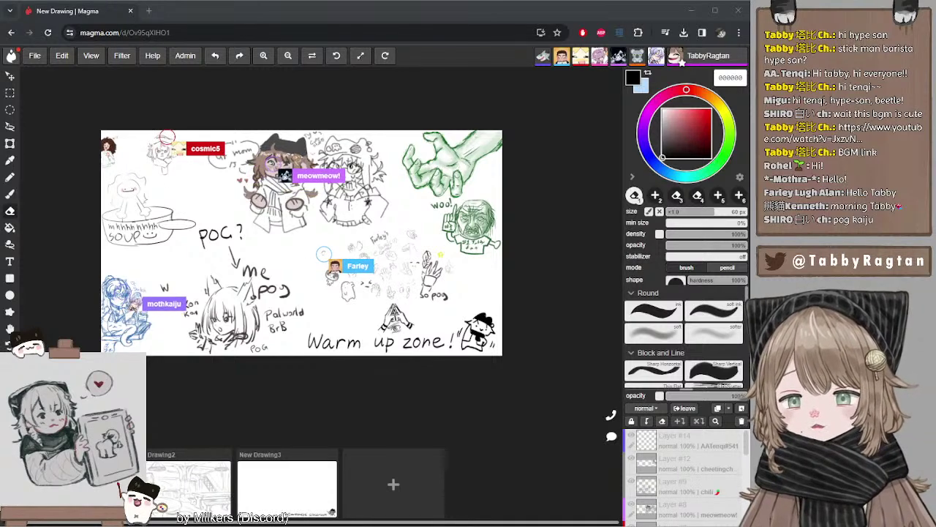
- Examine the doodles in the canvas's upper-left area, including the soup pot character and the hatted head sketch
{"action": "left_click", "coordinate": [326, 13]}
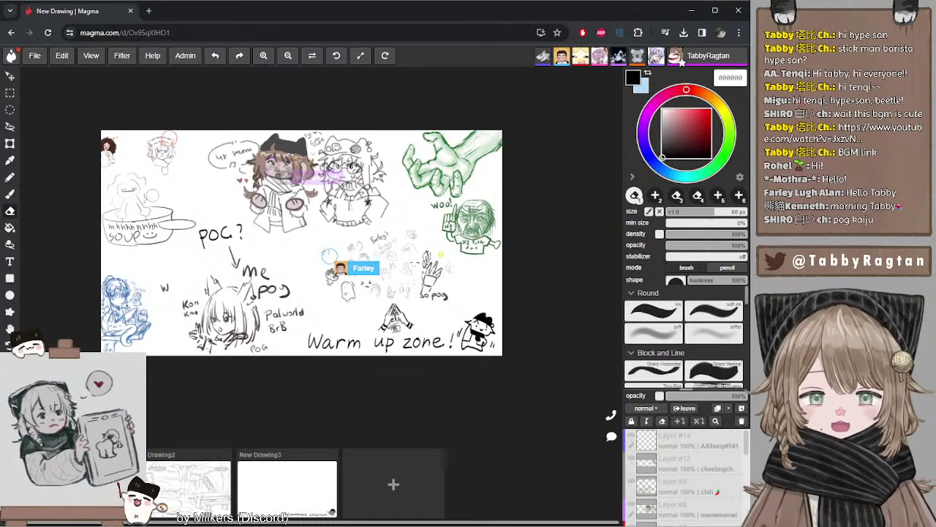
{"action": "scroll", "coordinate": [152, 196], "scroll_direction": "up", "scroll_amount": 5}
{"action": "scroll", "coordinate": [152, 196], "scroll_direction": "down", "scroll_amount": 2}
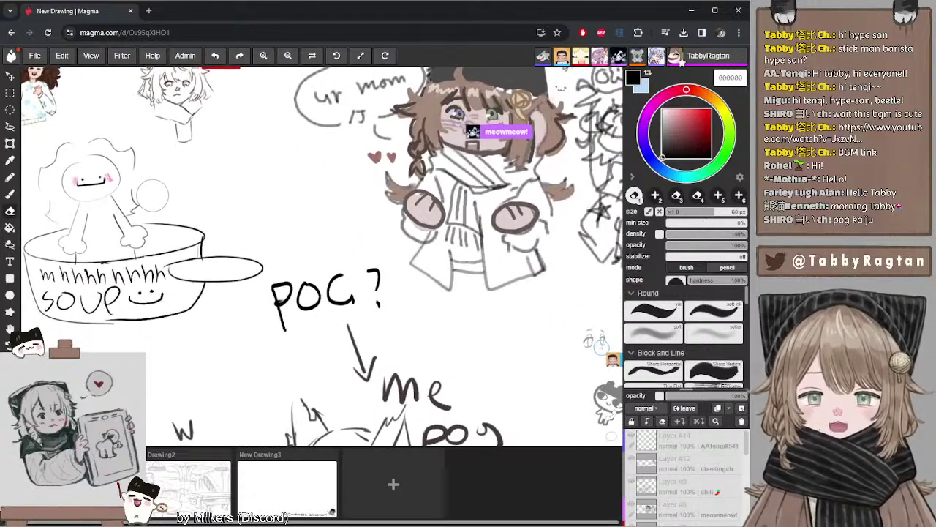
{"action": "left_click_drag", "start_coordinate": [125, 171], "coordinate": [160, 260]}
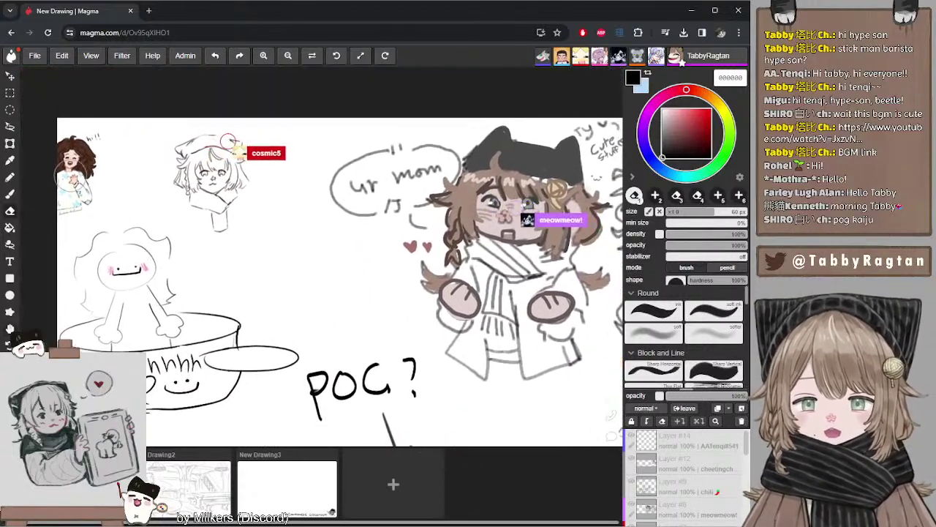
{"action": "scroll", "coordinate": [154, 212], "scroll_direction": "down", "scroll_amount": 1}
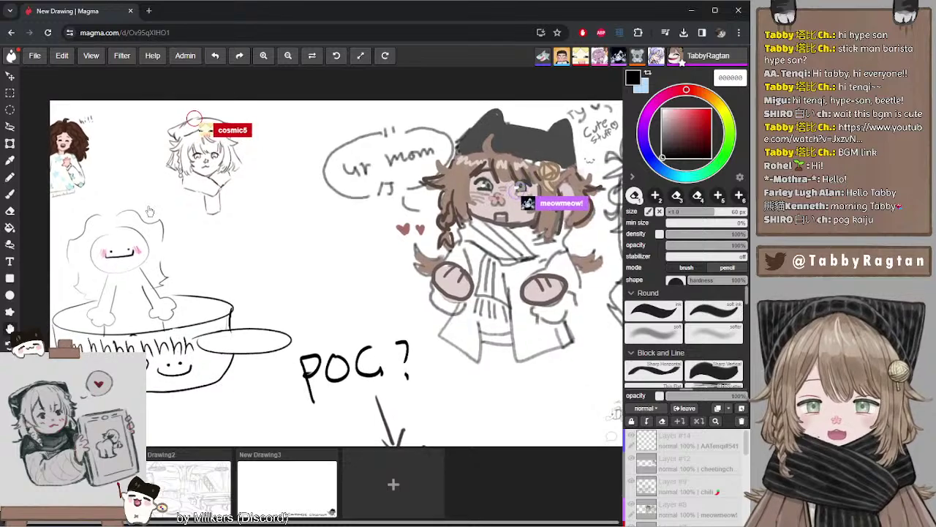
{"action": "scroll", "coordinate": [156, 214], "scroll_direction": "down", "scroll_amount": 1}
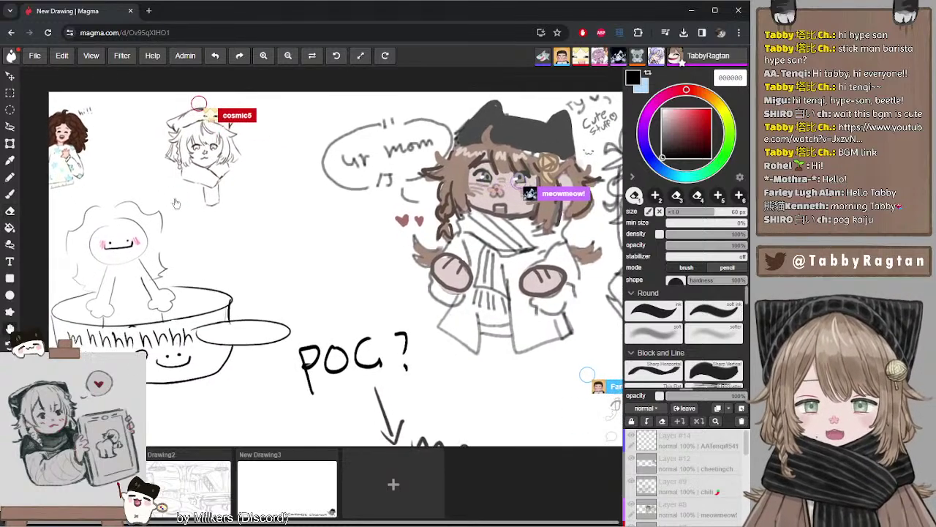
{"action": "key", "text": "space"}
{"action": "mouse_move", "coordinate": [103, 163]}
{"action": "left_mouse_down"}
{"action": "mouse_move", "coordinate": [111, 170]}
{"action": "mouse_move", "coordinate": [104, 161]}
{"action": "left_mouse_up"}
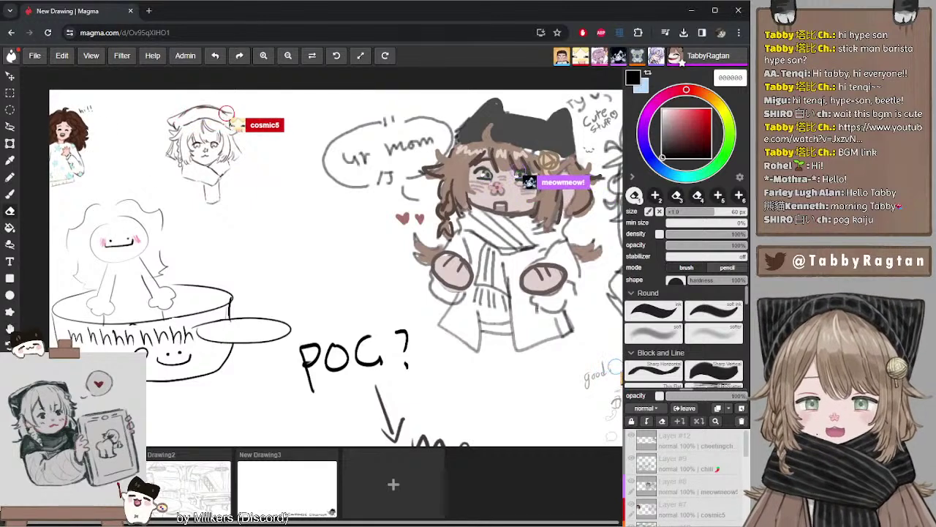
{"action": "scroll", "coordinate": [174, 223], "scroll_direction": "down", "scroll_amount": 1}
{"action": "left_click_drag", "start_coordinate": [174, 223], "coordinate": [173, 219]}
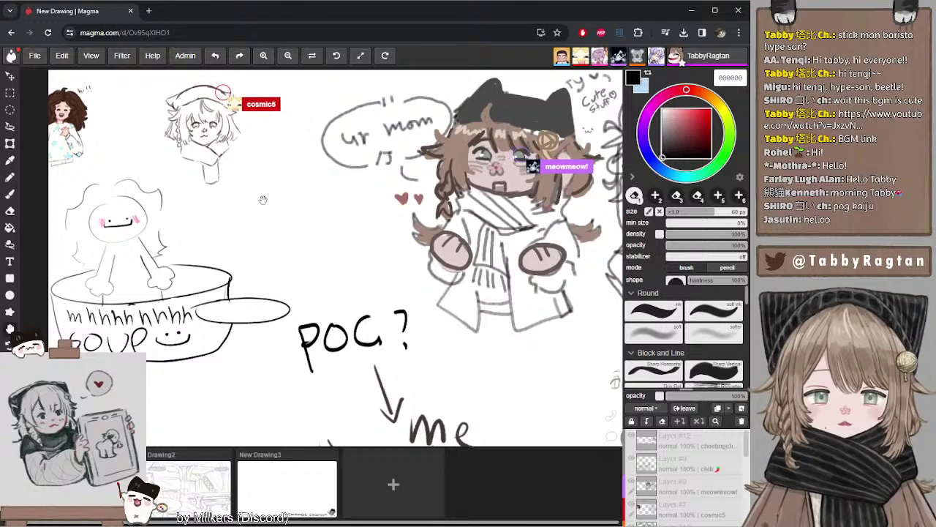
- Examine the two cat-hat character sketches and the green hand and portrait drawings across the upper part of the canvas
{"action": "mouse_move", "coordinate": [262, 200]}
{"action": "left_mouse_down"}
{"action": "mouse_move", "coordinate": [168, 203]}
{"action": "mouse_move", "coordinate": [207, 208]}
{"action": "mouse_move", "coordinate": [191, 227]}
{"action": "left_mouse_up"}
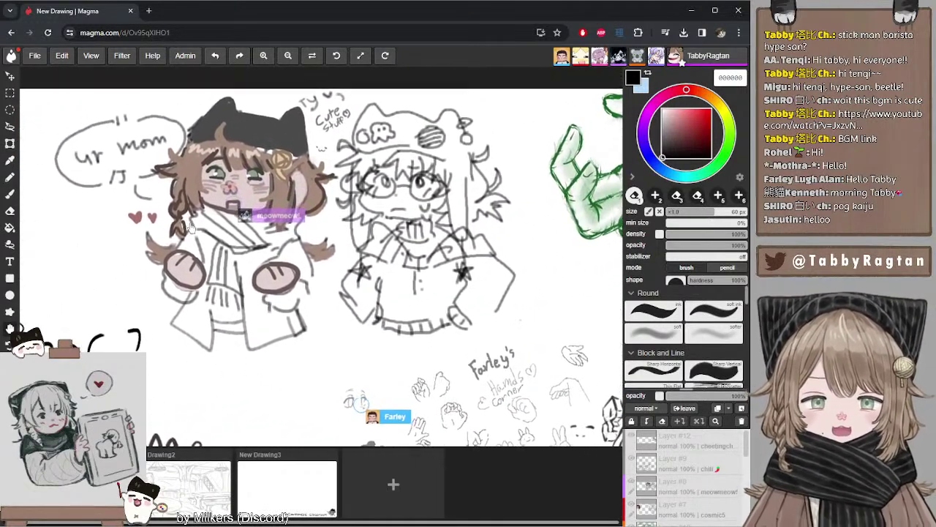
{"action": "left_click_drag", "start_coordinate": [271, 201], "coordinate": [225, 193]}
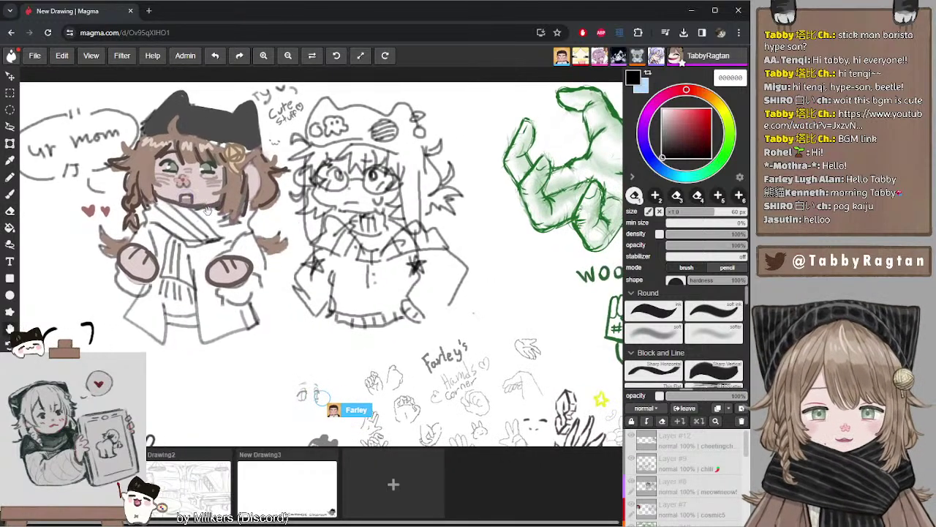
{"action": "left_click_drag", "start_coordinate": [180, 205], "coordinate": [211, 207]}
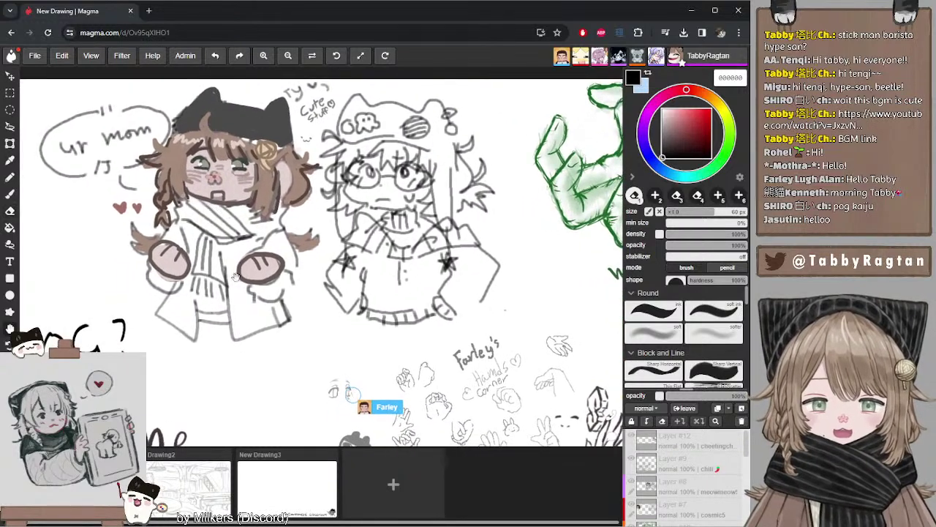
{"action": "mouse_move", "coordinate": [277, 247]}
{"action": "left_mouse_down"}
{"action": "mouse_move", "coordinate": [235, 246]}
{"action": "mouse_move", "coordinate": [241, 255]}
{"action": "mouse_move", "coordinate": [278, 251]}
{"action": "left_mouse_up"}
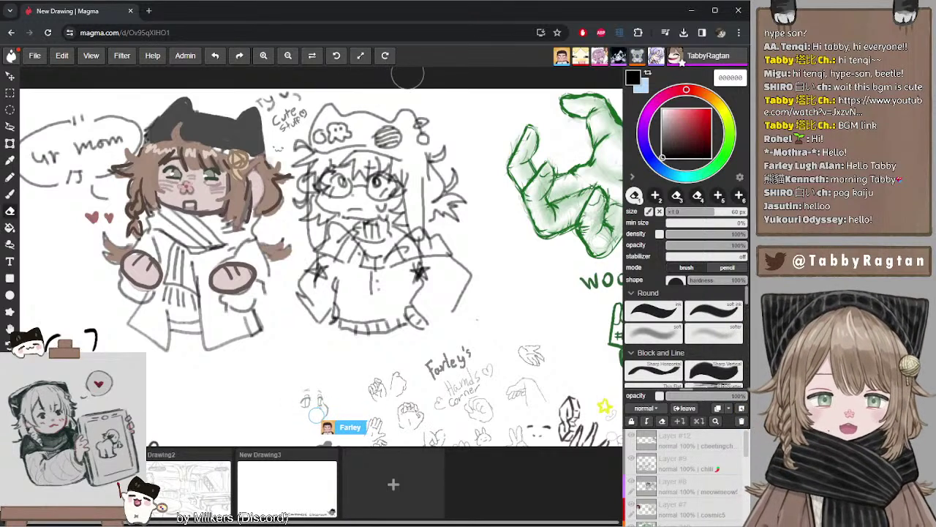
{"action": "mouse_move", "coordinate": [420, 107]}
{"action": "left_mouse_down"}
{"action": "mouse_move", "coordinate": [339, 114]}
{"action": "mouse_move", "coordinate": [384, 111]}
{"action": "left_mouse_up"}
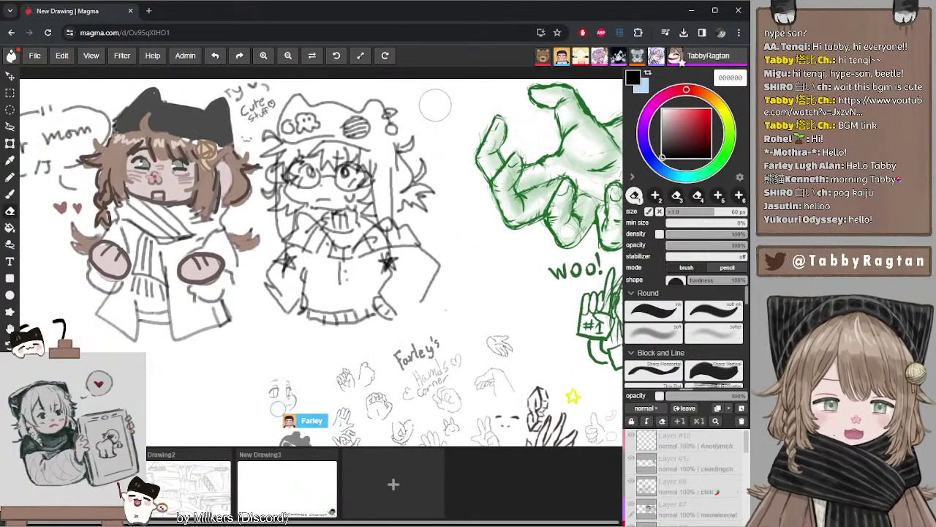
{"action": "mouse_move", "coordinate": [456, 98]}
{"action": "left_mouse_down"}
{"action": "mouse_move", "coordinate": [410, 106]}
{"action": "mouse_move", "coordinate": [426, 128]}
{"action": "mouse_move", "coordinate": [447, 131]}
{"action": "mouse_move", "coordinate": [377, 137]}
{"action": "mouse_move", "coordinate": [349, 171]}
{"action": "mouse_move", "coordinate": [355, 116]}
{"action": "mouse_move", "coordinate": [369, 123]}
{"action": "mouse_move", "coordinate": [364, 168]}
{"action": "left_mouse_up"}
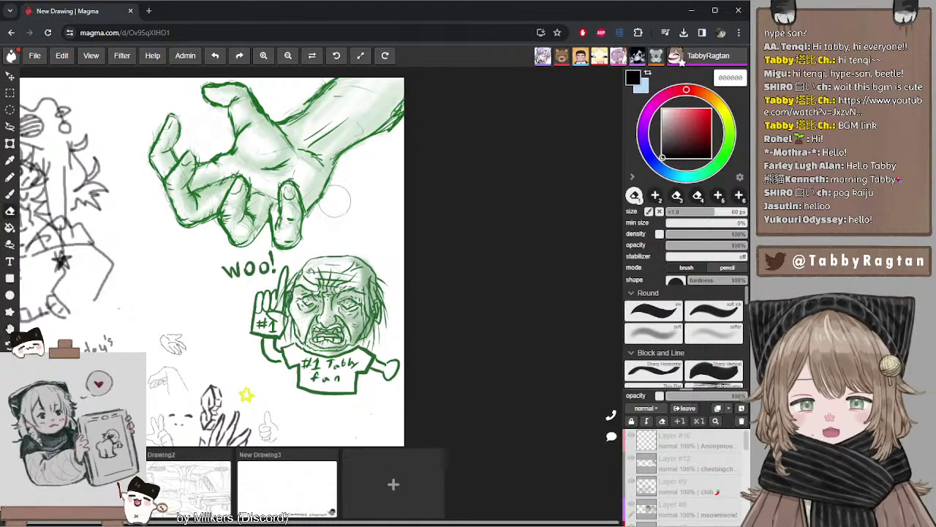
{"action": "mouse_move", "coordinate": [342, 219]}
{"action": "left_mouse_down"}
{"action": "mouse_move", "coordinate": [367, 168]}
{"action": "mouse_move", "coordinate": [361, 218]}
{"action": "mouse_move", "coordinate": [351, 218]}
{"action": "left_mouse_up"}
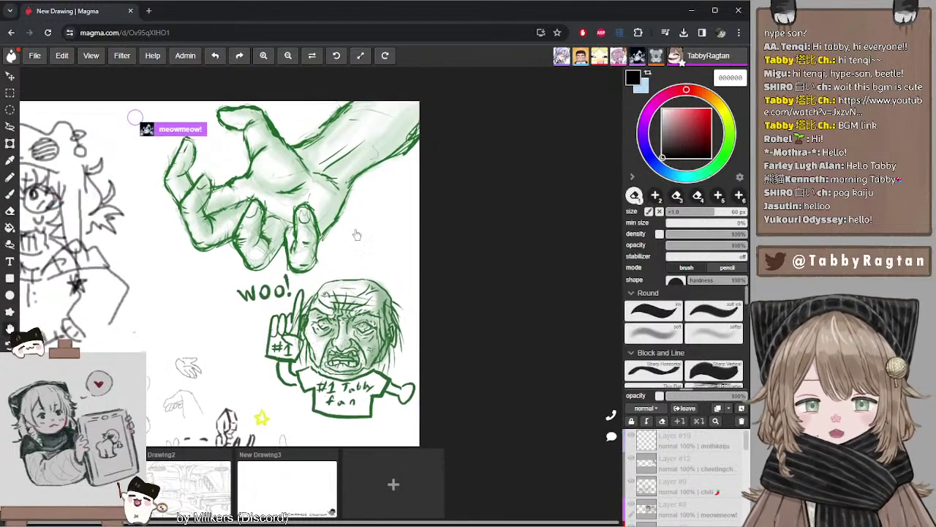
{"action": "scroll", "coordinate": [352, 212], "scroll_direction": "down", "scroll_amount": 1}
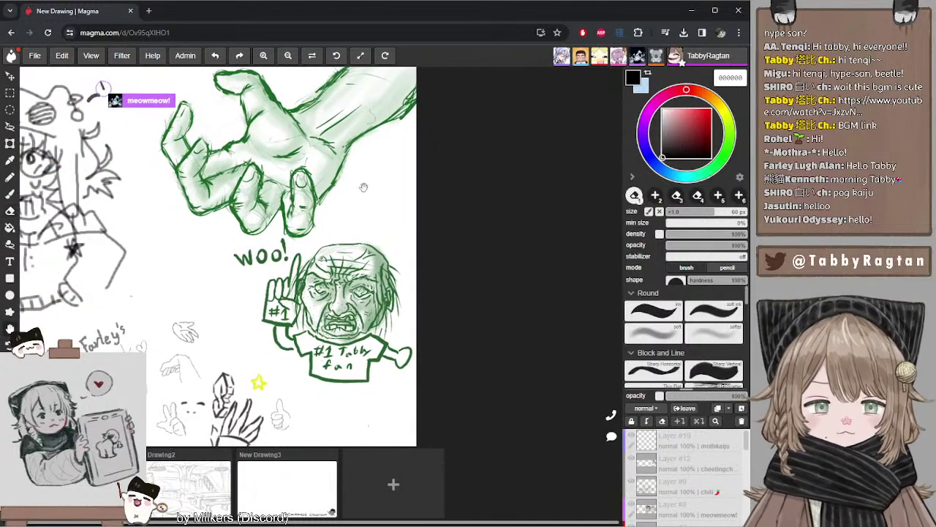
{"action": "left_click_drag", "start_coordinate": [363, 188], "coordinate": [384, 182]}
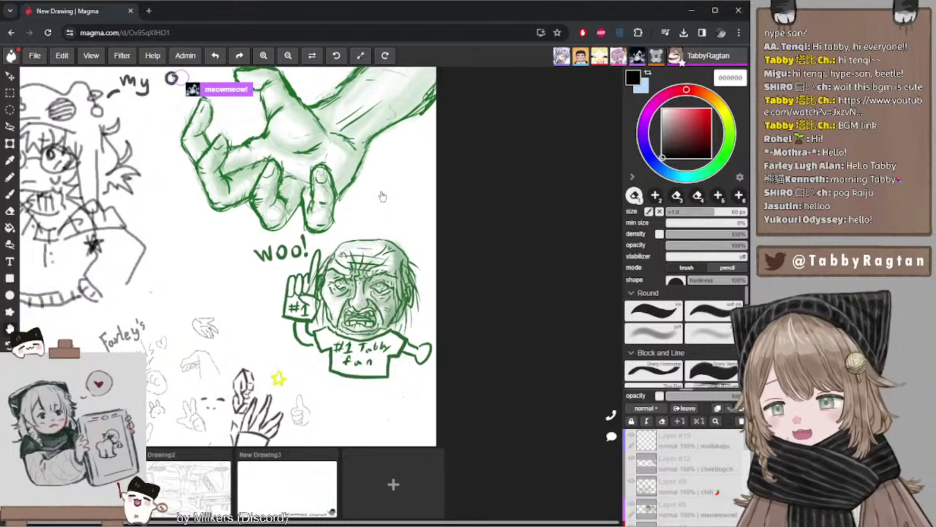
- Examine the hand studies, the "Warm up zone!" caption, the fox-eared girl and the blue sketch along the canvas's lower part
{"action": "left_click_drag", "start_coordinate": [345, 226], "coordinate": [368, 142]}
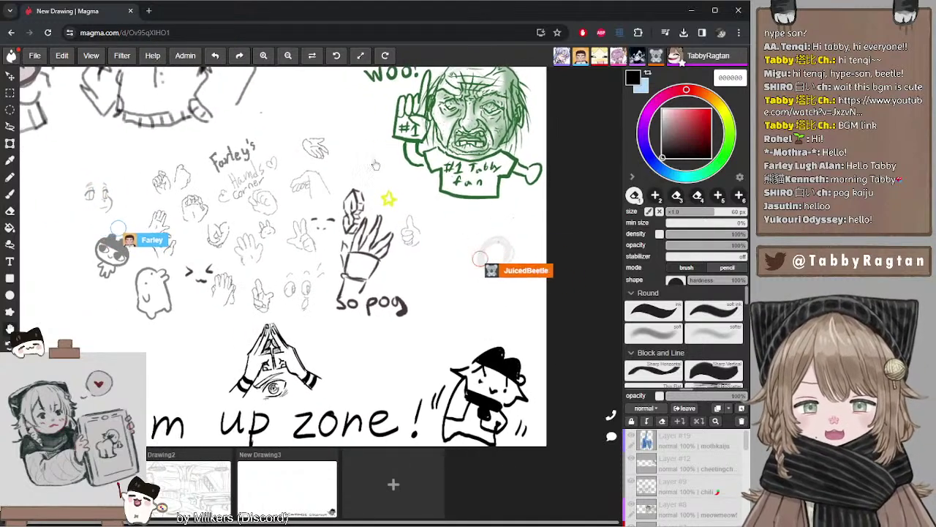
{"action": "mouse_move", "coordinate": [371, 142]}
{"action": "left_mouse_down"}
{"action": "mouse_move", "coordinate": [392, 138]}
{"action": "mouse_move", "coordinate": [366, 150]}
{"action": "mouse_move", "coordinate": [360, 134]}
{"action": "left_mouse_up"}
{"action": "left_click_drag", "start_coordinate": [348, 202], "coordinate": [353, 174]}
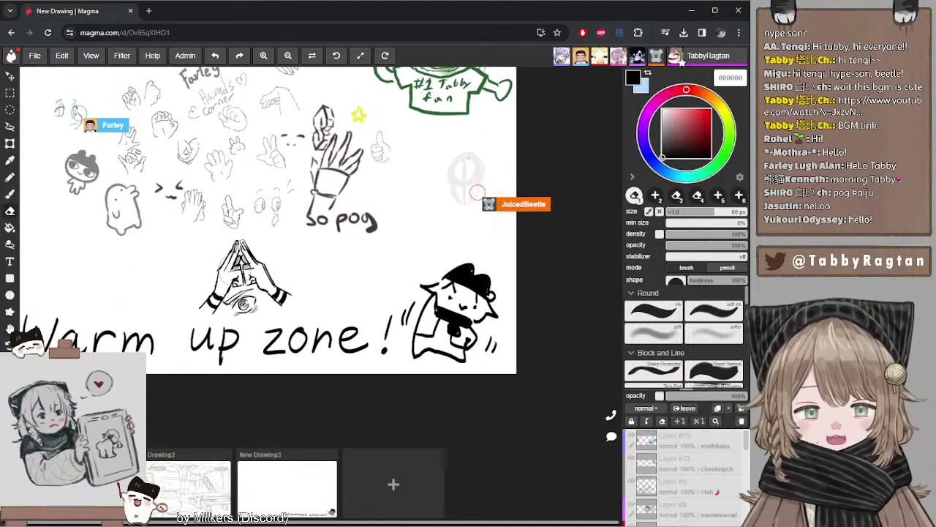
{"action": "left_click_drag", "start_coordinate": [264, 254], "coordinate": [282, 253]}
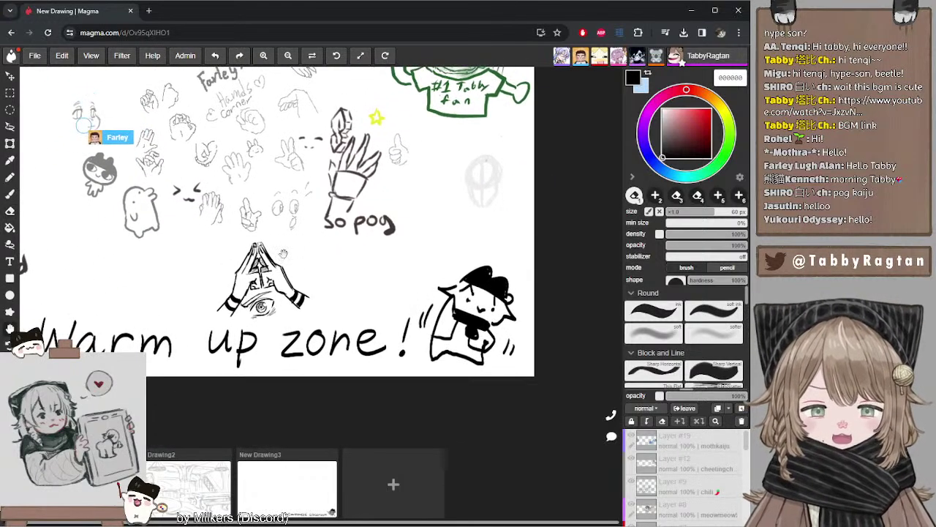
{"action": "left_click_drag", "start_coordinate": [282, 219], "coordinate": [271, 259]}
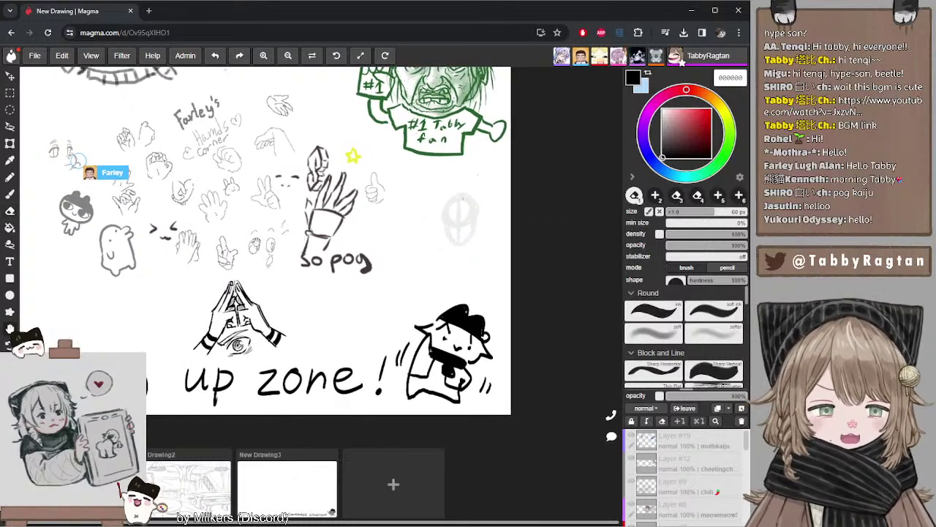
{"action": "left_click_drag", "start_coordinate": [255, 242], "coordinate": [605, 245]}
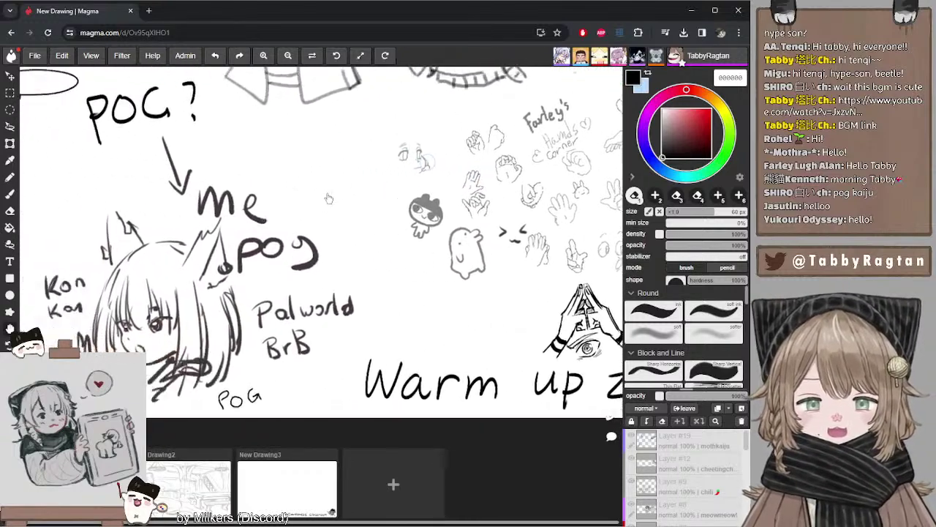
{"action": "left_click_drag", "start_coordinate": [267, 209], "coordinate": [305, 225]}
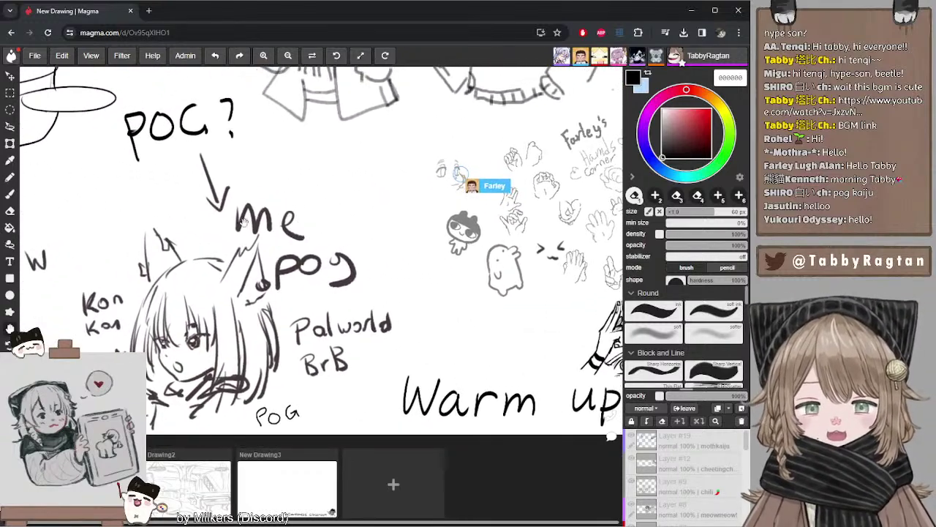
{"action": "left_click_drag", "start_coordinate": [243, 222], "coordinate": [329, 217]}
{"action": "mouse_move", "coordinate": [262, 209]}
{"action": "left_mouse_down"}
{"action": "mouse_move", "coordinate": [338, 211]}
{"action": "mouse_move", "coordinate": [293, 174]}
{"action": "mouse_move", "coordinate": [341, 179]}
{"action": "left_mouse_up"}
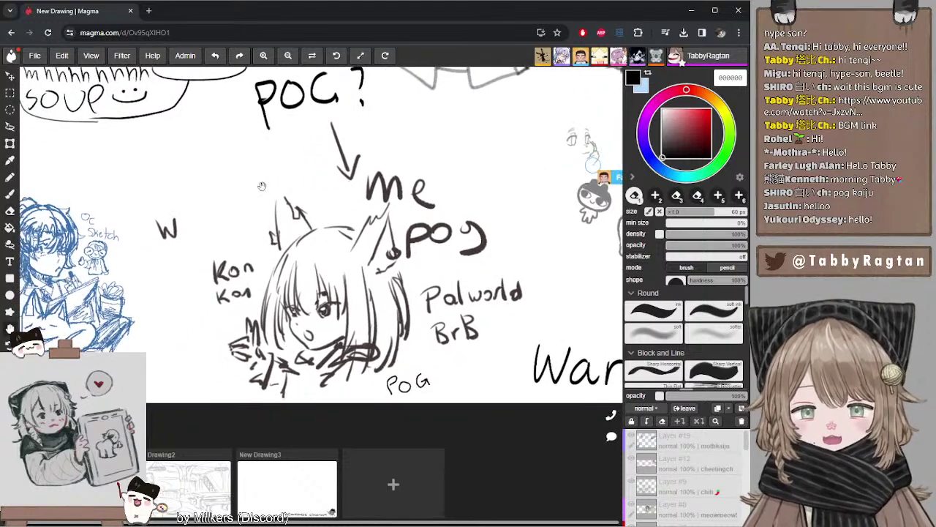
{"action": "mouse_move", "coordinate": [262, 186]}
{"action": "left_mouse_down"}
{"action": "mouse_move", "coordinate": [296, 192]}
{"action": "mouse_move", "coordinate": [310, 222]}
{"action": "mouse_move", "coordinate": [301, 171]}
{"action": "mouse_move", "coordinate": [289, 179]}
{"action": "left_mouse_up"}
{"action": "key", "text": "space"}
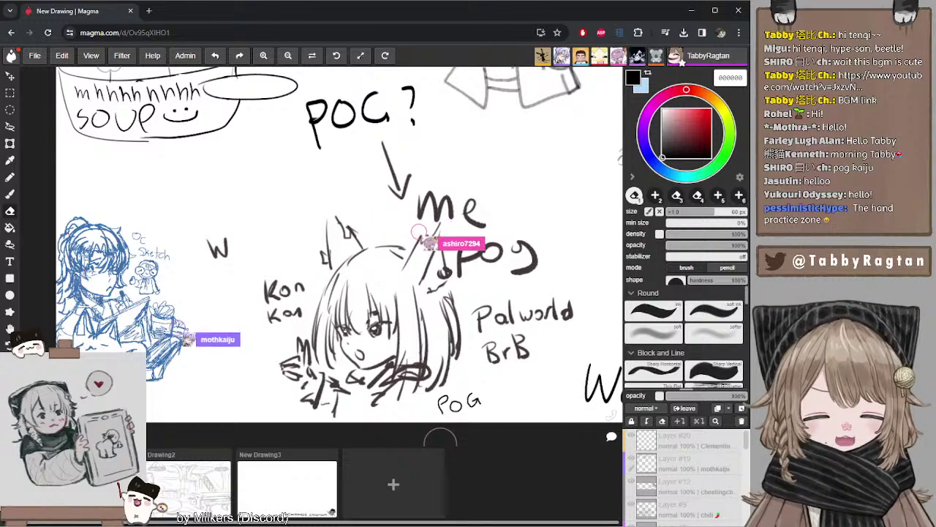
- Switch to the Brush tool and draw a short black stroke in the blank area below the soup pot
{"action": "left_click", "coordinate": [10, 194]}
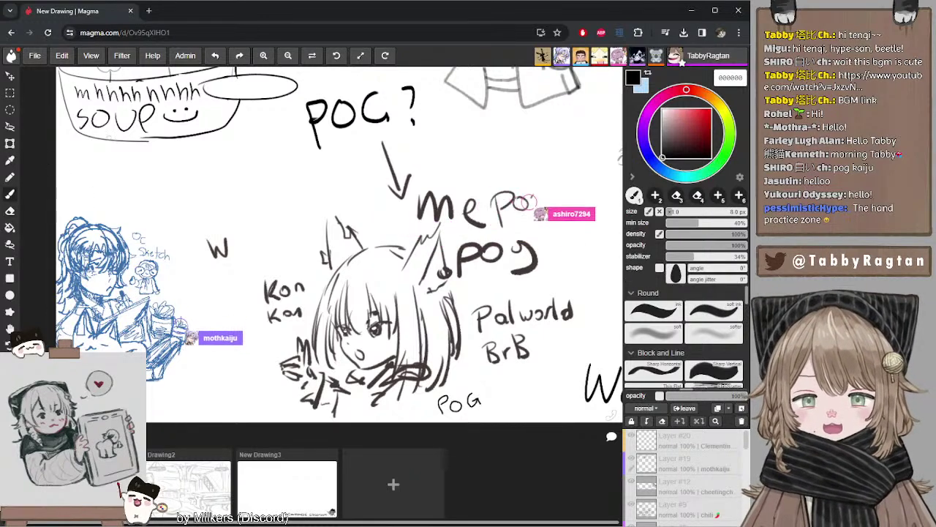
{"action": "left_click_drag", "start_coordinate": [184, 144], "coordinate": [180, 378]}
{"action": "left_click_drag", "start_coordinate": [202, 241], "coordinate": [119, 124]}
{"action": "mouse_move", "coordinate": [75, 218]}
{"action": "left_mouse_down"}
{"action": "mouse_move", "coordinate": [161, 172]}
{"action": "mouse_move", "coordinate": [182, 136]}
{"action": "left_mouse_up"}
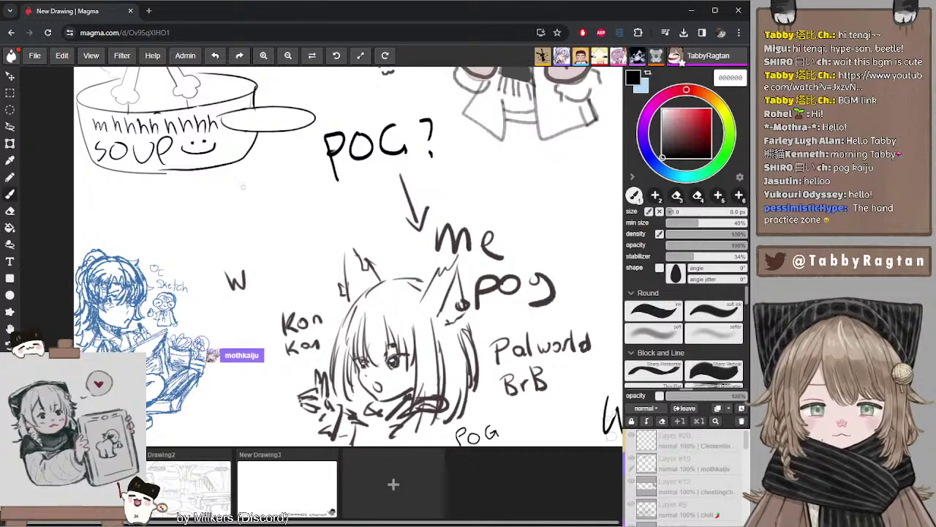
{"action": "left_click_drag", "start_coordinate": [244, 183], "coordinate": [241, 214]}
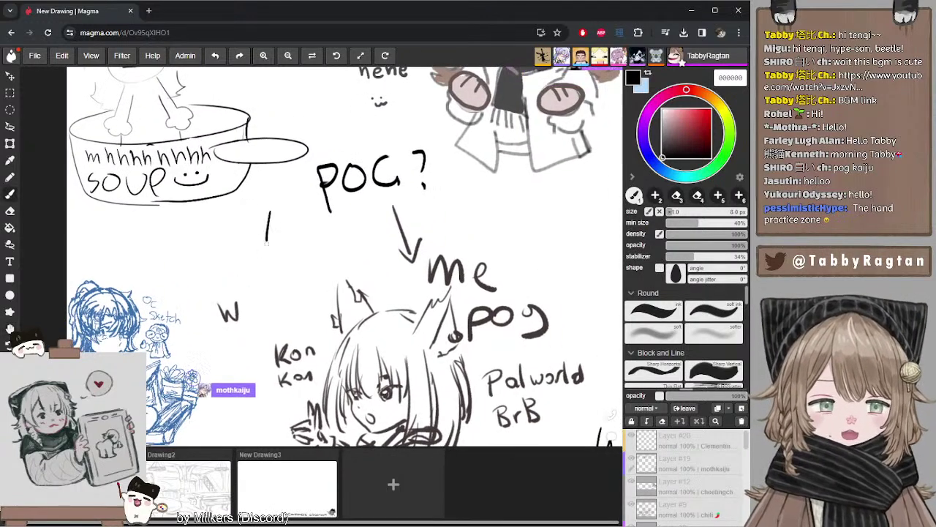
{"action": "left_click_drag", "start_coordinate": [393, 142], "coordinate": [212, 115]}
{"action": "left_click_drag", "start_coordinate": [340, 138], "coordinate": [276, 164]}
{"action": "scroll", "coordinate": [275, 163], "scroll_direction": "left", "scroll_amount": 5}
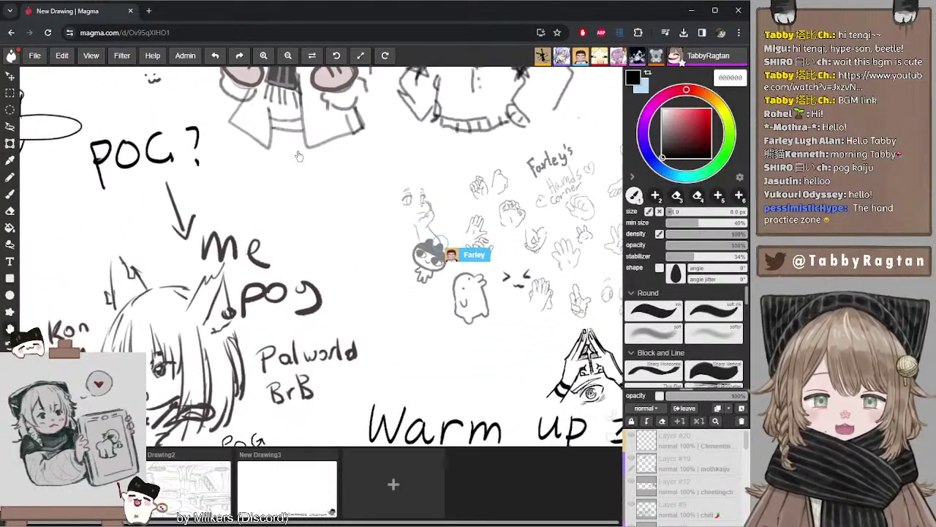
{"action": "left_click_drag", "start_coordinate": [304, 217], "coordinate": [264, 189]}
{"action": "scroll", "coordinate": [262, 189], "scroll_direction": "down", "scroll_amount": 3}
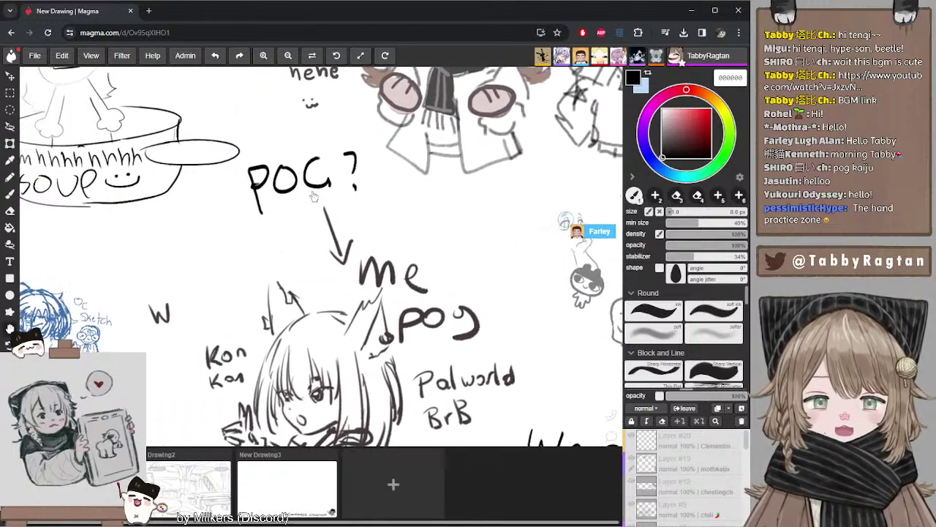
{"action": "scroll", "coordinate": [251, 177], "scroll_direction": "down", "scroll_amount": 1}
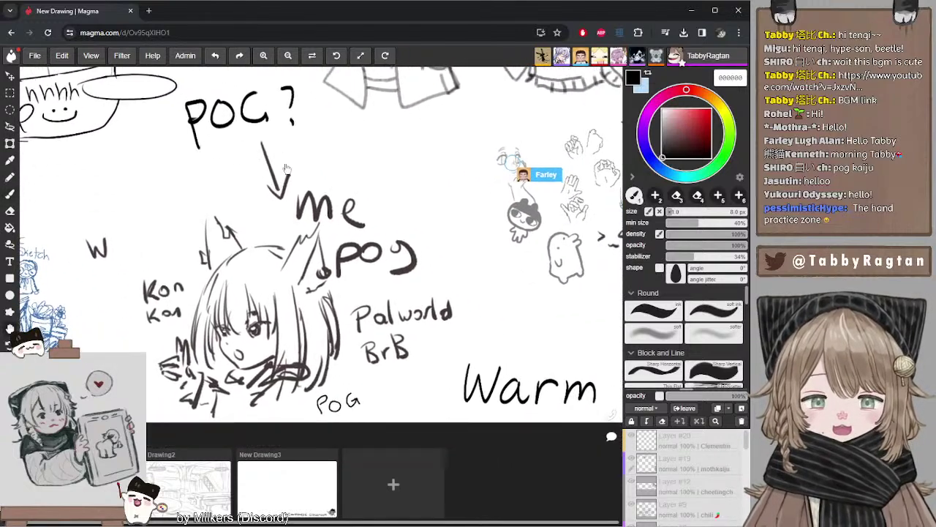
{"action": "mouse_move", "coordinate": [288, 167]}
{"action": "left_mouse_down"}
{"action": "mouse_move", "coordinate": [257, 190]}
{"action": "mouse_move", "coordinate": [287, 194]}
{"action": "mouse_move", "coordinate": [310, 215]}
{"action": "mouse_move", "coordinate": [302, 220]}
{"action": "mouse_move", "coordinate": [345, 195]}
{"action": "mouse_move", "coordinate": [326, 184]}
{"action": "left_mouse_up"}
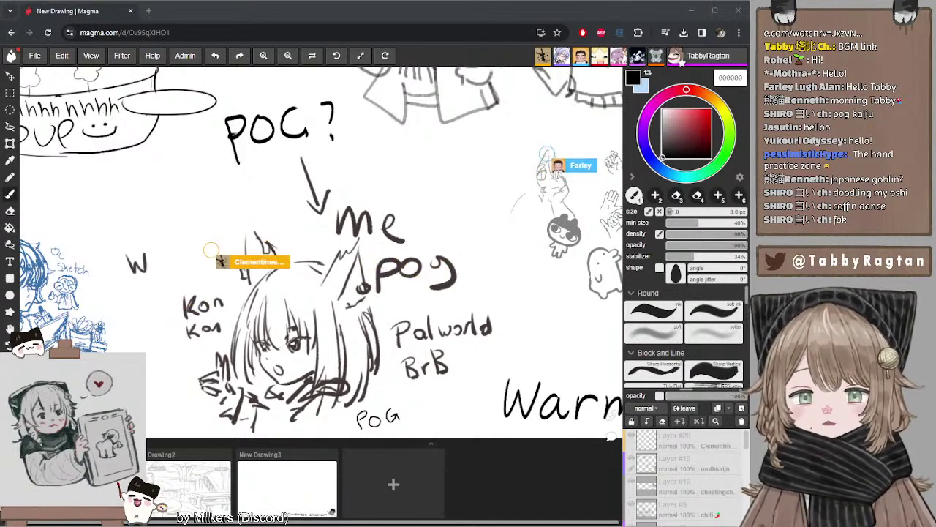
{"action": "left_click", "coordinate": [523, 480]}
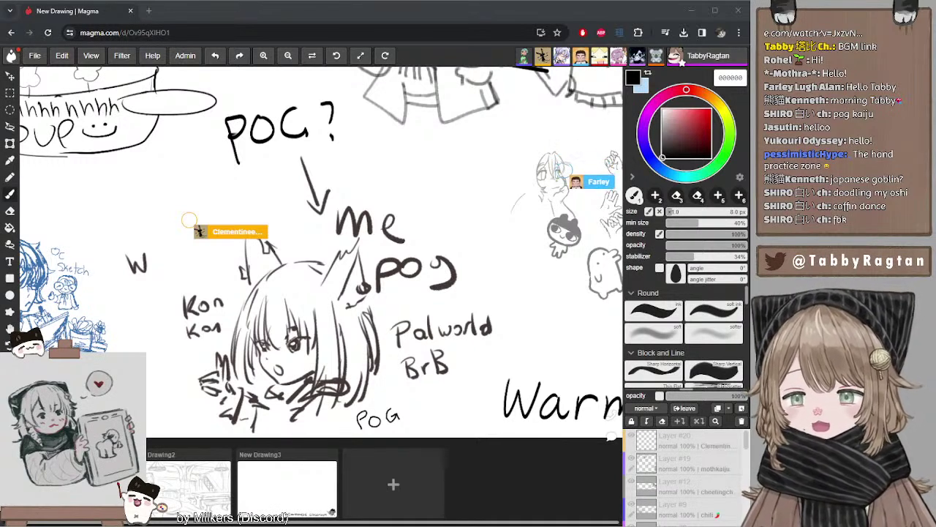
{"action": "left_click", "coordinate": [537, 475]}
- Sketch the slanted cheek and curved chin lines of a face in the blank area between the soup pot and "nehe"
{"action": "mouse_move", "coordinate": [324, 162]}
{"action": "left_mouse_down"}
{"action": "mouse_move", "coordinate": [359, 240]}
{"action": "mouse_move", "coordinate": [350, 292]}
{"action": "mouse_move", "coordinate": [307, 131]}
{"action": "mouse_move", "coordinate": [133, 147]}
{"action": "left_mouse_up"}
{"action": "mouse_move", "coordinate": [271, 242]}
{"action": "left_mouse_down"}
{"action": "mouse_move", "coordinate": [301, 142]}
{"action": "mouse_move", "coordinate": [91, 353]}
{"action": "left_mouse_up"}
{"action": "mouse_move", "coordinate": [381, 150]}
{"action": "left_mouse_down"}
{"action": "mouse_move", "coordinate": [235, 315]}
{"action": "mouse_move", "coordinate": [349, 204]}
{"action": "left_mouse_up"}
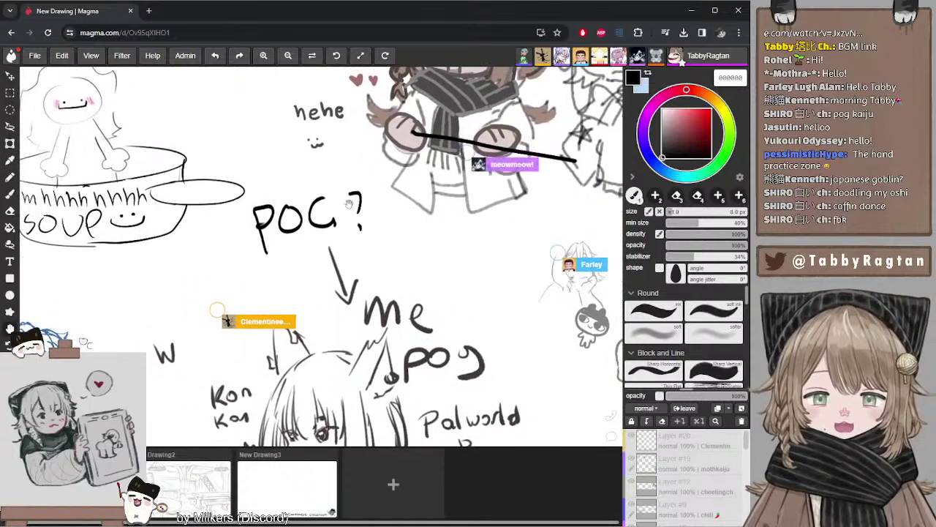
{"action": "left_click_drag", "start_coordinate": [293, 132], "coordinate": [327, 235]}
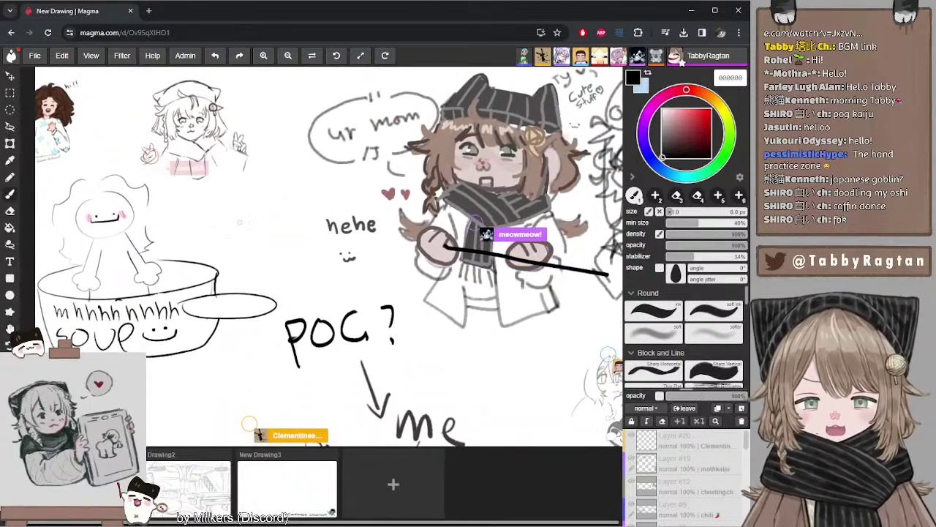
{"action": "left_click_drag", "start_coordinate": [240, 223], "coordinate": [237, 217]}
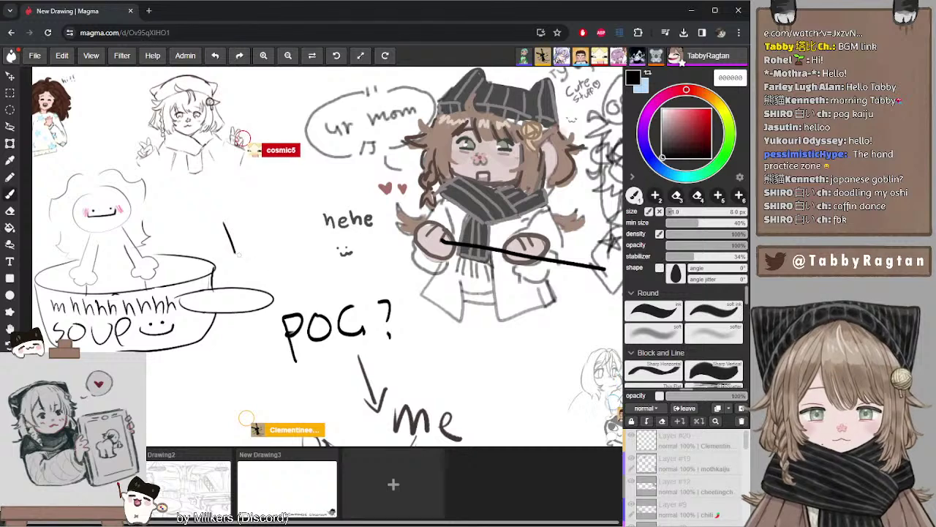
{"action": "left_click_drag", "start_coordinate": [236, 253], "coordinate": [267, 267]}
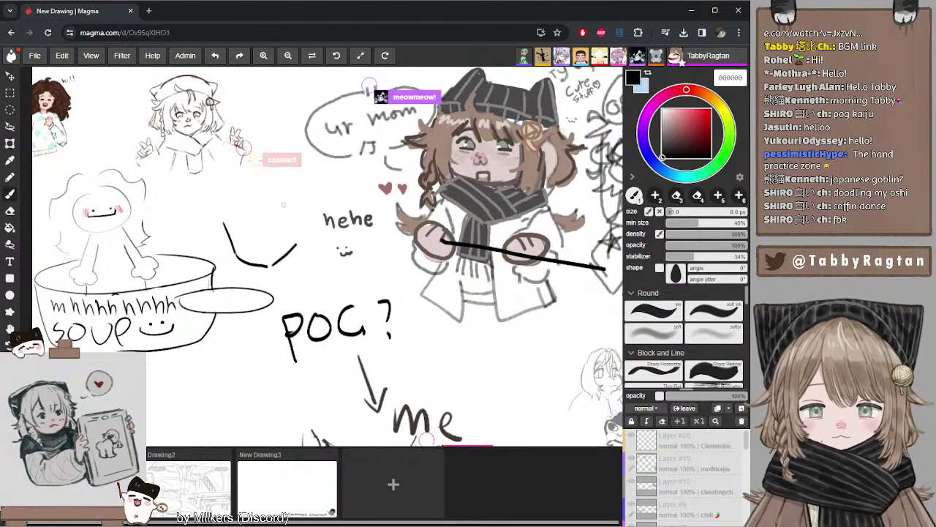
- Replace the first short hair stroke beside the face with long, slanted strands reaching down past the chin
{"action": "left_click_drag", "start_coordinate": [293, 212], "coordinate": [295, 227]}
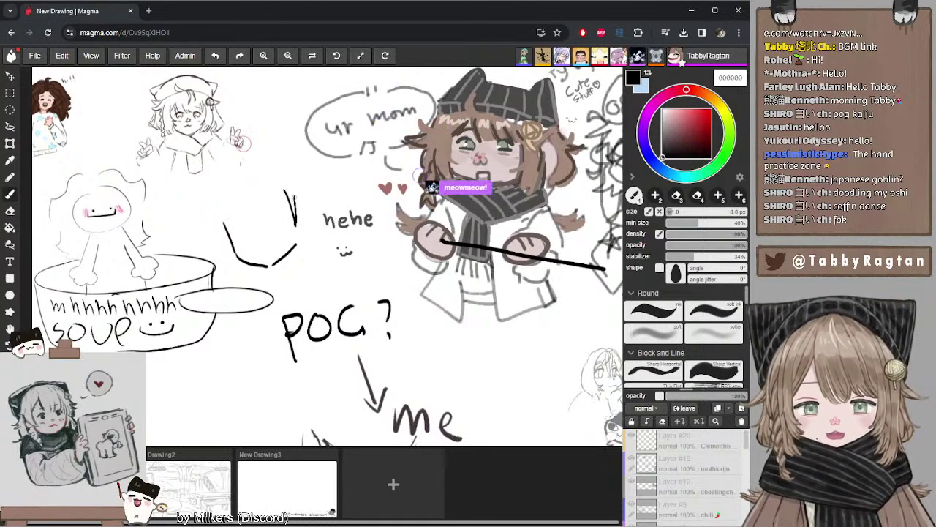
{"action": "key", "text": "ctrl+z"}
{"action": "left_click_drag", "start_coordinate": [285, 193], "coordinate": [298, 231]}
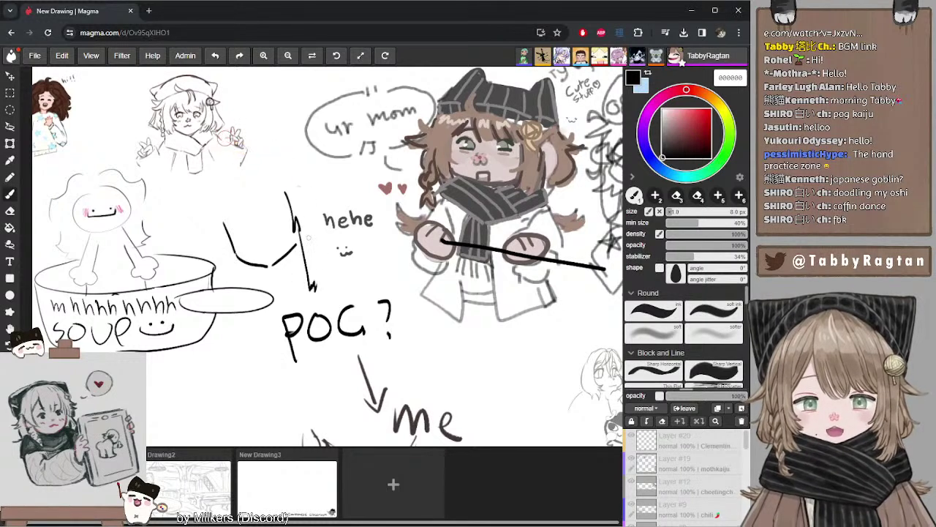
{"action": "left_click_drag", "start_coordinate": [297, 202], "coordinate": [317, 285]}
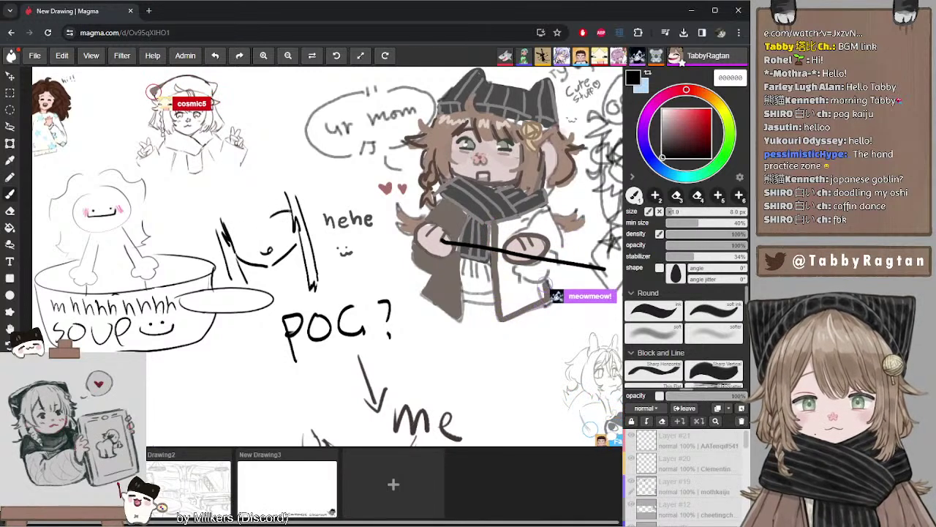
- Set the brush size to 6 px and draw the face's eyes, smile, bangs and rounded head outline
{"action": "key", "text": "bracketleft"}
{"action": "key", "text": "bracketleft"}
{"action": "key", "text": "bracketleft"}
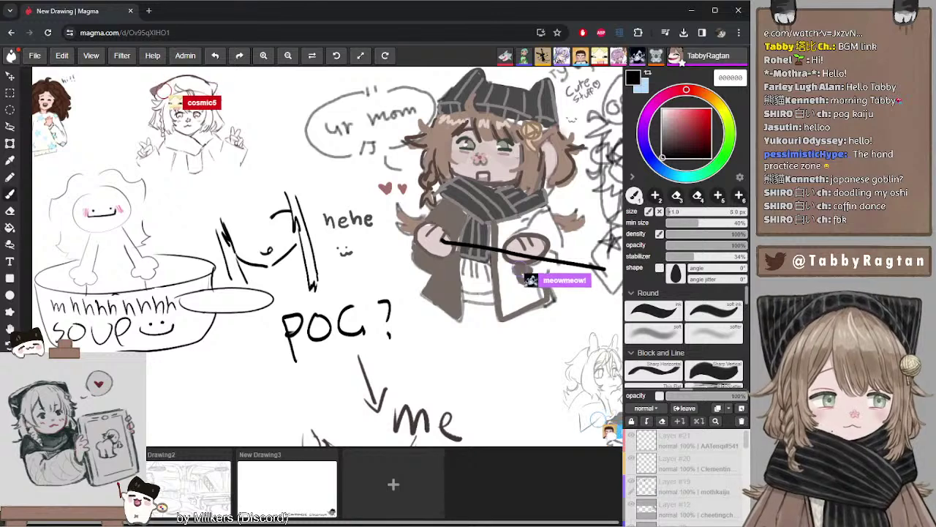
{"action": "key", "text": "bracketright"}
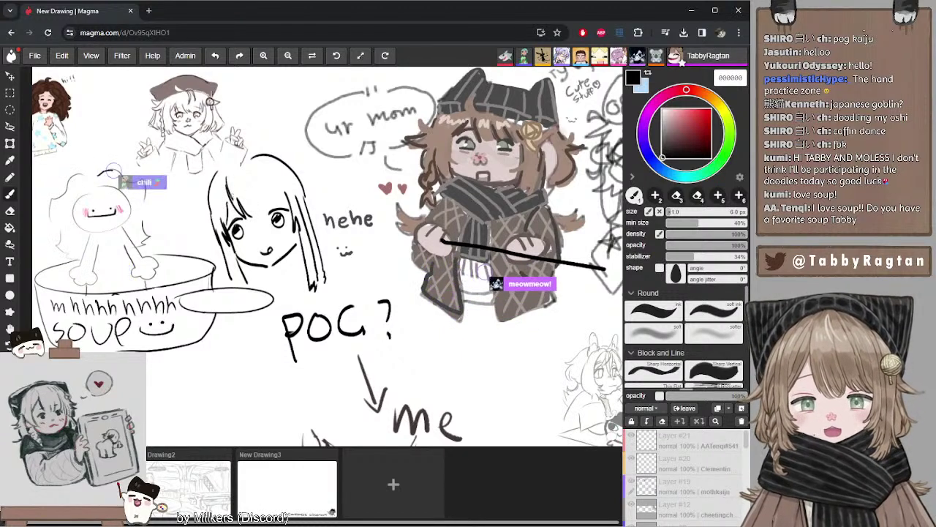
- Clean up stray head lines with the eraser and add thicker hair strokes over the crown and beside the right eye
{"action": "key", "text": "e"}
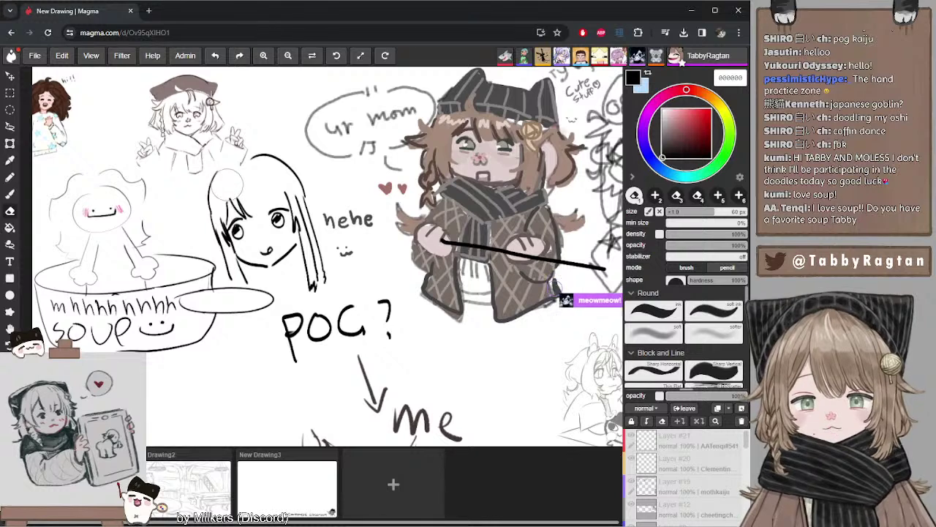
{"action": "key", "text": "b"}
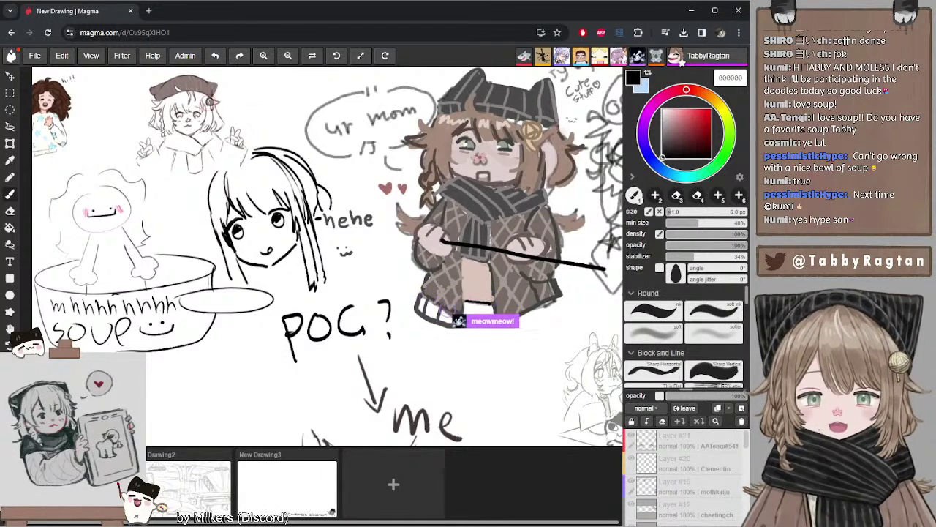
{"action": "key", "text": "e"}
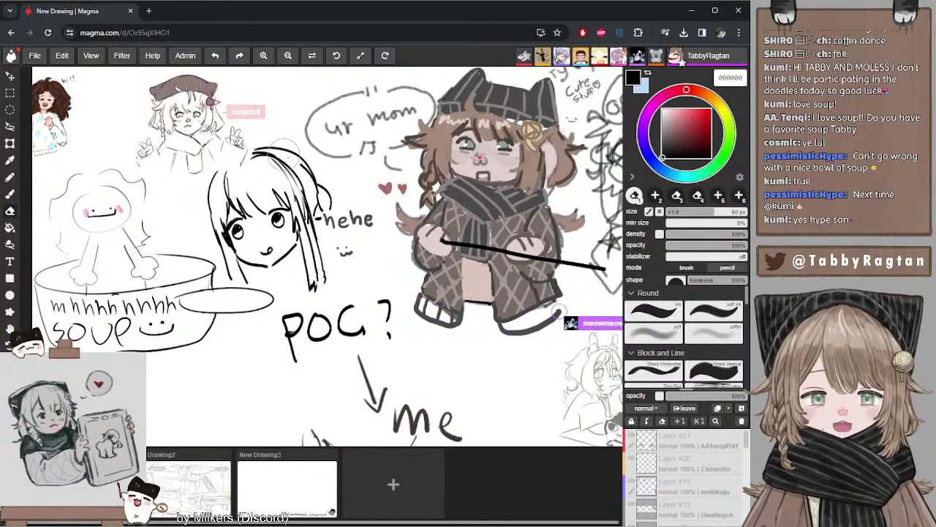
{"action": "key", "text": "b"}
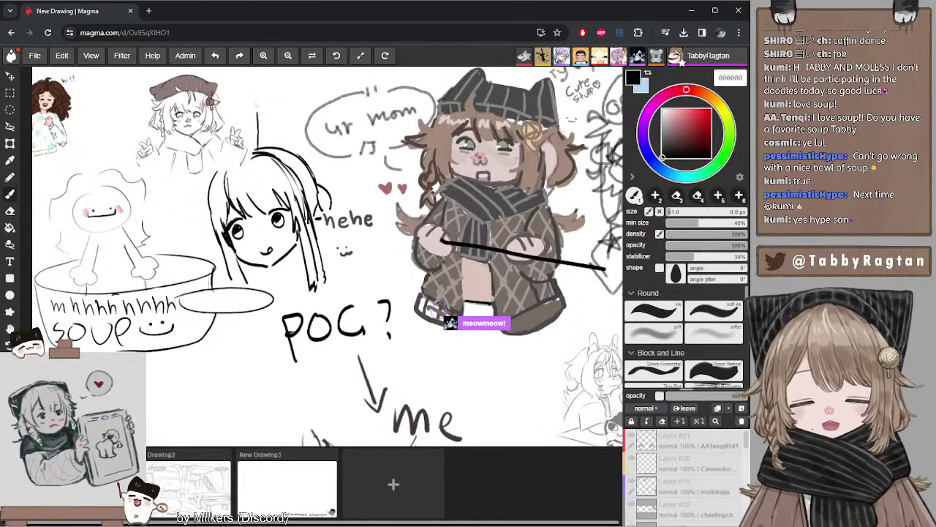
- Draw a tall rabbit ear on top of the head and clean up its base with a 31 px eraser
{"action": "mouse_move", "coordinate": [256, 105]}
{"action": "left_mouse_down"}
{"action": "mouse_move", "coordinate": [263, 87]}
{"action": "mouse_move", "coordinate": [275, 149]}
{"action": "left_mouse_up"}
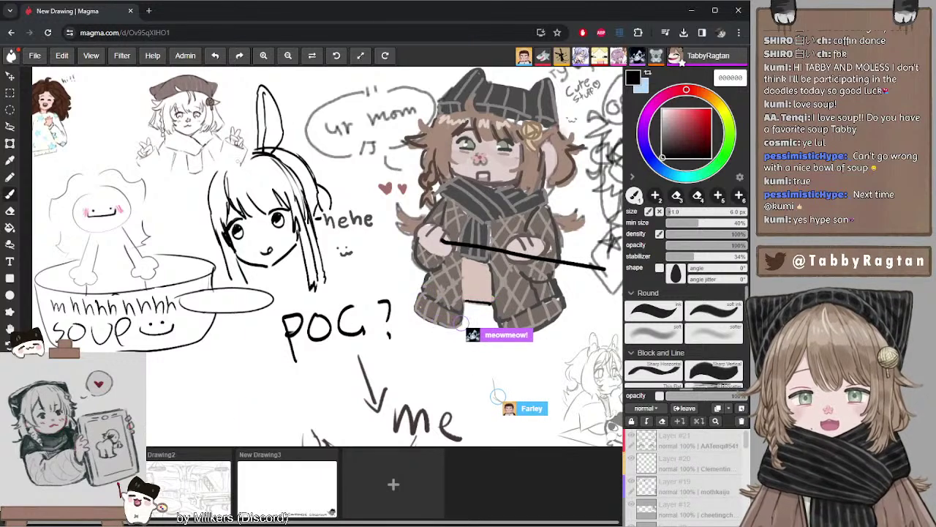
{"action": "key", "text": "e"}
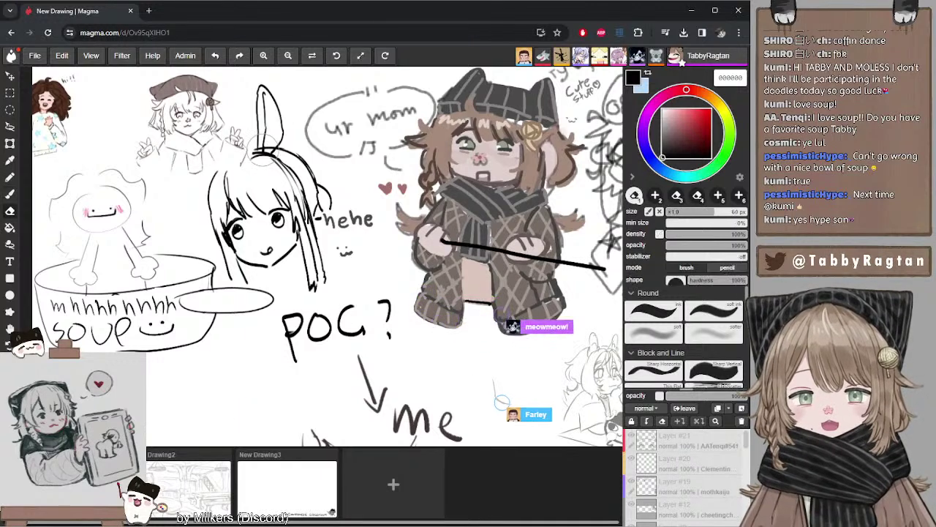
{"action": "left_click", "coordinate": [692, 211]}
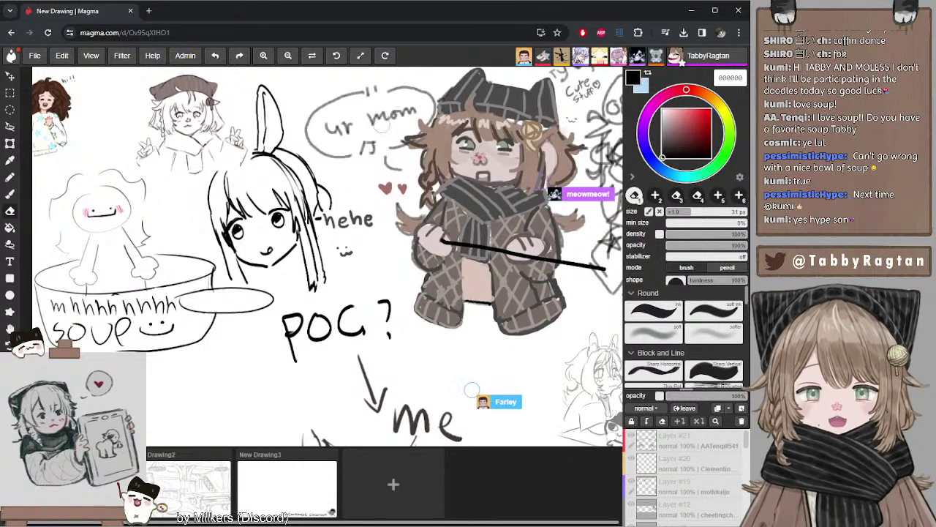
{"action": "key", "text": "b"}
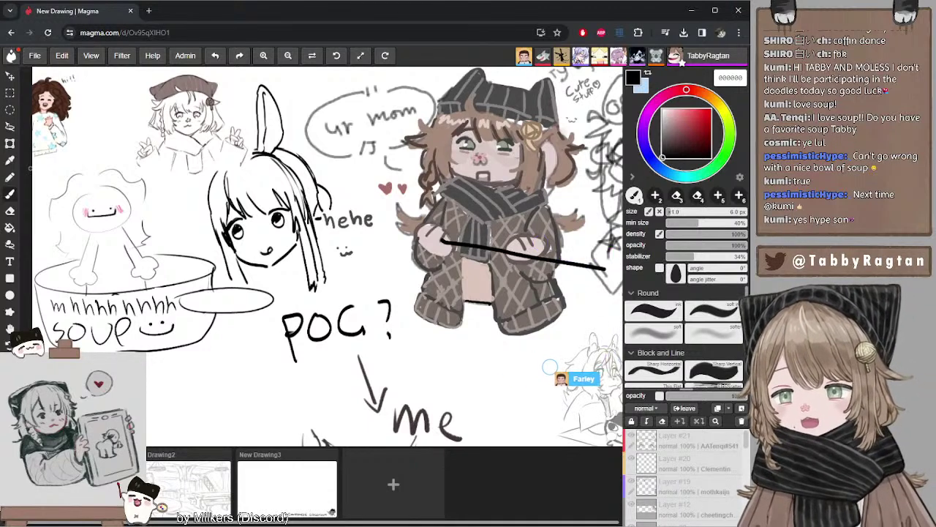
- Draw the girl's two side braids with their hair ornaments, and add the neck and collar lines
{"action": "left_click", "coordinate": [396, 15]}
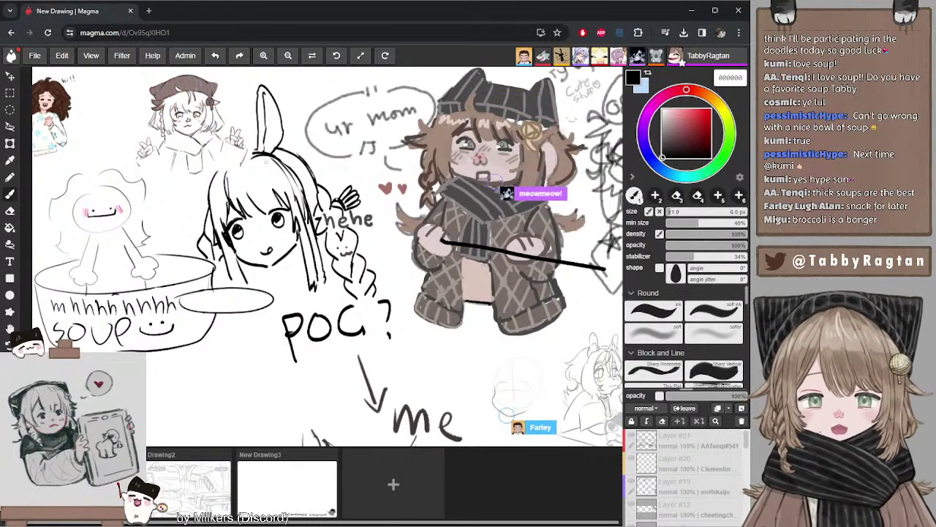
{"action": "key", "text": "e"}
{"action": "key", "text": "b"}
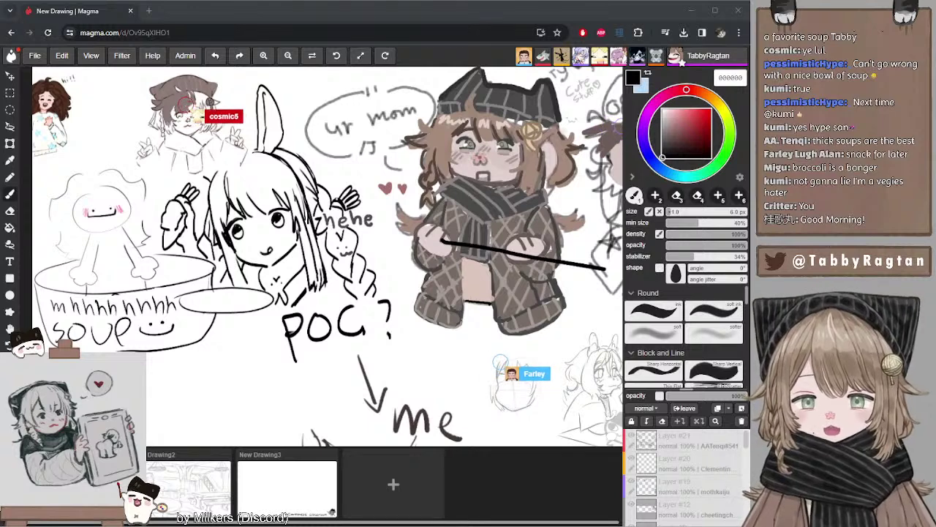
- Extend both braids down to tied ends and sketch the chest outline below the collar
{"action": "left_click", "coordinate": [520, 473]}
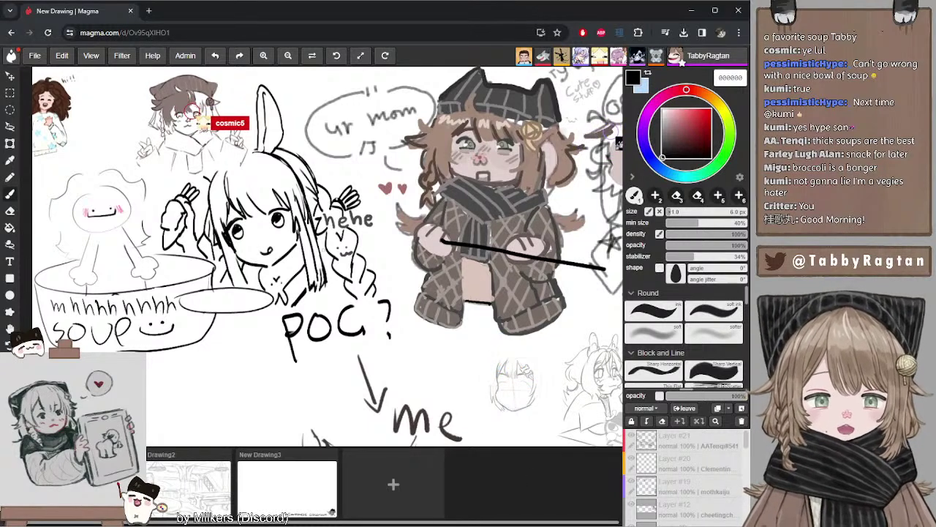
{"action": "key", "text": "e"}
{"action": "key", "text": "b"}
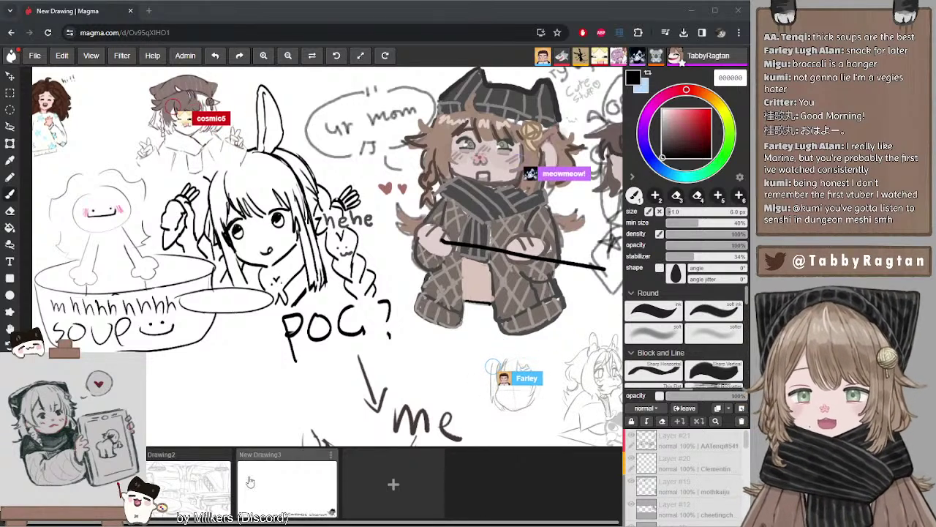
{"action": "left_click", "coordinate": [480, 492]}
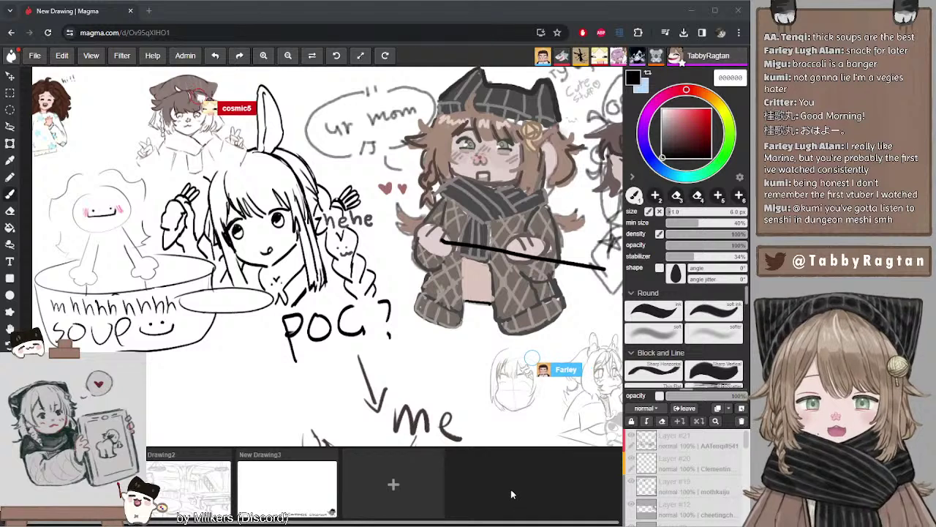
{"action": "key", "text": "alt+Tab"}
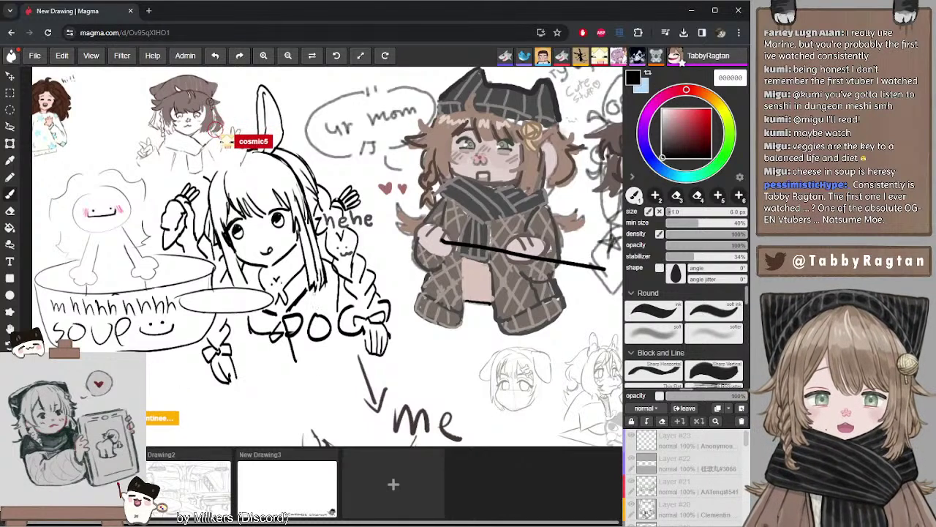
- Erase the "POG?" lettering overlapping the body and draw the long arm lines and the small bow under the chest
{"action": "key", "text": "e"}
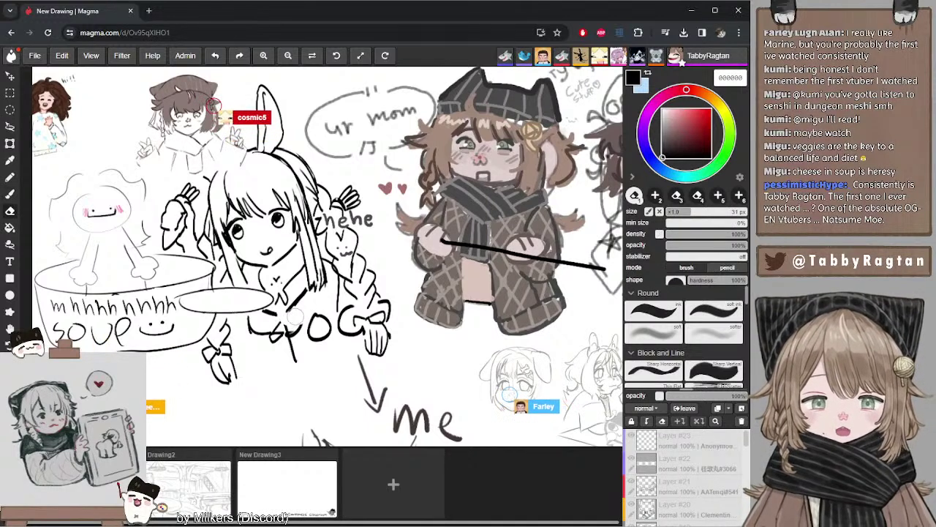
{"action": "mouse_move", "coordinate": [301, 327]}
{"action": "left_mouse_down"}
{"action": "mouse_move", "coordinate": [325, 338]}
{"action": "mouse_move", "coordinate": [320, 324]}
{"action": "mouse_move", "coordinate": [351, 306]}
{"action": "mouse_move", "coordinate": [352, 337]}
{"action": "mouse_move", "coordinate": [354, 311]}
{"action": "mouse_move", "coordinate": [388, 301]}
{"action": "left_mouse_up"}
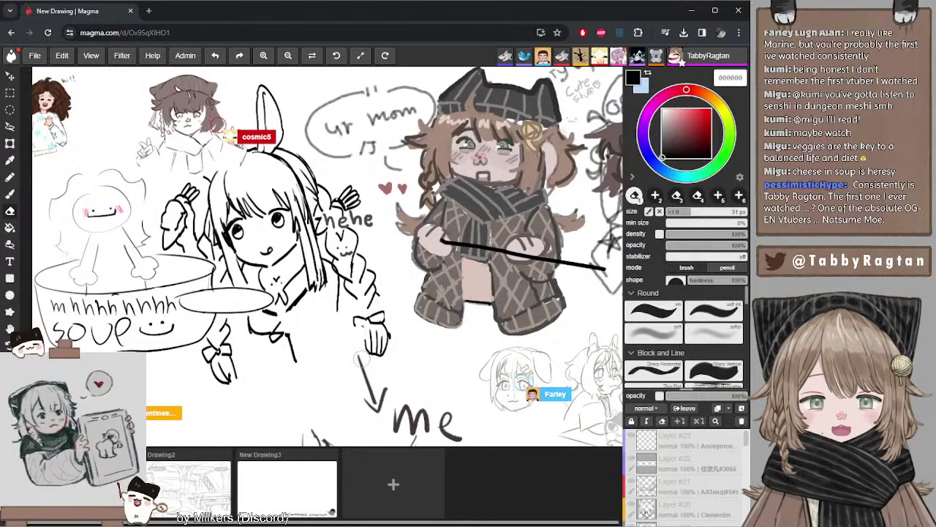
{"action": "key", "text": "b"}
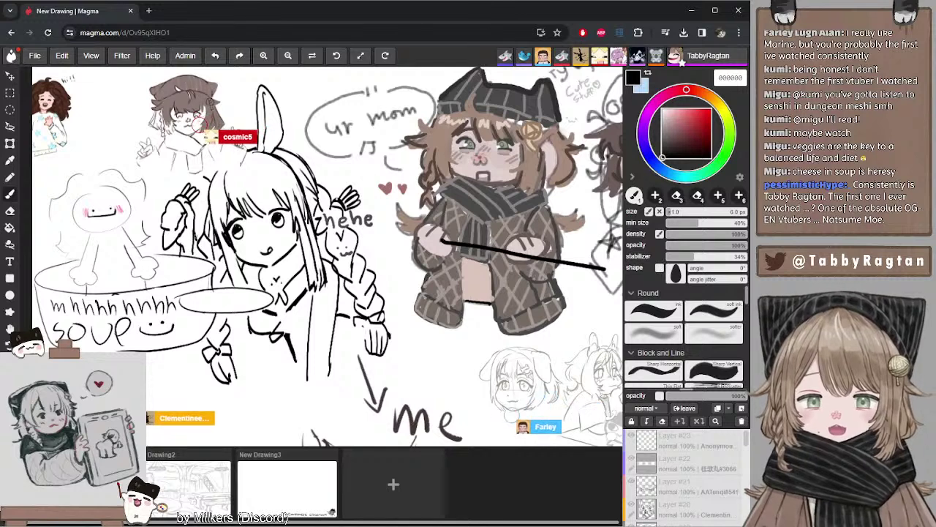
{"action": "key", "text": "e"}
{"action": "key", "text": "b"}
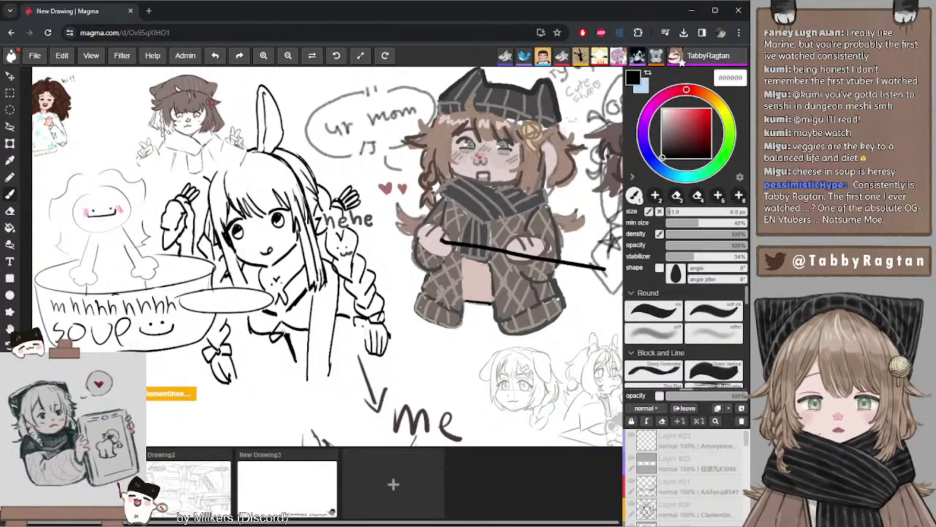
- Examine the rabbit-eared girl's lower body and the cat and fox-eared doodles beneath it
{"action": "mouse_move", "coordinate": [316, 316]}
{"action": "left_mouse_down"}
{"action": "mouse_move", "coordinate": [333, 315]}
{"action": "mouse_move", "coordinate": [287, 203]}
{"action": "mouse_move", "coordinate": [305, 244]}
{"action": "left_mouse_up"}
{"action": "scroll", "coordinate": [307, 249], "scroll_direction": "down", "scroll_amount": 4}
{"action": "scroll", "coordinate": [337, 264], "scroll_direction": "left", "scroll_amount": 3}
{"action": "scroll", "coordinate": [305, 244], "scroll_direction": "up", "scroll_amount": 4}
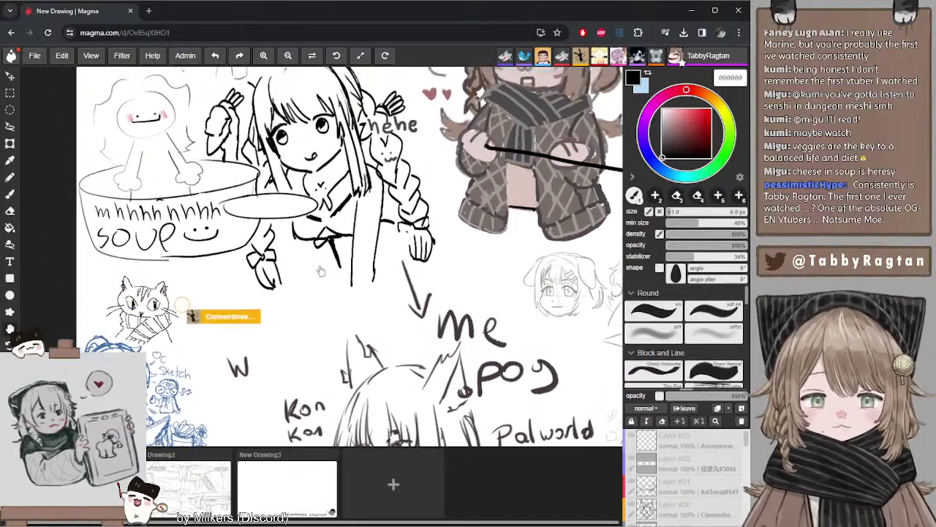
{"action": "scroll", "coordinate": [322, 263], "scroll_direction": "down", "scroll_amount": 4}
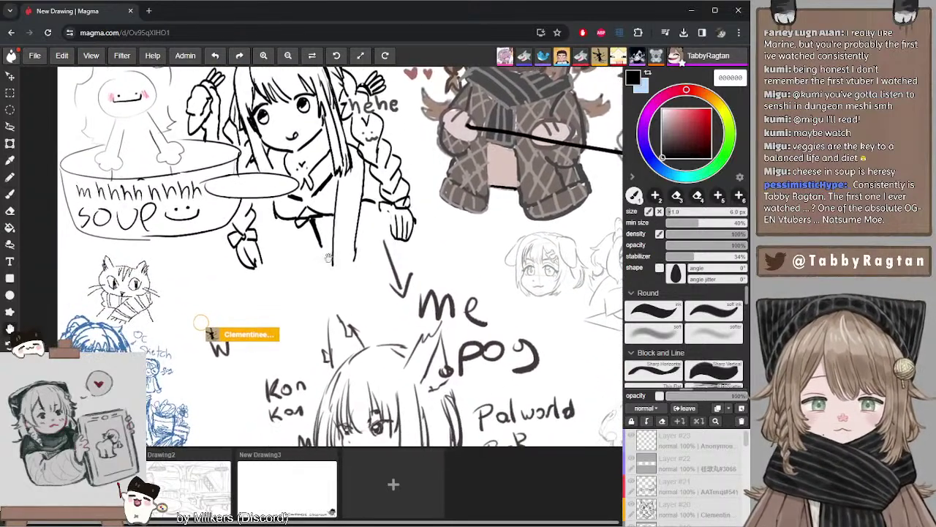
{"action": "left_click_drag", "start_coordinate": [333, 252], "coordinate": [336, 207]}
- Examine the neighbouring plaid-coat character, the "My OC" drawing and the green hand, with the Eraser tool active
{"action": "left_click_drag", "start_coordinate": [429, 173], "coordinate": [331, 264]}
{"action": "scroll", "coordinate": [331, 263], "scroll_direction": "up", "scroll_amount": 3}
{"action": "scroll", "coordinate": [315, 267], "scroll_direction": "right", "scroll_amount": 5}
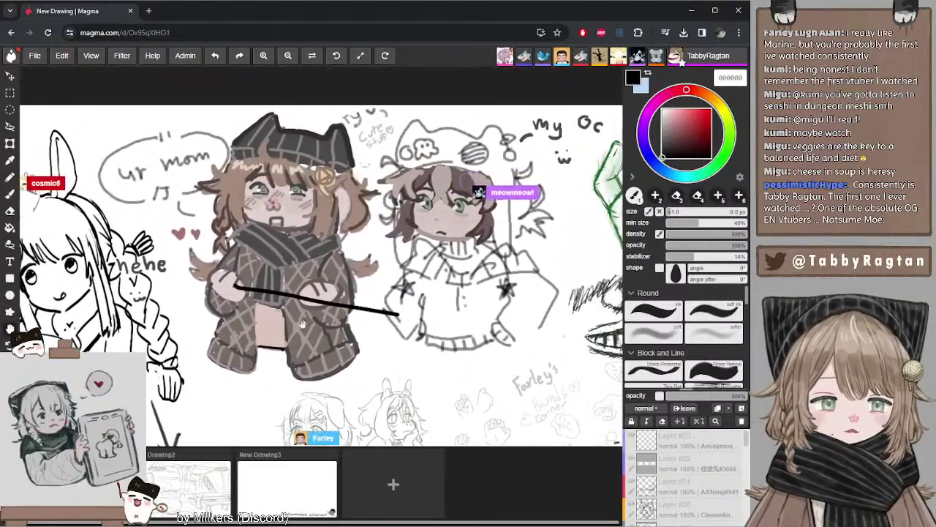
{"action": "scroll", "coordinate": [274, 269], "scroll_direction": "up", "scroll_amount": 3}
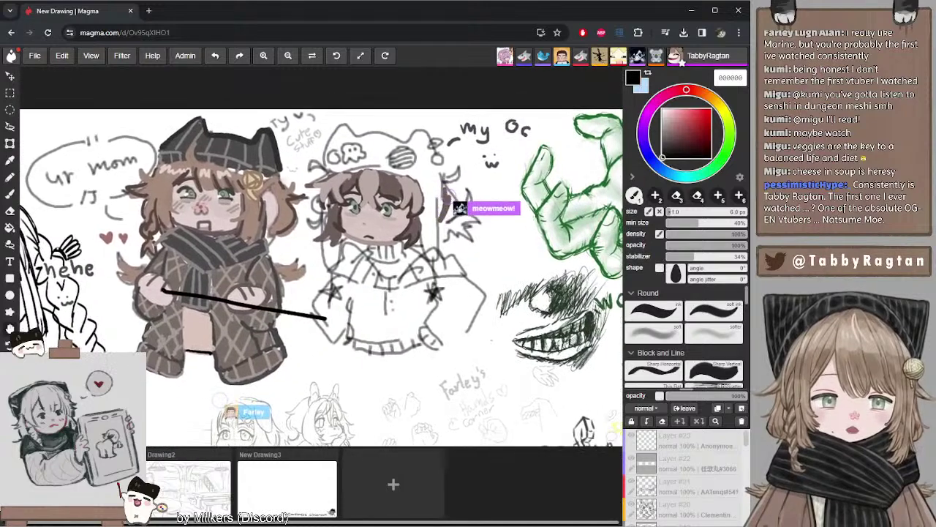
{"action": "scroll", "coordinate": [320, 262], "scroll_direction": "down", "scroll_amount": 1}
{"action": "scroll", "coordinate": [320, 263], "scroll_direction": "right", "scroll_amount": 1}
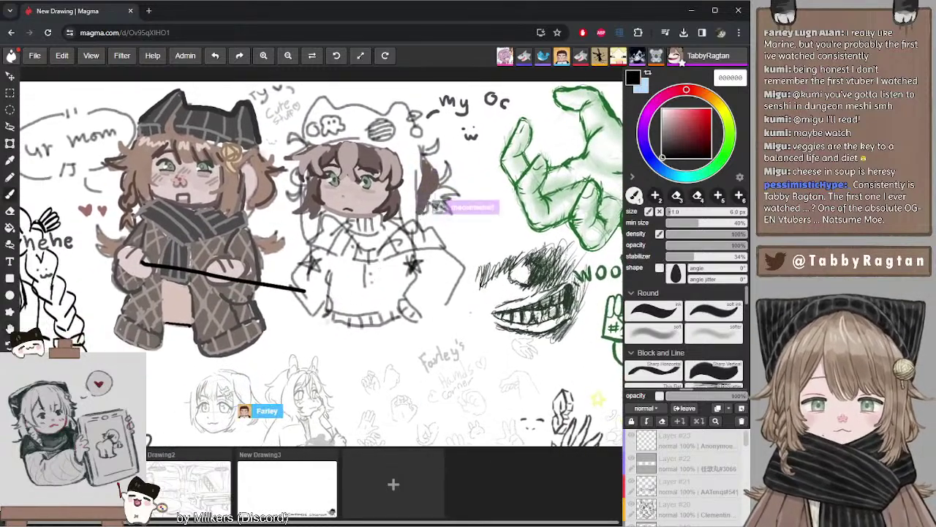
{"action": "left_click_drag", "start_coordinate": [278, 296], "coordinate": [292, 280]}
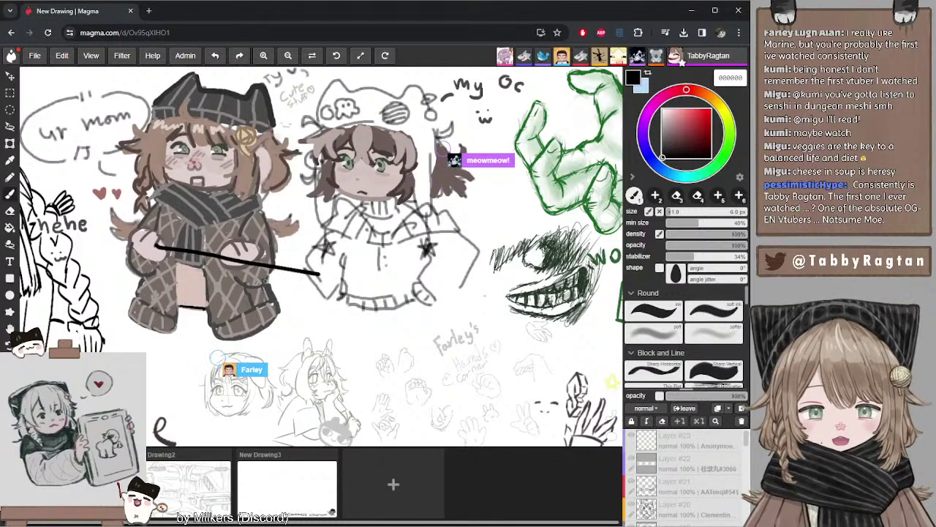
{"action": "key", "text": "e"}
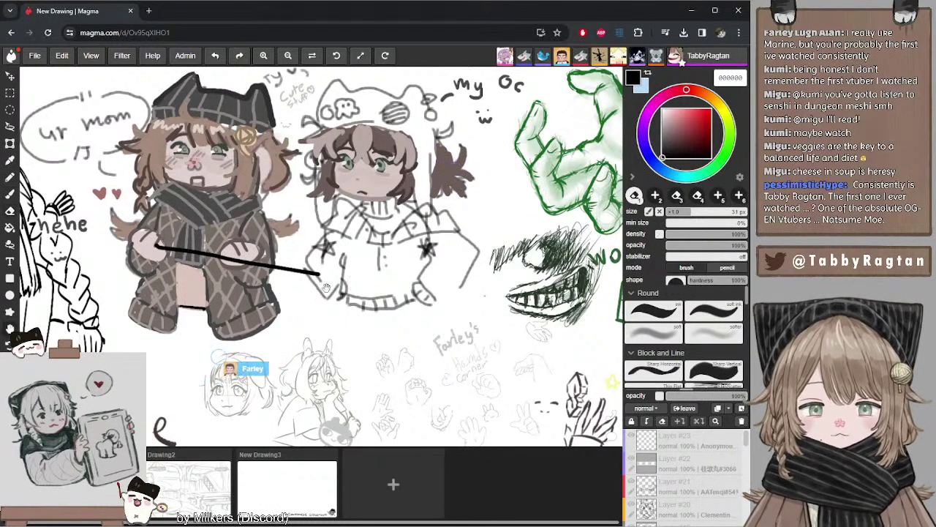
{"action": "scroll", "coordinate": [326, 288], "scroll_direction": "up", "scroll_amount": 1}
{"action": "scroll", "coordinate": [326, 288], "scroll_direction": "left", "scroll_amount": 4}
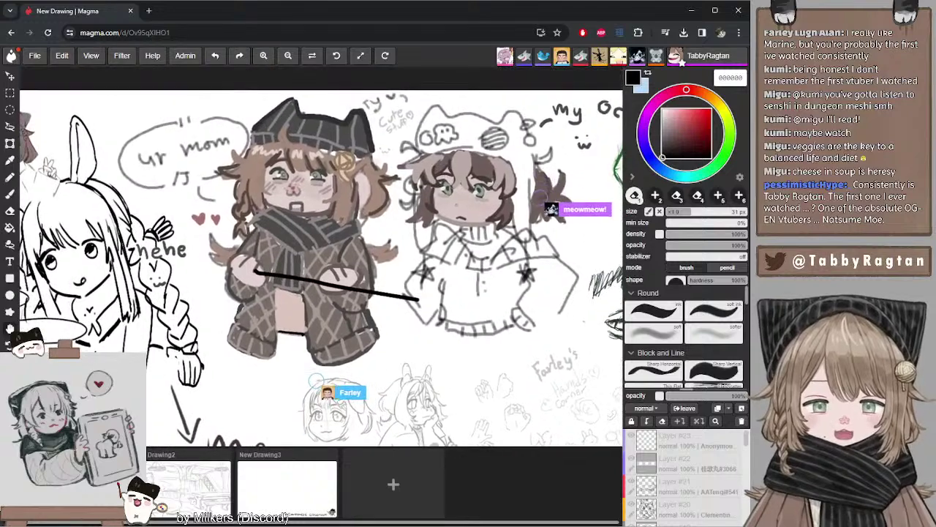
- Examine the plaid-coat character, the small hand studies, the "so pog" hand and the "Warm up zone!" corner of the canvas
{"action": "scroll", "coordinate": [316, 379], "scroll_direction": "down", "scroll_amount": 1}
{"action": "scroll", "coordinate": [316, 379], "scroll_direction": "right", "scroll_amount": 2}
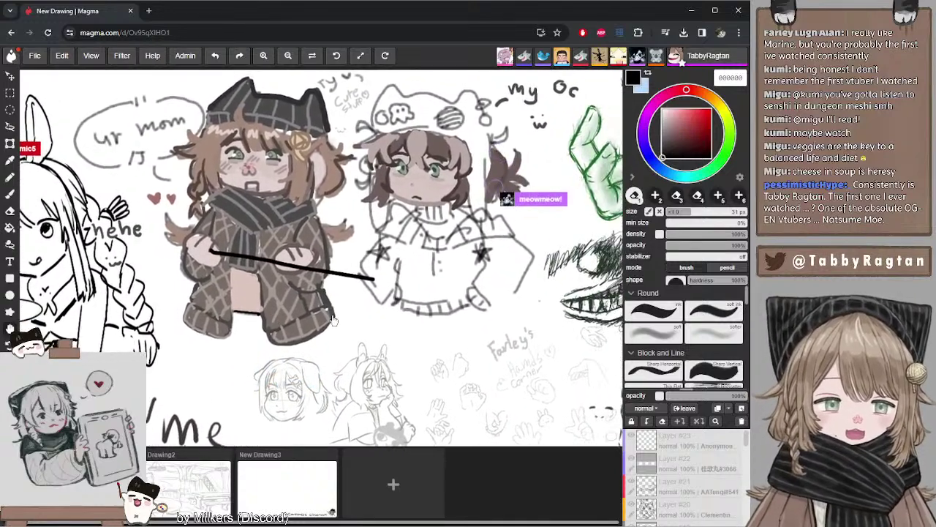
{"action": "left_click_drag", "start_coordinate": [333, 320], "coordinate": [331, 321]}
{"action": "mouse_move", "coordinate": [284, 298]}
{"action": "left_mouse_down"}
{"action": "mouse_move", "coordinate": [307, 306]}
{"action": "mouse_move", "coordinate": [291, 297]}
{"action": "left_mouse_up"}
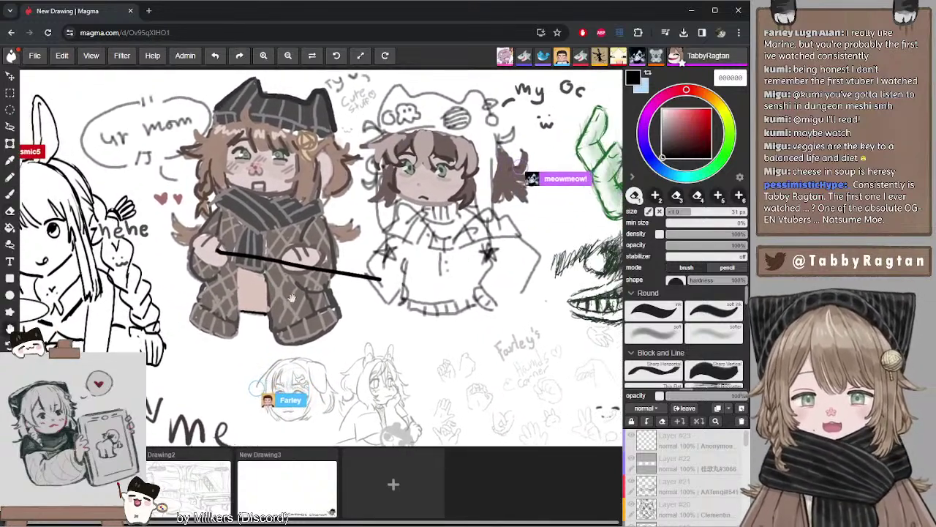
{"action": "scroll", "coordinate": [291, 298], "scroll_direction": "down", "scroll_amount": 7}
{"action": "scroll", "coordinate": [291, 298], "scroll_direction": "right", "scroll_amount": 5}
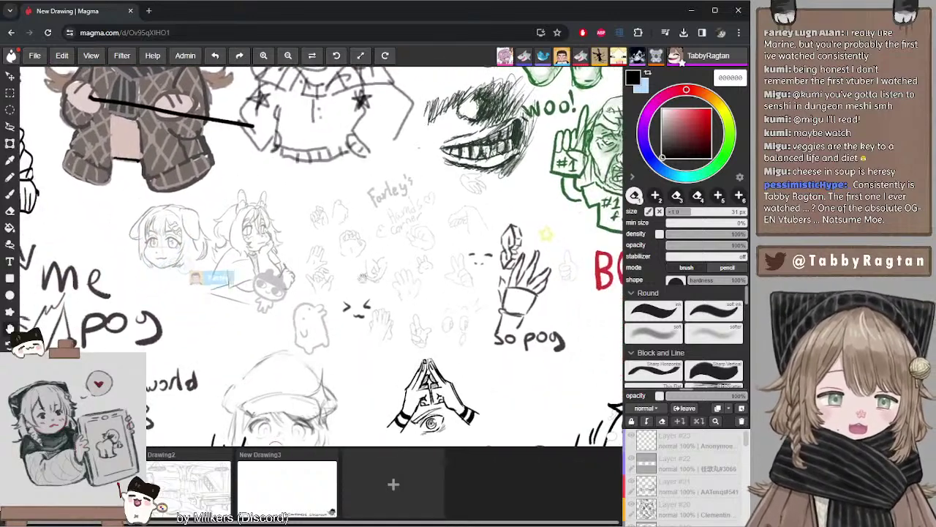
{"action": "mouse_move", "coordinate": [364, 277]}
{"action": "left_mouse_down"}
{"action": "mouse_move", "coordinate": [302, 246]}
{"action": "mouse_move", "coordinate": [282, 192]}
{"action": "left_mouse_up"}
{"action": "left_click_drag", "start_coordinate": [348, 279], "coordinate": [319, 310]}
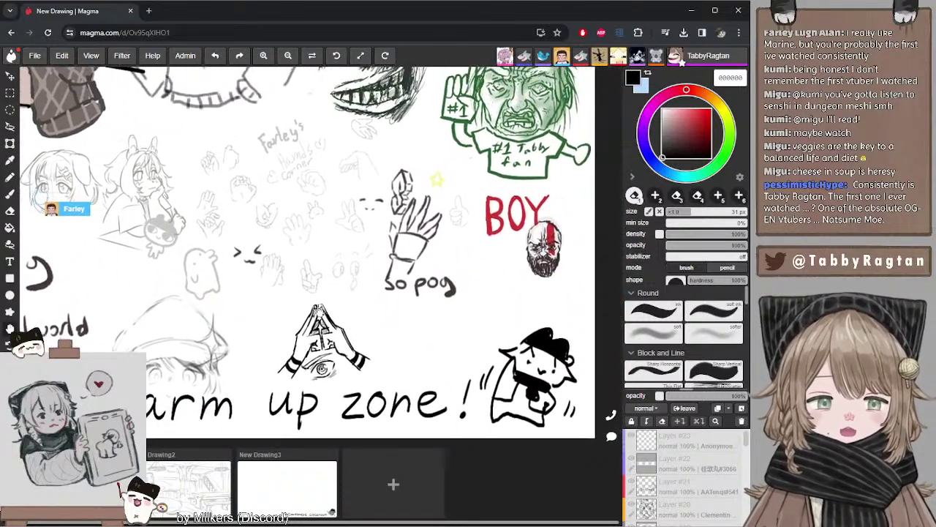
{"action": "scroll", "coordinate": [316, 278], "scroll_direction": "up", "scroll_amount": 2}
{"action": "scroll", "coordinate": [316, 278], "scroll_direction": "left", "scroll_amount": 4}
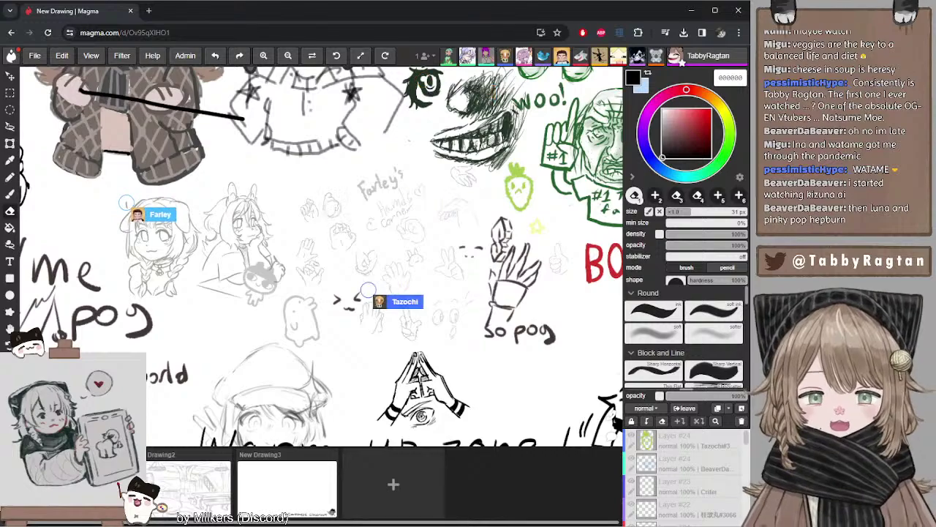
- Examine the dog-eared girl with braids, the horned girl beside her and the doodles around the rabbit-eared girl
{"action": "left_click_drag", "start_coordinate": [267, 192], "coordinate": [319, 223]}
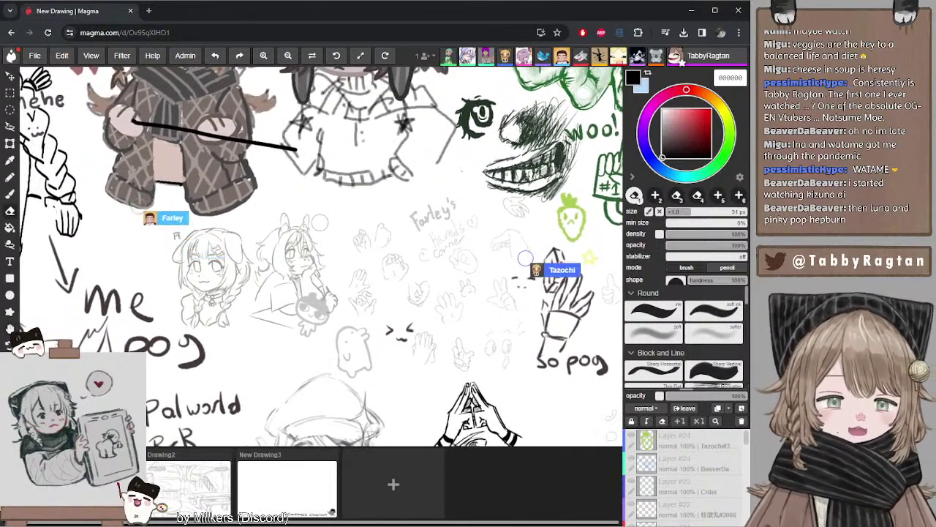
{"action": "scroll", "coordinate": [333, 192], "scroll_direction": "down", "scroll_amount": 5}
{"action": "scroll", "coordinate": [333, 191], "scroll_direction": "up", "scroll_amount": 7}
{"action": "scroll", "coordinate": [333, 191], "scroll_direction": "down", "scroll_amount": 2}
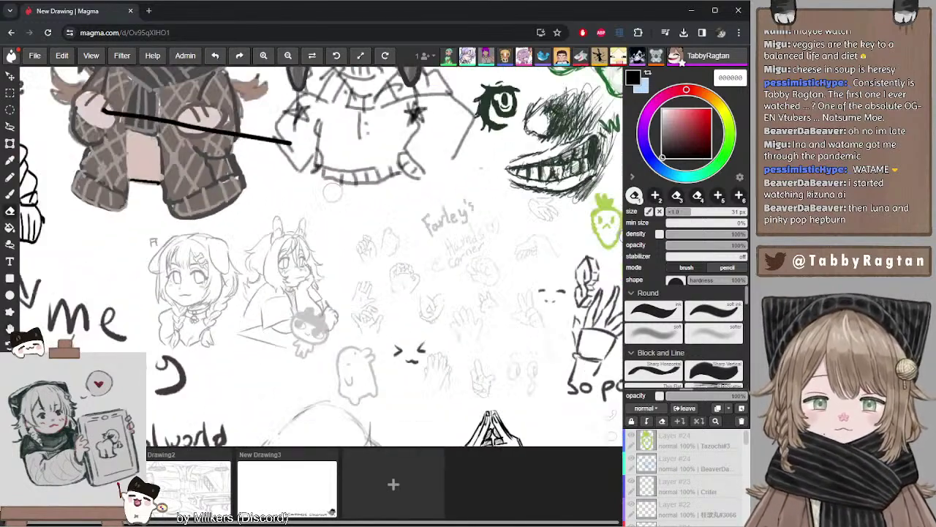
{"action": "scroll", "coordinate": [333, 191], "scroll_direction": "up", "scroll_amount": 3}
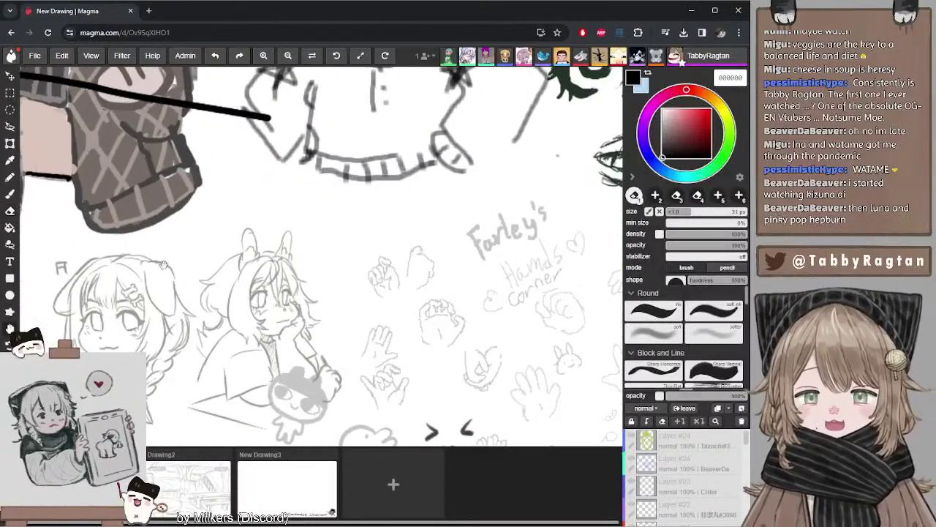
{"action": "left_click_drag", "start_coordinate": [163, 265], "coordinate": [248, 151]}
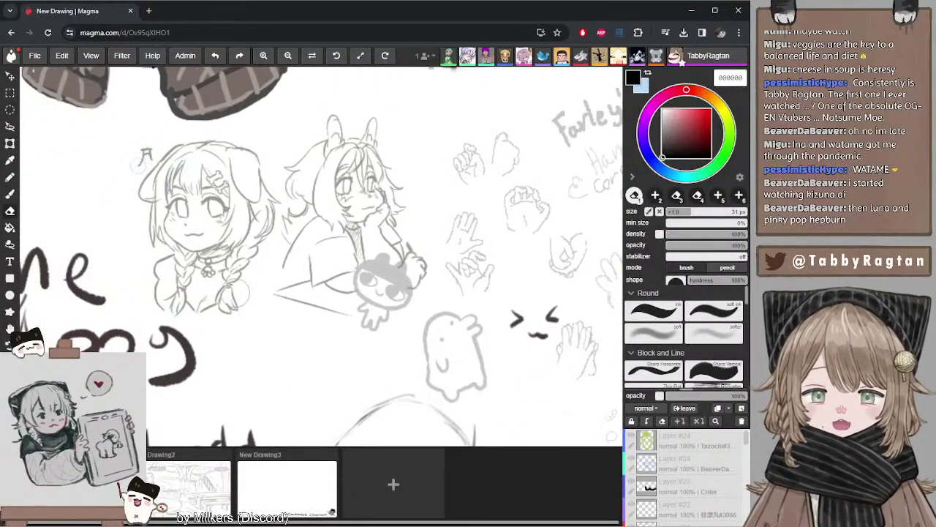
{"action": "left_click_drag", "start_coordinate": [168, 130], "coordinate": [229, 165]}
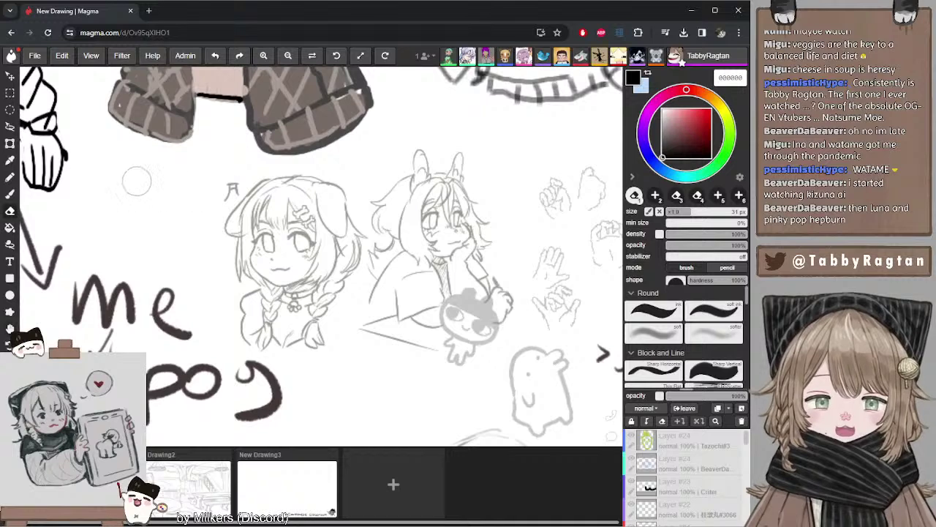
{"action": "mouse_move", "coordinate": [163, 222]}
{"action": "left_mouse_down"}
{"action": "mouse_move", "coordinate": [127, 209]}
{"action": "mouse_move", "coordinate": [133, 225]}
{"action": "mouse_move", "coordinate": [159, 211]}
{"action": "mouse_move", "coordinate": [146, 221]}
{"action": "mouse_move", "coordinate": [202, 235]}
{"action": "mouse_move", "coordinate": [200, 213]}
{"action": "mouse_move", "coordinate": [183, 228]}
{"action": "mouse_move", "coordinate": [169, 210]}
{"action": "mouse_move", "coordinate": [183, 224]}
{"action": "mouse_move", "coordinate": [183, 252]}
{"action": "left_mouse_up"}
{"action": "key", "text": "e"}
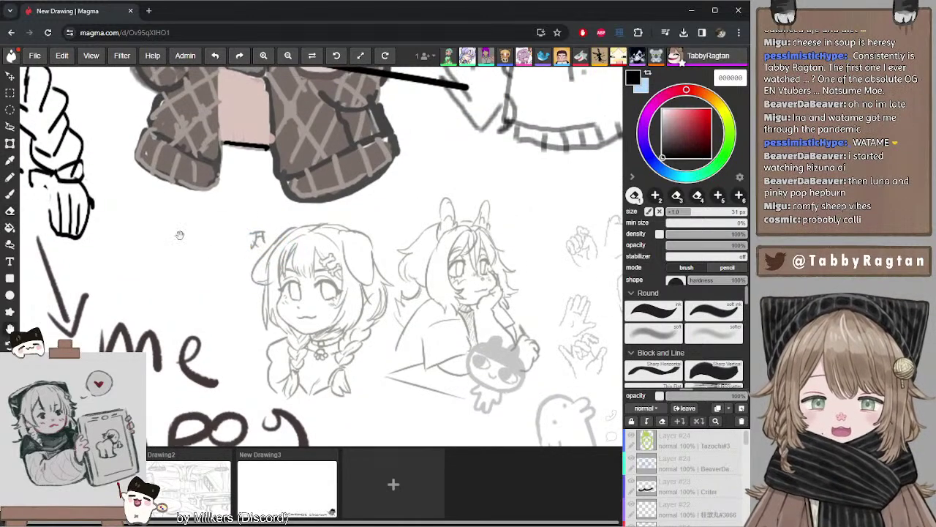
{"action": "scroll", "coordinate": [154, 233], "scroll_direction": "up", "scroll_amount": 4}
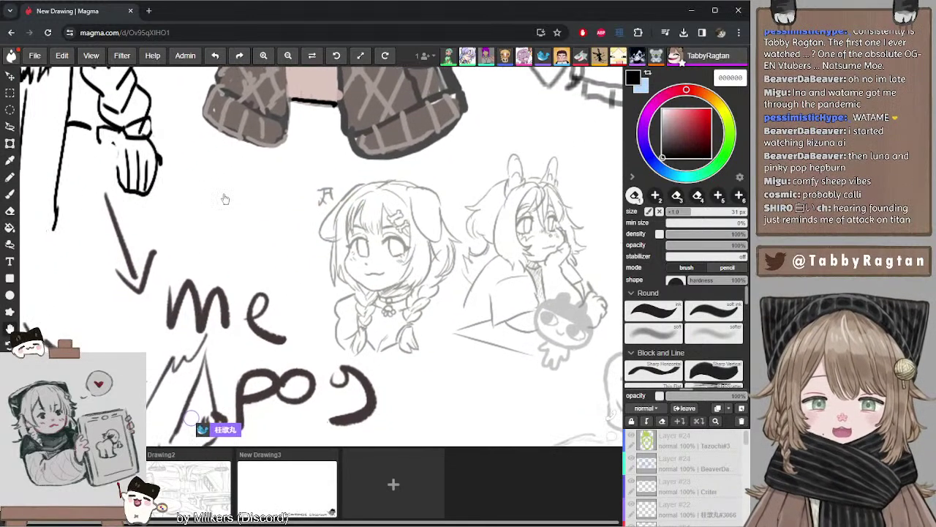
{"action": "scroll", "coordinate": [222, 245], "scroll_direction": "up", "scroll_amount": 4}
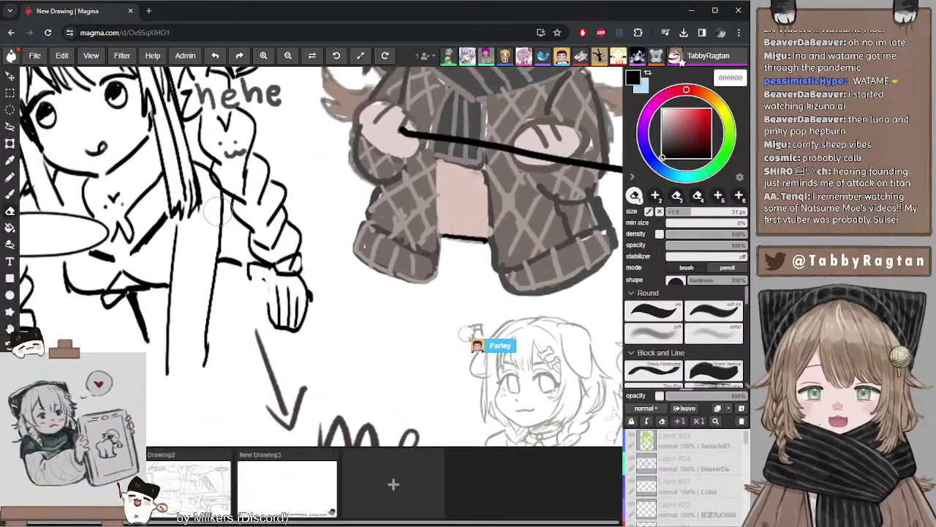
{"action": "scroll", "coordinate": [218, 212], "scroll_direction": "down", "scroll_amount": 3}
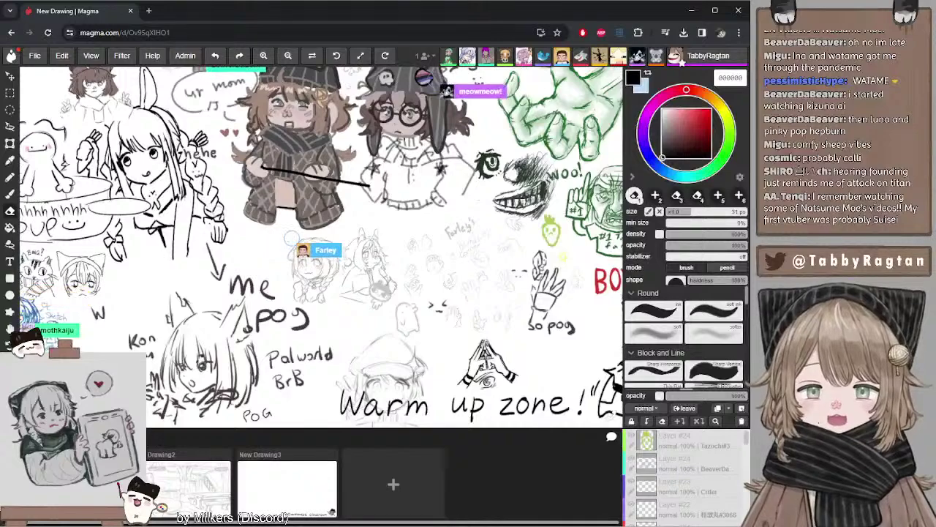
{"action": "left_click_drag", "start_coordinate": [177, 156], "coordinate": [275, 186]}
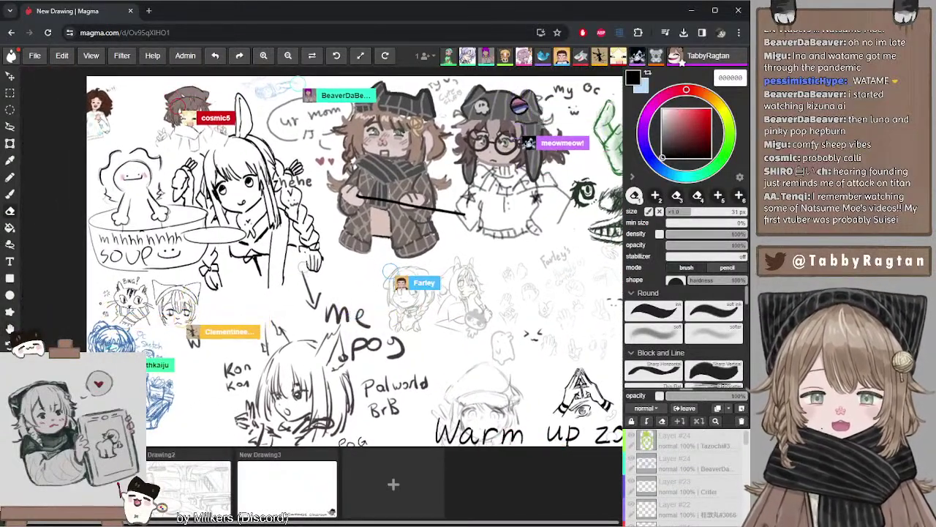
- Switch to the Brush tool and try to hide the solid blue Layer #22 that covers the shared canvas
{"action": "key", "text": "b"}
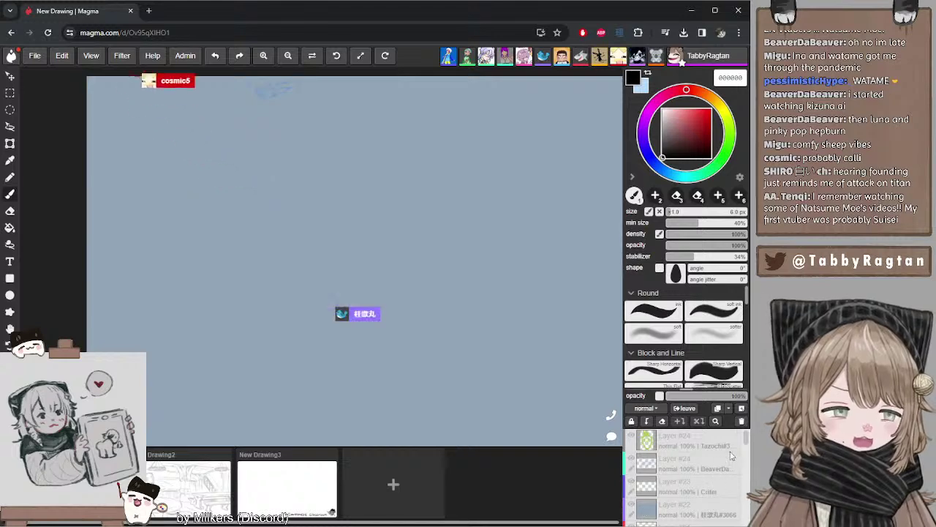
{"action": "scroll", "coordinate": [666, 474], "scroll_direction": "down", "scroll_amount": 1}
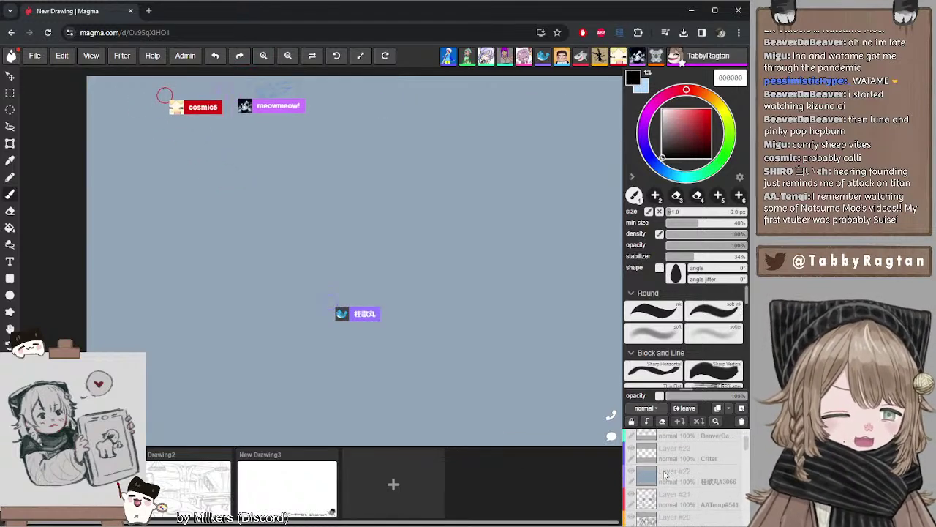
{"action": "left_click", "coordinate": [632, 474]}
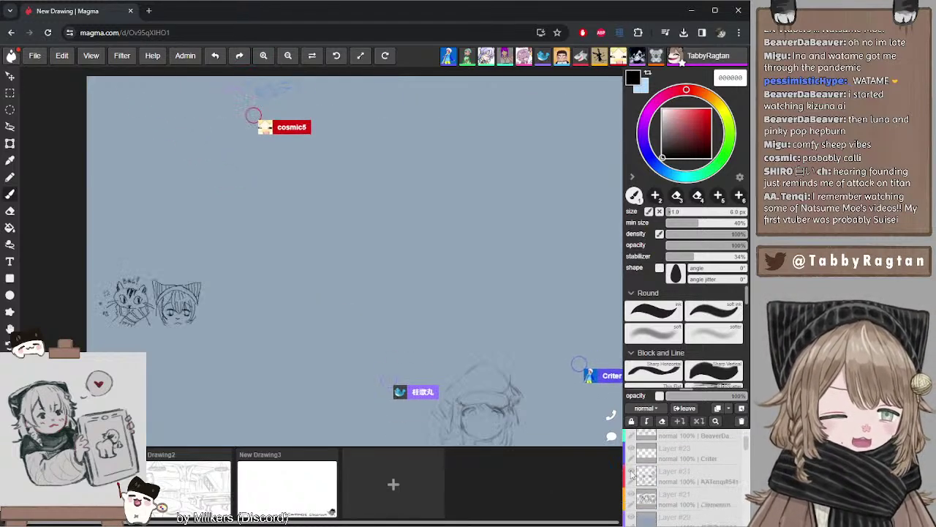
{"action": "scroll", "coordinate": [665, 497], "scroll_direction": "down", "scroll_amount": 1}
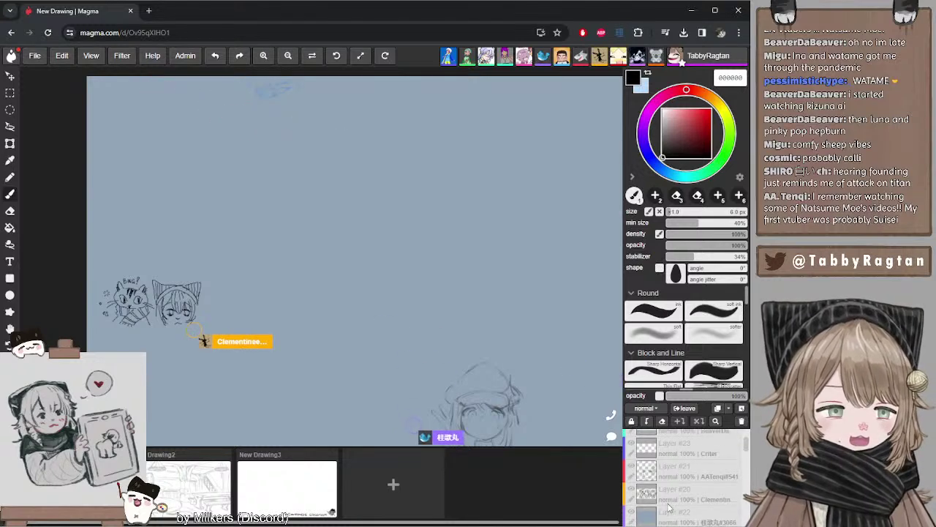
{"action": "left_click", "coordinate": [628, 497]}
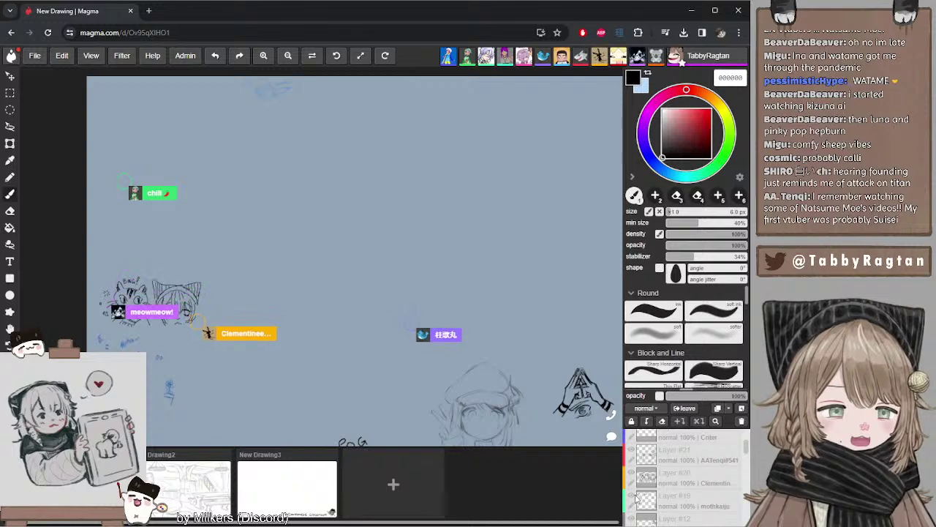
{"action": "scroll", "coordinate": [674, 499], "scroll_direction": "down", "scroll_amount": 2}
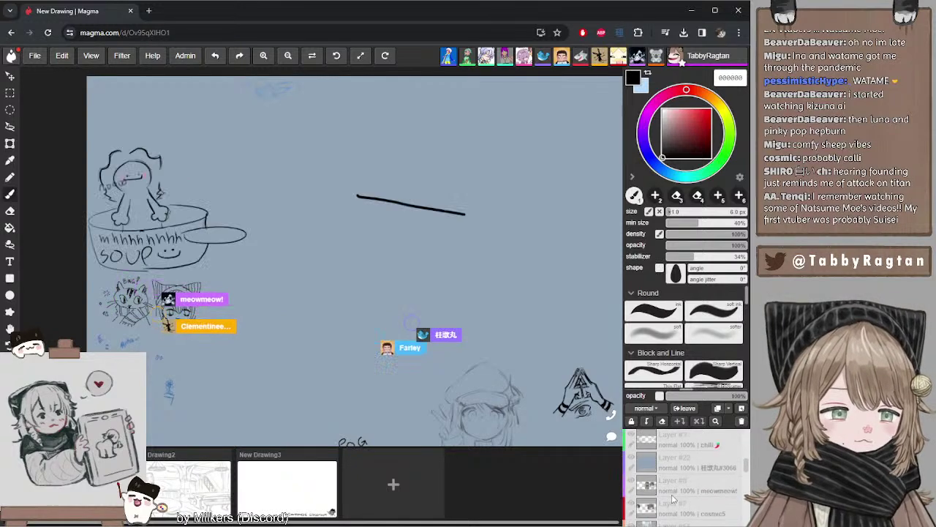
{"action": "right_click", "coordinate": [633, 461]}
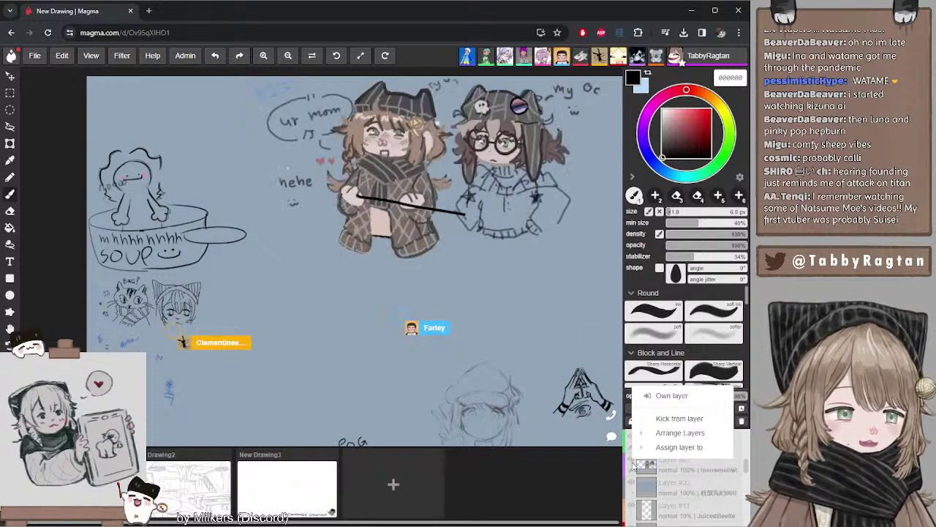
{"action": "scroll", "coordinate": [681, 490], "scroll_direction": "down", "scroll_amount": 2}
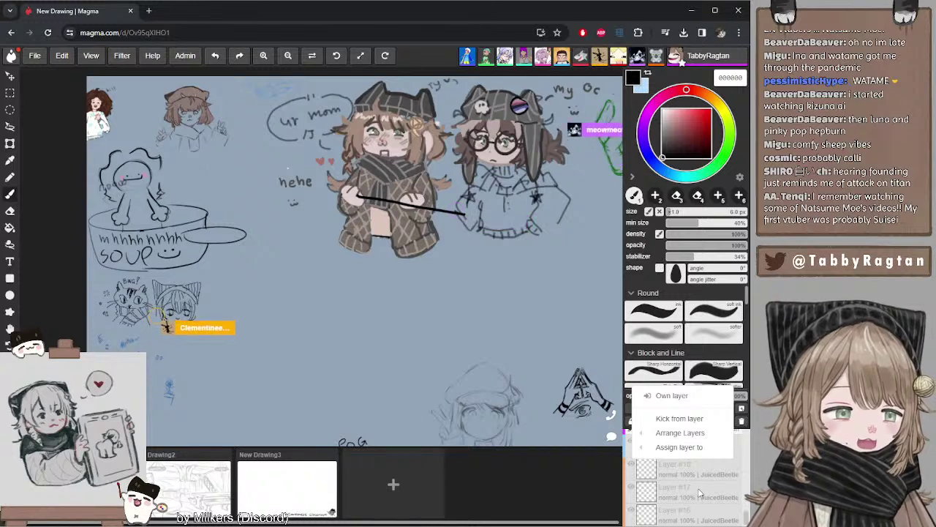
{"action": "scroll", "coordinate": [698, 493], "scroll_direction": "down", "scroll_amount": 2}
{"action": "scroll", "coordinate": [699, 494], "scroll_direction": "down", "scroll_amount": 2}
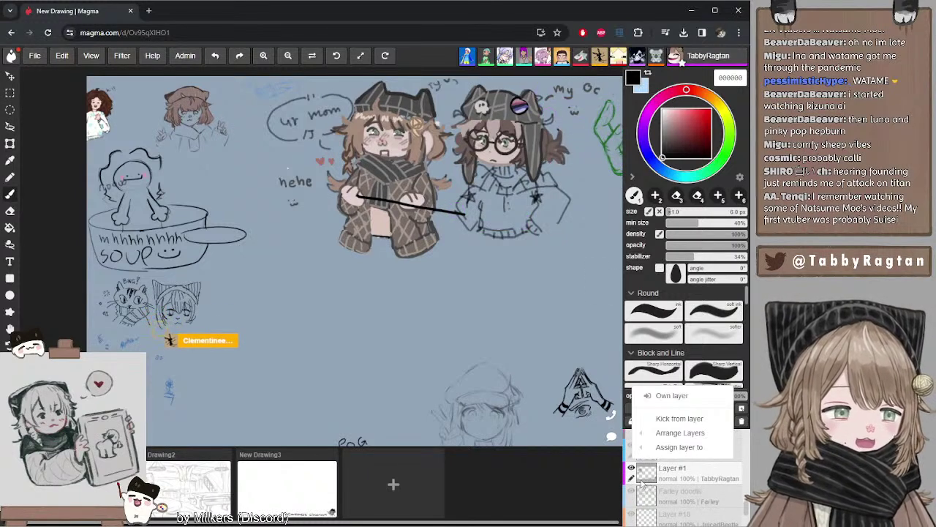
{"action": "scroll", "coordinate": [644, 484], "scroll_direction": "down", "scroll_amount": 3}
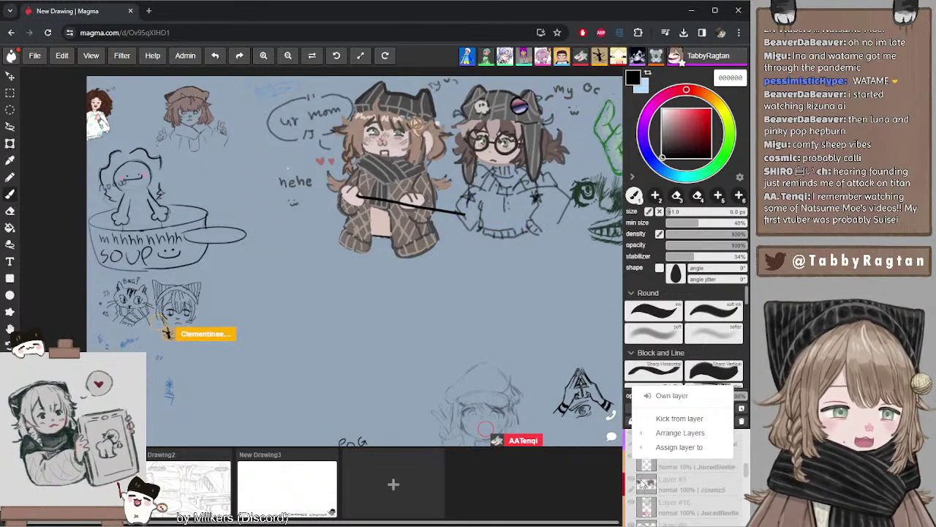
{"action": "left_click", "coordinate": [586, 464]}
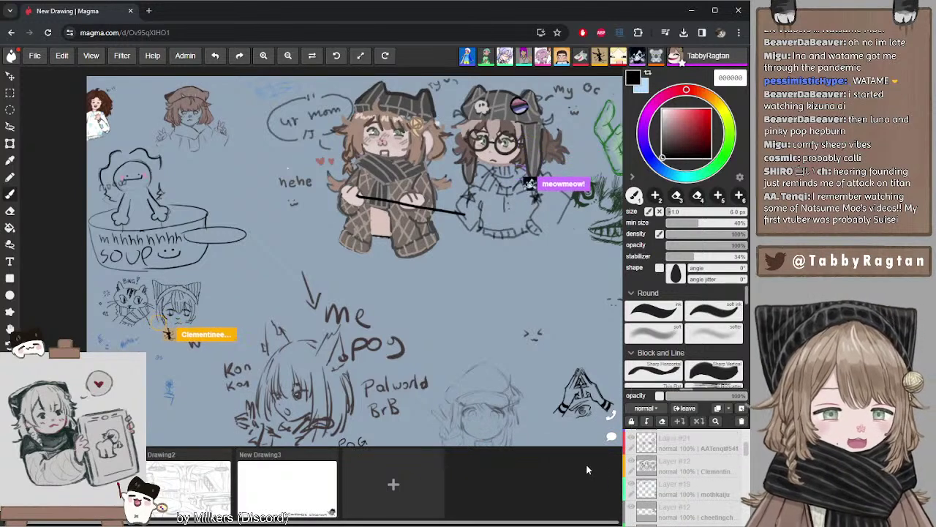
- Locate the solid blue Layer #22 in the layer stack and try to rearrange it behind the other layers
{"action": "scroll", "coordinate": [702, 478], "scroll_direction": "up", "scroll_amount": 2}
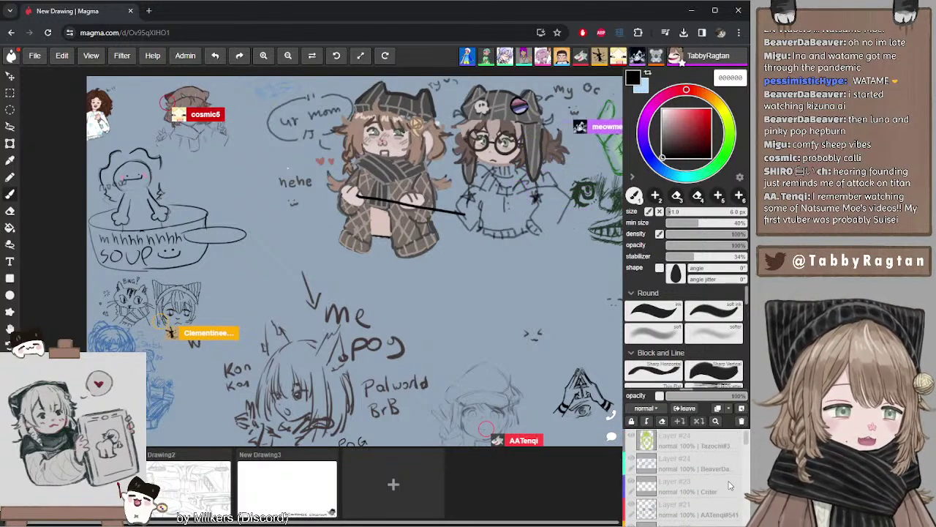
{"action": "scroll", "coordinate": [729, 485], "scroll_direction": "down", "scroll_amount": 5}
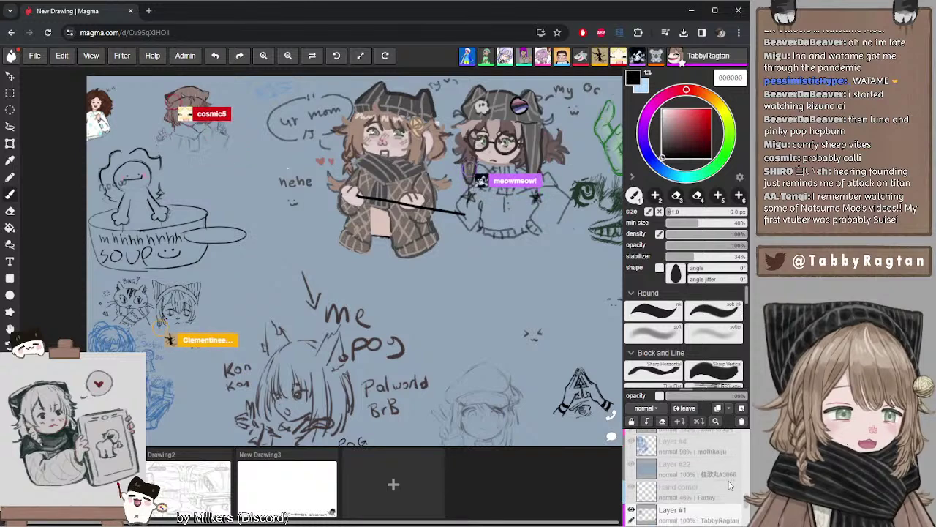
{"action": "scroll", "coordinate": [728, 485], "scroll_direction": "up", "scroll_amount": 3}
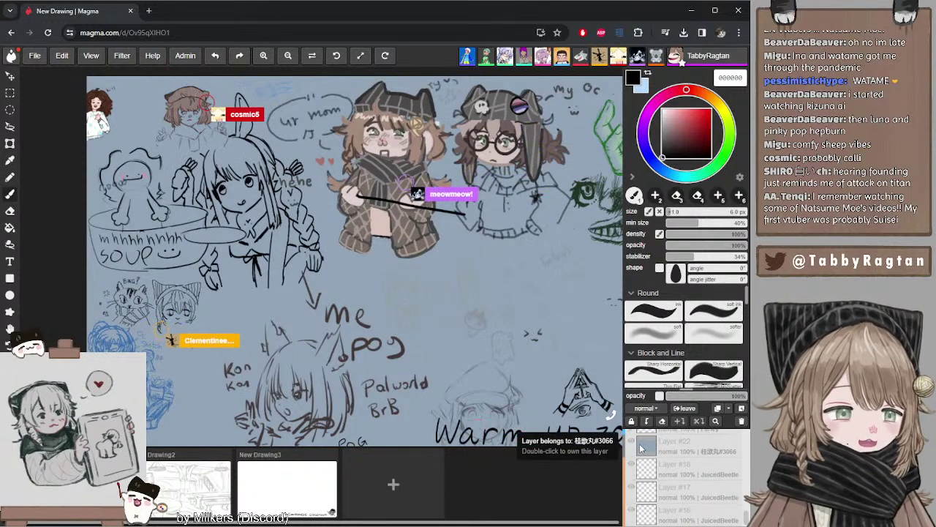
{"action": "right_click", "coordinate": [640, 447]}
{"action": "mouse_move", "coordinate": [668, 498]}
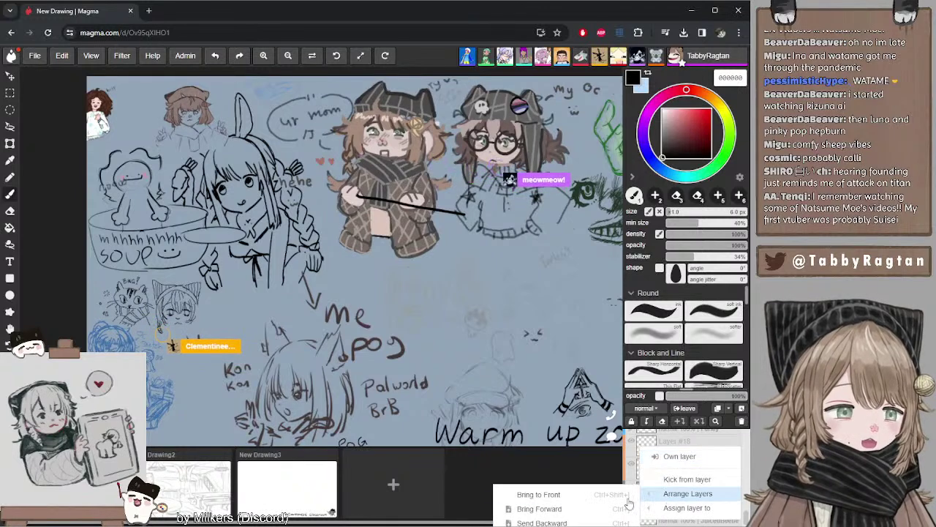
{"action": "left_click", "coordinate": [588, 508]}
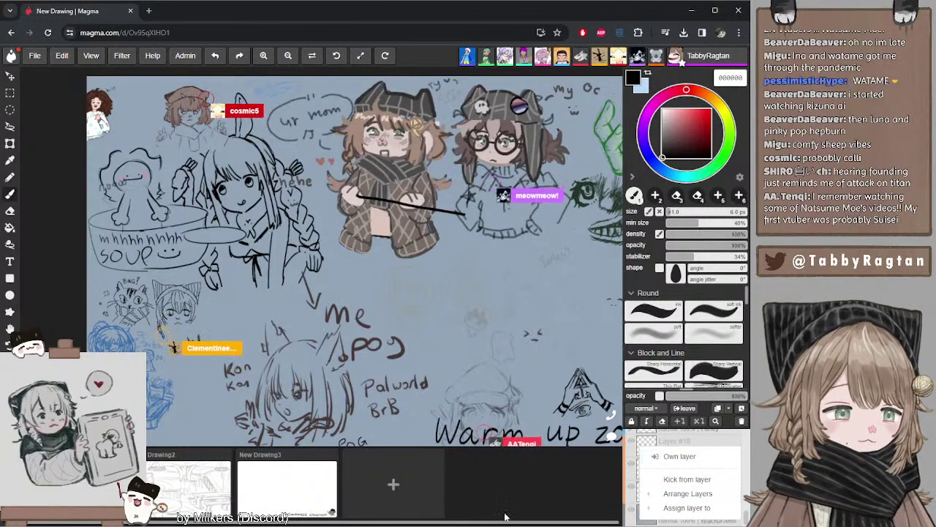
{"action": "left_click", "coordinate": [579, 495]}
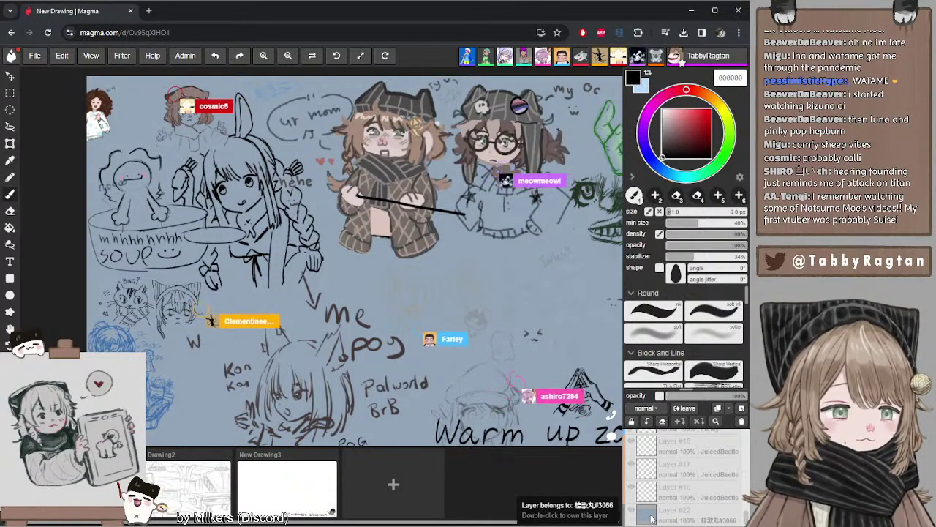
- Take ownership of the solid blue Layer #22 and set the drawing color to white (ffffff)
{"action": "right_click", "coordinate": [649, 516]}
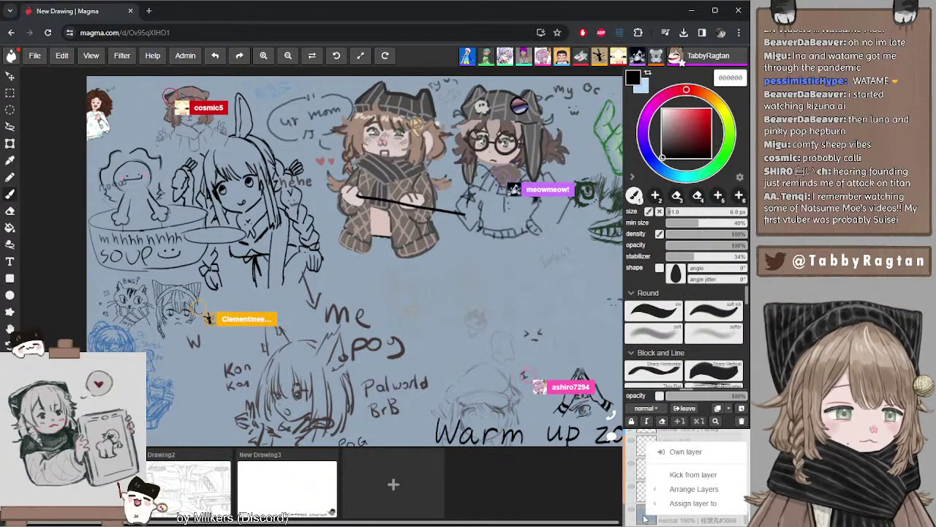
{"action": "left_click", "coordinate": [682, 452]}
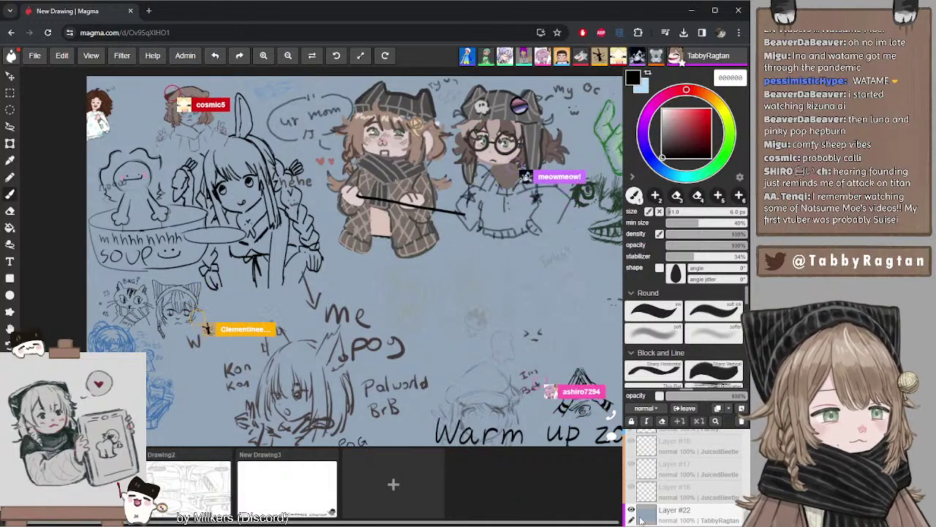
{"action": "left_click", "coordinate": [641, 85]}
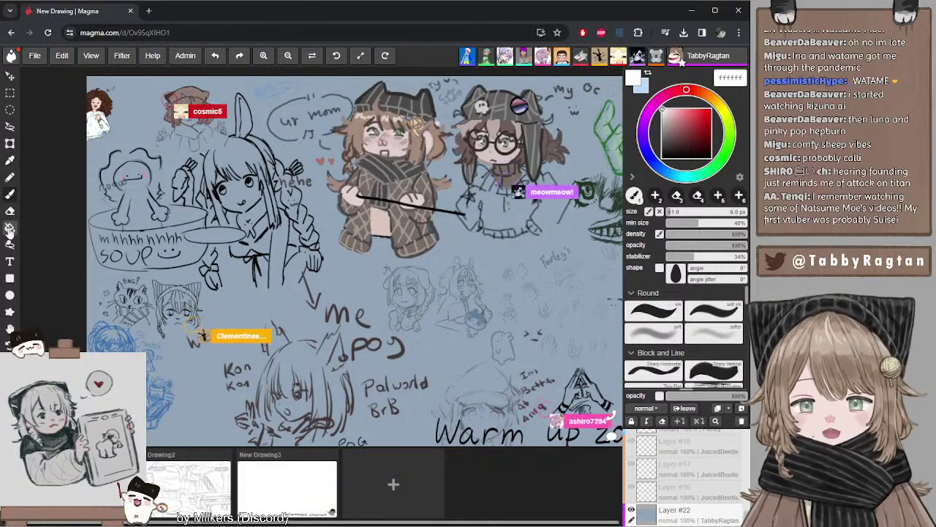
- Fill Layer #22 with white to restore the white background behind the warm-up doodles
{"action": "key", "text": "g"}
{"action": "left_click", "coordinate": [121, 281]}
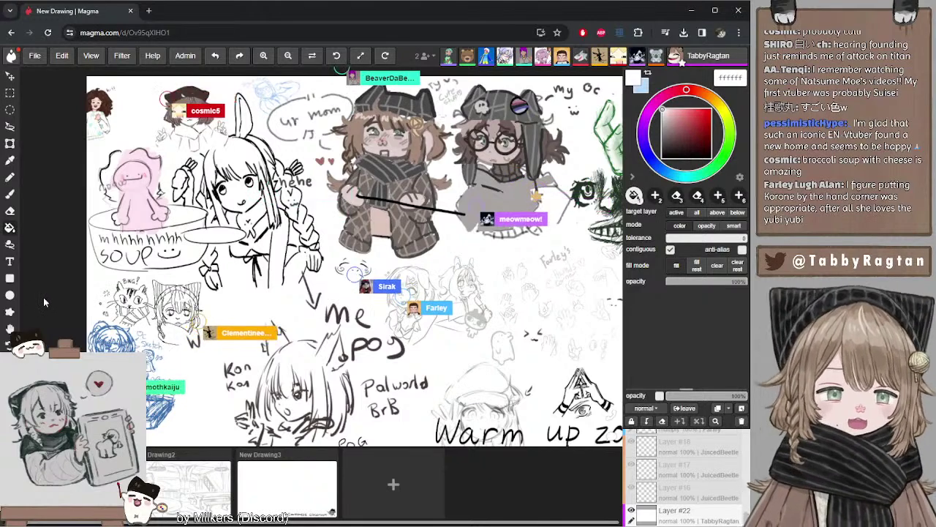
{"action": "left_click_drag", "start_coordinate": [312, 241], "coordinate": [224, 226]}
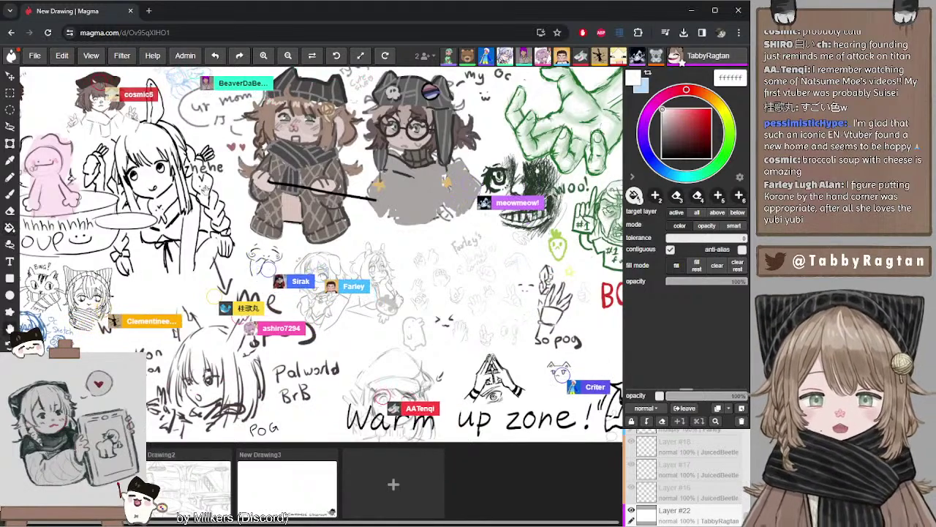
{"action": "left_click_drag", "start_coordinate": [243, 422], "coordinate": [302, 411]}
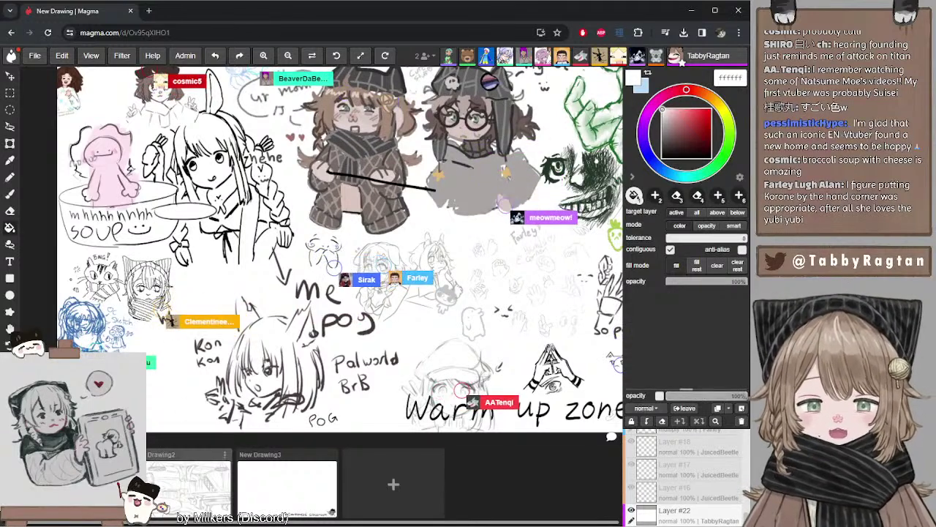
- Open New Drawing2 and prepare a new layer above the tavern sketch for drawing with a black Brush
{"action": "left_click", "coordinate": [188, 481]}
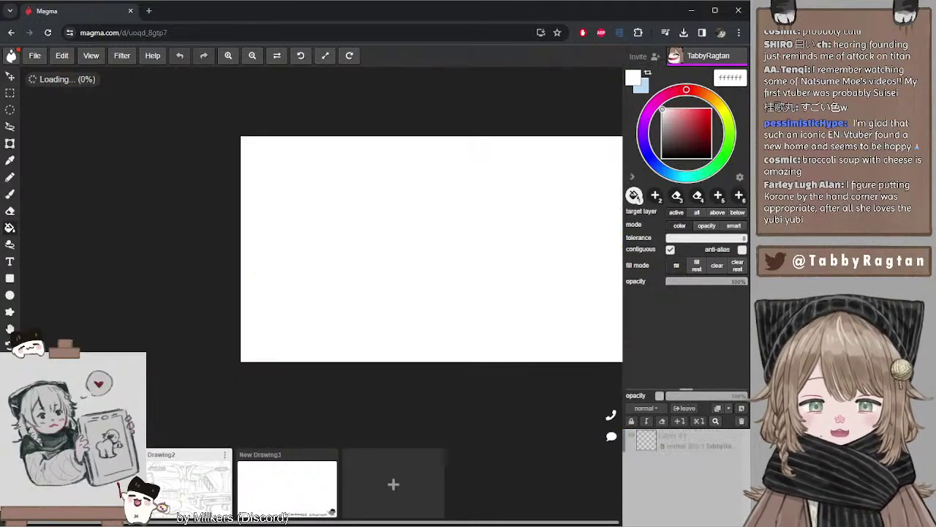
{"action": "left_click_drag", "start_coordinate": [385, 122], "coordinate": [283, 127]}
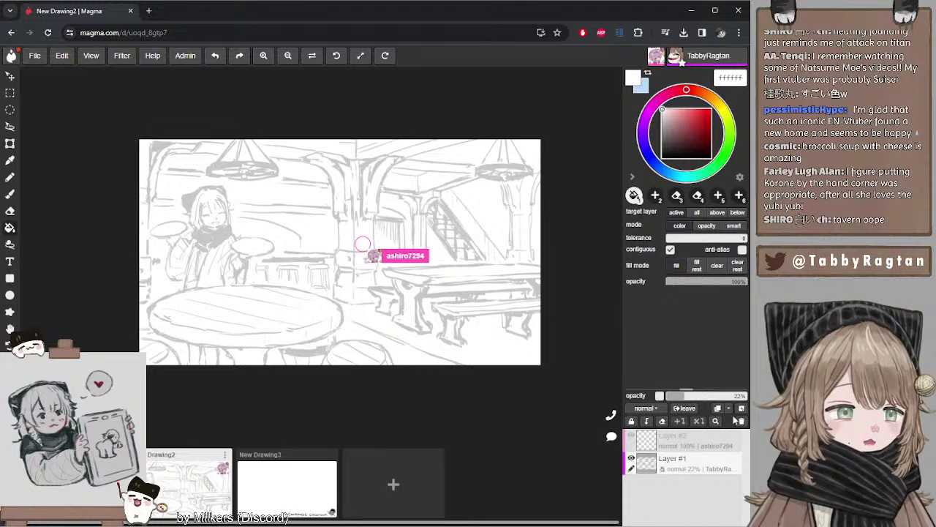
{"action": "left_click", "coordinate": [741, 408]}
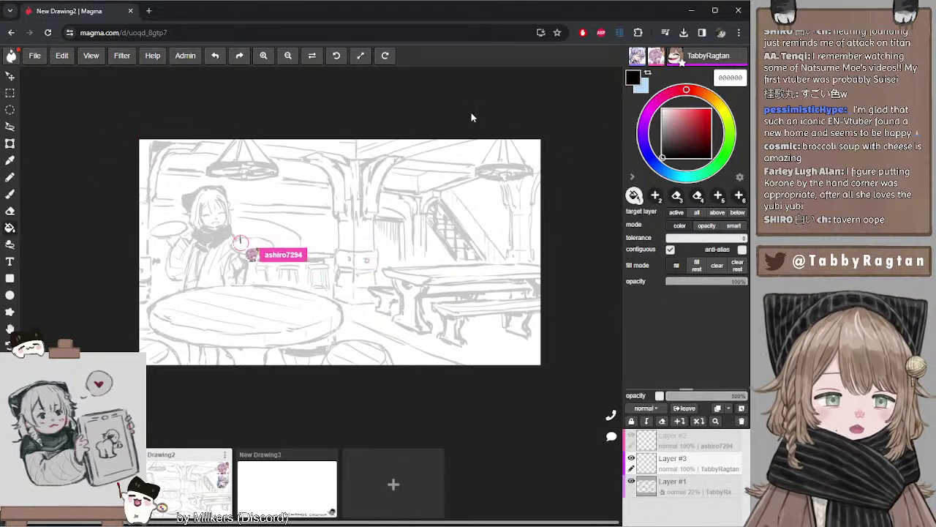
{"action": "left_click", "coordinate": [452, 152]}
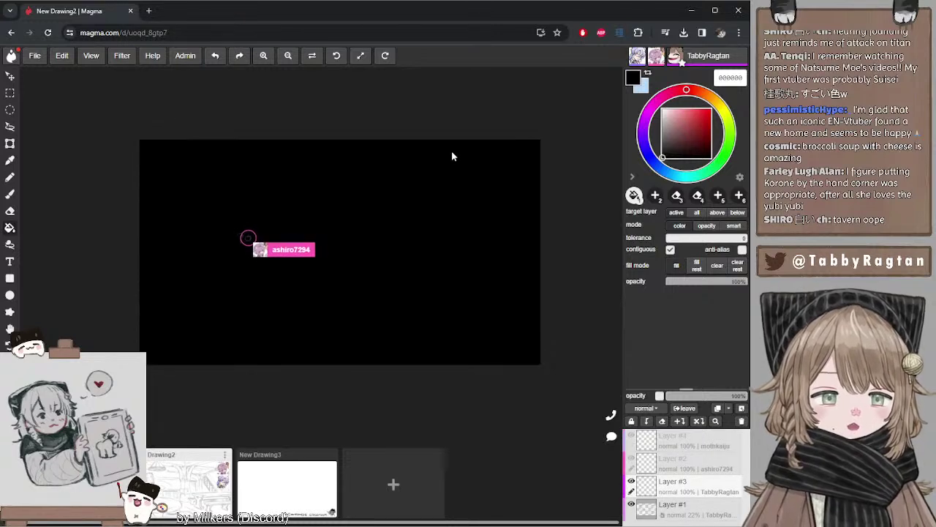
{"action": "key", "text": "ctrl+z"}
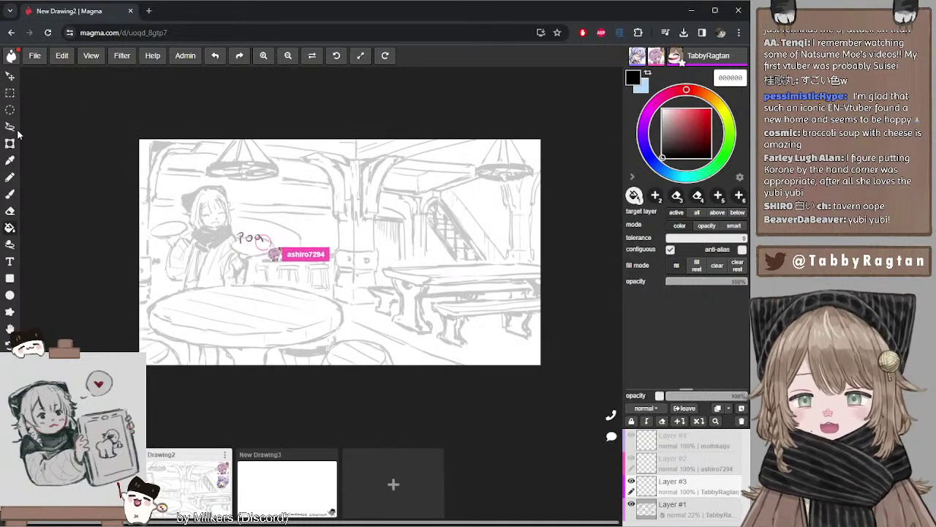
{"action": "key", "text": "b"}
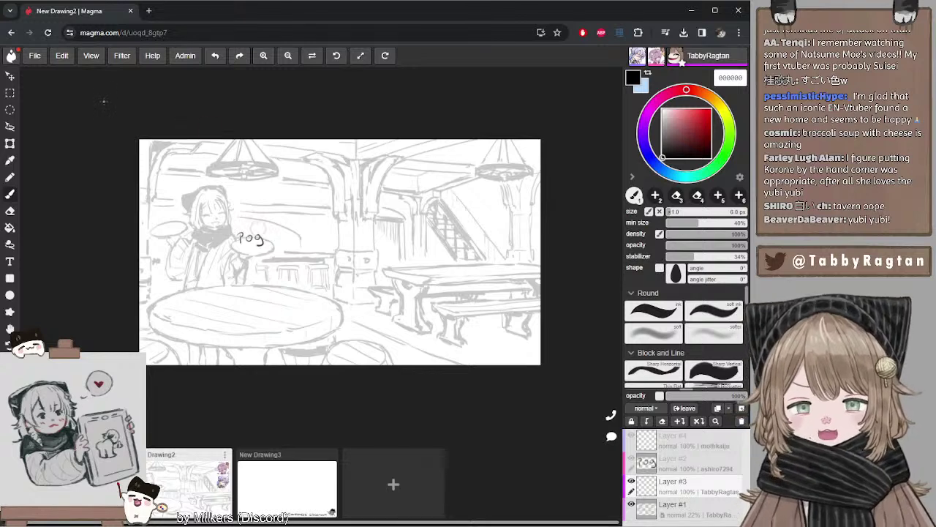
{"action": "left_click_drag", "start_coordinate": [443, 151], "coordinate": [453, 166]}
{"action": "left_click_drag", "start_coordinate": [454, 149], "coordinate": [454, 159]}
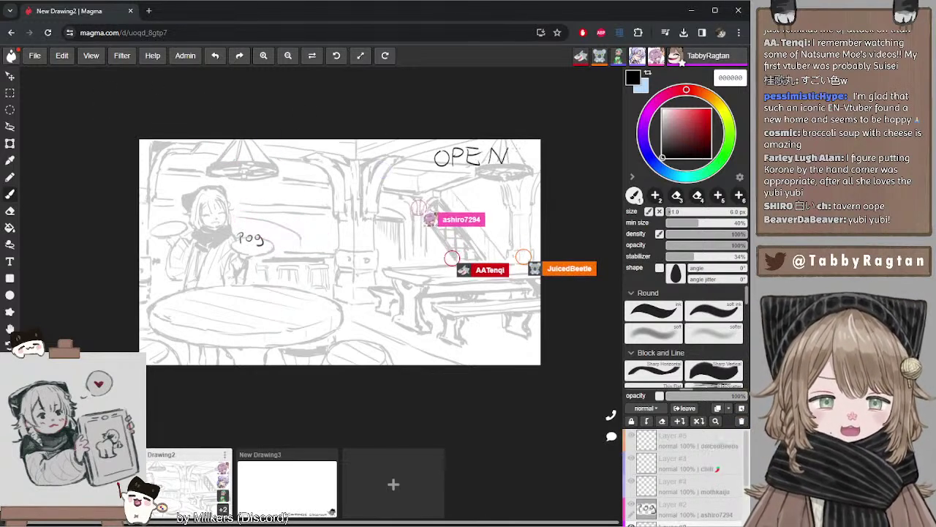
{"action": "left_click_drag", "start_coordinate": [515, 149], "coordinate": [525, 158]}
{"action": "left_click", "coordinate": [517, 165]}
{"action": "left_click", "coordinate": [525, 164]}
{"action": "key", "text": "ctrl+z"}
{"action": "key", "text": "ctrl+z"}
{"action": "key", "text": "ctrl+z"}
{"action": "key", "text": "ctrl+z"}
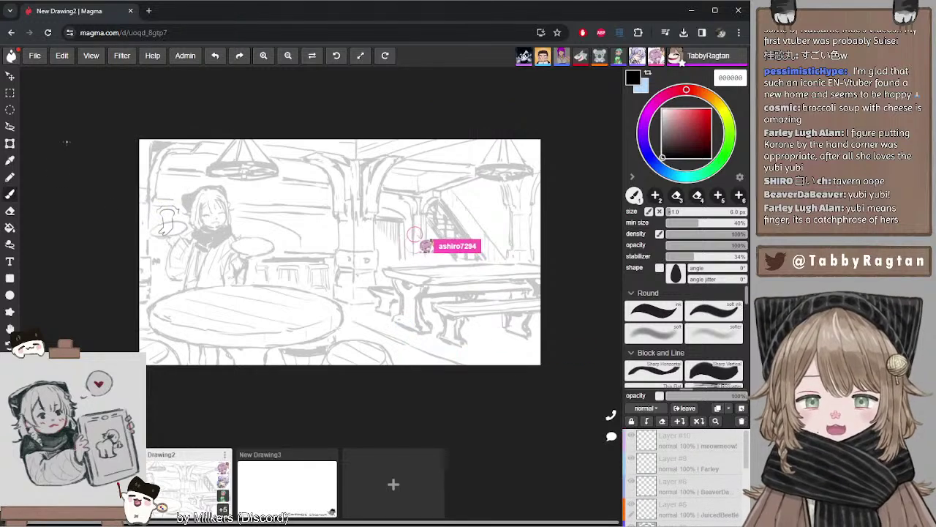
- Ink the smiling tray-carrying girl's jawline and the hair strands along one side of her face over the grey sketch
{"action": "scroll", "coordinate": [173, 199], "scroll_direction": "up", "scroll_amount": 3}
{"action": "scroll", "coordinate": [173, 200], "scroll_direction": "down", "scroll_amount": 1}
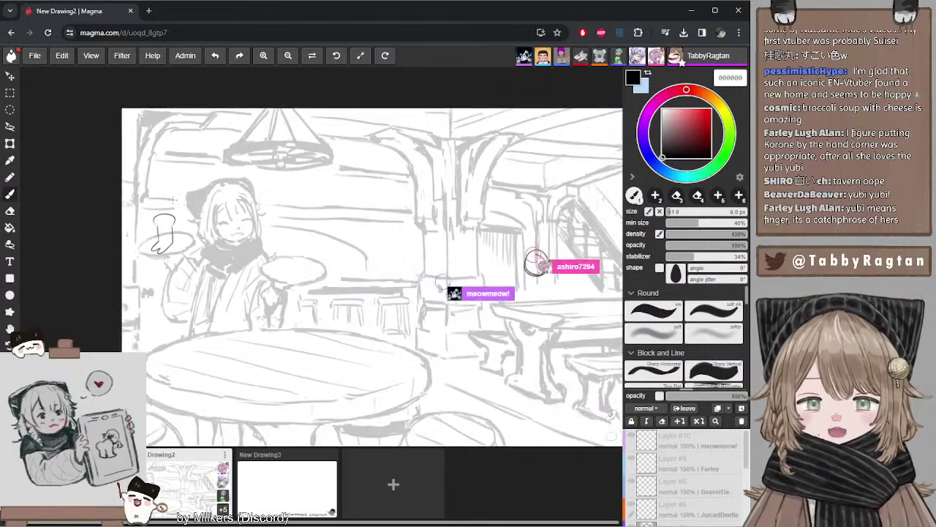
{"action": "scroll", "coordinate": [174, 198], "scroll_direction": "down", "scroll_amount": 1}
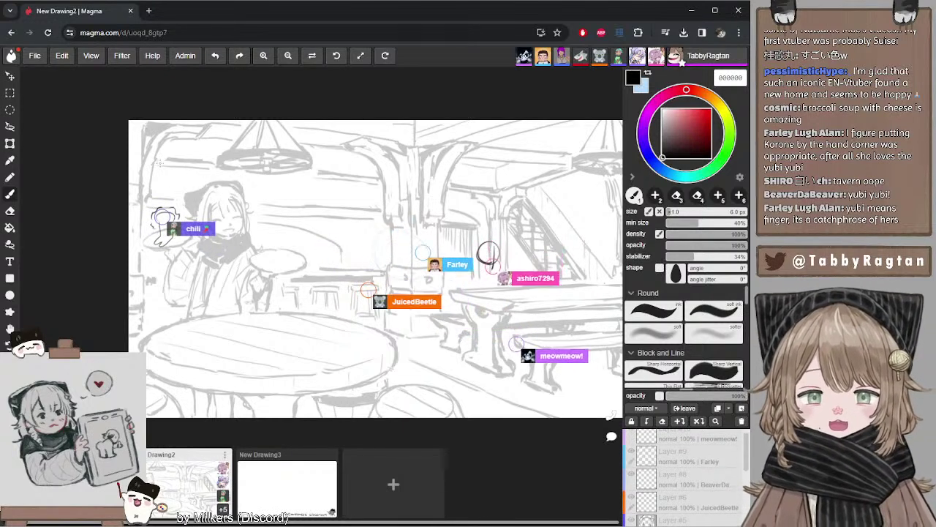
{"action": "scroll", "coordinate": [202, 181], "scroll_direction": "up", "scroll_amount": 4}
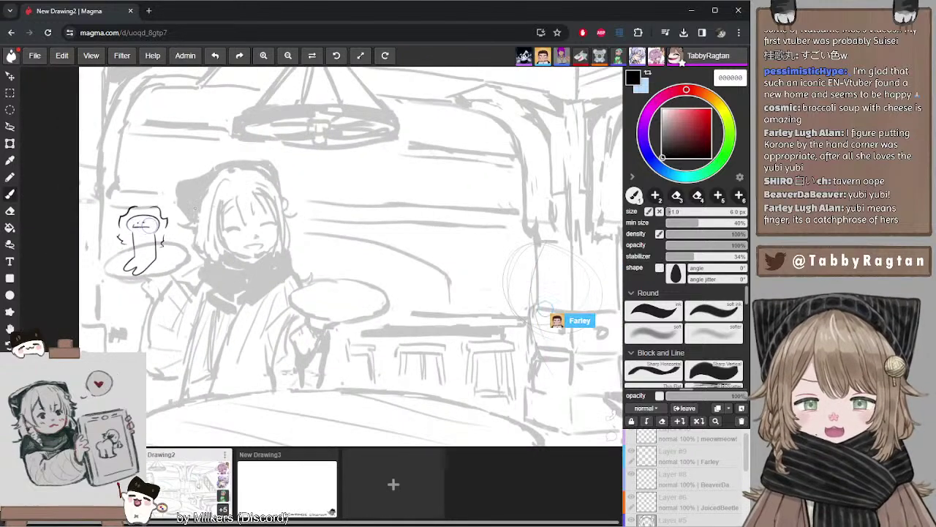
{"action": "scroll", "coordinate": [194, 208], "scroll_direction": "up", "scroll_amount": 2}
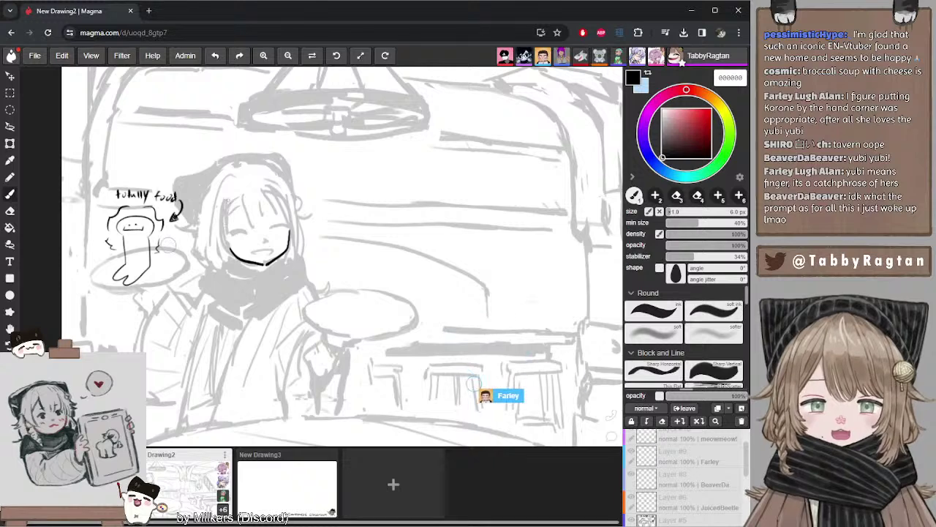
{"action": "left_click_drag", "start_coordinate": [227, 202], "coordinate": [230, 241]}
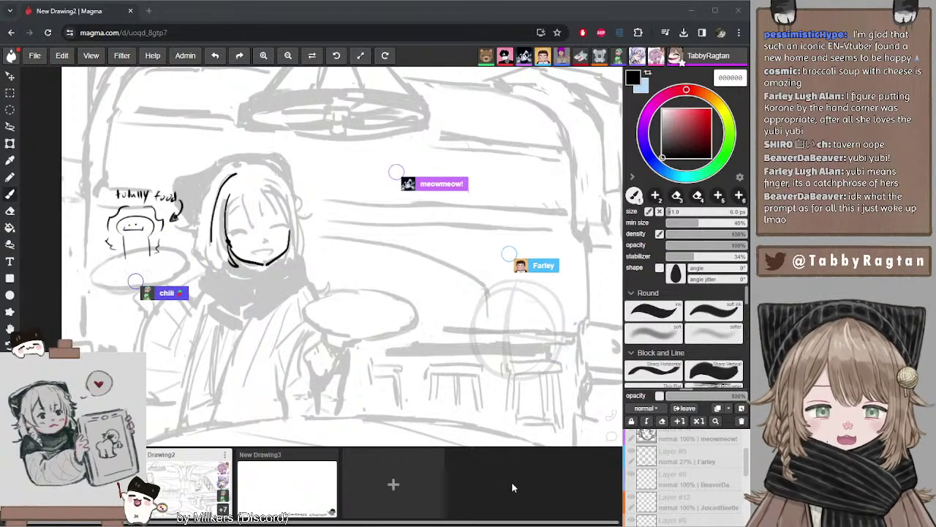
- Examine the whole tavern scene and the figures other participants are adding to it
{"action": "scroll", "coordinate": [461, 278], "scroll_direction": "down", "scroll_amount": 5}
{"action": "scroll", "coordinate": [461, 278], "scroll_direction": "up", "scroll_amount": 4}
{"action": "scroll", "coordinate": [461, 278], "scroll_direction": "down", "scroll_amount": 2}
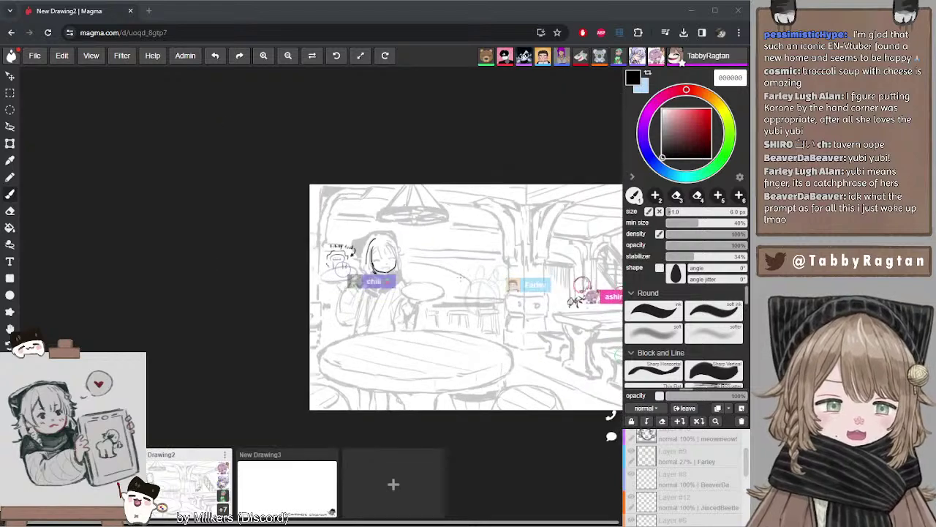
{"action": "scroll", "coordinate": [461, 278], "scroll_direction": "down", "scroll_amount": 2}
{"action": "scroll", "coordinate": [461, 278], "scroll_direction": "up", "scroll_amount": 2}
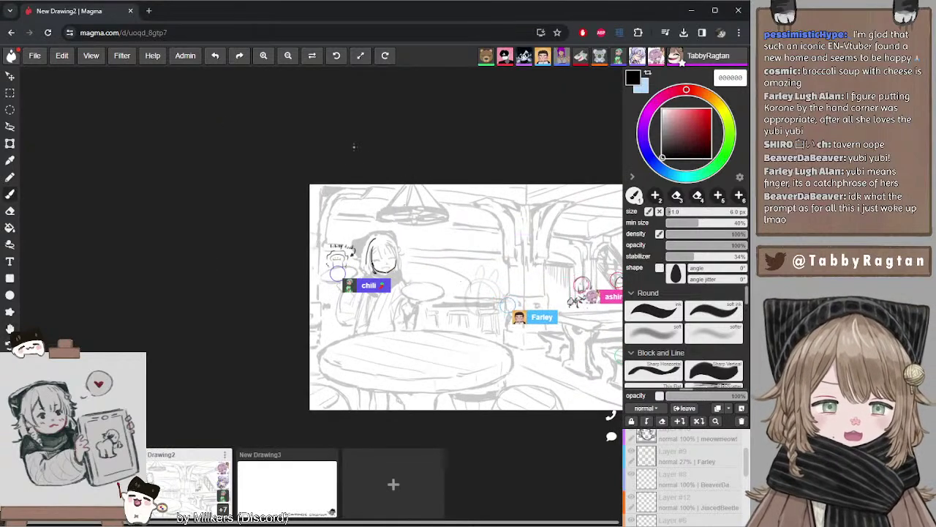
{"action": "left_click_drag", "start_coordinate": [372, 146], "coordinate": [245, 145]}
{"action": "left_click_drag", "start_coordinate": [340, 156], "coordinate": [301, 155]}
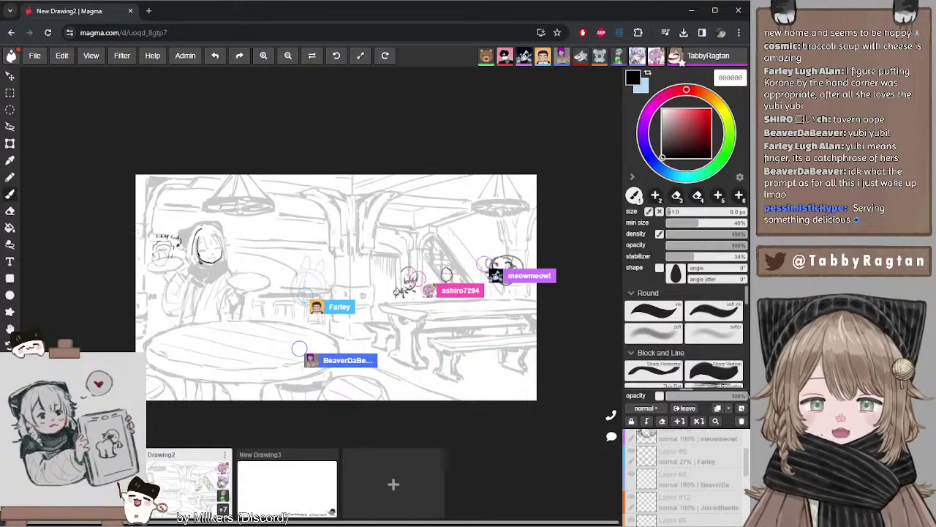
- Ink the tray-carrying girl's bangs and the long hair strands framing both sides of her face
{"action": "scroll", "coordinate": [207, 233], "scroll_direction": "up", "scroll_amount": 2}
{"action": "scroll", "coordinate": [208, 232], "scroll_direction": "up", "scroll_amount": 6}
{"action": "scroll", "coordinate": [207, 232], "scroll_direction": "down", "scroll_amount": 4}
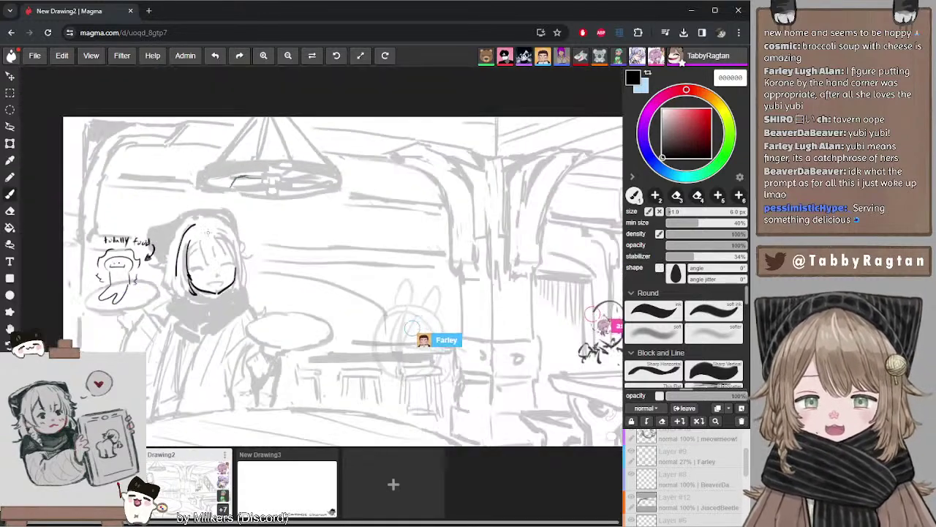
{"action": "scroll", "coordinate": [208, 232], "scroll_direction": "up", "scroll_amount": 2}
{"action": "scroll", "coordinate": [208, 233], "scroll_direction": "down", "scroll_amount": 1}
{"action": "scroll", "coordinate": [208, 232], "scroll_direction": "up", "scroll_amount": 1}
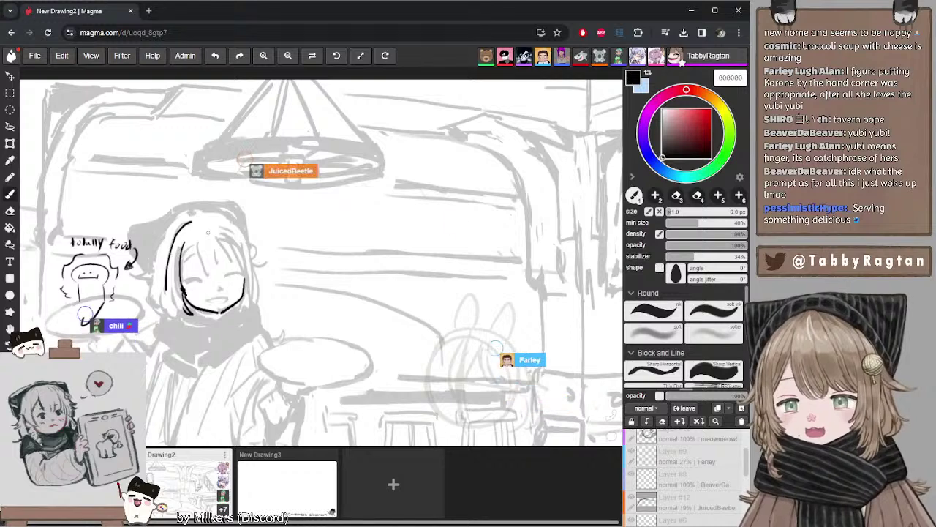
{"action": "left_click_drag", "start_coordinate": [248, 222], "coordinate": [276, 202]}
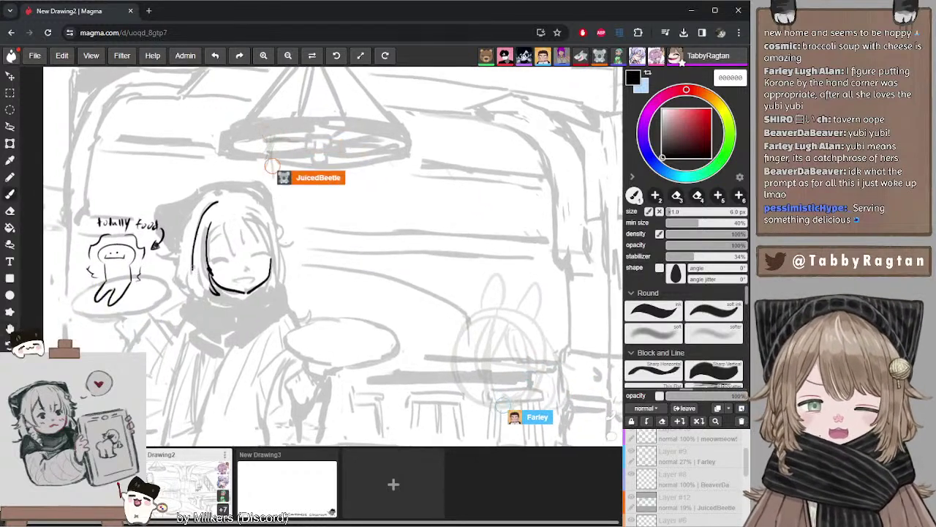
{"action": "key", "text": "e"}
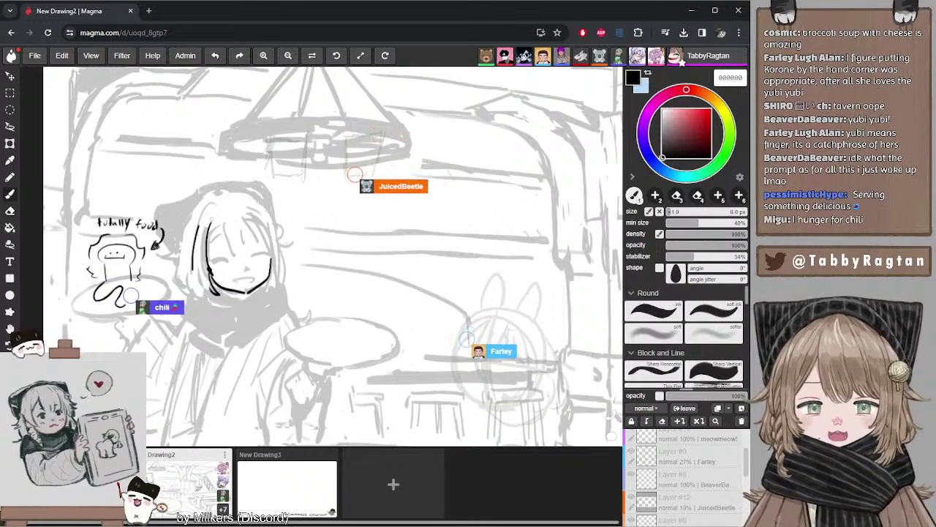
{"action": "key", "text": "b"}
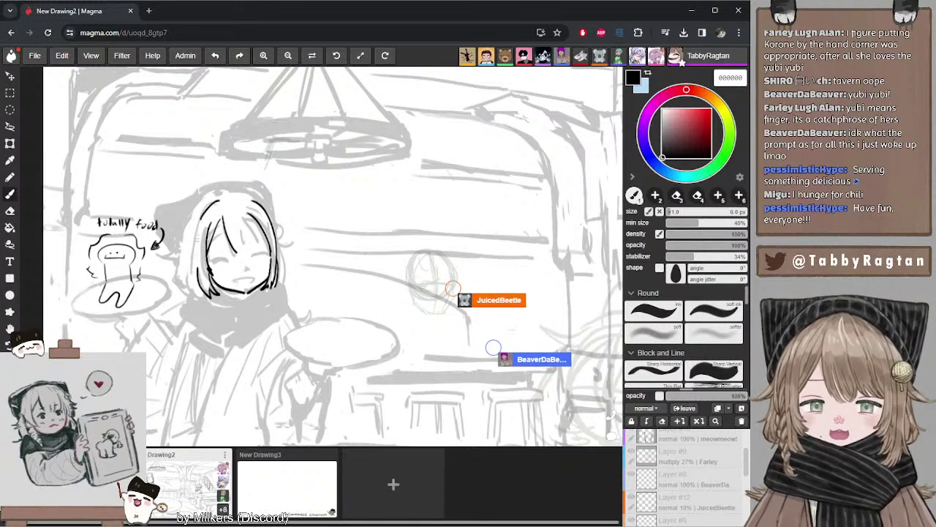
- Ink the outer hair contour from the crown of the girl's head down past her cheek
{"action": "left_click_drag", "start_coordinate": [201, 221], "coordinate": [196, 268]}
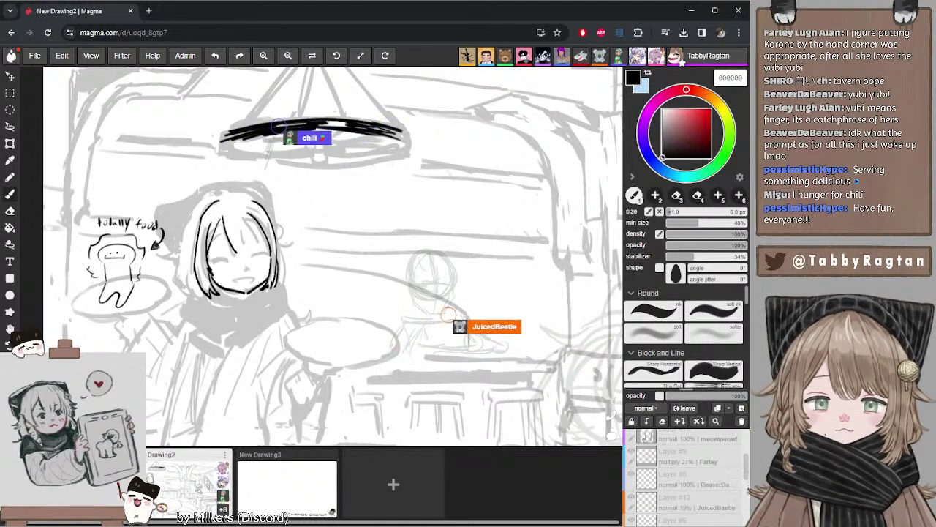
{"action": "key", "text": "ctrl+z"}
{"action": "left_click_drag", "start_coordinate": [214, 191], "coordinate": [186, 228]}
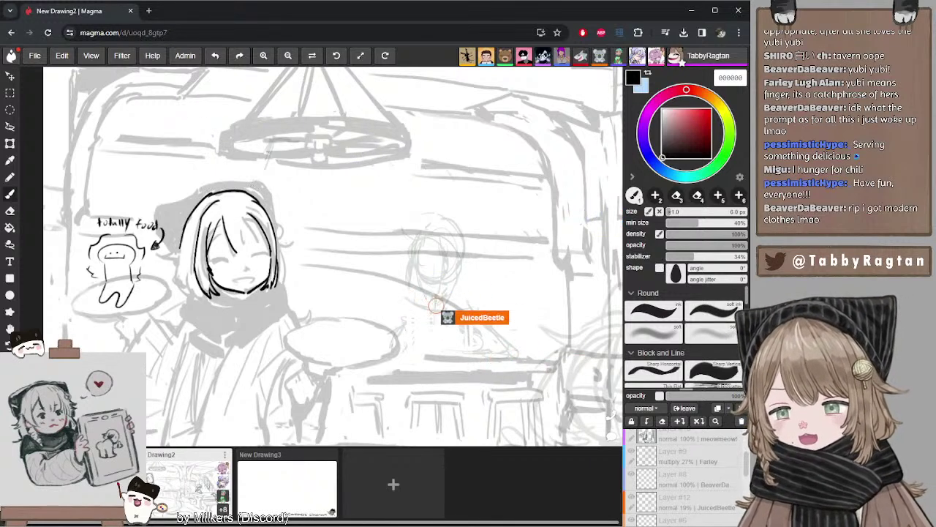
- Switch to the Eraser and set its size to 10 px
{"action": "key", "text": "e"}
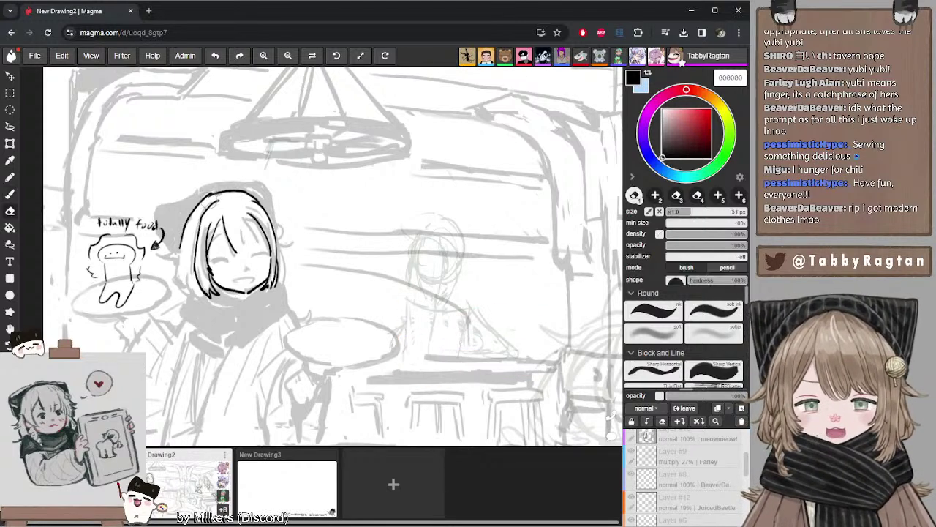
{"action": "left_click_drag", "start_coordinate": [685, 209], "coordinate": [682, 214]}
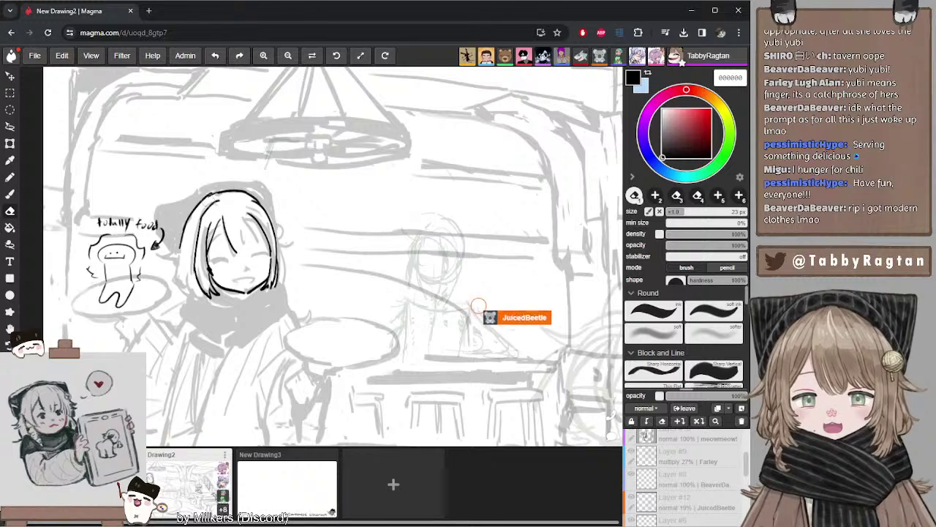
{"action": "key", "text": "]"}
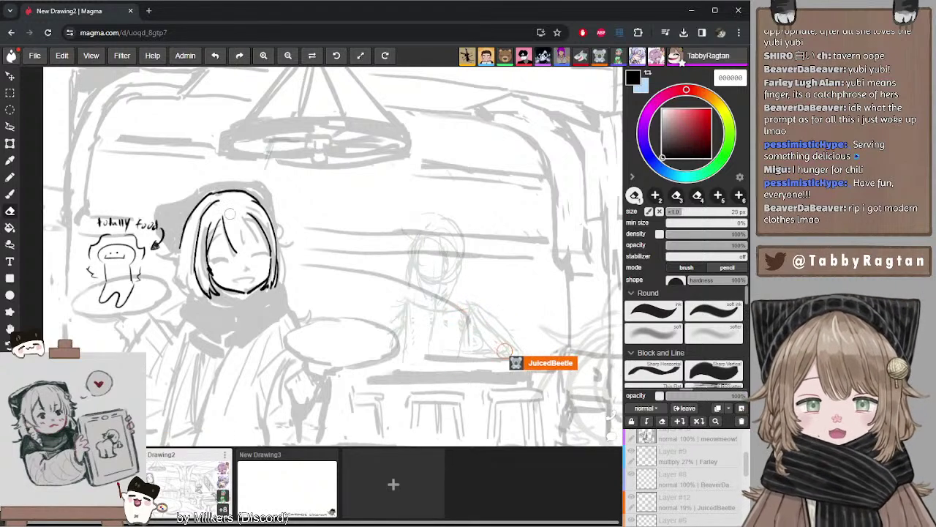
{"action": "key", "text": "]"}
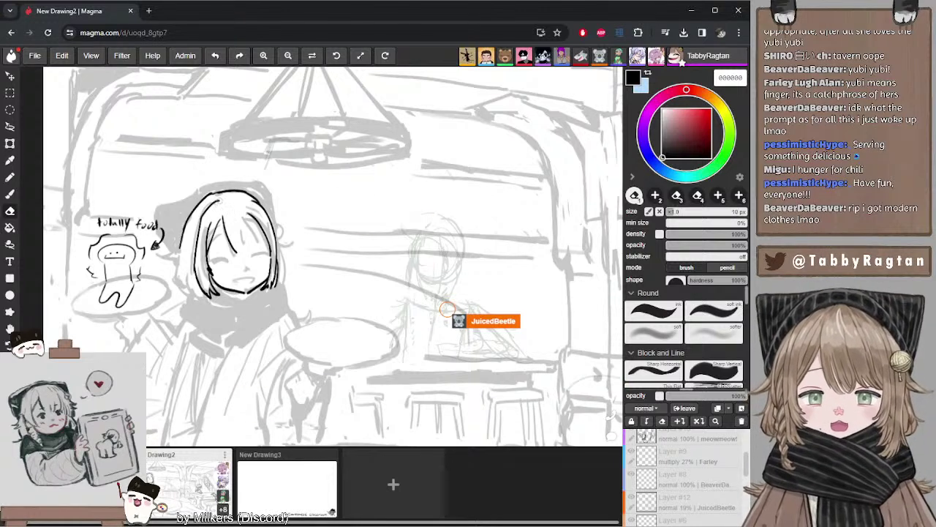
- Ink the girl's closed smiling eyes and the flicked hair ends on both sides of her head
{"action": "key", "text": "b"}
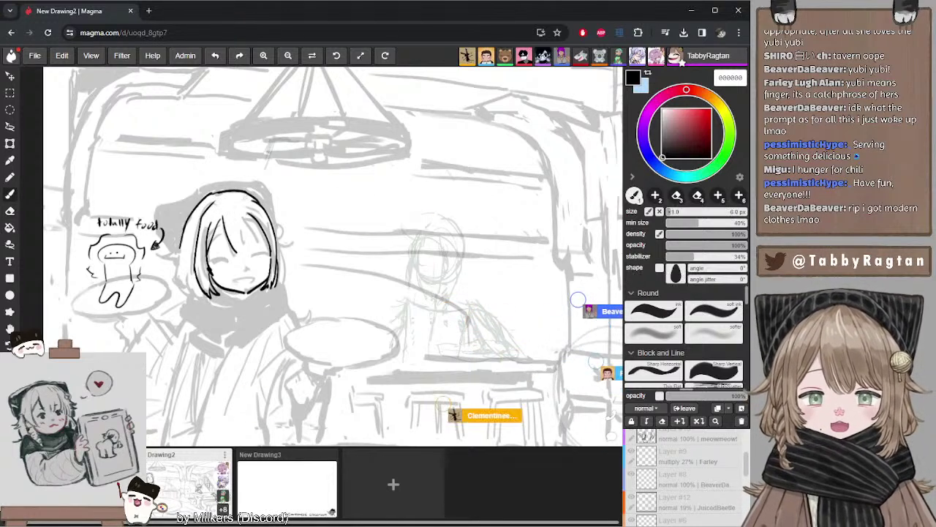
{"action": "key", "text": "e"}
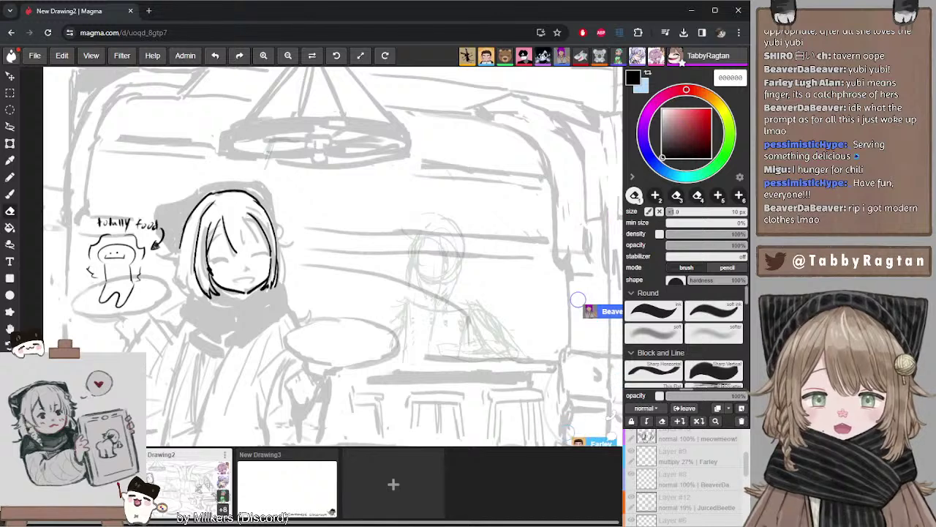
{"action": "key", "text": "b"}
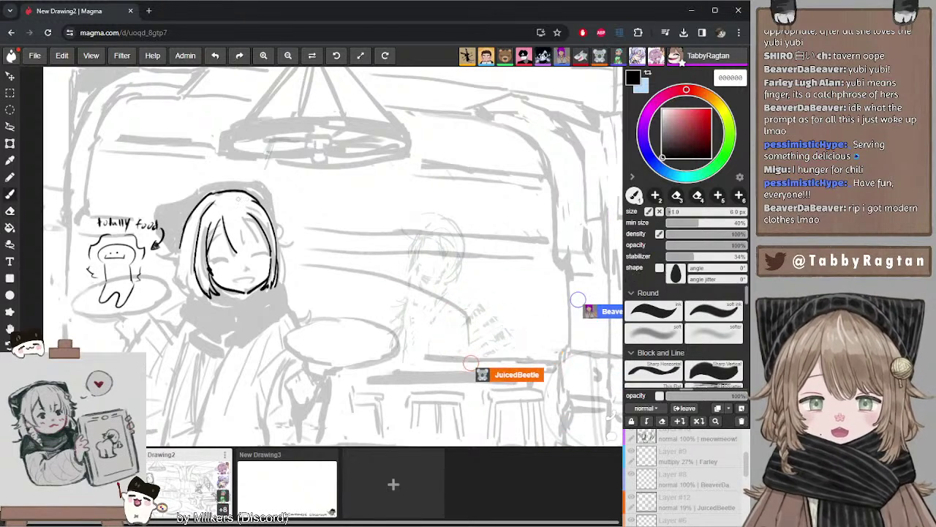
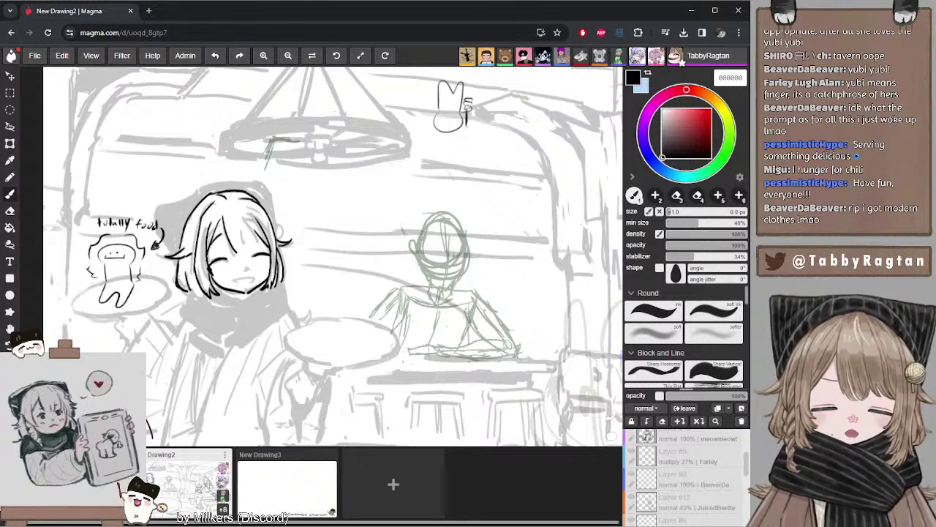
{"action": "key", "text": "e"}
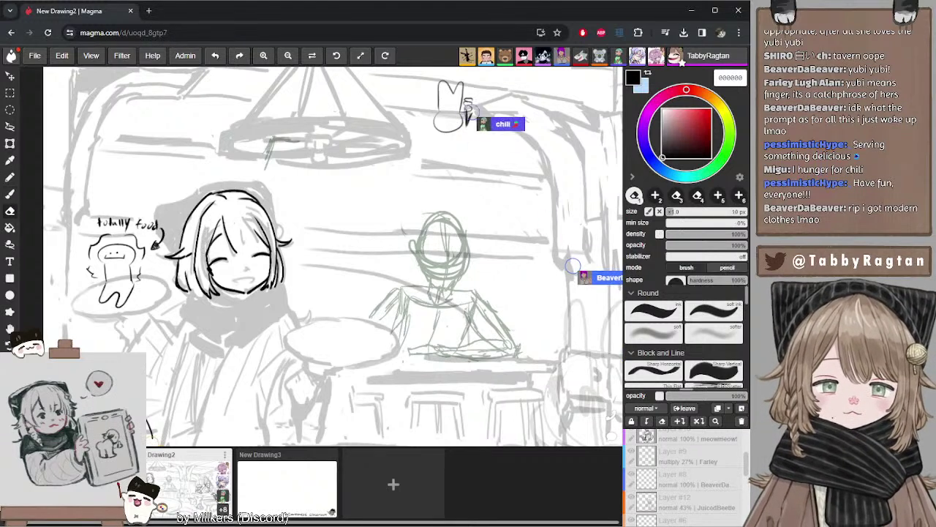
- Ink the girl's nose and open smiling mouth, and outline her cat-eared hat over the sketch
{"action": "key", "text": "b"}
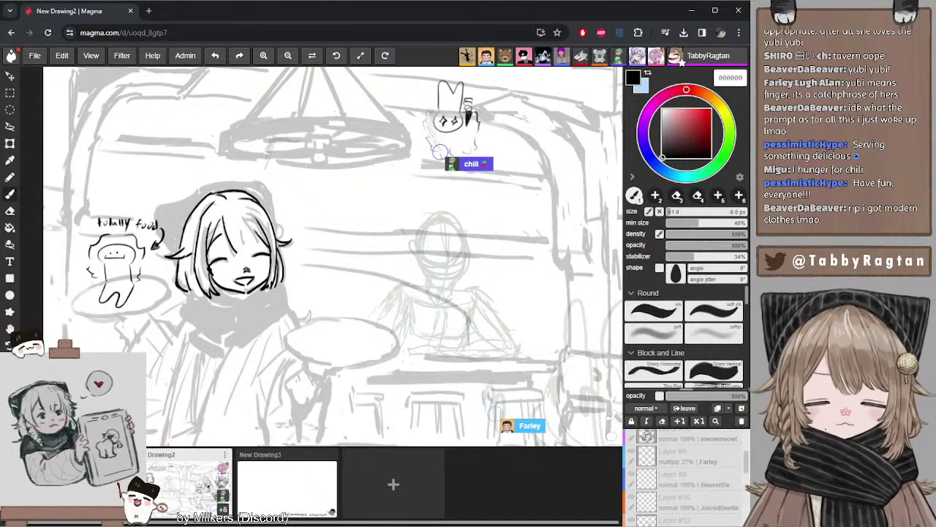
{"action": "key", "text": "e"}
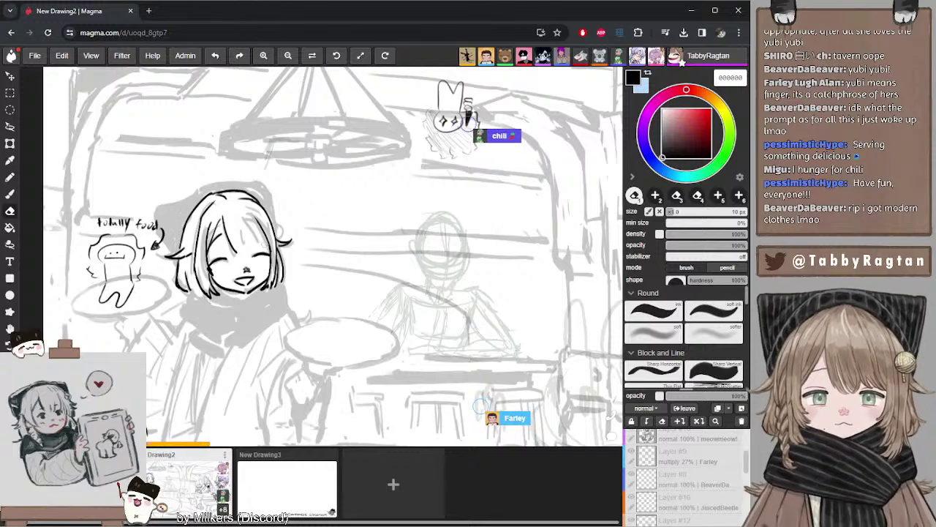
{"action": "key", "text": "b"}
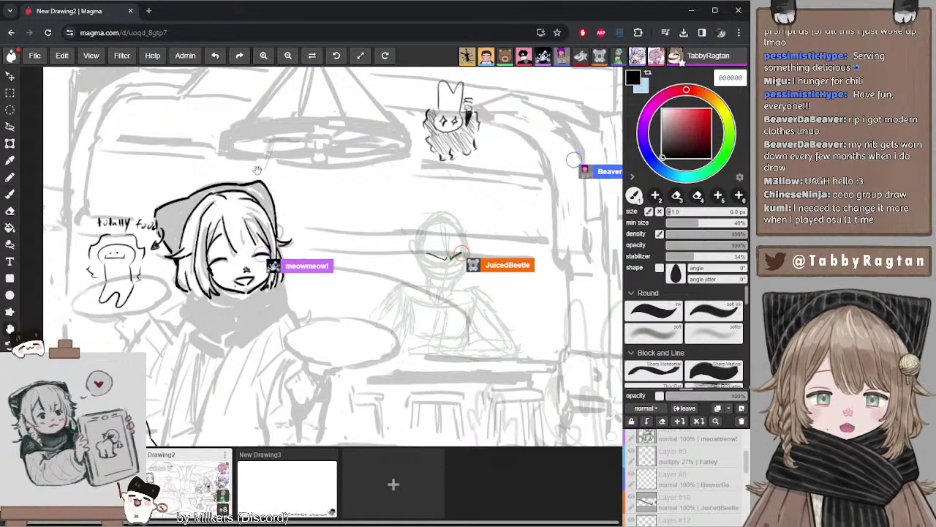
{"action": "key", "text": "space"}
{"action": "mouse_move", "coordinate": [274, 191]}
{"action": "left_mouse_down"}
{"action": "mouse_move", "coordinate": [256, 201]}
{"action": "mouse_move", "coordinate": [271, 183]}
{"action": "left_mouse_up"}
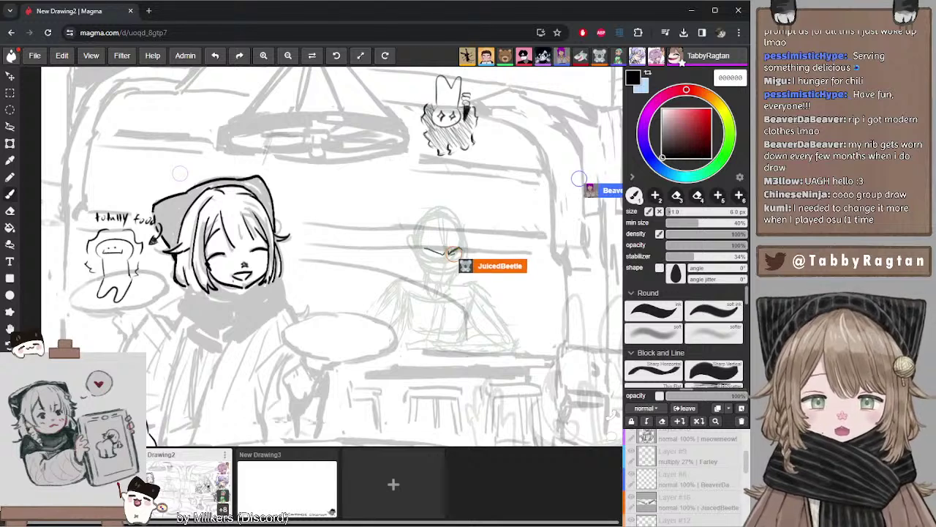
- Ink the hat's inner edge, the round ornament beside the girl's head and the first diagonal stripes of her scarf
{"action": "key", "text": "e"}
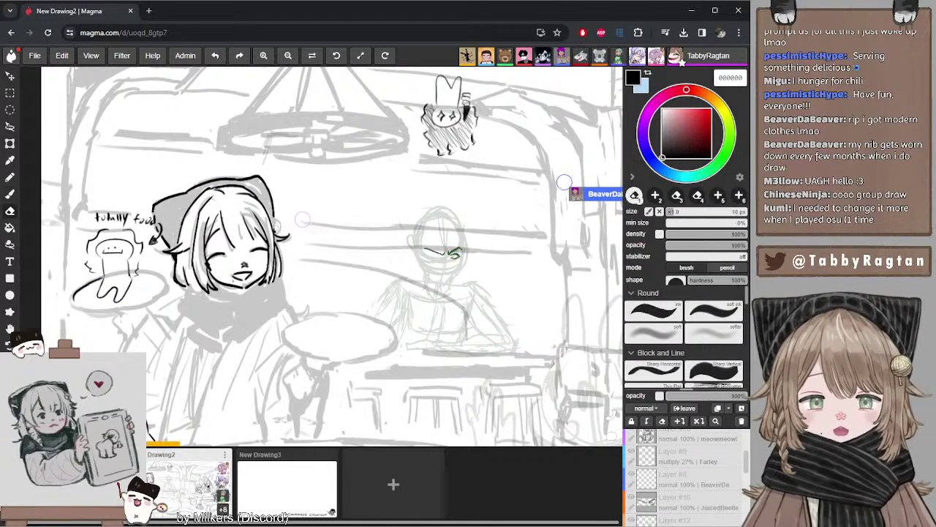
{"action": "key", "text": "b"}
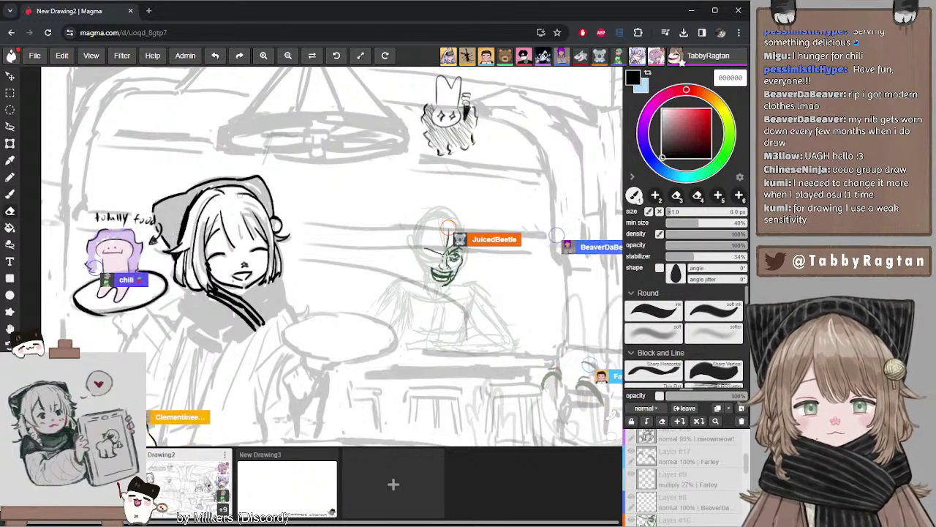
{"action": "key", "text": "e"}
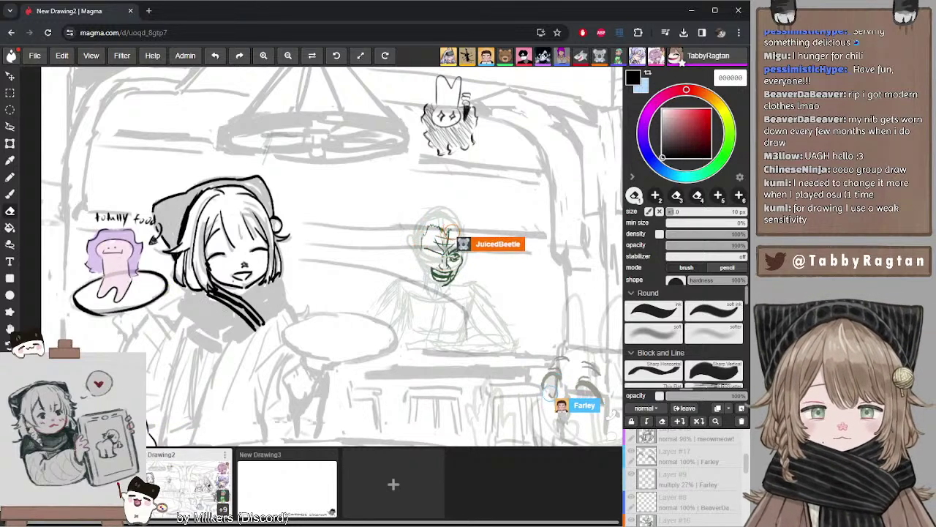
- Fill the left part of the girl's hat solid black, enlarging the brush to 10 px
{"action": "key", "text": "b"}
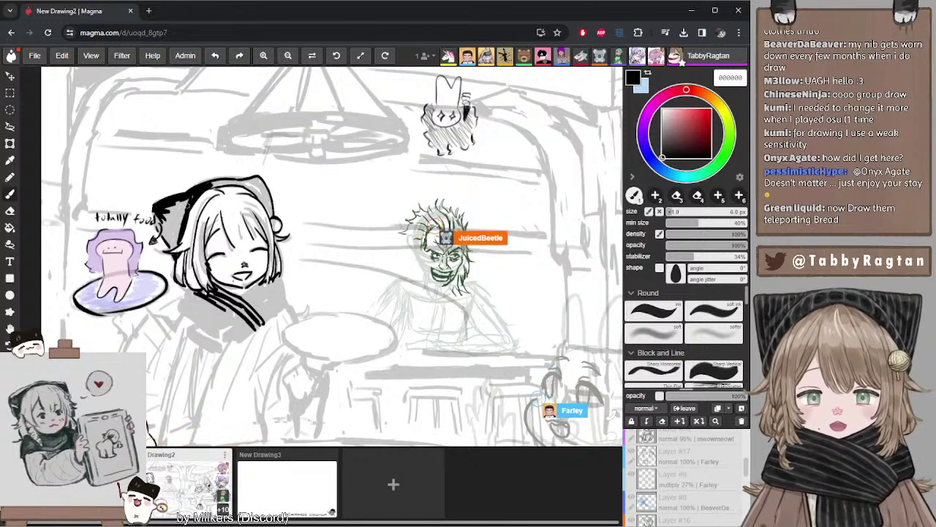
{"action": "key", "text": "bracketright"}
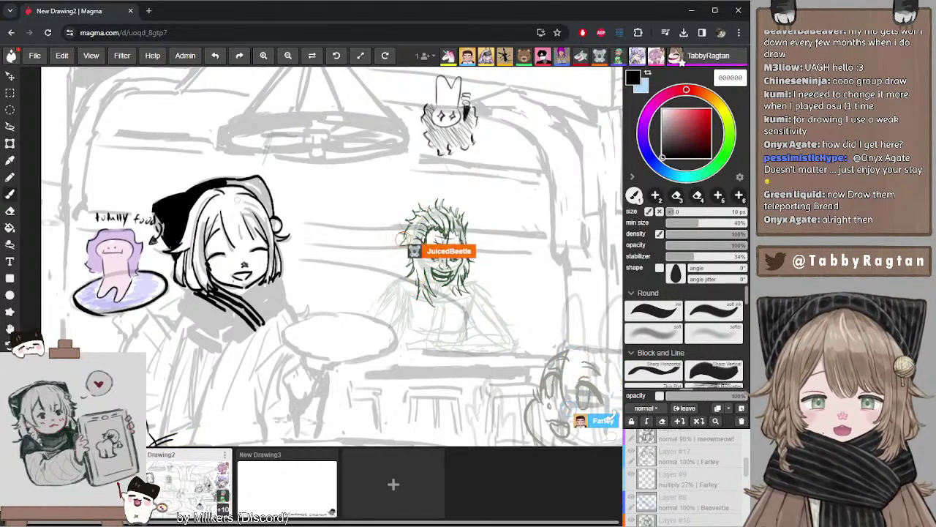
- Ink the remaining thick black stripes across both overlapping folds of the girl's scarf
{"action": "scroll", "coordinate": [311, 124], "scroll_direction": "down", "scroll_amount": 5}
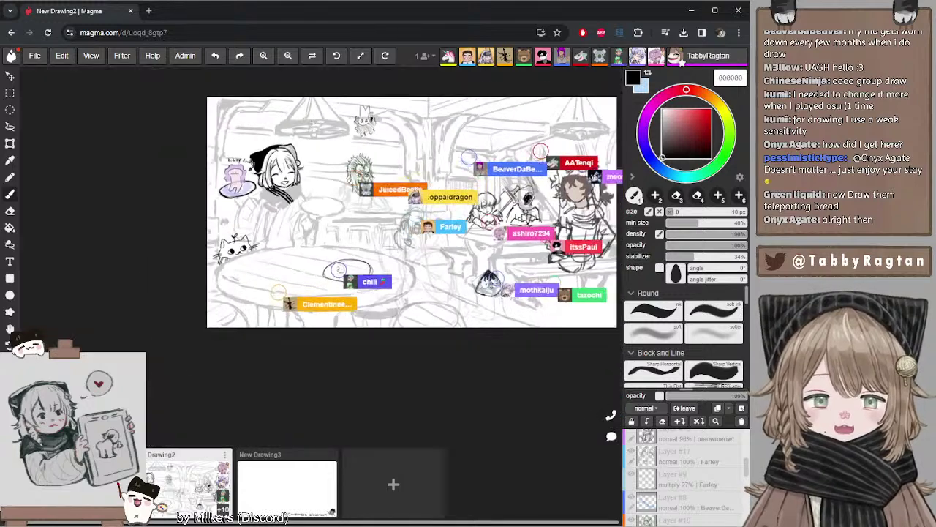
{"action": "scroll", "coordinate": [318, 118], "scroll_direction": "up", "scroll_amount": 2}
{"action": "mouse_move", "coordinate": [372, 197]}
{"action": "left_mouse_down"}
{"action": "mouse_move", "coordinate": [210, 201]}
{"action": "mouse_move", "coordinate": [312, 193]}
{"action": "mouse_move", "coordinate": [298, 229]}
{"action": "mouse_move", "coordinate": [284, 219]}
{"action": "mouse_move", "coordinate": [314, 209]}
{"action": "mouse_move", "coordinate": [318, 217]}
{"action": "left_mouse_up"}
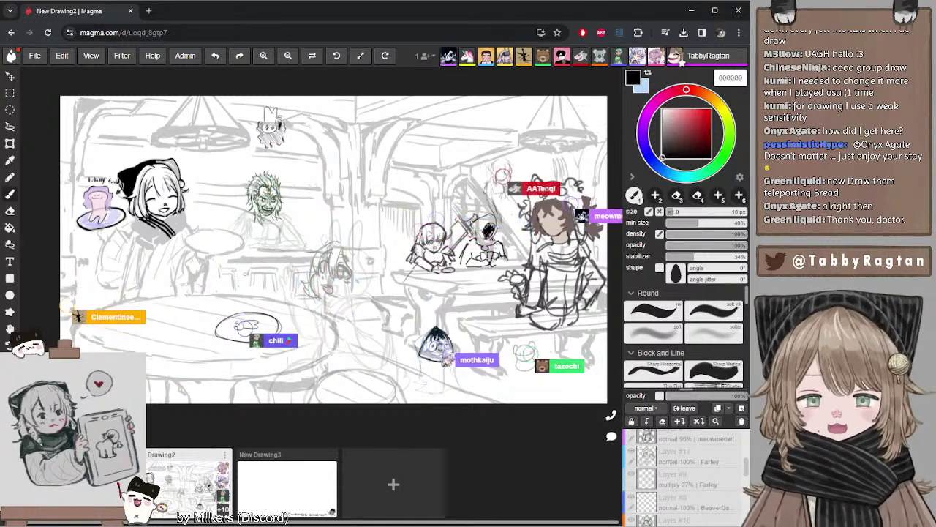
{"action": "scroll", "coordinate": [226, 280], "scroll_direction": "up", "scroll_amount": 5}
{"action": "scroll", "coordinate": [226, 280], "scroll_direction": "down", "scroll_amount": 5}
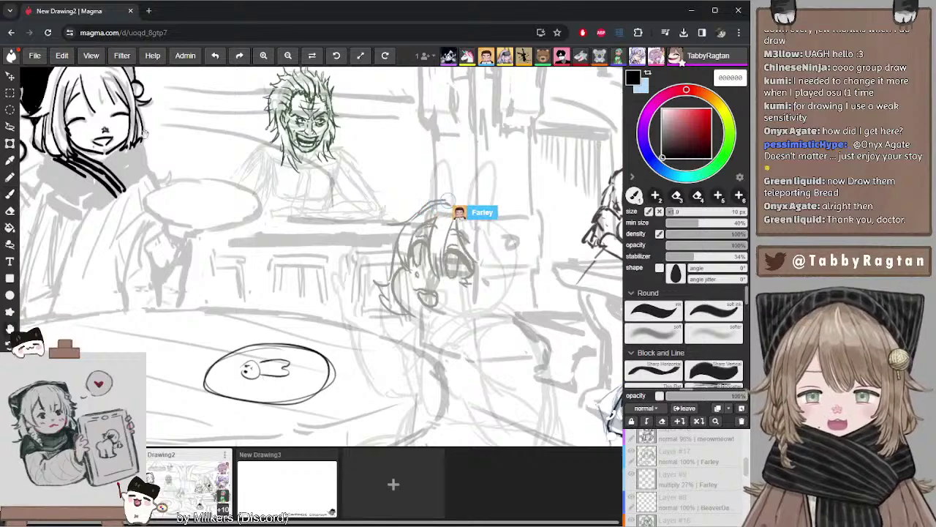
{"action": "left_click_drag", "start_coordinate": [145, 133], "coordinate": [247, 218]}
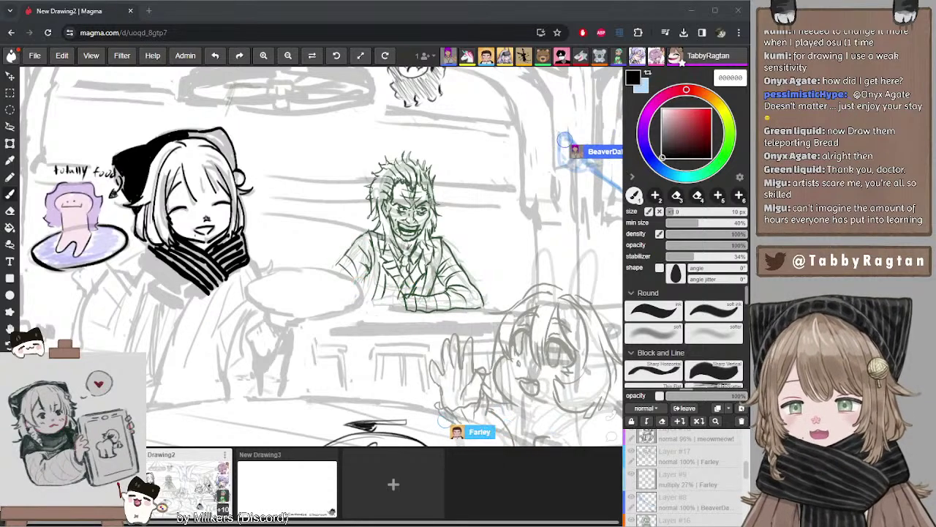
- Examine the whole tavern scene and the other participants' characters around the girl
{"action": "scroll", "coordinate": [258, 263], "scroll_direction": "down", "scroll_amount": 3}
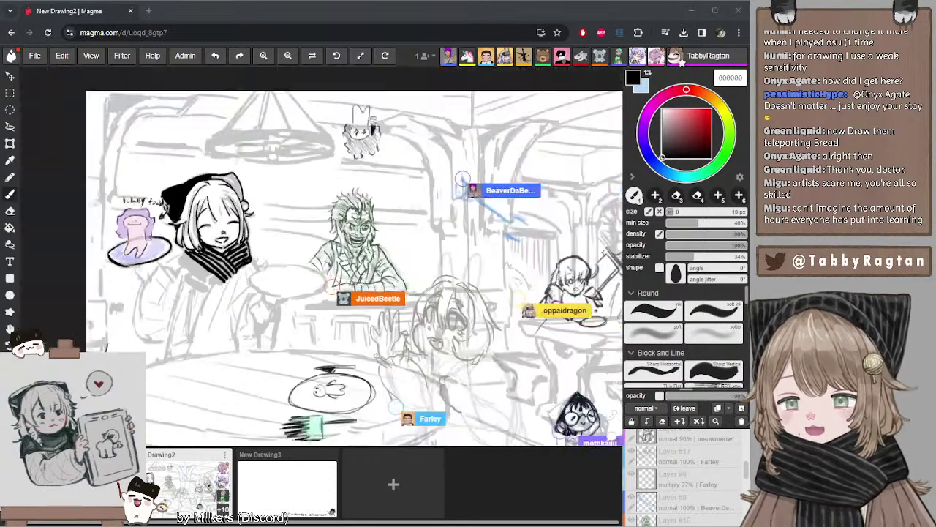
{"action": "scroll", "coordinate": [259, 263], "scroll_direction": "up", "scroll_amount": 1}
{"action": "scroll", "coordinate": [258, 263], "scroll_direction": "down", "scroll_amount": 3}
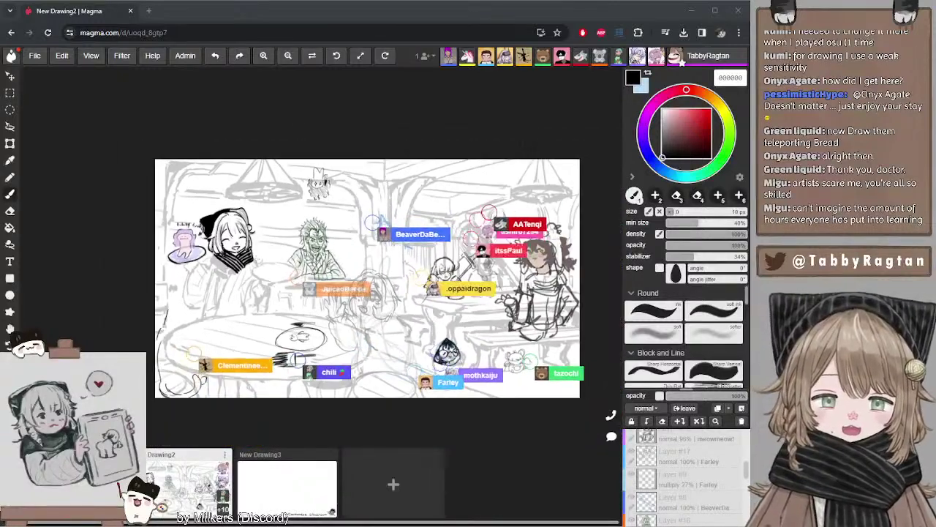
{"action": "scroll", "coordinate": [259, 264], "scroll_direction": "up", "scroll_amount": 1}
{"action": "scroll", "coordinate": [366, 278], "scroll_direction": "up", "scroll_amount": 3}
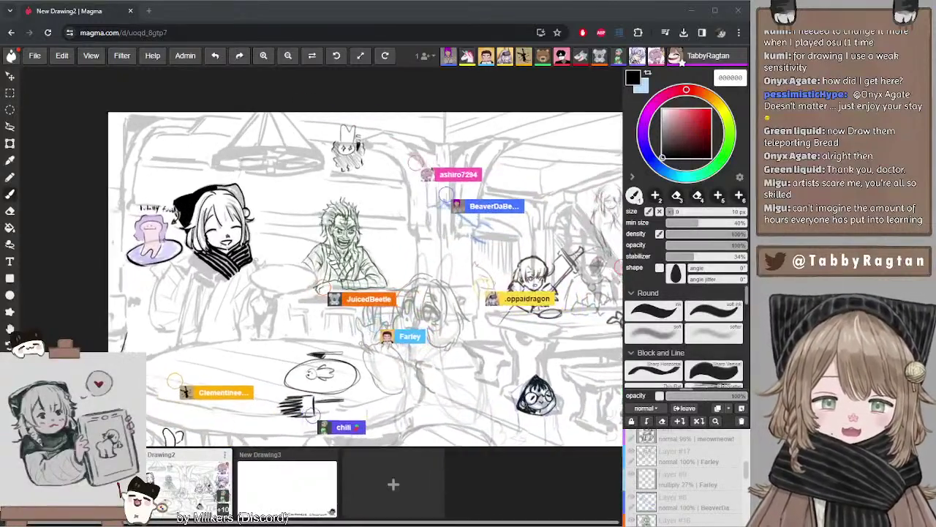
{"action": "scroll", "coordinate": [256, 260], "scroll_direction": "up", "scroll_amount": 2}
{"action": "scroll", "coordinate": [256, 259], "scroll_direction": "down", "scroll_amount": 4}
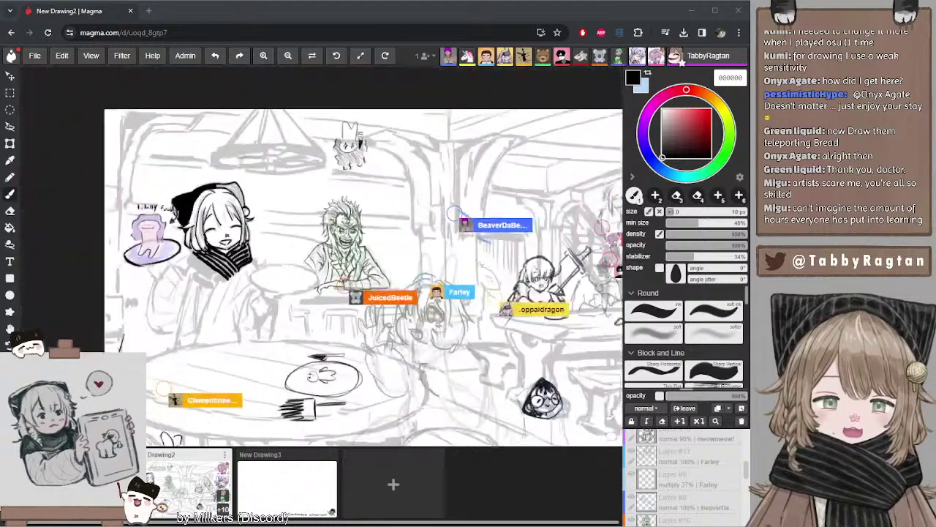
{"action": "scroll", "coordinate": [256, 260], "scroll_direction": "up", "scroll_amount": 1}
{"action": "scroll", "coordinate": [256, 257], "scroll_direction": "up", "scroll_amount": 3}
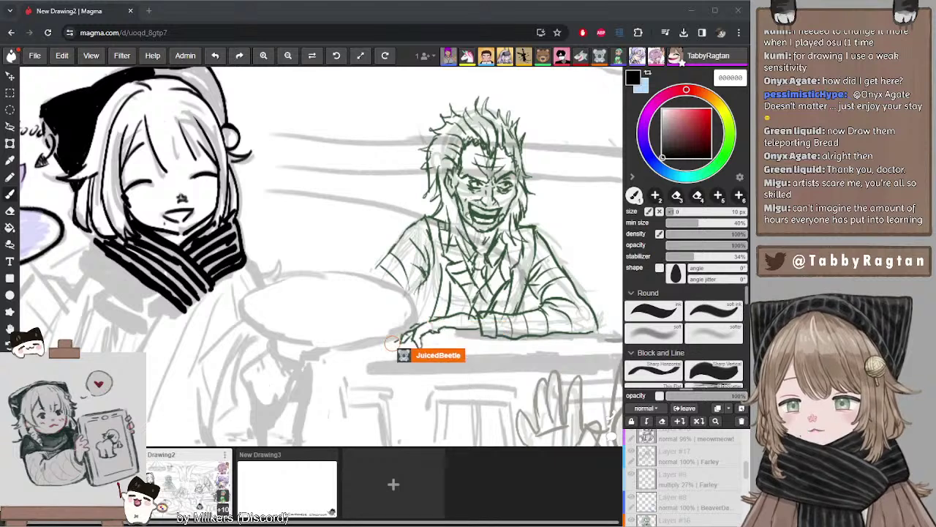
- Fill the rest of the girl's hat solid black up to its right ear tip
{"action": "left_click", "coordinate": [127, 84]}
{"action": "left_click_drag", "start_coordinate": [95, 83], "coordinate": [152, 140]}
{"action": "key", "text": "e"}
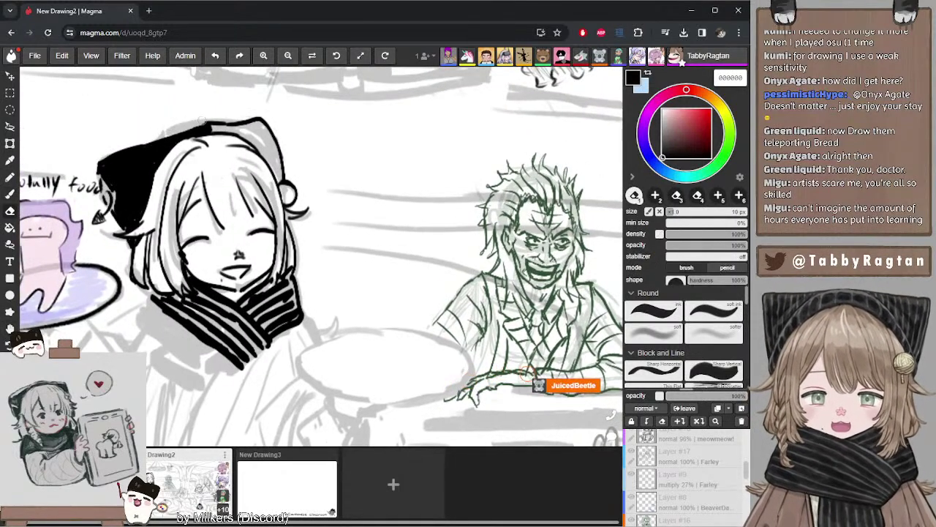
{"action": "key", "text": "b"}
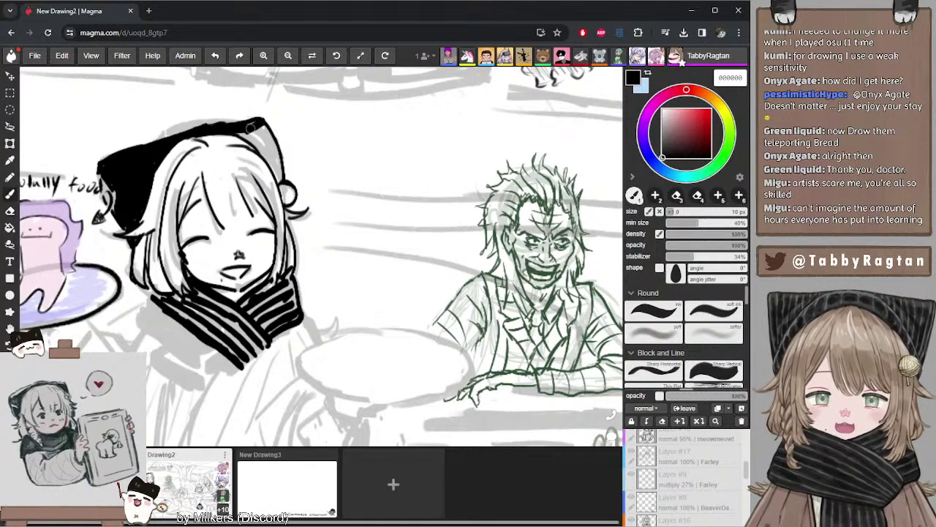
{"action": "mouse_move", "coordinate": [240, 127]}
{"action": "left_mouse_down"}
{"action": "mouse_move", "coordinate": [274, 170]}
{"action": "mouse_move", "coordinate": [265, 125]}
{"action": "left_mouse_up"}
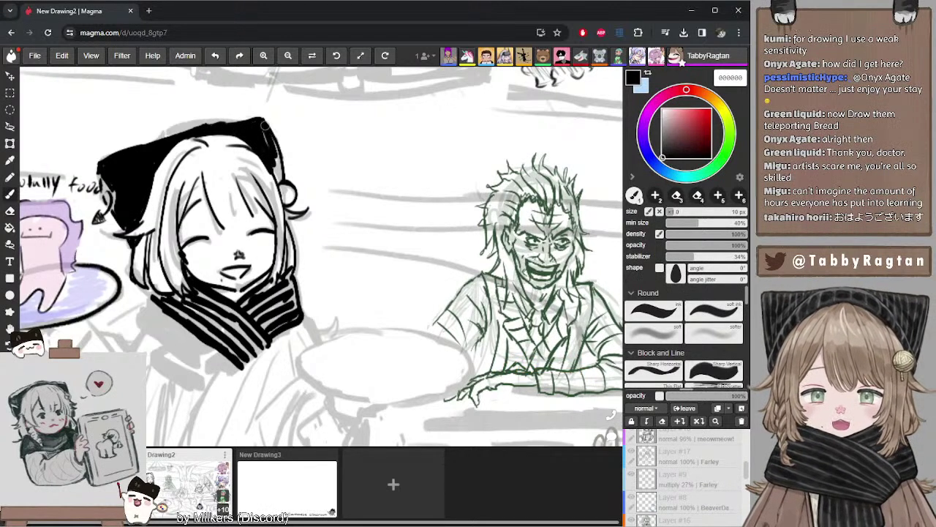
- Clean up the black hat fill with the Eraser along its border with the girl's hair
{"action": "key", "text": "e"}
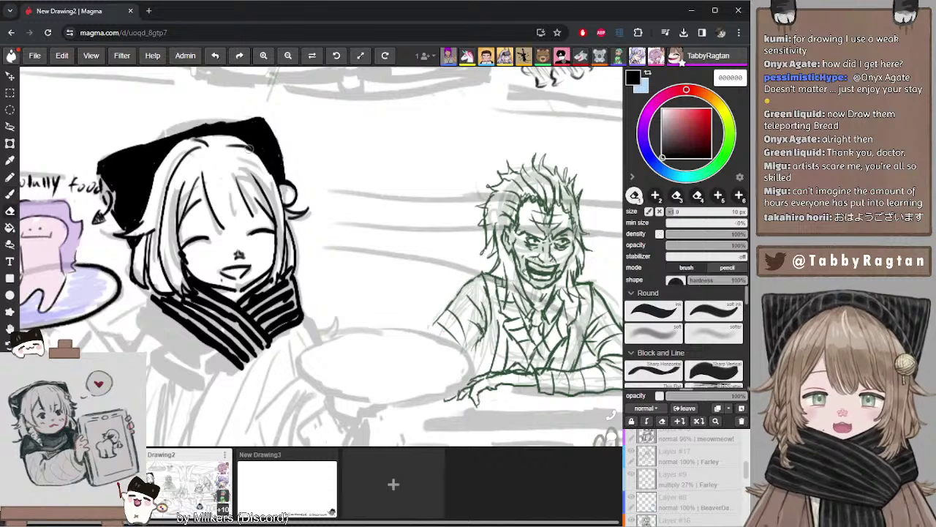
{"action": "left_click_drag", "start_coordinate": [235, 141], "coordinate": [272, 185]}
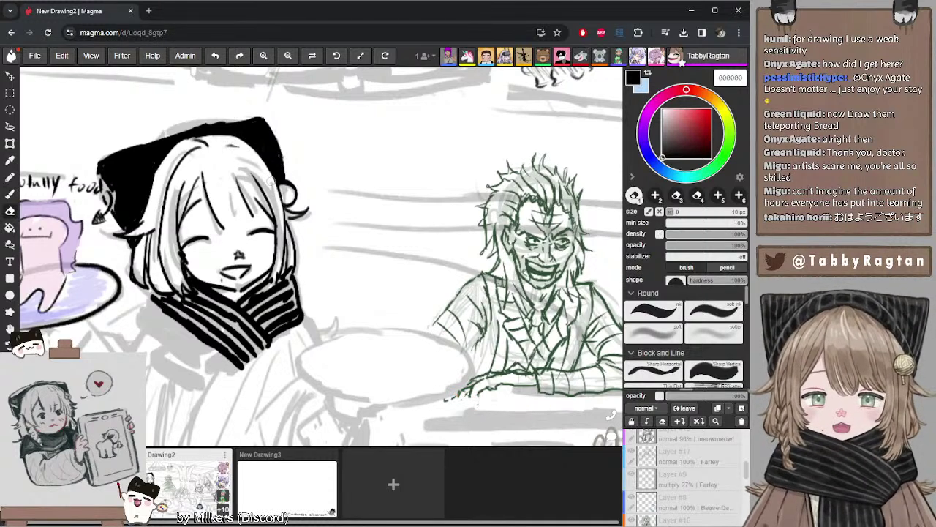
{"action": "left_click_drag", "start_coordinate": [173, 156], "coordinate": [147, 217]}
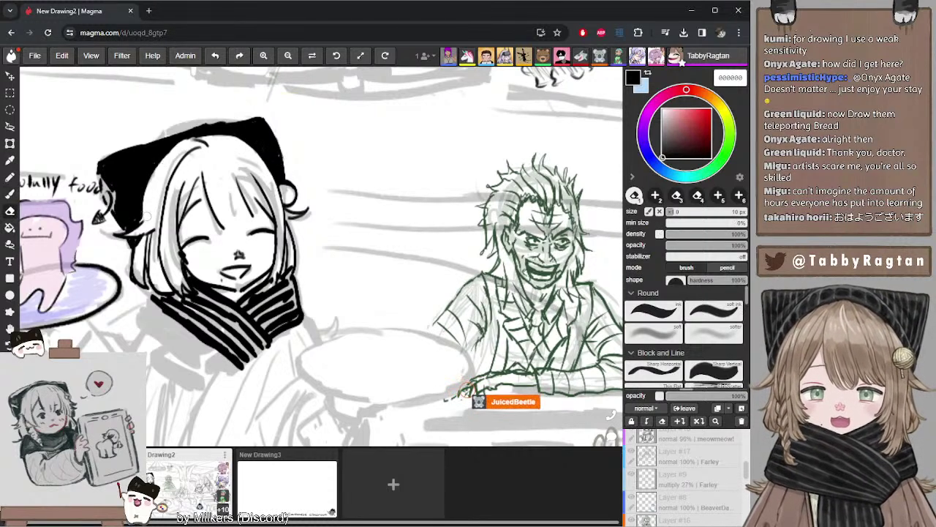
- Ink the scarf's outer contour and add its short striped end hanging below the left fold
{"action": "left_click_drag", "start_coordinate": [236, 146], "coordinate": [246, 114]}
{"action": "left_click_drag", "start_coordinate": [240, 184], "coordinate": [244, 158]}
{"action": "key", "text": "b"}
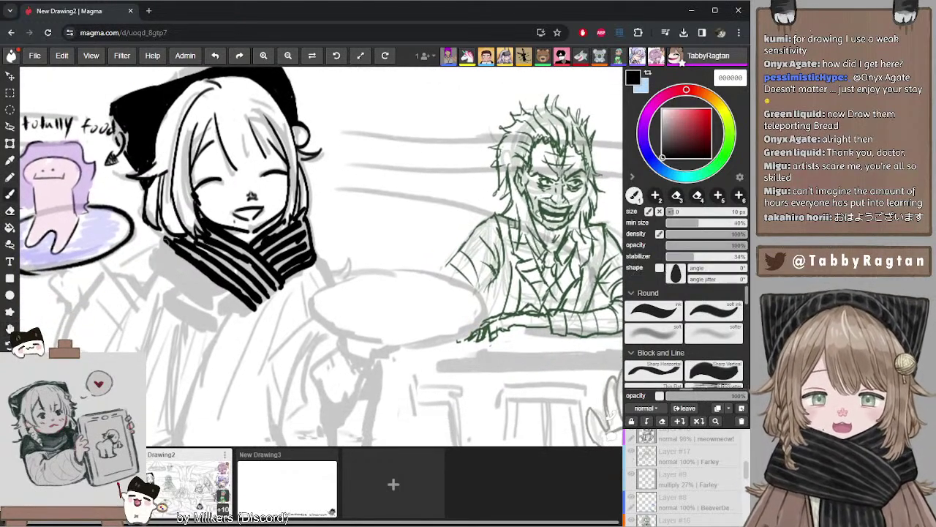
{"action": "left_click_drag", "start_coordinate": [152, 238], "coordinate": [163, 268]}
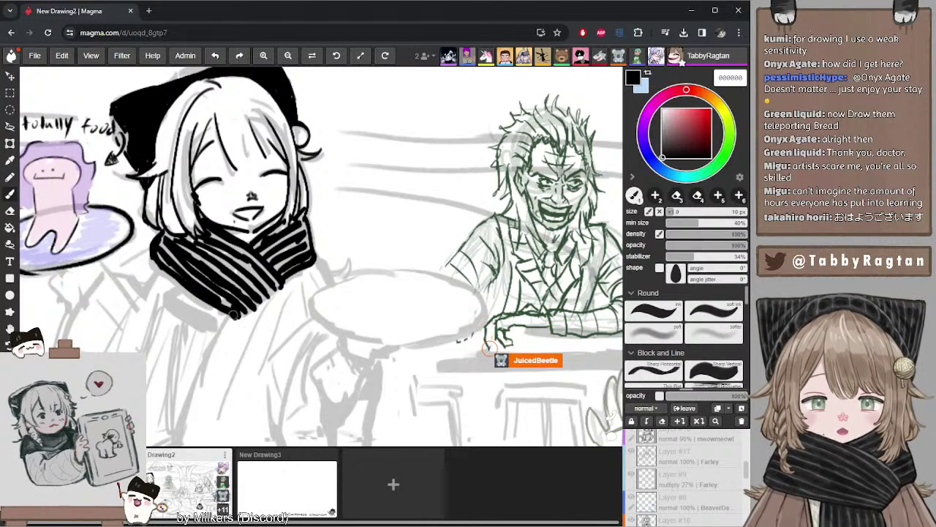
{"action": "left_click_drag", "start_coordinate": [241, 316], "coordinate": [261, 303]}
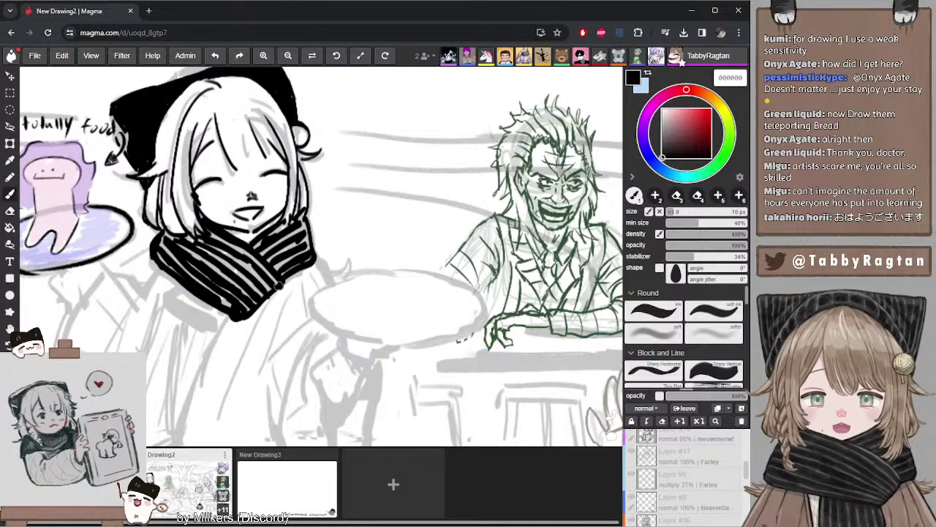
{"action": "left_click_drag", "start_coordinate": [177, 280], "coordinate": [161, 296]}
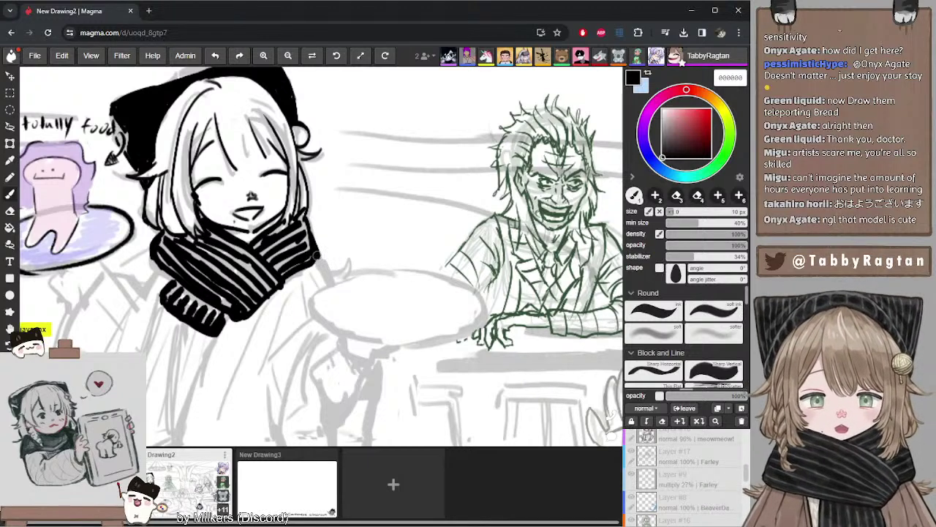
- Ink the shoulder line running from the scarf's right edge down toward the empty tray
{"action": "left_click_drag", "start_coordinate": [274, 223], "coordinate": [301, 216]}
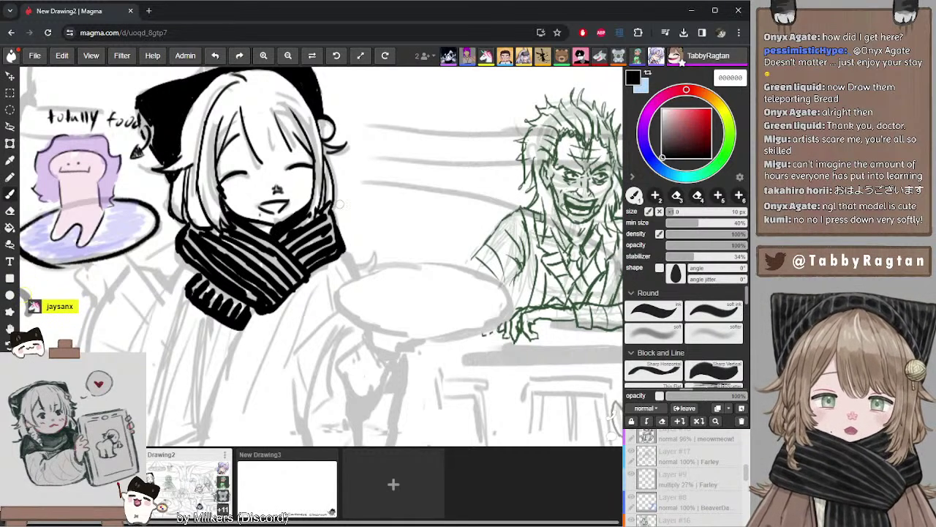
{"action": "left_click_drag", "start_coordinate": [319, 223], "coordinate": [338, 209]}
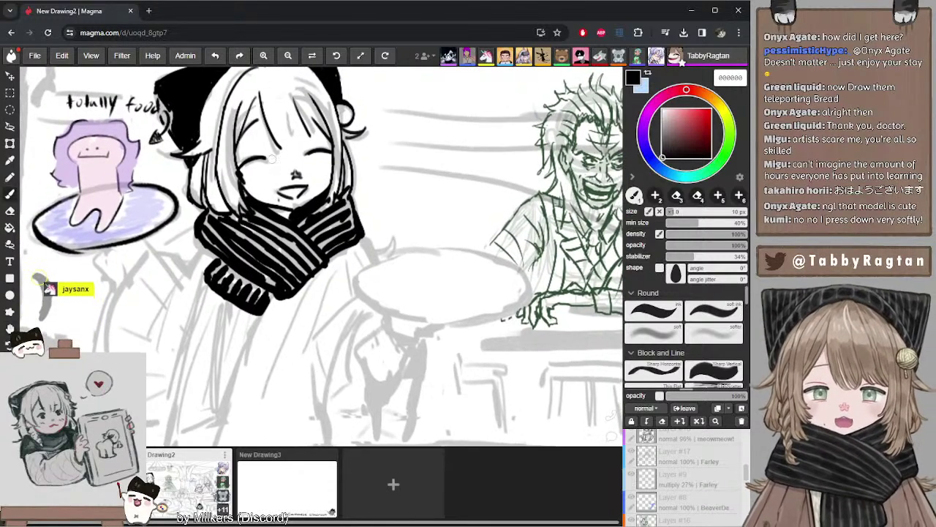
{"action": "scroll", "coordinate": [311, 240], "scroll_direction": "down", "scroll_amount": 3}
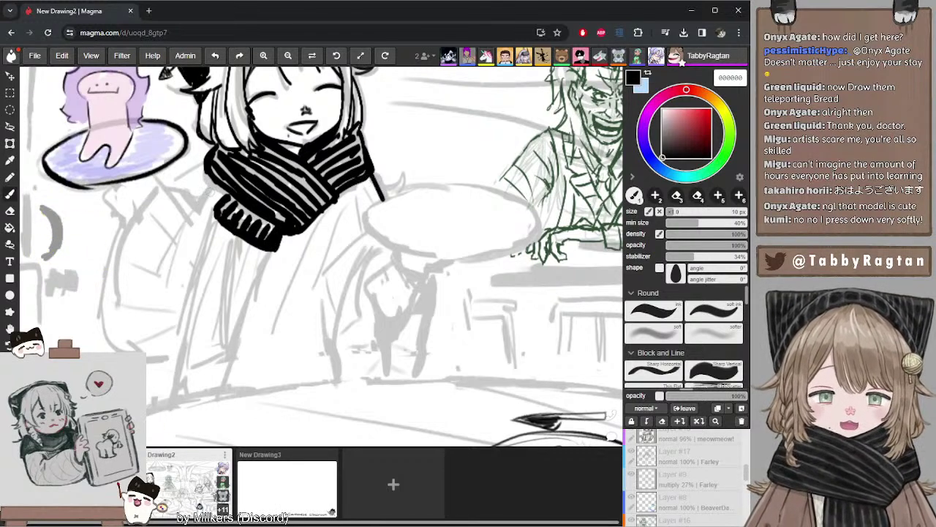
{"action": "left_click_drag", "start_coordinate": [201, 196], "coordinate": [185, 306]}
{"action": "key", "text": "ctrl+z"}
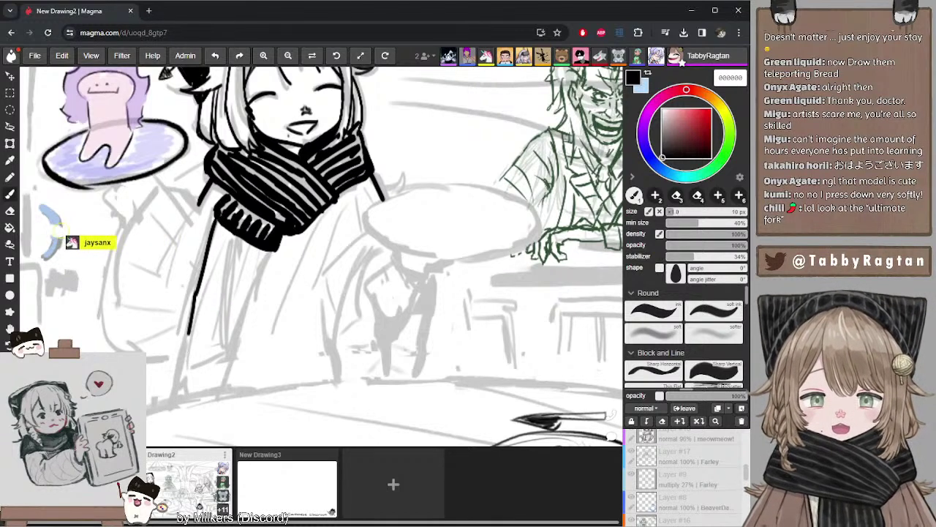
{"action": "left_click_drag", "start_coordinate": [195, 306], "coordinate": [185, 376]}
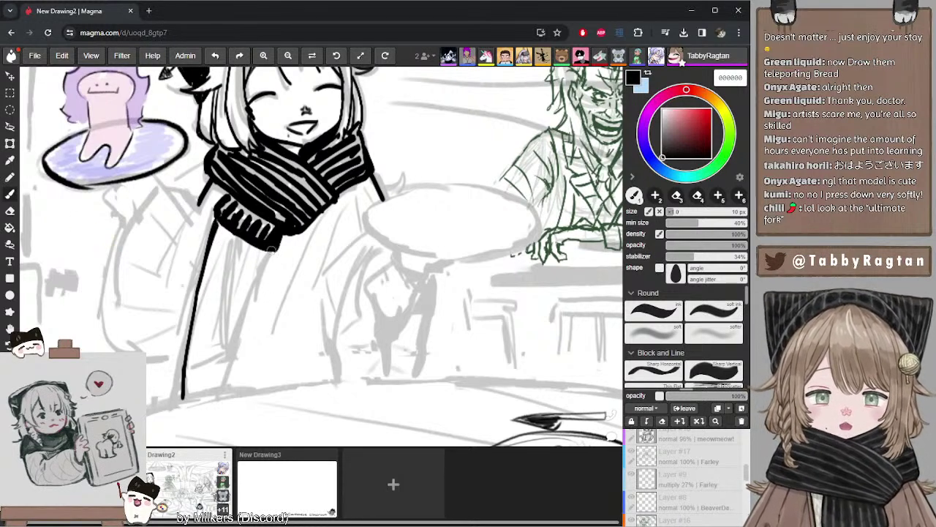
{"action": "key", "text": "e"}
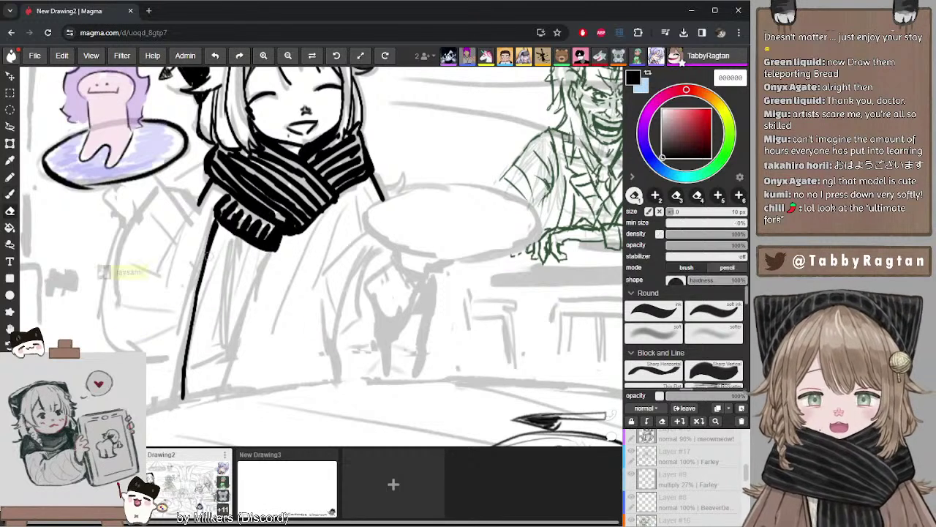
{"action": "left_click_drag", "start_coordinate": [196, 289], "coordinate": [184, 393]}
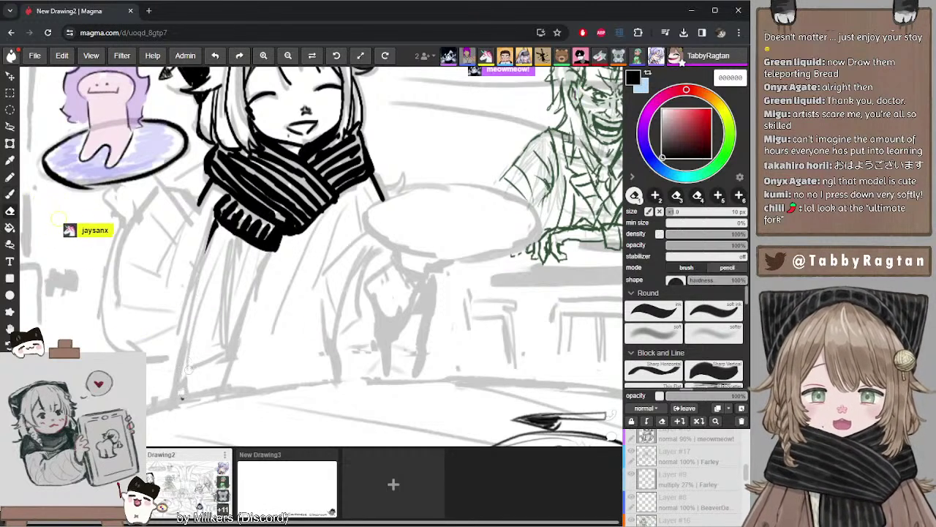
- Ink the cloak's left front edge with the Brush, from beneath the scarf's striped end down to the table
{"action": "key", "text": "b"}
{"action": "left_click_drag", "start_coordinate": [211, 223], "coordinate": [181, 349]}
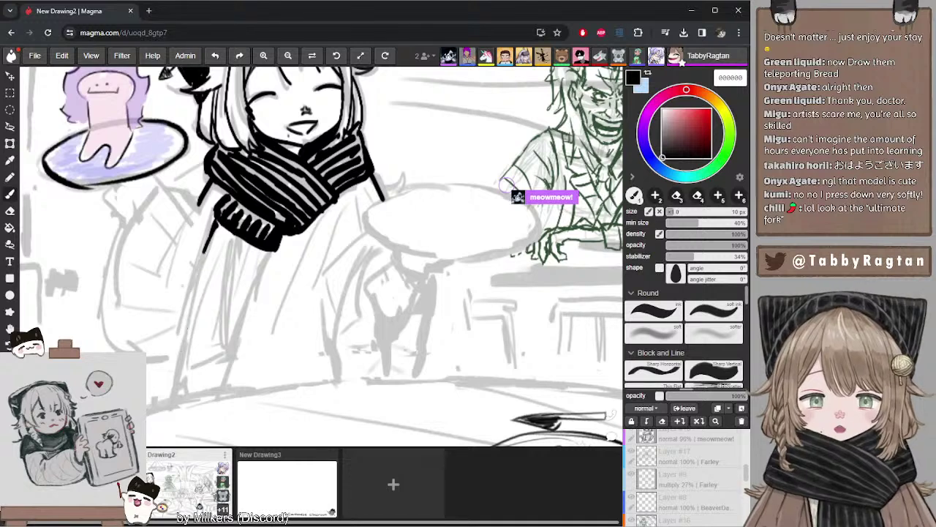
{"action": "key", "text": "ctrl+z"}
{"action": "left_click_drag", "start_coordinate": [214, 231], "coordinate": [188, 311]}
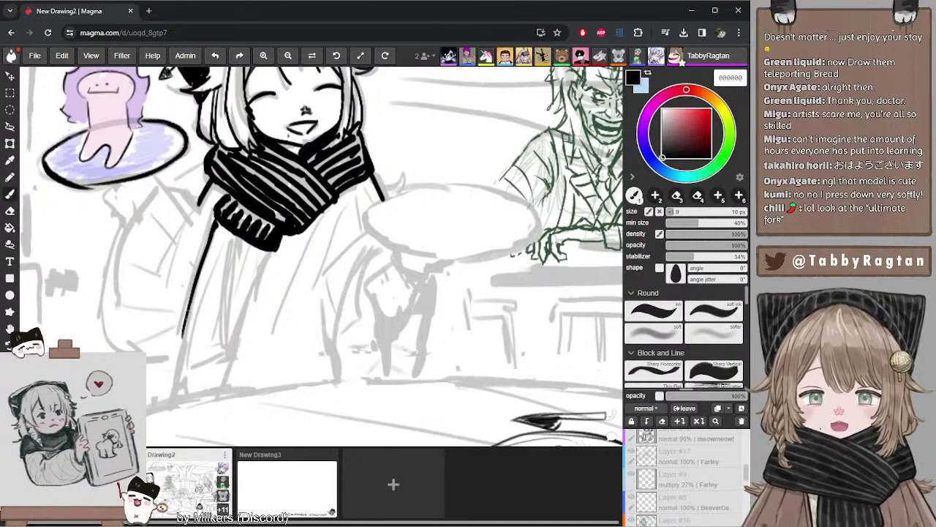
{"action": "left_click_drag", "start_coordinate": [206, 255], "coordinate": [172, 394]}
{"action": "key", "text": "ctrl+z"}
{"action": "left_click_drag", "start_coordinate": [184, 334], "coordinate": [169, 401]}
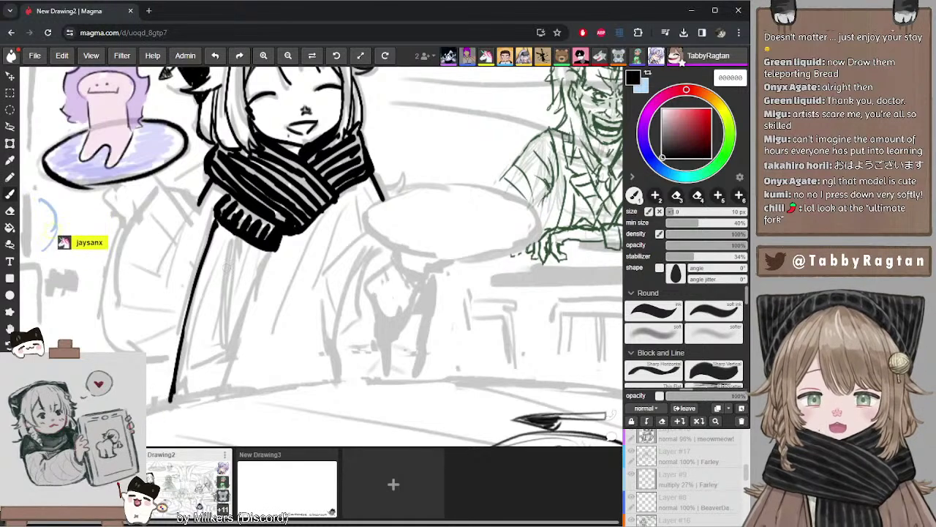
- Ink a short inner fold and a longer cloak line running from the scarf's striped end down toward the table
{"action": "mouse_move", "coordinate": [231, 234]}
{"action": "left_mouse_down"}
{"action": "mouse_move", "coordinate": [219, 325]}
{"action": "mouse_move", "coordinate": [231, 232]}
{"action": "mouse_move", "coordinate": [226, 350]}
{"action": "left_mouse_up"}
{"action": "key", "text": "ctrl+z"}
{"action": "key", "text": "ctrl+z"}
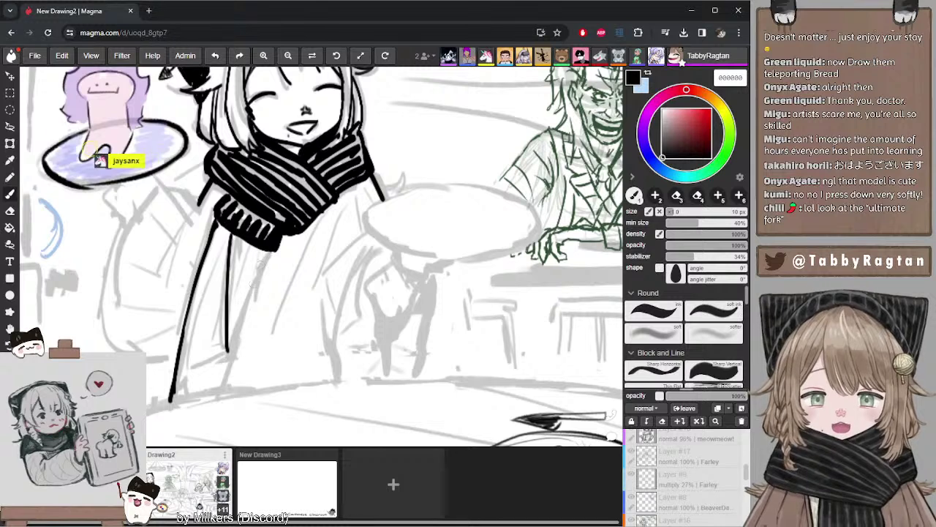
{"action": "key", "text": "ctrl+z"}
{"action": "mouse_move", "coordinate": [268, 253]}
{"action": "left_mouse_down"}
{"action": "mouse_move", "coordinate": [221, 361]}
{"action": "mouse_move", "coordinate": [268, 253]}
{"action": "mouse_move", "coordinate": [238, 323]}
{"action": "left_mouse_up"}
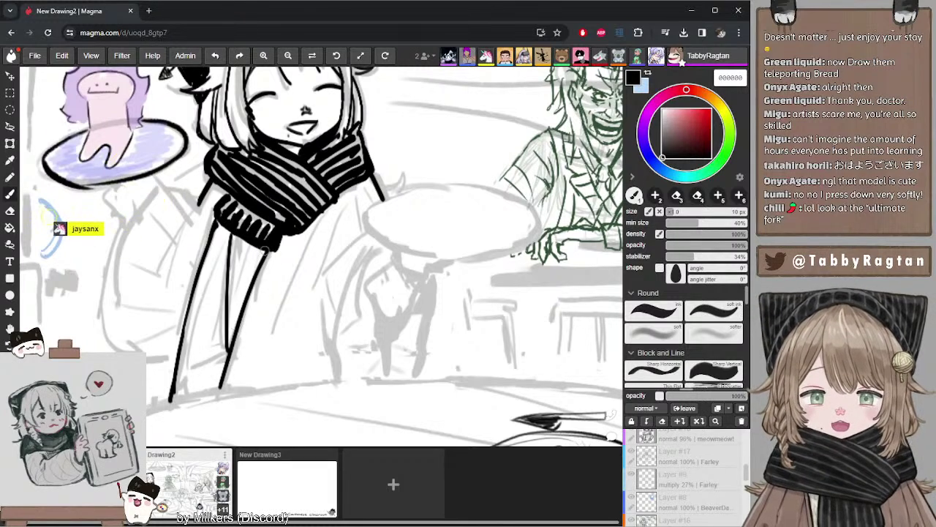
{"action": "left_click_drag", "start_coordinate": [226, 360], "coordinate": [221, 394]}
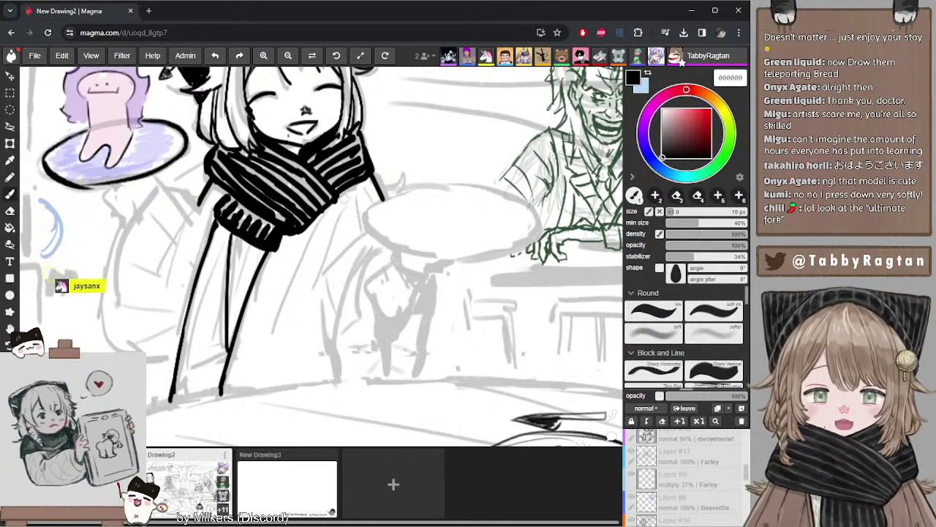
- Ink the girl's shoulder line beside the scarf's left side, extending it outward and down over the sketched sleeve
{"action": "left_click_drag", "start_coordinate": [259, 250], "coordinate": [281, 259]}
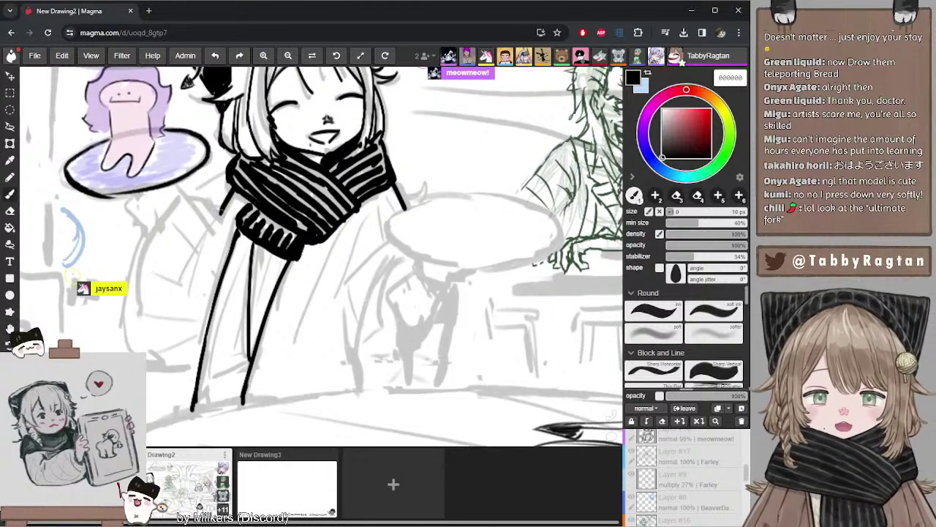
{"action": "left_click_drag", "start_coordinate": [225, 206], "coordinate": [204, 250]}
{"action": "key", "text": "ctrl+z"}
{"action": "left_click_drag", "start_coordinate": [222, 212], "coordinate": [196, 271]}
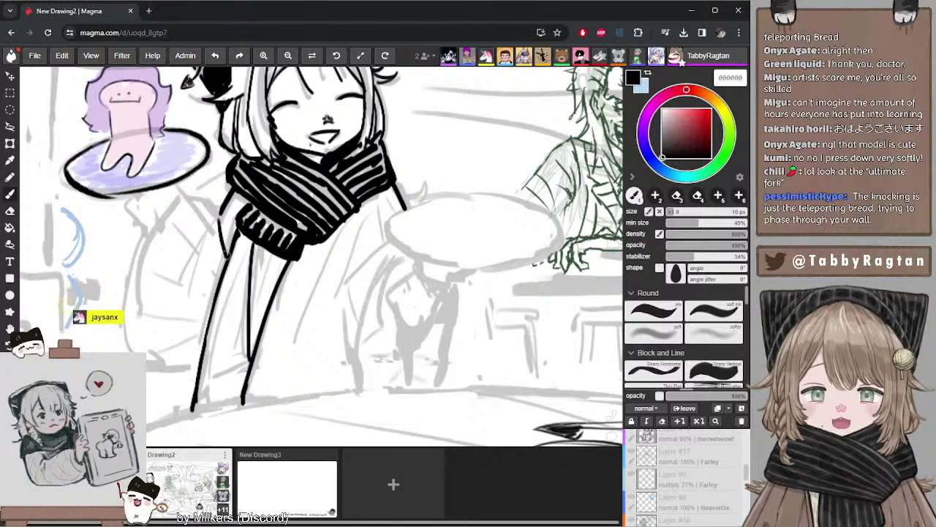
{"action": "key", "text": "ctrl+z"}
{"action": "left_click_drag", "start_coordinate": [222, 208], "coordinate": [205, 242]}
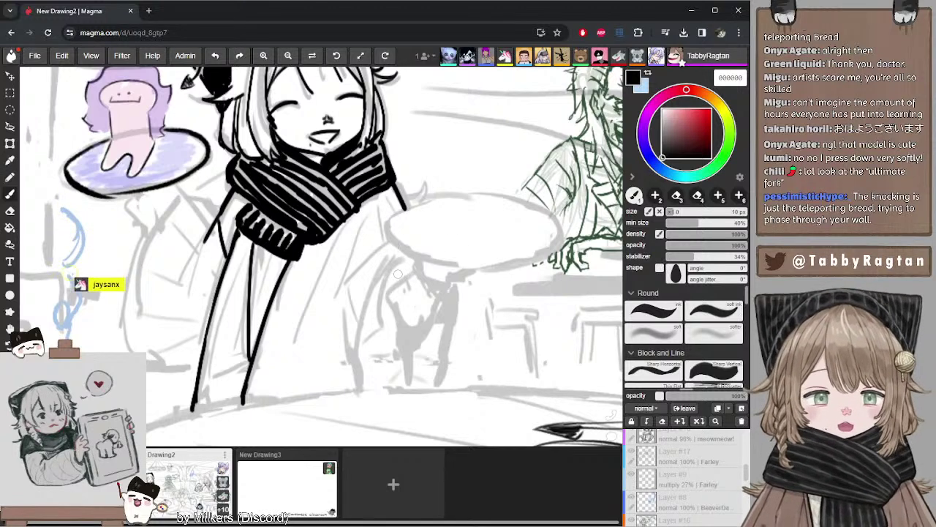
- Reduce the brush size to 7 px and ink the curved underside of the sleeve leading to the empty tray
{"action": "key", "text": "["}
{"action": "key", "text": "["}
{"action": "key", "text": "["}
{"action": "left_click_drag", "start_coordinate": [350, 281], "coordinate": [331, 305]}
{"action": "key", "text": "ctrl+z"}
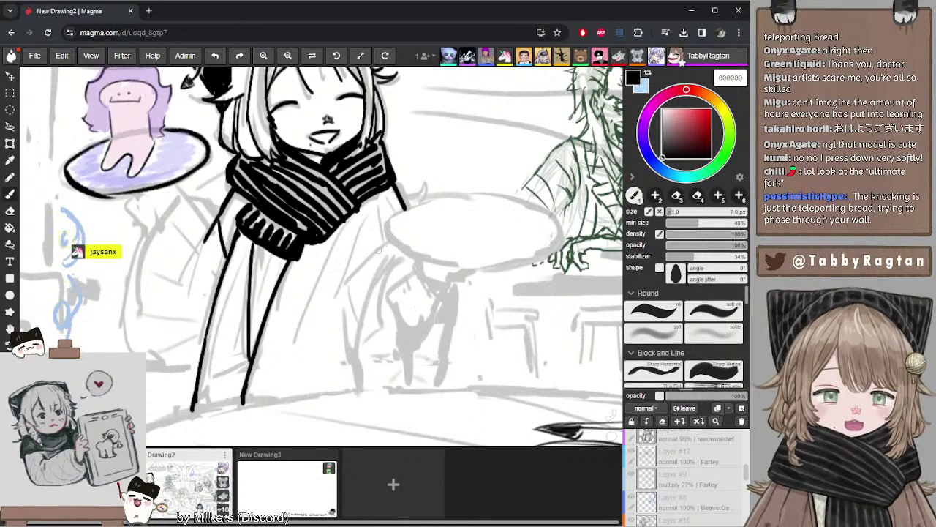
{"action": "left_click_drag", "start_coordinate": [388, 244], "coordinate": [346, 289]}
- Ink the lower rim of the empty oval tray from its left end around to its right end
{"action": "left_click_drag", "start_coordinate": [425, 218], "coordinate": [457, 264]}
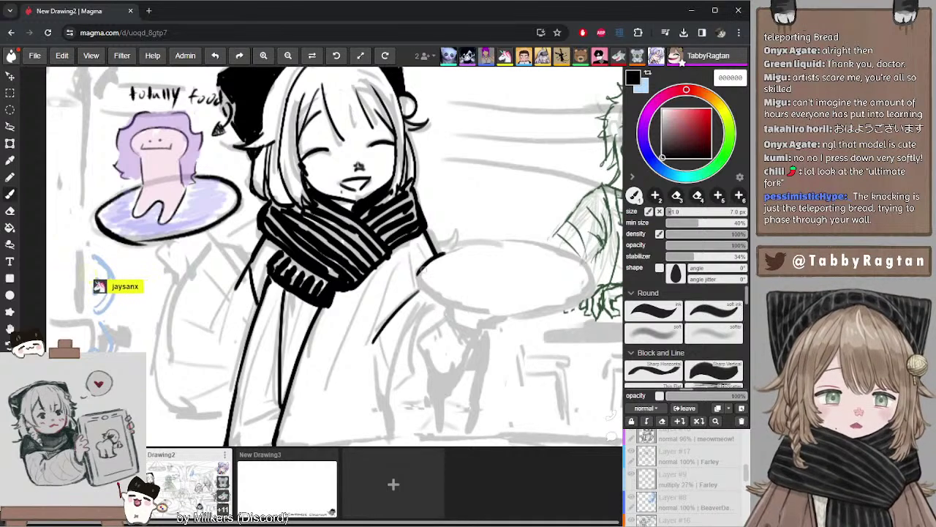
{"action": "mouse_move", "coordinate": [420, 270]}
{"action": "left_mouse_down"}
{"action": "mouse_move", "coordinate": [429, 294]}
{"action": "mouse_move", "coordinate": [459, 307]}
{"action": "left_mouse_up"}
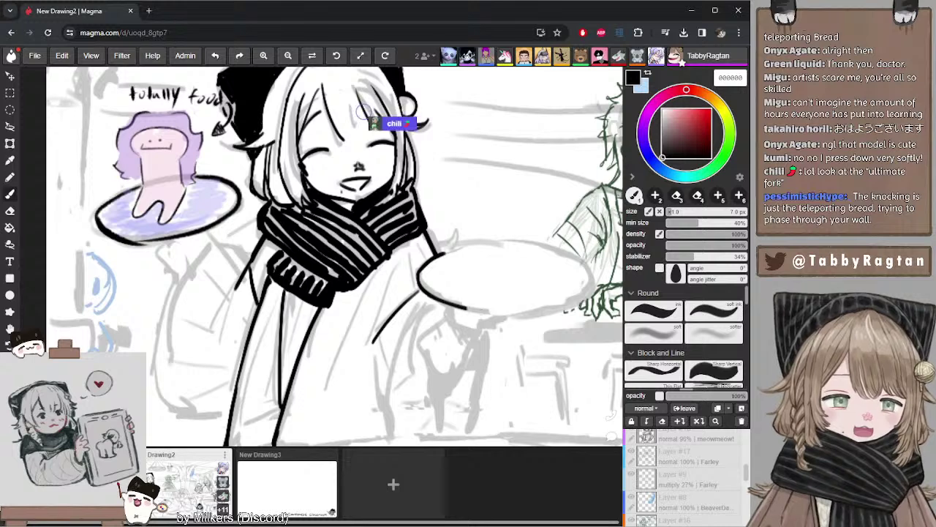
{"action": "left_click_drag", "start_coordinate": [502, 313], "coordinate": [572, 302]}
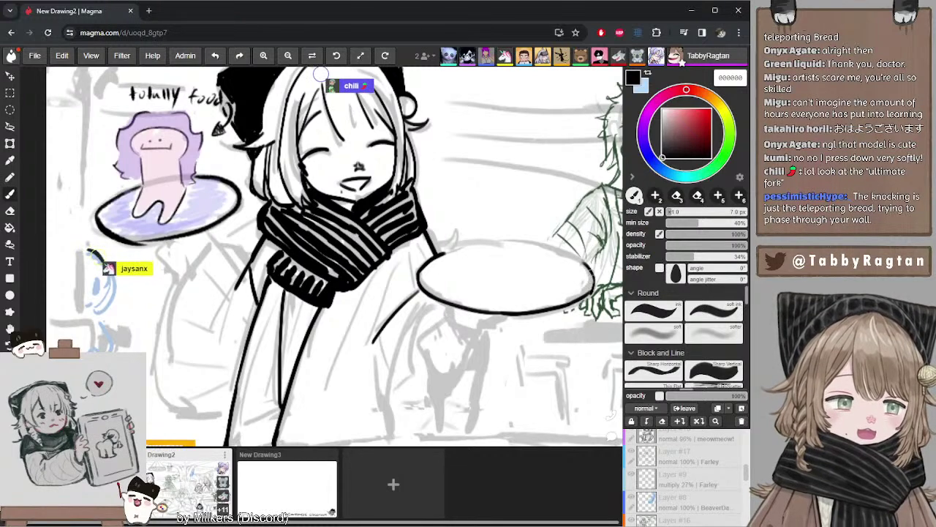
- Ink the hand beneath the empty tray and the cloak's right edge running down toward the table
{"action": "mouse_move", "coordinate": [527, 237]}
{"action": "left_mouse_down"}
{"action": "mouse_move", "coordinate": [421, 234]}
{"action": "mouse_move", "coordinate": [457, 261]}
{"action": "mouse_move", "coordinate": [485, 237]}
{"action": "left_mouse_up"}
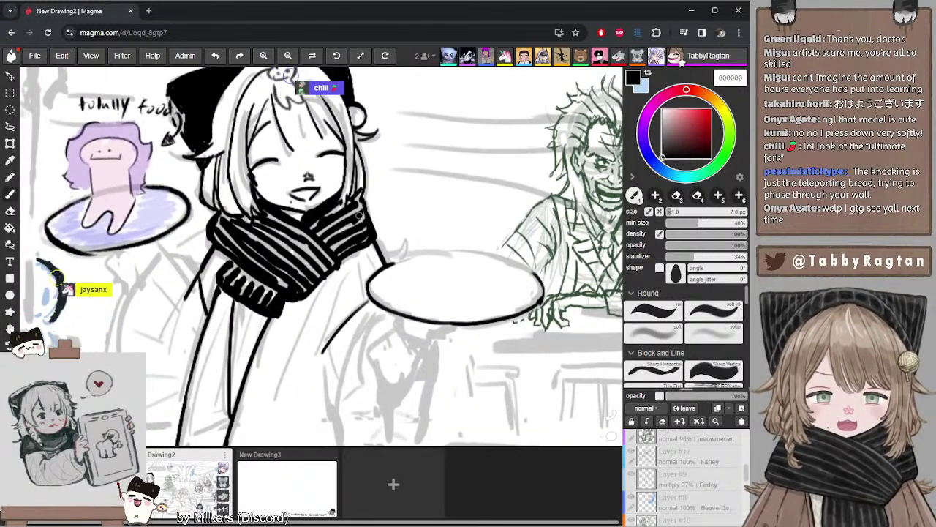
{"action": "left_click_drag", "start_coordinate": [379, 196], "coordinate": [413, 205]}
{"action": "left_click_drag", "start_coordinate": [412, 300], "coordinate": [421, 281]}
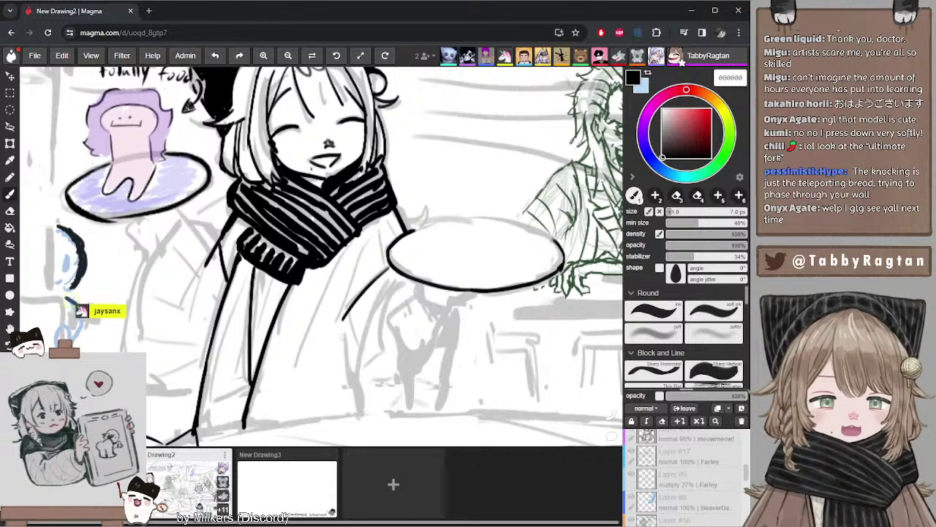
{"action": "left_click_drag", "start_coordinate": [344, 333], "coordinate": [357, 401]}
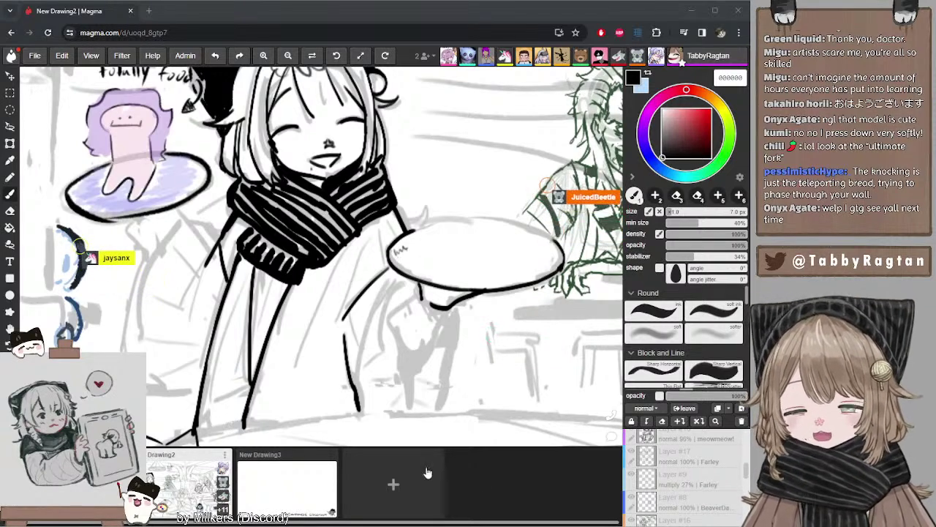
- Look over the whole tavern drawing and the collaborators' hooded figure and blue mouse near its lower right corner
{"action": "scroll", "coordinate": [412, 269], "scroll_direction": "down", "scroll_amount": 8}
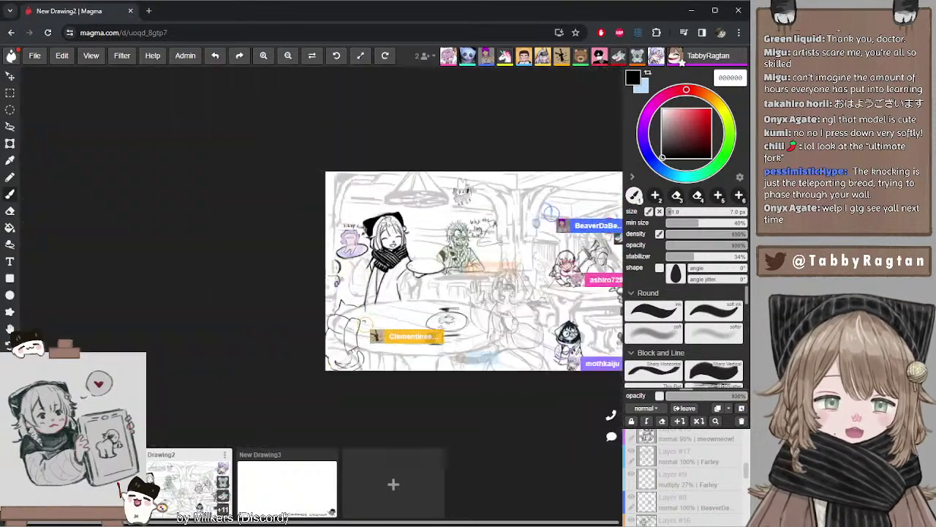
{"action": "scroll", "coordinate": [412, 269], "scroll_direction": "up", "scroll_amount": 5}
{"action": "scroll", "coordinate": [412, 270], "scroll_direction": "down", "scroll_amount": 6}
{"action": "scroll", "coordinate": [412, 269], "scroll_direction": "up", "scroll_amount": 3}
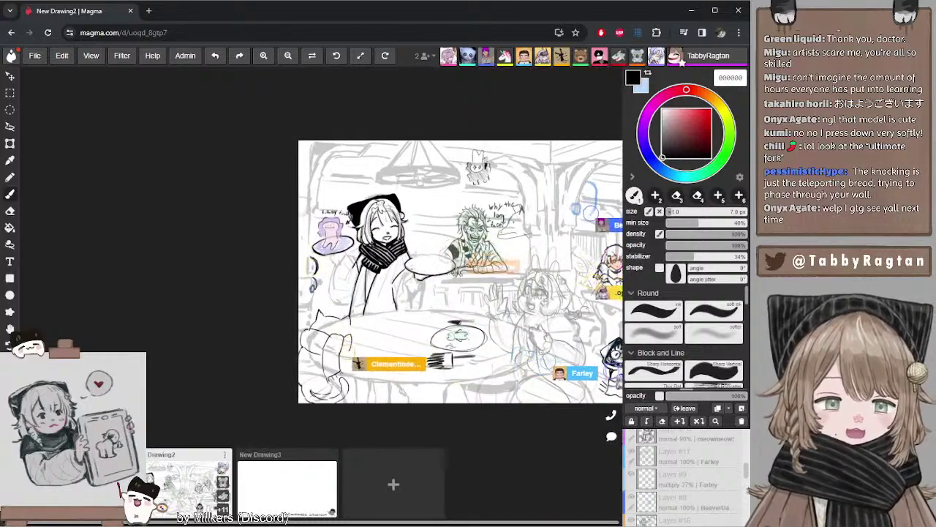
{"action": "left_click_drag", "start_coordinate": [393, 207], "coordinate": [262, 203]}
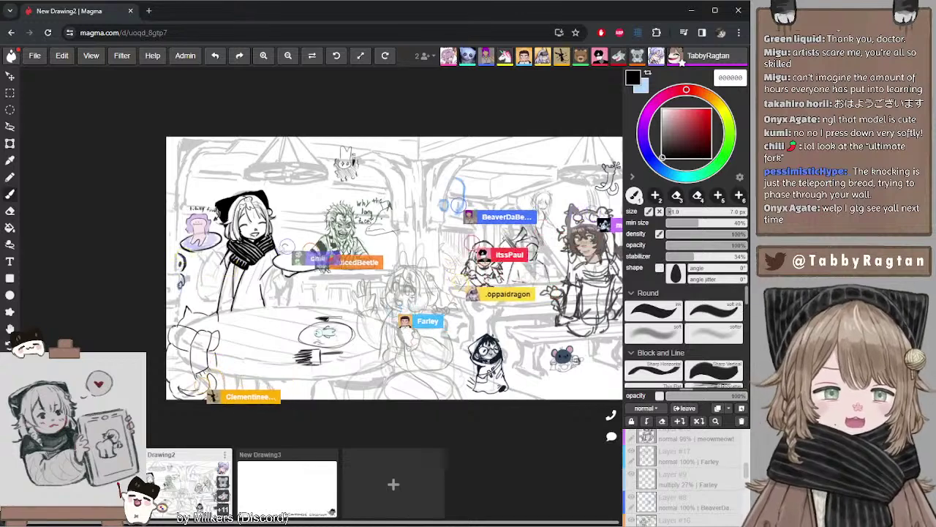
{"action": "scroll", "coordinate": [372, 211], "scroll_direction": "right", "scroll_amount": 2}
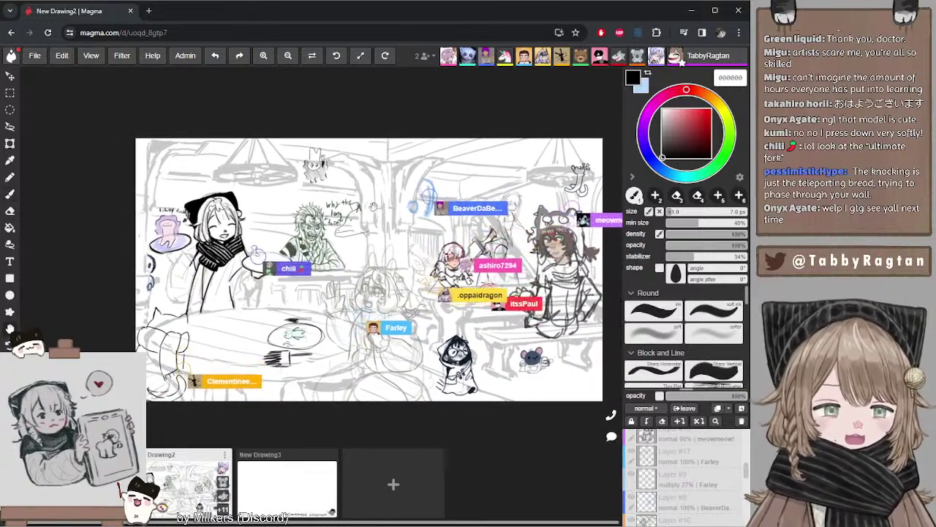
{"action": "scroll", "coordinate": [372, 211], "scroll_direction": "down", "scroll_amount": 1}
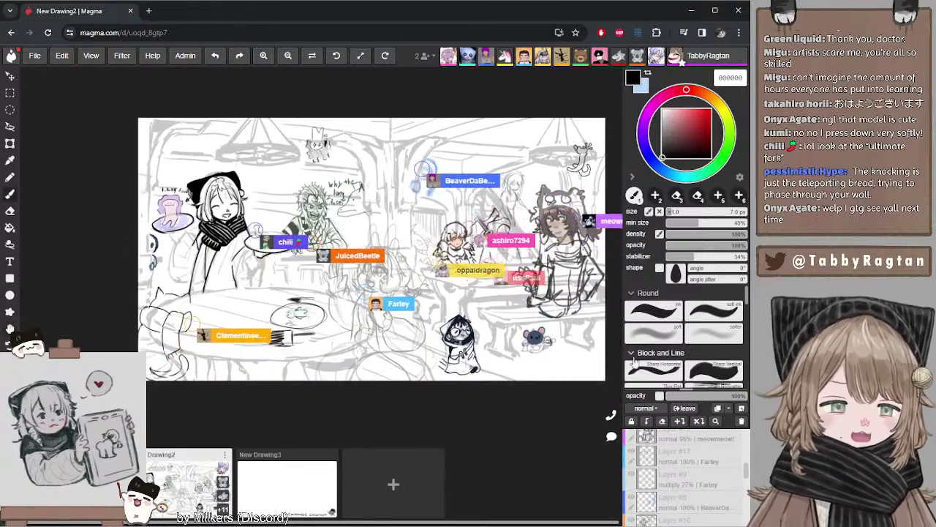
{"action": "scroll", "coordinate": [562, 365], "scroll_direction": "up", "scroll_amount": 6}
{"action": "scroll", "coordinate": [564, 365], "scroll_direction": "down", "scroll_amount": 1}
{"action": "scroll", "coordinate": [564, 364], "scroll_direction": "up", "scroll_amount": 3}
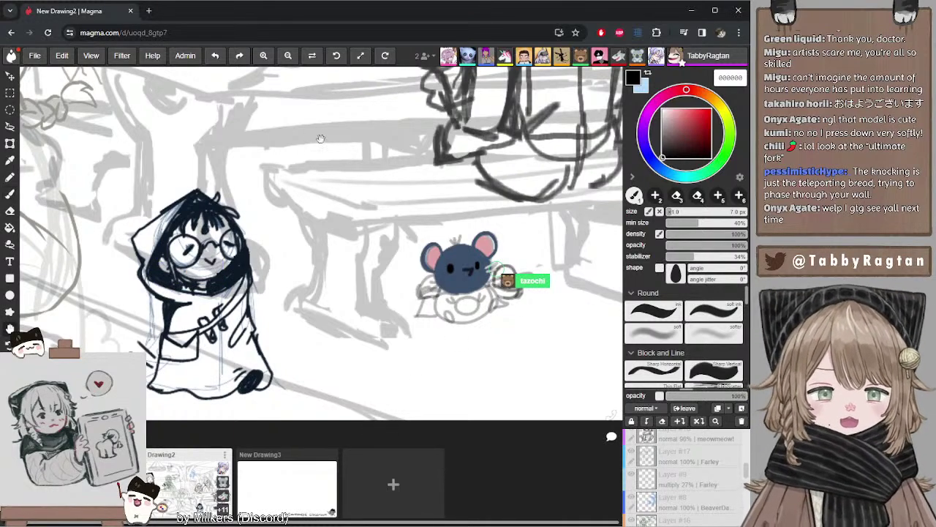
{"action": "left_click_drag", "start_coordinate": [320, 138], "coordinate": [245, 357]}
{"action": "scroll", "coordinate": [263, 242], "scroll_direction": "down", "scroll_amount": 8}
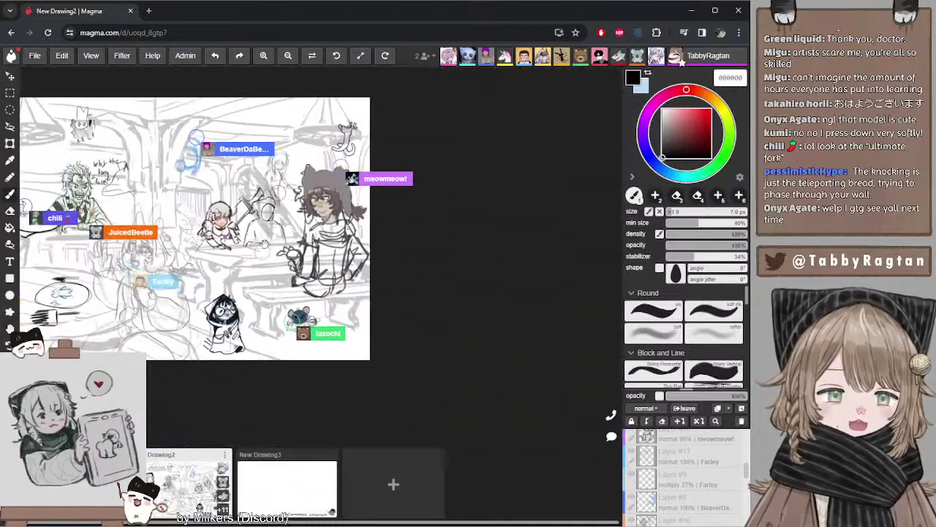
- Examine the collaborators' silver-haired character and the other figures seated around the right-hand table
{"action": "scroll", "coordinate": [265, 244], "scroll_direction": "up", "scroll_amount": 2}
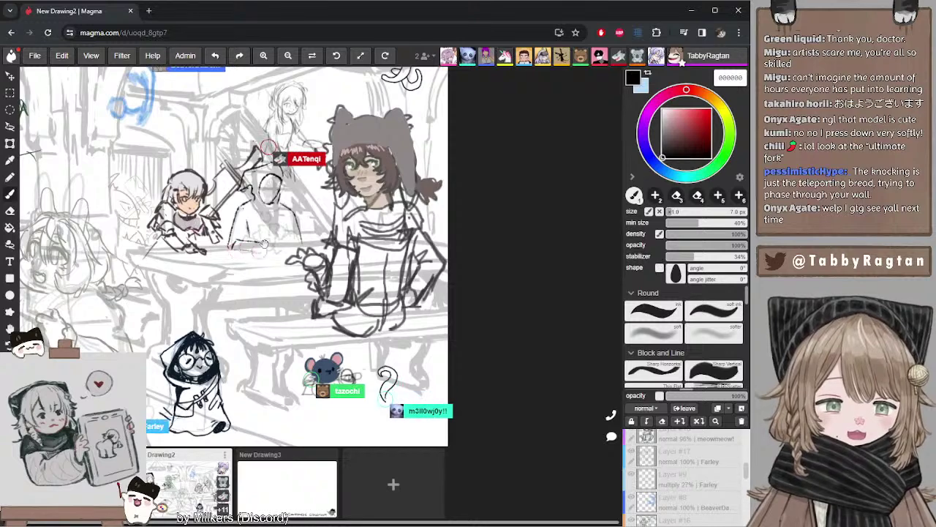
{"action": "left_click_drag", "start_coordinate": [264, 244], "coordinate": [368, 273]}
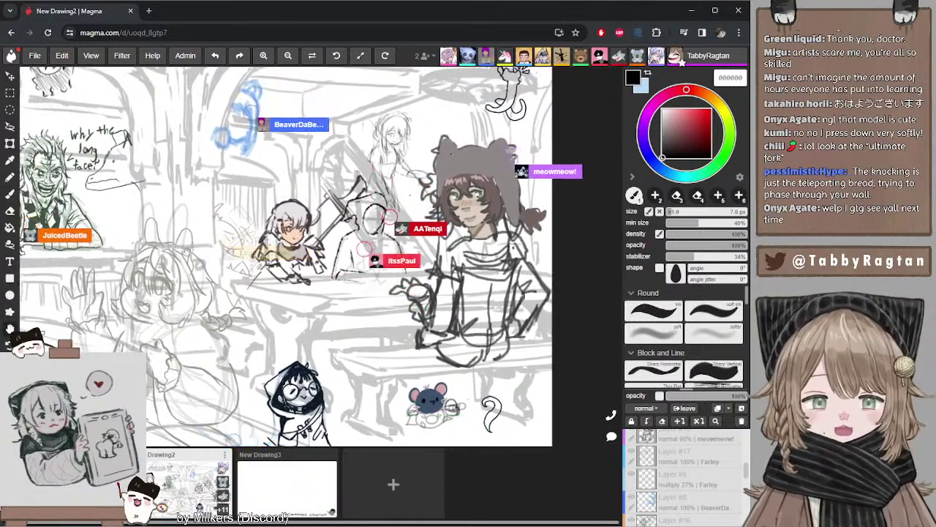
{"action": "left_click_drag", "start_coordinate": [187, 250], "coordinate": [198, 235]}
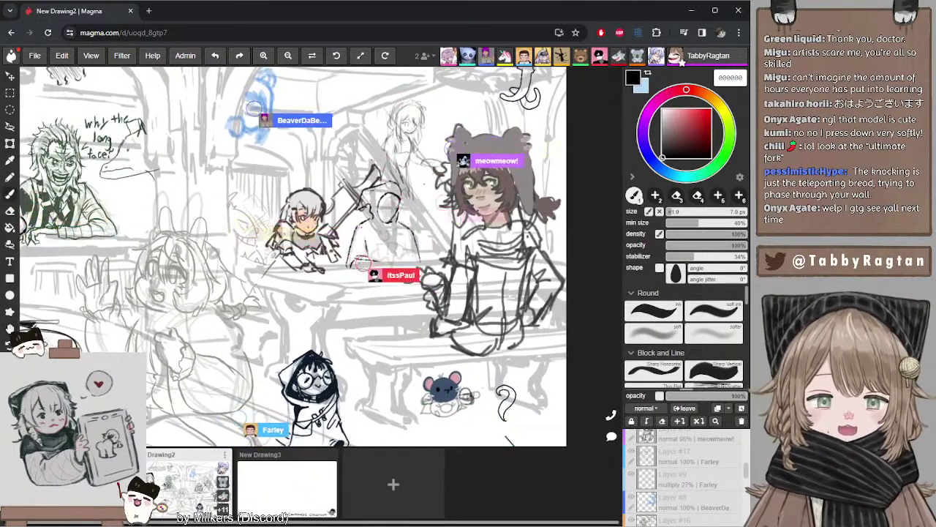
{"action": "scroll", "coordinate": [315, 245], "scroll_direction": "up", "scroll_amount": 5}
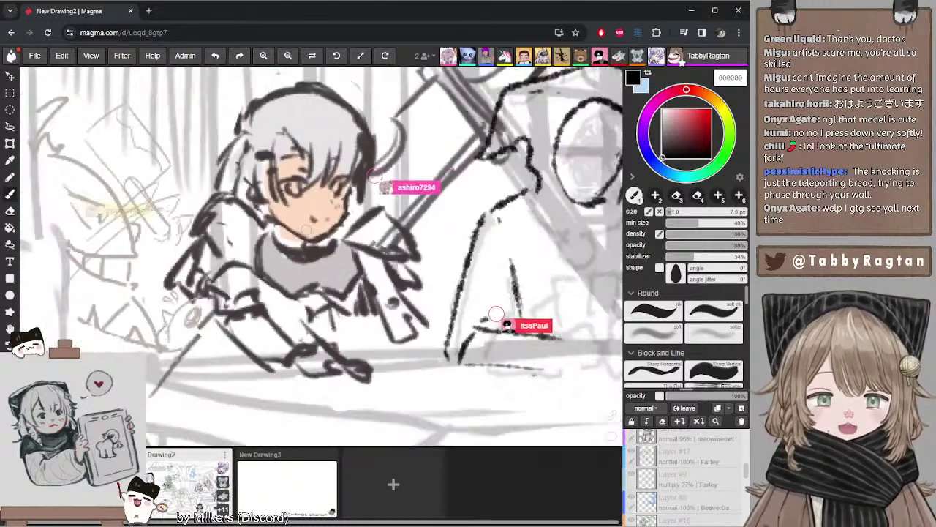
{"action": "scroll", "coordinate": [314, 245], "scroll_direction": "down", "scroll_amount": 9}
{"action": "scroll", "coordinate": [308, 231], "scroll_direction": "up", "scroll_amount": 7}
{"action": "scroll", "coordinate": [309, 231], "scroll_direction": "down", "scroll_amount": 3}
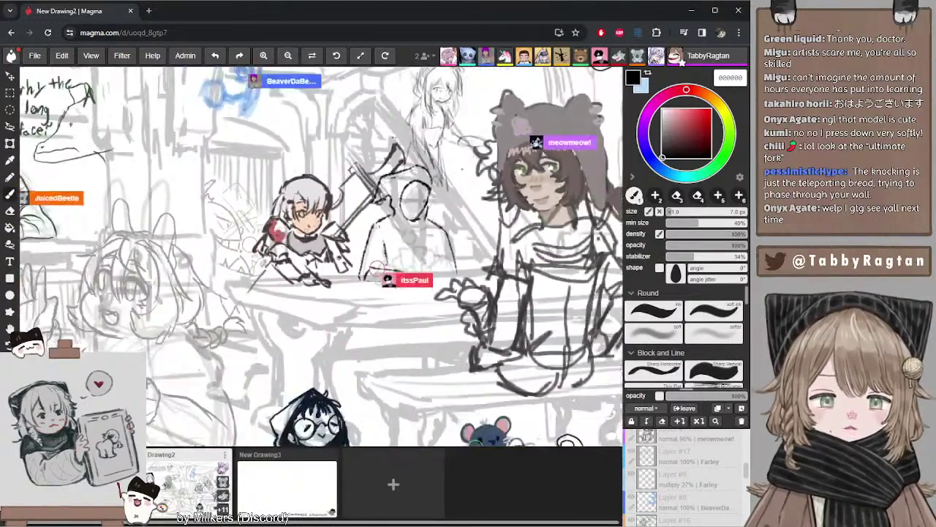
{"action": "scroll", "coordinate": [309, 231], "scroll_direction": "up", "scroll_amount": 2}
{"action": "scroll", "coordinate": [303, 227], "scroll_direction": "down", "scroll_amount": 2}
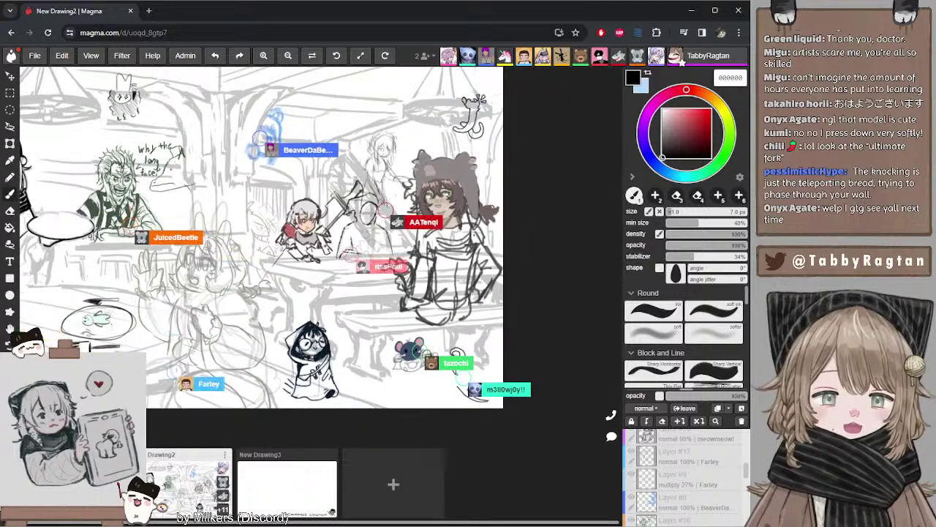
{"action": "scroll", "coordinate": [304, 226], "scroll_direction": "up", "scroll_amount": 1}
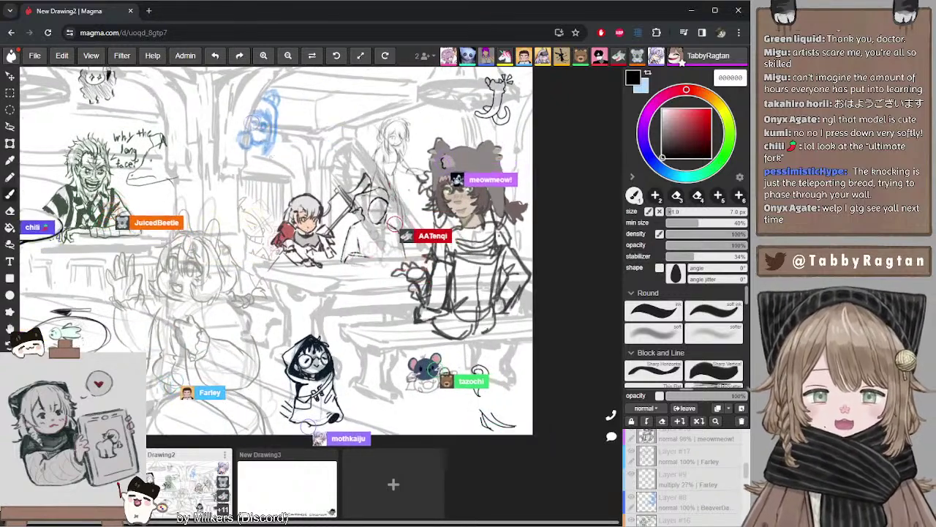
- Examine the grinning man in the striped jacket and the handwritten speech beside him
{"action": "left_click_drag", "start_coordinate": [267, 210], "coordinate": [299, 264]}
{"action": "left_click_drag", "start_coordinate": [197, 247], "coordinate": [293, 227]}
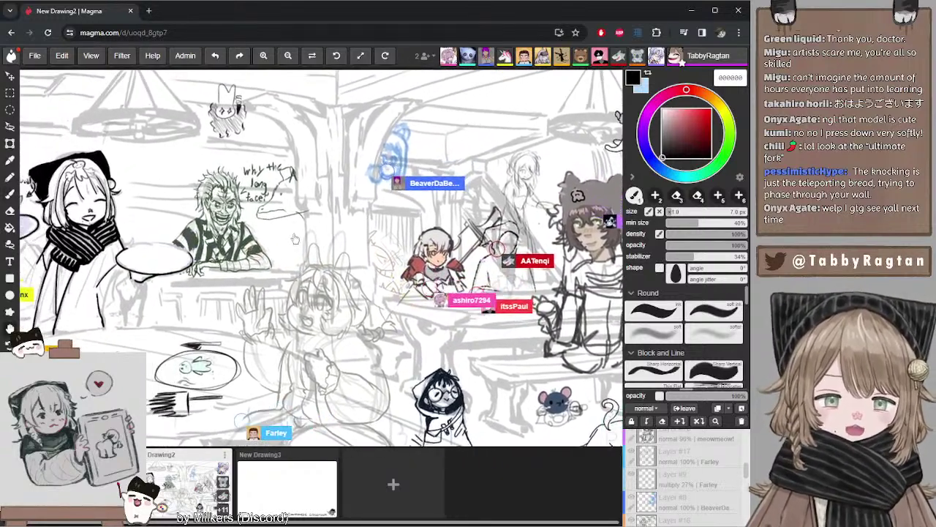
{"action": "left_click_drag", "start_coordinate": [198, 265], "coordinate": [255, 245]}
{"action": "left_click_drag", "start_coordinate": [340, 185], "coordinate": [312, 212]}
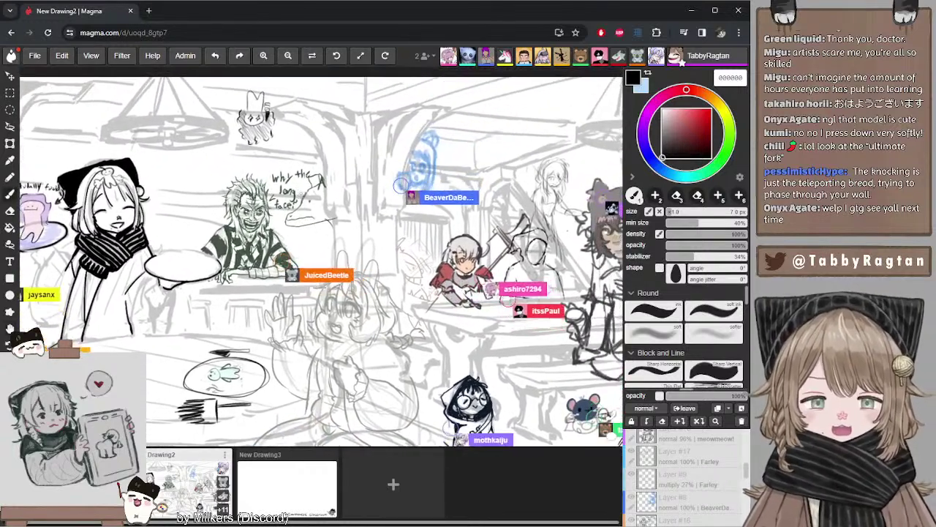
{"action": "scroll", "coordinate": [268, 219], "scroll_direction": "up", "scroll_amount": 5}
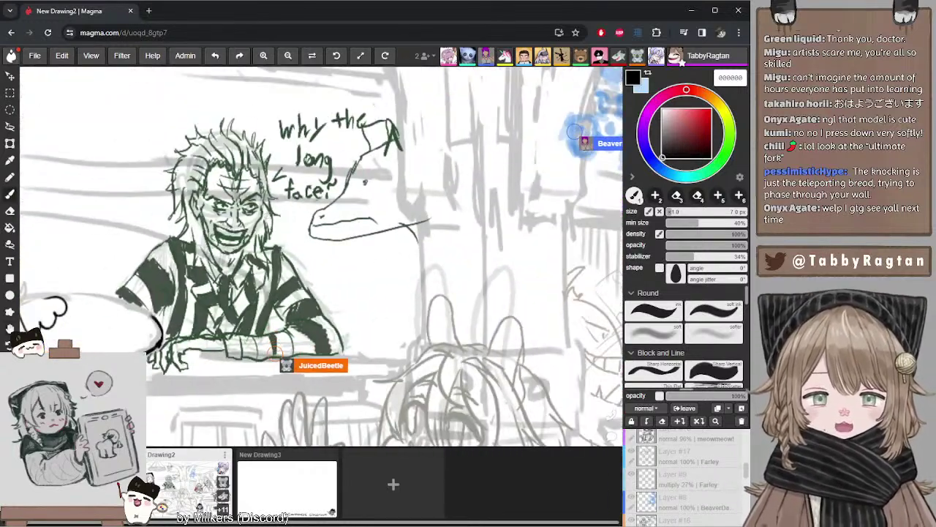
{"action": "scroll", "coordinate": [266, 259], "scroll_direction": "up", "scroll_amount": 3}
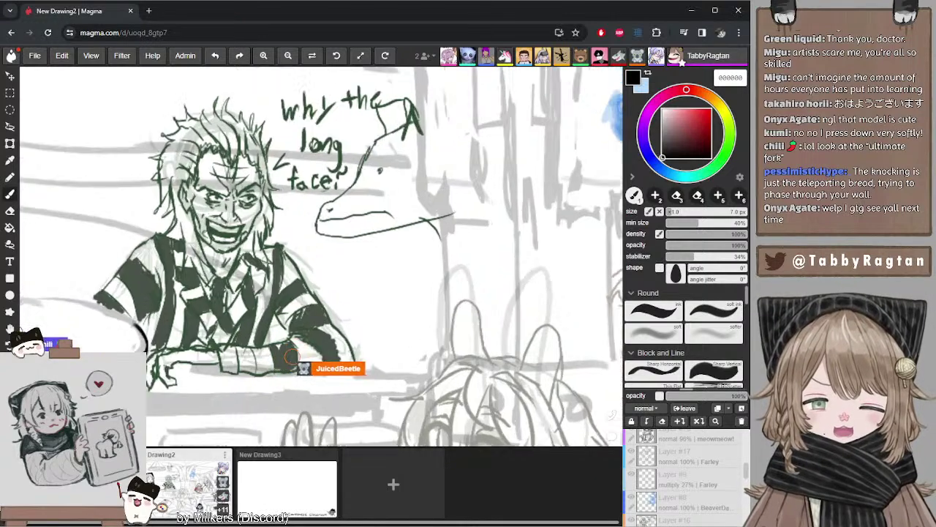
{"action": "scroll", "coordinate": [266, 259], "scroll_direction": "down", "scroll_amount": 2}
{"action": "scroll", "coordinate": [266, 259], "scroll_direction": "down", "scroll_amount": 1}
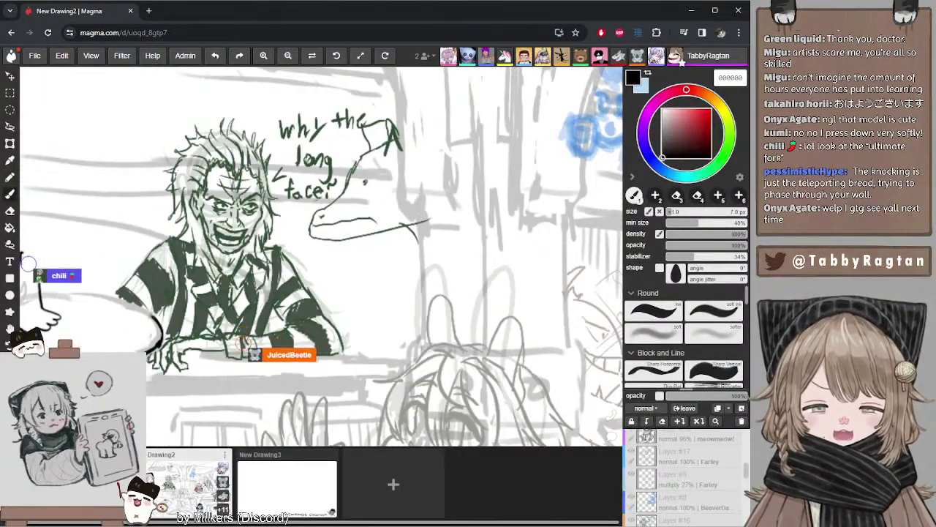
- Look over the tavern scene around the striped-jacket man, the smiling girl and the tray in her hand
{"action": "scroll", "coordinate": [265, 259], "scroll_direction": "down", "scroll_amount": 4}
{"action": "scroll", "coordinate": [260, 259], "scroll_direction": "up", "scroll_amount": 1}
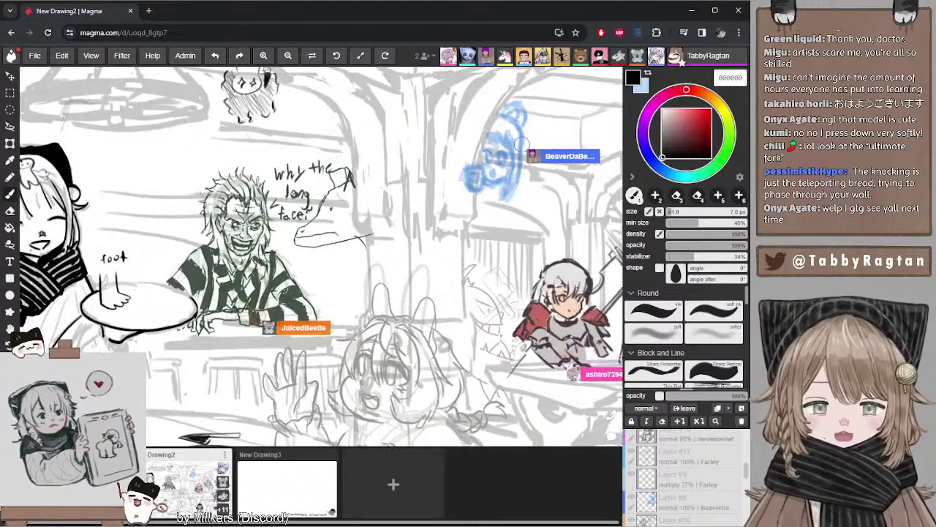
{"action": "left_click_drag", "start_coordinate": [146, 189], "coordinate": [261, 198]}
{"action": "left_click_drag", "start_coordinate": [213, 222], "coordinate": [296, 210]}
{"action": "scroll", "coordinate": [251, 271], "scroll_direction": "up", "scroll_amount": 1}
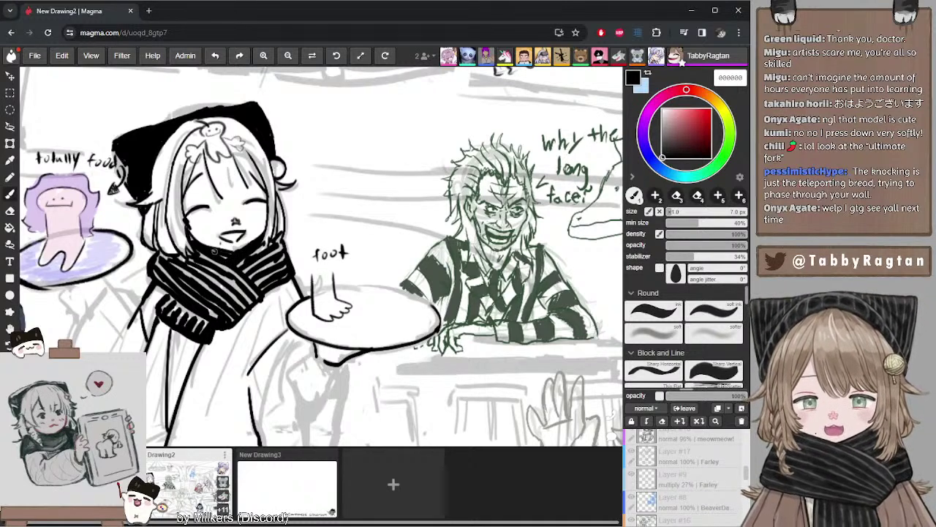
{"action": "left_click_drag", "start_coordinate": [243, 256], "coordinate": [249, 186]}
{"action": "key", "text": "e"}
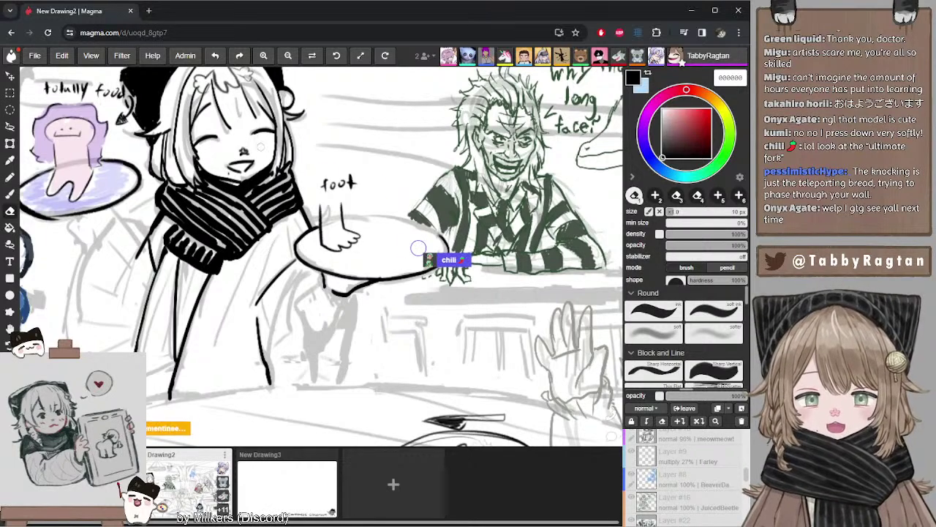
{"action": "left_click_drag", "start_coordinate": [260, 146], "coordinate": [268, 177]}
{"action": "key", "text": "b"}
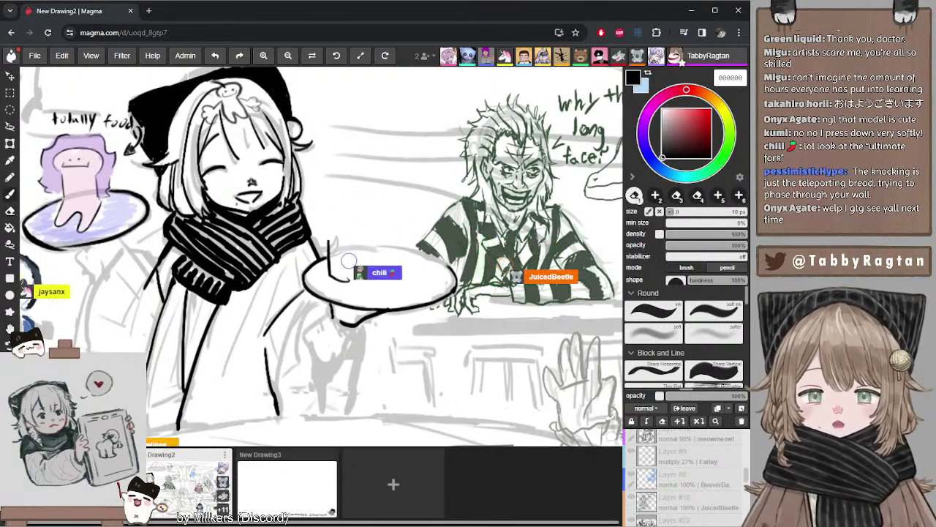
{"action": "key", "text": "b"}
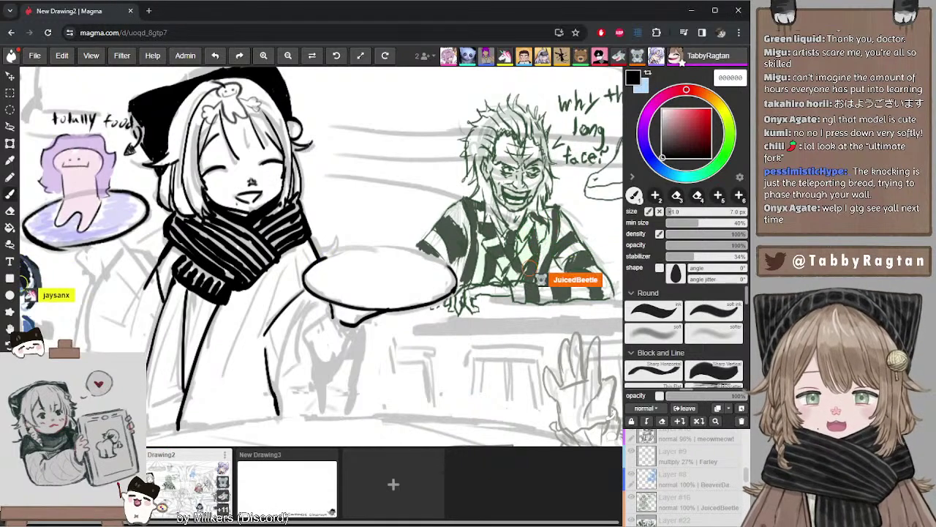
{"action": "scroll", "coordinate": [301, 228], "scroll_direction": "up", "scroll_amount": 2}
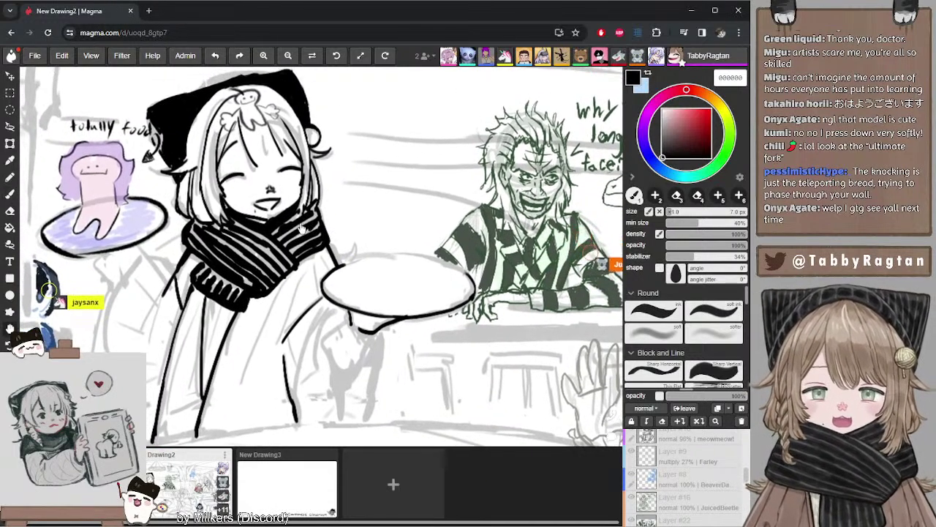
- Ink the folds of the girl's sleeve and cloak and draw a cake slice on her tray, using a 5 px brush
{"action": "scroll", "coordinate": [301, 228], "scroll_direction": "down", "scroll_amount": 3}
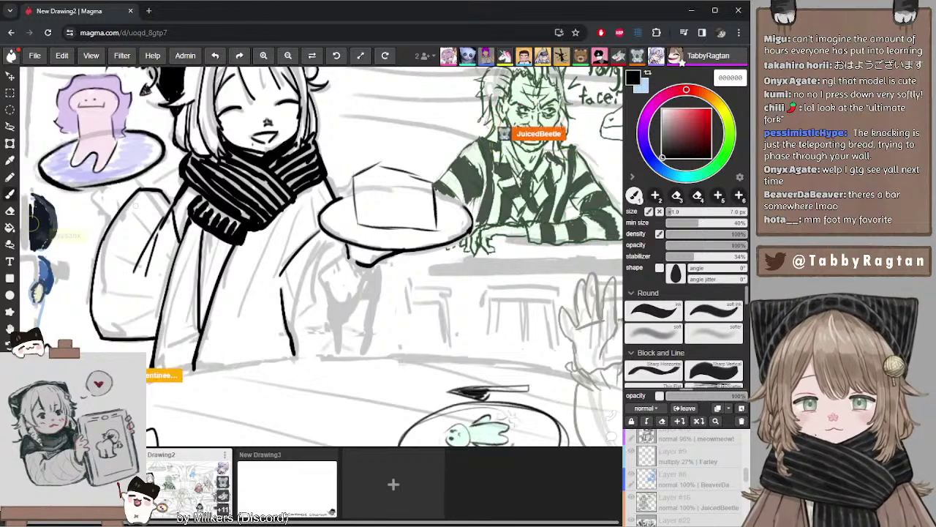
{"action": "key", "text": "["}
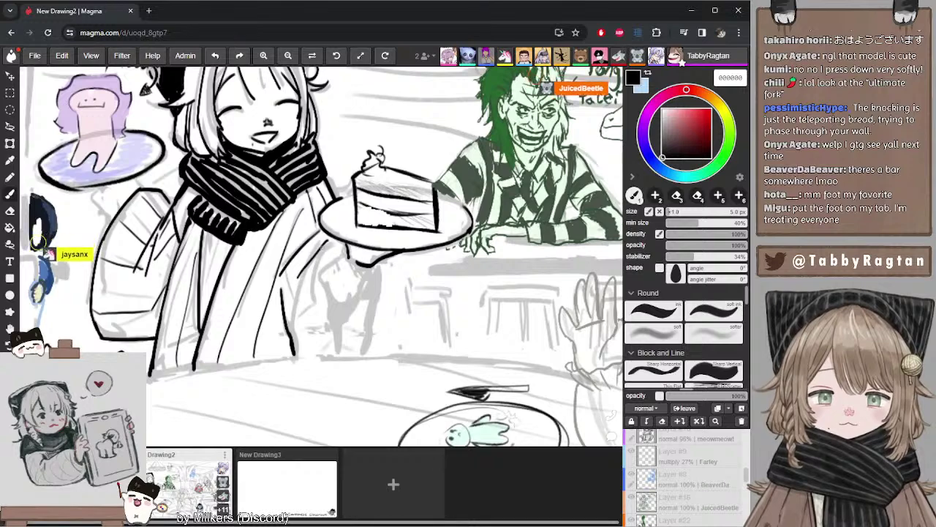
- Undo the latest strokes of the cake slice on the girl's tray
{"action": "key", "text": "ctrl+z"}
{"action": "key", "text": "ctrl+z"}
{"action": "key", "text": "ctrl+z"}
{"action": "key", "text": "ctrl+z"}
{"action": "key", "text": "ctrl+z"}
{"action": "key", "text": "ctrl+z"}
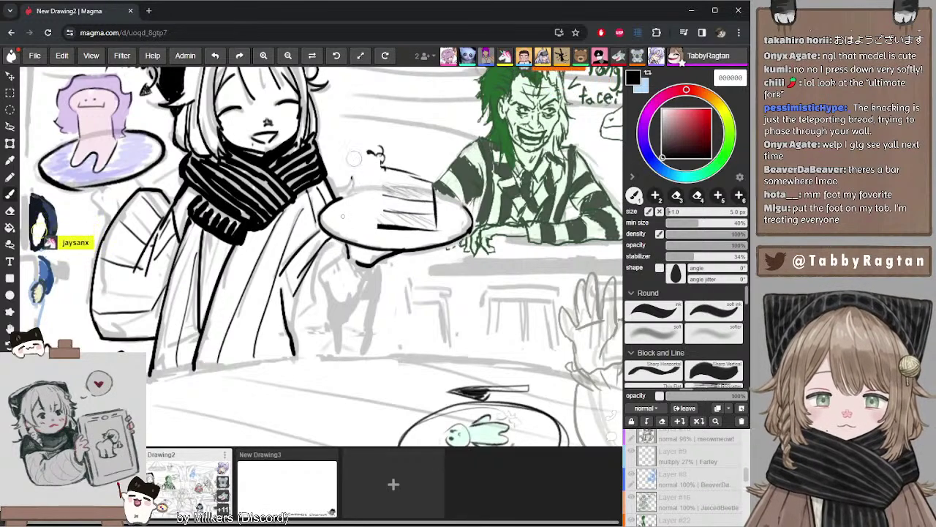
- Redraw the cake slice with its topping on the girl's tray and ink the sleeve and cuff beneath it
{"action": "scroll", "coordinate": [402, 160], "scroll_direction": "down", "scroll_amount": 7}
{"action": "scroll", "coordinate": [402, 160], "scroll_direction": "up", "scroll_amount": 6}
{"action": "scroll", "coordinate": [400, 159], "scroll_direction": "down", "scroll_amount": 4}
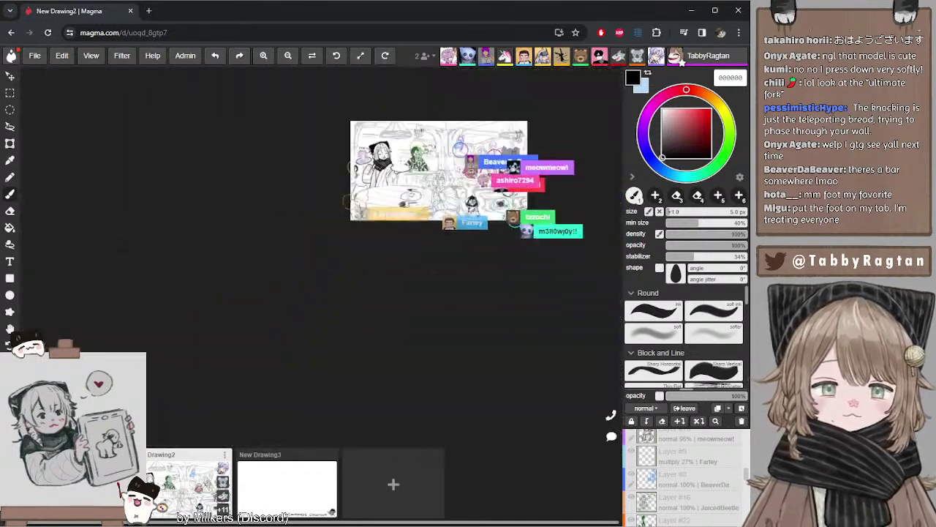
{"action": "scroll", "coordinate": [401, 159], "scroll_direction": "up", "scroll_amount": 4}
{"action": "scroll", "coordinate": [401, 160], "scroll_direction": "down", "scroll_amount": 1}
{"action": "scroll", "coordinate": [401, 159], "scroll_direction": "up", "scroll_amount": 2}
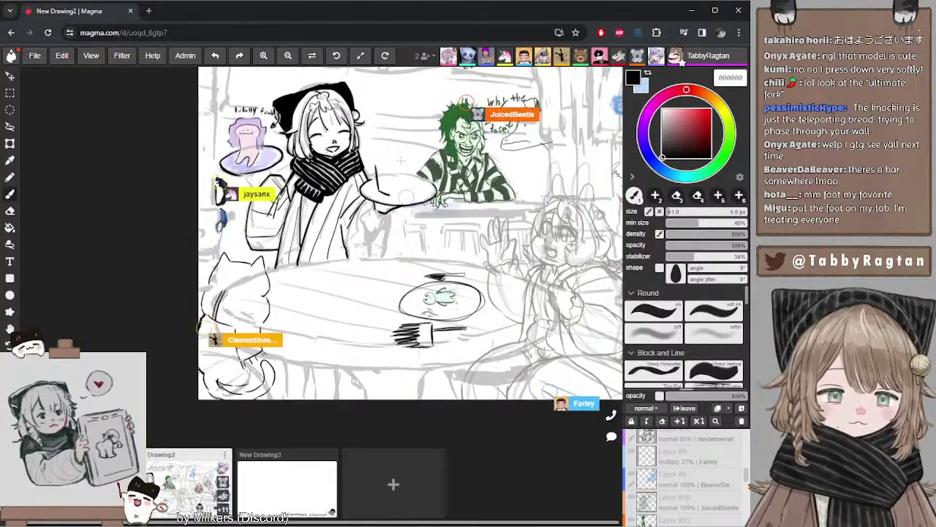
{"action": "scroll", "coordinate": [323, 238], "scroll_direction": "up", "scroll_amount": 1}
{"action": "left_click_drag", "start_coordinate": [324, 238], "coordinate": [320, 240]}
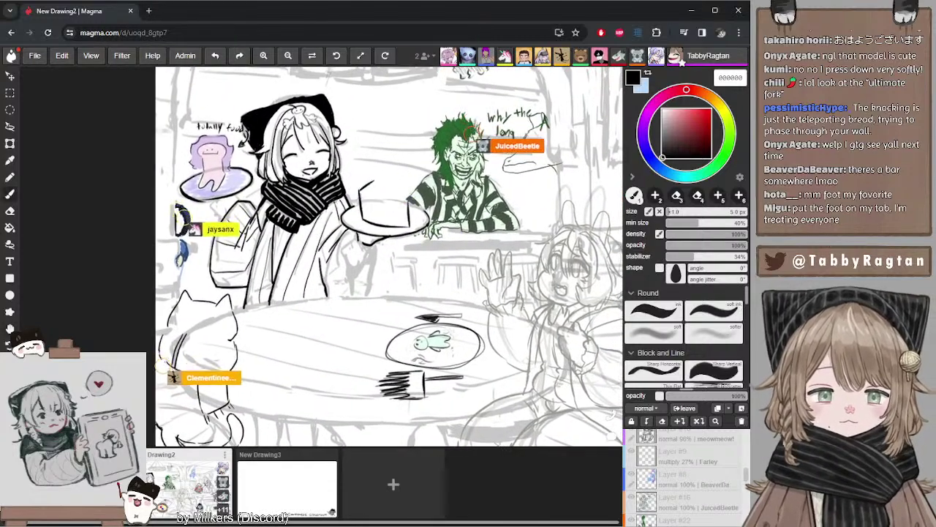
{"action": "left_click_drag", "start_coordinate": [359, 193], "coordinate": [375, 182]}
{"action": "left_click_drag", "start_coordinate": [375, 182], "coordinate": [409, 205]}
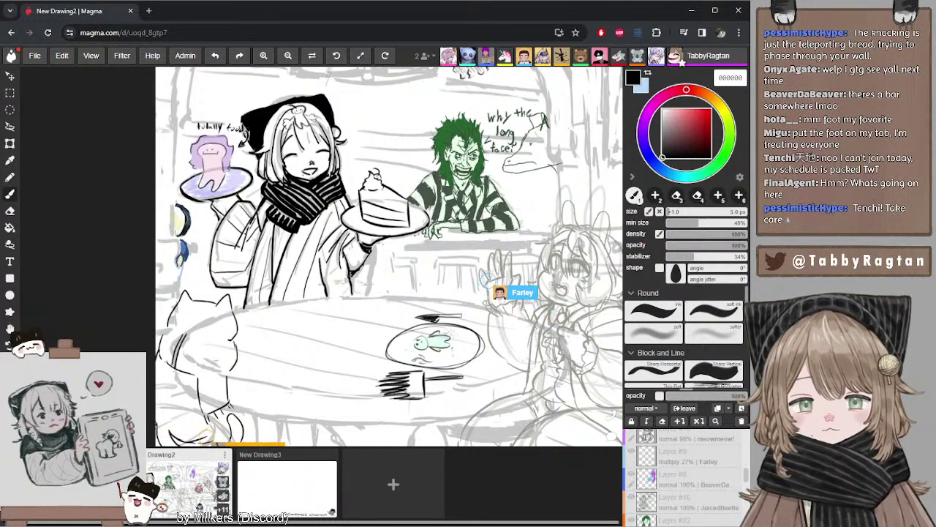
- Look over the collaborators' characters from the tray-carrying girl across to the figures around the far table and the hanging purple-haired figure
{"action": "scroll", "coordinate": [388, 256], "scroll_direction": "up", "scroll_amount": 3}
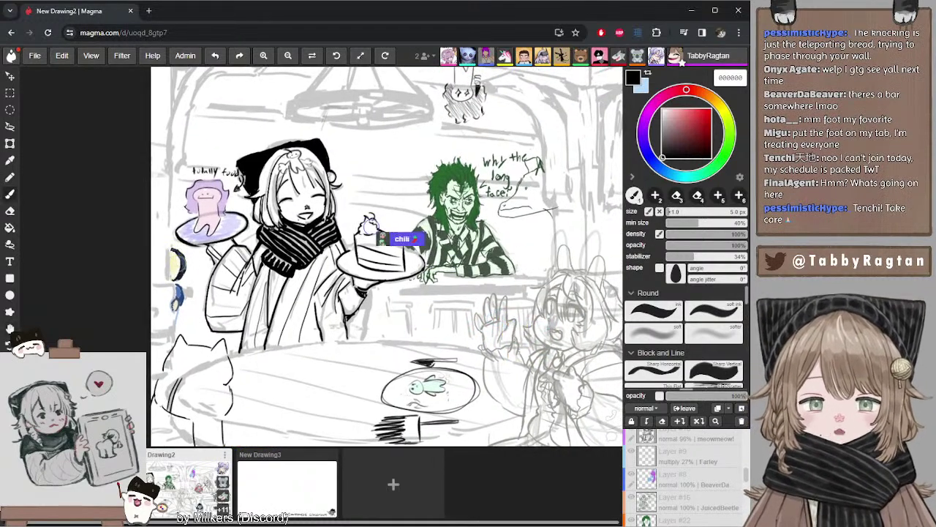
{"action": "left_click_drag", "start_coordinate": [415, 247], "coordinate": [340, 250]}
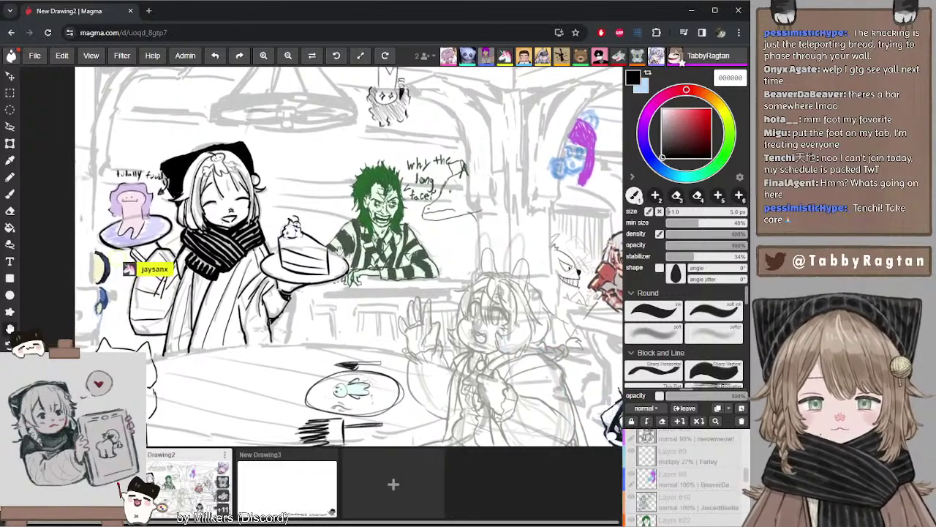
{"action": "left_click_drag", "start_coordinate": [396, 177], "coordinate": [332, 215]}
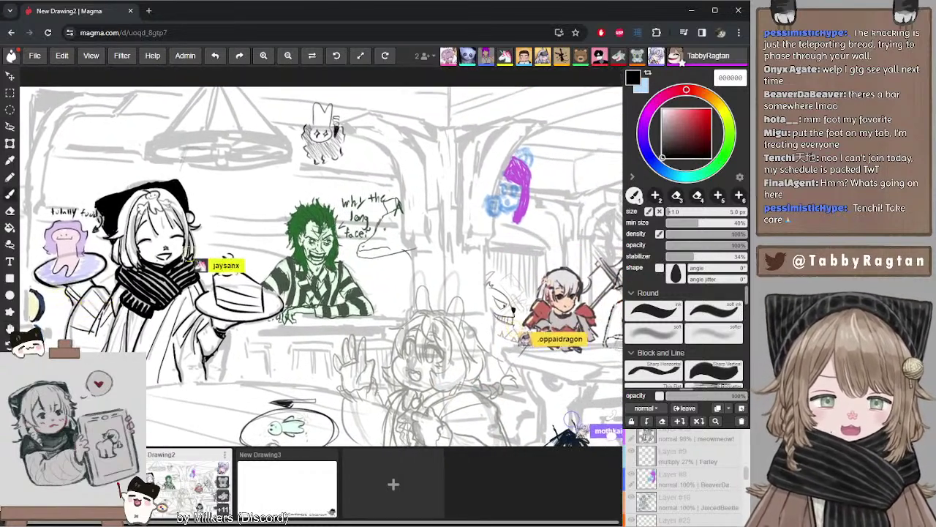
{"action": "mouse_move", "coordinate": [555, 197]}
{"action": "left_mouse_down"}
{"action": "mouse_move", "coordinate": [340, 114]}
{"action": "mouse_move", "coordinate": [307, 113]}
{"action": "left_mouse_up"}
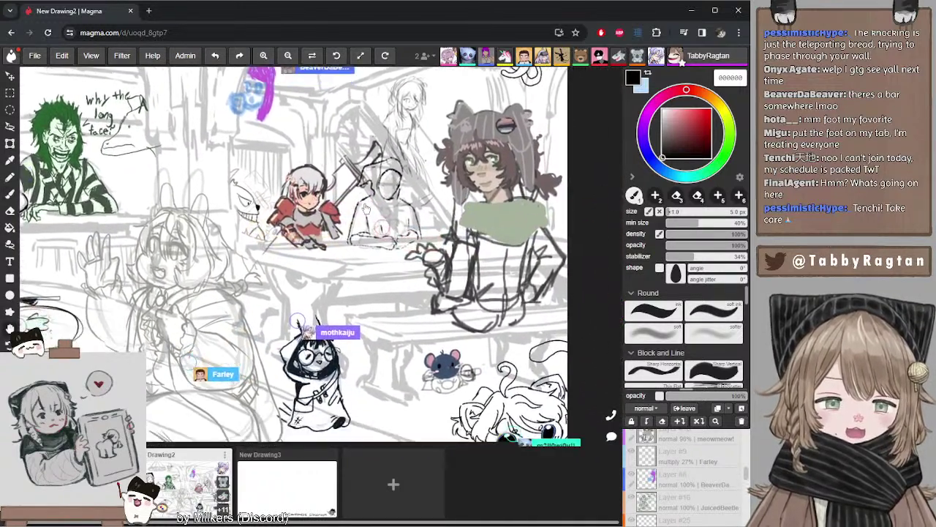
{"action": "left_click_drag", "start_coordinate": [366, 208], "coordinate": [356, 193]}
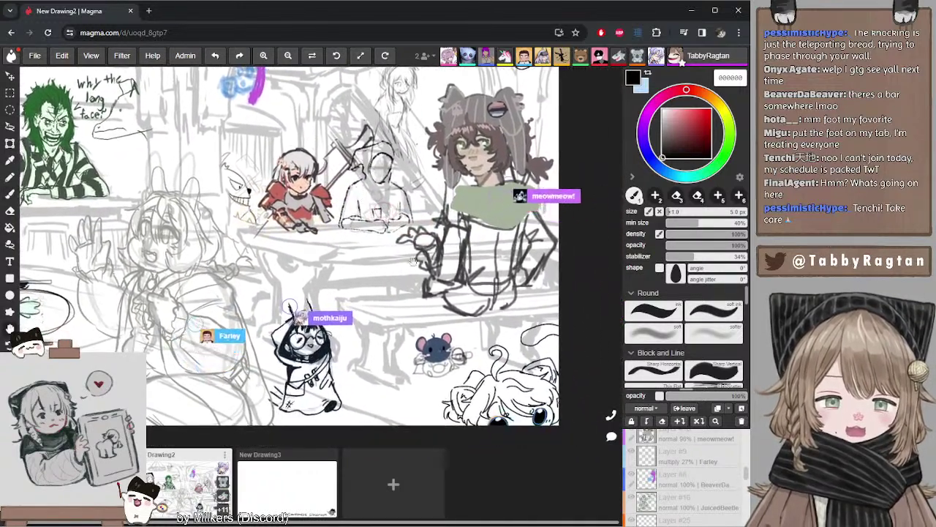
{"action": "left_click_drag", "start_coordinate": [266, 158], "coordinate": [324, 238]}
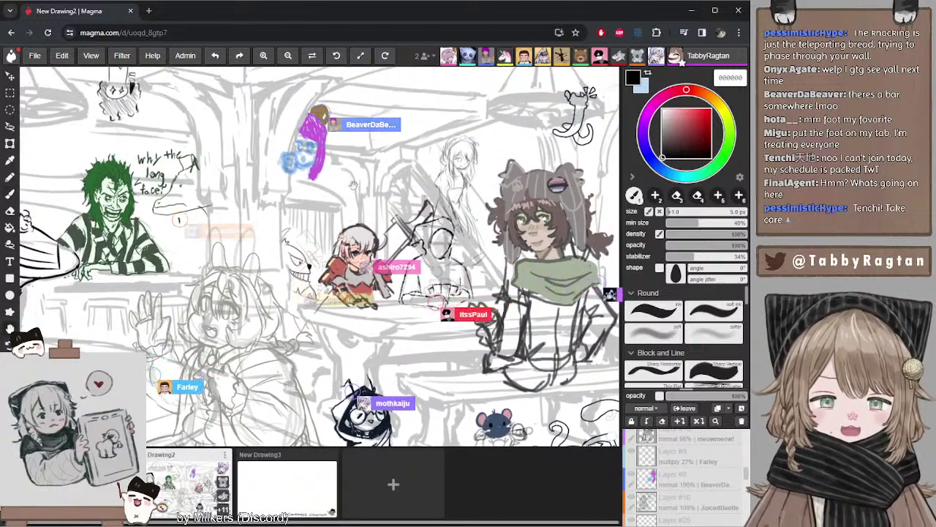
{"action": "mouse_move", "coordinate": [353, 185]}
{"action": "left_mouse_down"}
{"action": "mouse_move", "coordinate": [306, 224]}
{"action": "mouse_move", "coordinate": [285, 186]}
{"action": "mouse_move", "coordinate": [275, 202]}
{"action": "left_mouse_up"}
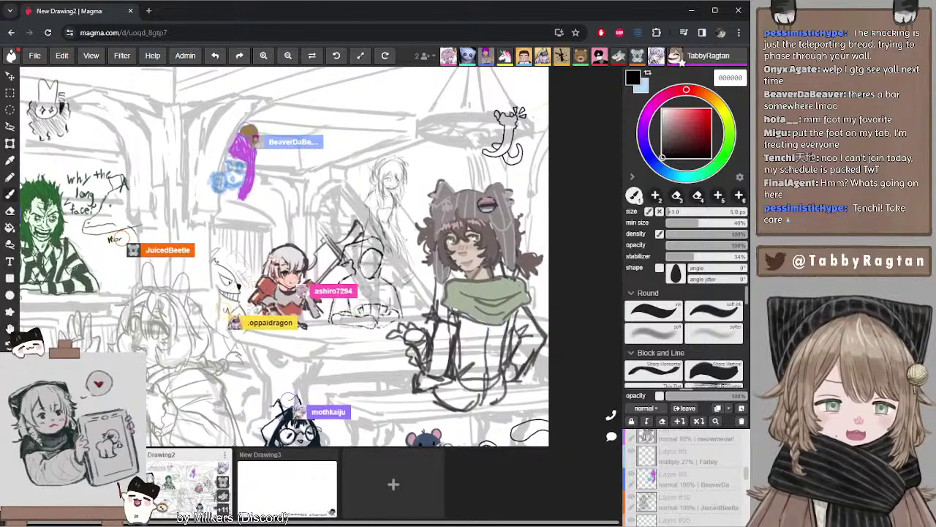
- Examine the long-haired girl sketched on the staircase behind the character in the striped cat-eared hat
{"action": "scroll", "coordinate": [416, 173], "scroll_direction": "up", "scroll_amount": 5}
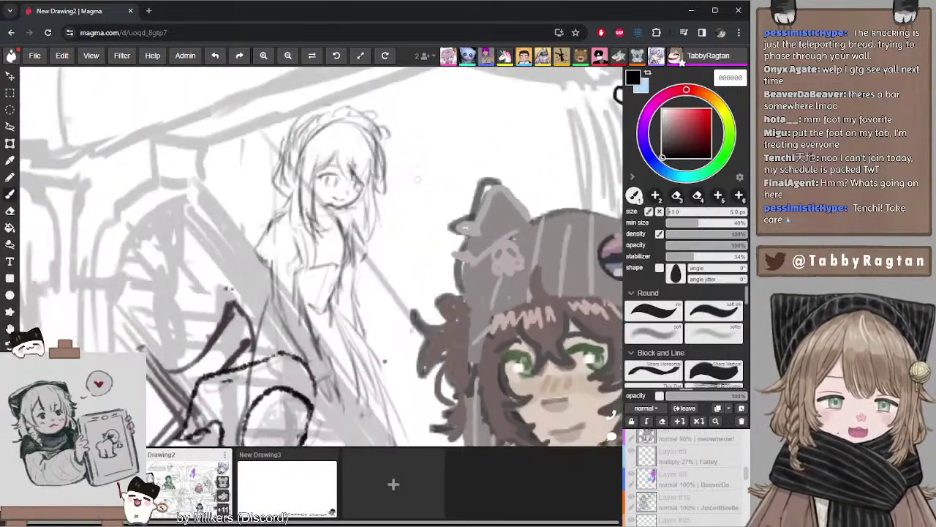
{"action": "scroll", "coordinate": [417, 178], "scroll_direction": "up", "scroll_amount": 1}
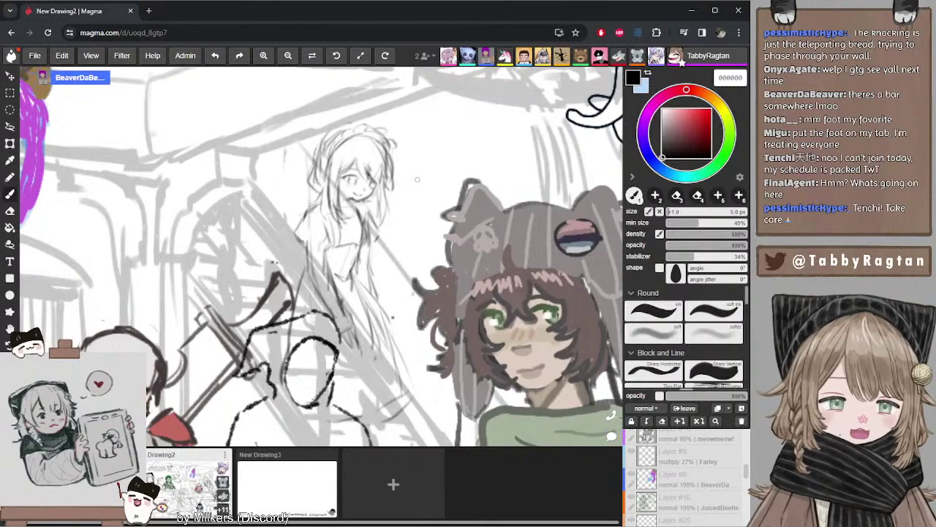
{"action": "scroll", "coordinate": [417, 178], "scroll_direction": "down", "scroll_amount": 6}
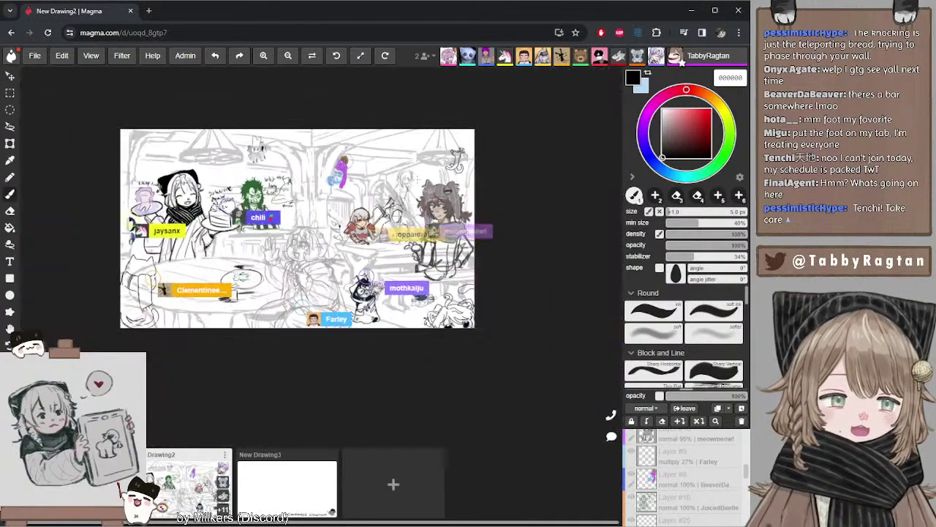
{"action": "scroll", "coordinate": [417, 179], "scroll_direction": "up", "scroll_amount": 5}
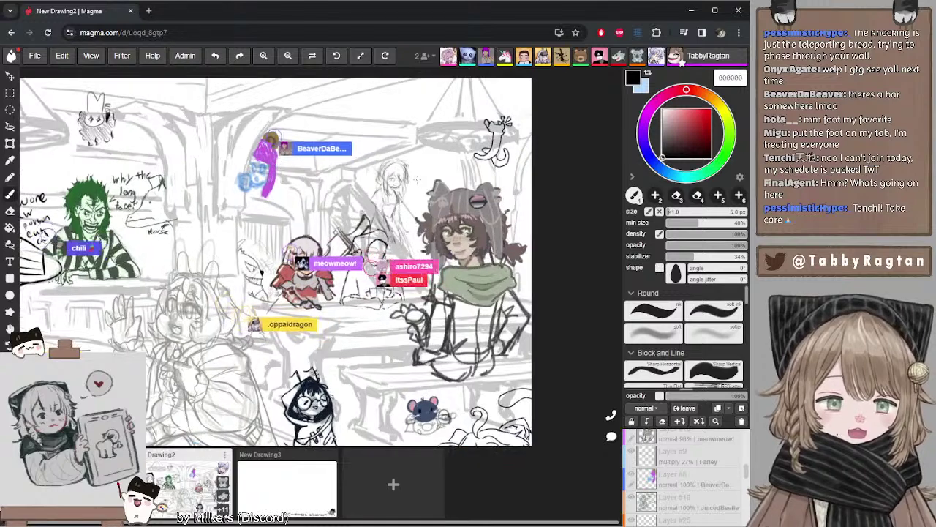
- Refine the inked lines of the girl's cloak and raised arm around the cake plate by erasing and redrawing
{"action": "key", "text": "space"}
{"action": "mouse_move", "coordinate": [54, 232]}
{"action": "left_mouse_down"}
{"action": "mouse_move", "coordinate": [183, 218]}
{"action": "mouse_move", "coordinate": [282, 228]}
{"action": "left_mouse_up"}
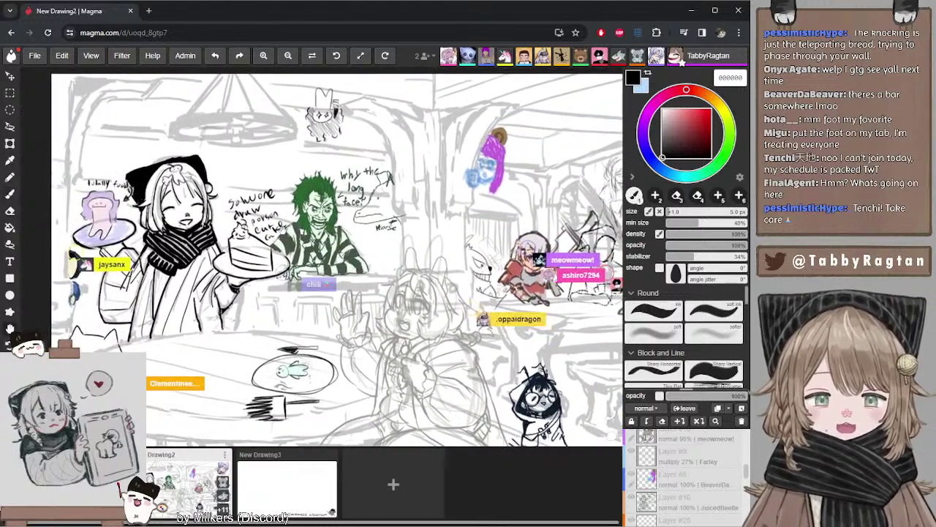
{"action": "scroll", "coordinate": [417, 179], "scroll_direction": "left", "scroll_amount": 2}
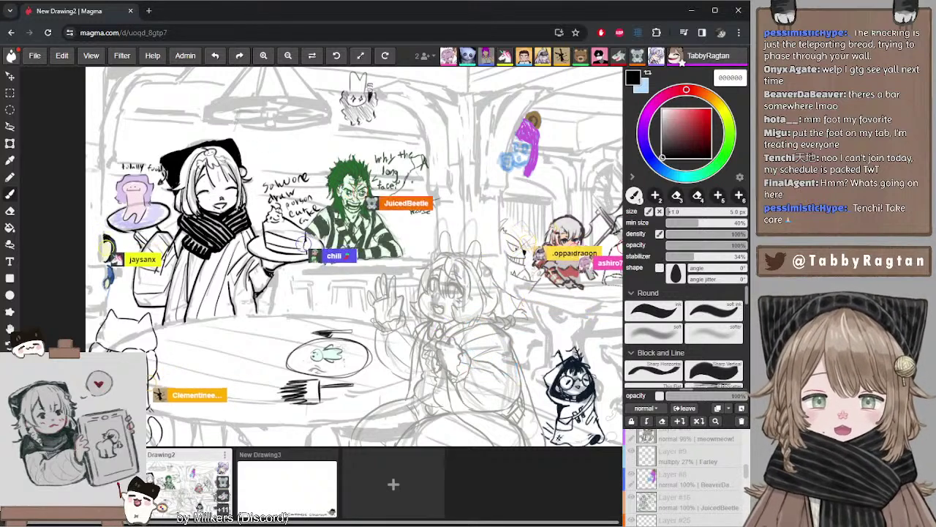
{"action": "key", "text": "e"}
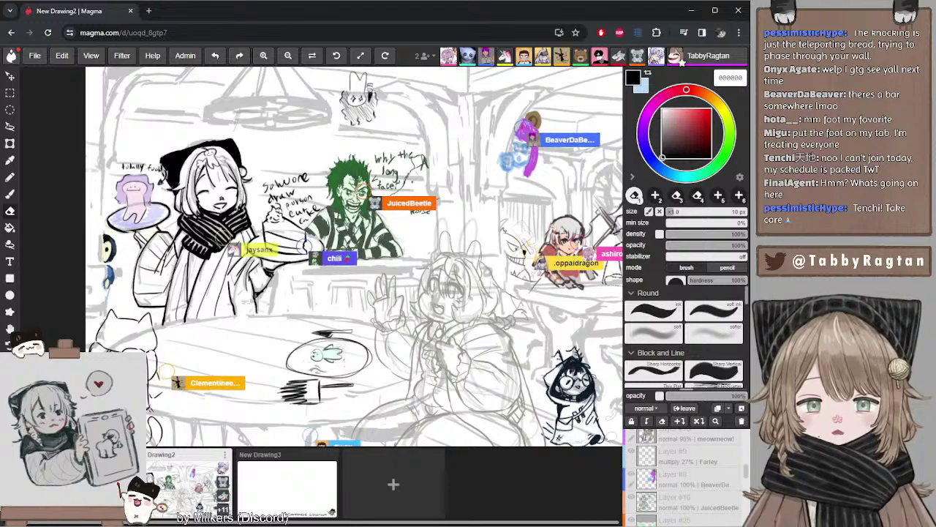
{"action": "key", "text": "b"}
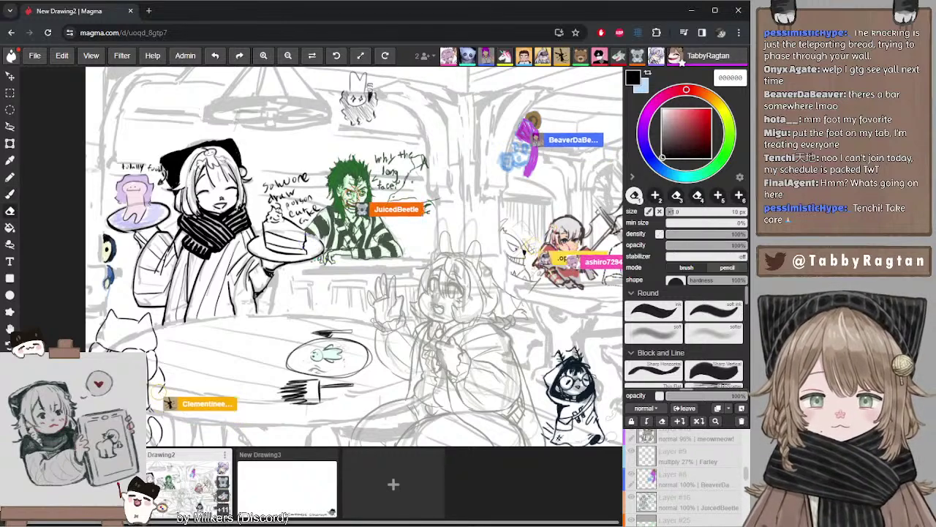
{"action": "key", "text": "b"}
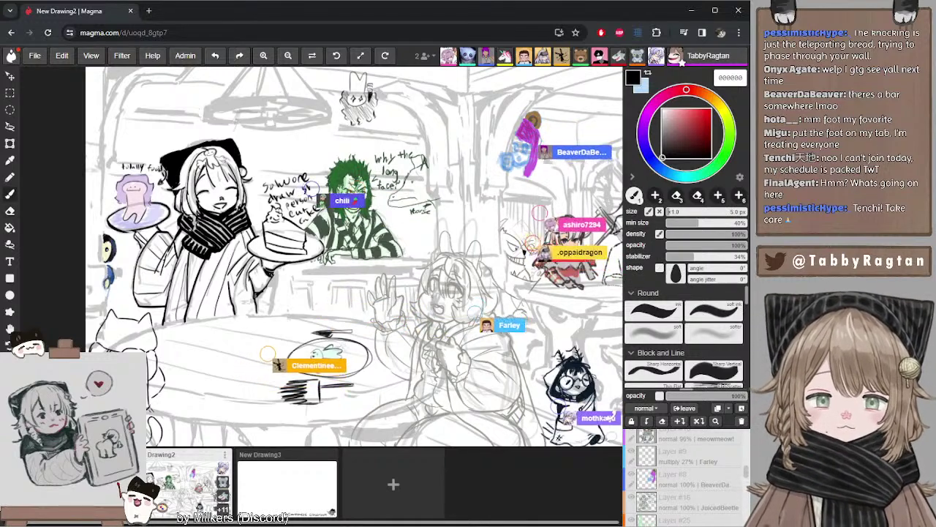
{"action": "key", "text": "e"}
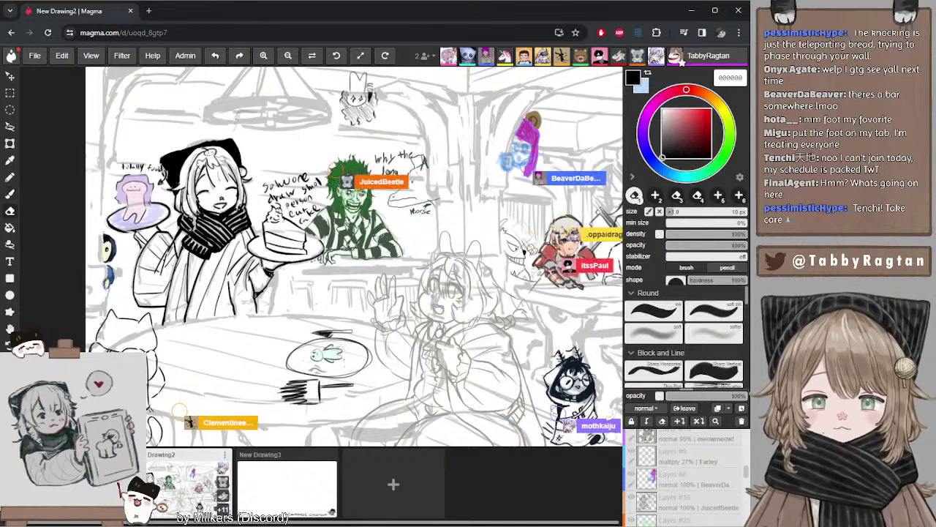
{"action": "key", "text": "b"}
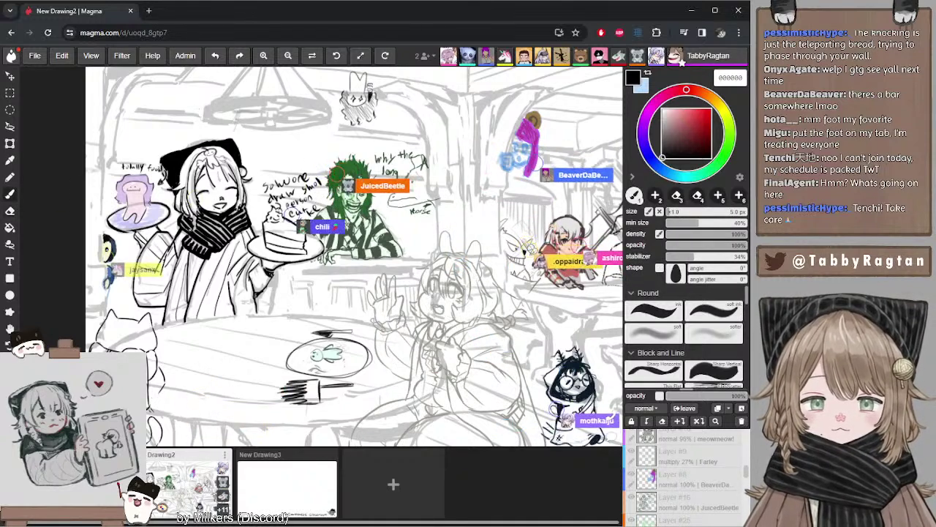
{"action": "scroll", "coordinate": [354, 256], "scroll_direction": "down", "scroll_amount": 1}
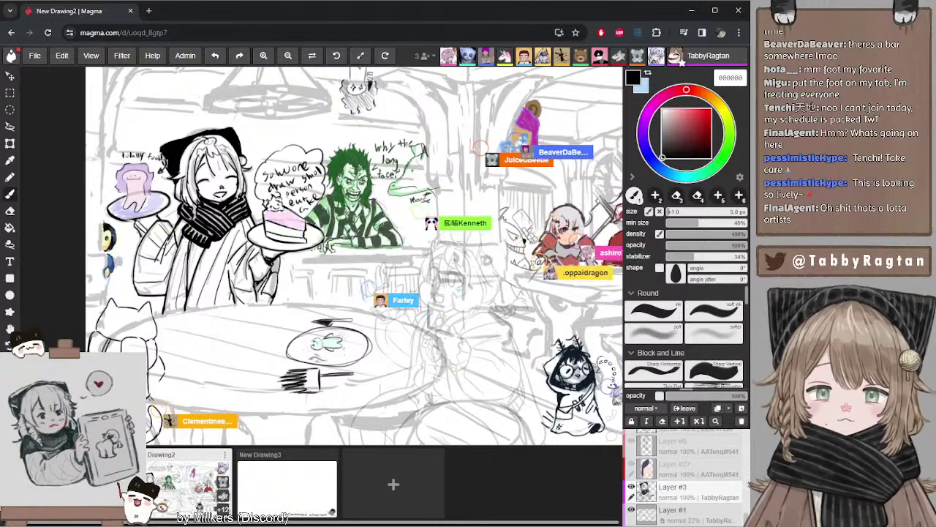
- Examine the handwritten thought bubble above the coloured cake slice and the green-haired man beside it
{"action": "left_click_drag", "start_coordinate": [354, 255], "coordinate": [351, 278]}
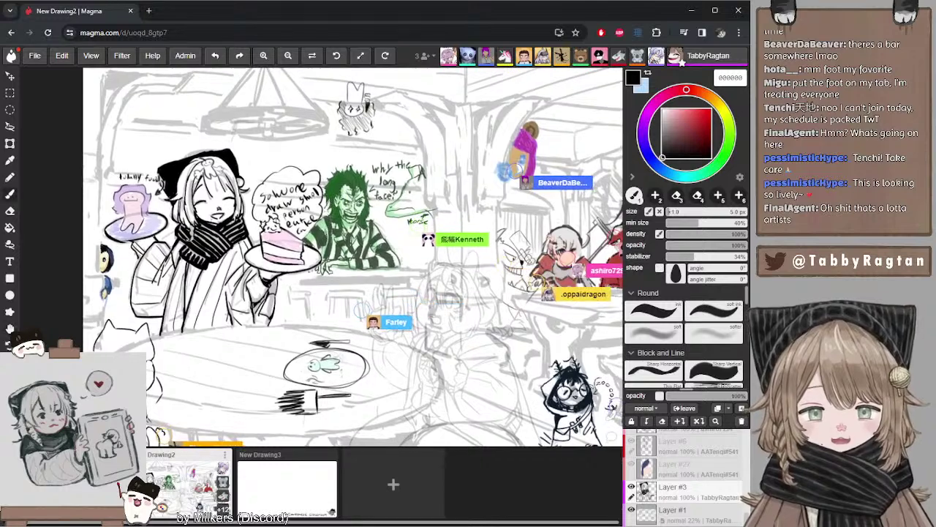
{"action": "scroll", "coordinate": [312, 189], "scroll_direction": "up", "scroll_amount": 5}
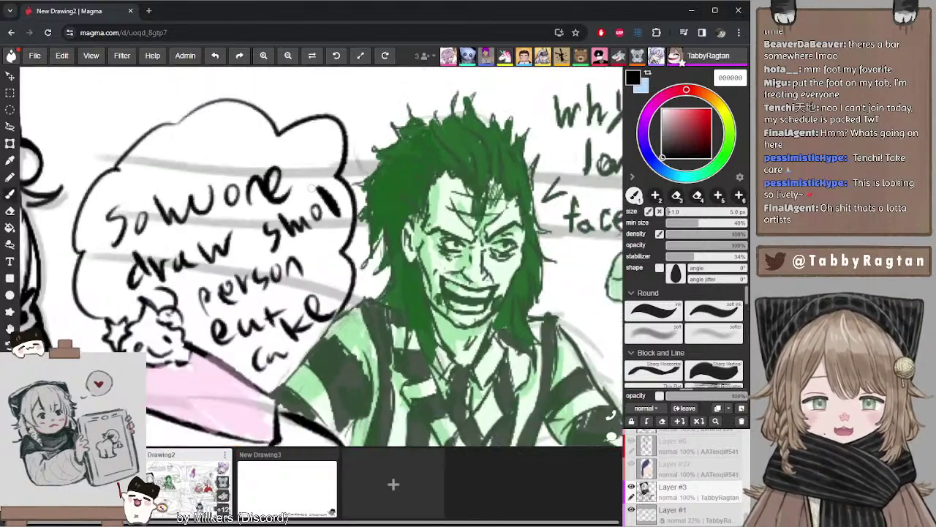
{"action": "scroll", "coordinate": [322, 189], "scroll_direction": "down", "scroll_amount": 1}
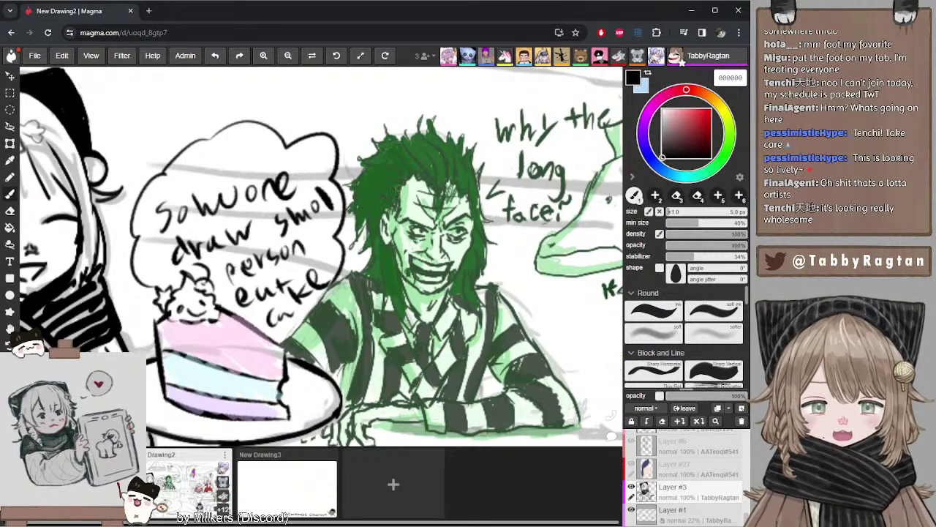
- Refine the girl's inked outlines by alternately erasing stray strokes with the 10 px eraser and redrawing them with the 5 px brush
{"action": "scroll", "coordinate": [397, 191], "scroll_direction": "down", "scroll_amount": 6}
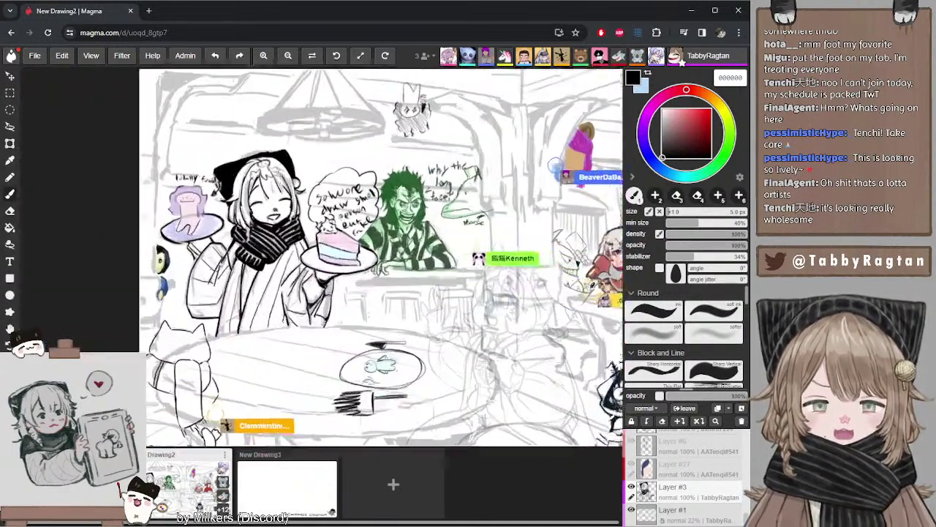
{"action": "scroll", "coordinate": [401, 185], "scroll_direction": "up", "scroll_amount": 2}
{"action": "key", "text": "e"}
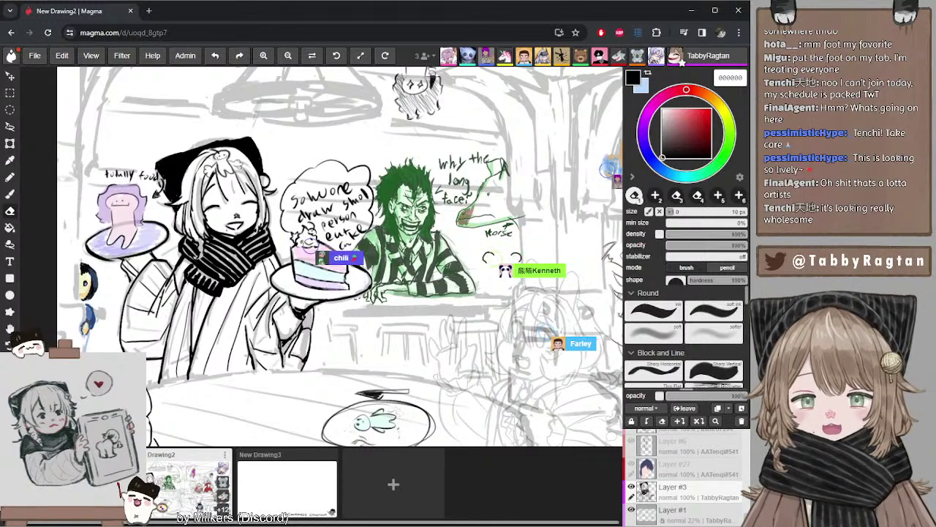
{"action": "key", "text": "b"}
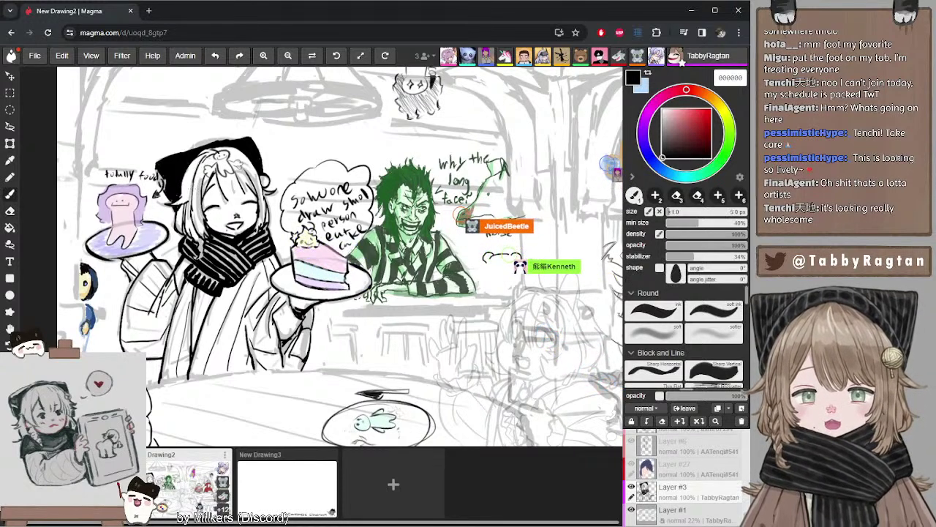
{"action": "key", "text": "e"}
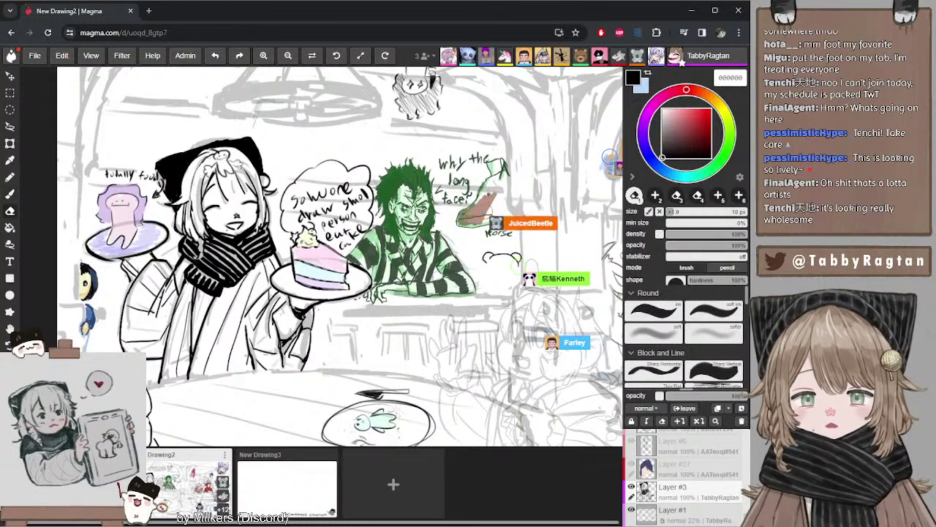
{"action": "key", "text": "b"}
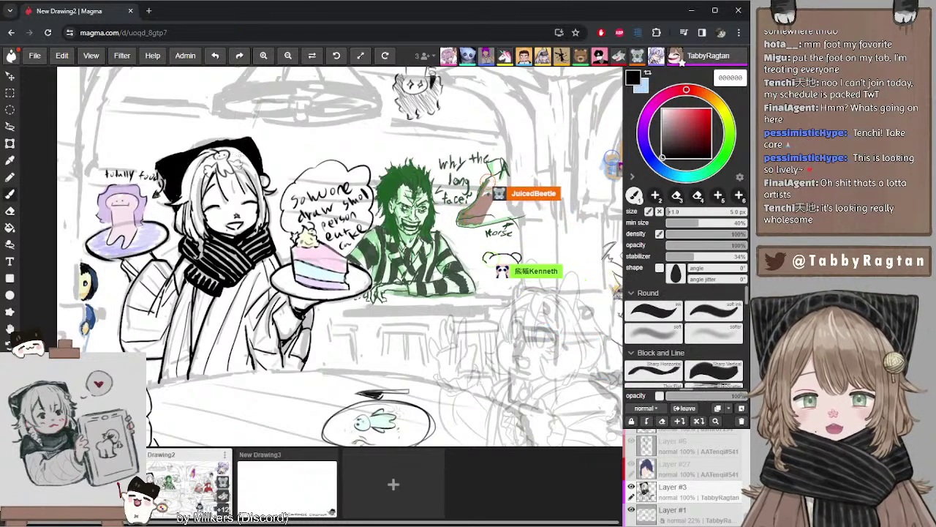
{"action": "key", "text": "e"}
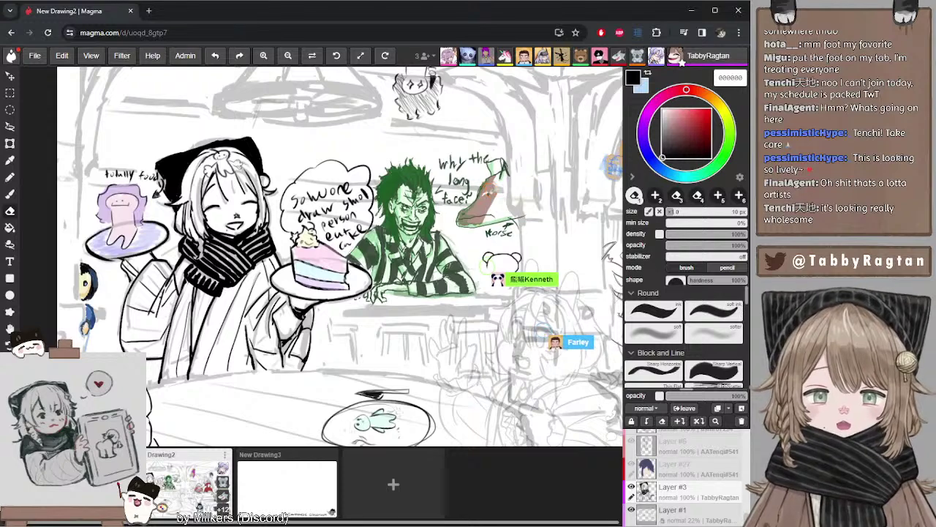
{"action": "left_click_drag", "start_coordinate": [277, 201], "coordinate": [280, 171]}
{"action": "key", "text": "b"}
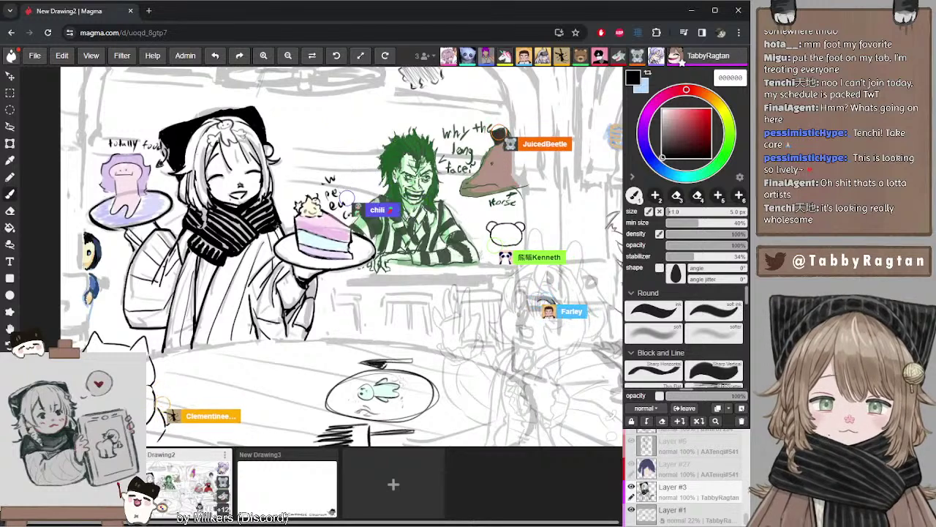
- Set the eraser size to 3.5 px and clean up the fine details of the girl's line art
{"action": "key", "text": "e"}
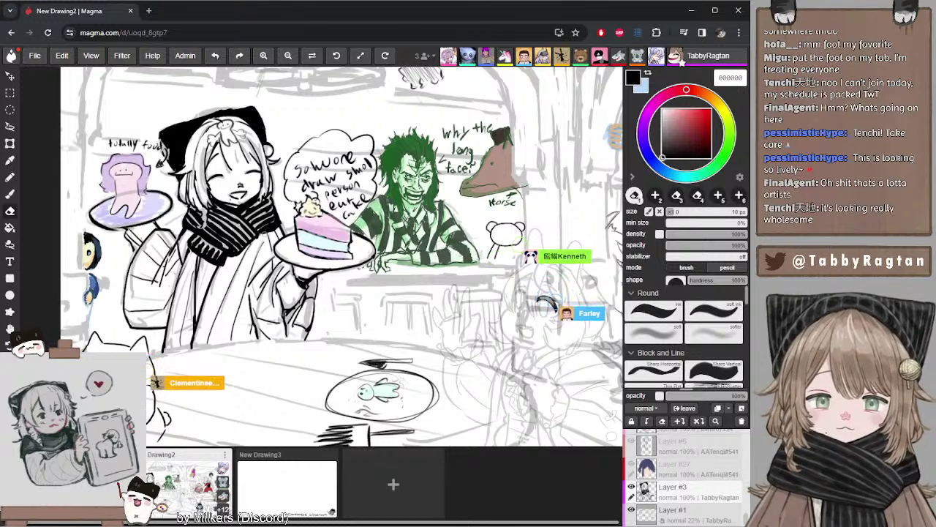
{"action": "key", "text": "["}
{"action": "key", "text": "["}
{"action": "key", "text": "["}
{"action": "key", "text": "["}
{"action": "key", "text": "["}
{"action": "key", "text": "["}
{"action": "key", "text": "["}
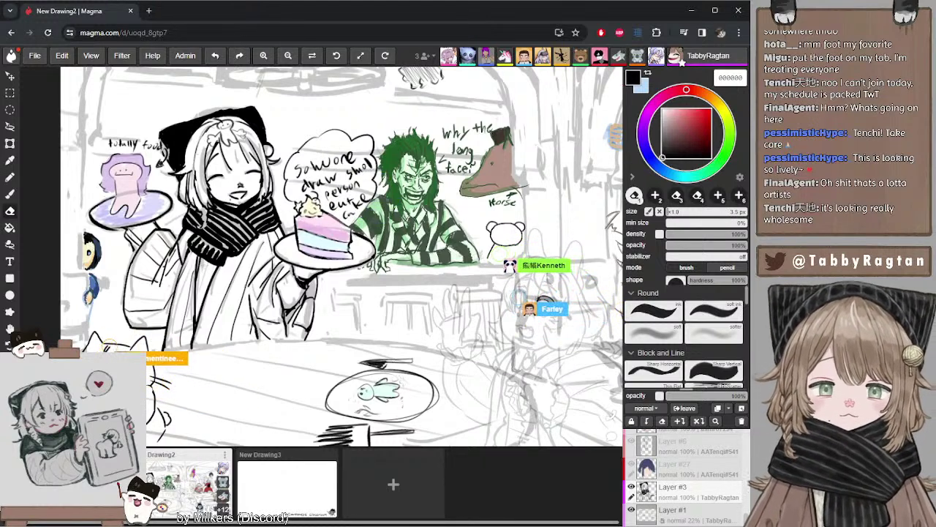
{"action": "key", "text": "b"}
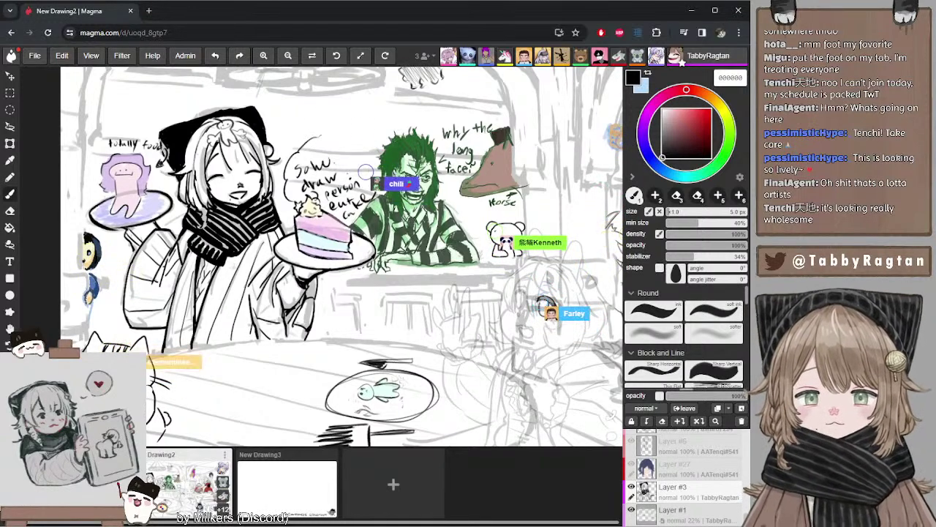
- Touch up the girl's cloak folds and the sleeve beneath the cake plate by erasing and re-inking the lines
{"action": "left_click_drag", "start_coordinate": [248, 230], "coordinate": [279, 237]}
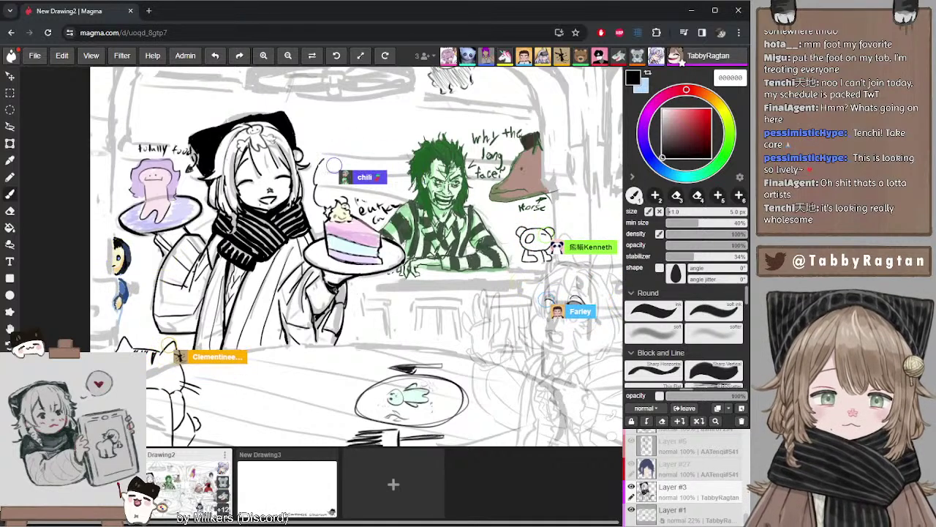
{"action": "key", "text": "e"}
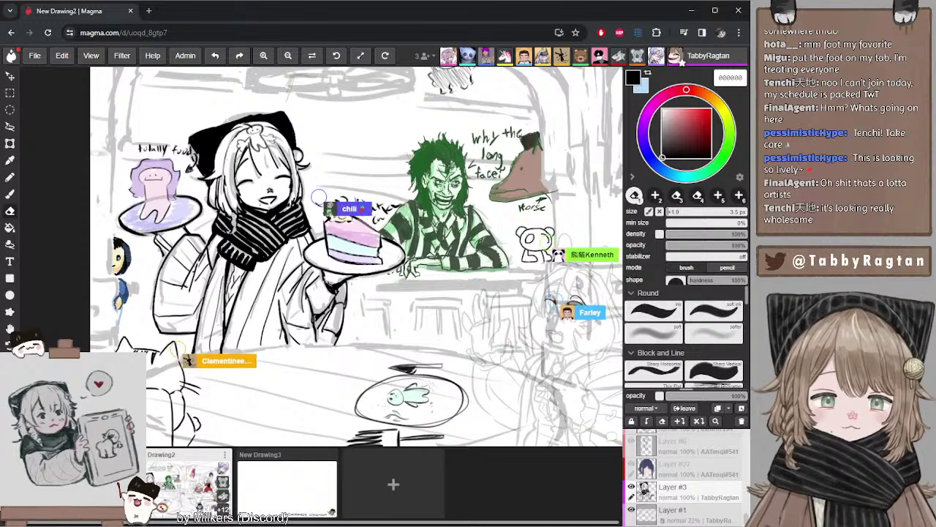
{"action": "key", "text": "b"}
{"action": "left_click_drag", "start_coordinate": [368, 281], "coordinate": [383, 265]}
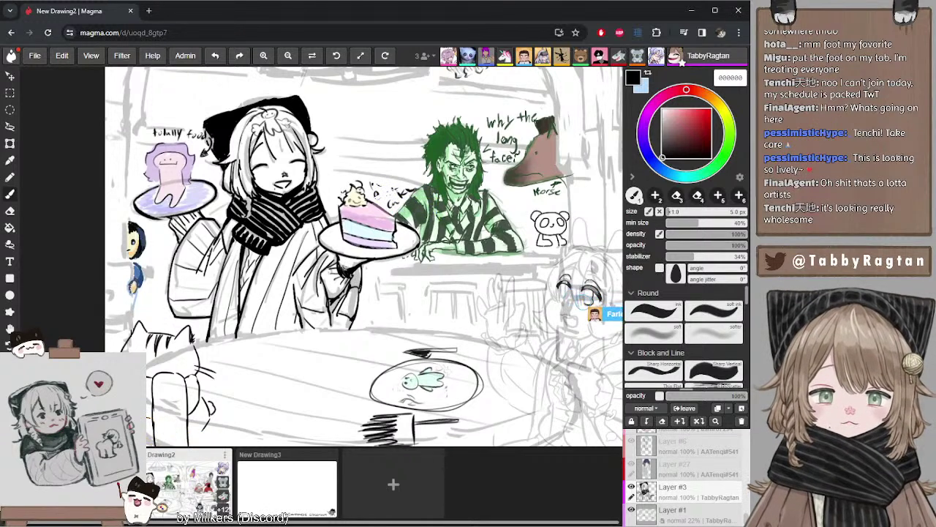
{"action": "key", "text": "e"}
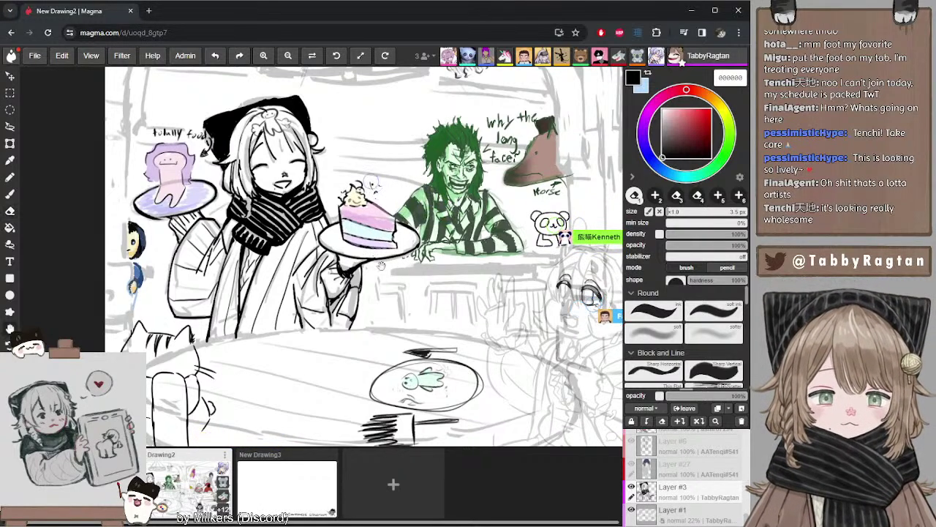
{"action": "mouse_move", "coordinate": [381, 265]}
{"action": "left_mouse_down"}
{"action": "mouse_move", "coordinate": [394, 267]}
{"action": "mouse_move", "coordinate": [370, 298]}
{"action": "left_mouse_up"}
{"action": "key", "text": "b"}
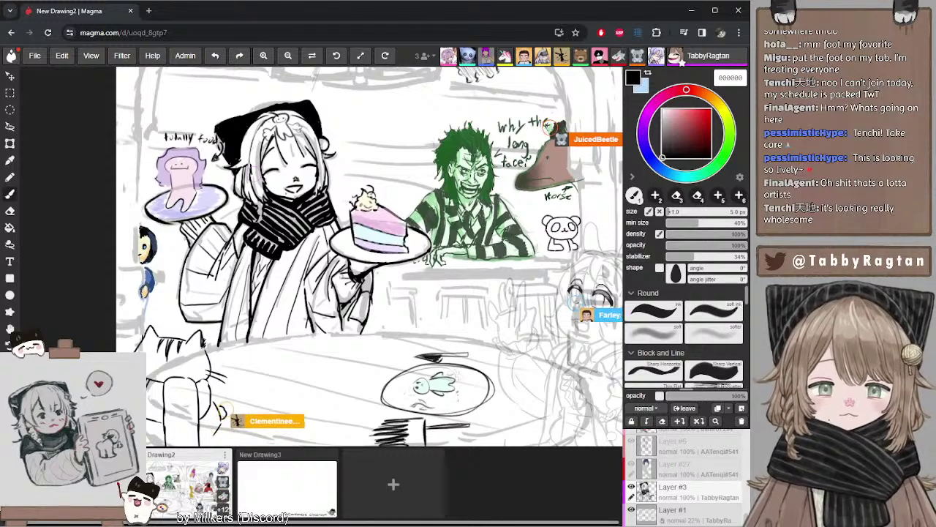
- Add a new layer between the faint tavern sketch and the girl's line art, and choose the pale cream colour f7f1e2
{"action": "scroll", "coordinate": [407, 106], "scroll_direction": "down", "scroll_amount": 5}
{"action": "scroll", "coordinate": [406, 106], "scroll_direction": "up", "scroll_amount": 5}
{"action": "scroll", "coordinate": [406, 106], "scroll_direction": "down", "scroll_amount": 3}
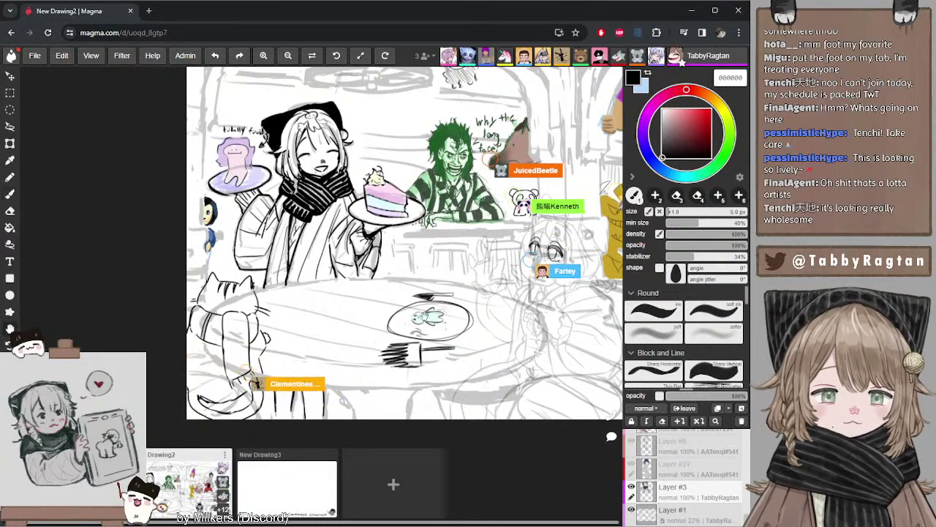
{"action": "left_click_drag", "start_coordinate": [405, 243], "coordinate": [393, 252]}
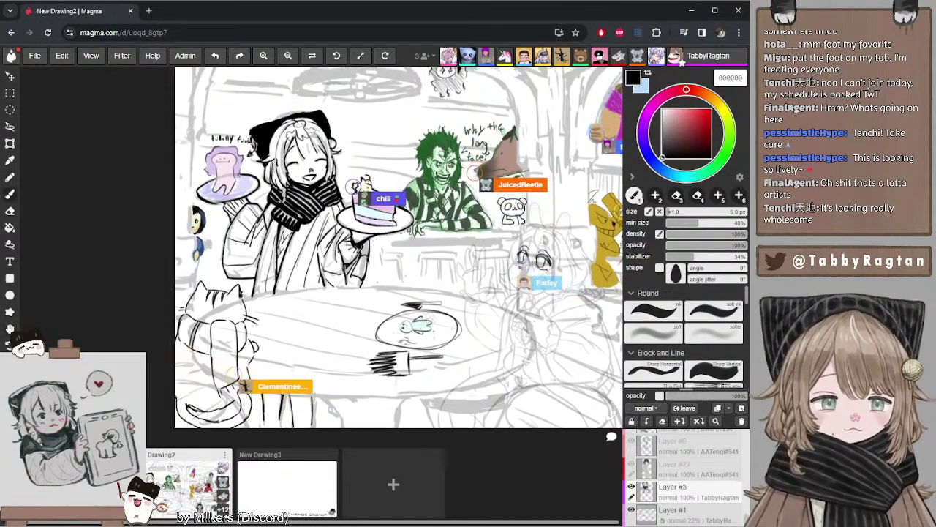
{"action": "left_click", "coordinate": [713, 514]}
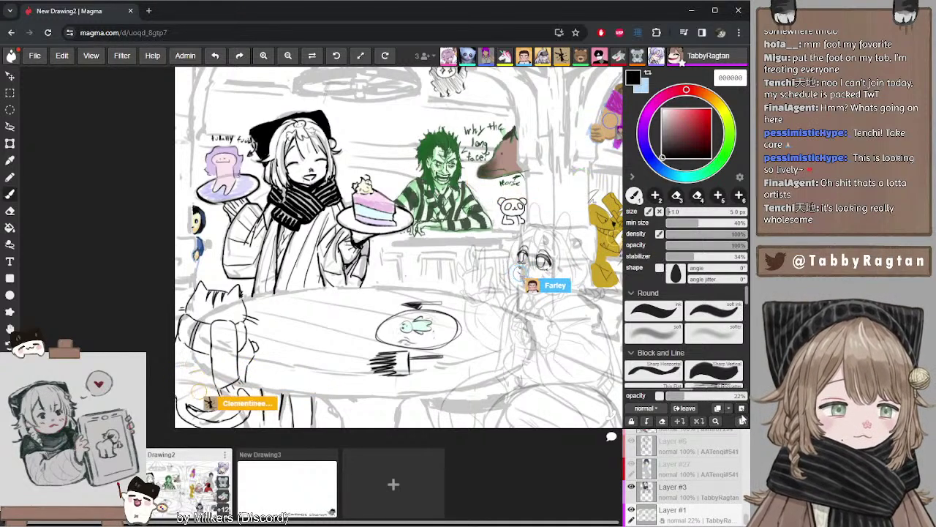
{"action": "left_click", "coordinate": [742, 408]}
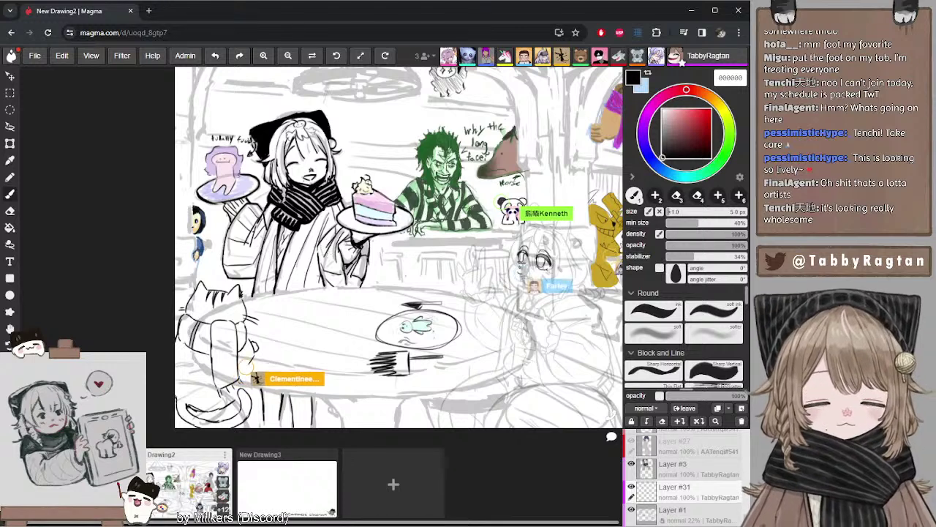
{"action": "left_click", "coordinate": [718, 103]}
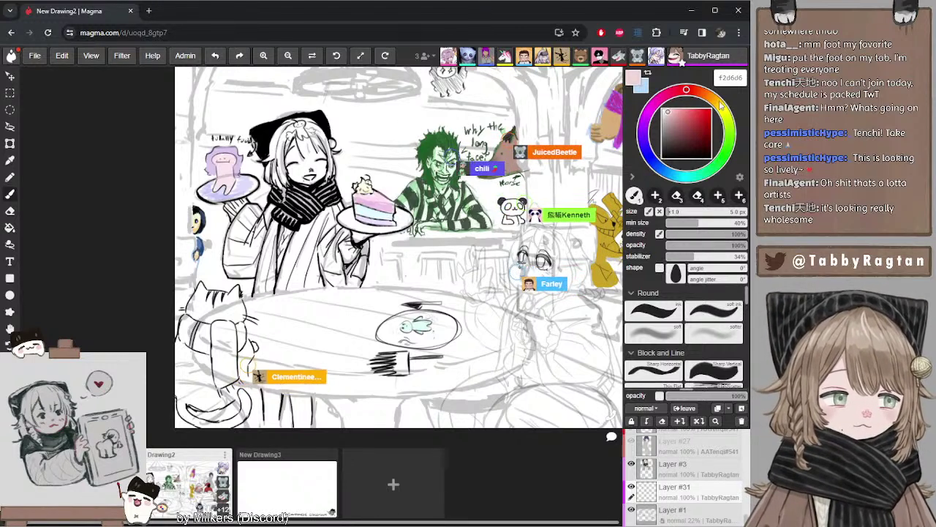
{"action": "left_click", "coordinate": [667, 111]}
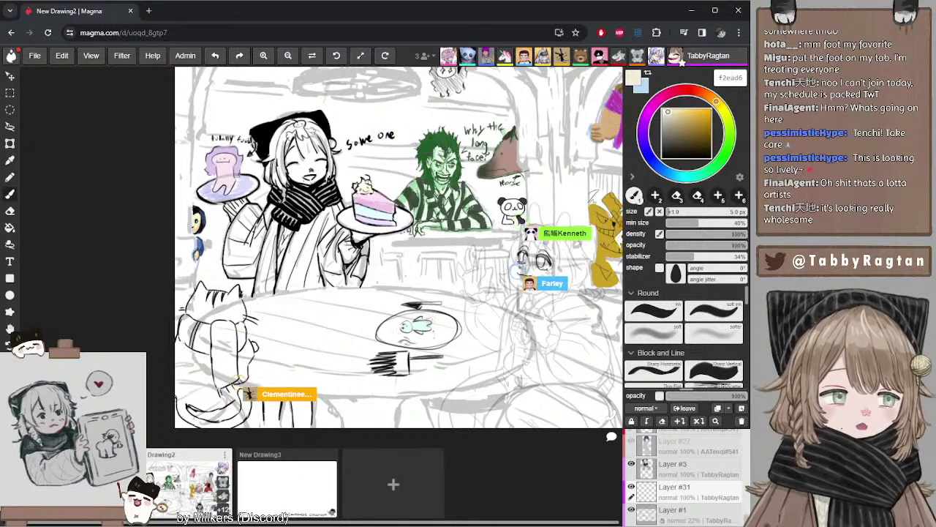
{"action": "left_click", "coordinate": [667, 112]}
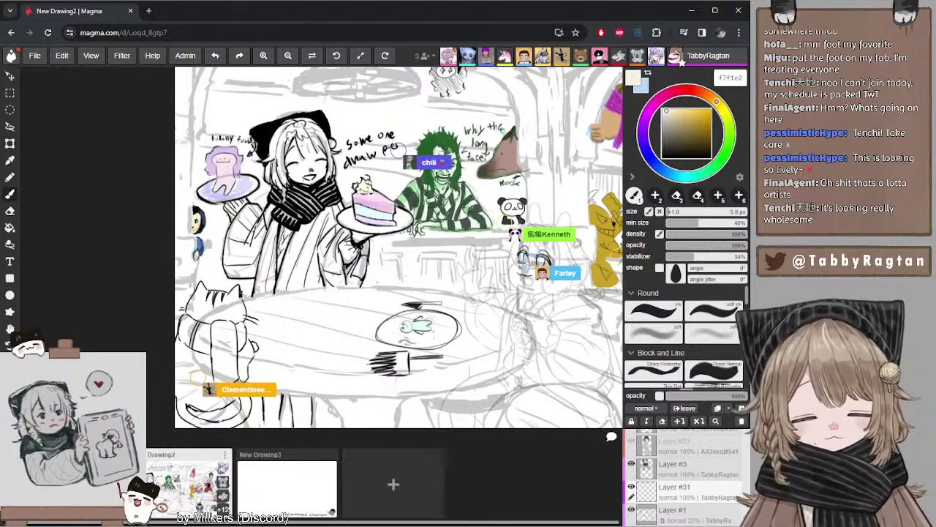
- Paint the cream base under the girl's hair, coat and legs, using brush sizes of 14 px and 35 px
{"action": "left_click_drag", "start_coordinate": [670, 211], "coordinate": [707, 211]}
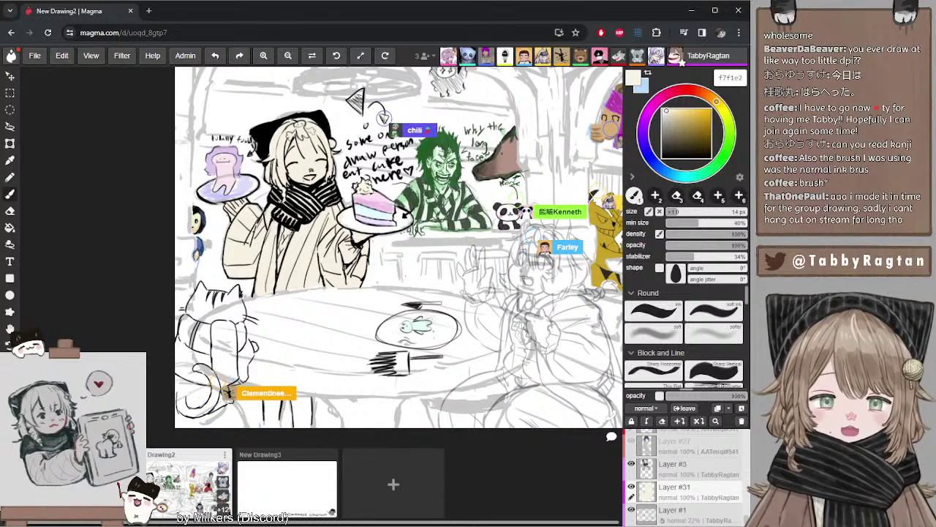
{"action": "key", "text": "]"}
{"action": "key", "text": "]"}
{"action": "key", "text": "]"}
{"action": "key", "text": "]"}
{"action": "key", "text": "]"}
{"action": "key", "text": "]"}
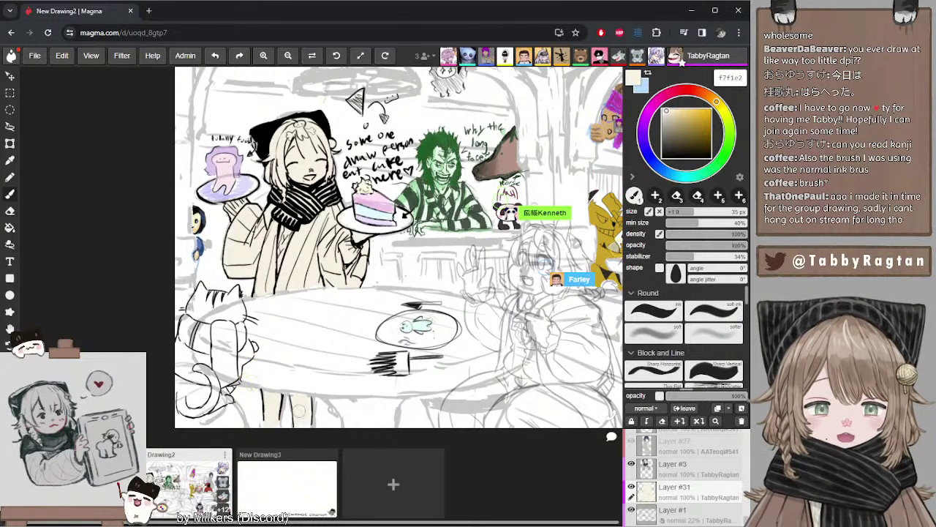
{"action": "key", "text": "e"}
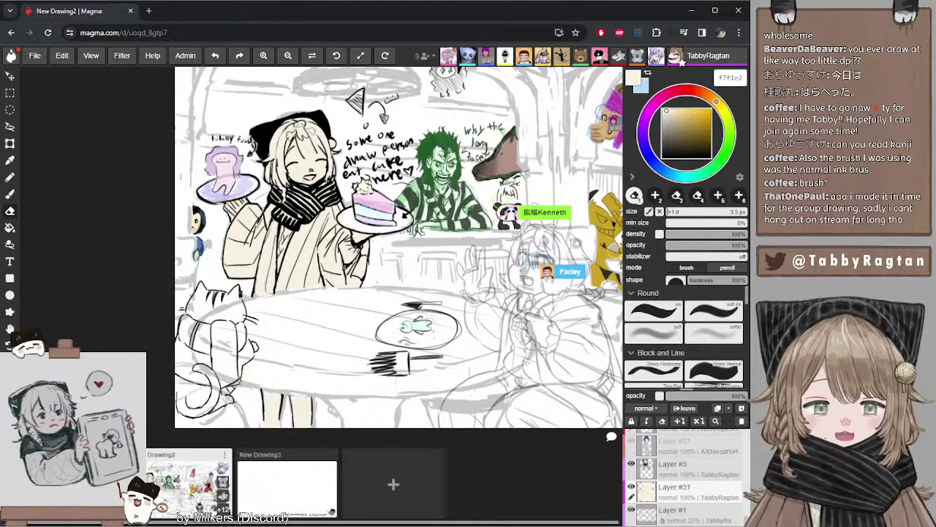
{"action": "key", "text": "b"}
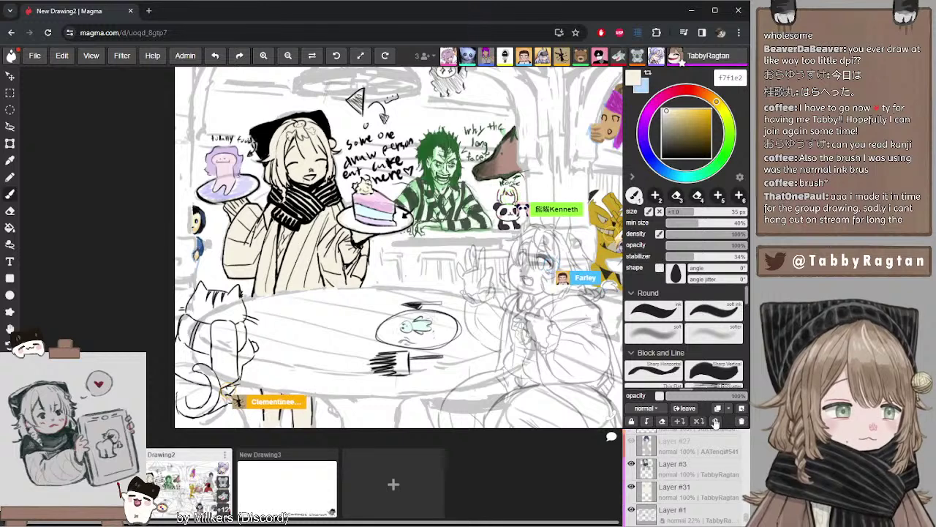
{"action": "left_click", "coordinate": [646, 422]}
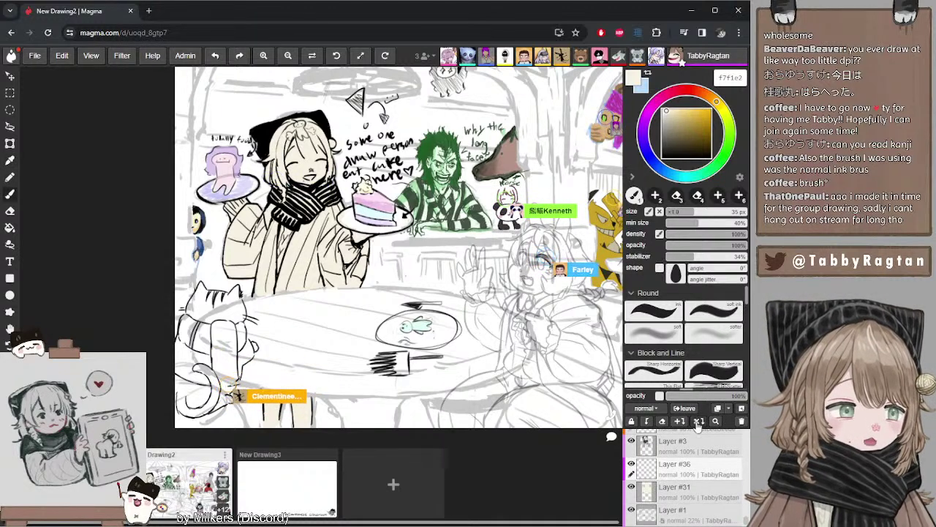
{"action": "left_click", "coordinate": [699, 423]}
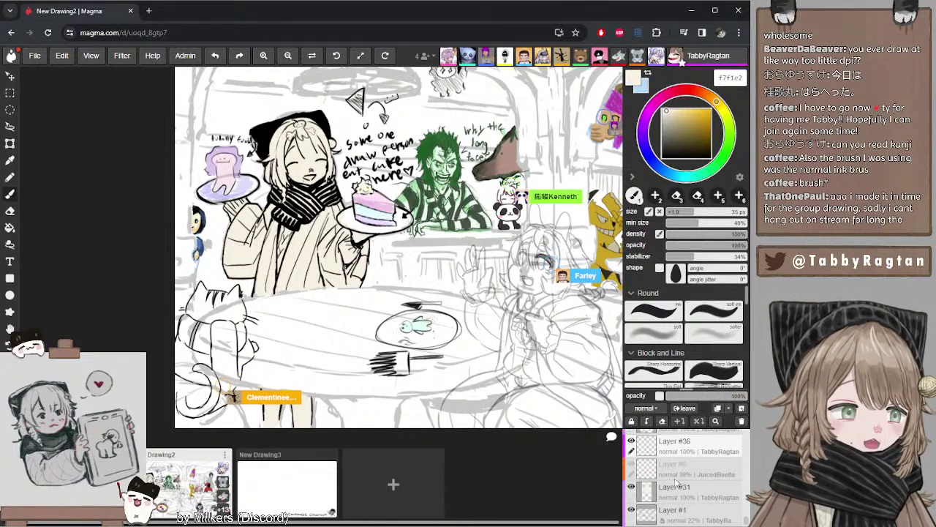
{"action": "key", "text": "ctrl+z"}
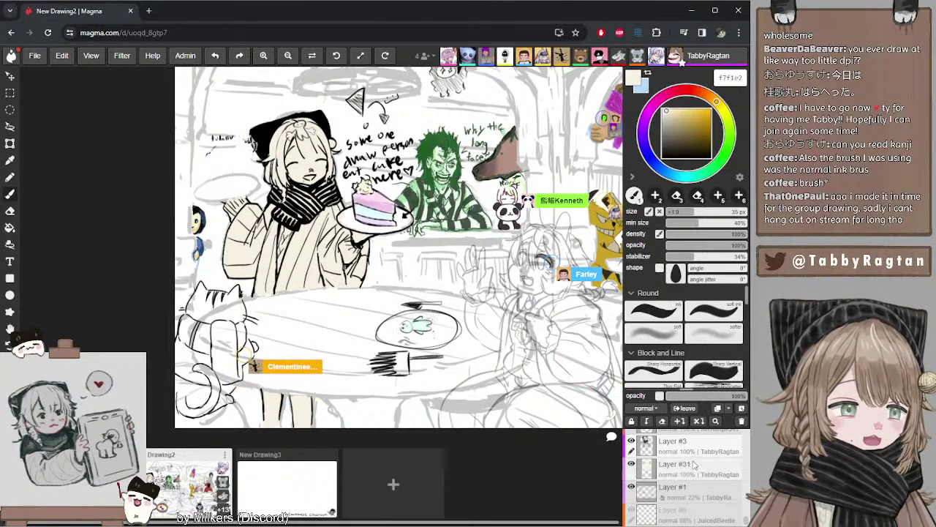
- Add a new layer above the girl's cream base layer and clip it to that base
{"action": "left_click", "coordinate": [693, 464]}
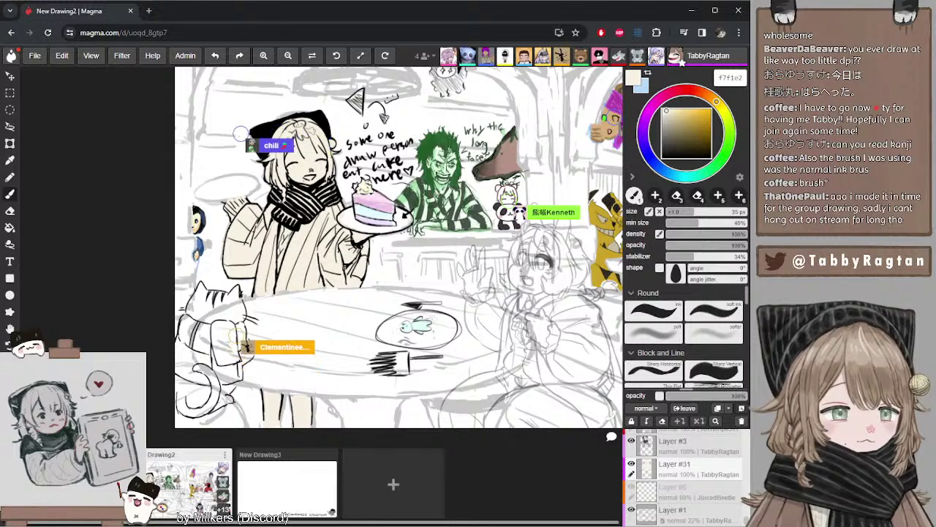
{"action": "left_click", "coordinate": [742, 409]}
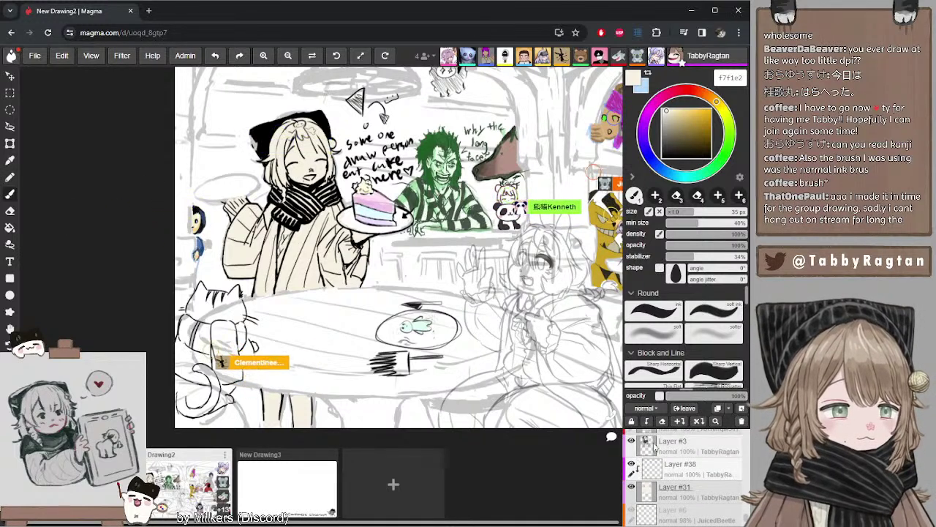
{"action": "left_click", "coordinate": [647, 421]}
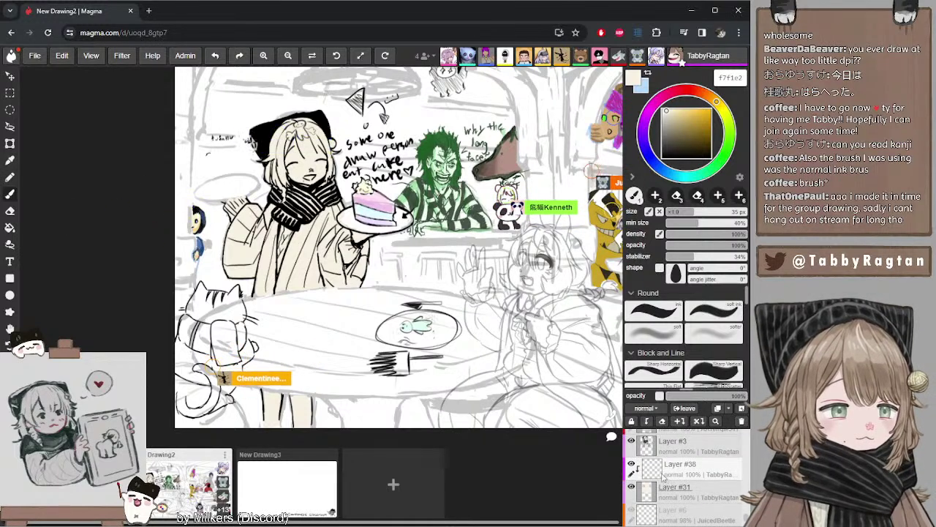
- Shift the paint hue towards orange and choose the muted brown a49075
{"action": "left_click", "coordinate": [679, 120]}
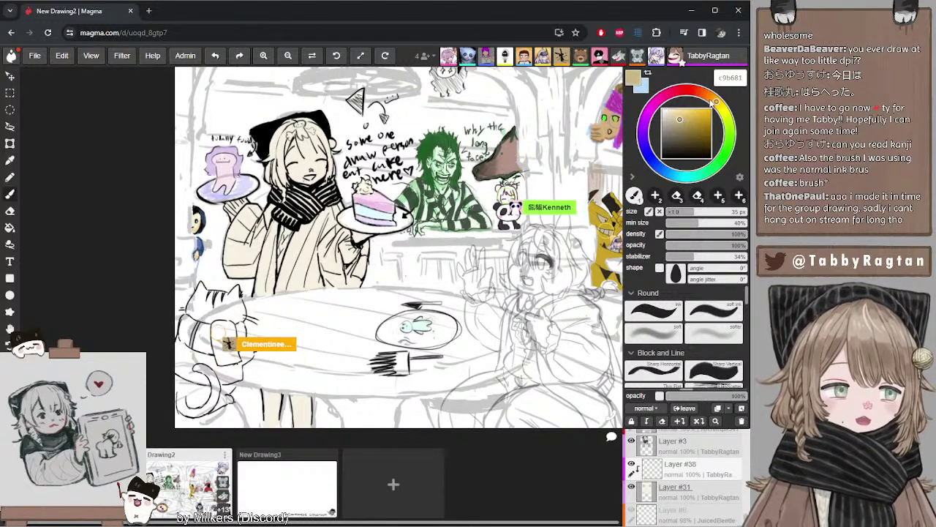
{"action": "left_click", "coordinate": [711, 97]}
{"action": "left_click", "coordinate": [675, 125]}
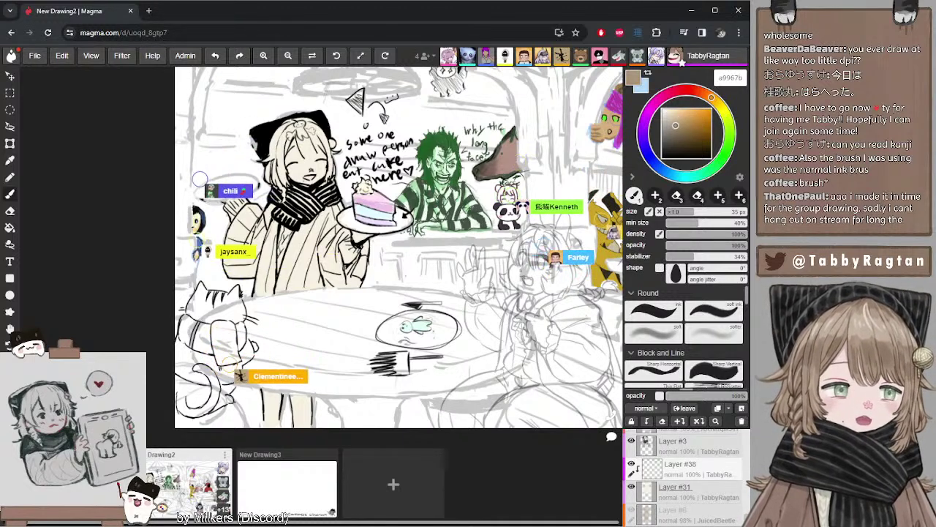
{"action": "left_click", "coordinate": [676, 127]}
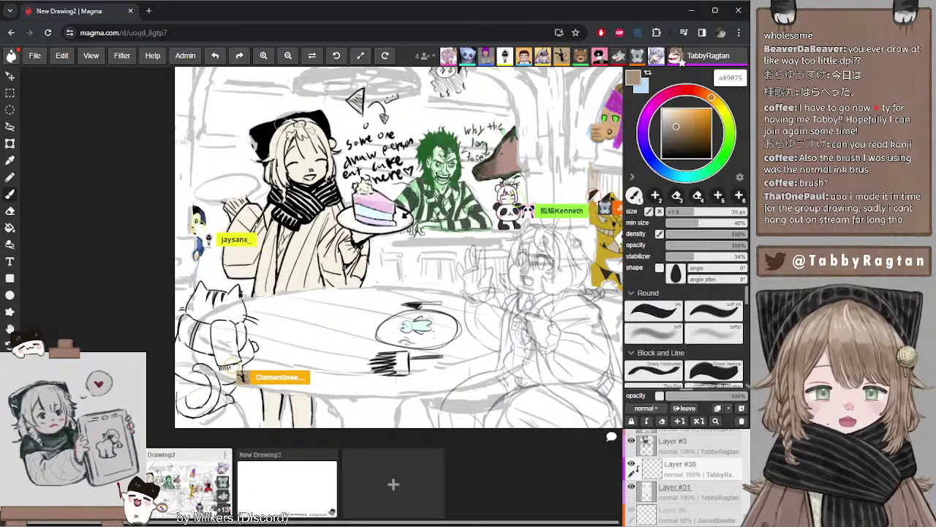
- Paint the girl's hair brown a49075 on the clipped layer with a 35 px brush, and tidy its edges
{"action": "mouse_move", "coordinate": [271, 126]}
{"action": "left_mouse_down"}
{"action": "mouse_move", "coordinate": [282, 156]}
{"action": "mouse_move", "coordinate": [286, 130]}
{"action": "mouse_move", "coordinate": [291, 151]}
{"action": "left_mouse_up"}
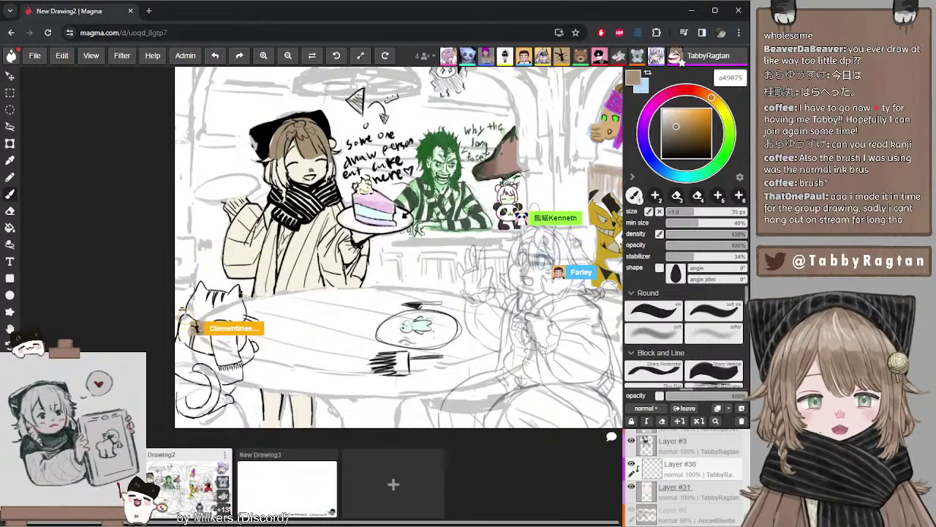
{"action": "key", "text": "e"}
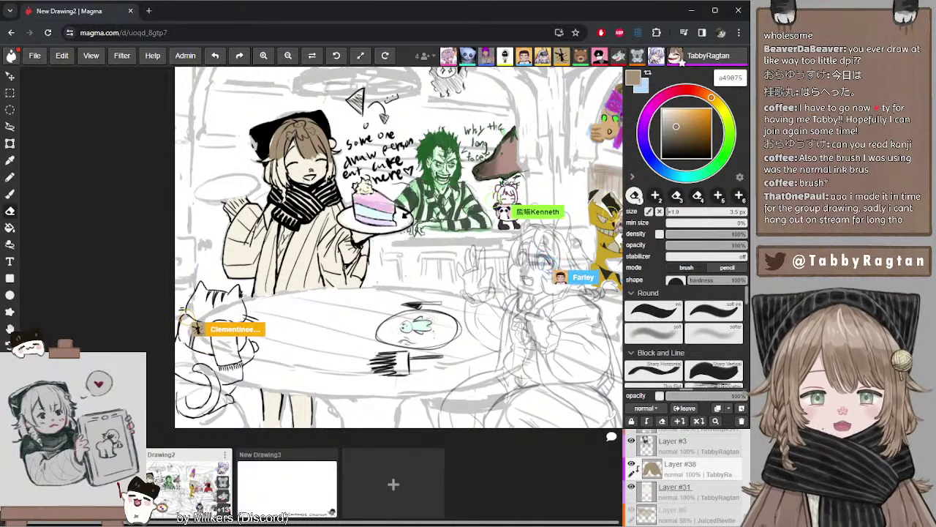
{"action": "key", "text": "b"}
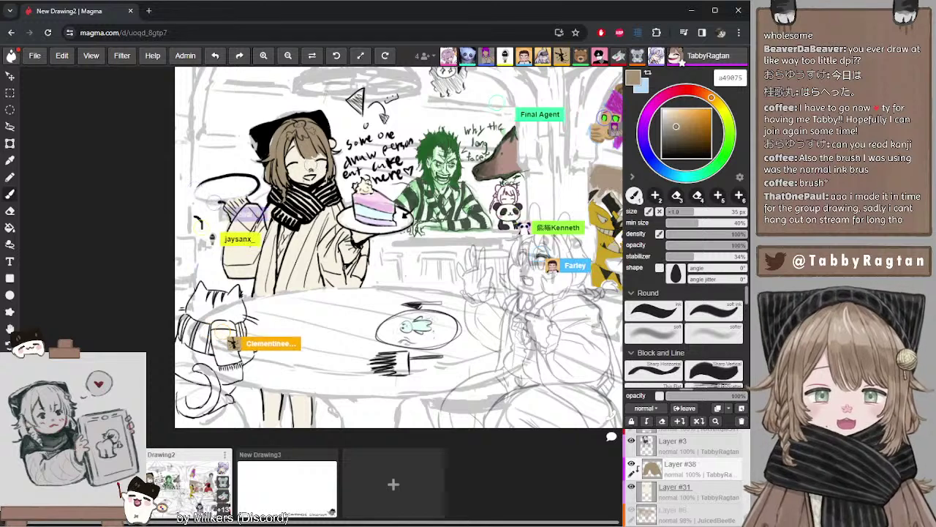
- Touch up the girl's base on Layer #31 with cream f7f1e2, and return to Layer #38 with the hair brown a49075
{"action": "left_click", "coordinate": [677, 487]}
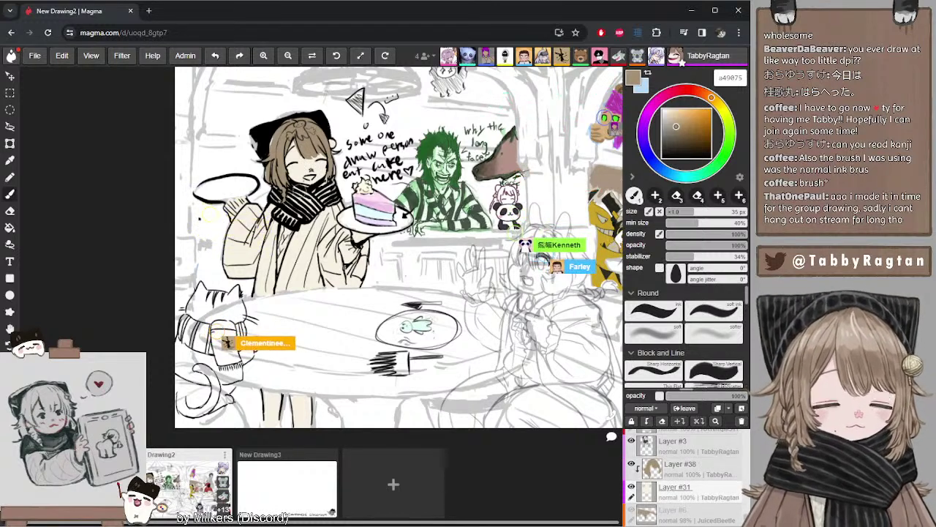
{"action": "left_click", "coordinate": [297, 167], "text": "alt"}
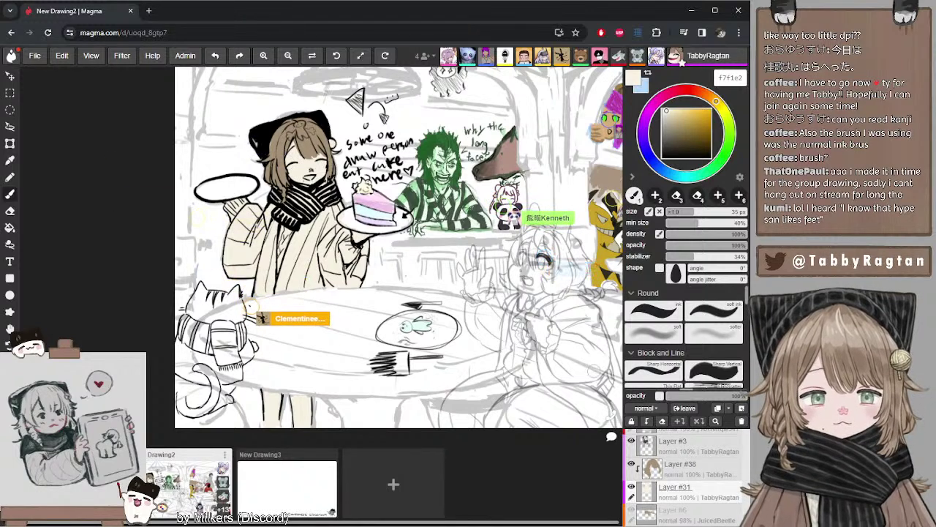
{"action": "left_click", "coordinate": [682, 469]}
{"action": "left_click", "coordinate": [285, 139], "text": "alt"}
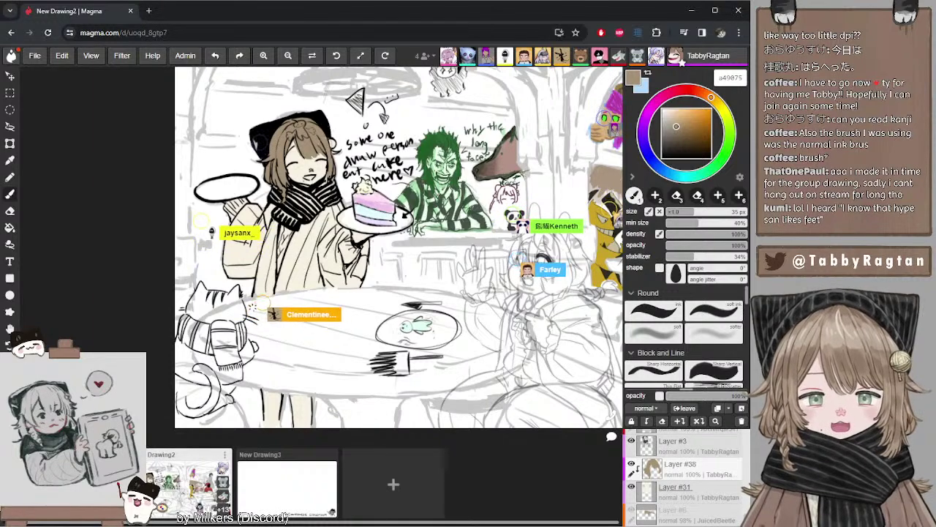
- Paint the round pompom beside the girl's hair brown a49075
{"action": "key", "text": "space"}
{"action": "left_click_drag", "start_coordinate": [312, 145], "coordinate": [315, 167]}
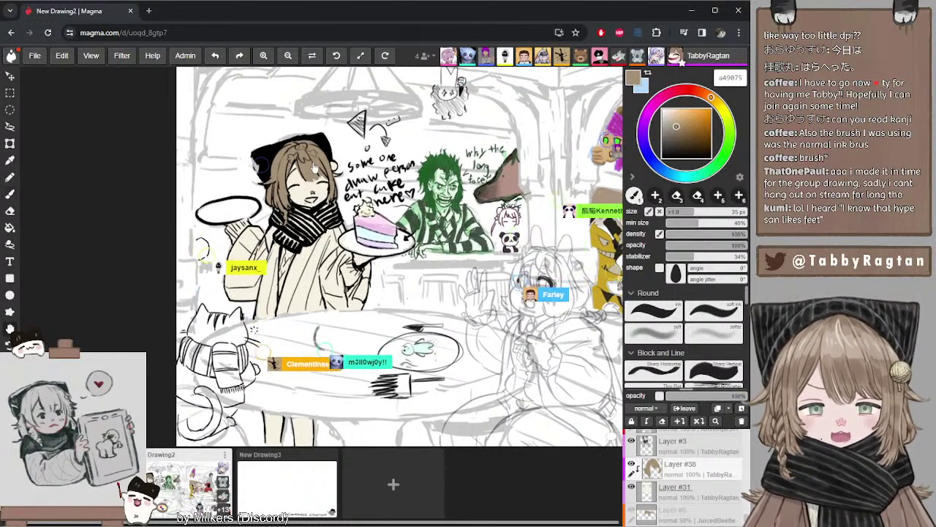
{"action": "scroll", "coordinate": [263, 154], "scroll_direction": "up", "scroll_amount": 5}
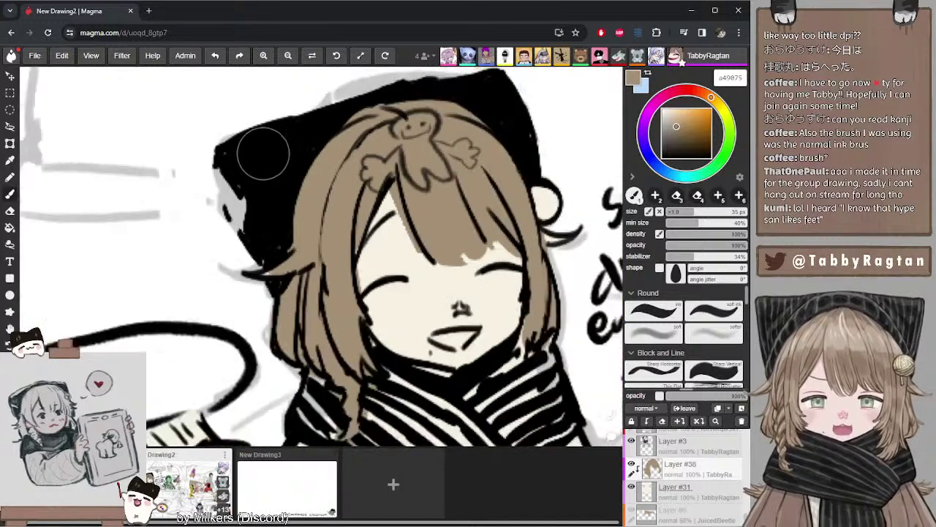
{"action": "scroll", "coordinate": [263, 153], "scroll_direction": "down", "scroll_amount": 1}
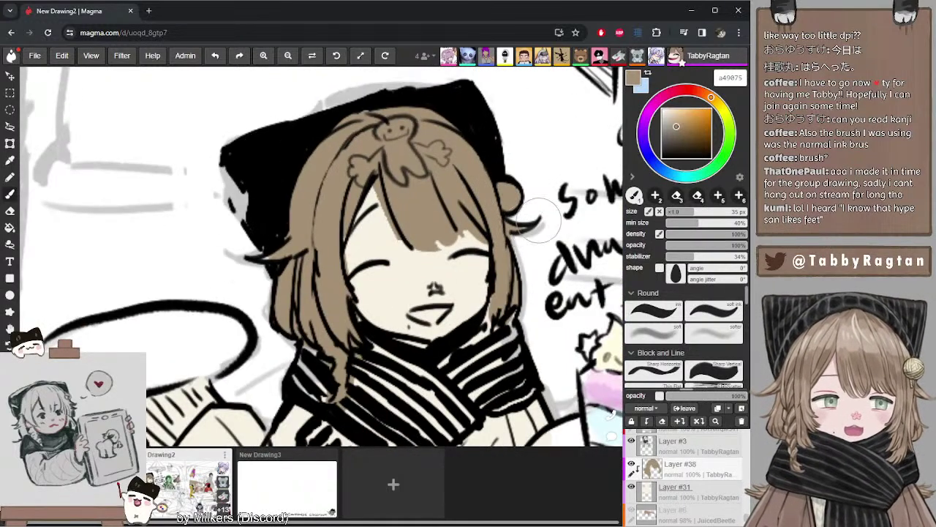
- Fill the light stripes of the girl's scarf with grey 737373
{"action": "scroll", "coordinate": [470, 178], "scroll_direction": "down", "scroll_amount": 8}
{"action": "scroll", "coordinate": [470, 178], "scroll_direction": "up", "scroll_amount": 2}
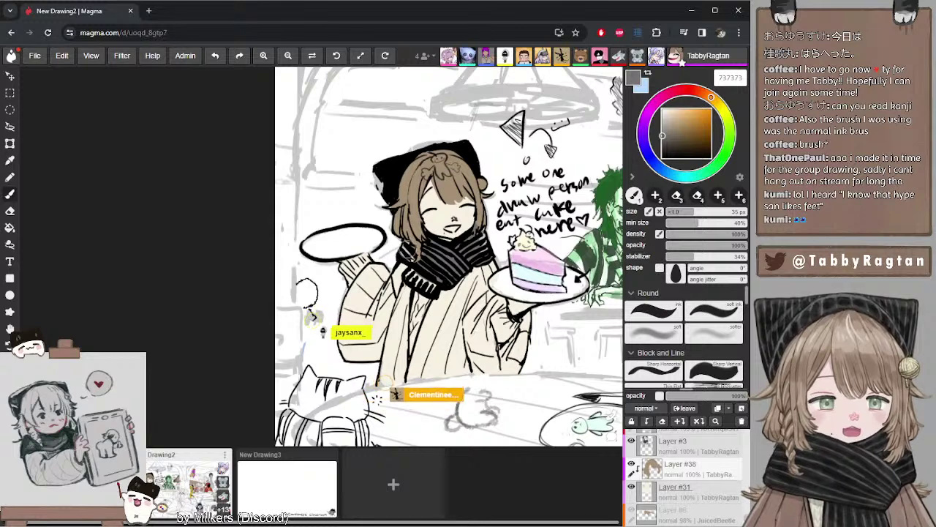
{"action": "left_click_drag", "start_coordinate": [523, 280], "coordinate": [504, 259]}
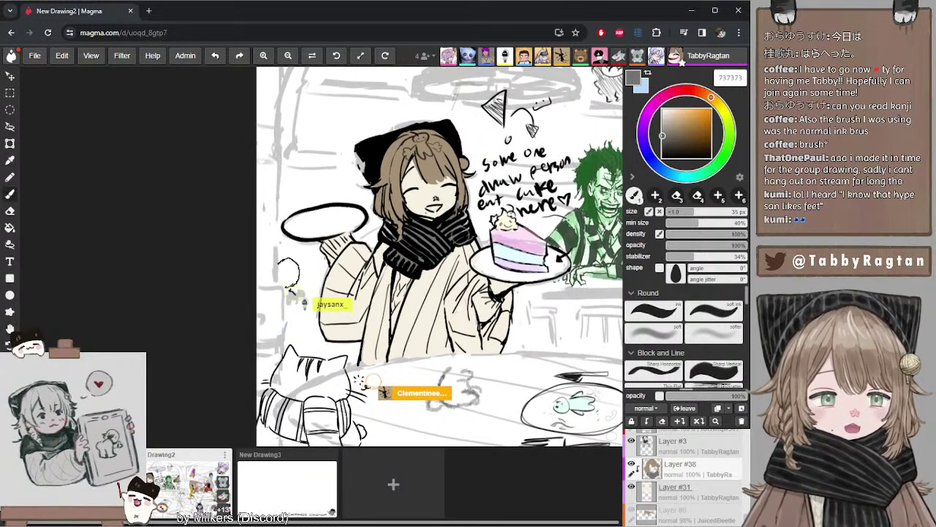
- Paint the girl's coat dark brown, trying 695c4c and settling on 665645, leaving the sweater and hands cream
{"action": "left_click", "coordinate": [427, 154], "text": "alt"}
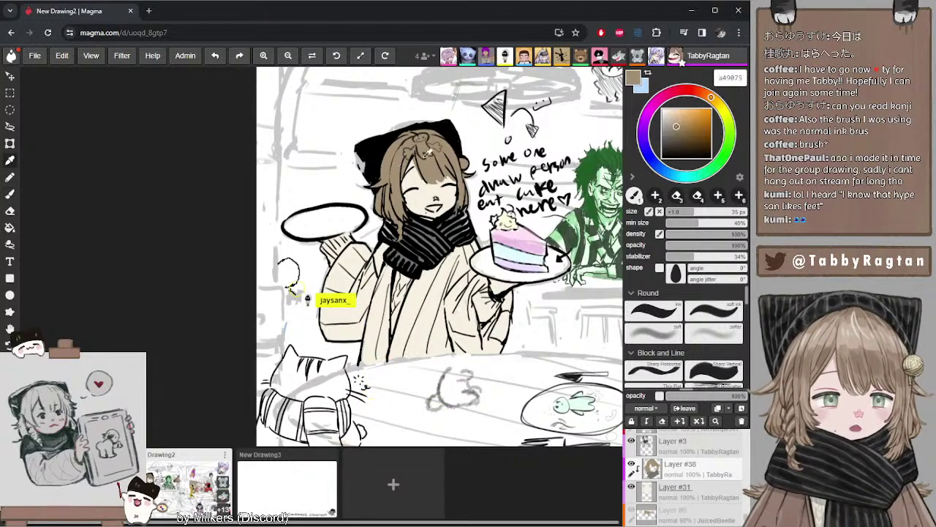
{"action": "left_click", "coordinate": [677, 139]}
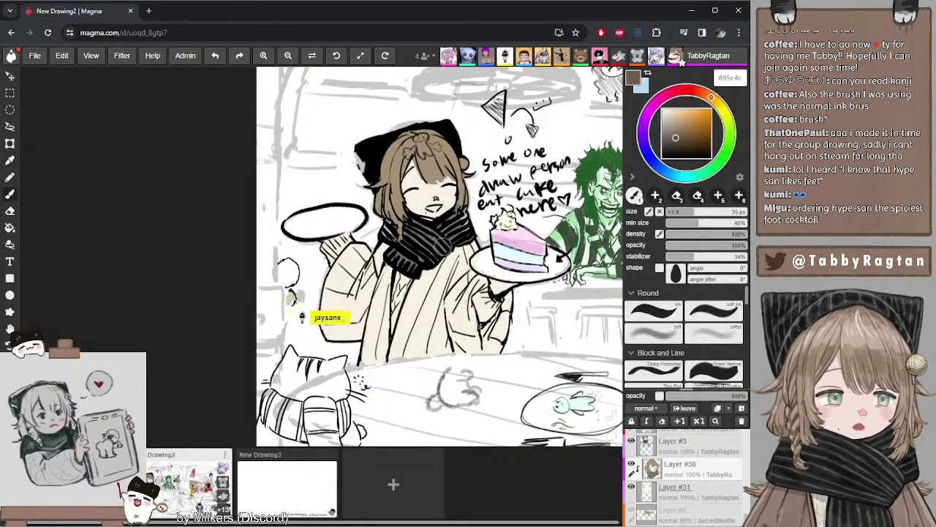
{"action": "mouse_move", "coordinate": [446, 250]}
{"action": "left_mouse_down"}
{"action": "mouse_move", "coordinate": [431, 281]}
{"action": "mouse_move", "coordinate": [455, 256]}
{"action": "left_mouse_up"}
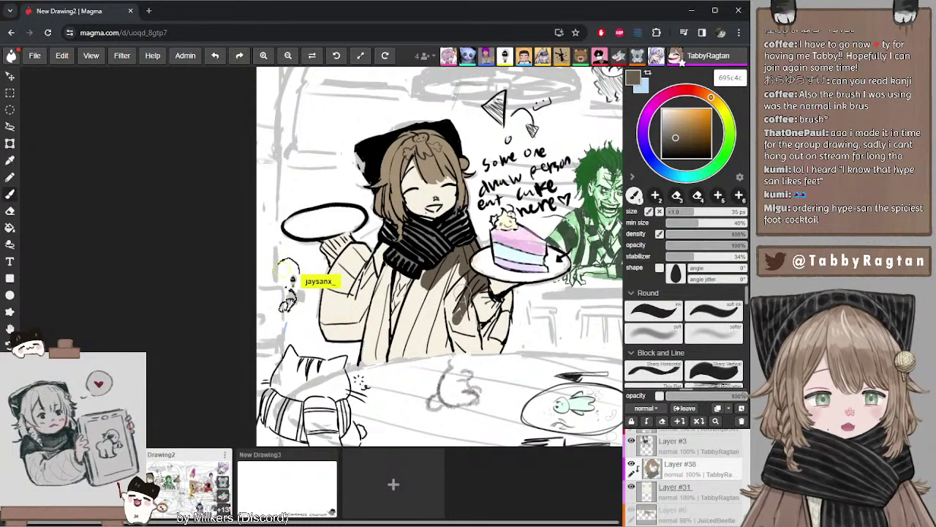
{"action": "left_click", "coordinate": [678, 138]}
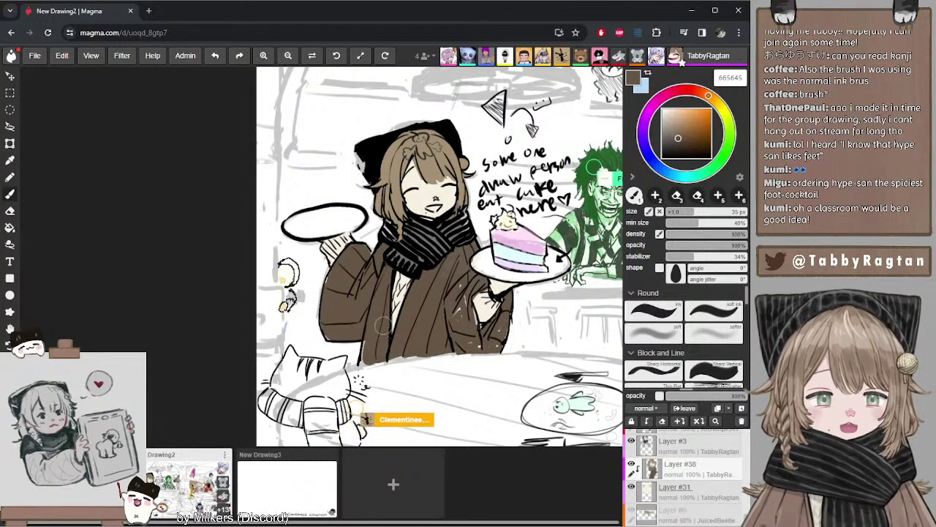
{"action": "key", "text": "space"}
{"action": "left_click_drag", "start_coordinate": [435, 259], "coordinate": [402, 274]}
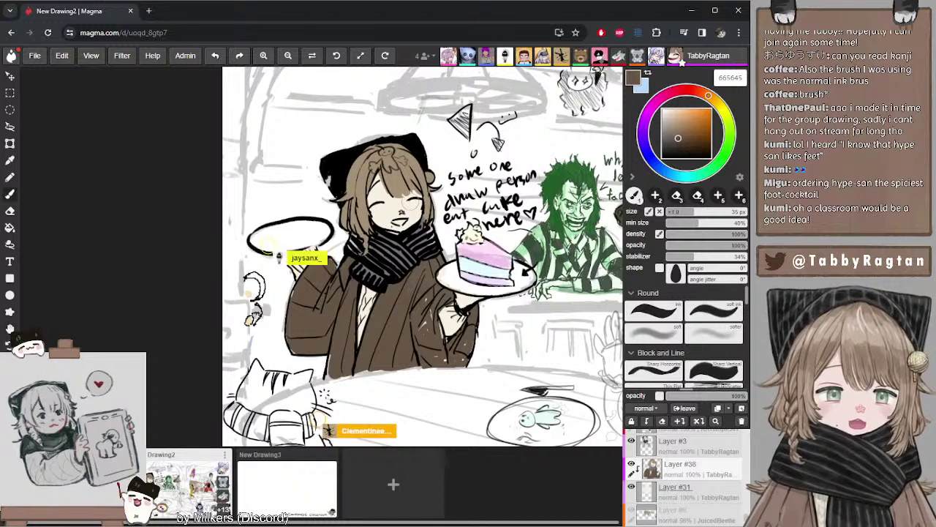
- Fill the gaps in the girl's base on Layer #31 with cream f7f1e2, and touch up the coat with brown 665645 on Layer #38
{"action": "left_click", "coordinate": [681, 487]}
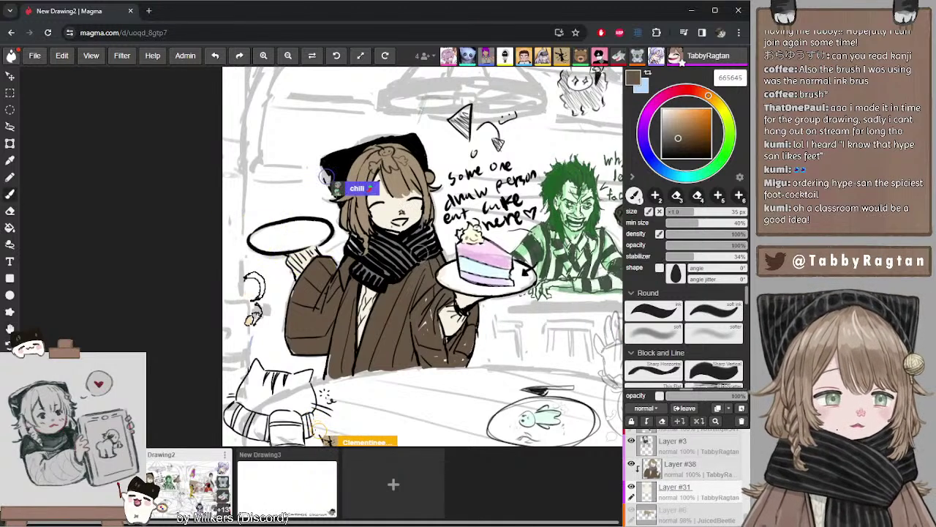
{"action": "left_click", "coordinate": [395, 212], "text": "alt"}
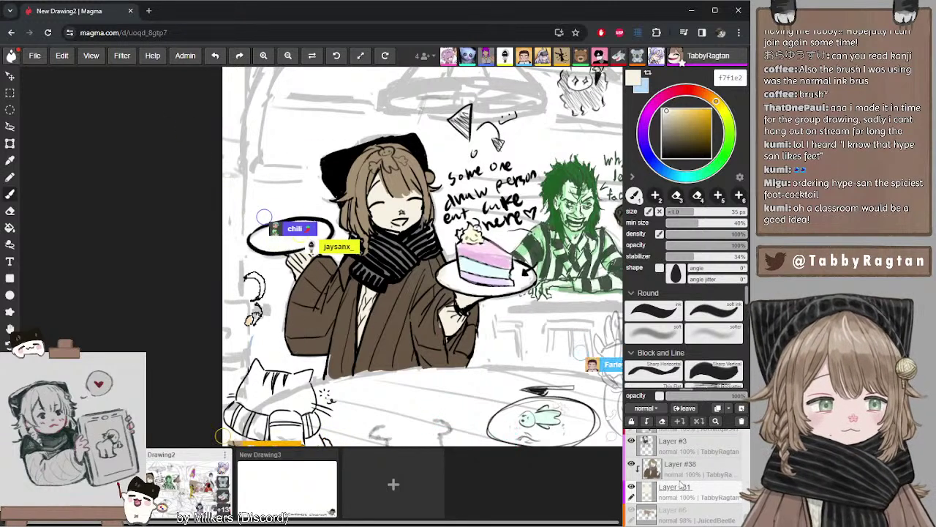
{"action": "key", "text": "i"}
{"action": "left_click", "coordinate": [310, 290]}
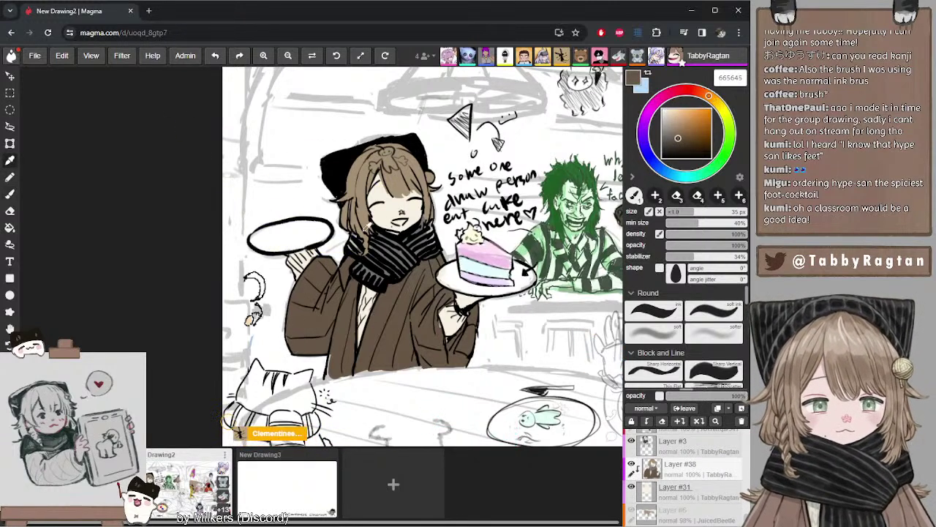
- Paint the girl's sweater front and cuffs with the pale off-white f4f3e5
{"action": "left_click", "coordinate": [382, 218], "text": "alt"}
{"action": "left_click", "coordinate": [363, 313], "text": "alt"}
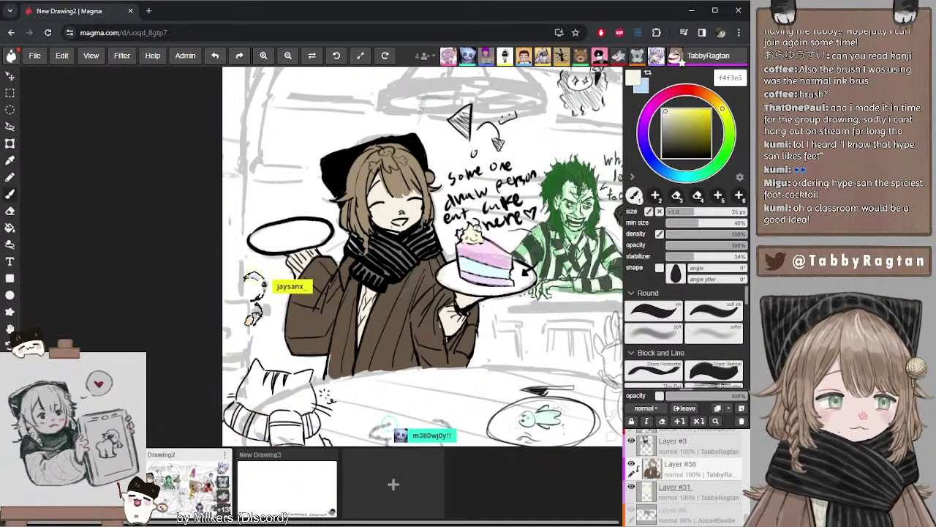
{"action": "left_click", "coordinate": [297, 256], "text": "alt"}
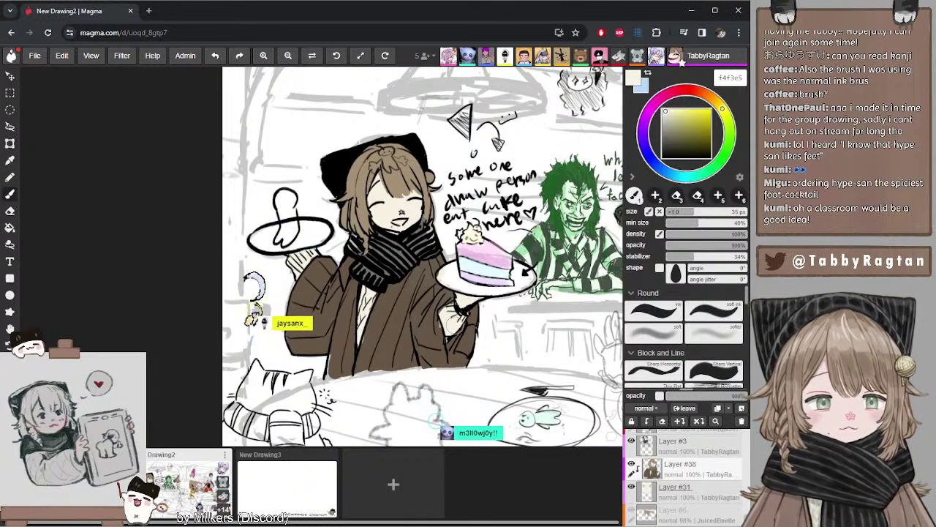
{"action": "key", "text": "space"}
{"action": "left_click_drag", "start_coordinate": [388, 212], "coordinate": [365, 227]}
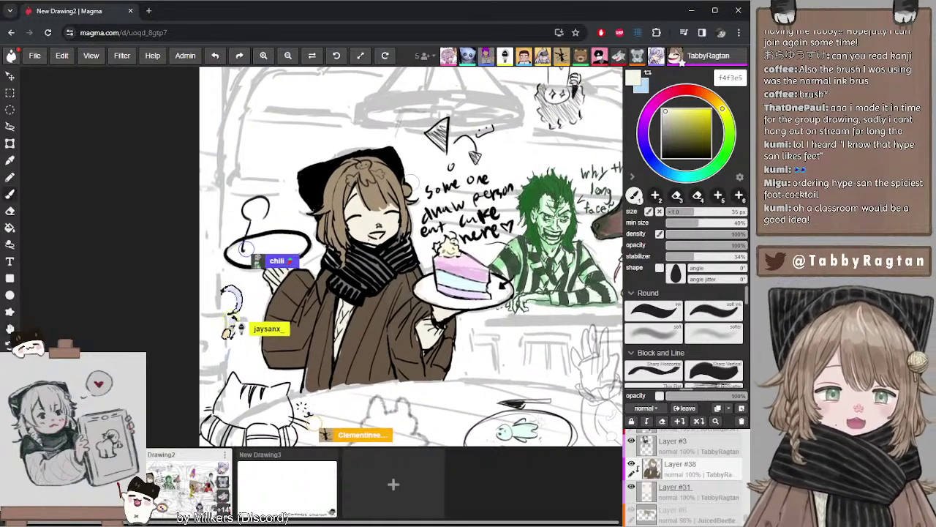
- Recolour the pompom beside the girl's hair pale yellow, settling on e1d6a9 after trying d1c194 and d1c594
{"action": "left_click", "coordinate": [387, 194], "text": "alt"}
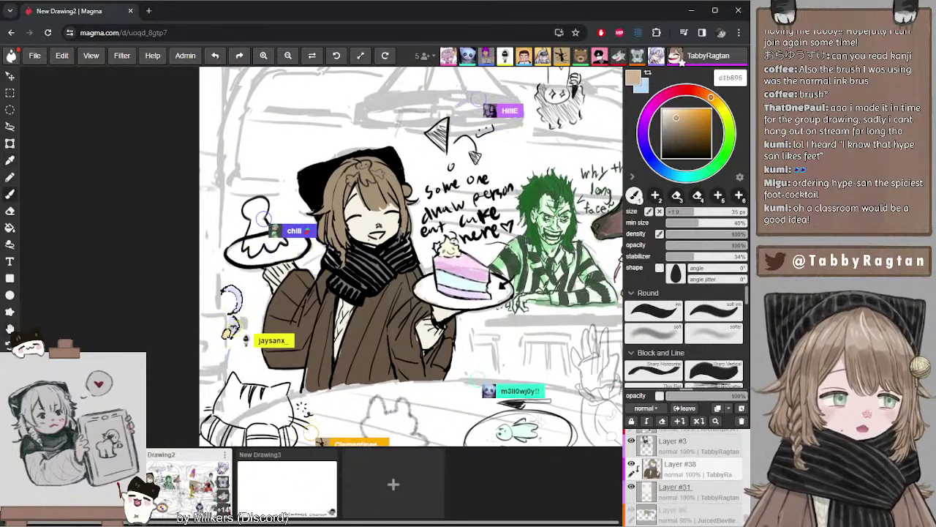
{"action": "left_click", "coordinate": [721, 108]}
{"action": "mouse_move", "coordinate": [722, 107]}
{"action": "left_mouse_down"}
{"action": "mouse_move", "coordinate": [728, 120]}
{"action": "mouse_move", "coordinate": [717, 102]}
{"action": "left_mouse_up"}
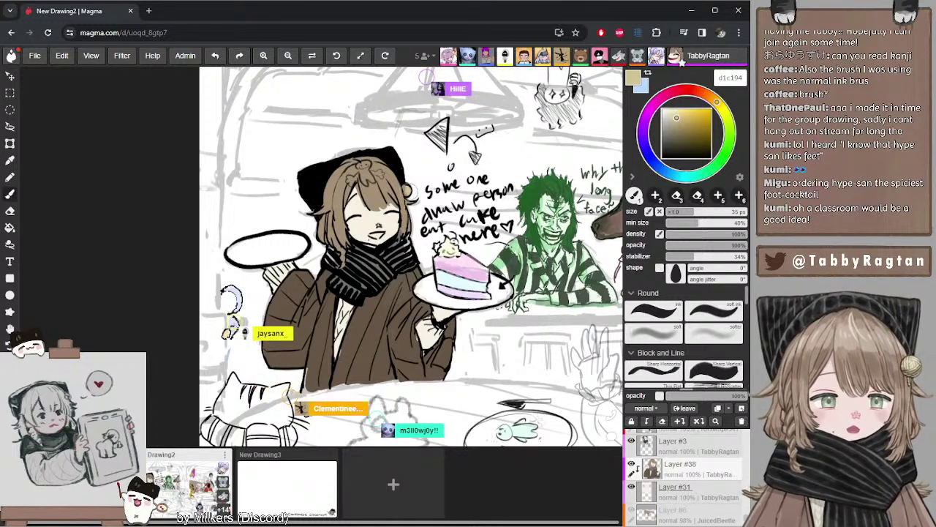
{"action": "left_click", "coordinate": [720, 104]}
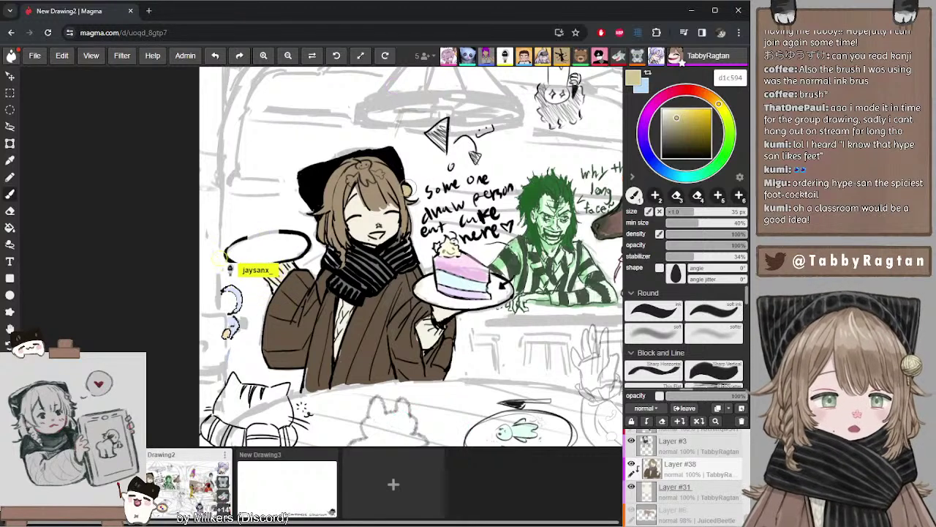
{"action": "left_click", "coordinate": [675, 115]}
{"action": "left_click", "coordinate": [674, 114]}
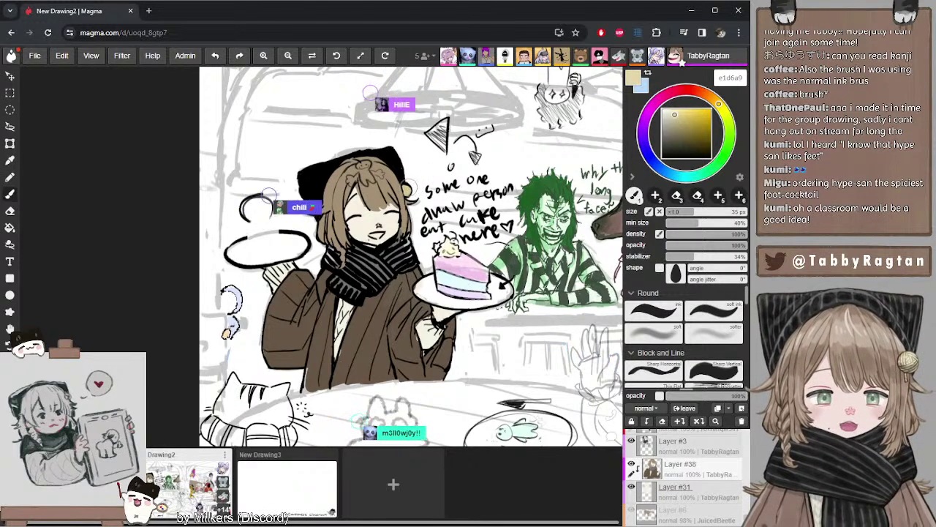
- Sample the coat's dark brown 665645 and touch up the girl's coat
{"action": "mouse_move", "coordinate": [455, 213]}
{"action": "left_mouse_down"}
{"action": "mouse_move", "coordinate": [423, 195]}
{"action": "mouse_move", "coordinate": [439, 198]}
{"action": "left_mouse_up"}
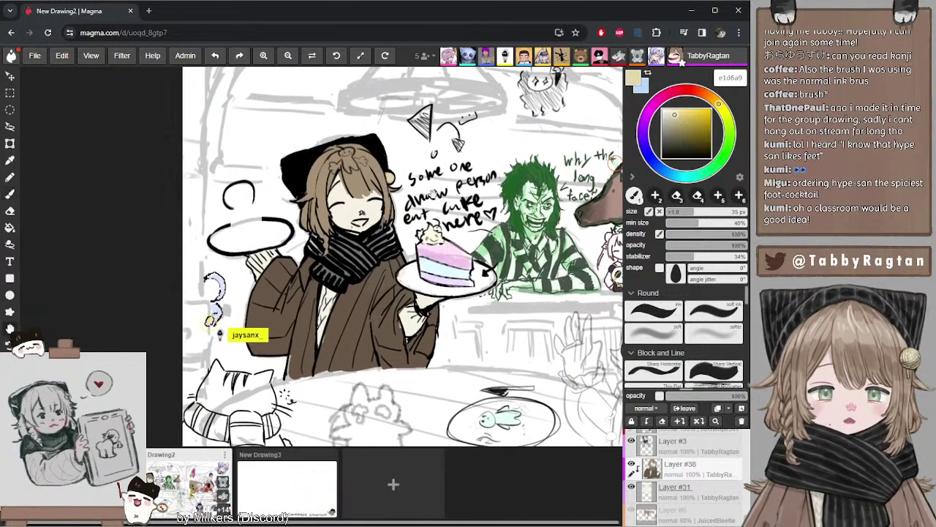
{"action": "left_click_drag", "start_coordinate": [327, 251], "coordinate": [321, 242]}
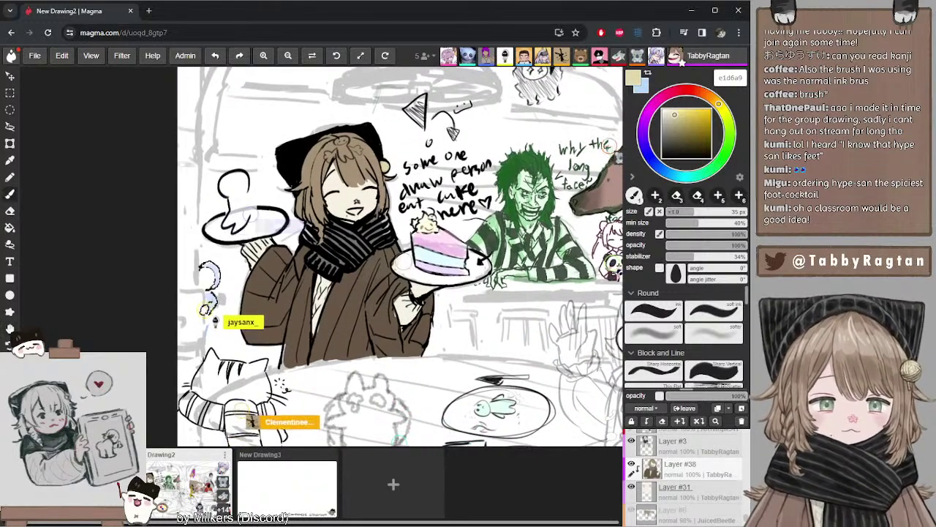
{"action": "left_click", "coordinate": [340, 300], "text": "alt"}
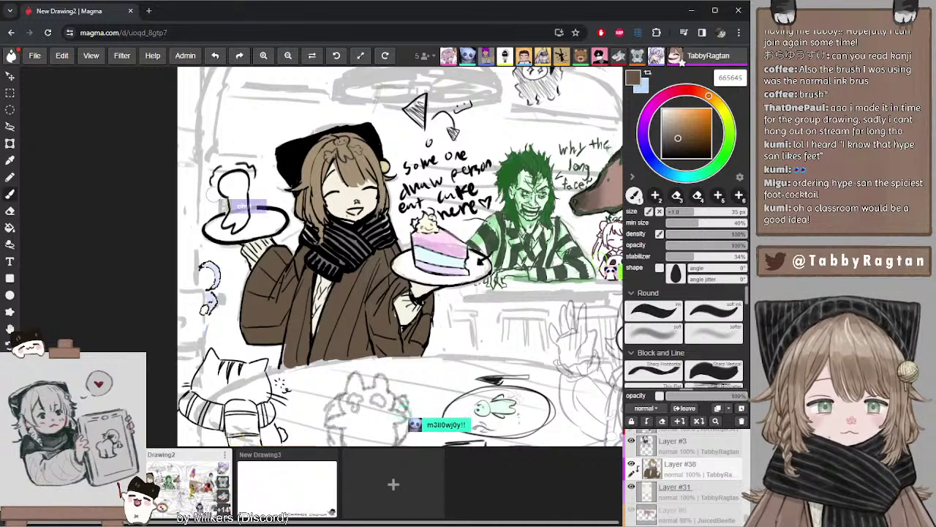
- Paint the girl's open mouth pink dc8491 with a 16 px brush, and choose the muted pink b17981
{"action": "left_click", "coordinate": [406, 313], "text": "alt"}
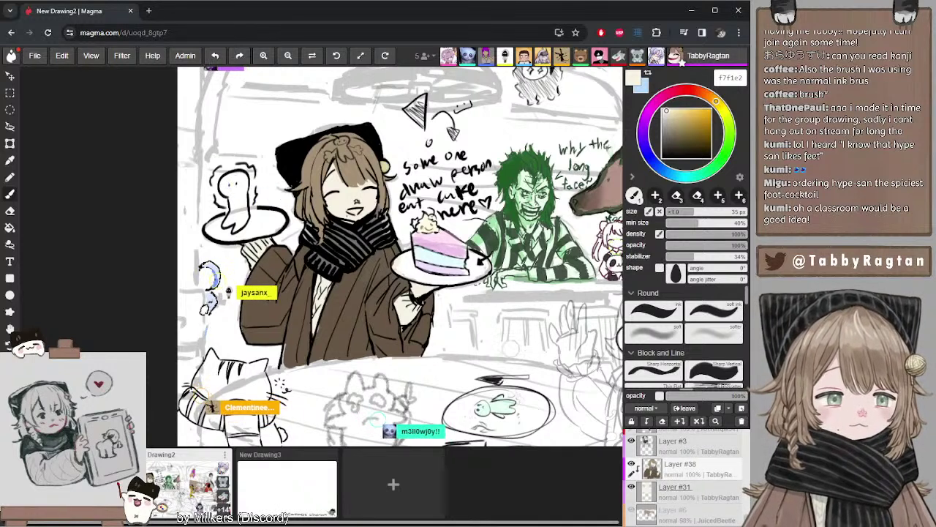
{"action": "left_click", "coordinate": [699, 94]}
{"action": "left_click", "coordinate": [681, 124]}
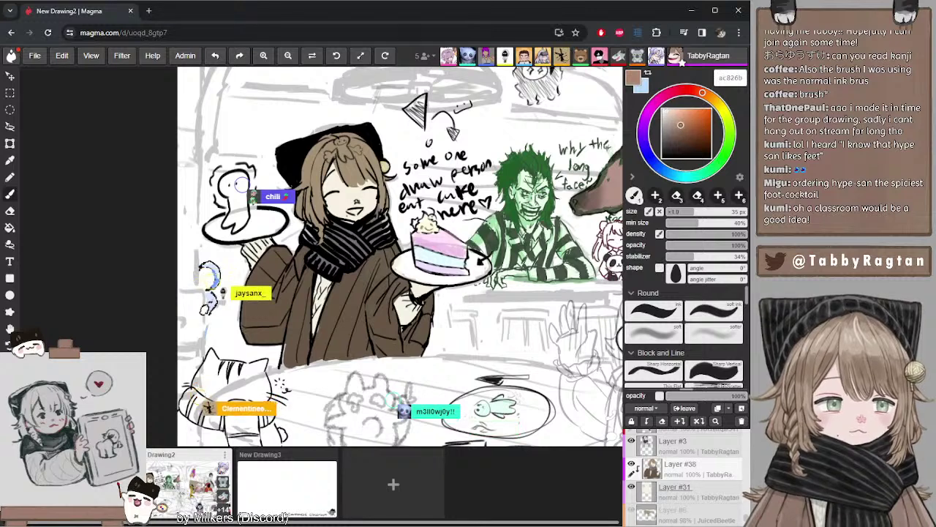
{"action": "left_click", "coordinate": [689, 94]}
{"action": "left_click_drag", "start_coordinate": [679, 123], "coordinate": [681, 115]}
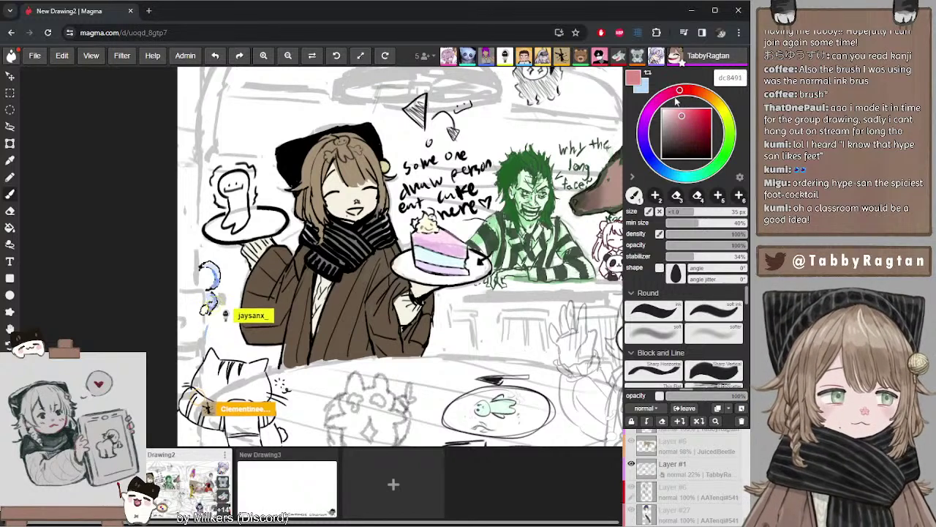
{"action": "key", "text": "bracketleft"}
{"action": "key", "text": "bracketleft"}
{"action": "key", "text": "bracketleft"}
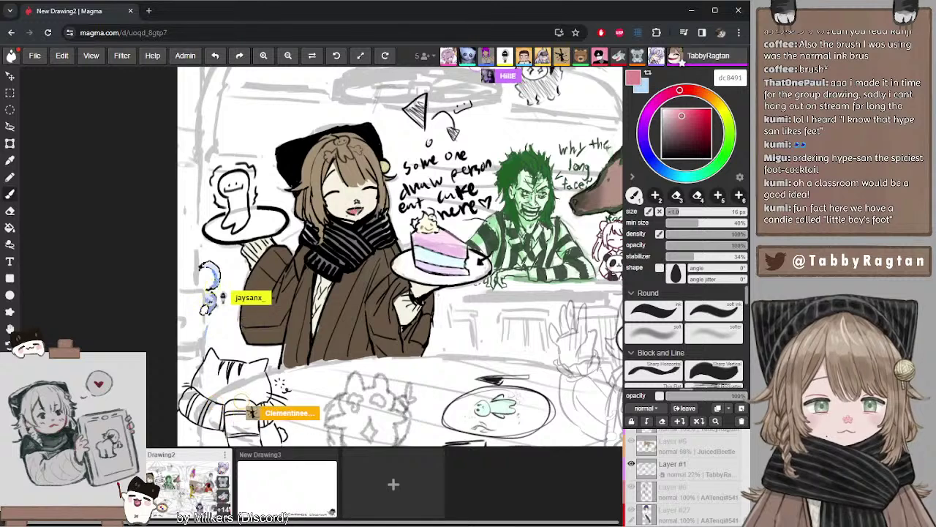
{"action": "left_click", "coordinate": [678, 125]}
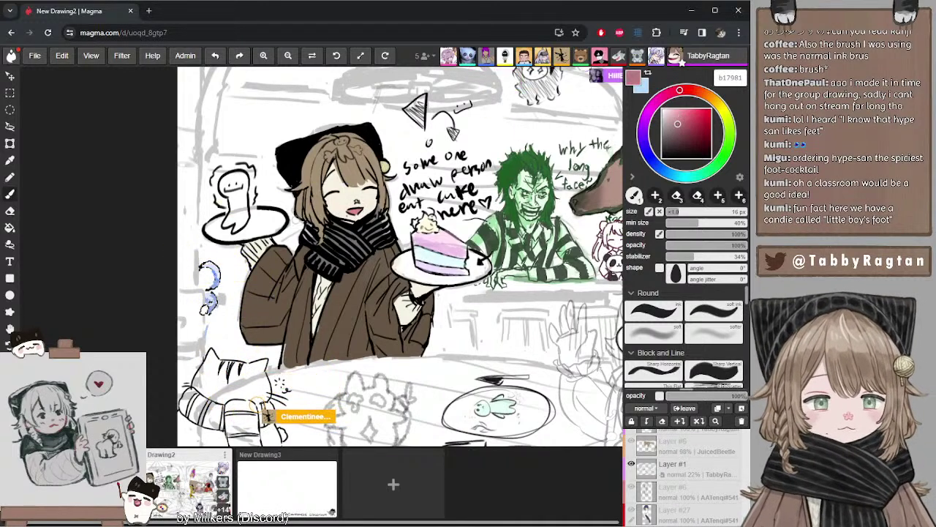
- Set the brush colour to the darker muted pink 8c555d
{"action": "left_click_drag", "start_coordinate": [602, 208], "coordinate": [488, 200]}
{"action": "left_click_drag", "start_coordinate": [347, 205], "coordinate": [375, 206]}
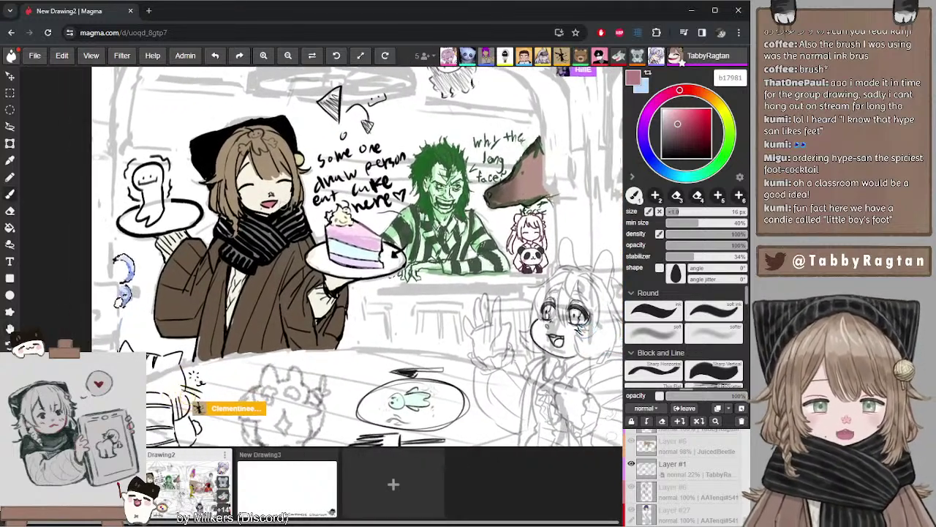
{"action": "left_click", "coordinate": [681, 131]}
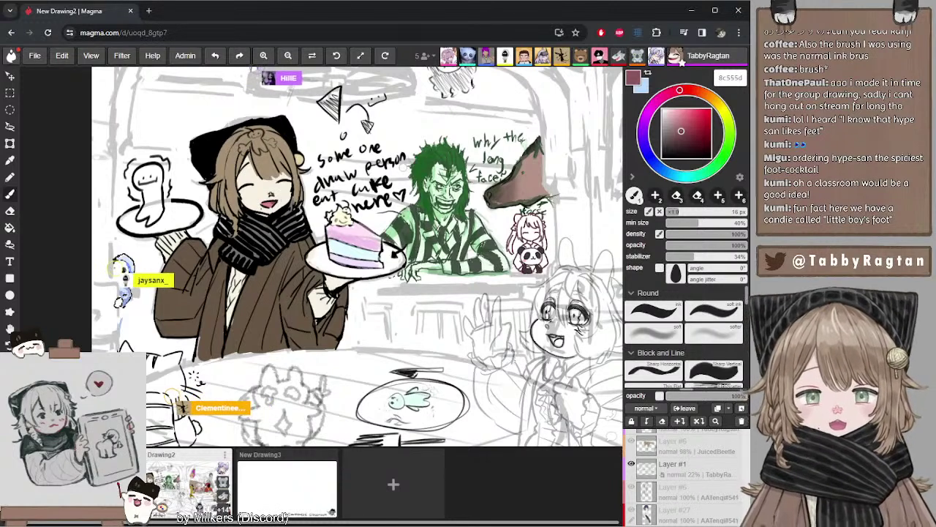
{"action": "left_click_drag", "start_coordinate": [344, 183], "coordinate": [353, 193]}
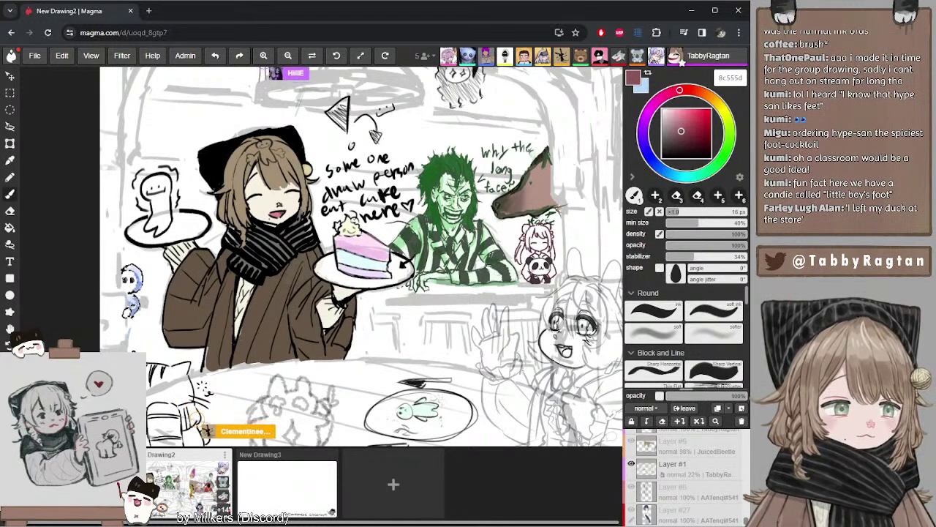
- Hide the grey background sketch on Layer #1 to check the artwork, and show it again
{"action": "left_click", "coordinate": [667, 469]}
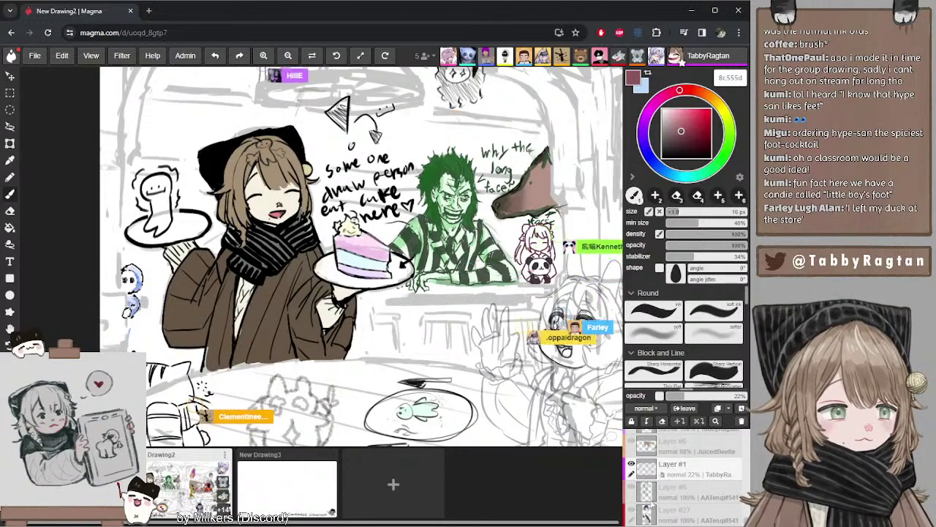
{"action": "left_click", "coordinate": [631, 464]}
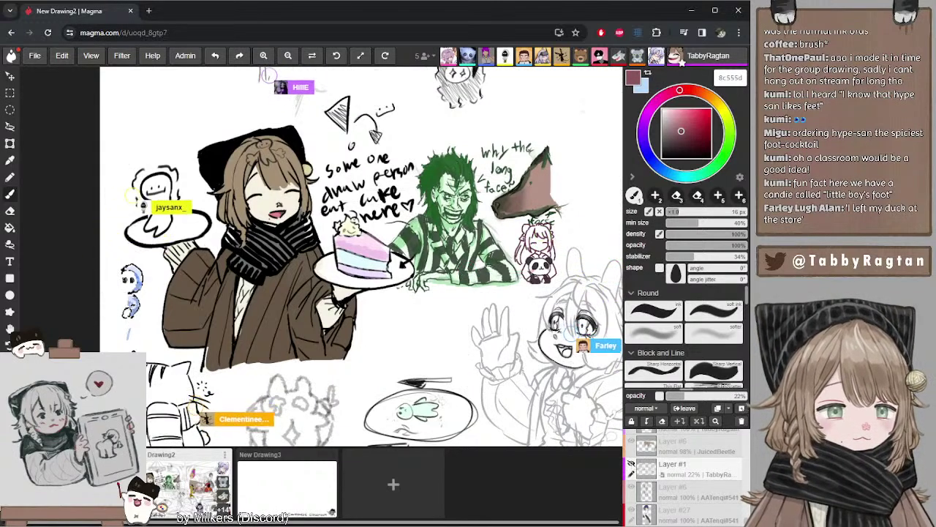
{"action": "left_click", "coordinate": [632, 465]}
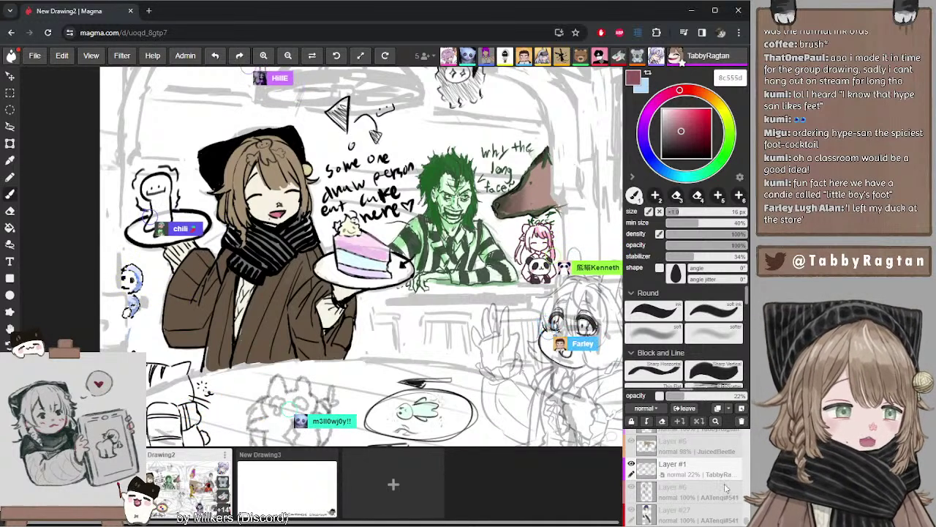
- On Layer #31, sample the girl's face colour and refill her skin with the warmer tone f7ece2
{"action": "scroll", "coordinate": [732, 479], "scroll_direction": "up", "scroll_amount": 2}
{"action": "scroll", "coordinate": [726, 464], "scroll_direction": "up", "scroll_amount": 1}
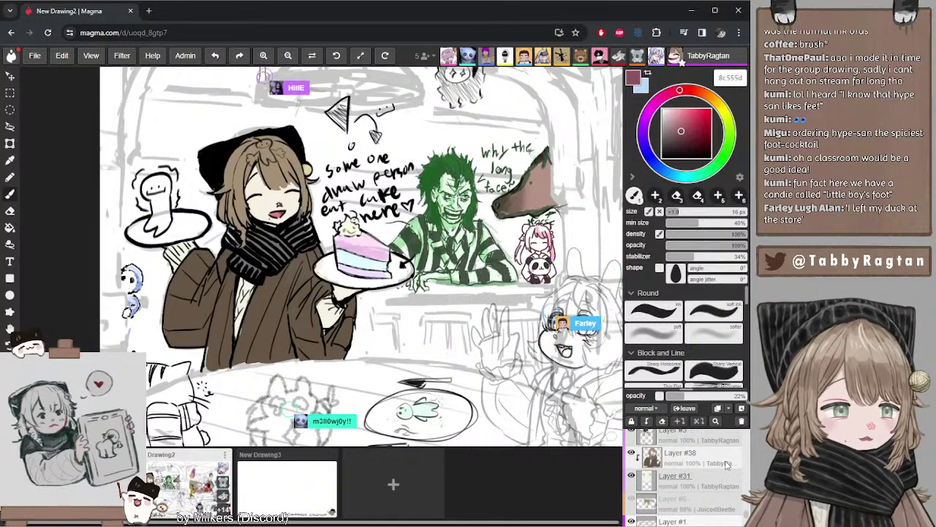
{"action": "left_click", "coordinate": [651, 479]}
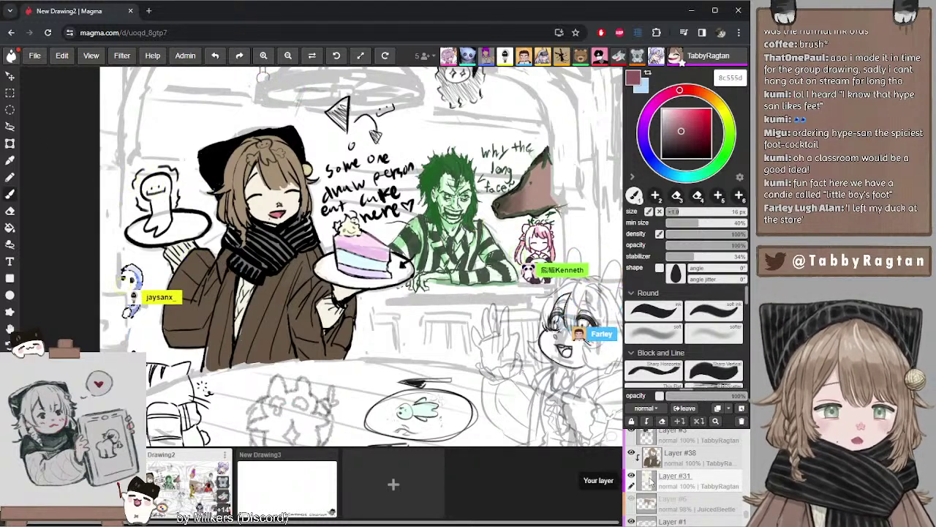
{"action": "left_click", "coordinate": [11, 228]}
{"action": "left_click", "coordinate": [268, 202], "text": "alt"}
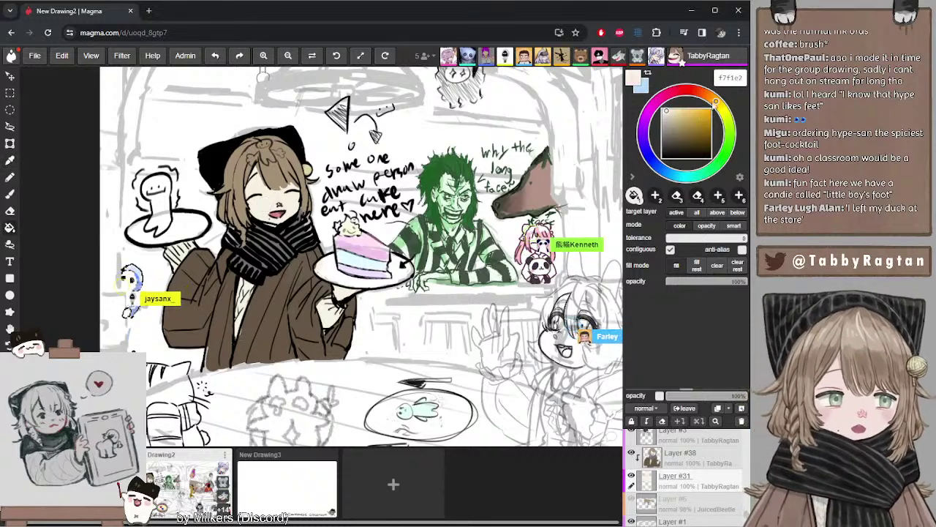
{"action": "left_click", "coordinate": [709, 97]}
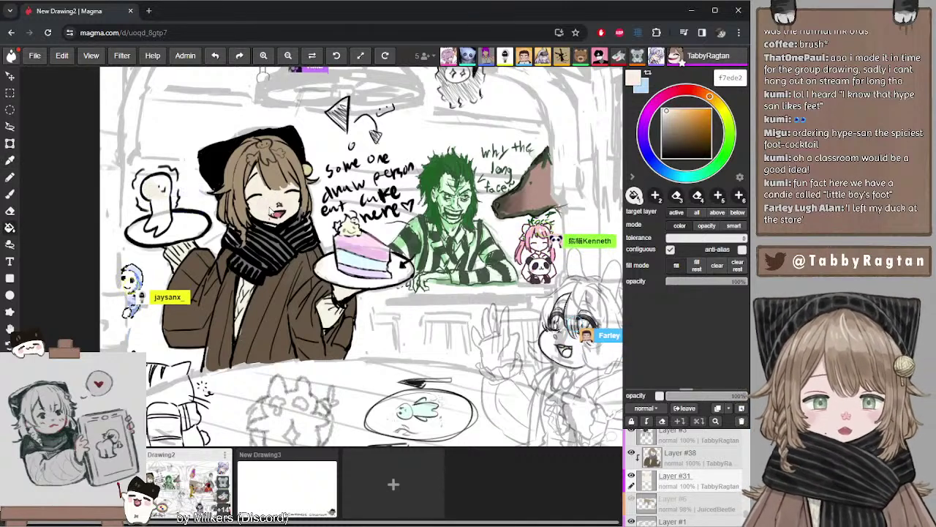
{"action": "left_click", "coordinate": [700, 93]}
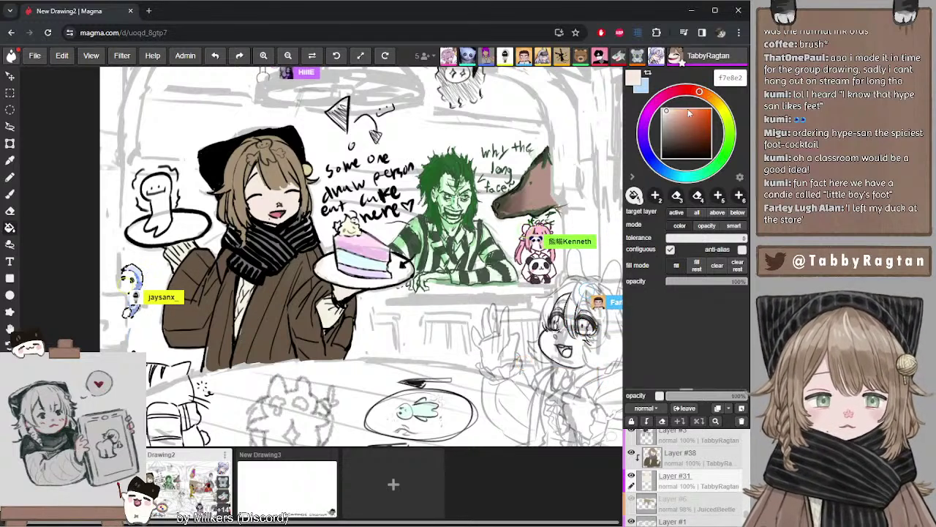
{"action": "left_click", "coordinate": [707, 95]}
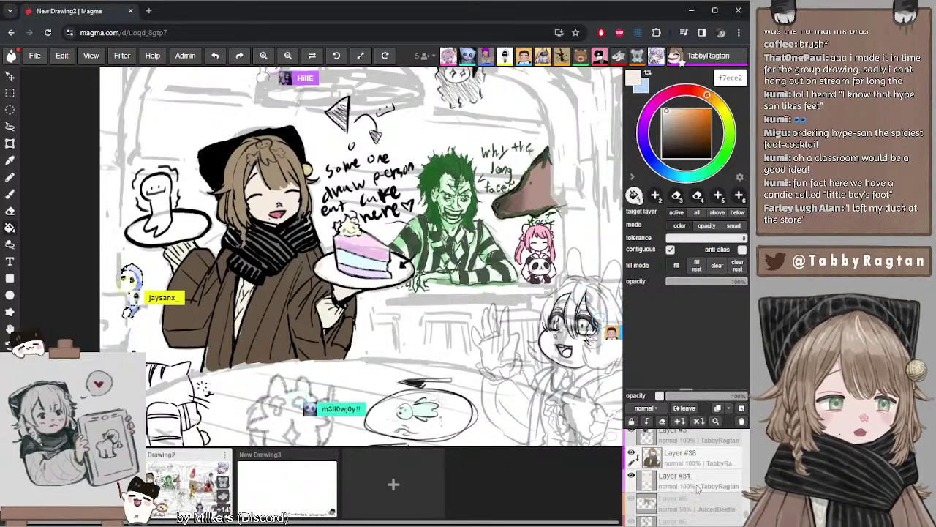
{"action": "left_click", "coordinate": [680, 421]}
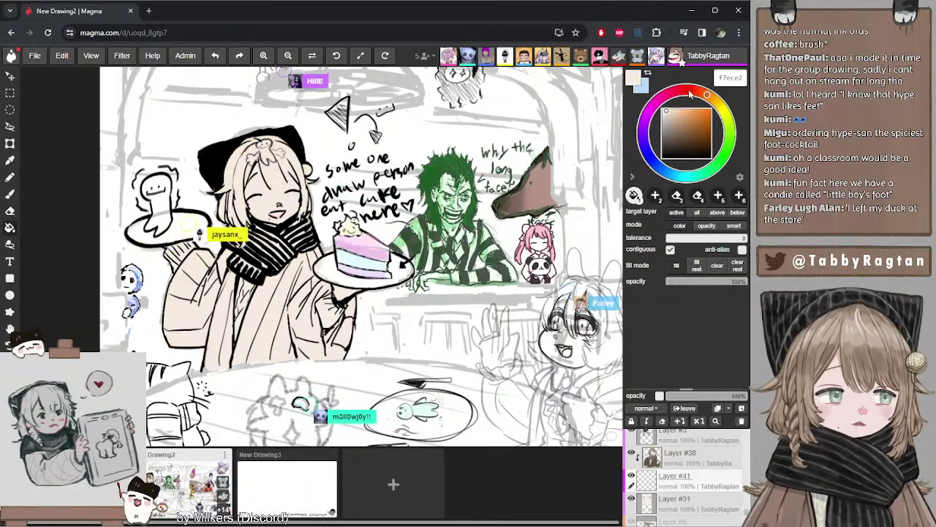
{"action": "left_click", "coordinate": [670, 92]}
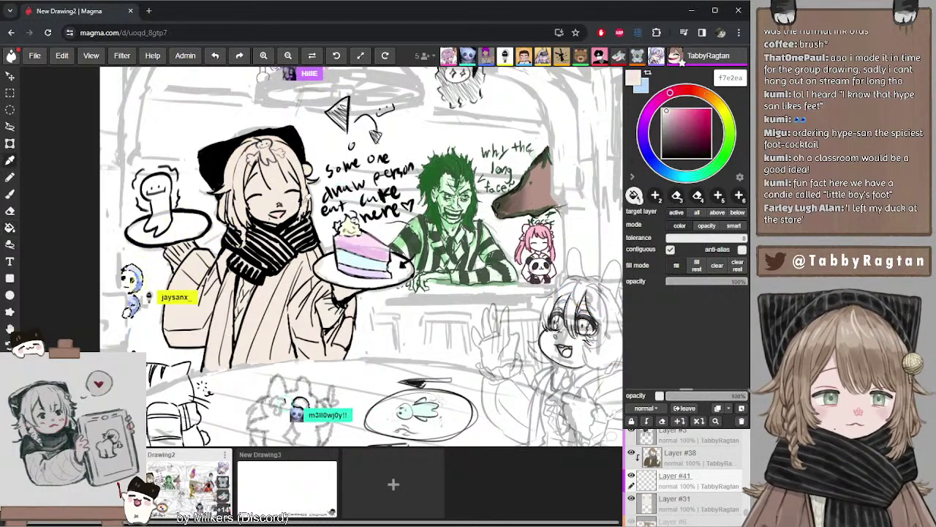
{"action": "key", "text": "ctrl+z"}
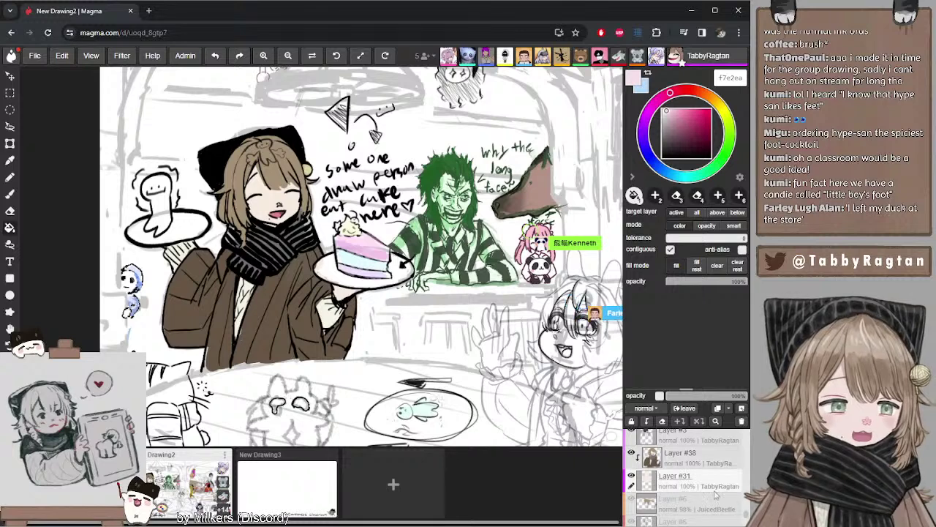
- Add a new layer directly above Layer #31 and include it in the clipping group
{"action": "left_click", "coordinate": [741, 409]}
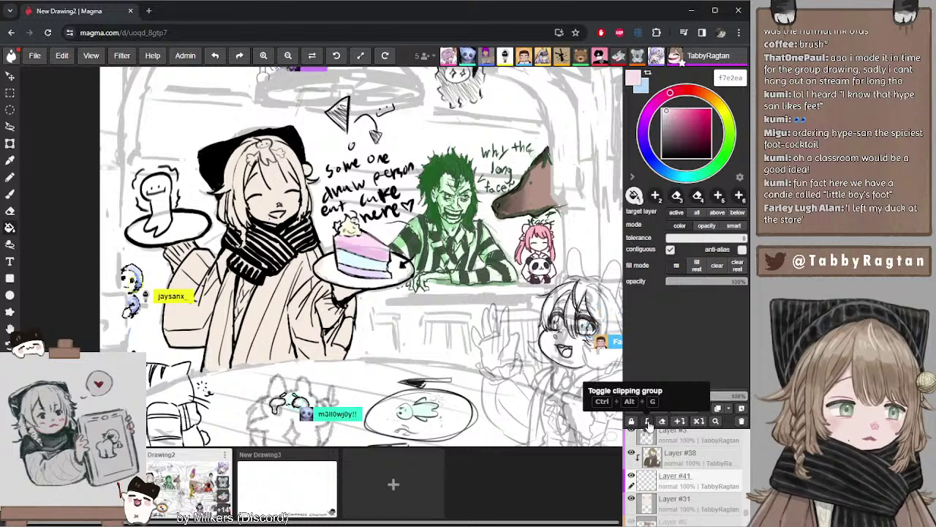
{"action": "left_click", "coordinate": [648, 423]}
{"action": "left_click", "coordinate": [661, 498]}
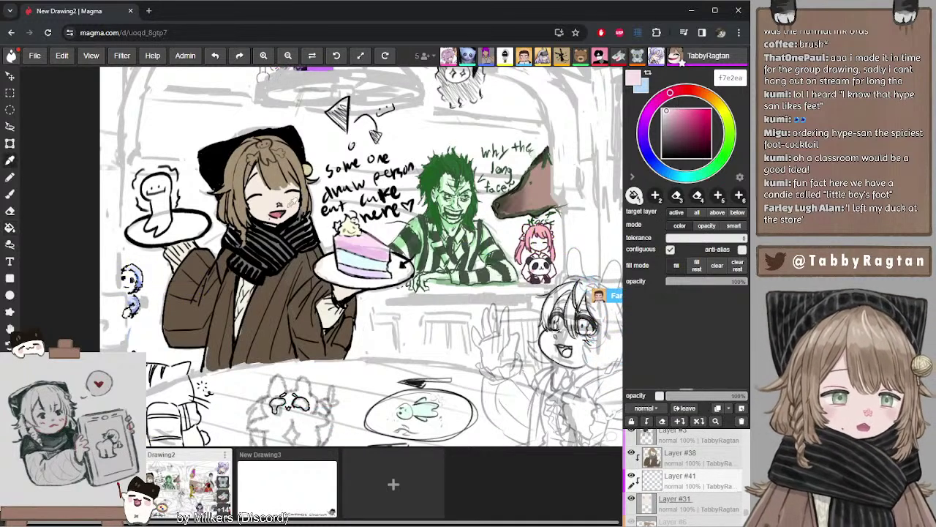
- Brush light pink blush onto both of the girl's cheeks on the clipped layer and set the colour to f4cdc6
{"action": "left_click_drag", "start_coordinate": [670, 93], "coordinate": [707, 95]}
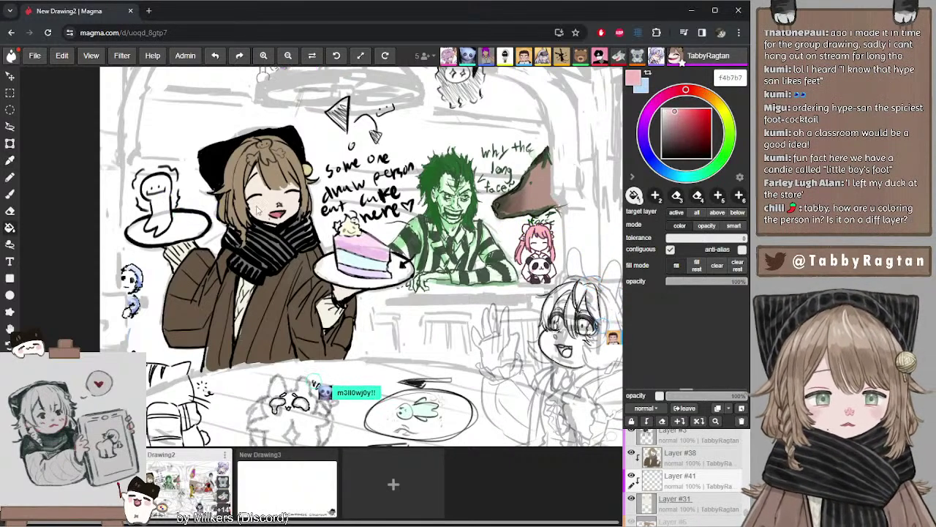
{"action": "key", "text": "b"}
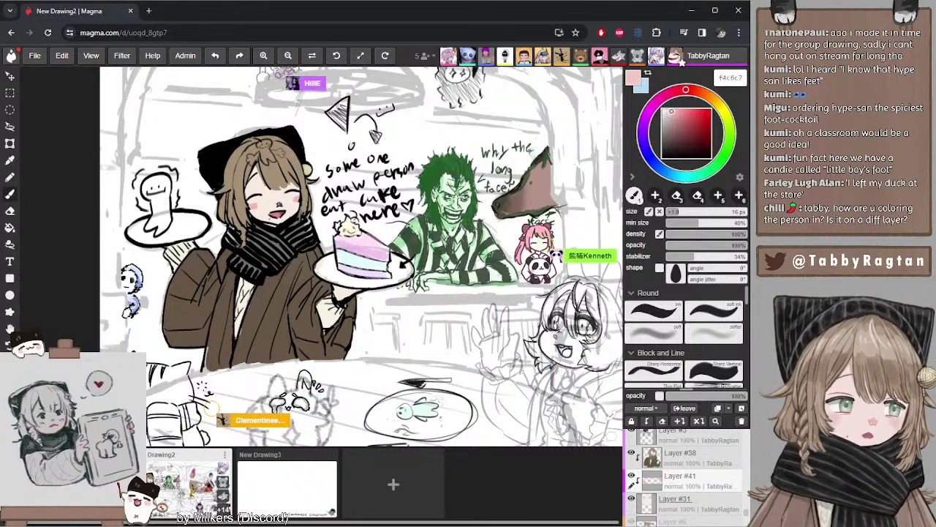
{"action": "left_click", "coordinate": [693, 91]}
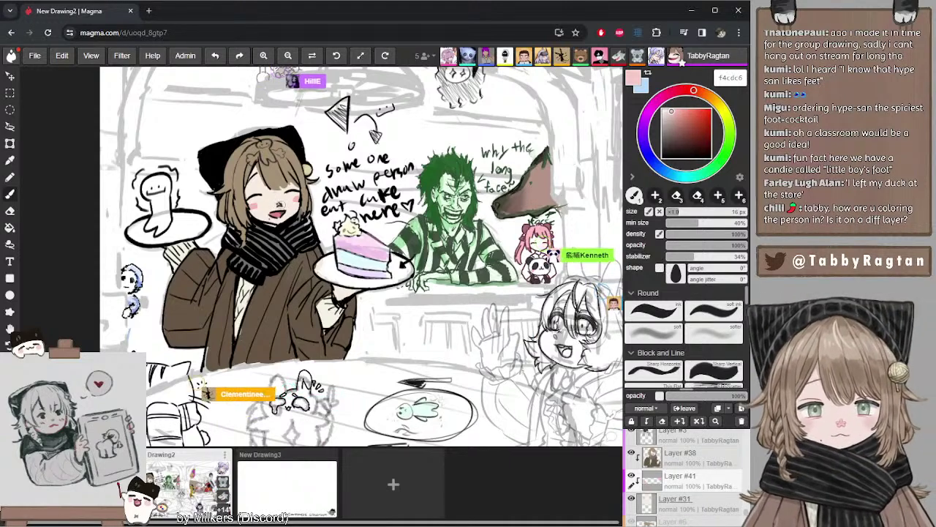
{"action": "mouse_move", "coordinate": [359, 151]}
{"action": "left_mouse_down"}
{"action": "mouse_move", "coordinate": [373, 137]}
{"action": "mouse_move", "coordinate": [373, 119]}
{"action": "mouse_move", "coordinate": [366, 157]}
{"action": "left_mouse_up"}
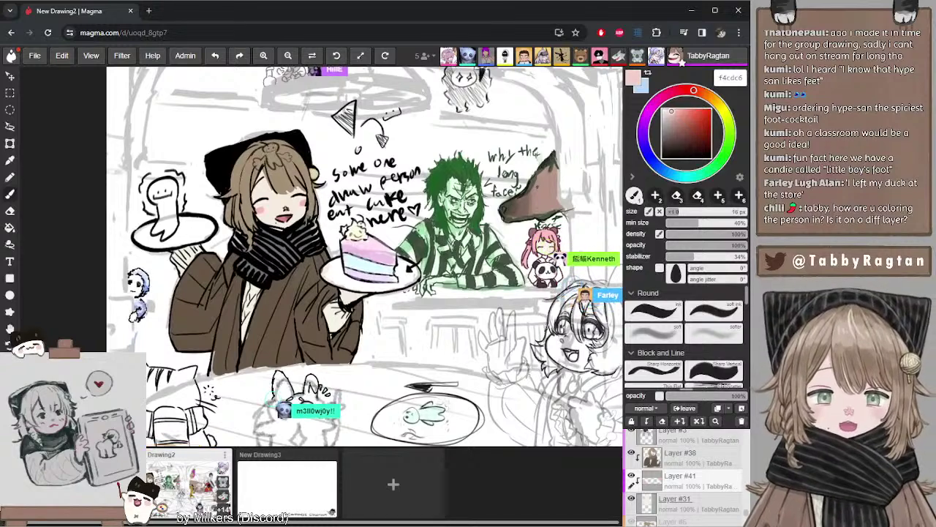
{"action": "left_click_drag", "start_coordinate": [292, 165], "coordinate": [296, 183]}
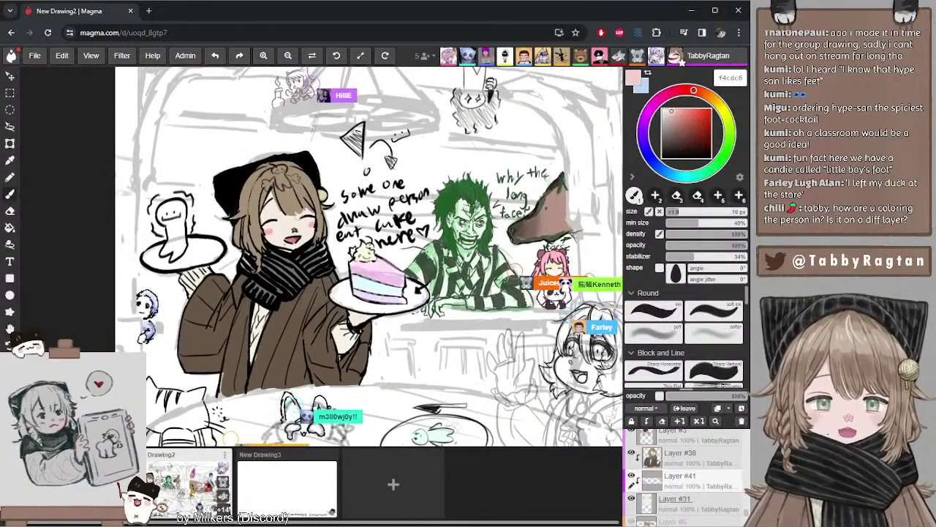
{"action": "left_click_drag", "start_coordinate": [294, 231], "coordinate": [288, 218]}
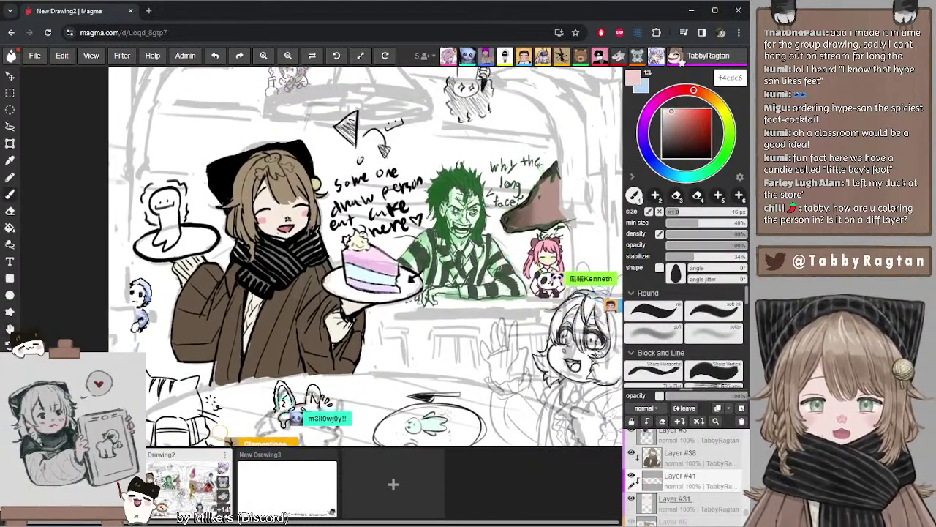
{"action": "scroll", "coordinate": [364, 256], "scroll_direction": "down", "scroll_amount": 2}
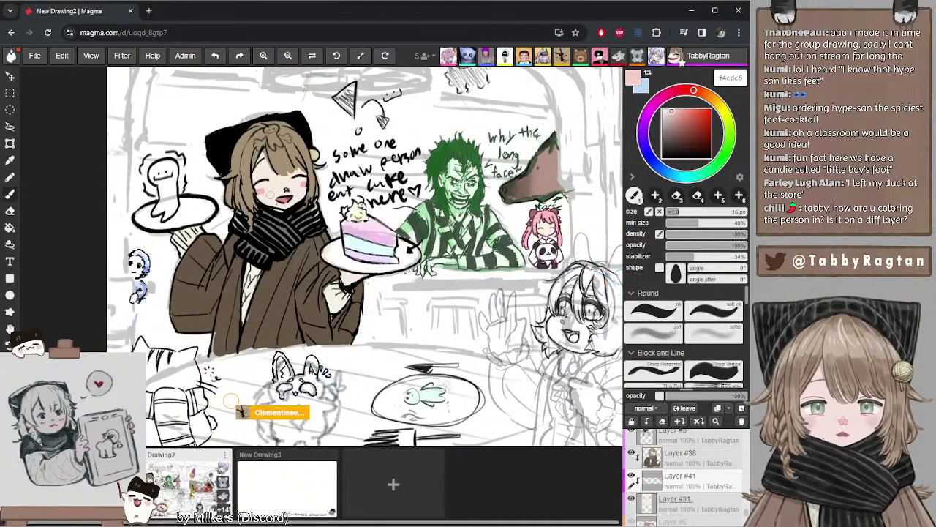
- On Layer #31, sample the skin tone f7ece2 and paint the small ornament on top of the girl's hair with it
{"action": "left_click", "coordinate": [681, 503]}
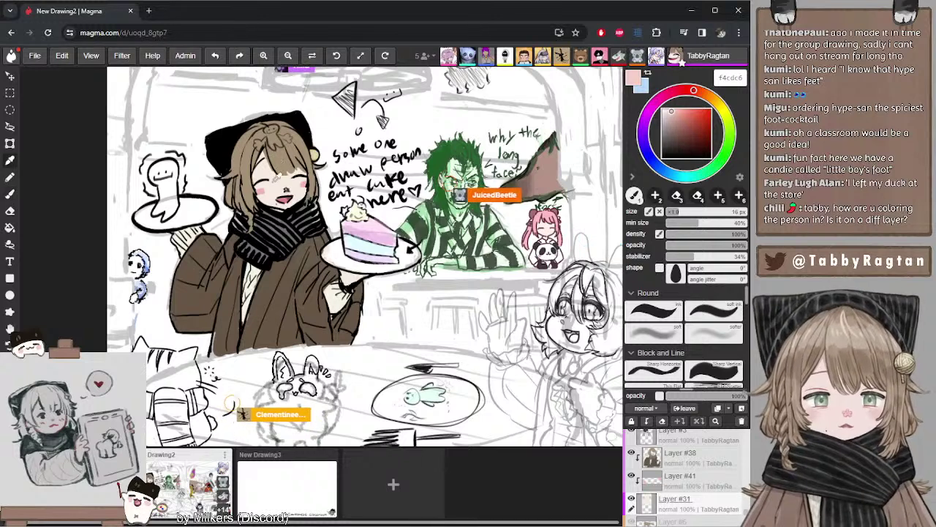
{"action": "left_click", "coordinate": [272, 183]}
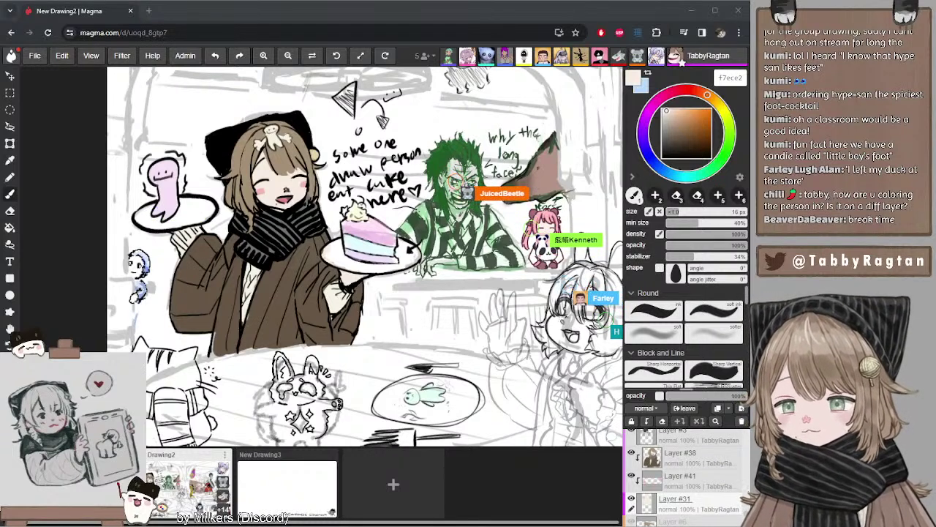
{"action": "scroll", "coordinate": [684, 475], "scroll_direction": "down", "scroll_amount": 1}
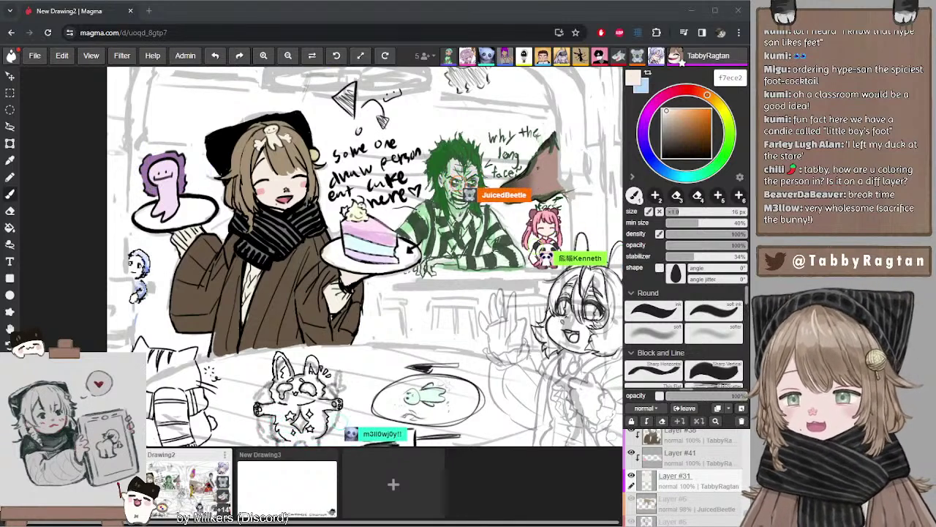
{"action": "scroll", "coordinate": [688, 475], "scroll_direction": "down", "scroll_amount": 1}
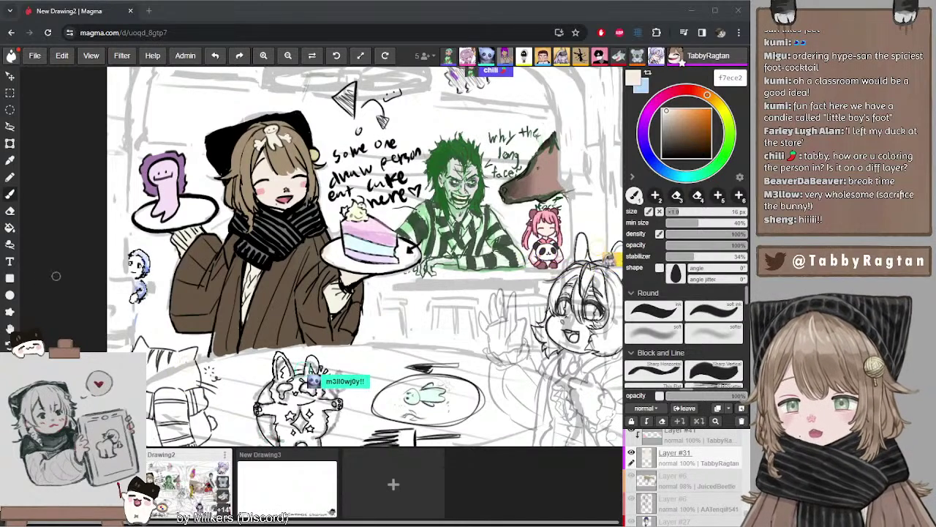
- Look over the whole group drawing, examining the characters around the card table up close
{"action": "scroll", "coordinate": [330, 182], "scroll_direction": "down", "scroll_amount": 2}
{"action": "scroll", "coordinate": [337, 185], "scroll_direction": "down", "scroll_amount": 4}
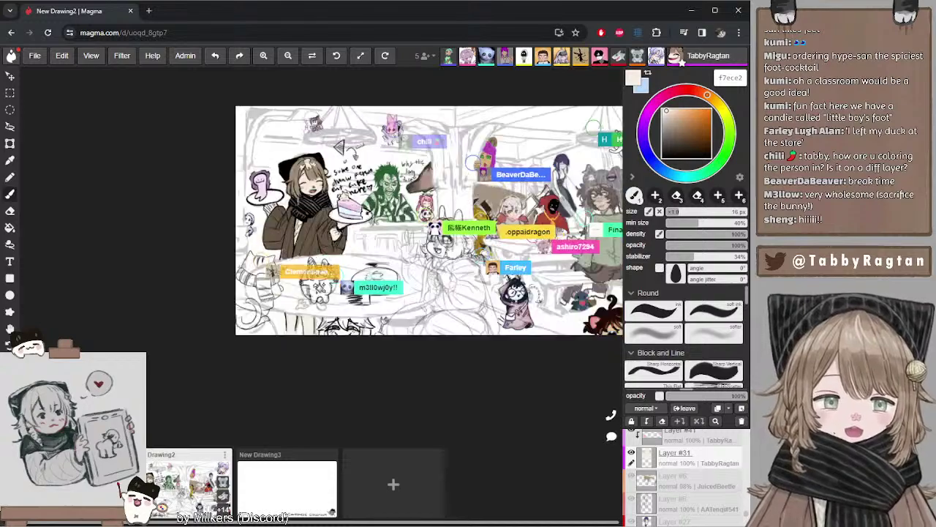
{"action": "scroll", "coordinate": [337, 184], "scroll_direction": "up", "scroll_amount": 3}
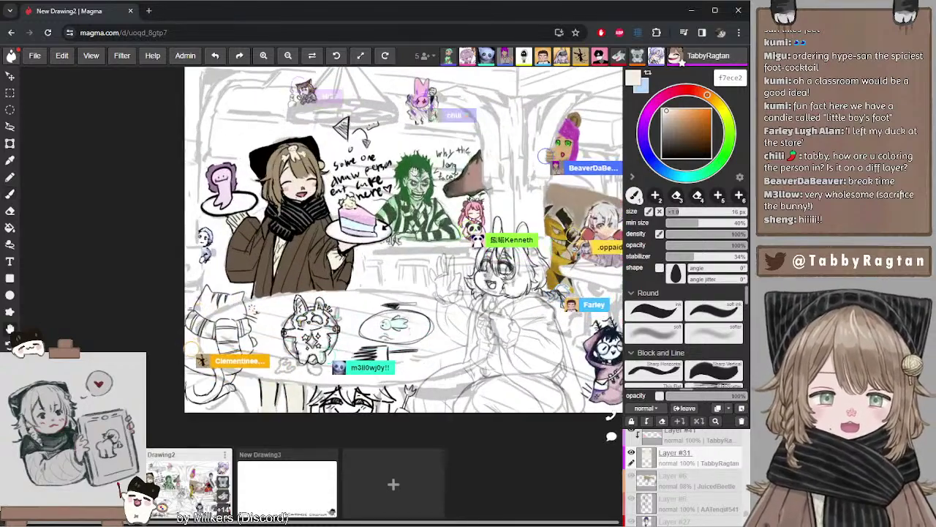
{"action": "mouse_move", "coordinate": [556, 172]}
{"action": "left_mouse_down"}
{"action": "mouse_move", "coordinate": [475, 197]}
{"action": "mouse_move", "coordinate": [312, 177]}
{"action": "mouse_move", "coordinate": [306, 160]}
{"action": "mouse_move", "coordinate": [330, 154]}
{"action": "left_mouse_up"}
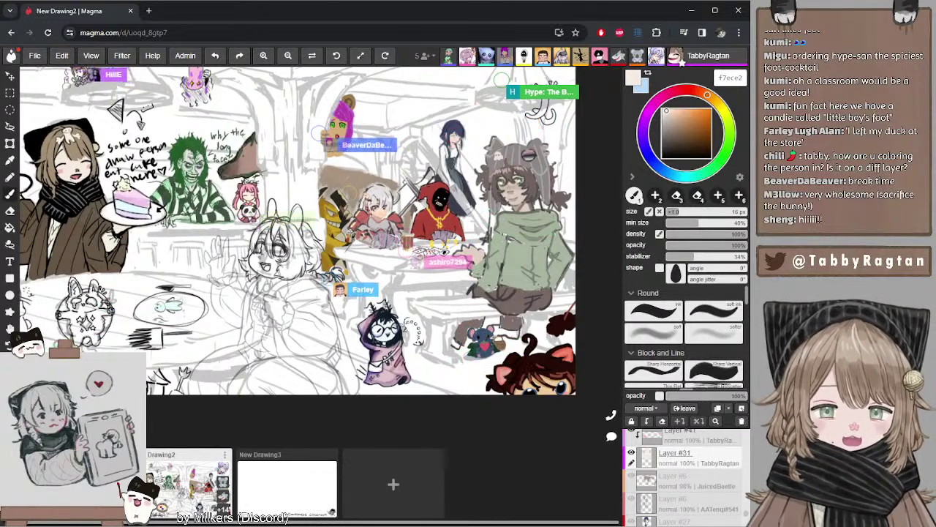
{"action": "scroll", "coordinate": [350, 227], "scroll_direction": "up", "scroll_amount": 5}
{"action": "scroll", "coordinate": [352, 225], "scroll_direction": "down", "scroll_amount": 3}
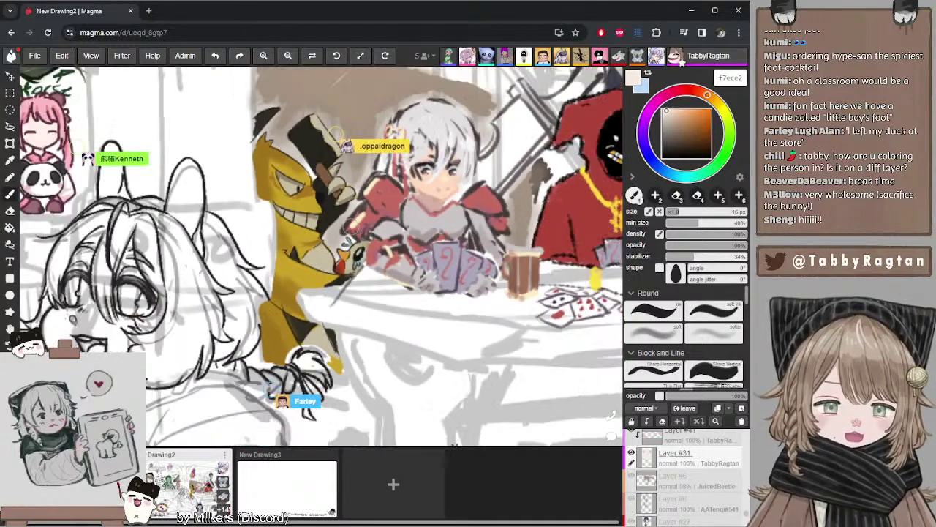
{"action": "scroll", "coordinate": [351, 220], "scroll_direction": "up", "scroll_amount": 3}
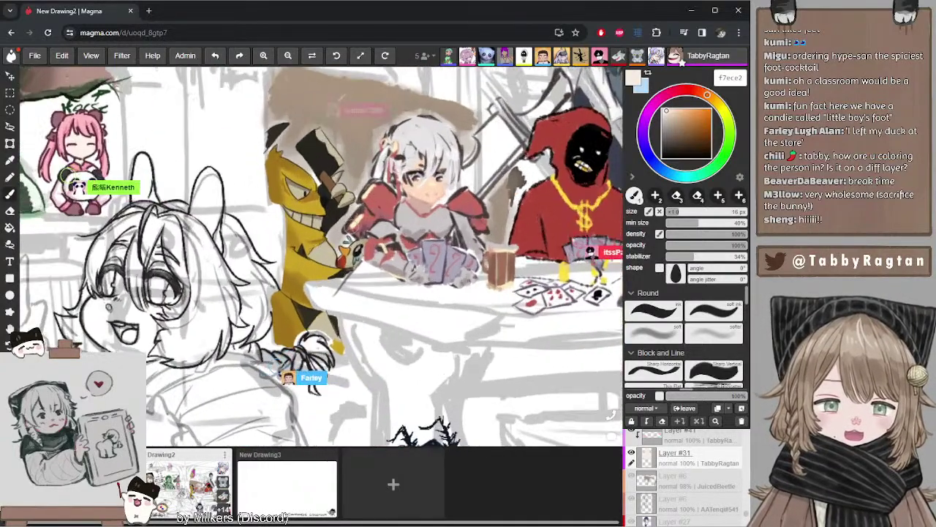
{"action": "scroll", "coordinate": [357, 220], "scroll_direction": "down", "scroll_amount": 3}
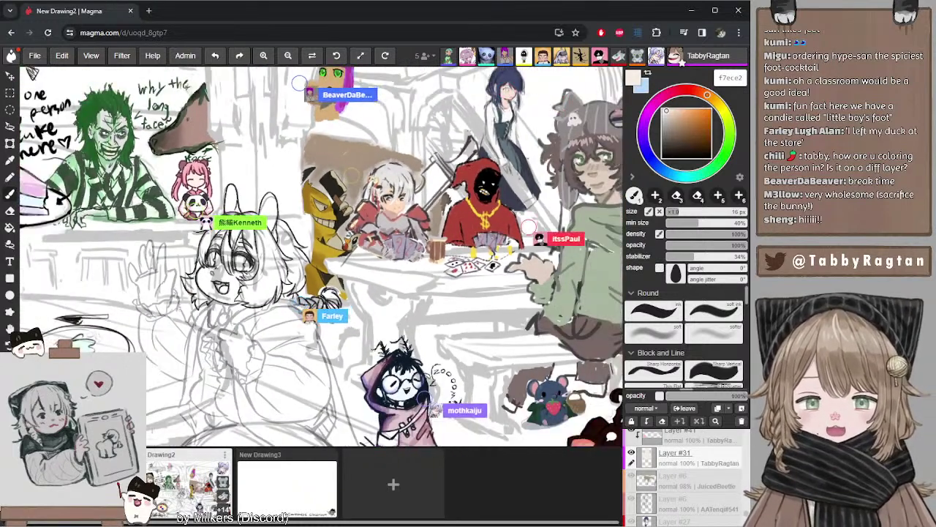
{"action": "scroll", "coordinate": [352, 176], "scroll_direction": "down", "scroll_amount": 3}
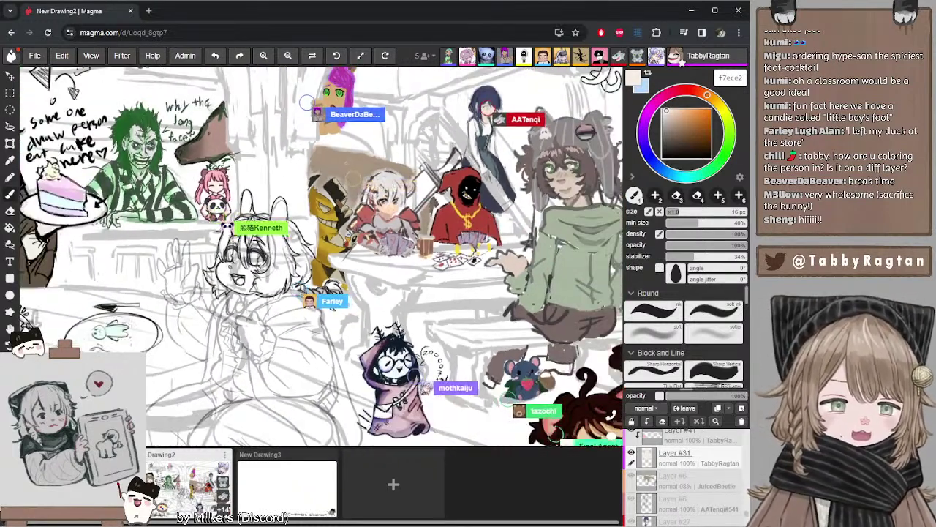
- Examine the character in the green hoodie and the small hooded figure with glasses up close within the tavern scene
{"action": "scroll", "coordinate": [351, 293], "scroll_direction": "down", "scroll_amount": 1}
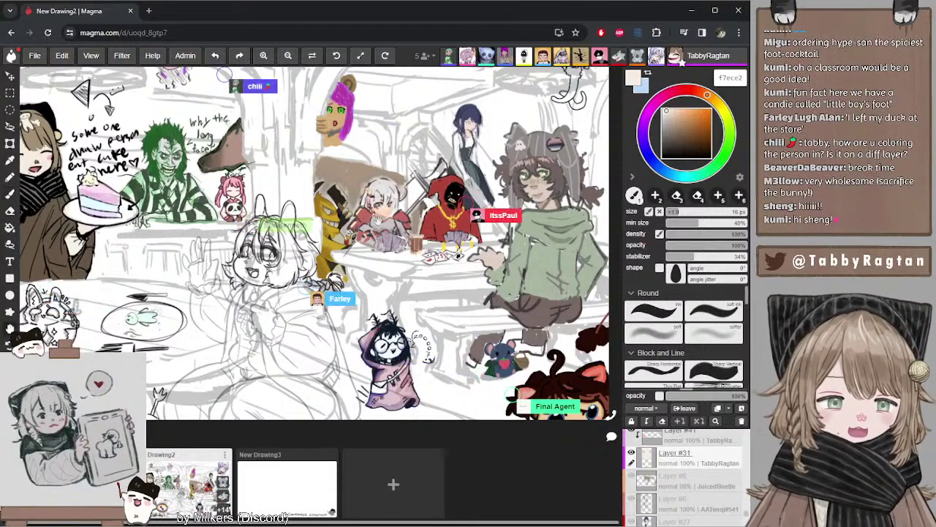
{"action": "left_click_drag", "start_coordinate": [377, 220], "coordinate": [284, 212]}
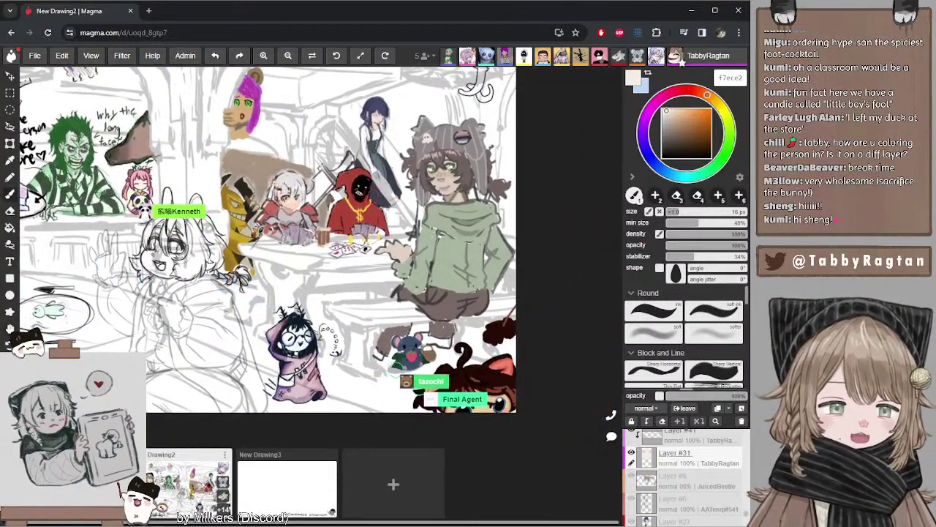
{"action": "scroll", "coordinate": [466, 307], "scroll_direction": "up", "scroll_amount": 4}
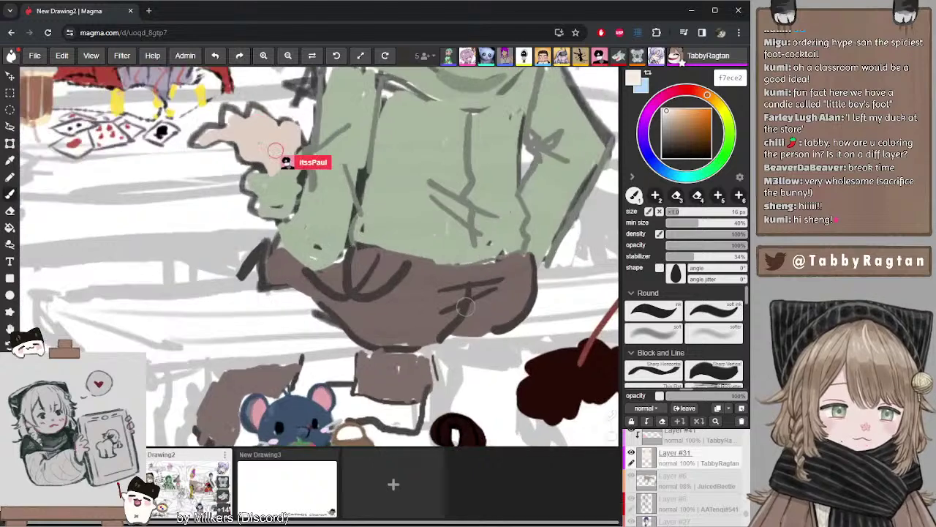
{"action": "scroll", "coordinate": [465, 307], "scroll_direction": "up", "scroll_amount": 2}
{"action": "scroll", "coordinate": [465, 308], "scroll_direction": "down", "scroll_amount": 4}
{"action": "scroll", "coordinate": [465, 307], "scroll_direction": "up", "scroll_amount": 3}
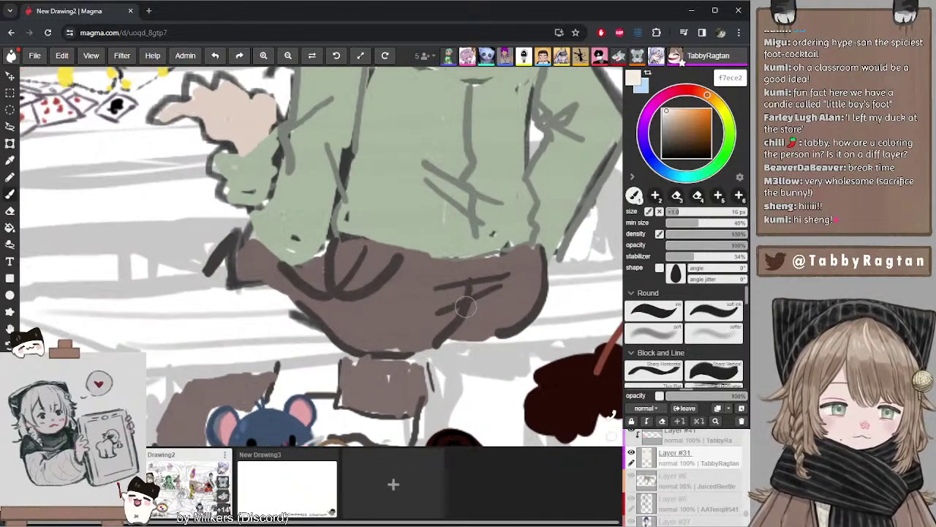
{"action": "scroll", "coordinate": [465, 307], "scroll_direction": "down", "scroll_amount": 5}
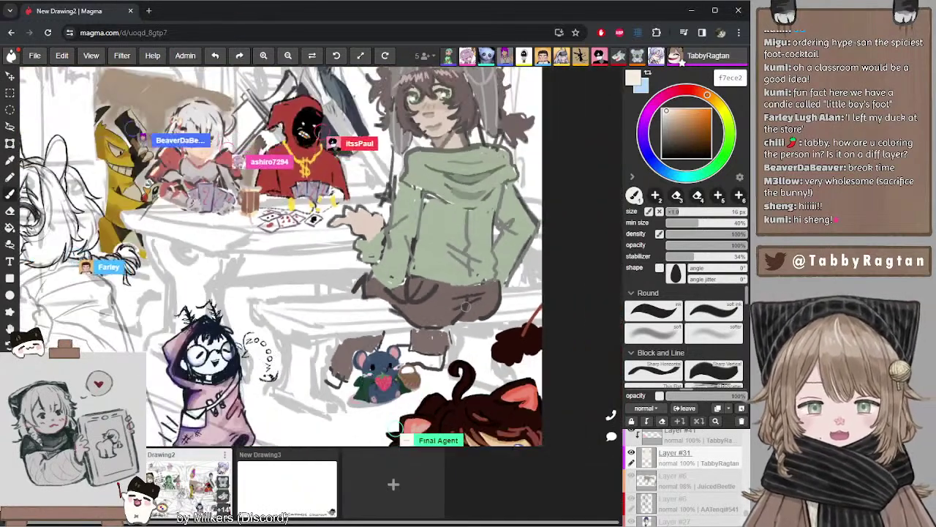
{"action": "scroll", "coordinate": [466, 307], "scroll_direction": "down", "scroll_amount": 3}
{"action": "scroll", "coordinate": [465, 307], "scroll_direction": "up", "scroll_amount": 2}
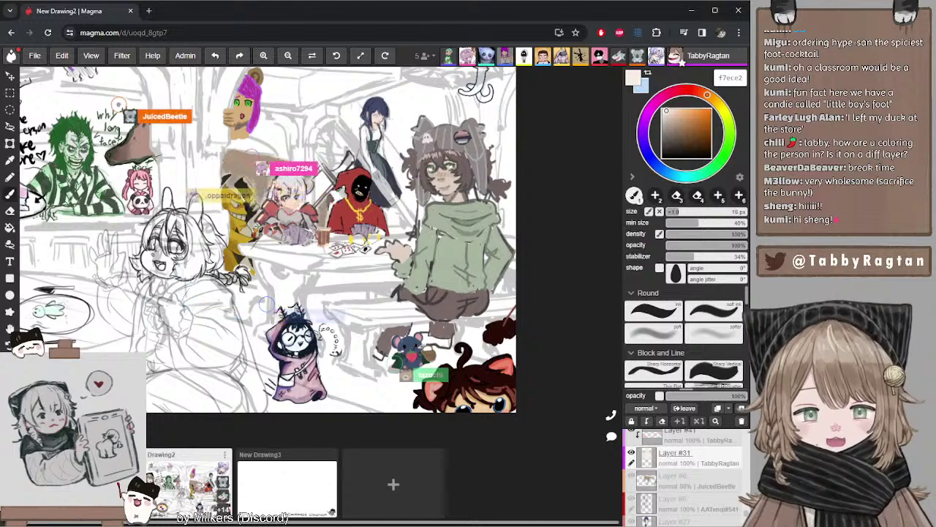
{"action": "left_click_drag", "start_coordinate": [266, 305], "coordinate": [307, 278]}
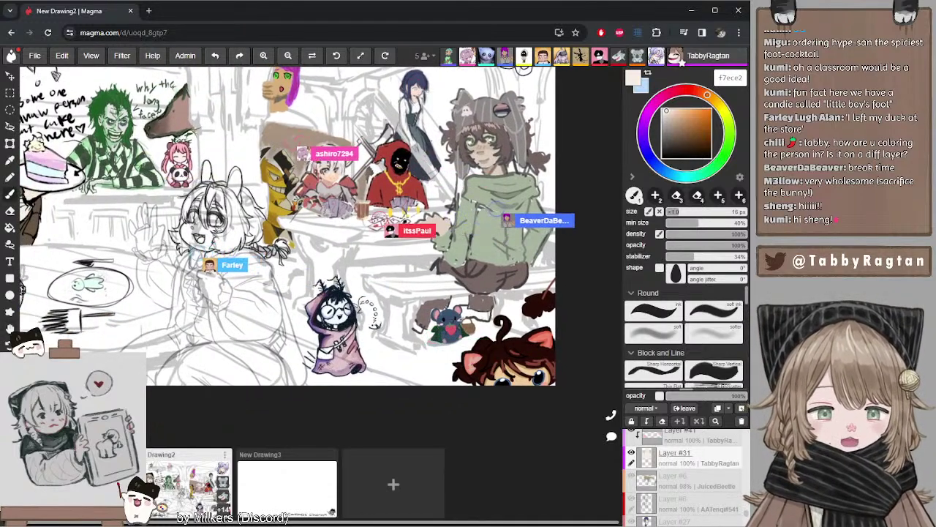
{"action": "scroll", "coordinate": [328, 361], "scroll_direction": "up", "scroll_amount": 4}
{"action": "scroll", "coordinate": [329, 366], "scroll_direction": "down", "scroll_amount": 4}
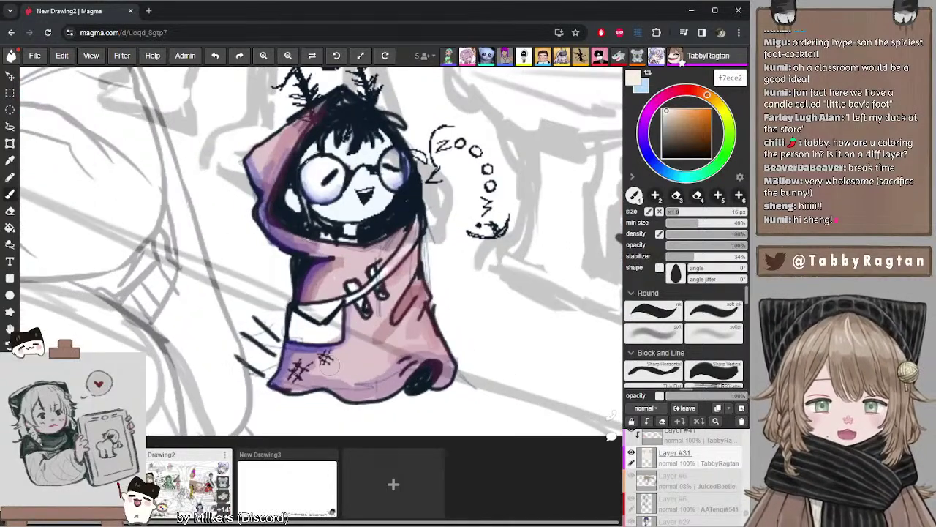
{"action": "scroll", "coordinate": [340, 362], "scroll_direction": "down", "scroll_amount": 1}
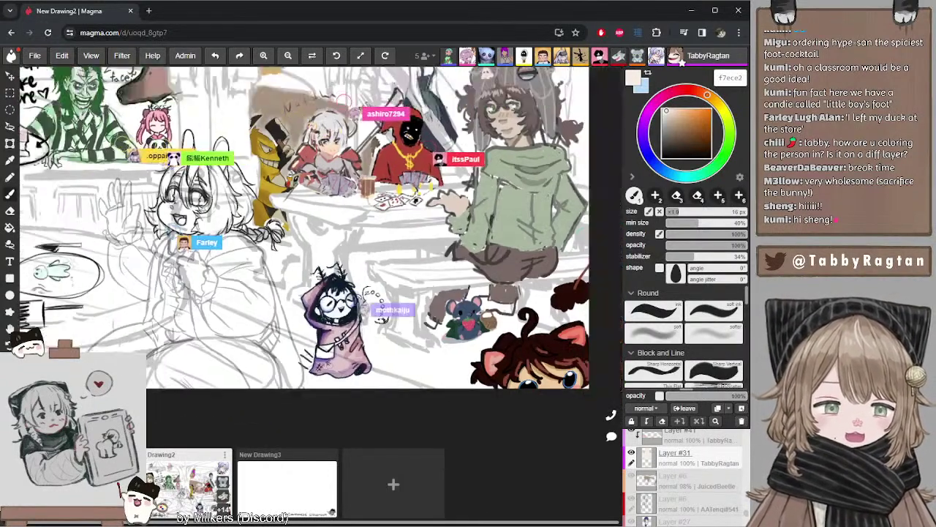
{"action": "scroll", "coordinate": [340, 362], "scroll_direction": "down", "scroll_amount": 1}
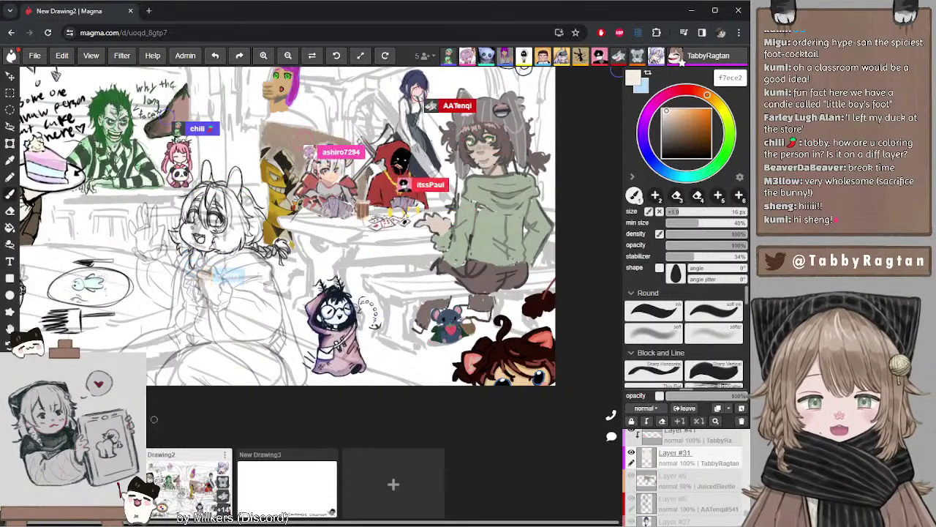
{"action": "left_click_drag", "start_coordinate": [153, 419], "coordinate": [251, 423]}
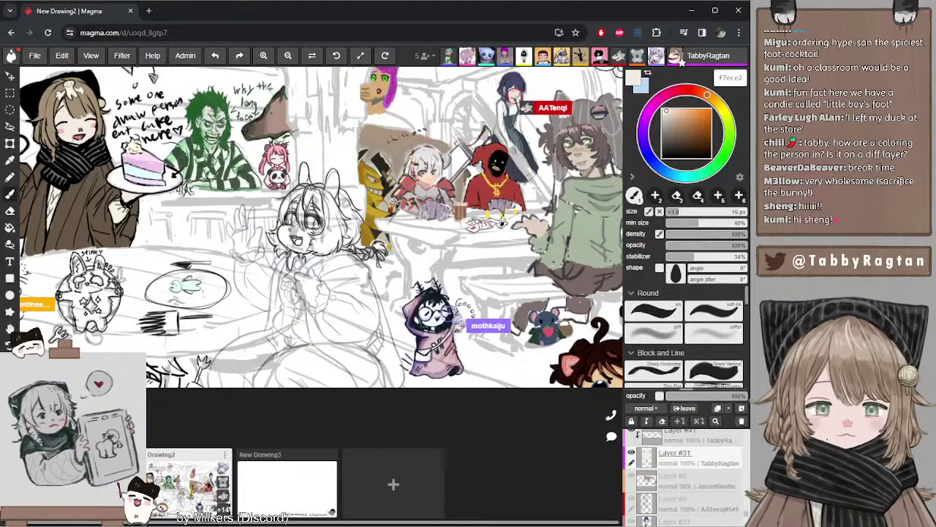
{"action": "scroll", "coordinate": [340, 307], "scroll_direction": "up", "scroll_amount": 4}
{"action": "scroll", "coordinate": [340, 307], "scroll_direction": "down", "scroll_amount": 6}
{"action": "scroll", "coordinate": [340, 308], "scroll_direction": "up", "scroll_amount": 3}
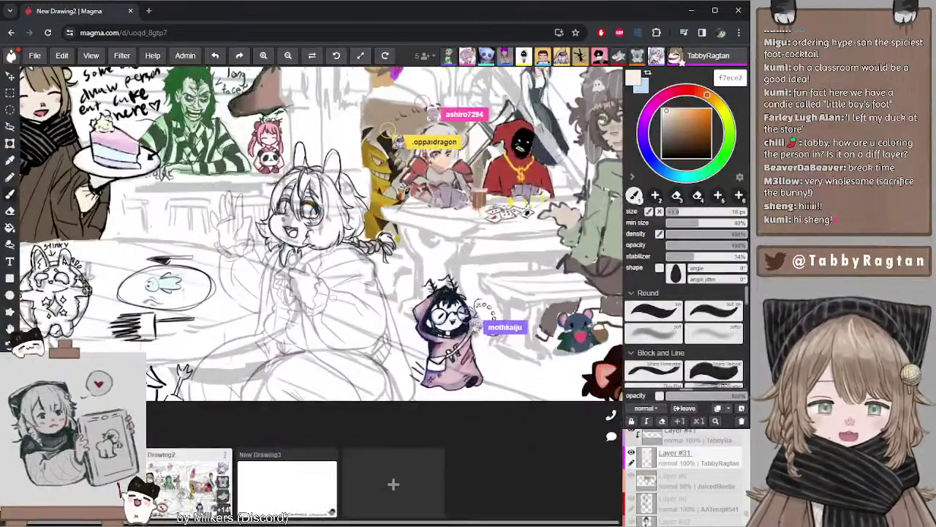
{"action": "scroll", "coordinate": [236, 247], "scroll_direction": "up", "scroll_amount": 2}
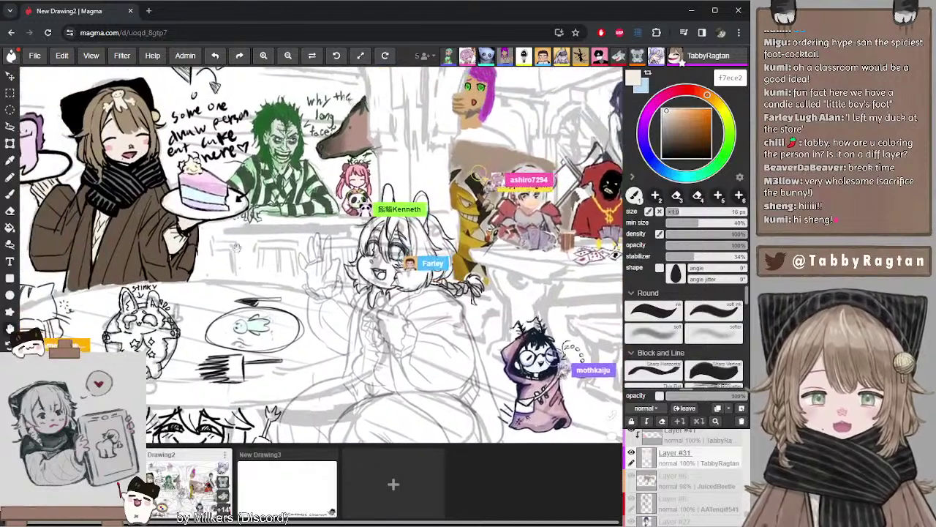
- Add a new layer directly above Layer #3, the girl's line art, and clip it to that layer
{"action": "left_click_drag", "start_coordinate": [192, 225], "coordinate": [266, 235]}
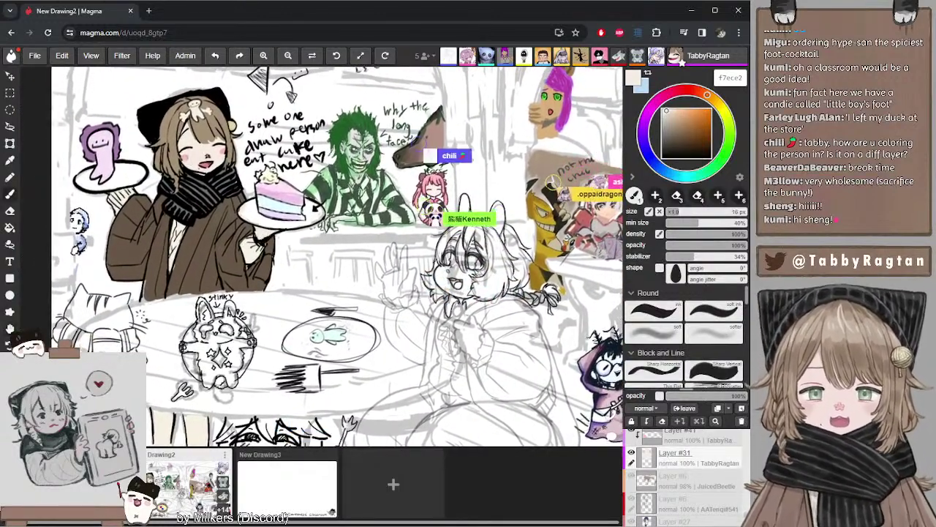
{"action": "left_click_drag", "start_coordinate": [189, 180], "coordinate": [203, 183]}
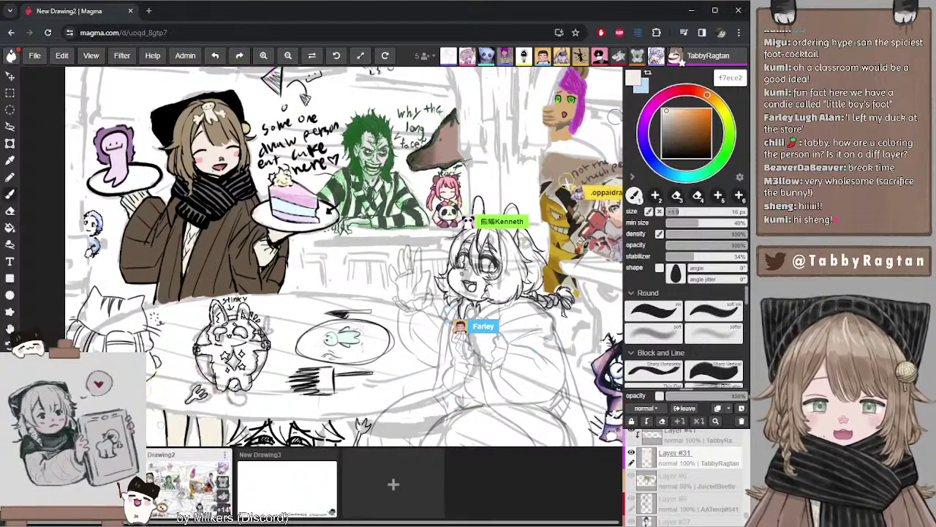
{"action": "left_click_drag", "start_coordinate": [230, 262], "coordinate": [238, 292]}
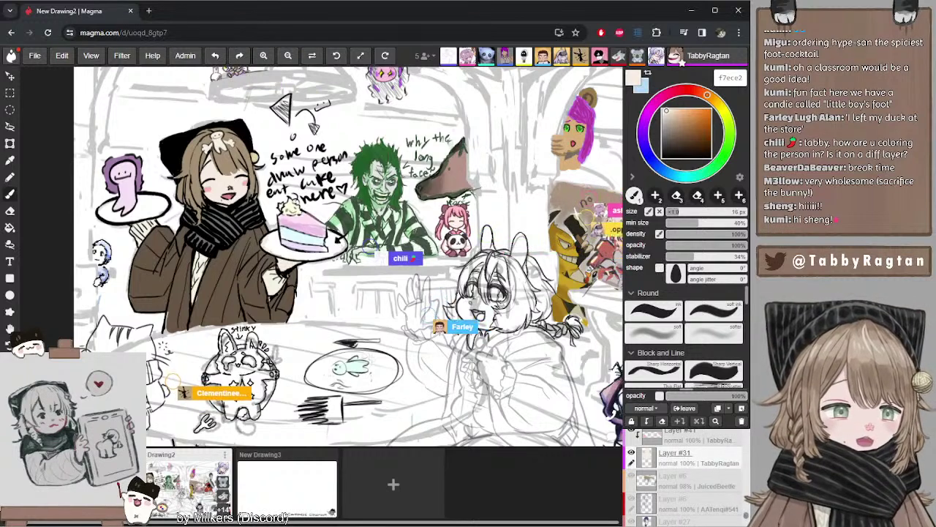
{"action": "scroll", "coordinate": [680, 458], "scroll_direction": "up", "scroll_amount": 1}
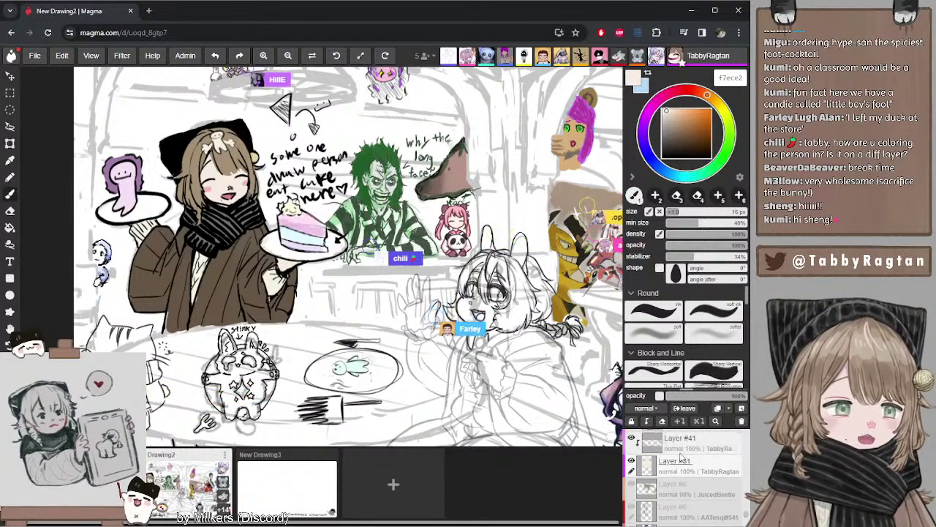
{"action": "scroll", "coordinate": [676, 452], "scroll_direction": "up", "scroll_amount": 3}
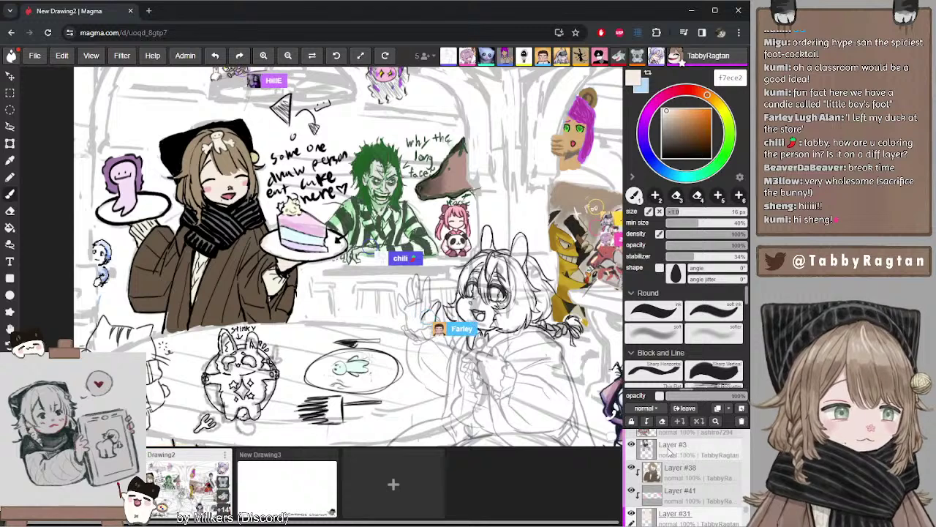
{"action": "left_click", "coordinate": [742, 409]}
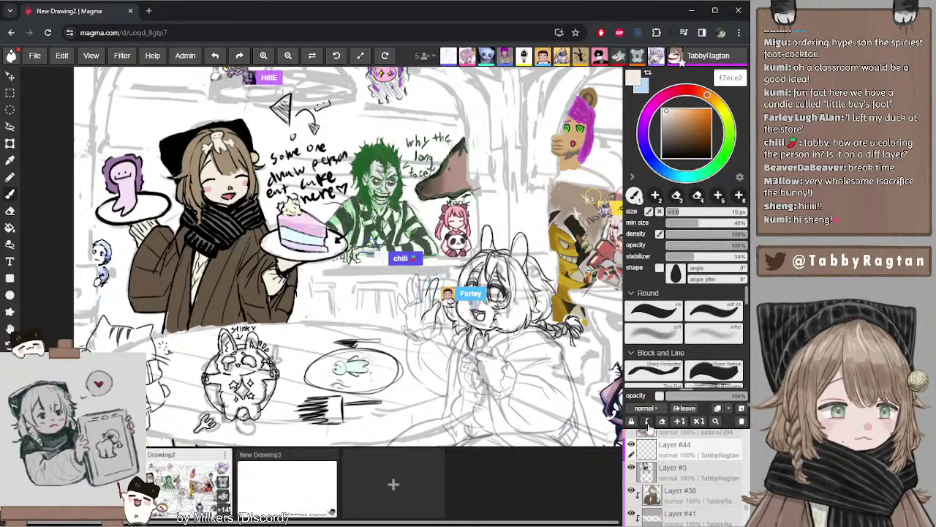
{"action": "left_click", "coordinate": [647, 422]}
- Sample a brown from the girl's hair, adjust it to 594a36 and begin tinting her outlines on the clipped layer
{"action": "left_click", "coordinate": [227, 158], "text": "alt"}
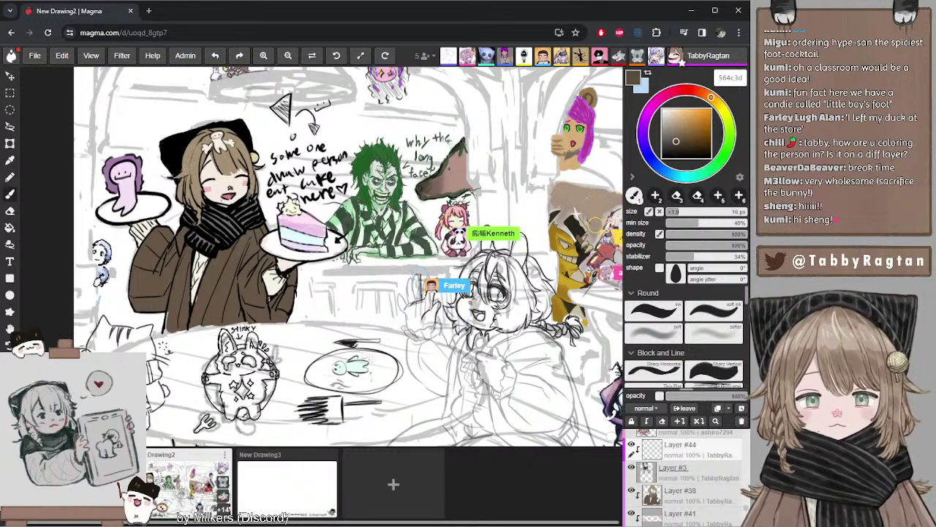
{"action": "left_click_drag", "start_coordinate": [677, 144], "coordinate": [681, 141]}
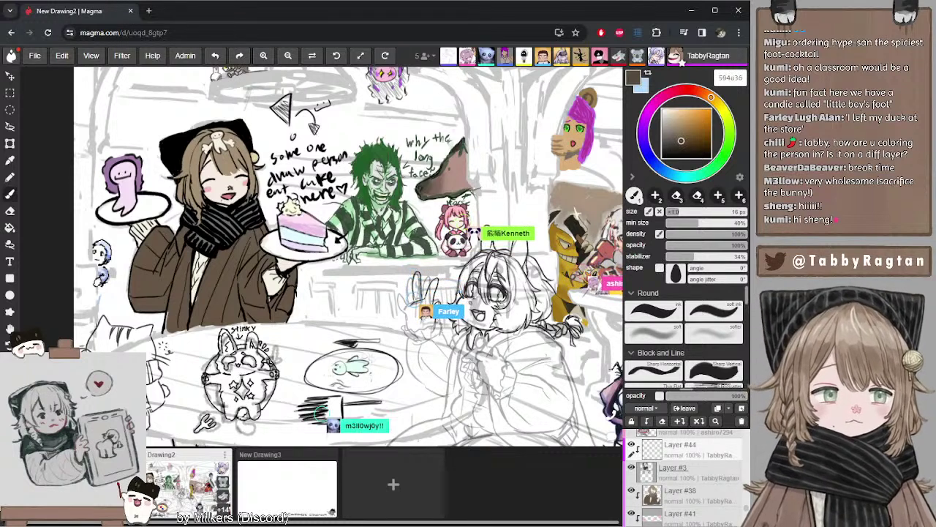
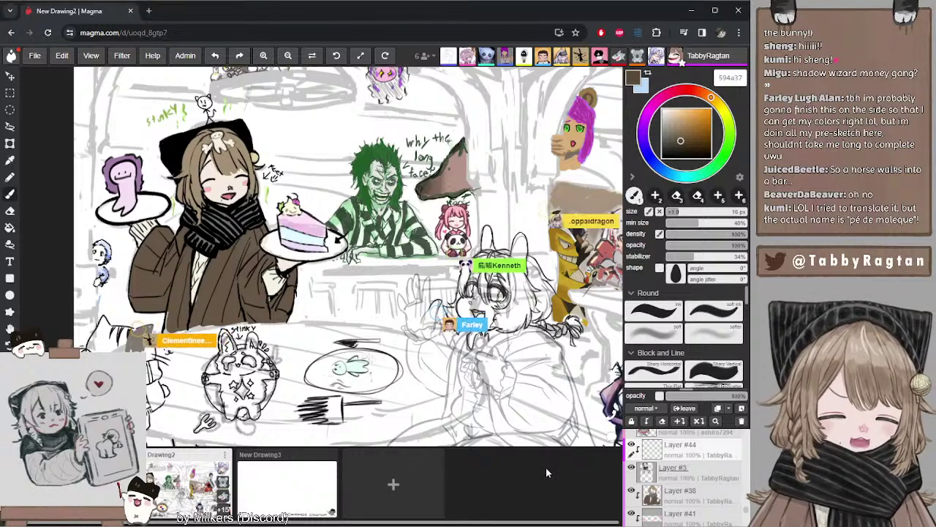
{"action": "left_click_drag", "start_coordinate": [523, 129], "coordinate": [384, 140]}
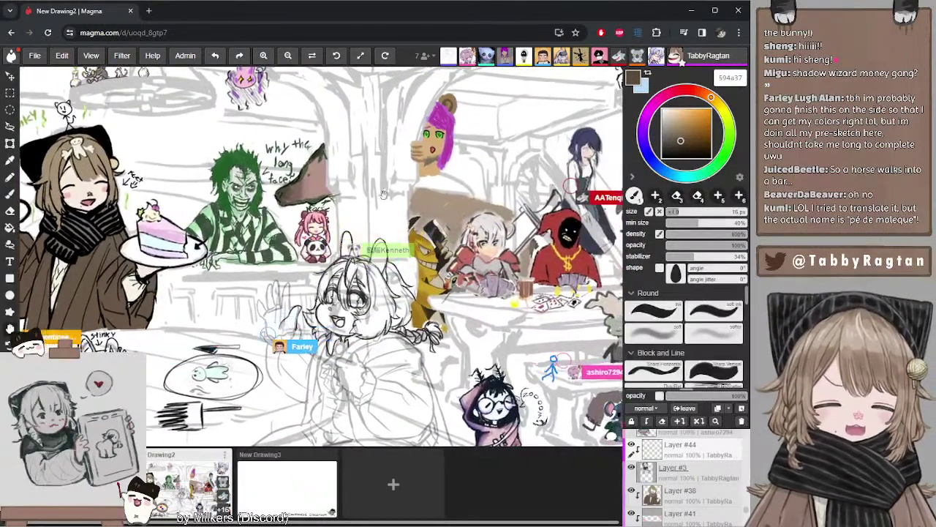
{"action": "mouse_move", "coordinate": [345, 177]}
{"action": "left_mouse_down"}
{"action": "mouse_move", "coordinate": [458, 166]}
{"action": "mouse_move", "coordinate": [362, 179]}
{"action": "mouse_move", "coordinate": [370, 187]}
{"action": "left_mouse_up"}
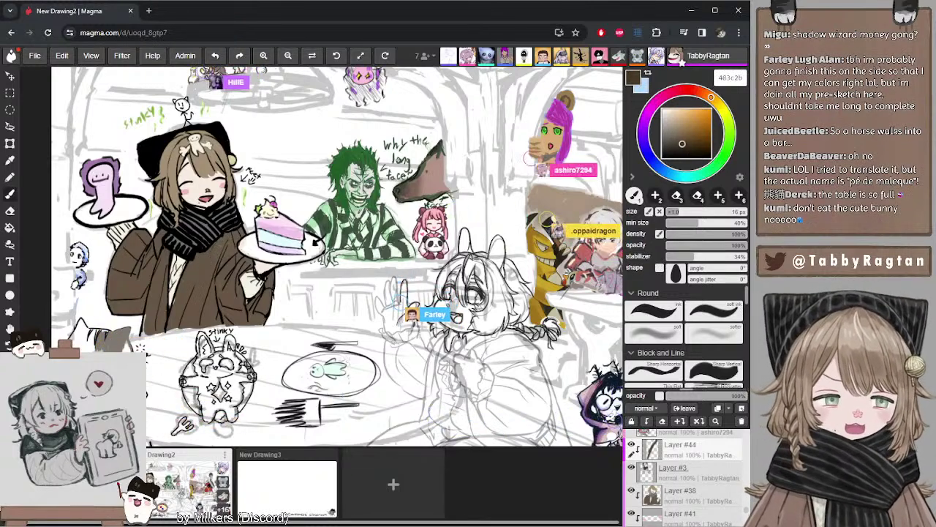
- Shift the brush hue towards red for dark brown 261c16 line tinting, and sample brown 564630 from the girl's hair
{"action": "left_click", "coordinate": [699, 97]}
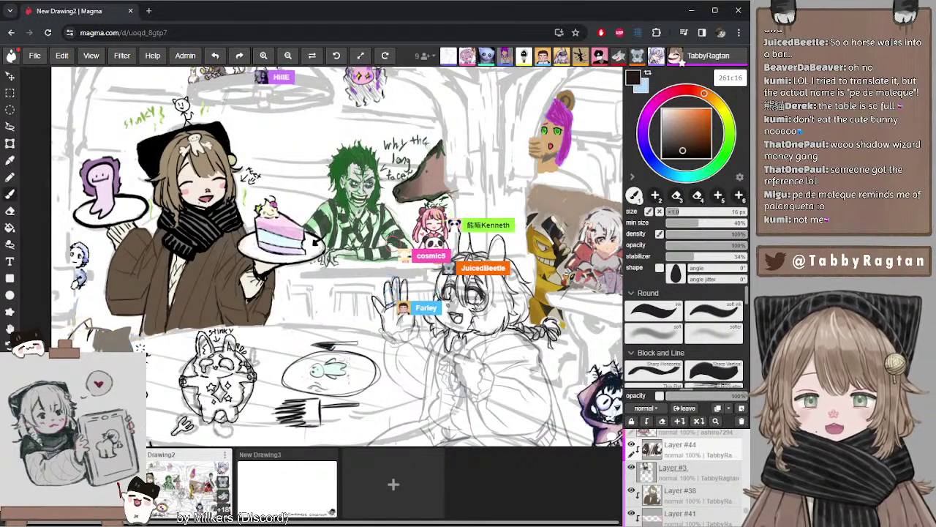
{"action": "left_click_drag", "start_coordinate": [215, 244], "coordinate": [233, 277]}
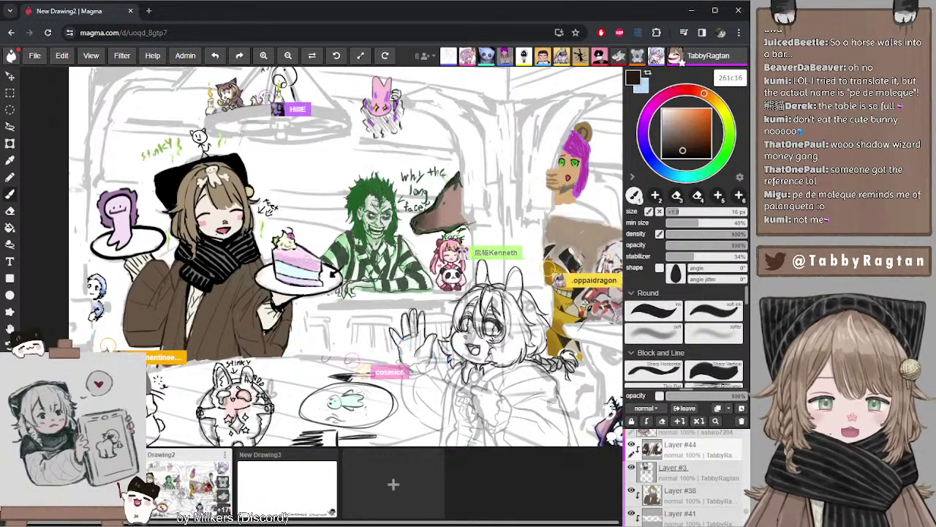
{"action": "left_click", "coordinate": [222, 196], "text": "alt"}
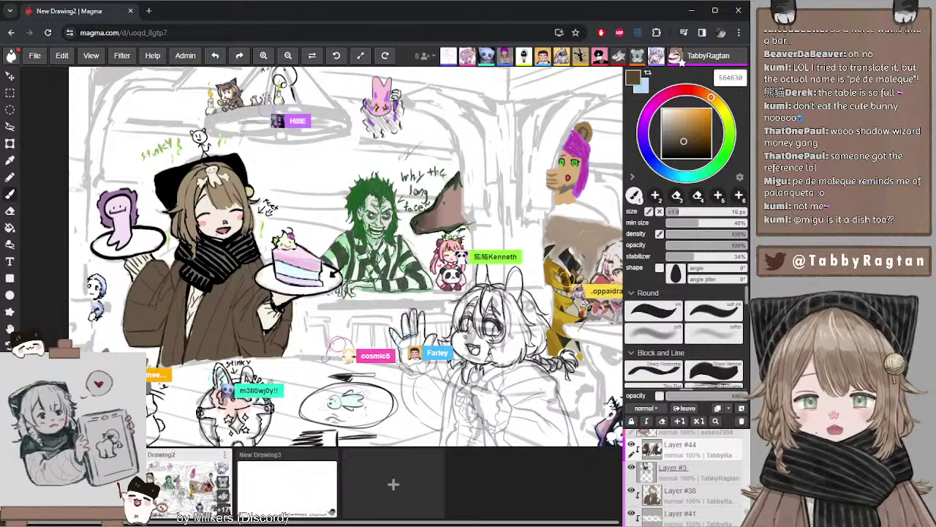
- Open the New Drawing3 canvas with the Cantonese classroom caption and set the brush colour to black, 000000
{"action": "left_click", "coordinate": [287, 487]}
{"action": "mouse_move", "coordinate": [322, 144]}
{"action": "left_mouse_down"}
{"action": "mouse_move", "coordinate": [363, 173]}
{"action": "mouse_move", "coordinate": [377, 150]}
{"action": "left_mouse_up"}
{"action": "left_click", "coordinate": [662, 150]}
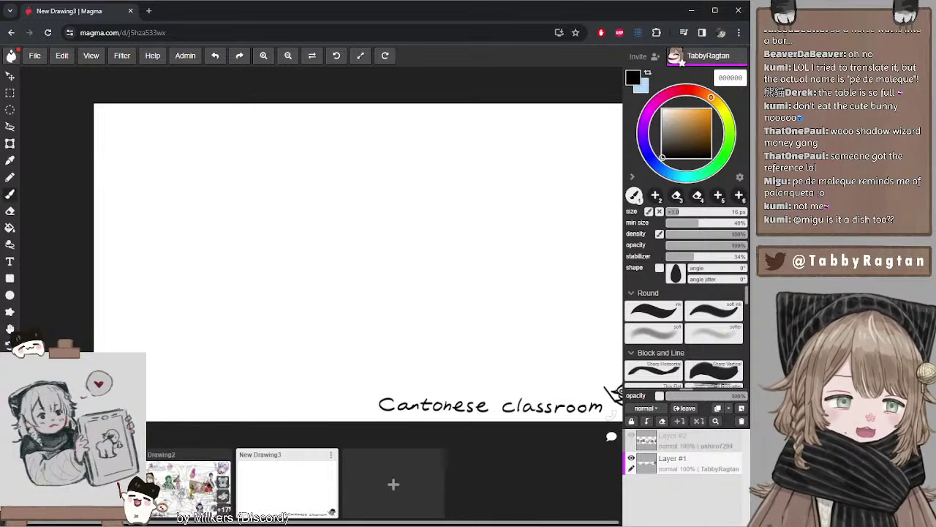
{"action": "left_click_drag", "start_coordinate": [310, 168], "coordinate": [313, 175]}
{"action": "mouse_move", "coordinate": [242, 181]}
{"action": "left_mouse_down"}
{"action": "mouse_move", "coordinate": [243, 188]}
{"action": "mouse_move", "coordinate": [190, 172]}
{"action": "left_mouse_up"}
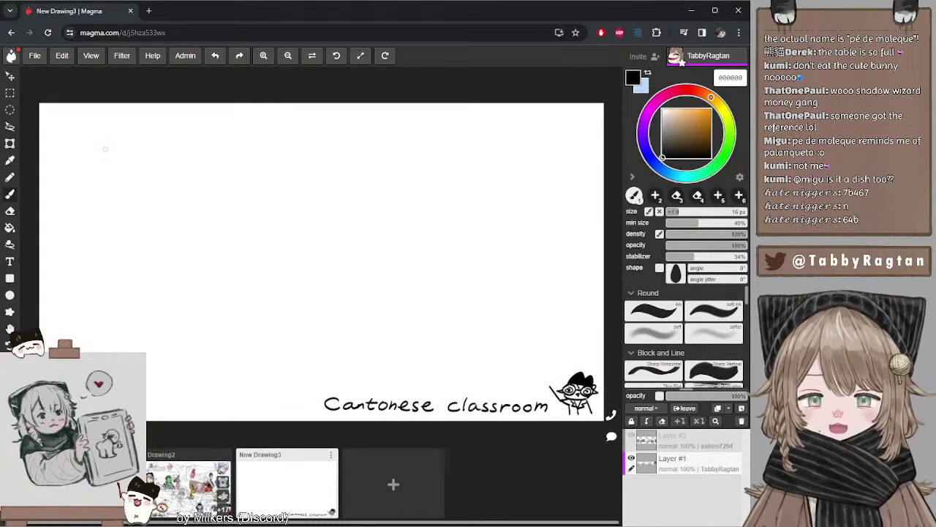
{"action": "left_click_drag", "start_coordinate": [109, 151], "coordinate": [109, 143]}
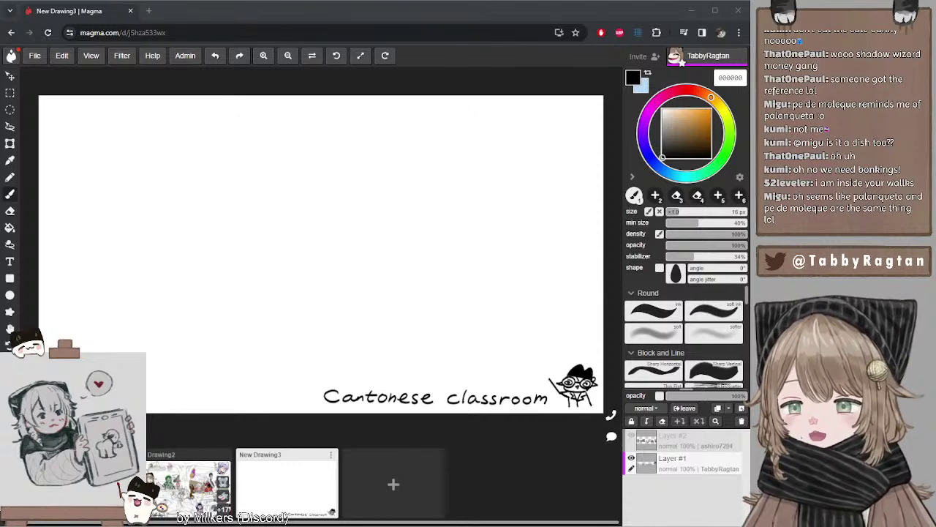
- Return to New Drawing2 to look over the whole tavern scene, and reopen the New Drawing3 canvas
{"action": "left_click", "coordinate": [185, 495]}
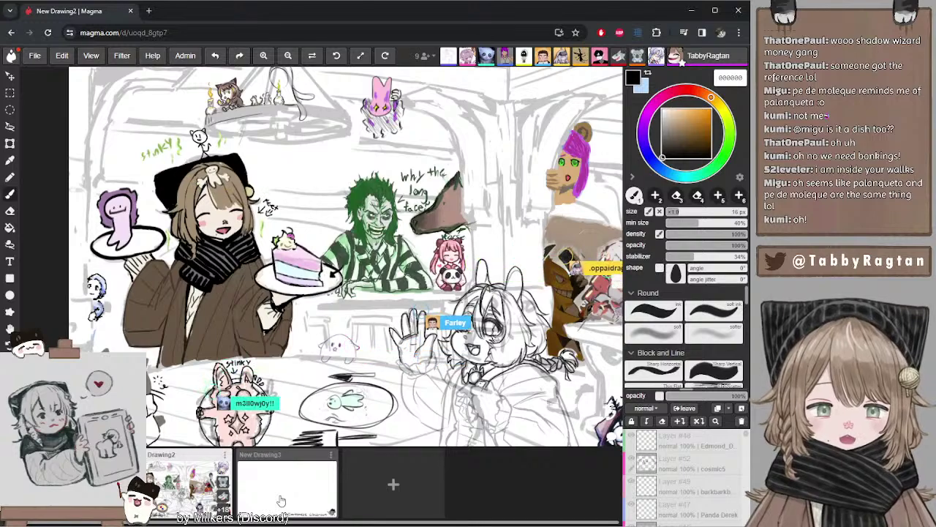
{"action": "scroll", "coordinate": [465, 318], "scroll_direction": "down", "scroll_amount": 5}
{"action": "scroll", "coordinate": [457, 322], "scroll_direction": "up", "scroll_amount": 2}
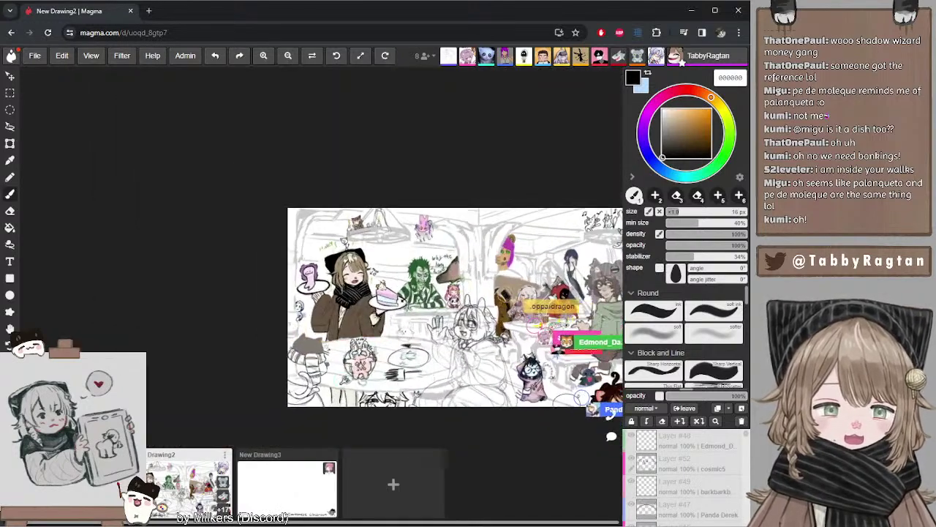
{"action": "scroll", "coordinate": [457, 321], "scroll_direction": "up", "scroll_amount": 1}
{"action": "scroll", "coordinate": [450, 316], "scroll_direction": "up", "scroll_amount": 3}
{"action": "scroll", "coordinate": [449, 316], "scroll_direction": "down", "scroll_amount": 2}
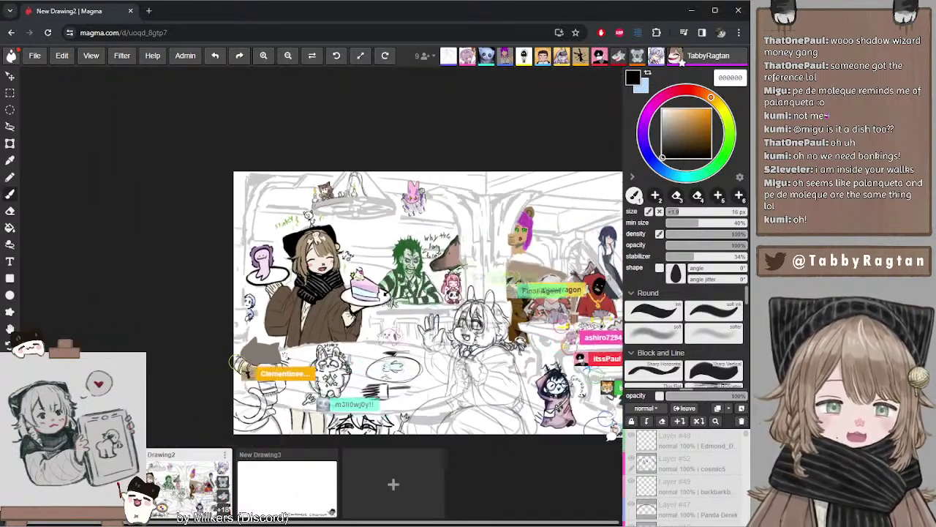
{"action": "scroll", "coordinate": [449, 316], "scroll_direction": "up", "scroll_amount": 1}
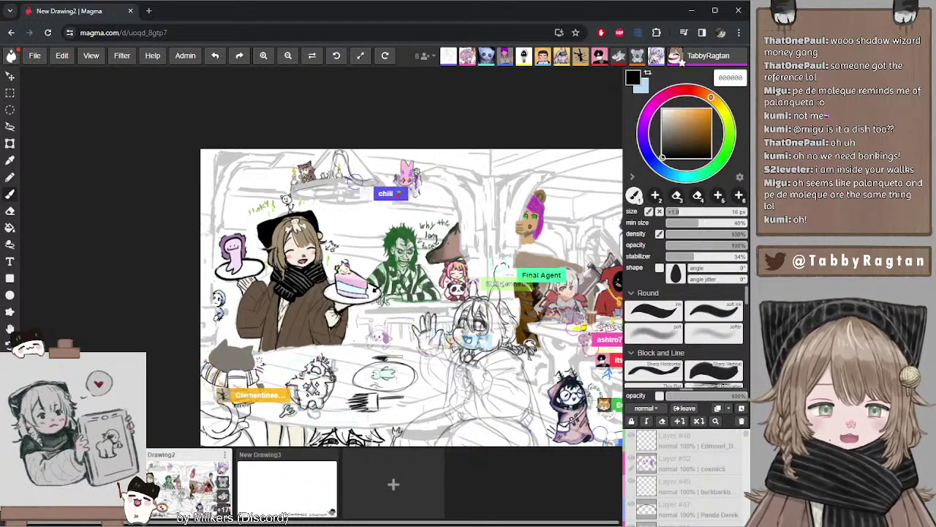
{"action": "left_click", "coordinate": [282, 485]}
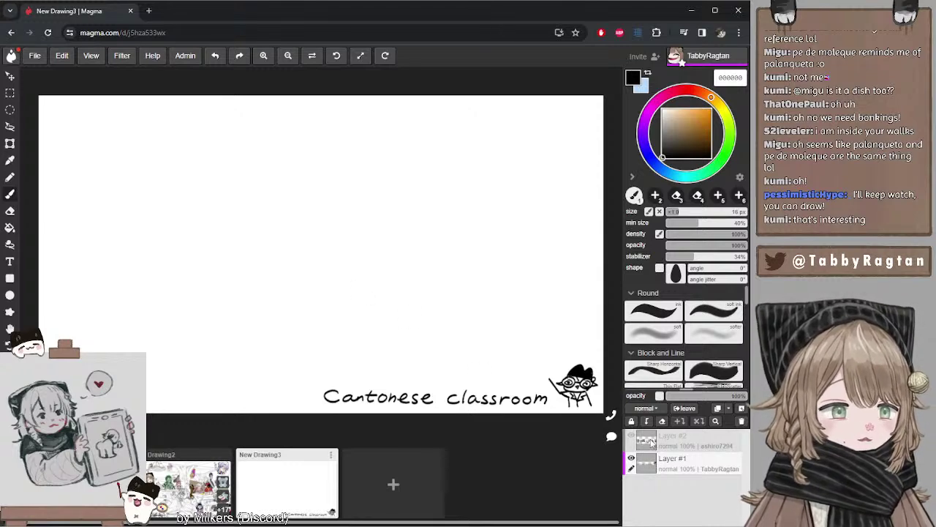
- Add a new layer to the classroom canvas and move it to the top of the layer stack
{"action": "left_click", "coordinate": [718, 407]}
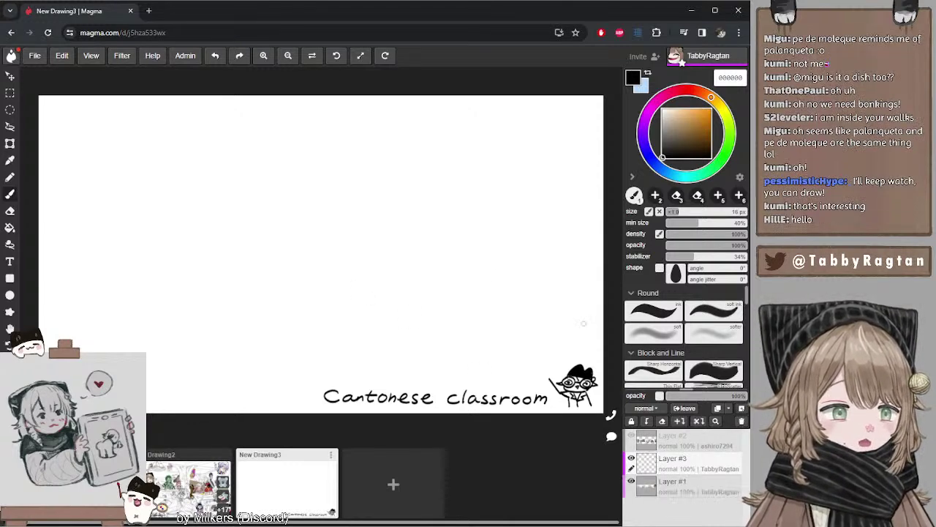
{"action": "left_click_drag", "start_coordinate": [651, 461], "coordinate": [650, 437]}
{"action": "mouse_move", "coordinate": [188, 167]}
{"action": "left_mouse_down"}
{"action": "mouse_move", "coordinate": [171, 204]}
{"action": "mouse_move", "coordinate": [231, 226]}
{"action": "left_mouse_up"}
{"action": "key", "text": "ctrl+z"}
- Handwrite the Cantonese phrase 仆街 in black in the upper-left corner of the canvas, undoing misdrawn strokes
{"action": "key", "text": "space"}
{"action": "mouse_move", "coordinate": [205, 168]}
{"action": "left_mouse_down"}
{"action": "mouse_move", "coordinate": [245, 180]}
{"action": "mouse_move", "coordinate": [205, 168]}
{"action": "left_mouse_up"}
{"action": "key", "text": "b"}
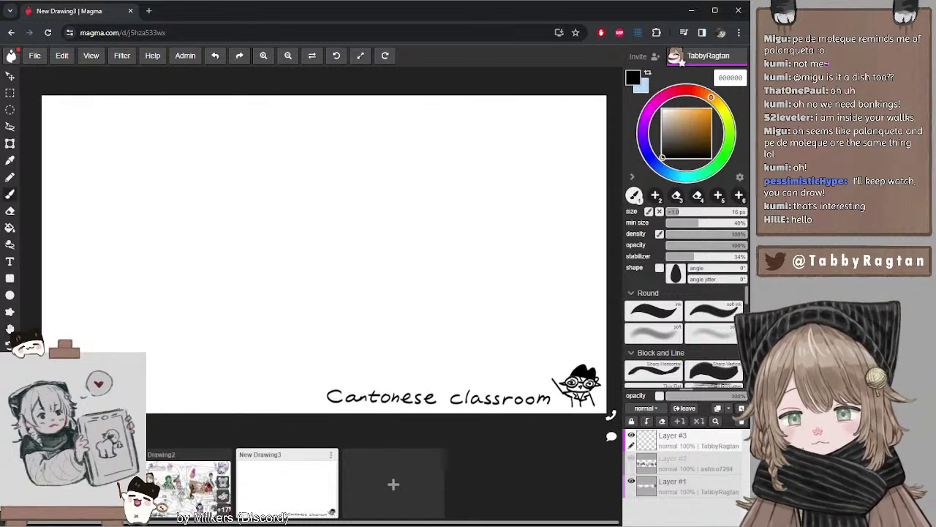
{"action": "key", "text": "h"}
{"action": "left_click_drag", "start_coordinate": [149, 227], "coordinate": [145, 244]}
{"action": "key", "text": "b"}
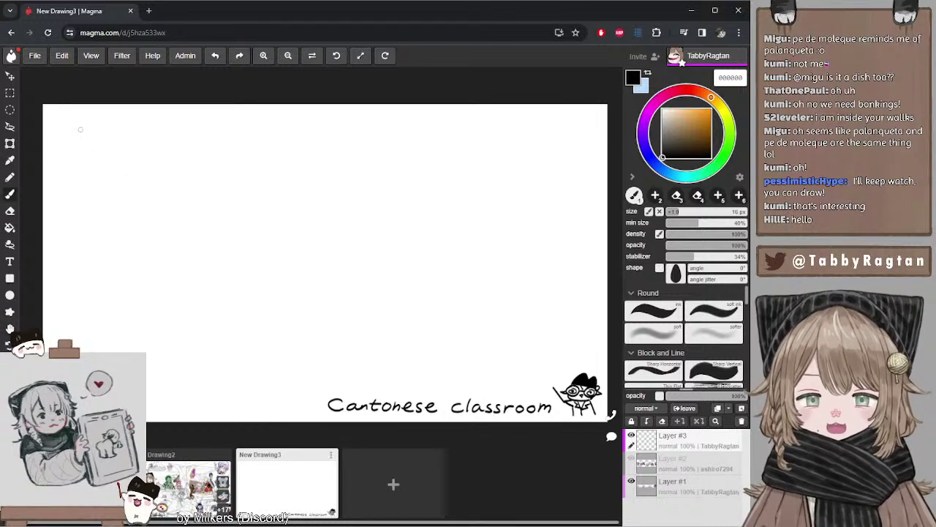
{"action": "mouse_move", "coordinate": [79, 124]}
{"action": "left_mouse_down"}
{"action": "mouse_move", "coordinate": [76, 145]}
{"action": "mouse_move", "coordinate": [108, 136]}
{"action": "mouse_move", "coordinate": [116, 143]}
{"action": "mouse_move", "coordinate": [125, 131]}
{"action": "mouse_move", "coordinate": [127, 141]}
{"action": "left_mouse_up"}
{"action": "key", "text": "ctrl+z"}
{"action": "key", "text": "ctrl+z"}
{"action": "key", "text": "ctrl+z"}
{"action": "mouse_move", "coordinate": [122, 136]}
{"action": "left_mouse_down"}
{"action": "mouse_move", "coordinate": [150, 121]}
{"action": "mouse_move", "coordinate": [125, 142]}
{"action": "mouse_move", "coordinate": [147, 118]}
{"action": "mouse_move", "coordinate": [137, 140]}
{"action": "left_mouse_up"}
{"action": "key", "text": "ctrl+z"}
{"action": "key", "text": "ctrl+z"}
{"action": "key", "text": "ctrl+z"}
{"action": "key", "text": "ctrl+z"}
{"action": "key", "text": "ctrl+z"}
{"action": "key", "text": "ctrl+z"}
{"action": "key", "text": "ctrl+z"}
- Handwrite the title "DLLM Manual" in the upper-right corner of the canvas
{"action": "left_click_drag", "start_coordinate": [465, 164], "coordinate": [357, 176]}
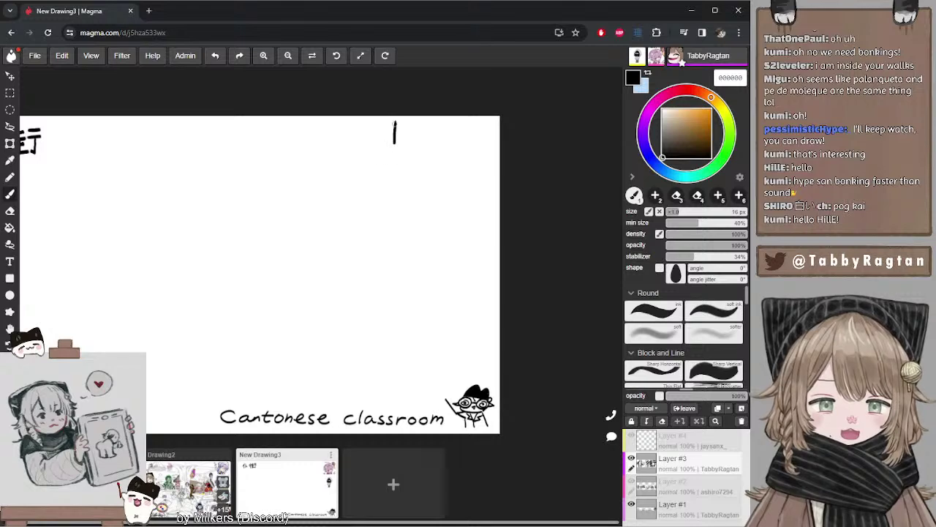
{"action": "mouse_move", "coordinate": [387, 126]}
{"action": "left_mouse_down"}
{"action": "mouse_move", "coordinate": [406, 134]}
{"action": "mouse_move", "coordinate": [475, 132]}
{"action": "left_mouse_up"}
{"action": "key", "text": "ctrl+z"}
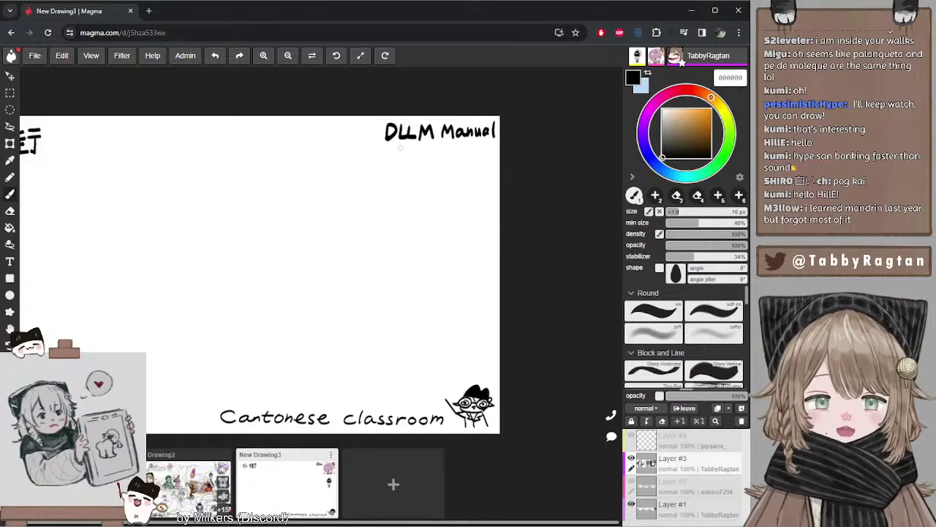
- Box off the corner around the DLLM Manual title with a vertical line beside it and a horizontal line well below it
{"action": "left_click_drag", "start_coordinate": [369, 120], "coordinate": [370, 245]}
{"action": "key", "text": "ctrl+z"}
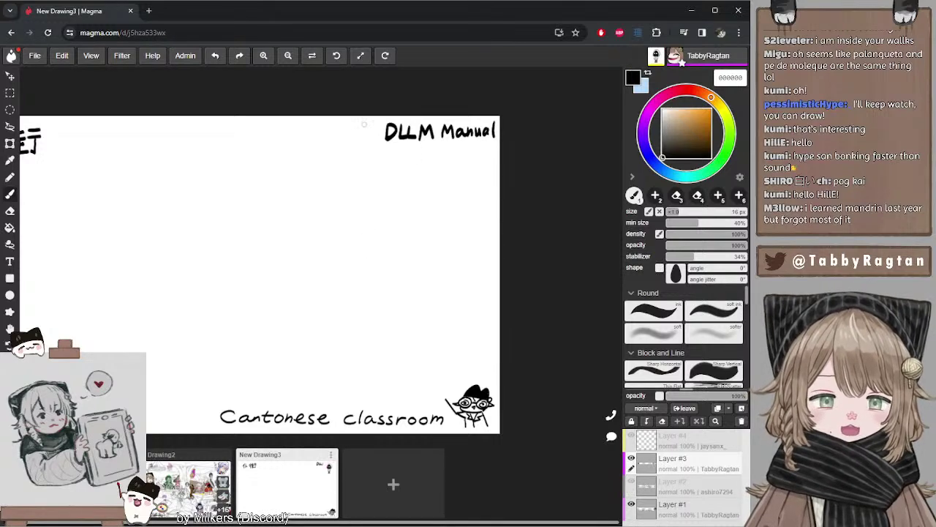
{"action": "mouse_move", "coordinate": [364, 116]}
{"action": "left_mouse_down"}
{"action": "mouse_move", "coordinate": [371, 267]}
{"action": "mouse_move", "coordinate": [483, 260]}
{"action": "left_mouse_up"}
{"action": "key", "text": "ctrl+z"}
{"action": "key", "text": "ctrl+z"}
{"action": "left_click_drag", "start_coordinate": [372, 269], "coordinate": [498, 265]}
{"action": "key", "text": "ctrl+z"}
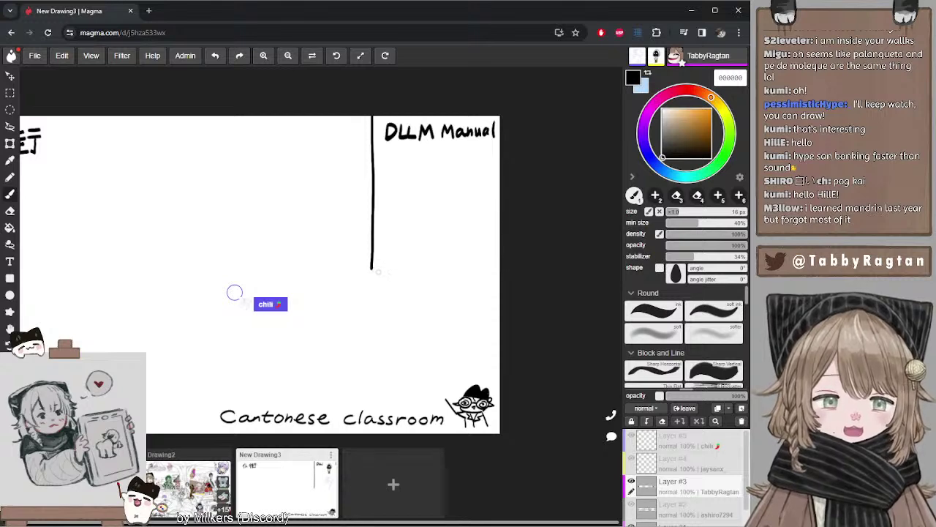
{"action": "left_click_drag", "start_coordinate": [372, 269], "coordinate": [517, 263]}
{"action": "key", "text": "ctrl+z"}
{"action": "left_click_drag", "start_coordinate": [371, 269], "coordinate": [518, 266]}
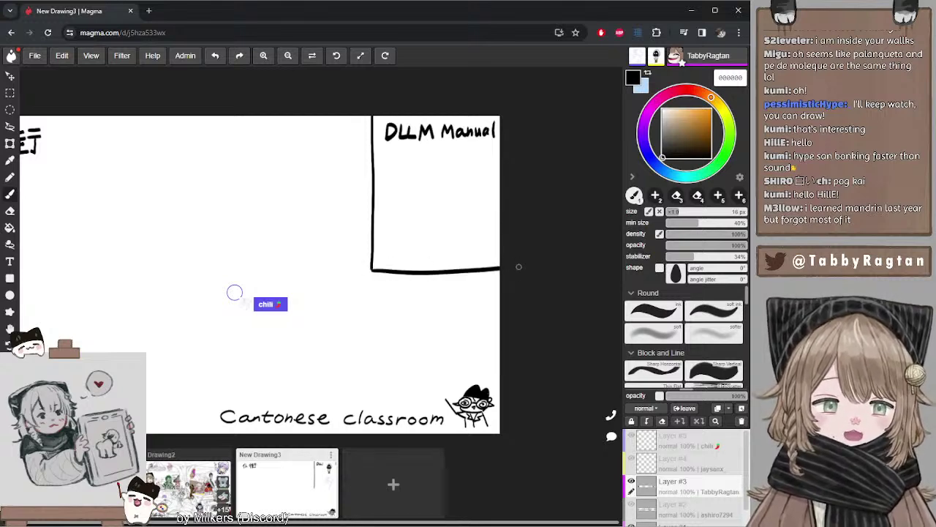
{"action": "key", "text": "ctrl+z"}
{"action": "left_click_drag", "start_coordinate": [373, 269], "coordinate": [512, 268]}
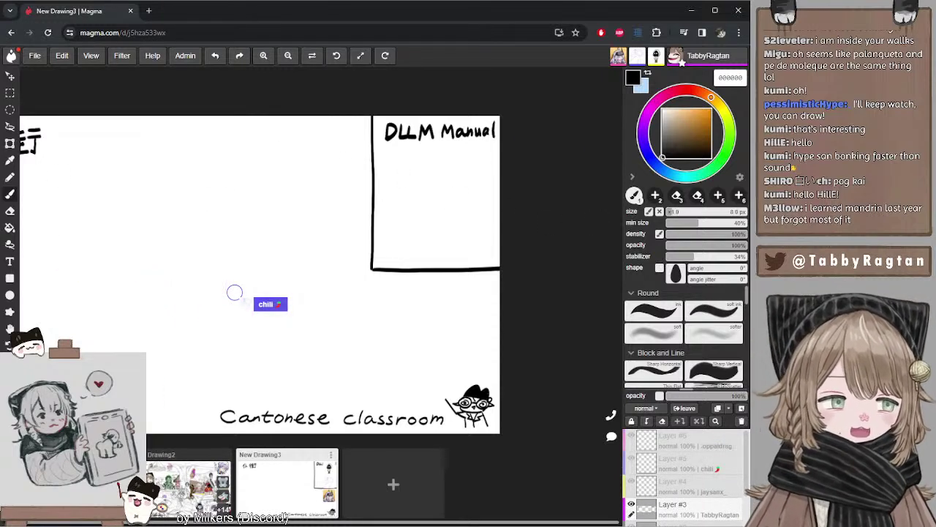
- Set the brush size to 6 px and handwrite the rule "- use for funnies ONLY" under the DLLM Manual title
{"action": "left_click_drag", "start_coordinate": [671, 211], "coordinate": [669, 212]}
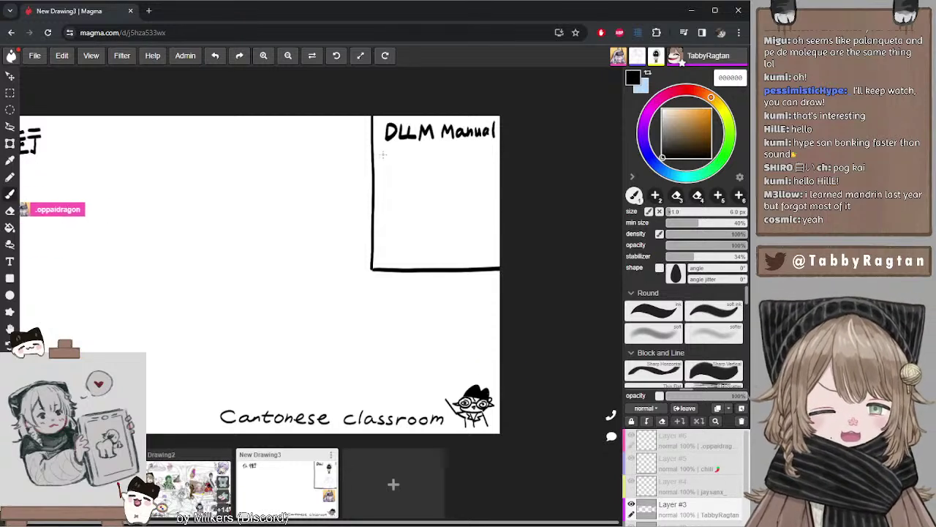
{"action": "left_click_drag", "start_coordinate": [380, 155], "coordinate": [481, 159]}
{"action": "key", "text": "ctrl+z"}
{"action": "key", "text": "ctrl+z"}
{"action": "key", "text": "ctrl+z"}
{"action": "key", "text": "ctrl+z"}
{"action": "left_click_drag", "start_coordinate": [483, 155], "coordinate": [485, 160]}
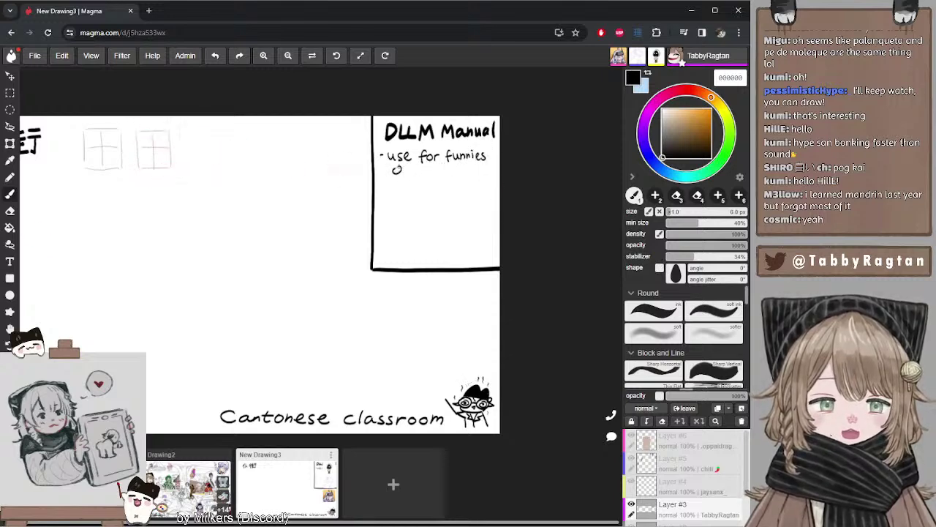
{"action": "mouse_move", "coordinate": [401, 166]}
{"action": "left_mouse_down"}
{"action": "mouse_move", "coordinate": [395, 173]}
{"action": "mouse_move", "coordinate": [427, 172]}
{"action": "left_mouse_up"}
{"action": "left_click_drag", "start_coordinate": [431, 168], "coordinate": [426, 176]}
{"action": "left_click_drag", "start_coordinate": [432, 168], "coordinate": [428, 176]}
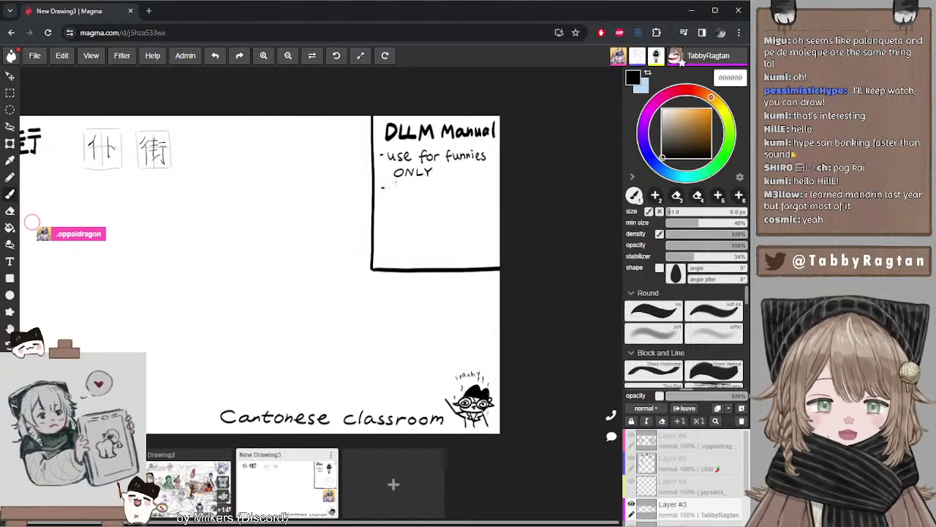
- Handwrite the phrase 頂你個肺 directly below 仆街 on the canvas
{"action": "left_click_drag", "start_coordinate": [405, 181], "coordinate": [472, 203]}
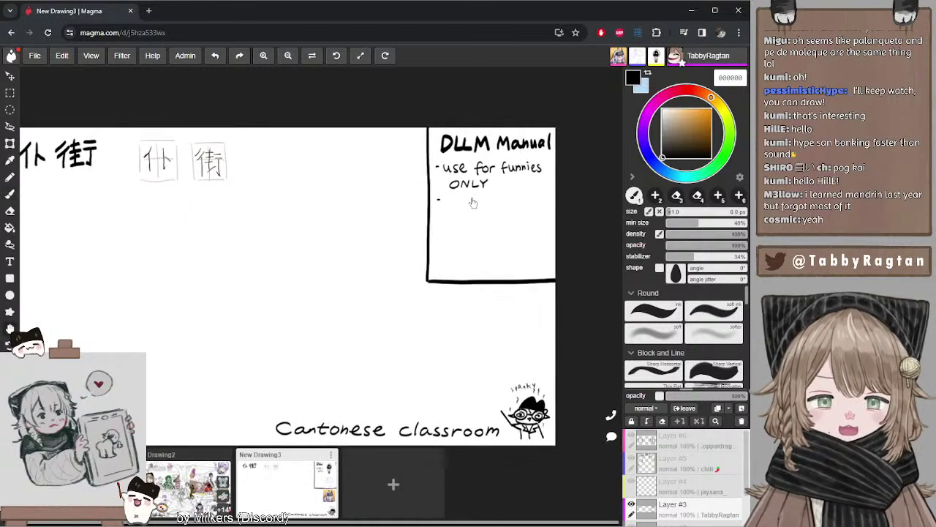
{"action": "left_click_drag", "start_coordinate": [345, 202], "coordinate": [418, 211]}
{"action": "left_click_drag", "start_coordinate": [293, 188], "coordinate": [265, 158]}
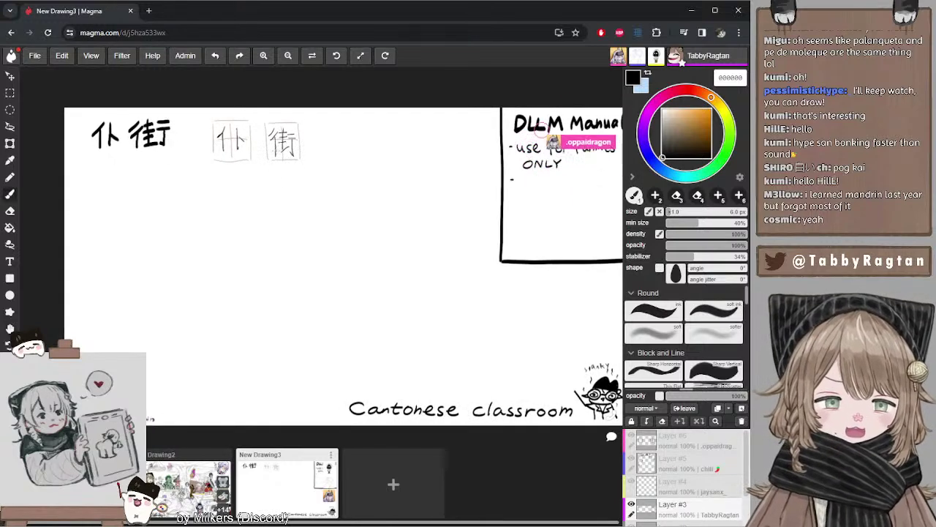
{"action": "left_click_drag", "start_coordinate": [427, 182], "coordinate": [410, 194]}
{"action": "left_click_drag", "start_coordinate": [519, 184], "coordinate": [491, 187]}
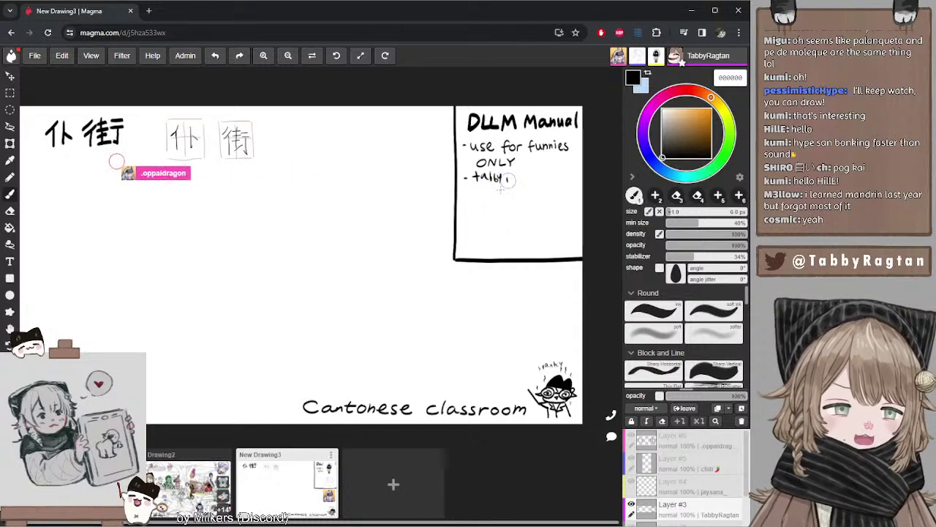
{"action": "left_click_drag", "start_coordinate": [461, 217], "coordinate": [479, 219]}
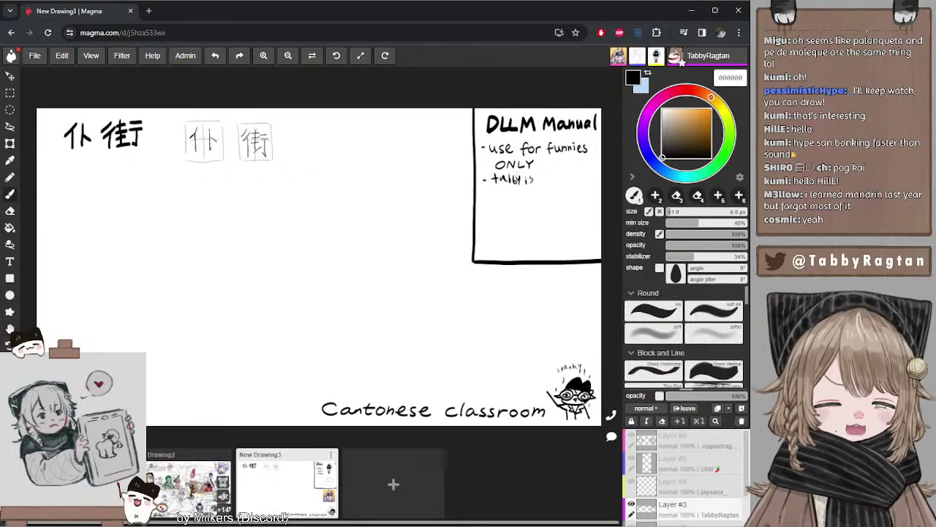
{"action": "mouse_move", "coordinate": [554, 159]}
{"action": "left_mouse_down"}
{"action": "mouse_move", "coordinate": [529, 170]}
{"action": "mouse_move", "coordinate": [518, 203]}
{"action": "left_mouse_up"}
{"action": "left_click_drag", "start_coordinate": [174, 240], "coordinate": [199, 242]}
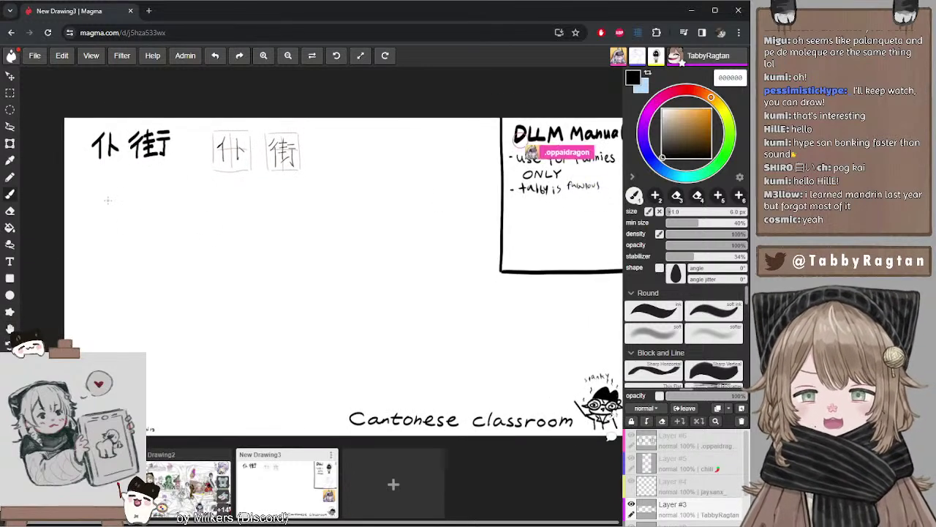
{"action": "mouse_move", "coordinate": [96, 205]}
{"action": "left_mouse_down"}
{"action": "mouse_move", "coordinate": [119, 215]}
{"action": "mouse_move", "coordinate": [110, 220]}
{"action": "mouse_move", "coordinate": [123, 211]}
{"action": "mouse_move", "coordinate": [114, 191]}
{"action": "left_mouse_up"}
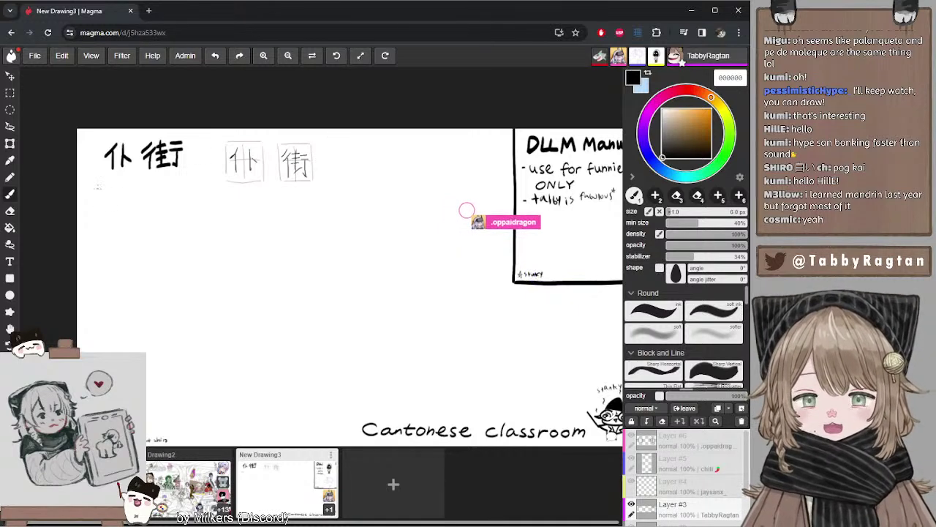
{"action": "left_click_drag", "start_coordinate": [103, 185], "coordinate": [99, 198]}
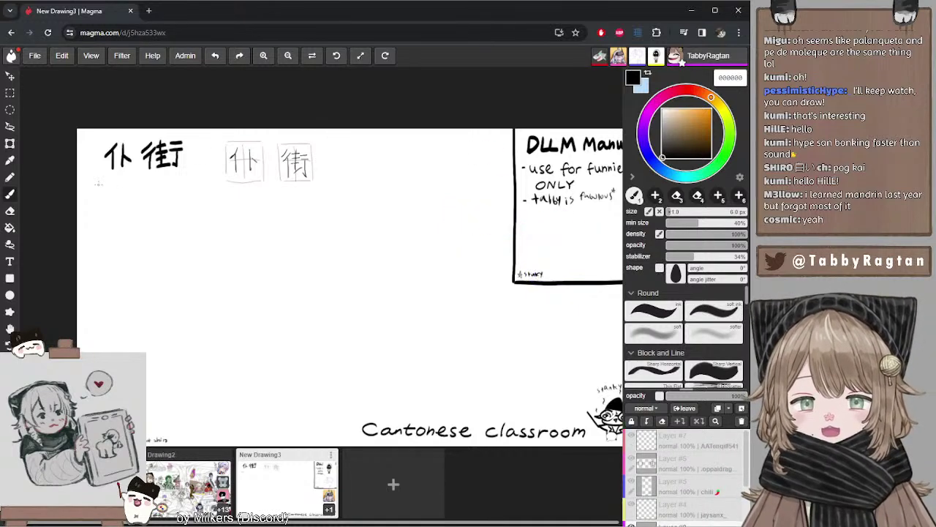
{"action": "mouse_move", "coordinate": [104, 184]}
{"action": "left_mouse_down"}
{"action": "mouse_move", "coordinate": [118, 205]}
{"action": "mouse_move", "coordinate": [120, 194]}
{"action": "left_mouse_up"}
{"action": "left_click_drag", "start_coordinate": [125, 188], "coordinate": [126, 202]}
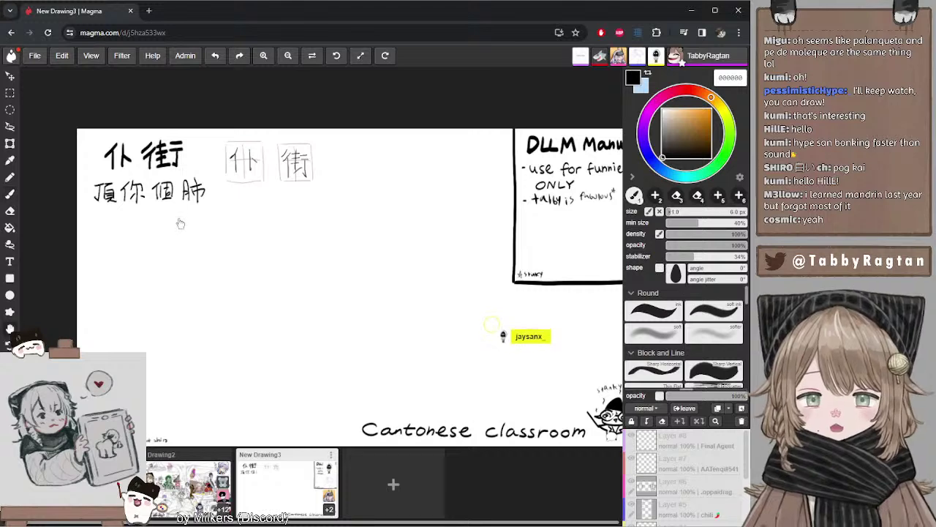
- Handwrite the abbreviation "CLS" below 頂你個肺, undoing and redrawing the misshapen letters
{"action": "left_click_drag", "start_coordinate": [167, 210], "coordinate": [186, 205]}
{"action": "left_click_drag", "start_coordinate": [155, 252], "coordinate": [156, 249]}
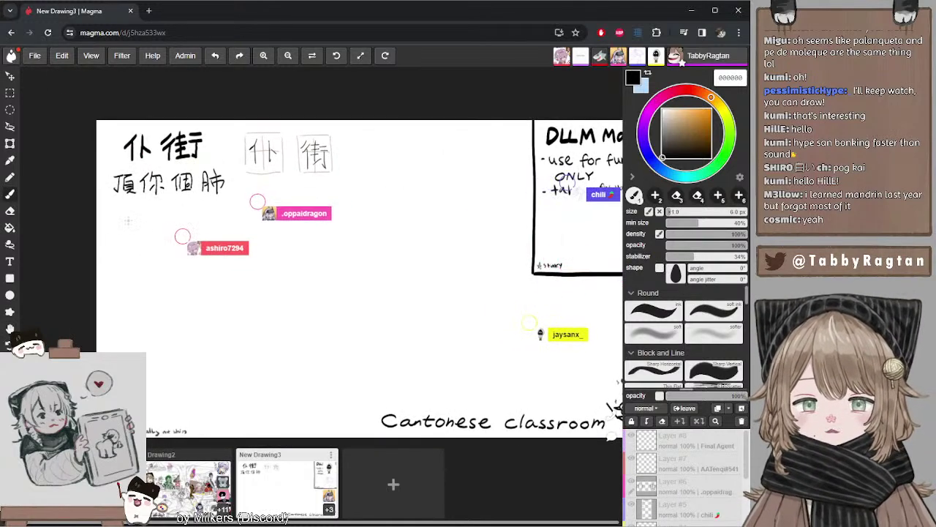
{"action": "mouse_move", "coordinate": [131, 215]}
{"action": "left_mouse_down"}
{"action": "mouse_move", "coordinate": [132, 226]}
{"action": "mouse_move", "coordinate": [121, 223]}
{"action": "mouse_move", "coordinate": [132, 226]}
{"action": "left_mouse_up"}
{"action": "key", "text": "ctrl+z"}
{"action": "mouse_move", "coordinate": [142, 213]}
{"action": "left_mouse_down"}
{"action": "mouse_move", "coordinate": [139, 226]}
{"action": "mouse_move", "coordinate": [153, 218]}
{"action": "mouse_move", "coordinate": [153, 227]}
{"action": "left_mouse_up"}
{"action": "key", "text": "ctrl+z"}
{"action": "key", "text": "ctrl+z"}
{"action": "key", "text": "ctrl+z"}
{"action": "key", "text": "ctrl+z"}
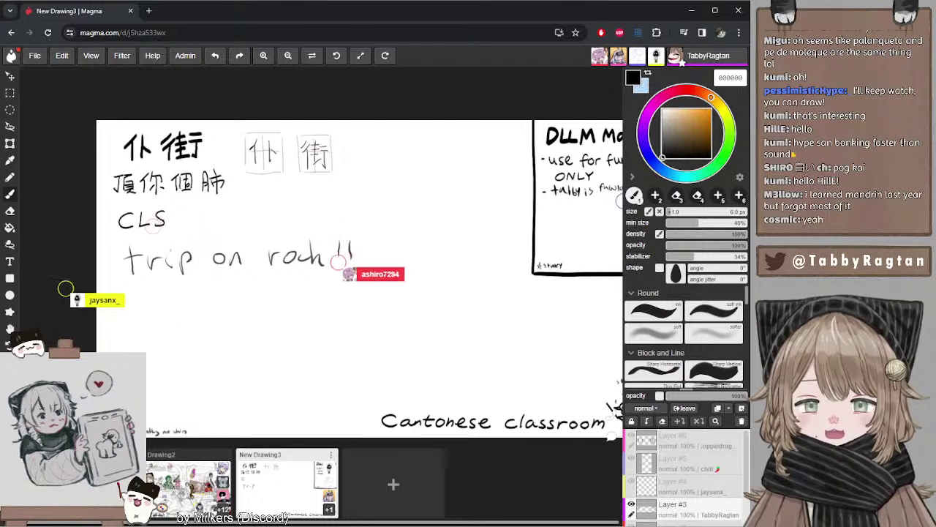
{"action": "key", "text": "ctrl+z"}
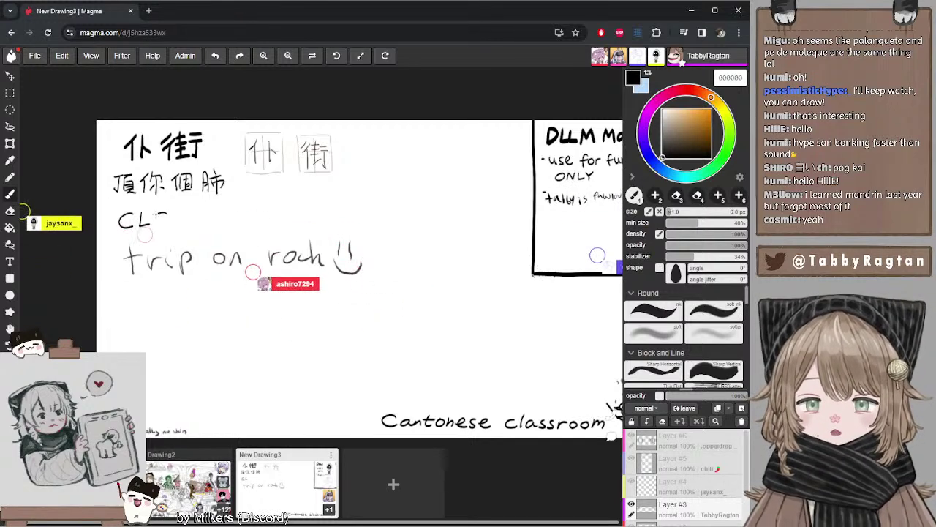
- Handwrite an arrow and "痴撚線 = fucking crazy/bat shit crazy" beside CLS to explain the abbreviation
{"action": "left_click_drag", "start_coordinate": [218, 224], "coordinate": [203, 224]}
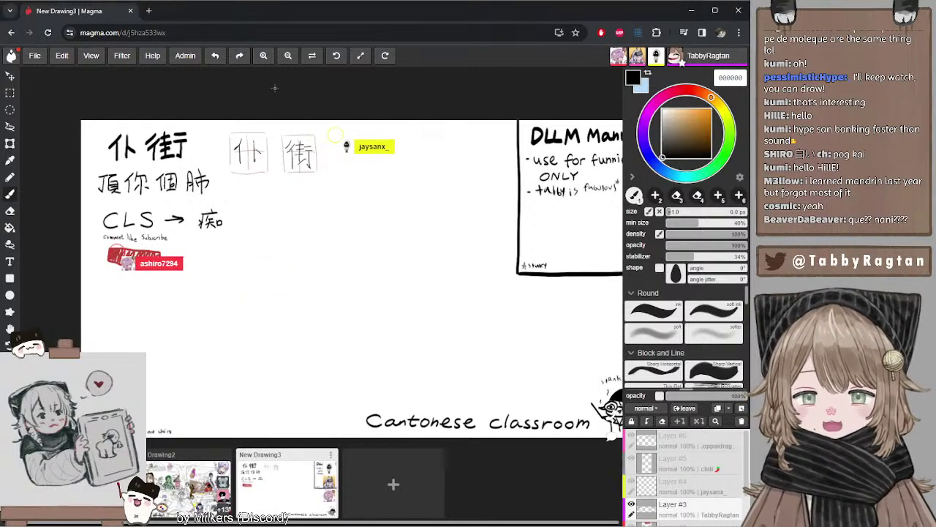
{"action": "left_click_drag", "start_coordinate": [230, 219], "coordinate": [239, 217]}
{"action": "mouse_move", "coordinate": [235, 212]}
{"action": "left_mouse_down"}
{"action": "mouse_move", "coordinate": [233, 228]}
{"action": "mouse_move", "coordinate": [238, 219]}
{"action": "left_mouse_up"}
{"action": "left_click_drag", "start_coordinate": [243, 215], "coordinate": [239, 226]}
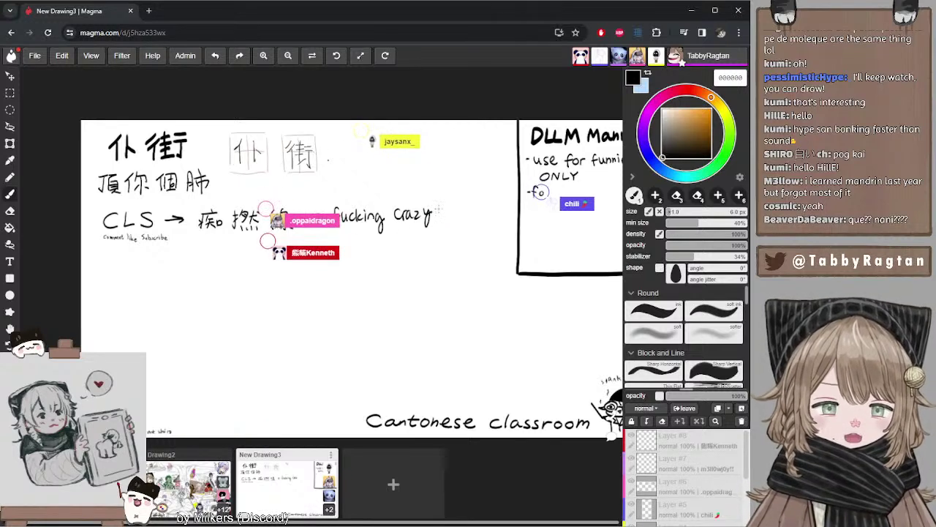
{"action": "left_click_drag", "start_coordinate": [417, 250], "coordinate": [455, 239]}
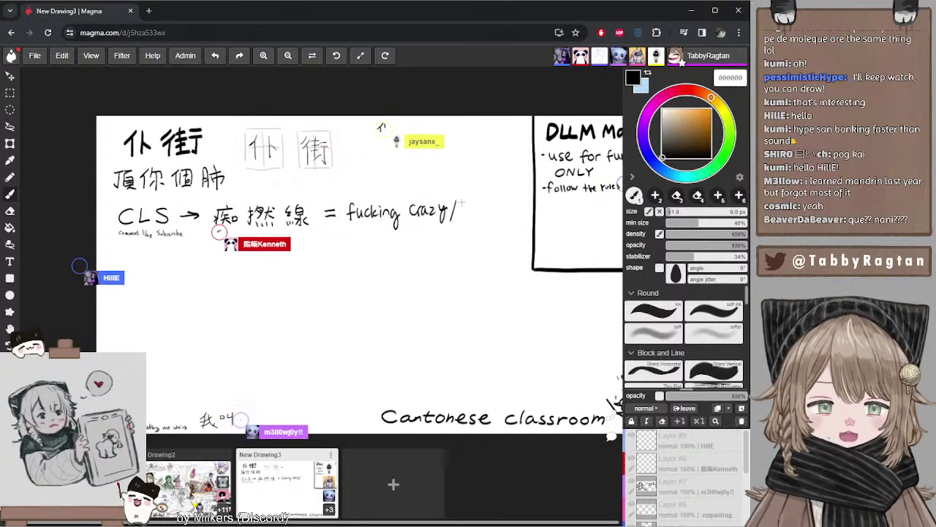
{"action": "mouse_move", "coordinate": [461, 203]}
{"action": "left_mouse_down"}
{"action": "mouse_move", "coordinate": [464, 217]}
{"action": "mouse_move", "coordinate": [458, 210]}
{"action": "left_mouse_up"}
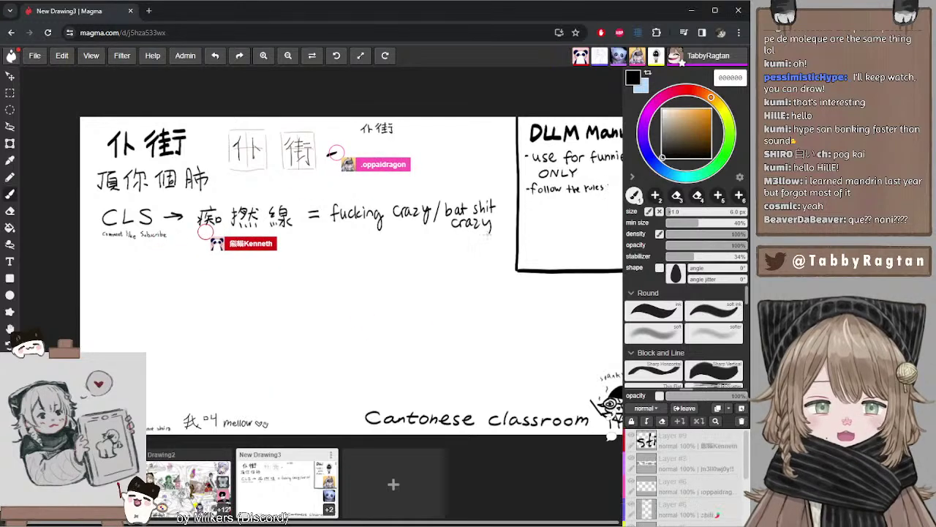
- Examine the whole classroom canvas and the notes other participants are adding around the Cantonese phrases
{"action": "left_click_drag", "start_coordinate": [394, 240], "coordinate": [432, 240]}
{"action": "left_click_drag", "start_coordinate": [298, 276], "coordinate": [313, 280]}
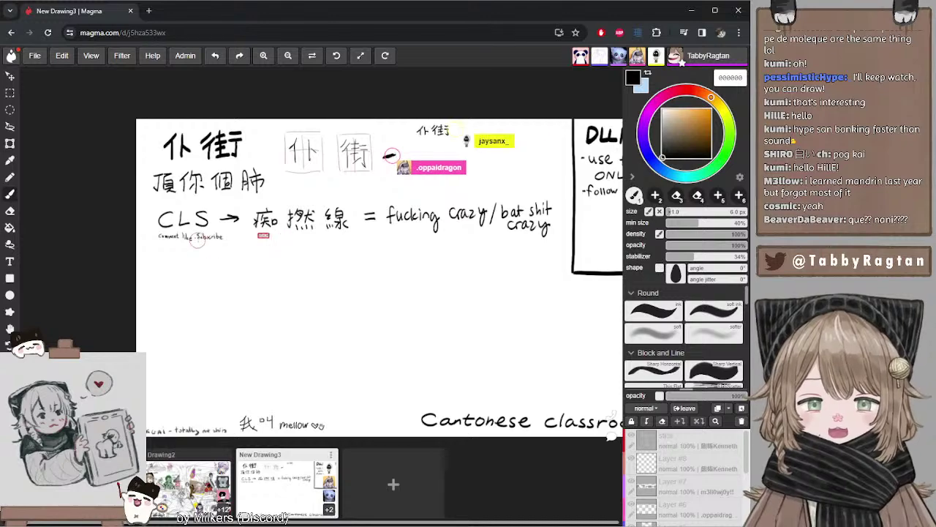
{"action": "scroll", "coordinate": [228, 254], "scroll_direction": "up", "scroll_amount": 6}
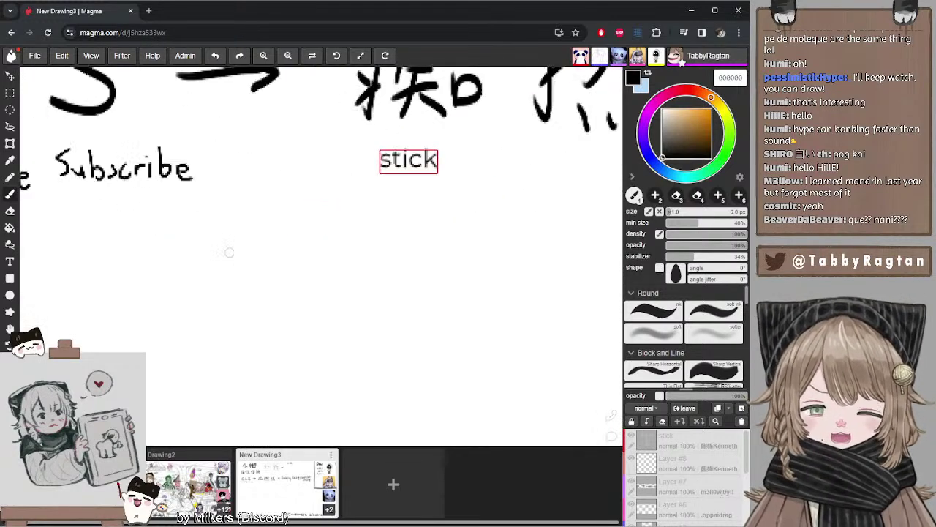
{"action": "scroll", "coordinate": [228, 253], "scroll_direction": "down", "scroll_amount": 5}
{"action": "scroll", "coordinate": [229, 252], "scroll_direction": "down", "scroll_amount": 3}
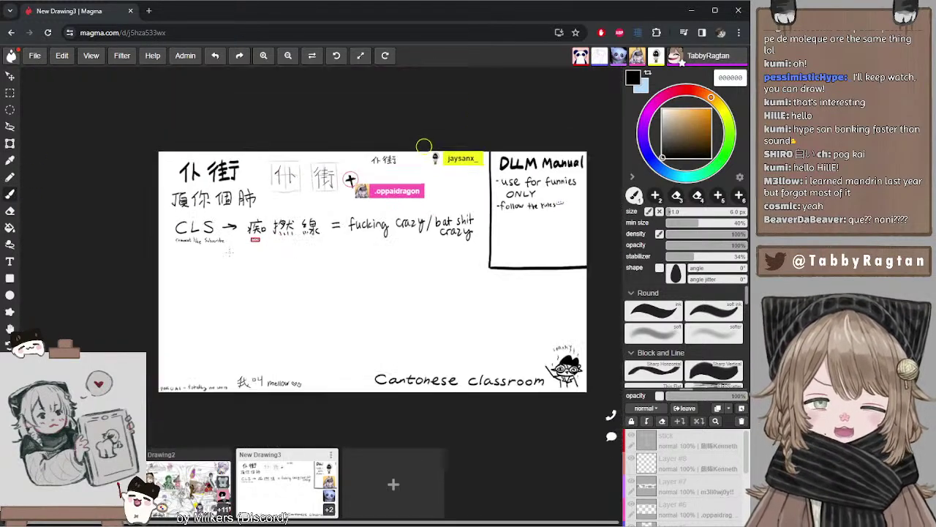
{"action": "scroll", "coordinate": [229, 252], "scroll_direction": "up", "scroll_amount": 2}
{"action": "scroll", "coordinate": [230, 252], "scroll_direction": "up", "scroll_amount": 2}
{"action": "scroll", "coordinate": [230, 252], "scroll_direction": "down", "scroll_amount": 1}
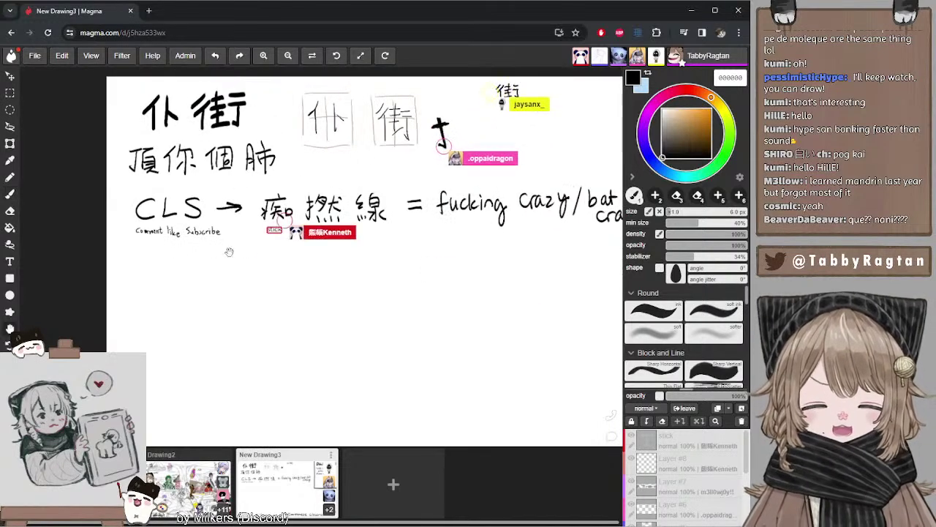
{"action": "left_click_drag", "start_coordinate": [257, 287], "coordinate": [204, 281]}
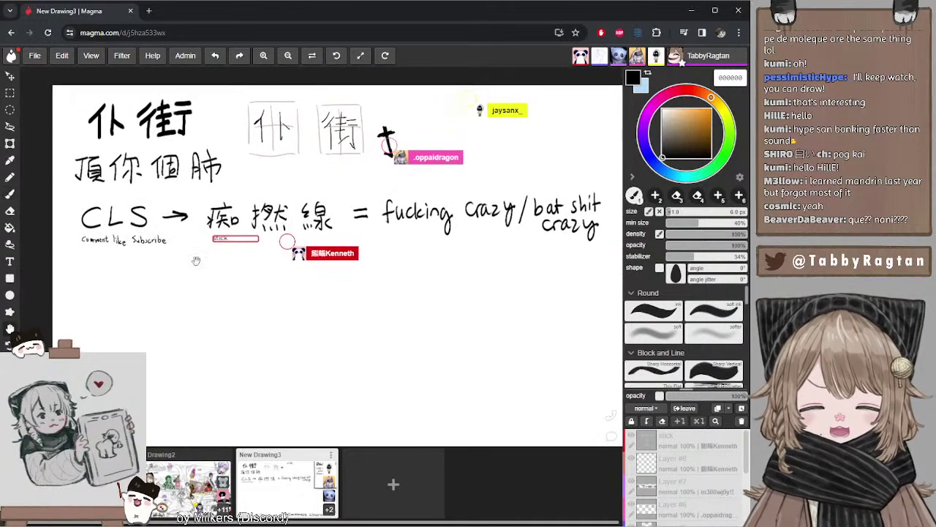
{"action": "scroll", "coordinate": [287, 242], "scroll_direction": "down", "scroll_amount": 3}
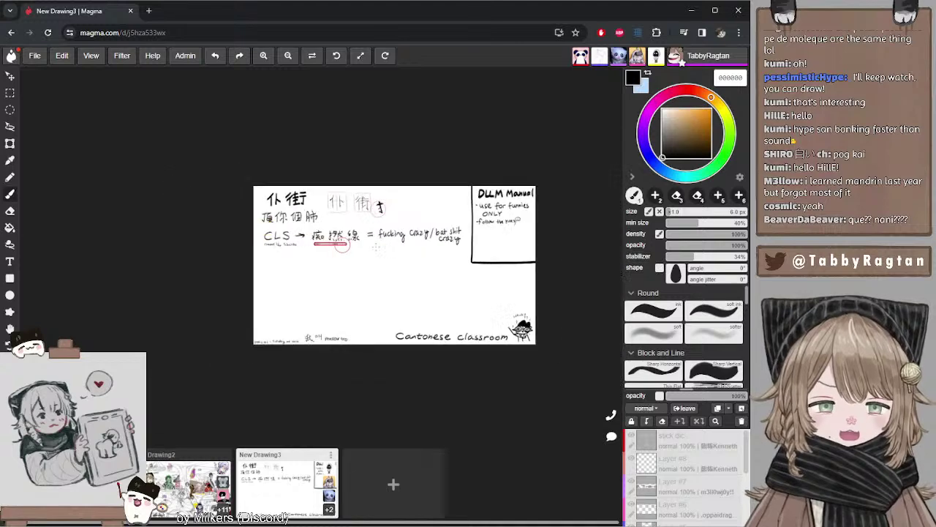
{"action": "scroll", "coordinate": [303, 243], "scroll_direction": "up", "scroll_amount": 2}
{"action": "scroll", "coordinate": [377, 246], "scroll_direction": "up", "scroll_amount": 1}
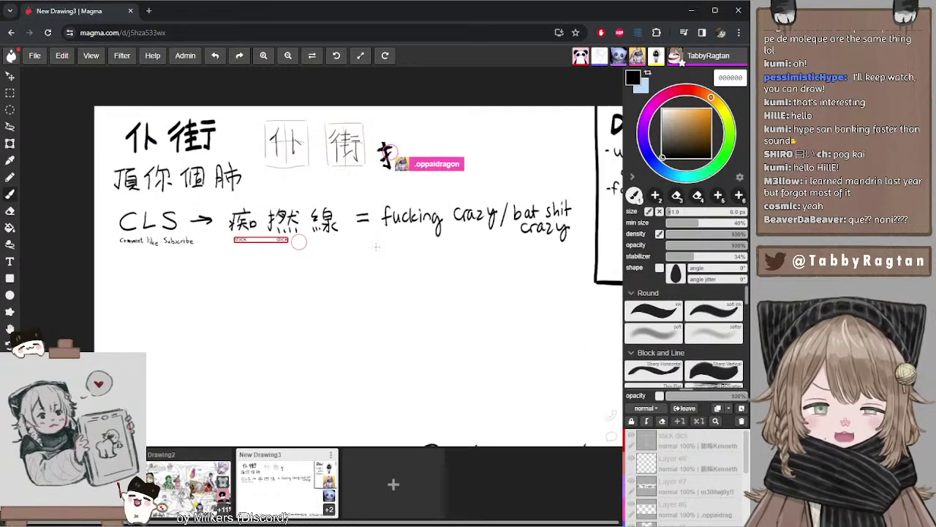
{"action": "scroll", "coordinate": [377, 247], "scroll_direction": "down", "scroll_amount": 1}
{"action": "scroll", "coordinate": [377, 246], "scroll_direction": "up", "scroll_amount": 1}
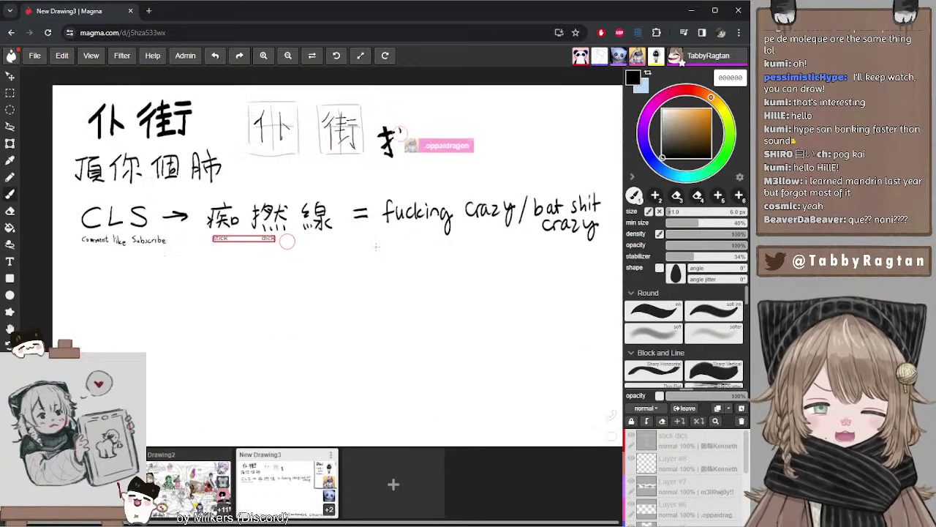
- Look over the practice characters and captions other participants are writing around the CLS explanation line
{"action": "scroll", "coordinate": [377, 246], "scroll_direction": "down", "scroll_amount": 2}
{"action": "scroll", "coordinate": [376, 246], "scroll_direction": "up", "scroll_amount": 1}
{"action": "left_click_drag", "start_coordinate": [330, 166], "coordinate": [254, 152]}
{"action": "mouse_move", "coordinate": [311, 209]}
{"action": "left_mouse_down"}
{"action": "mouse_move", "coordinate": [292, 203]}
{"action": "mouse_move", "coordinate": [299, 173]}
{"action": "mouse_move", "coordinate": [304, 196]}
{"action": "mouse_move", "coordinate": [318, 197]}
{"action": "left_mouse_up"}
{"action": "key", "text": "space"}
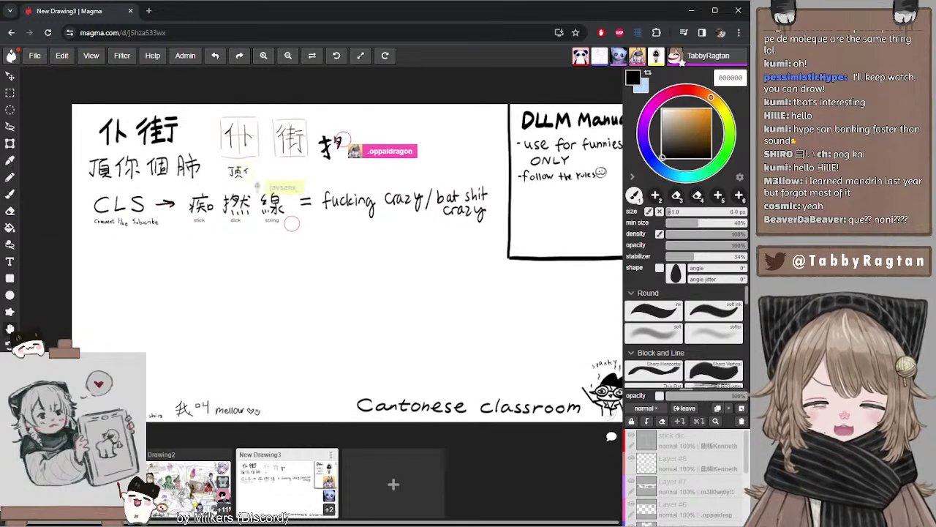
{"action": "left_click_drag", "start_coordinate": [284, 248], "coordinate": [287, 245]}
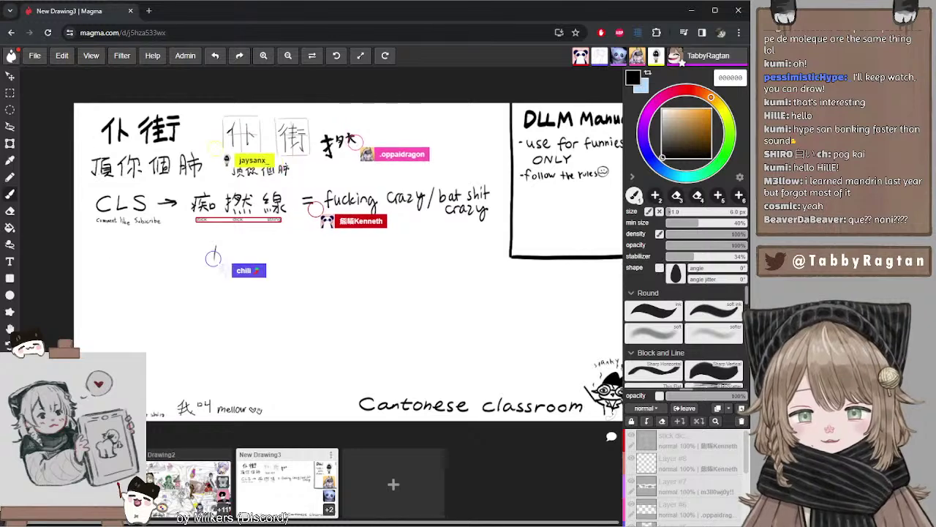
{"action": "key", "text": "space"}
{"action": "left_click_drag", "start_coordinate": [121, 294], "coordinate": [121, 280]}
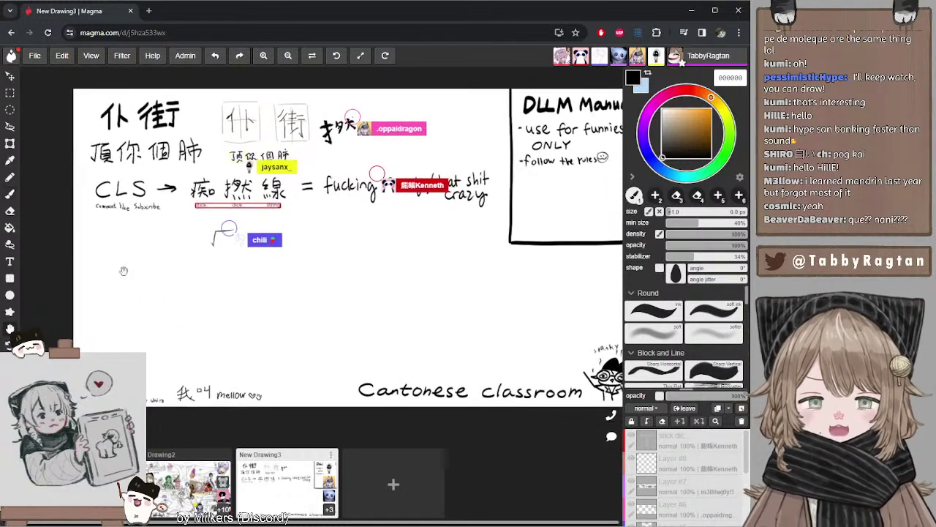
{"action": "left_click_drag", "start_coordinate": [162, 245], "coordinate": [154, 278]}
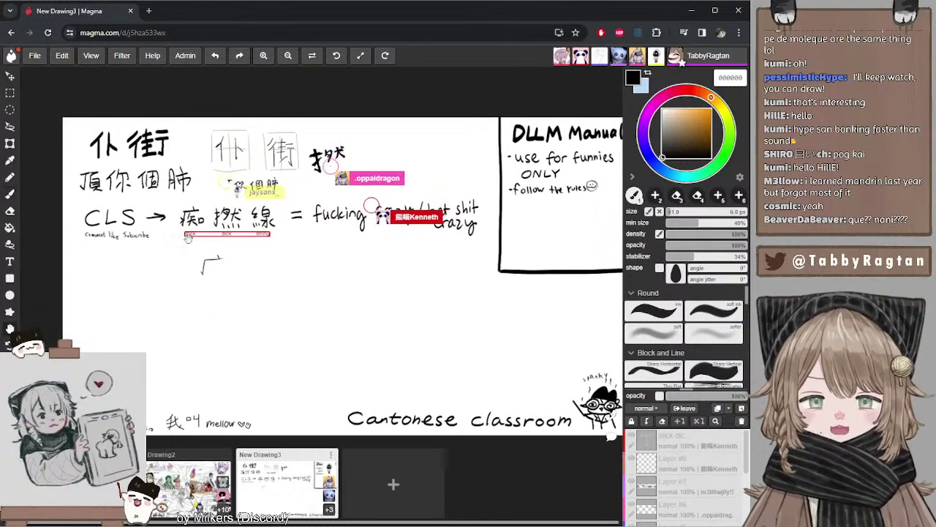
- Handwrite the sentence 我係仆街 in the empty space between the practice characters and the DLLM Manual box
{"action": "left_click_drag", "start_coordinate": [196, 247], "coordinate": [171, 223]}
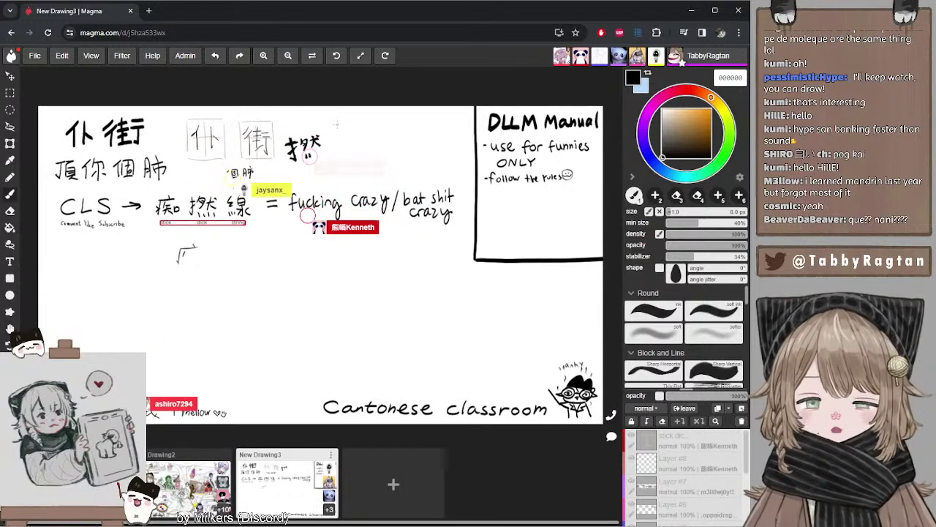
{"action": "mouse_move", "coordinate": [367, 132]}
{"action": "left_mouse_down"}
{"action": "mouse_move", "coordinate": [359, 143]}
{"action": "mouse_move", "coordinate": [368, 127]}
{"action": "left_mouse_up"}
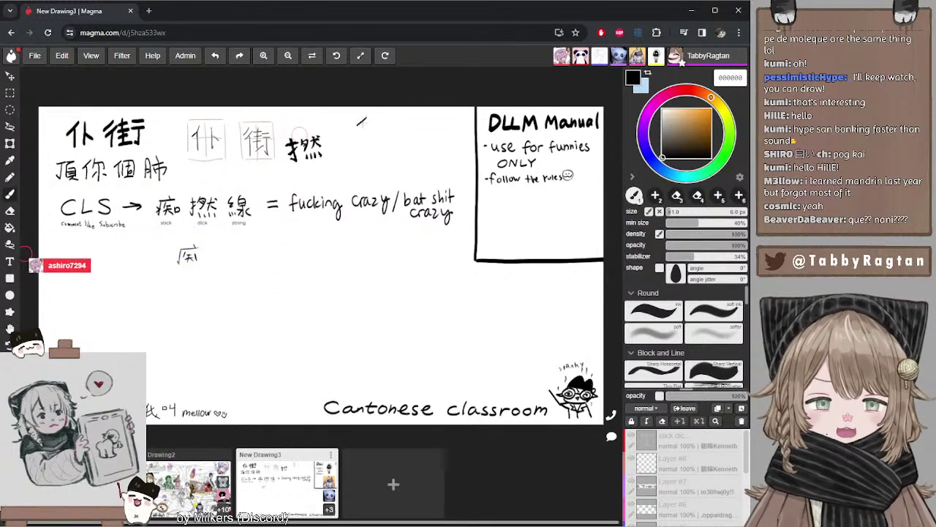
{"action": "mouse_move", "coordinate": [365, 123]}
{"action": "left_mouse_down"}
{"action": "mouse_move", "coordinate": [365, 139]}
{"action": "mouse_move", "coordinate": [372, 127]}
{"action": "left_mouse_up"}
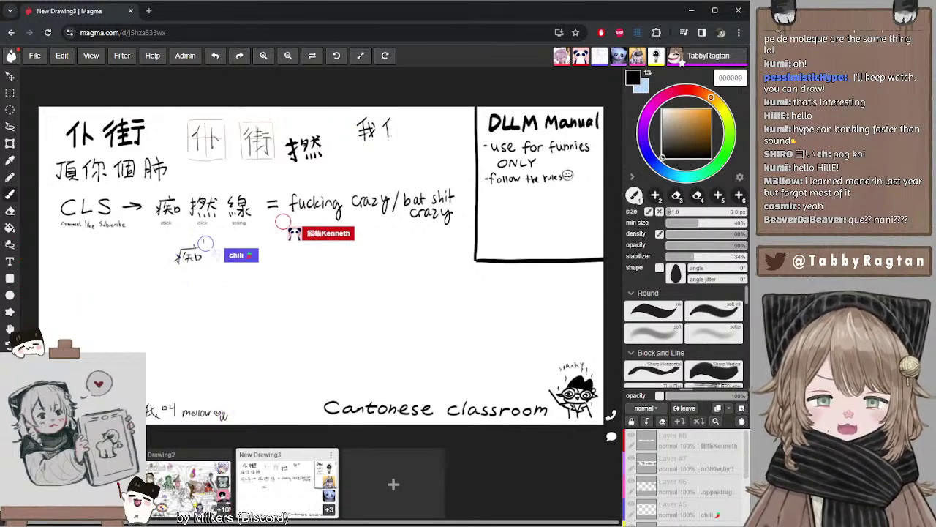
{"action": "left_click_drag", "start_coordinate": [398, 119], "coordinate": [391, 122]}
{"action": "left_click_drag", "start_coordinate": [395, 122], "coordinate": [396, 139]}
{"action": "left_click_drag", "start_coordinate": [393, 134], "coordinate": [405, 137]}
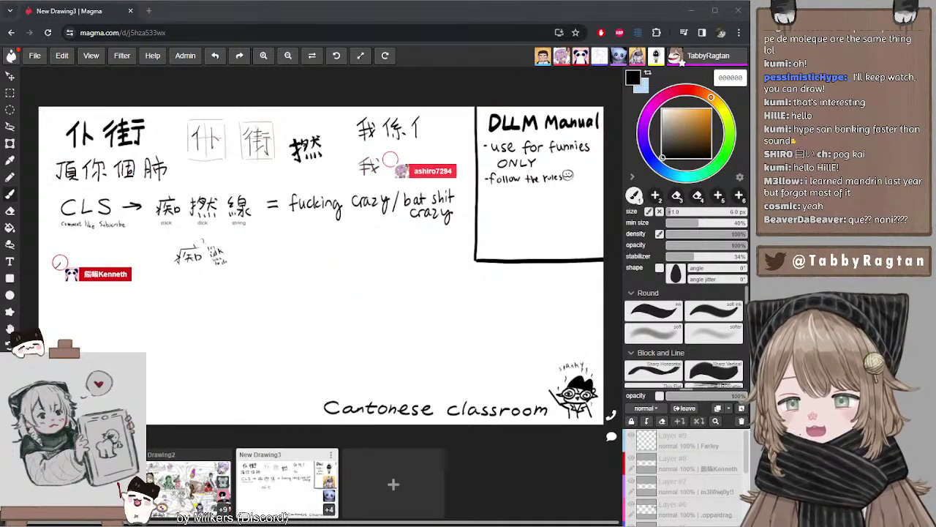
{"action": "left_click", "coordinate": [387, 81]}
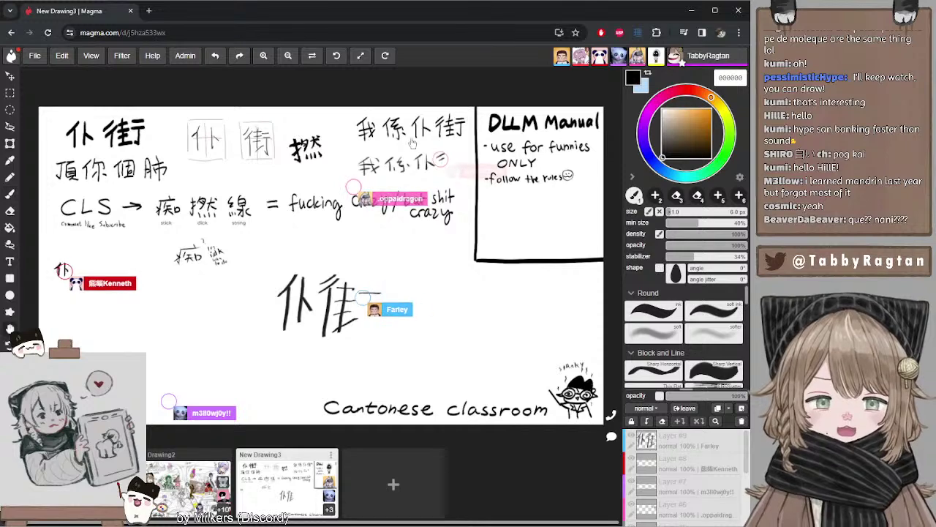
- Add a third bullet dash below "follow the rules" in the DLLM Manual box, undoing the letter started after it
{"action": "mouse_move", "coordinate": [412, 144]}
{"action": "left_mouse_down"}
{"action": "mouse_move", "coordinate": [427, 144]}
{"action": "mouse_move", "coordinate": [389, 140]}
{"action": "mouse_move", "coordinate": [398, 144]}
{"action": "left_mouse_up"}
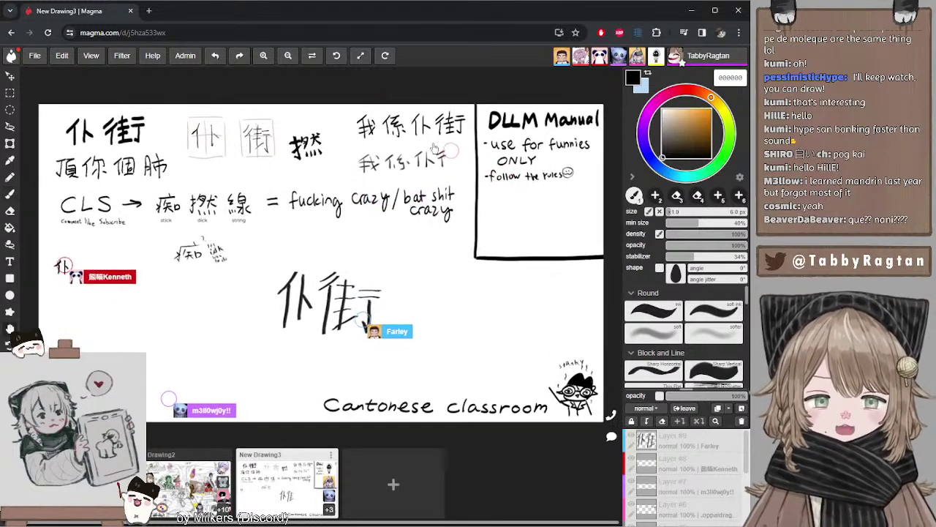
{"action": "left_click_drag", "start_coordinate": [425, 173], "coordinate": [430, 178]}
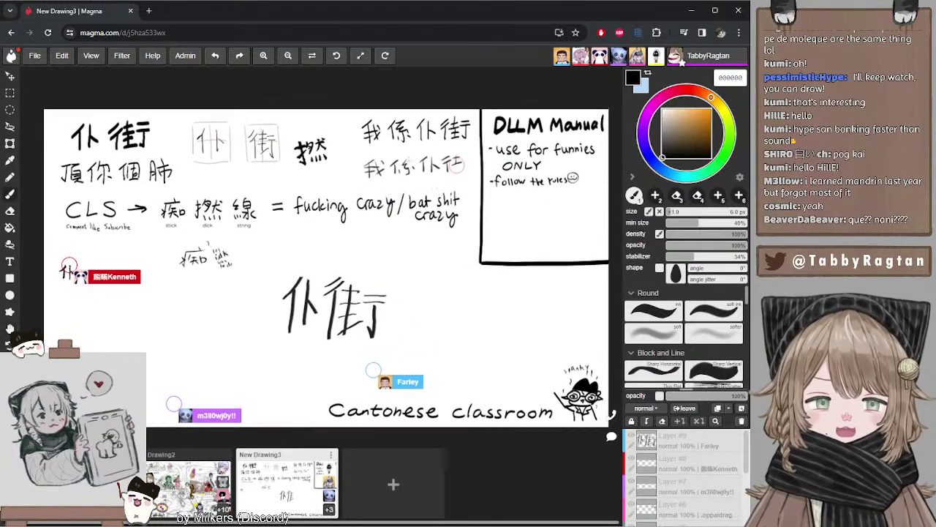
{"action": "left_click_drag", "start_coordinate": [408, 132], "coordinate": [410, 132]}
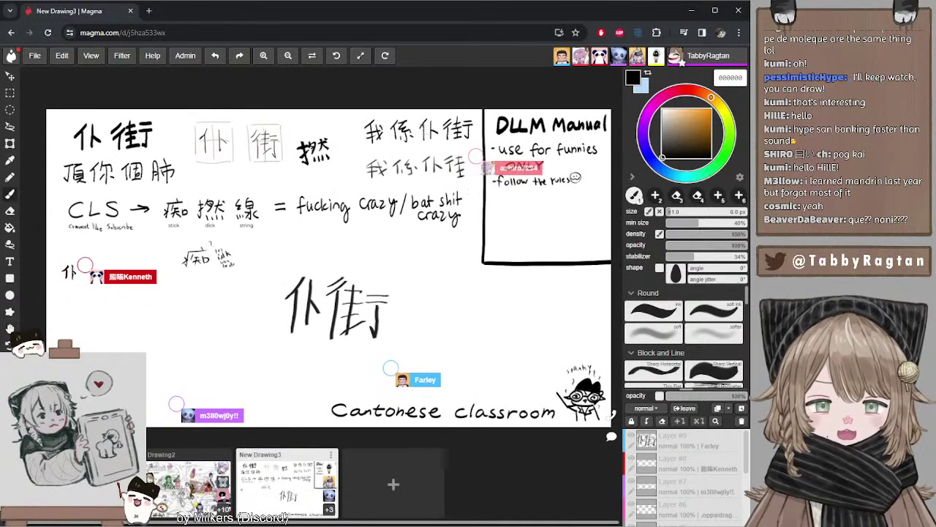
{"action": "left_click_drag", "start_coordinate": [399, 222], "coordinate": [414, 179]}
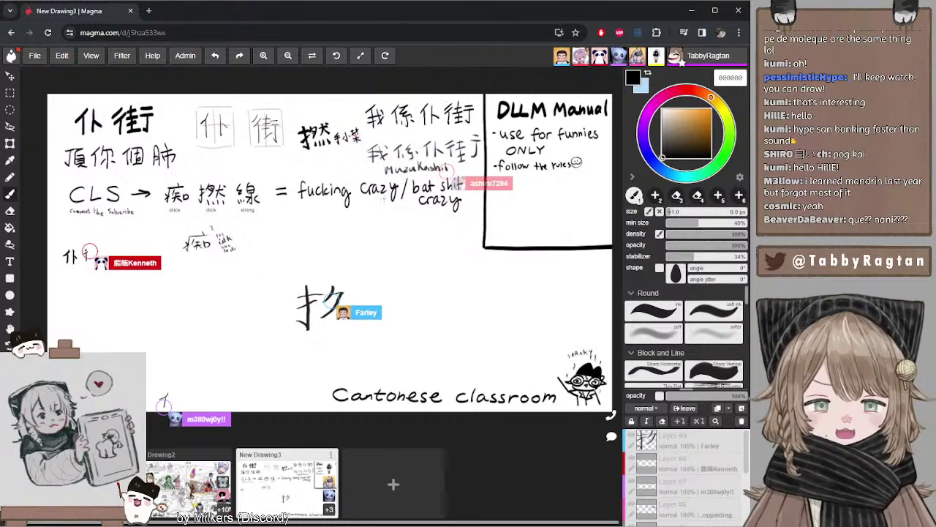
{"action": "left_click_drag", "start_coordinate": [416, 91], "coordinate": [415, 88]}
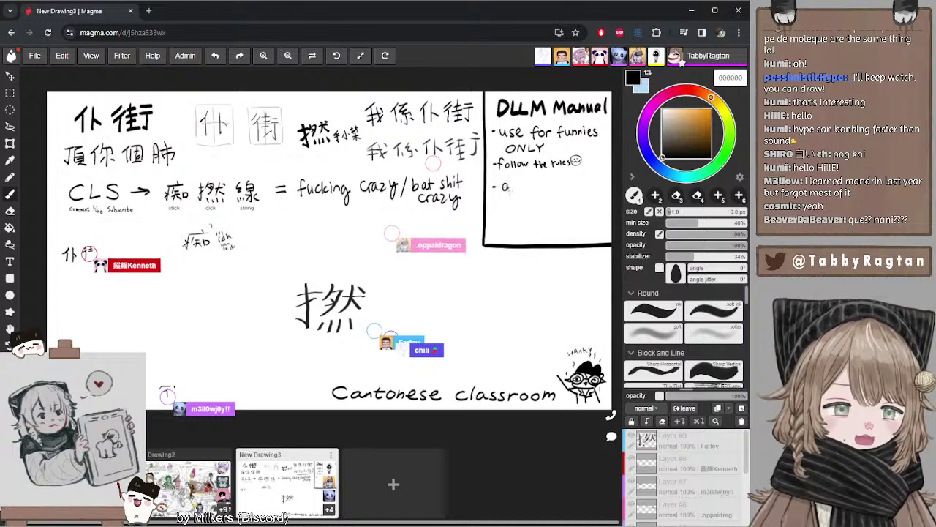
{"action": "key", "text": "ctrl+z"}
{"action": "mouse_move", "coordinate": [522, 189]}
{"action": "left_mouse_down"}
{"action": "mouse_move", "coordinate": [543, 198]}
{"action": "mouse_move", "coordinate": [496, 184]}
{"action": "mouse_move", "coordinate": [504, 189]}
{"action": "left_mouse_up"}
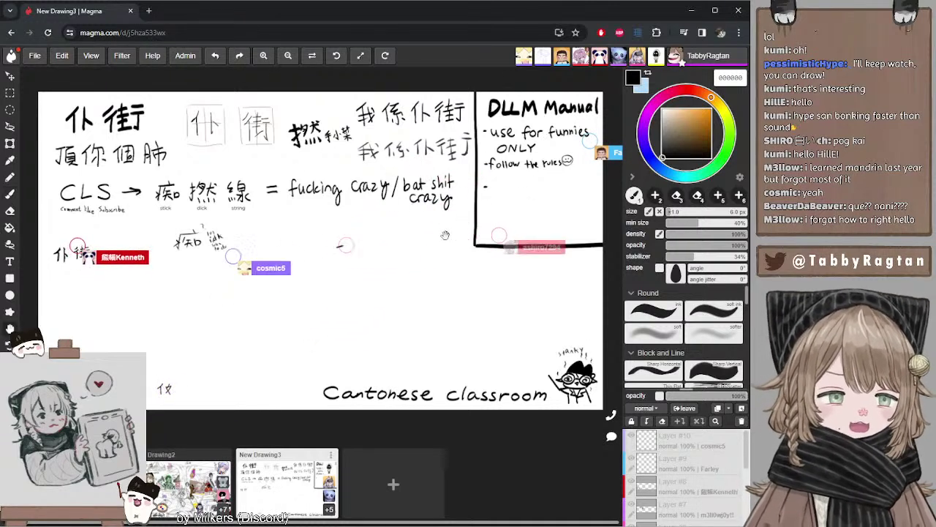
{"action": "mouse_move", "coordinate": [447, 236]}
{"action": "left_mouse_down"}
{"action": "mouse_move", "coordinate": [451, 243]}
{"action": "mouse_move", "coordinate": [450, 235]}
{"action": "left_mouse_up"}
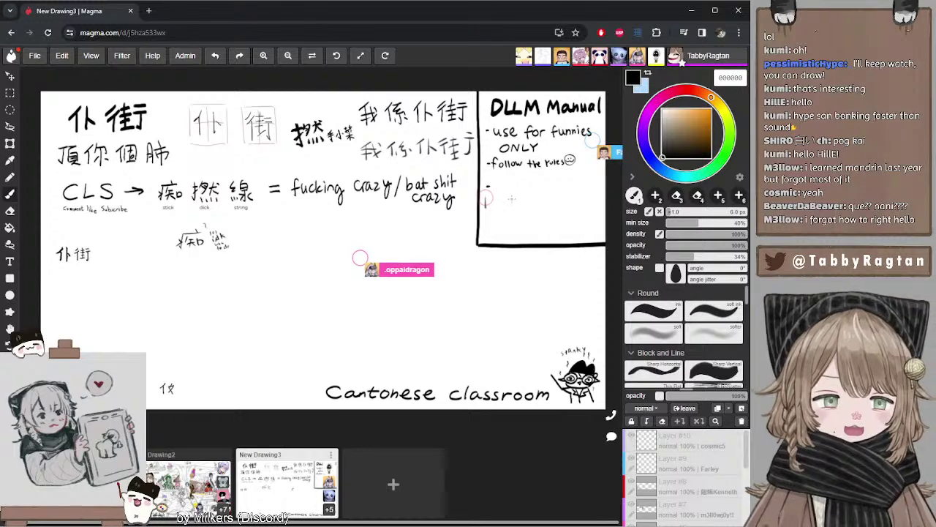
{"action": "left_click_drag", "start_coordinate": [487, 220], "coordinate": [491, 217]}
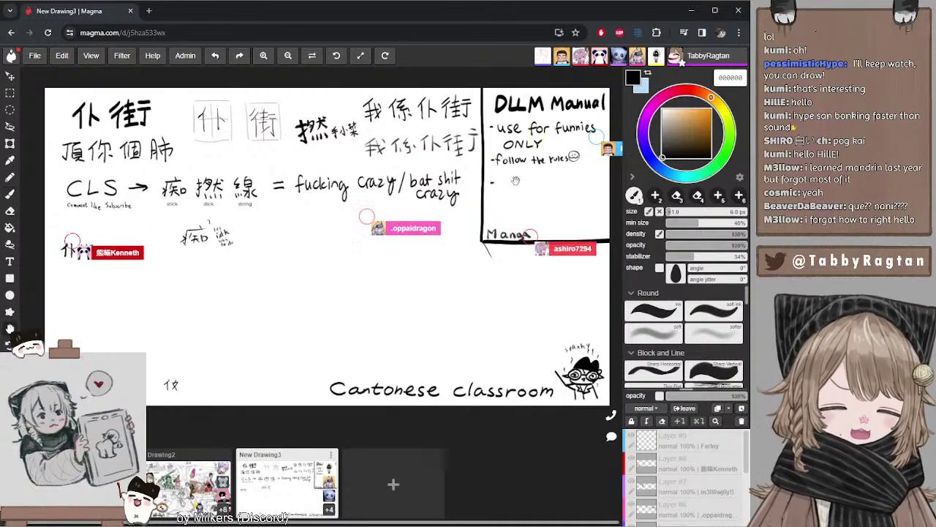
{"action": "left_click_drag", "start_coordinate": [520, 196], "coordinate": [521, 197]}
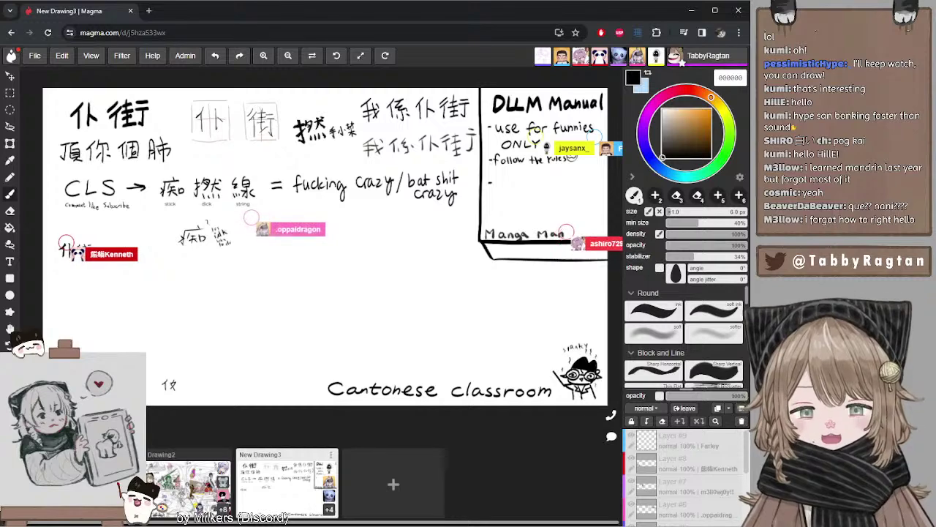
- Switch to the New Drawing2 tavern canvas and enlarge the layer list to find the character's own layers around Layer #44
{"action": "left_click", "coordinate": [184, 495]}
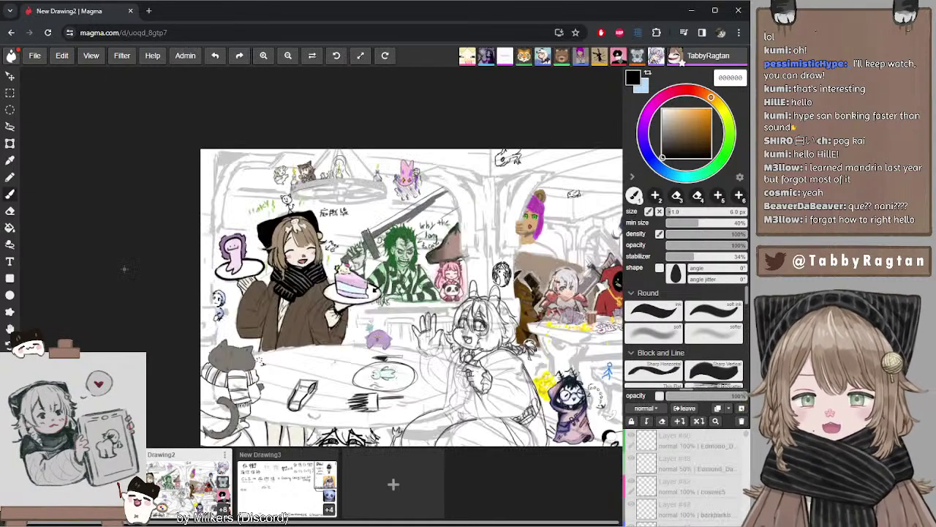
{"action": "mouse_move", "coordinate": [283, 127]}
{"action": "left_mouse_down"}
{"action": "mouse_move", "coordinate": [229, 103]}
{"action": "mouse_move", "coordinate": [243, 109]}
{"action": "mouse_move", "coordinate": [236, 106]}
{"action": "left_mouse_up"}
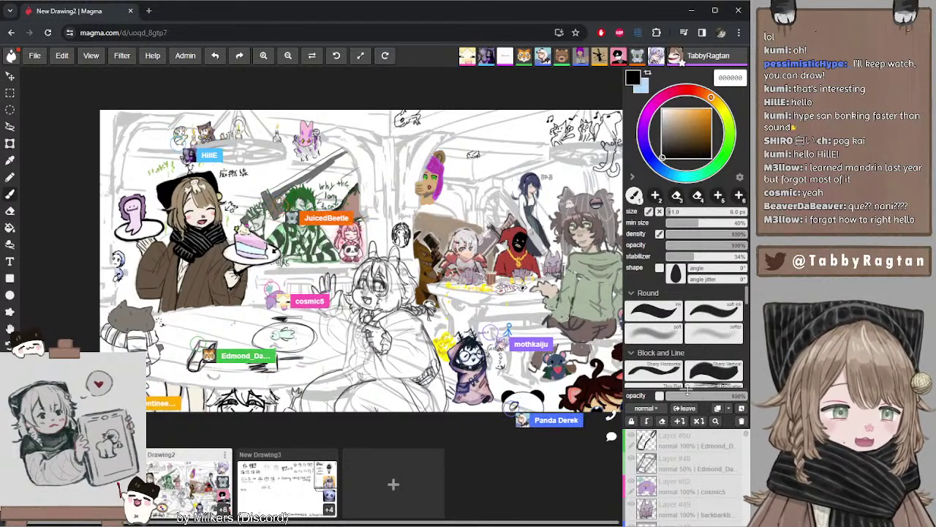
{"action": "left_click_drag", "start_coordinate": [686, 389], "coordinate": [686, 308]}
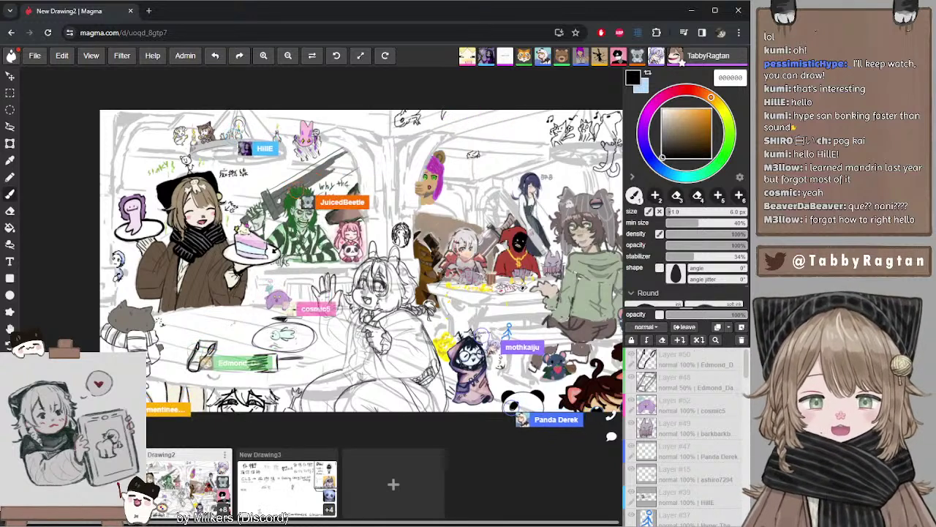
{"action": "left_click", "coordinate": [10, 76]}
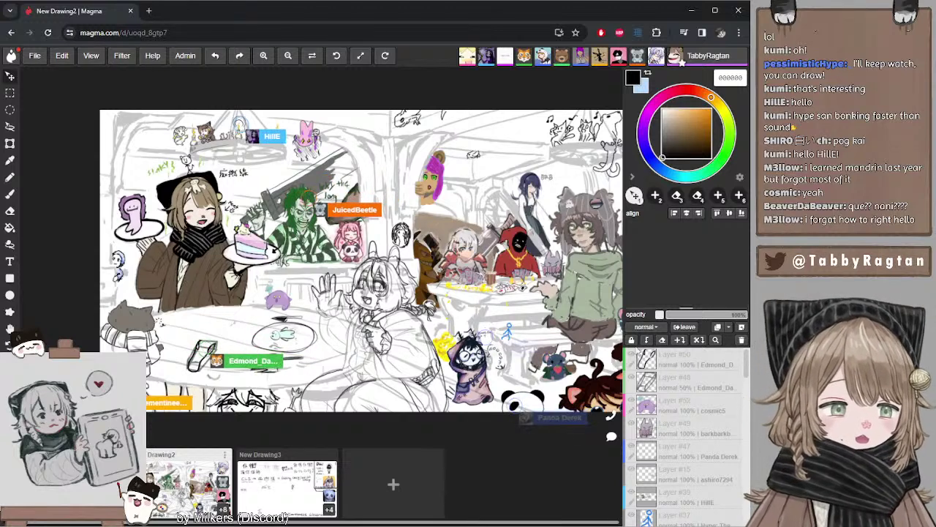
{"action": "scroll", "coordinate": [703, 479], "scroll_direction": "down", "scroll_amount": 2}
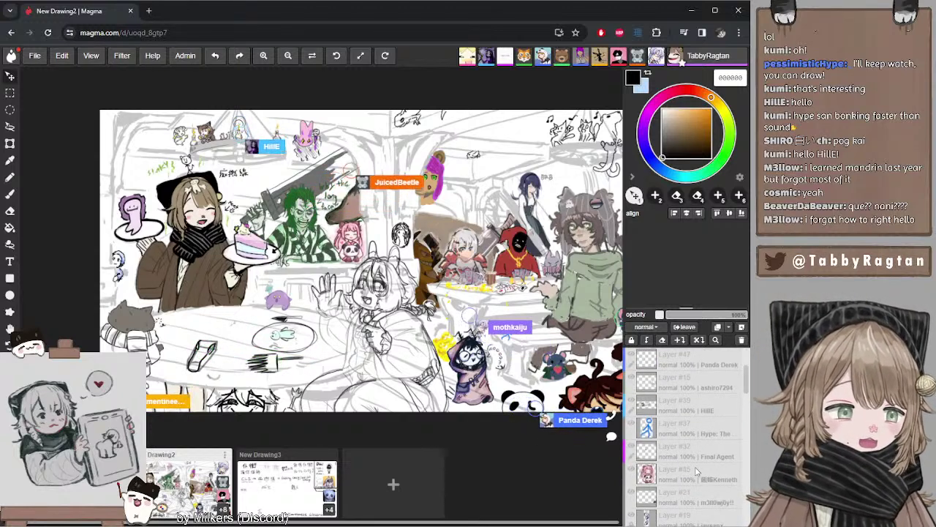
{"action": "scroll", "coordinate": [691, 442], "scroll_direction": "down", "scroll_amount": 5}
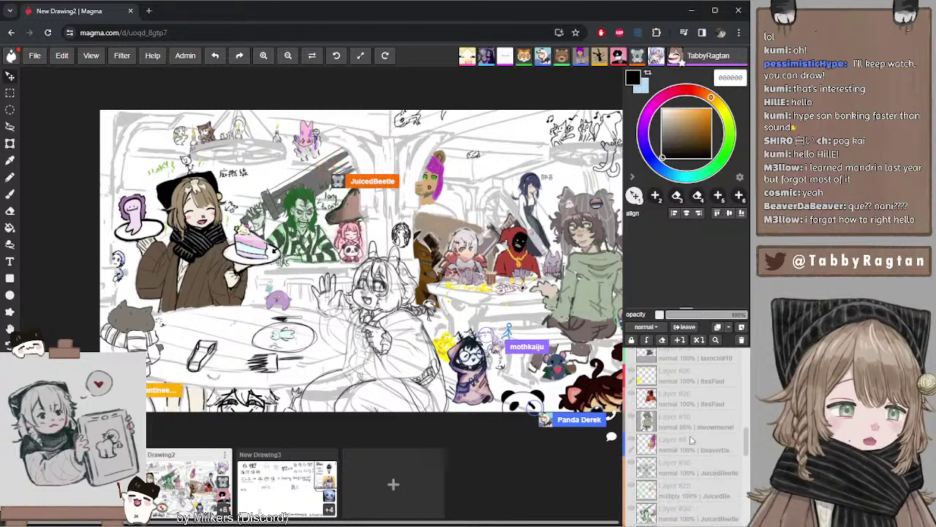
{"action": "scroll", "coordinate": [690, 435], "scroll_direction": "down", "scroll_amount": 5}
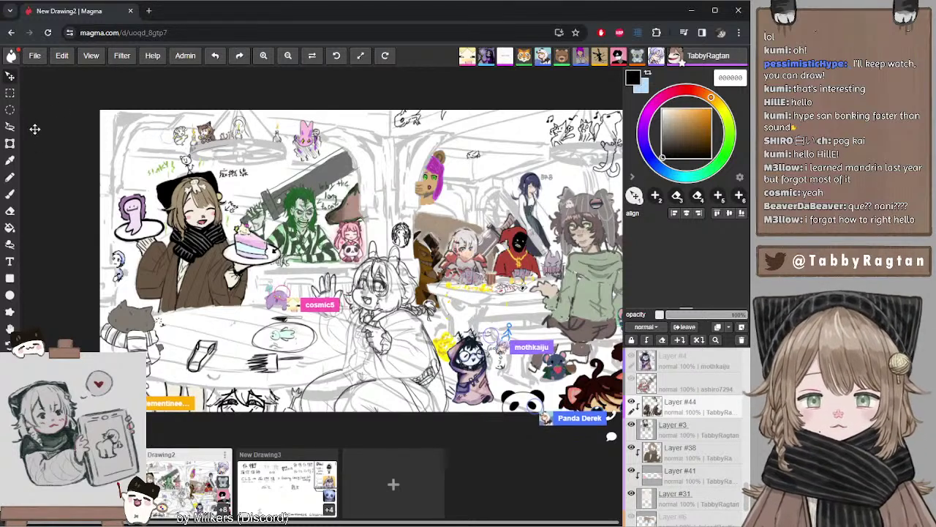
- Set up the brush for shading the waitress with dark brown 694f2c, size 18 px and minimum size 45%
{"action": "key", "text": "b"}
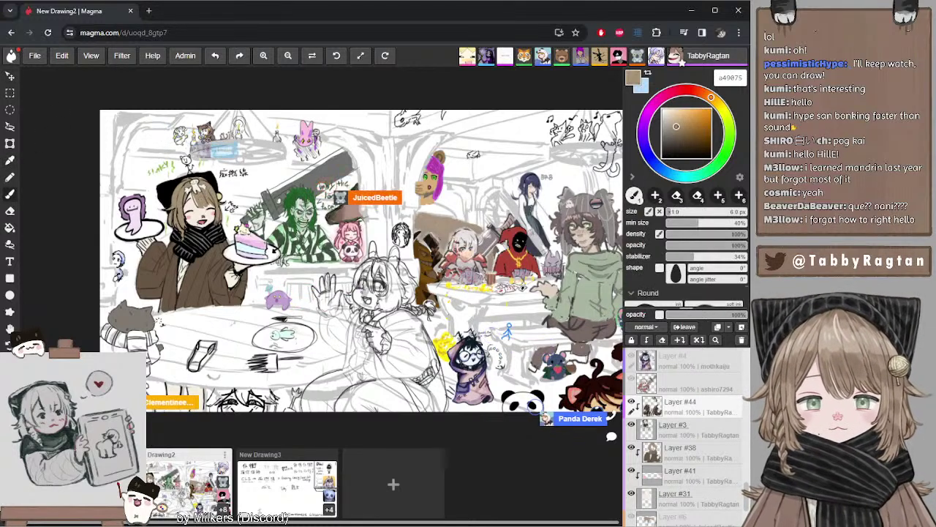
{"action": "left_click", "coordinate": [689, 138]}
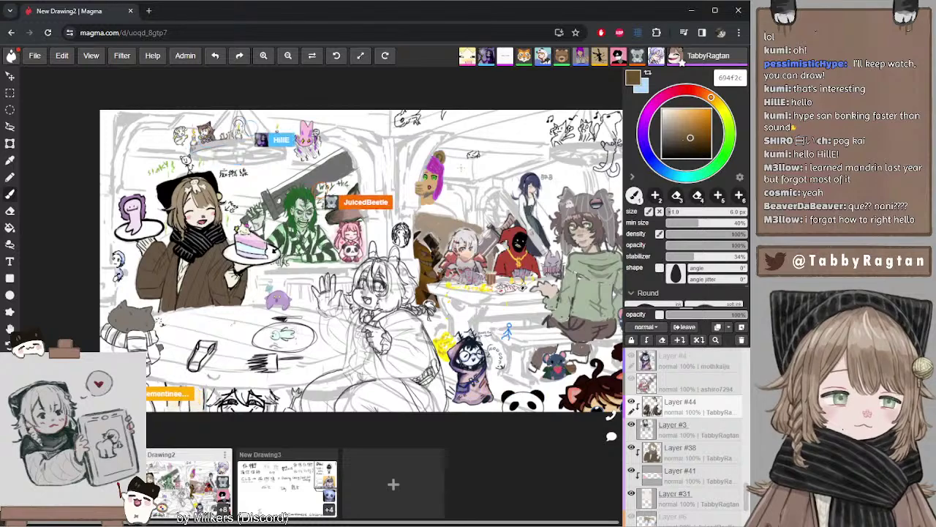
{"action": "scroll", "coordinate": [177, 156], "scroll_direction": "up", "scroll_amount": 8}
{"action": "scroll", "coordinate": [178, 156], "scroll_direction": "down", "scroll_amount": 7}
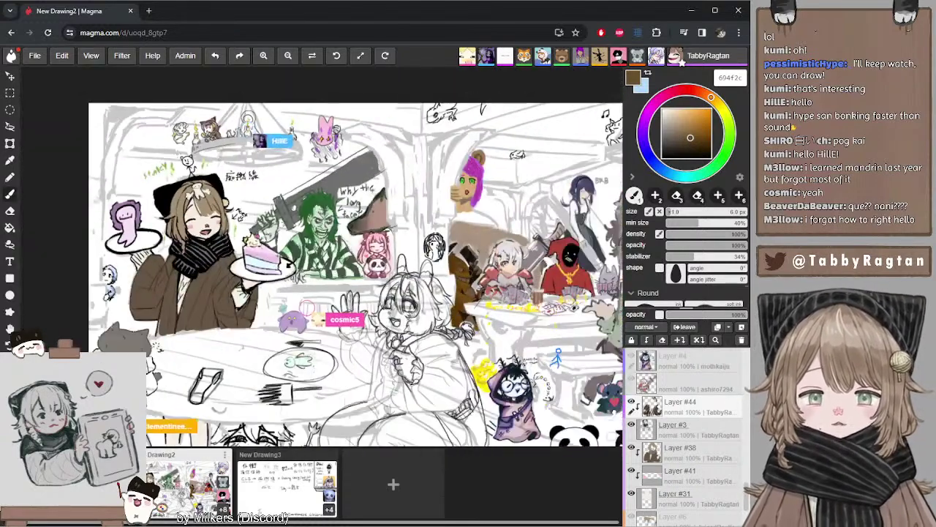
{"action": "scroll", "coordinate": [178, 156], "scroll_direction": "up", "scroll_amount": 1}
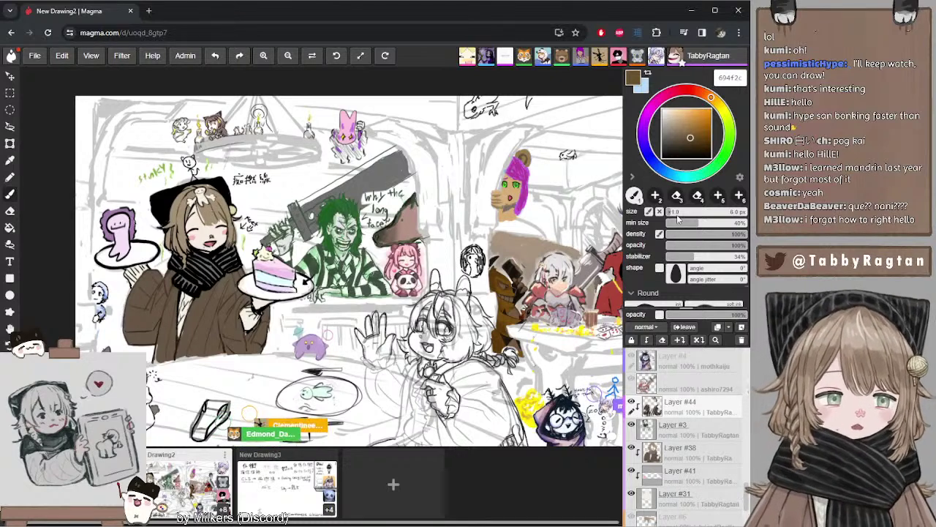
{"action": "left_click_drag", "start_coordinate": [677, 221], "coordinate": [704, 223]}
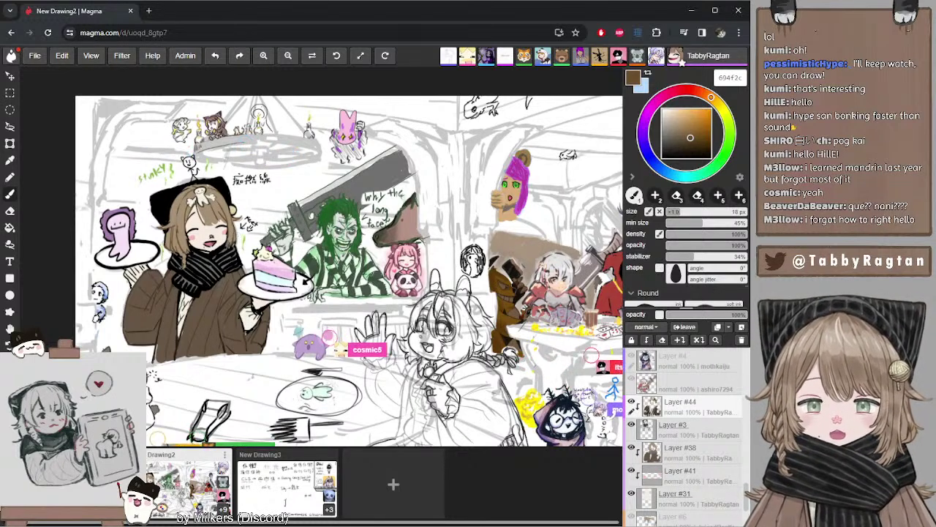
- Choose shading colours for the waitress: grey 59534b, near-black 232220, and olive 7b714a derived from her sampled cream sleeve
{"action": "left_click", "coordinate": [668, 141]}
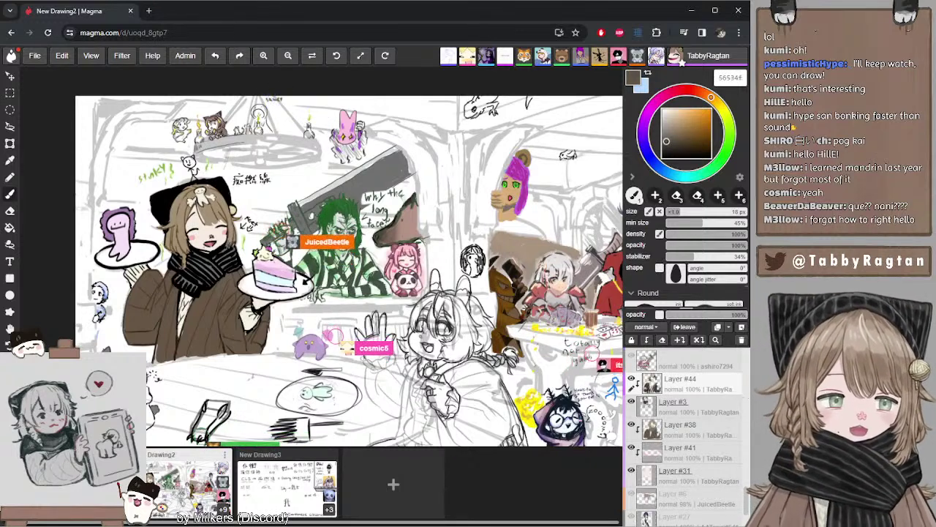
{"action": "left_click", "coordinate": [669, 141]}
{"action": "left_click", "coordinate": [670, 141]}
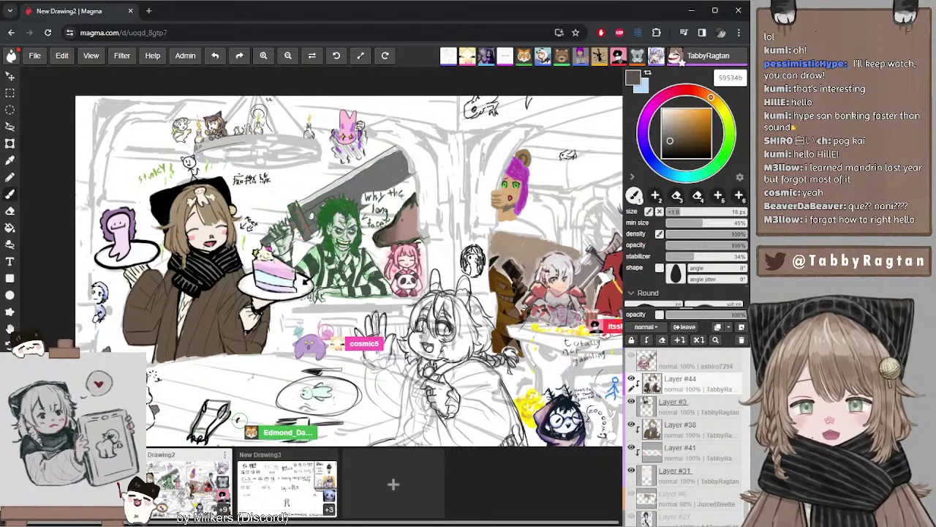
{"action": "left_click", "coordinate": [666, 151]}
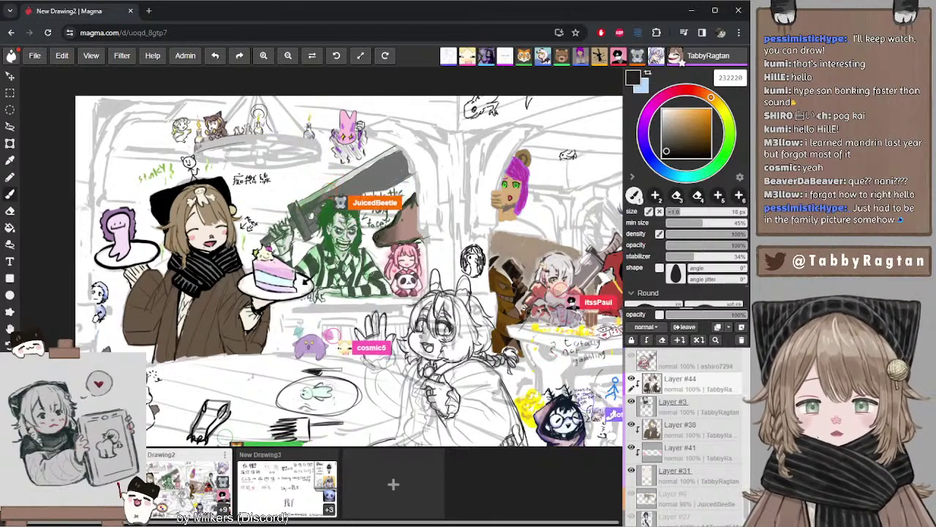
{"action": "left_click", "coordinate": [251, 317], "text": "alt"}
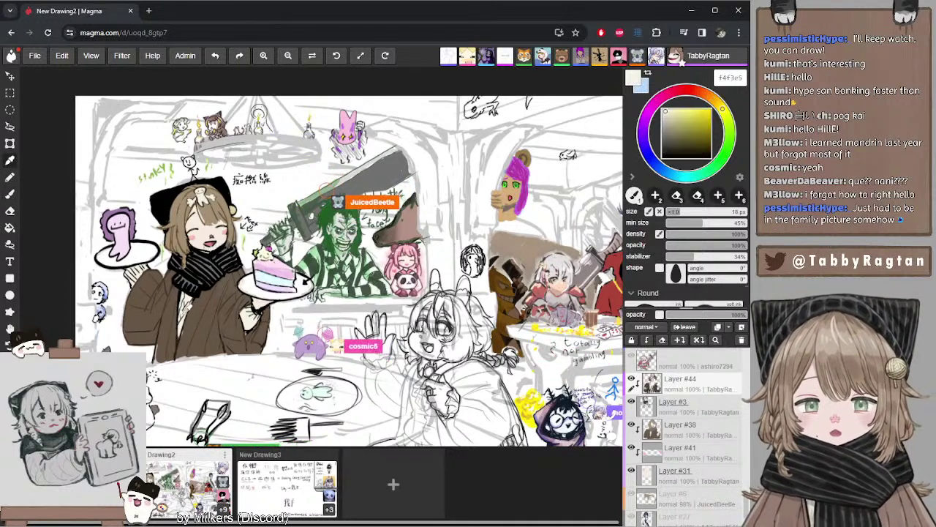
{"action": "left_click", "coordinate": [682, 133]}
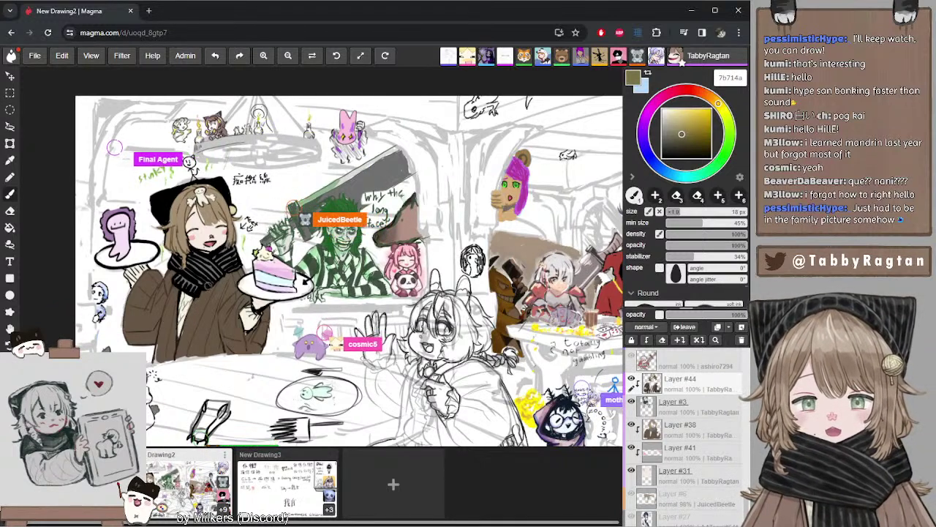
- Shade the waitress's black striped scarf with dark greys sampled from it: 333333, 363636, 202020 and 151515
{"action": "left_click_drag", "start_coordinate": [204, 252], "coordinate": [212, 254]}
{"action": "key", "text": "alt"}
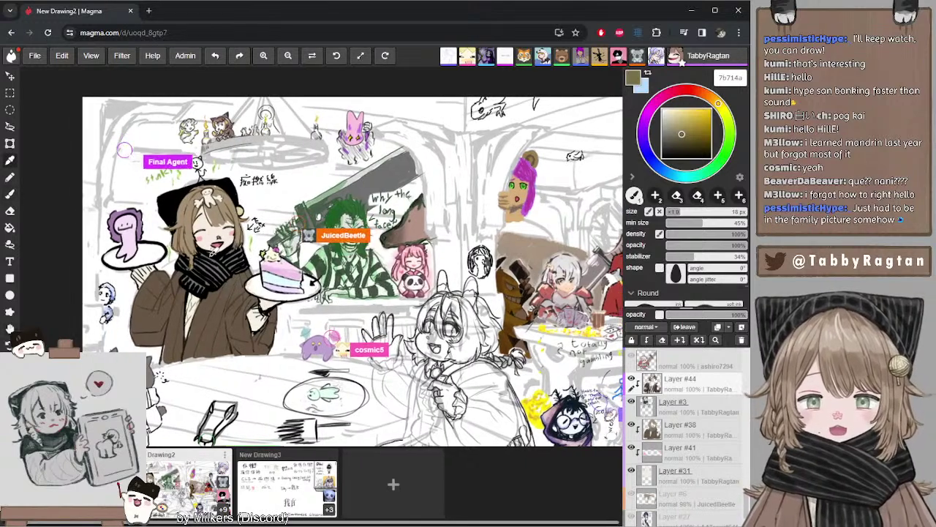
{"action": "left_click", "coordinate": [211, 253], "text": "alt"}
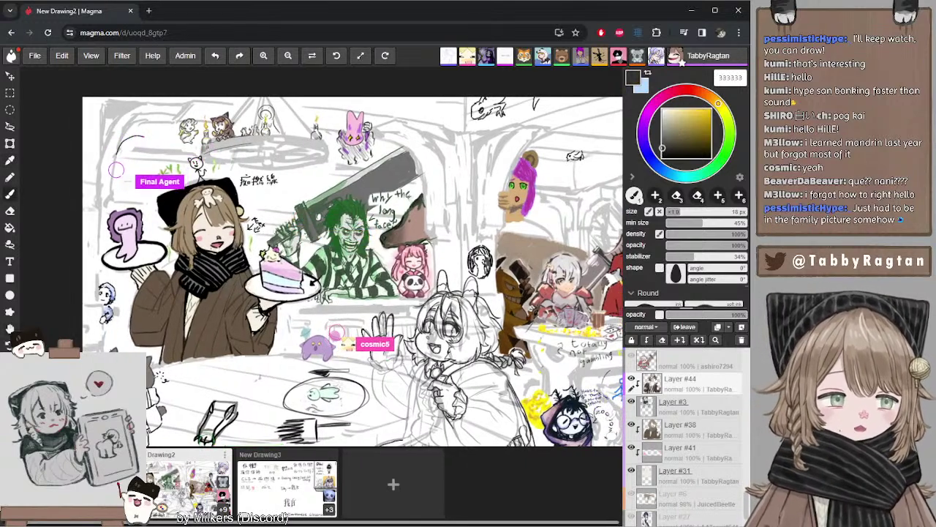
{"action": "left_click", "coordinate": [197, 261], "text": "alt"}
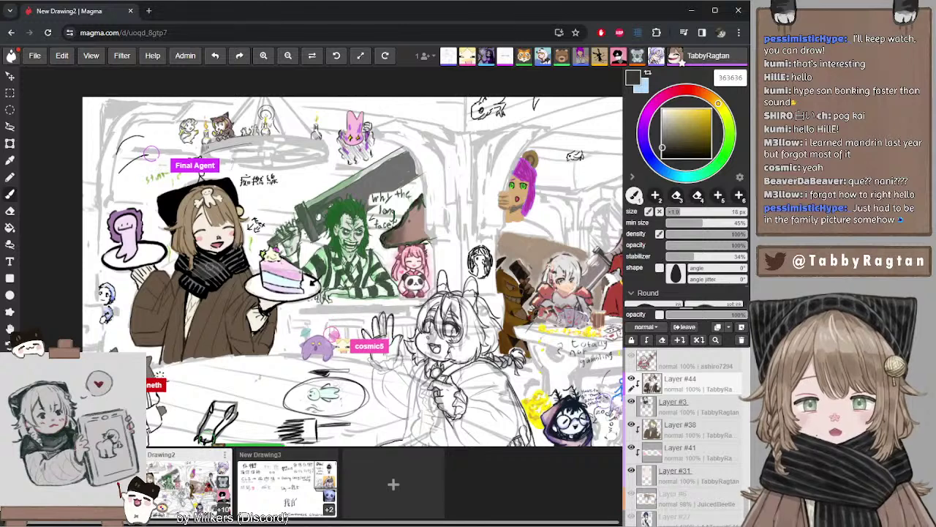
{"action": "left_click", "coordinate": [197, 261], "text": "alt"}
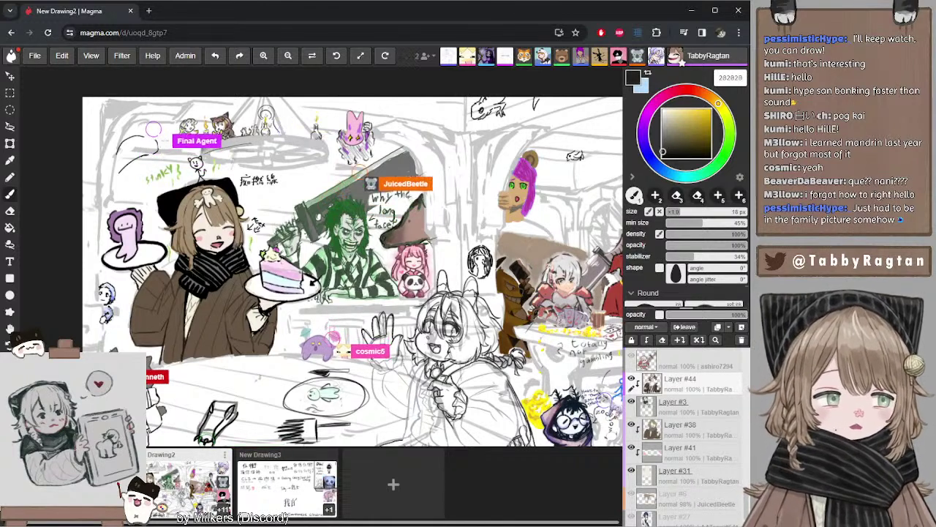
{"action": "left_click", "coordinate": [215, 268], "text": "alt"}
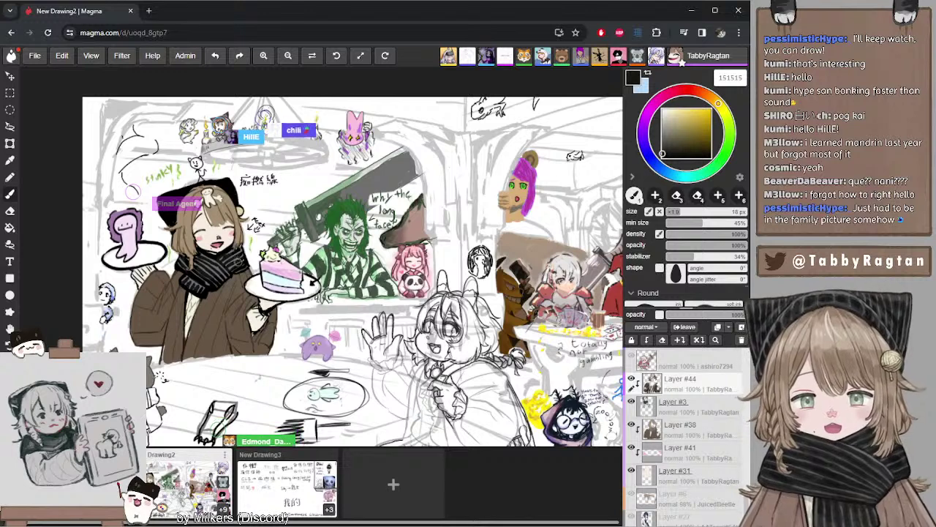
- Shade the waitress's cream sleeve with olive 636145 and her skin with reddish brown a47664 derived from her sampled face colour
{"action": "left_click", "coordinate": [145, 275], "text": "alt"}
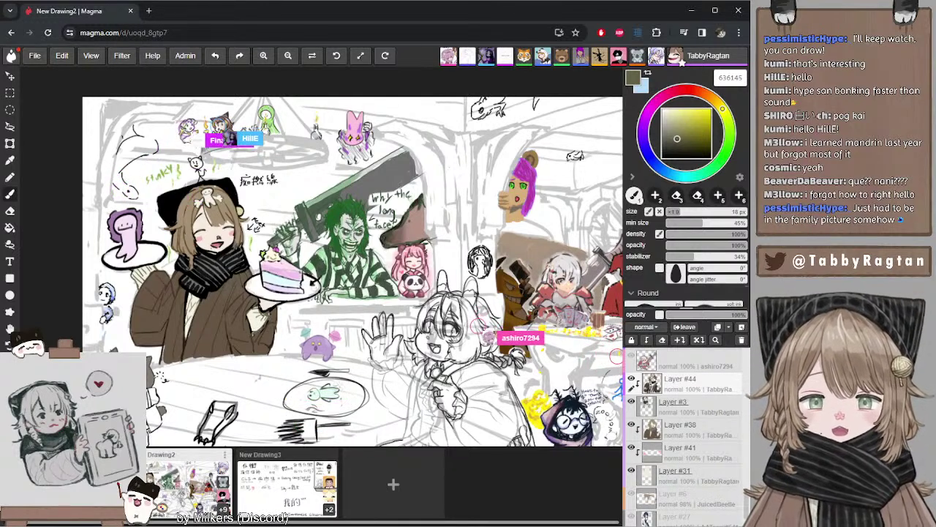
{"action": "left_click", "coordinate": [229, 238]}
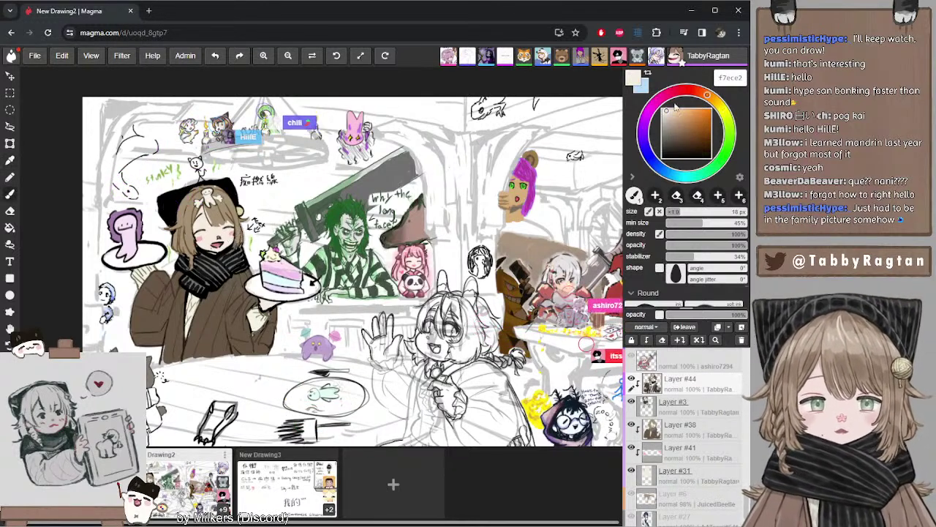
{"action": "left_click", "coordinate": [681, 126]}
{"action": "left_click", "coordinate": [700, 92]}
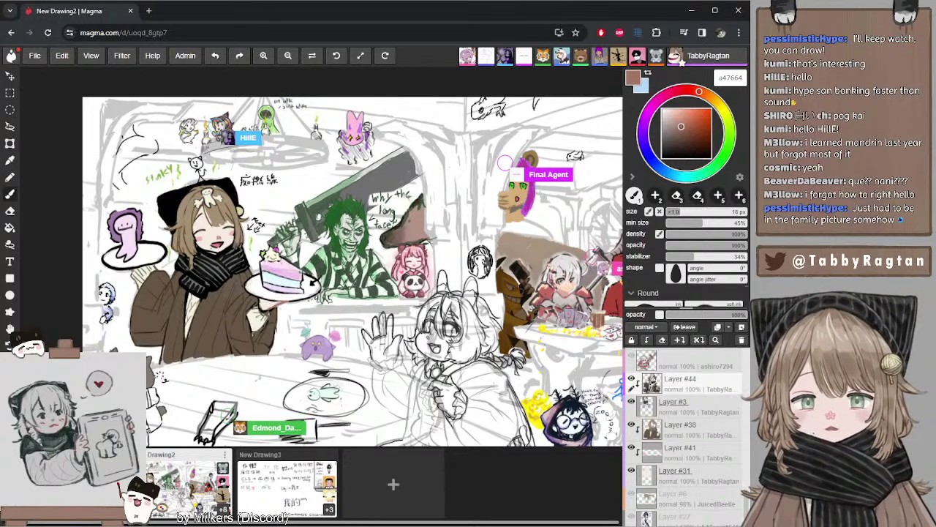
{"action": "left_click_drag", "start_coordinate": [311, 276], "coordinate": [315, 273]}
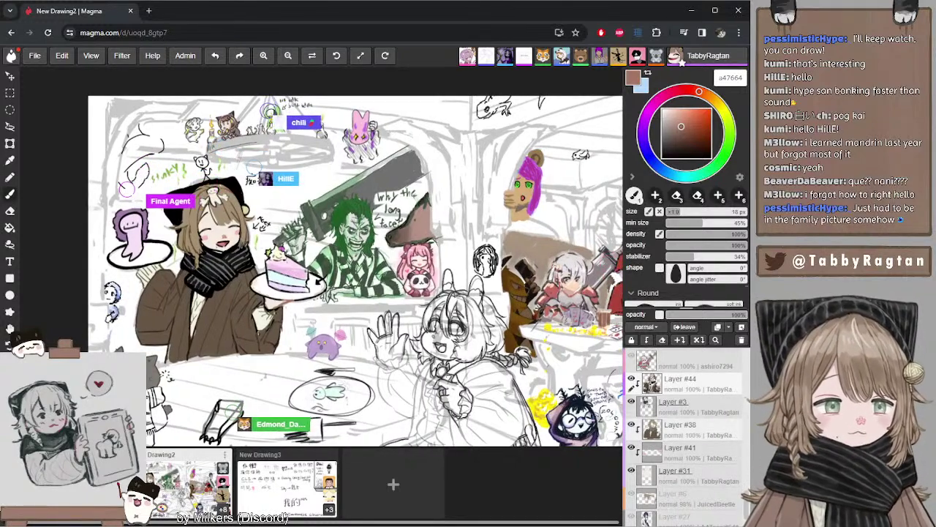
- On Layer #38, shade the waitress's brown coat with colours derived from sampled tones, including dark browns 332a21 and 53493d
{"action": "left_click", "coordinate": [680, 430]}
{"action": "left_click", "coordinate": [217, 206]}
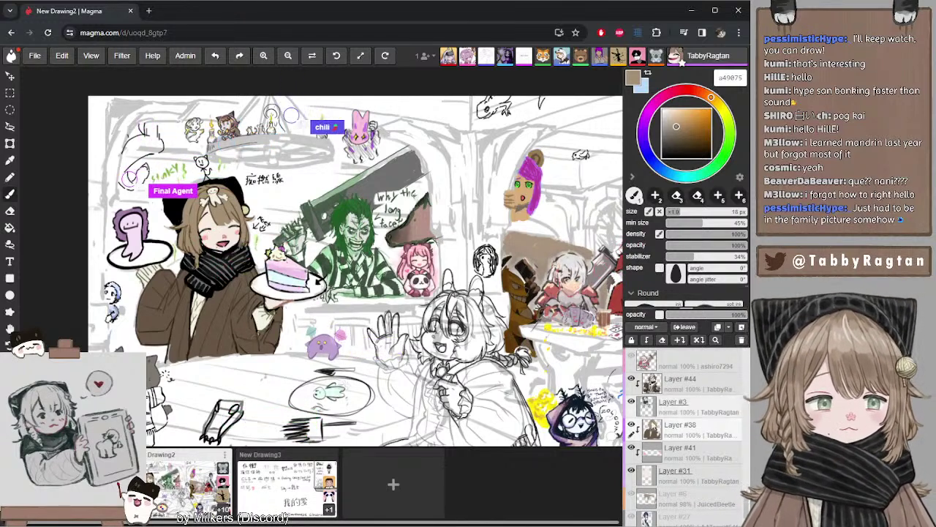
{"action": "left_click", "coordinate": [241, 322], "text": "alt"}
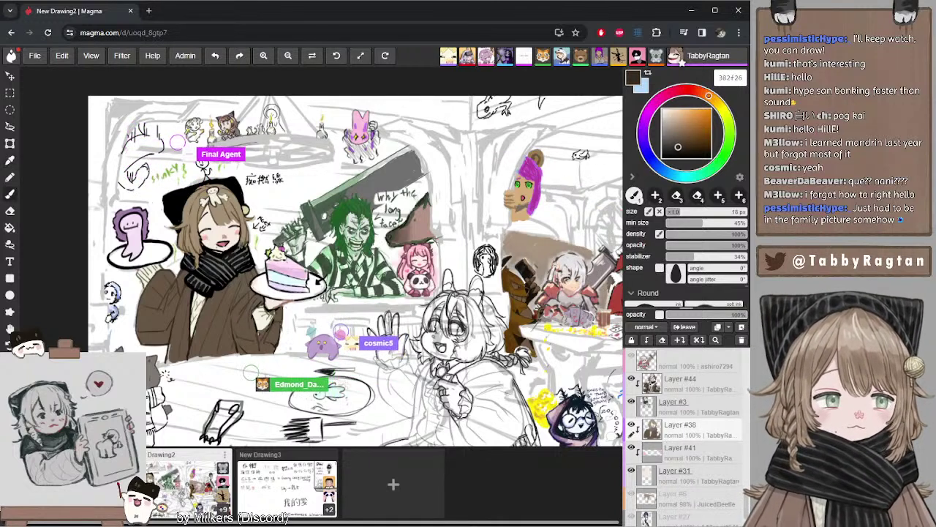
{"action": "left_click_drag", "start_coordinate": [678, 147], "coordinate": [680, 147]}
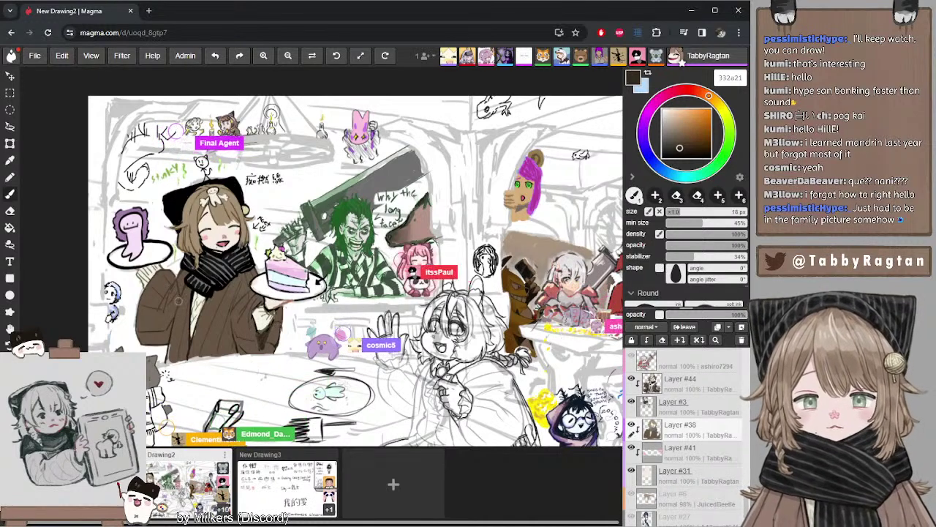
{"action": "mouse_move", "coordinate": [594, 144]}
{"action": "left_mouse_down"}
{"action": "mouse_move", "coordinate": [608, 149]}
{"action": "mouse_move", "coordinate": [600, 148]}
{"action": "left_mouse_up"}
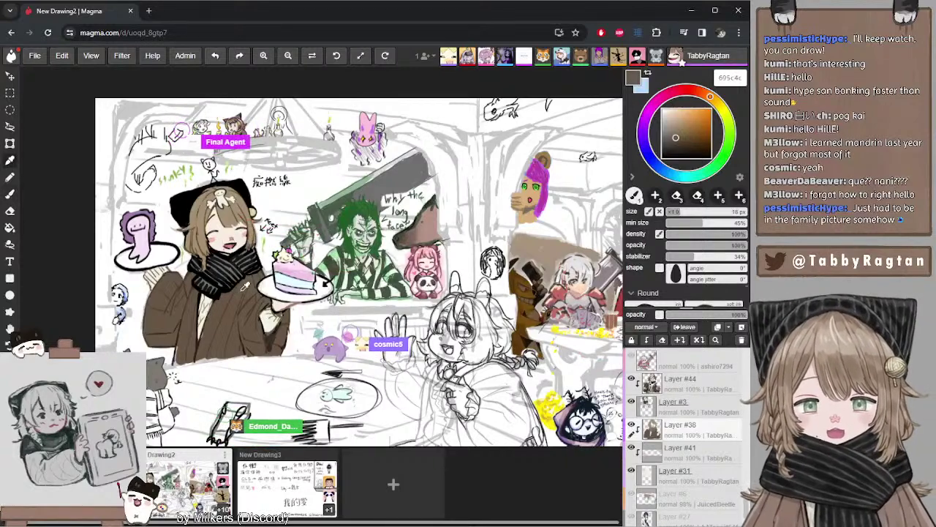
{"action": "left_click", "coordinate": [676, 143]}
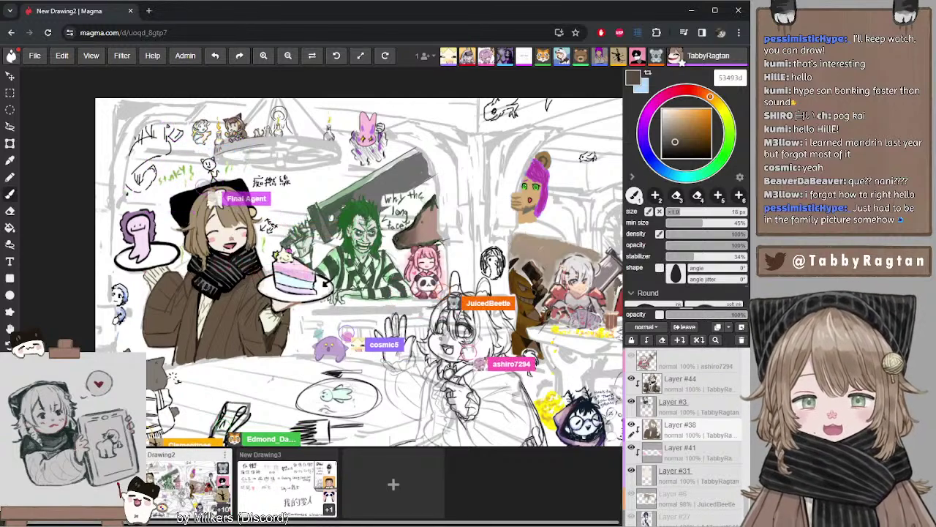
- Shade the waitress's cream clothing on Layer #38 with pale green d1dfb9 and beige b7a68c
{"action": "left_click", "coordinate": [668, 115]}
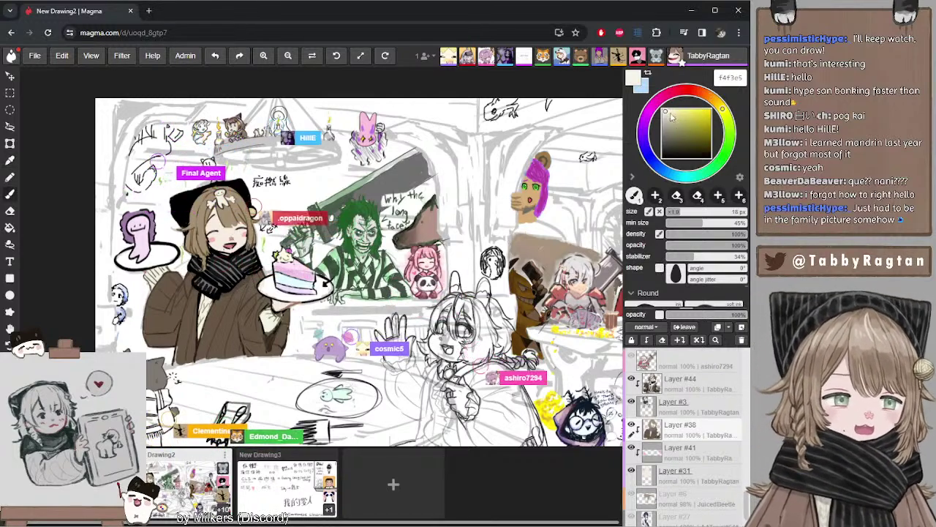
{"action": "left_click", "coordinate": [666, 117]}
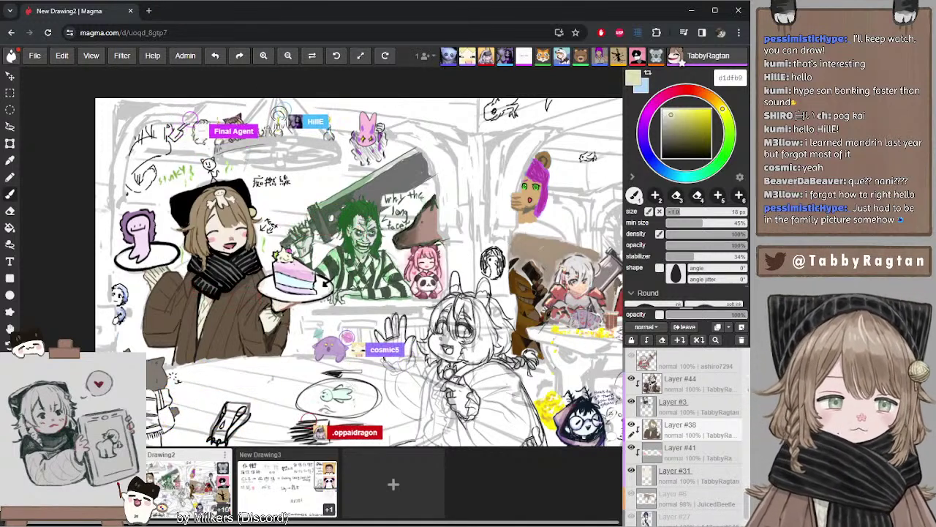
{"action": "left_click", "coordinate": [713, 98]}
{"action": "left_click", "coordinate": [673, 123]}
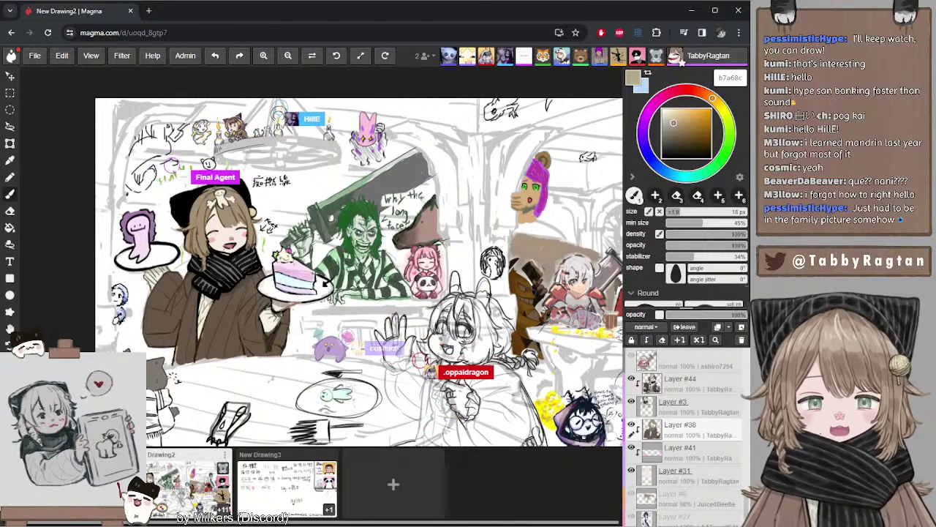
{"action": "left_click_drag", "start_coordinate": [324, 284], "coordinate": [333, 295]}
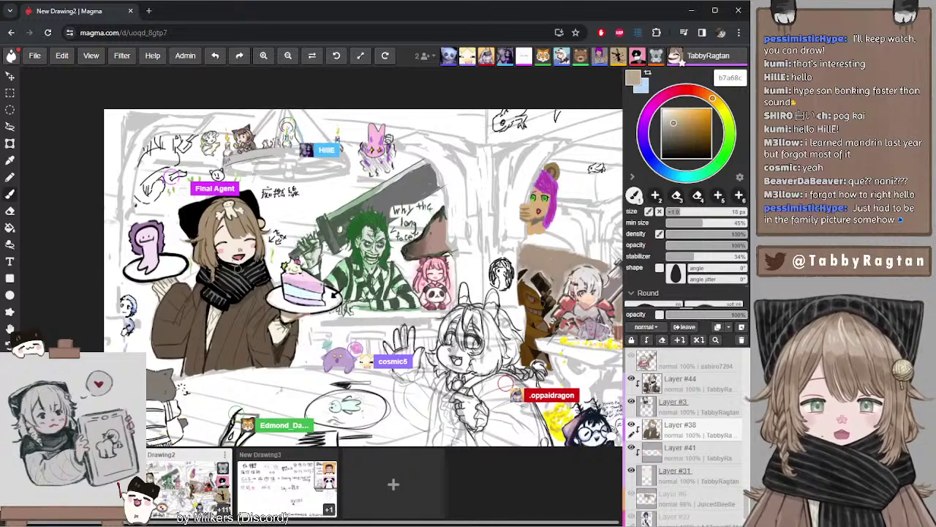
- Darken the shadows around the waitress's plate-holding hand with brown 8c6e5b, then reddish browns a47664 and 48332a on Layer #44
{"action": "left_click", "coordinate": [680, 133]}
{"action": "left_click_drag", "start_coordinate": [680, 134], "coordinate": [679, 131]}
{"action": "left_click", "coordinate": [703, 92]}
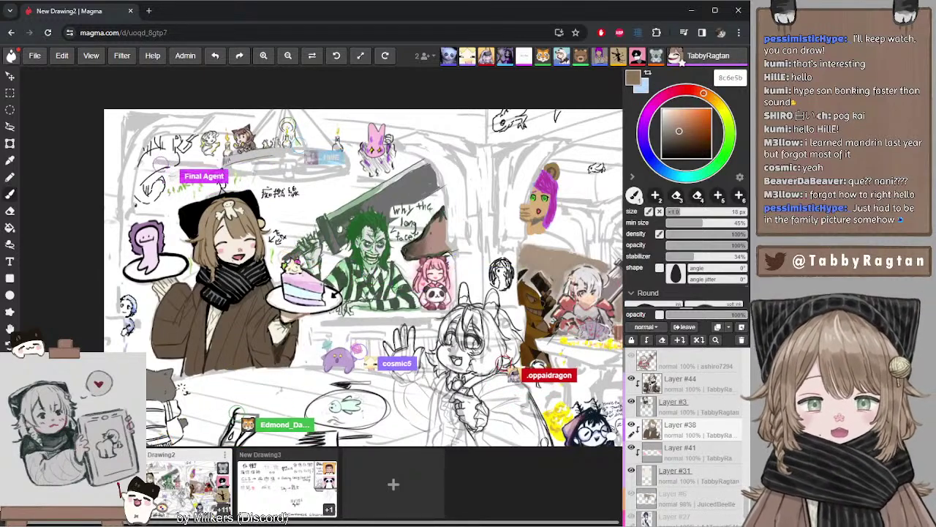
{"action": "left_click_drag", "start_coordinate": [334, 294], "coordinate": [335, 275]}
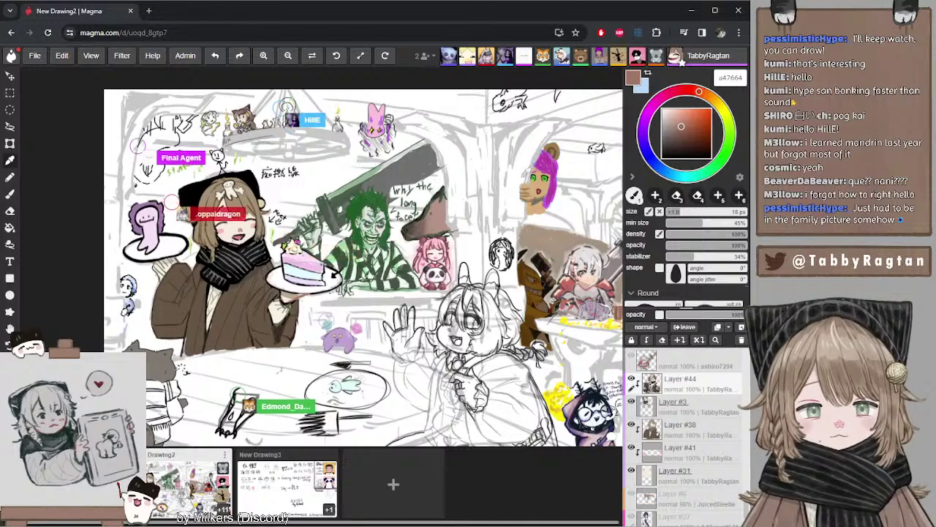
{"action": "key", "text": "b"}
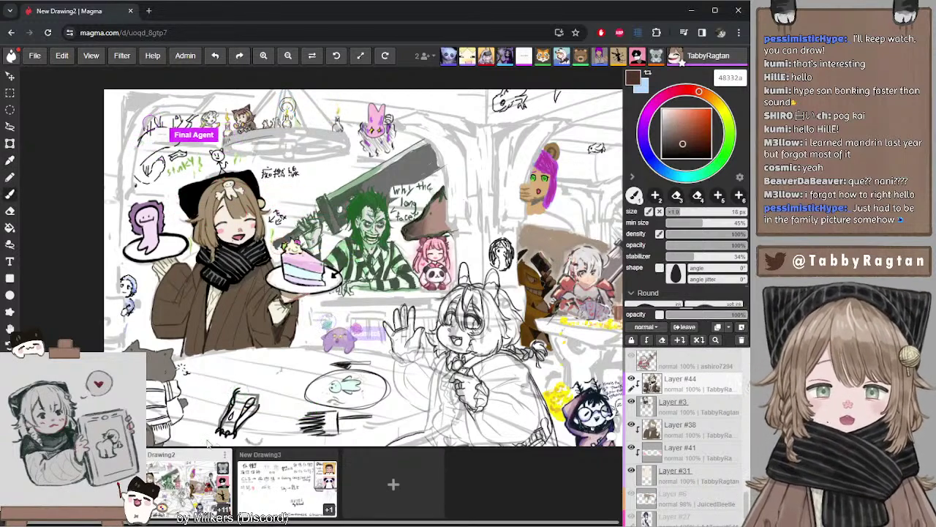
- Switch to the New Drawing3 Cantonese classroom canvas and set the brush colour to red e7464d
{"action": "left_click", "coordinate": [290, 501]}
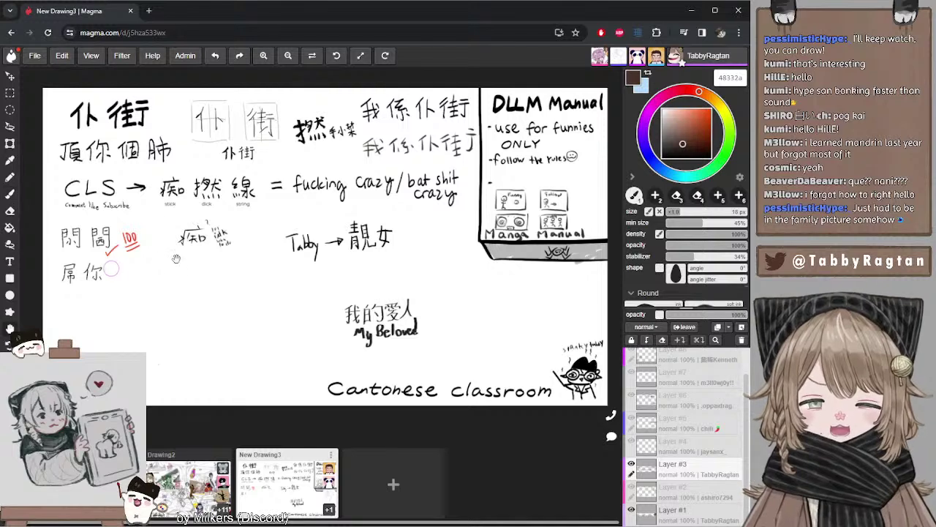
{"action": "mouse_move", "coordinate": [182, 257]}
{"action": "left_mouse_down"}
{"action": "mouse_move", "coordinate": [190, 280]}
{"action": "mouse_move", "coordinate": [179, 272]}
{"action": "left_mouse_up"}
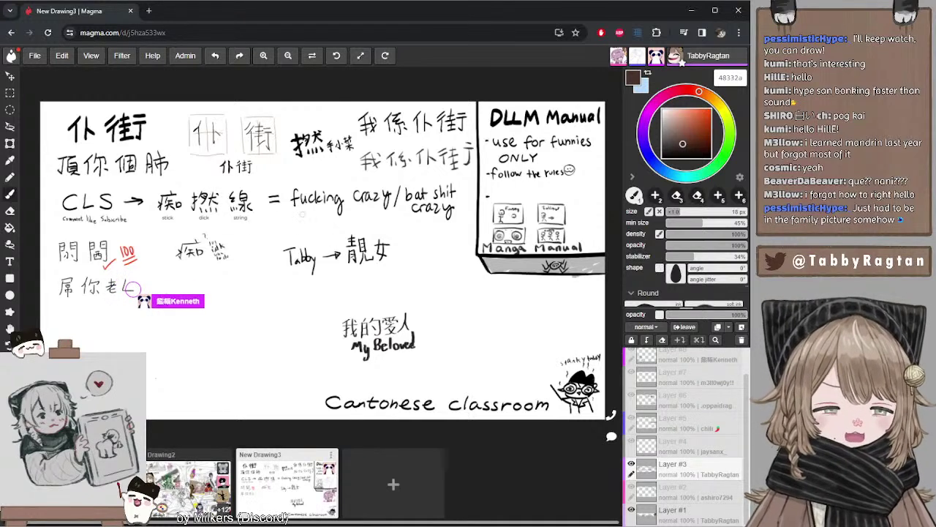
{"action": "left_click", "coordinate": [695, 114]}
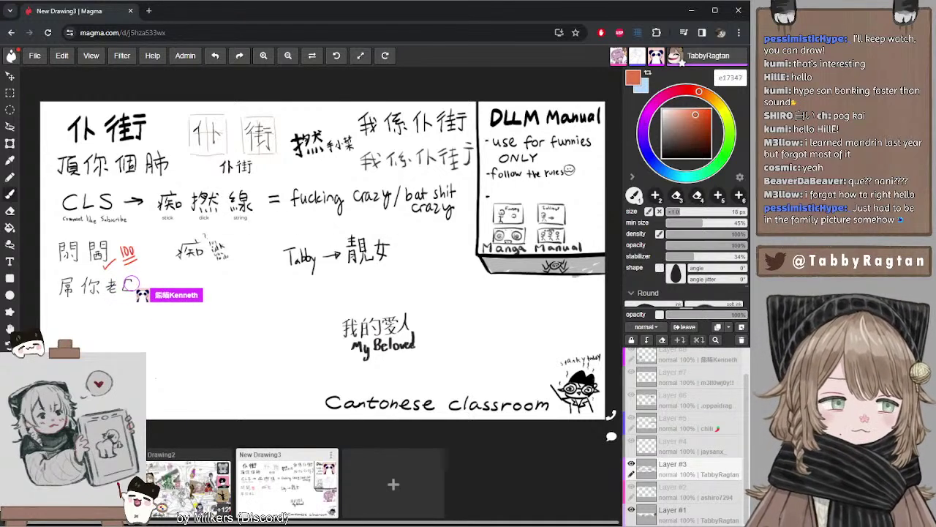
{"action": "left_click", "coordinate": [686, 89]}
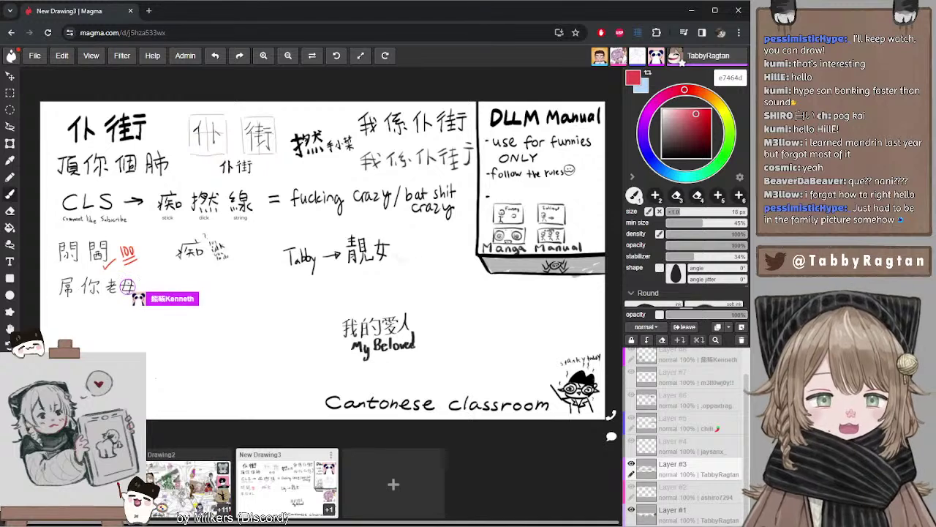
{"action": "left_click_drag", "start_coordinate": [411, 252], "coordinate": [427, 253]}
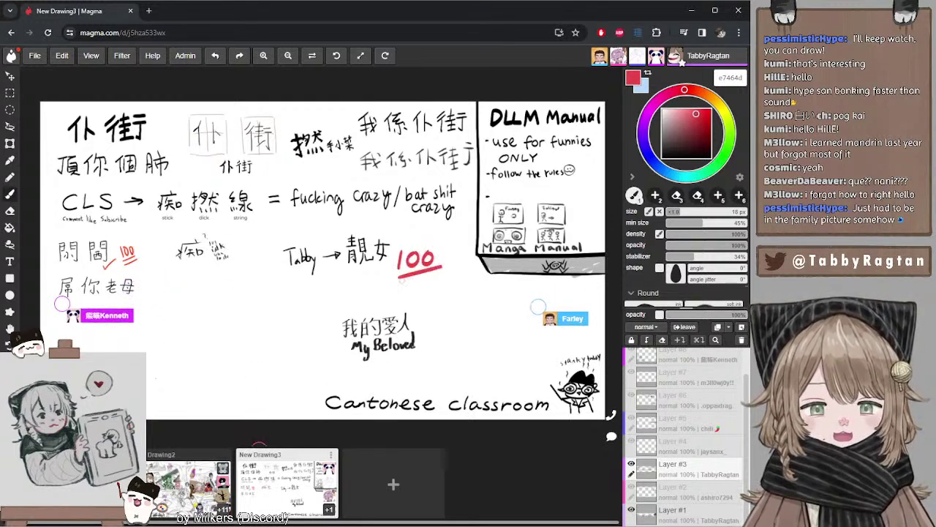
{"action": "key", "text": "ctrl+z"}
{"action": "key", "text": "ctrl+z"}
{"action": "key", "text": "ctrl+z"}
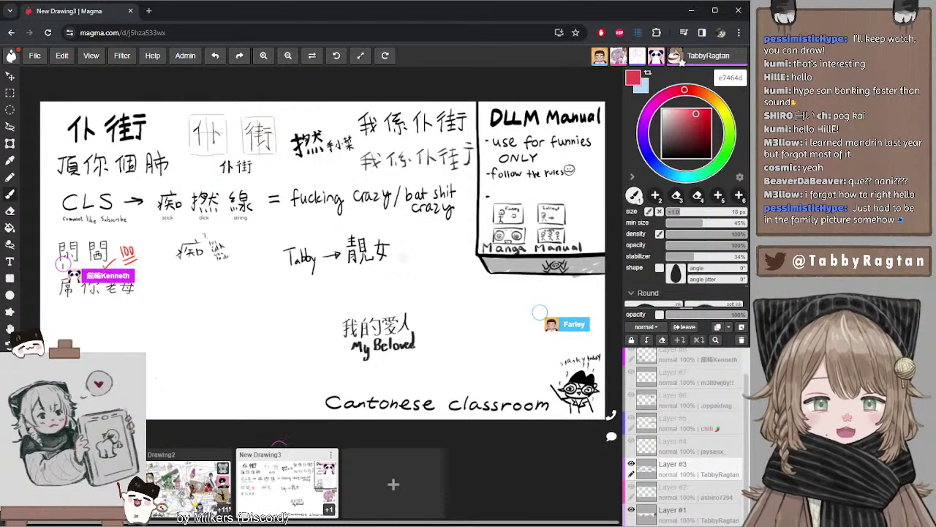
- Reduce the brush size to 8 px and write a small, double-underlined red "100" beside 靚女
{"action": "key", "text": "["}
{"action": "key", "text": "["}
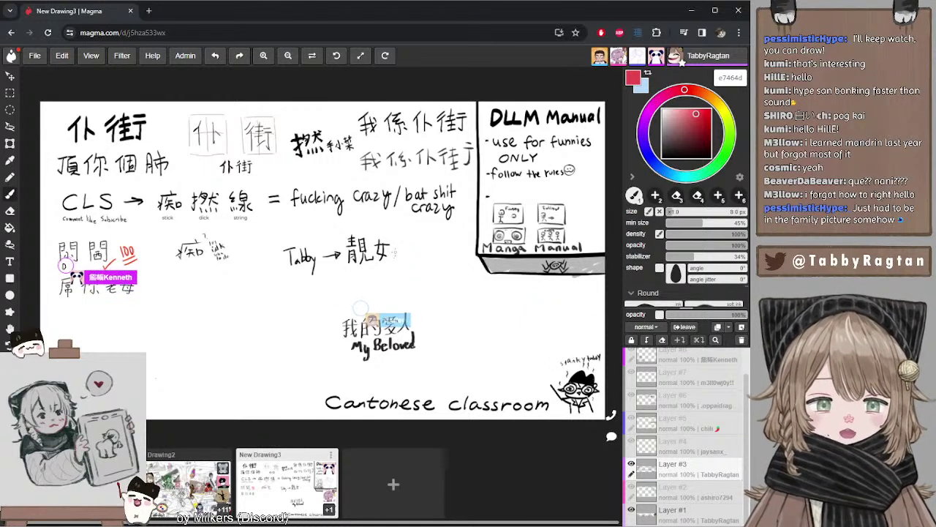
{"action": "mouse_move", "coordinate": [397, 252]}
{"action": "left_mouse_down"}
{"action": "mouse_move", "coordinate": [392, 264]}
{"action": "mouse_move", "coordinate": [404, 253]}
{"action": "left_mouse_up"}
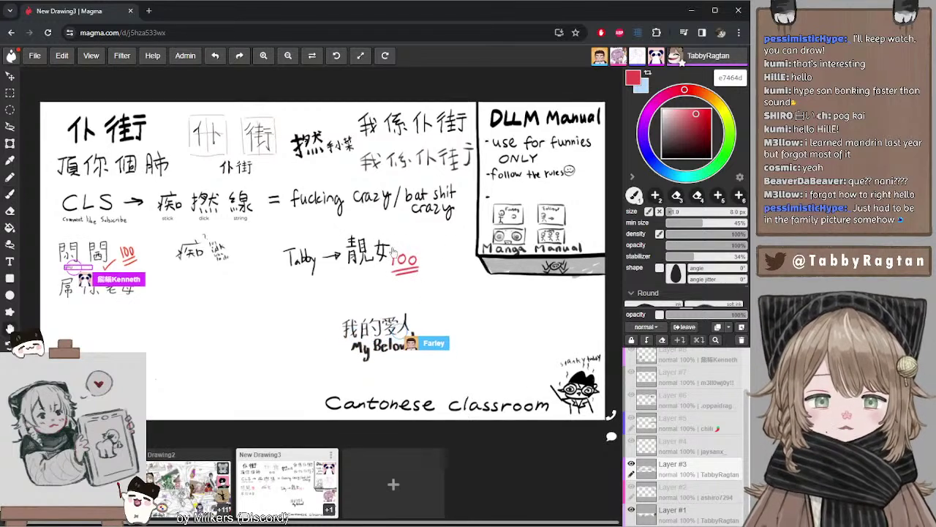
{"action": "left_click_drag", "start_coordinate": [439, 242], "coordinate": [427, 245]}
- Write "(pretty girl)" above the red 100 beside 靚女 in near-black 080401 sampled from the existing handwriting
{"action": "key", "text": "alt"}
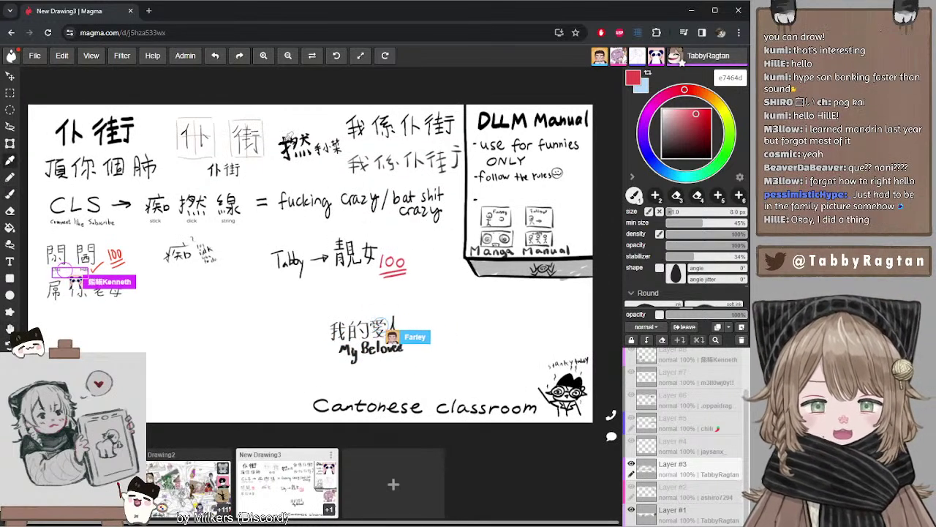
{"action": "left_click", "coordinate": [284, 142], "text": "alt"}
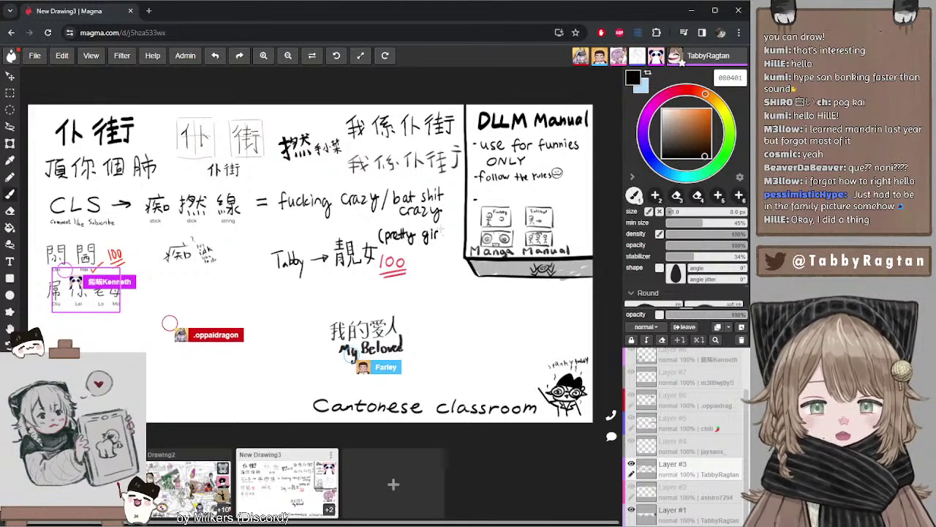
{"action": "left_click_drag", "start_coordinate": [441, 226], "coordinate": [441, 240]}
{"action": "left_click_drag", "start_coordinate": [444, 226], "coordinate": [448, 234]}
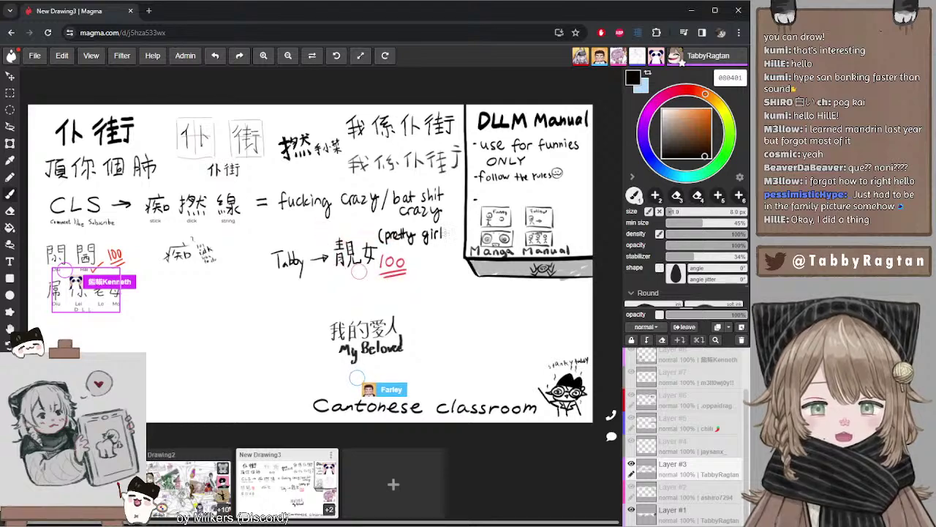
{"action": "mouse_move", "coordinate": [413, 236]}
{"action": "left_mouse_down"}
{"action": "mouse_move", "coordinate": [427, 246]}
{"action": "mouse_move", "coordinate": [418, 241]}
{"action": "left_mouse_up"}
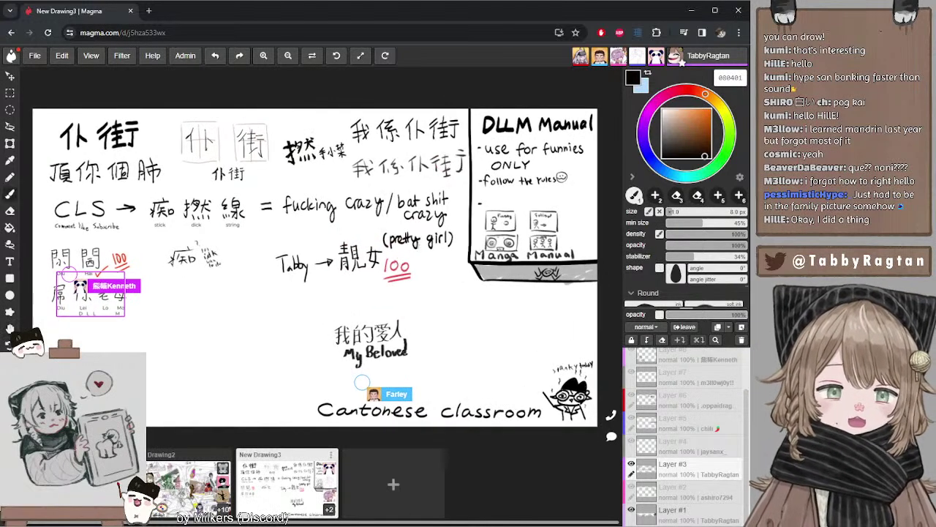
{"action": "mouse_move", "coordinate": [421, 283]}
{"action": "left_mouse_down"}
{"action": "mouse_move", "coordinate": [422, 268]}
{"action": "mouse_move", "coordinate": [424, 281]}
{"action": "left_mouse_up"}
{"action": "scroll", "coordinate": [373, 261], "scroll_direction": "down", "scroll_amount": 1}
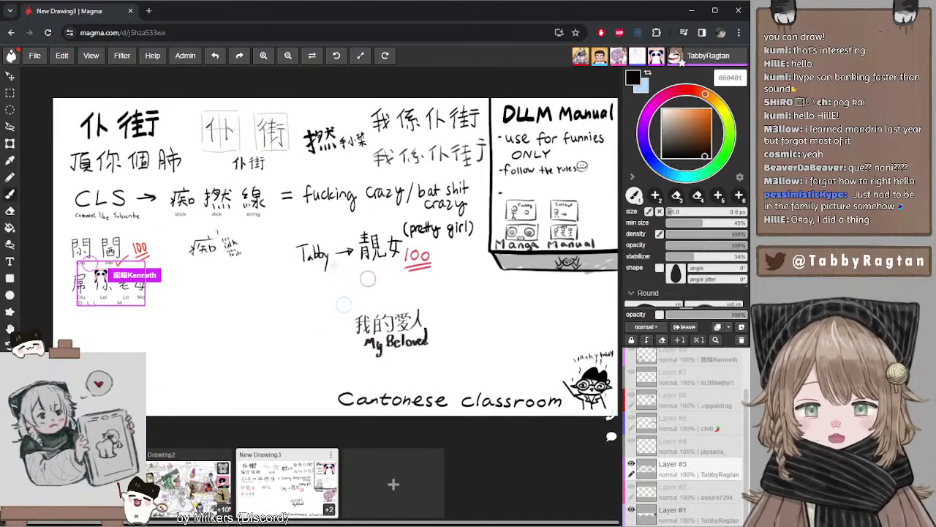
{"action": "mouse_move", "coordinate": [194, 317]}
{"action": "left_mouse_down"}
{"action": "mouse_move", "coordinate": [203, 321]}
{"action": "mouse_move", "coordinate": [183, 339]}
{"action": "left_mouse_up"}
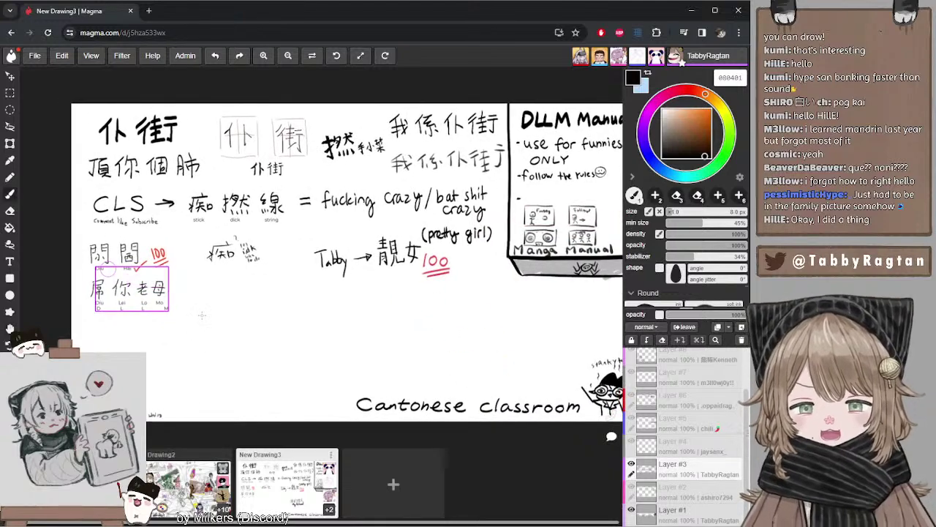
- Examine the handwritten phrases across the Cantonese classroom canvas, including 我的愛人 with its "My Beloved" translation
{"action": "scroll", "coordinate": [174, 339], "scroll_direction": "up", "scroll_amount": 2}
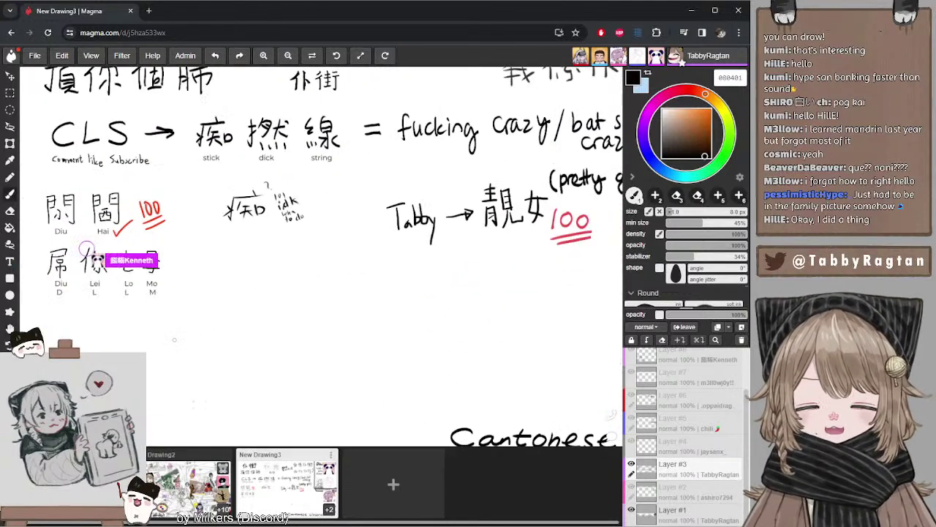
{"action": "scroll", "coordinate": [174, 339], "scroll_direction": "down", "scroll_amount": 3}
{"action": "scroll", "coordinate": [174, 339], "scroll_direction": "up", "scroll_amount": 1}
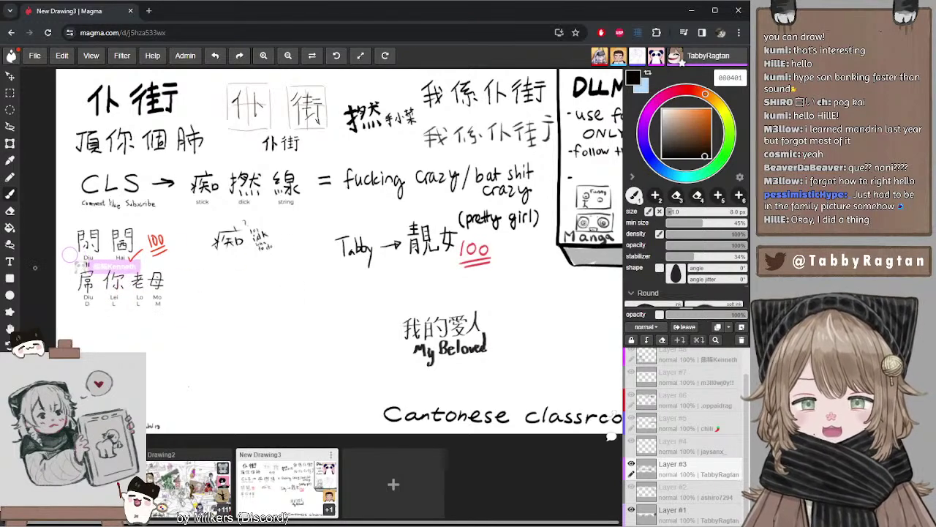
{"action": "key", "text": "space"}
{"action": "mouse_move", "coordinate": [246, 270]}
{"action": "left_mouse_down"}
{"action": "mouse_move", "coordinate": [223, 280]}
{"action": "mouse_move", "coordinate": [226, 288]}
{"action": "mouse_move", "coordinate": [230, 277]}
{"action": "left_mouse_up"}
{"action": "key", "text": "space"}
{"action": "left_click_drag", "start_coordinate": [442, 234], "coordinate": [336, 228]}
{"action": "left_click_drag", "start_coordinate": [408, 281], "coordinate": [341, 233]}
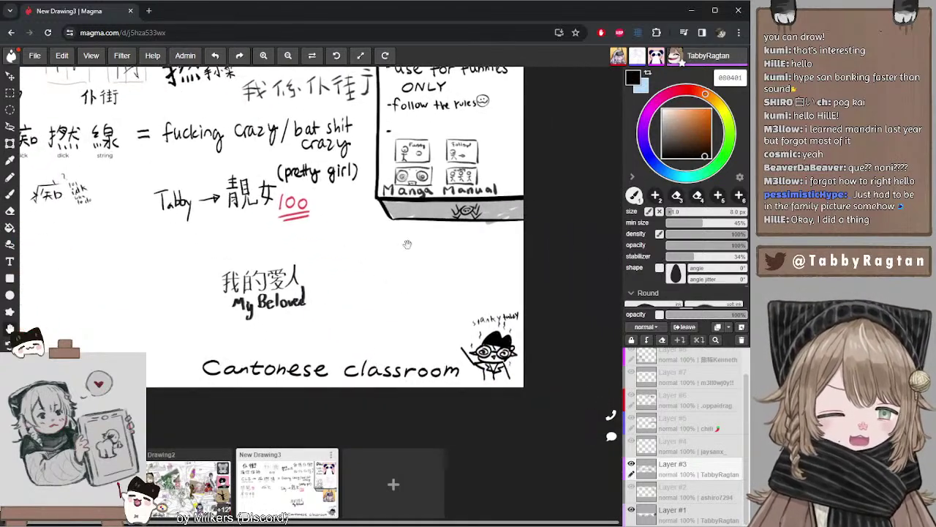
{"action": "left_click_drag", "start_coordinate": [438, 276], "coordinate": [416, 293]}
{"action": "mouse_move", "coordinate": [322, 229]}
{"action": "left_mouse_down"}
{"action": "mouse_move", "coordinate": [390, 234]}
{"action": "mouse_move", "coordinate": [366, 234]}
{"action": "left_mouse_up"}
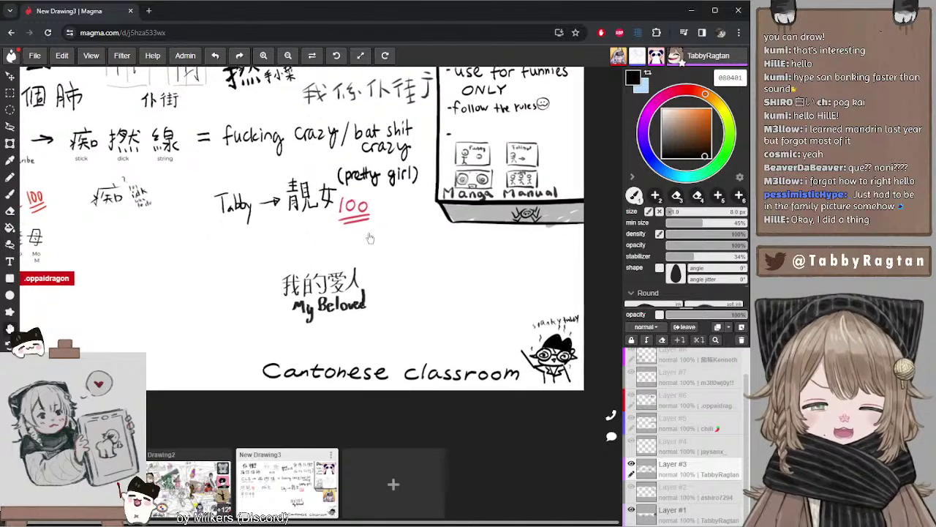
{"action": "mouse_move", "coordinate": [369, 281]}
{"action": "left_mouse_down"}
{"action": "mouse_move", "coordinate": [353, 281]}
{"action": "mouse_move", "coordinate": [370, 289]}
{"action": "left_mouse_up"}
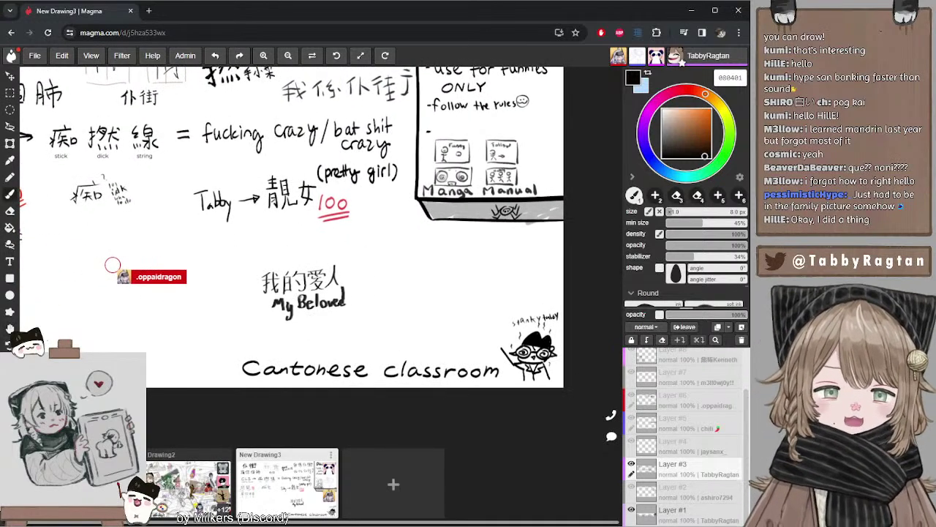
- Write a small, double-underlined "100" beside 我的愛人 in red e7484f sampled from the existing 100
{"action": "scroll", "coordinate": [302, 305], "scroll_direction": "up", "scroll_amount": 4}
{"action": "scroll", "coordinate": [302, 306], "scroll_direction": "down", "scroll_amount": 1}
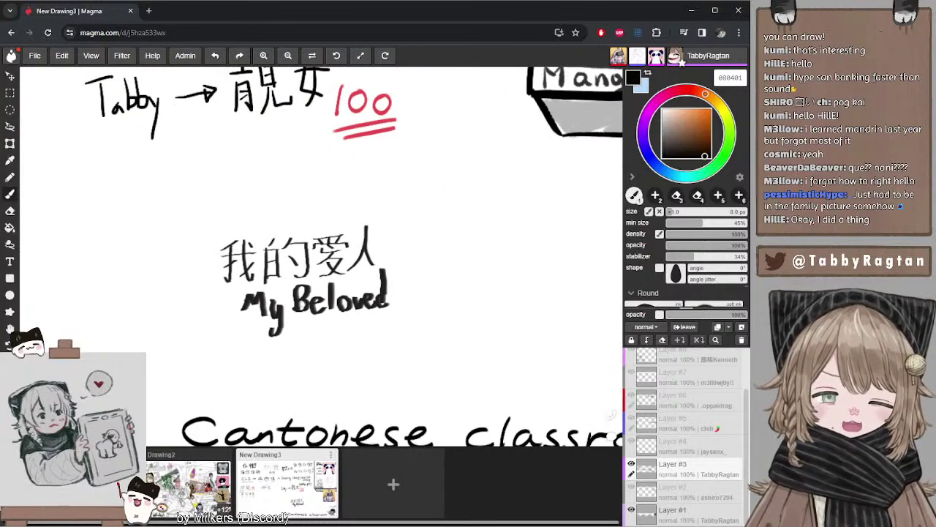
{"action": "scroll", "coordinate": [303, 300], "scroll_direction": "down", "scroll_amount": 3}
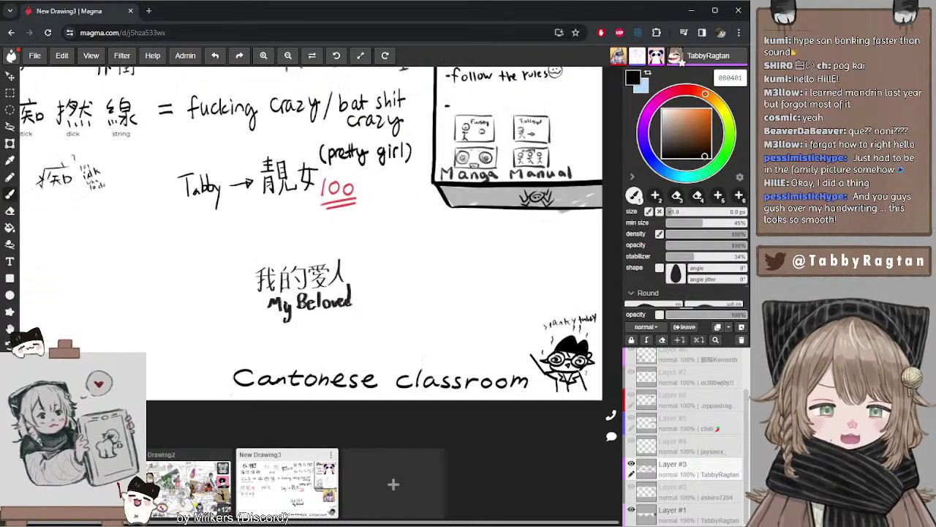
{"action": "scroll", "coordinate": [305, 301], "scroll_direction": "up", "scroll_amount": 3}
{"action": "scroll", "coordinate": [306, 301], "scroll_direction": "down", "scroll_amount": 2}
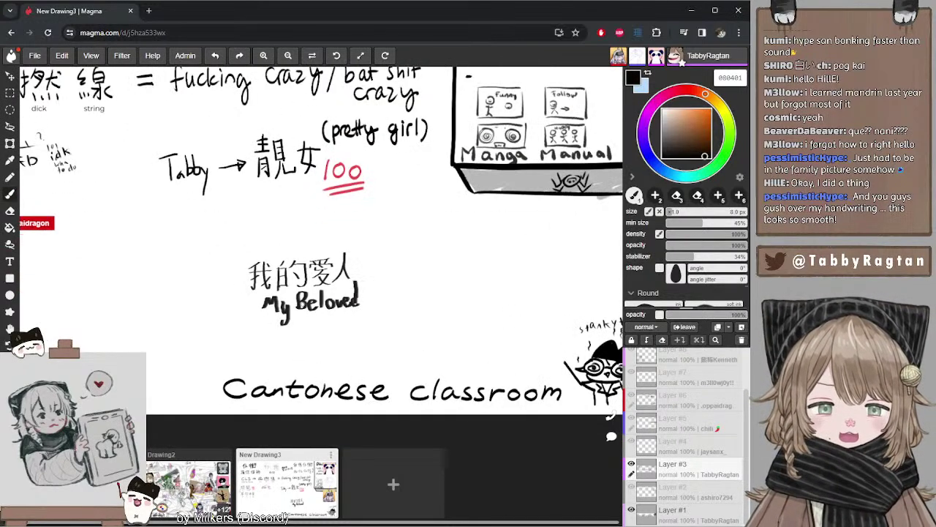
{"action": "scroll", "coordinate": [306, 304], "scroll_direction": "up", "scroll_amount": 1}
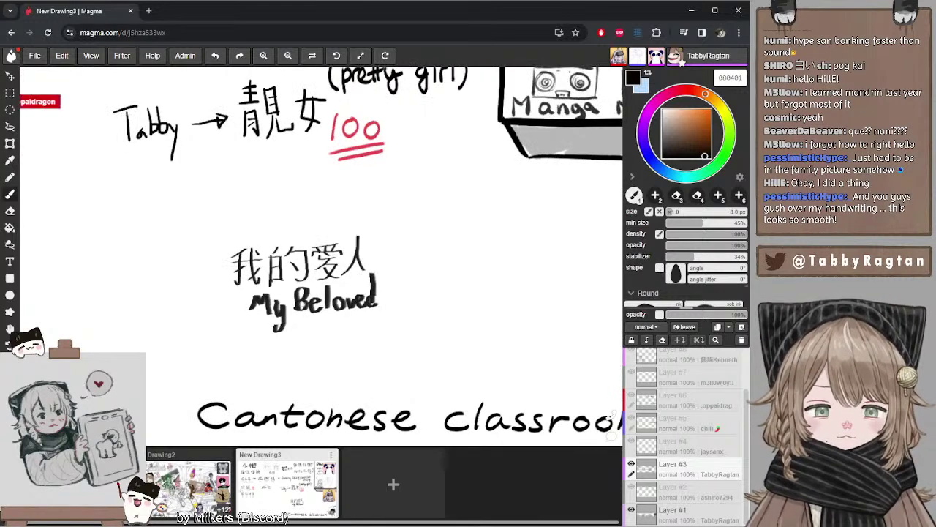
{"action": "scroll", "coordinate": [301, 297], "scroll_direction": "down", "scroll_amount": 1}
{"action": "mouse_move", "coordinate": [365, 237]}
{"action": "left_mouse_down"}
{"action": "mouse_move", "coordinate": [344, 190]}
{"action": "mouse_move", "coordinate": [345, 219]}
{"action": "left_mouse_up"}
{"action": "scroll", "coordinate": [362, 246], "scroll_direction": "down", "scroll_amount": 1}
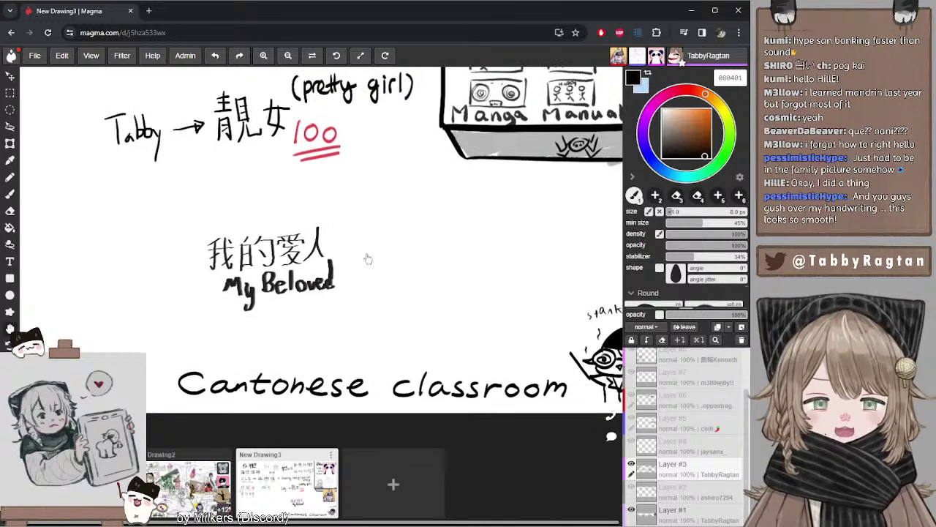
{"action": "scroll", "coordinate": [360, 250], "scroll_direction": "up", "scroll_amount": 1}
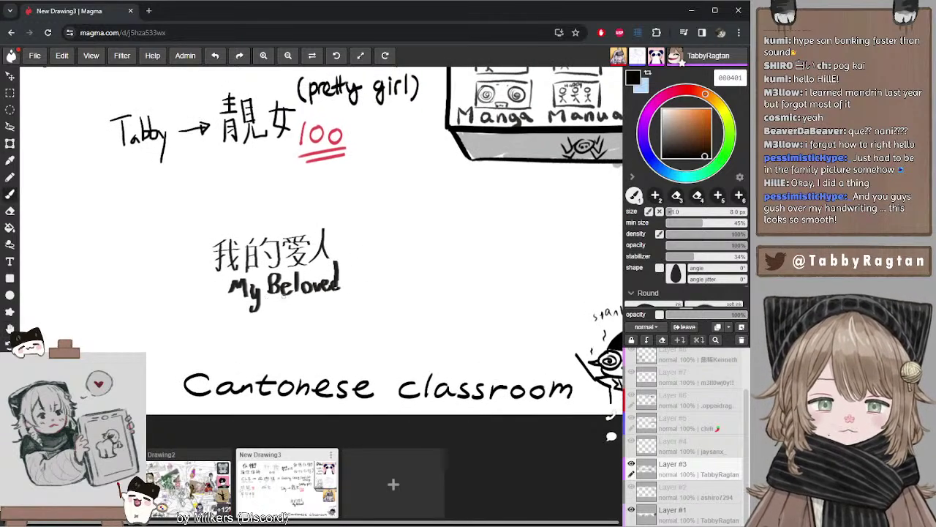
{"action": "scroll", "coordinate": [347, 247], "scroll_direction": "right", "scroll_amount": 2}
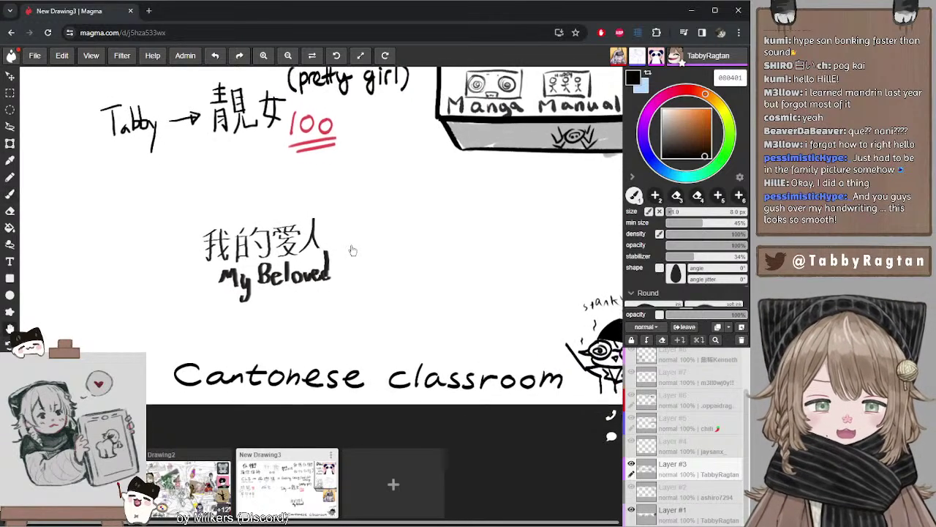
{"action": "left_click", "coordinate": [314, 129], "text": "alt"}
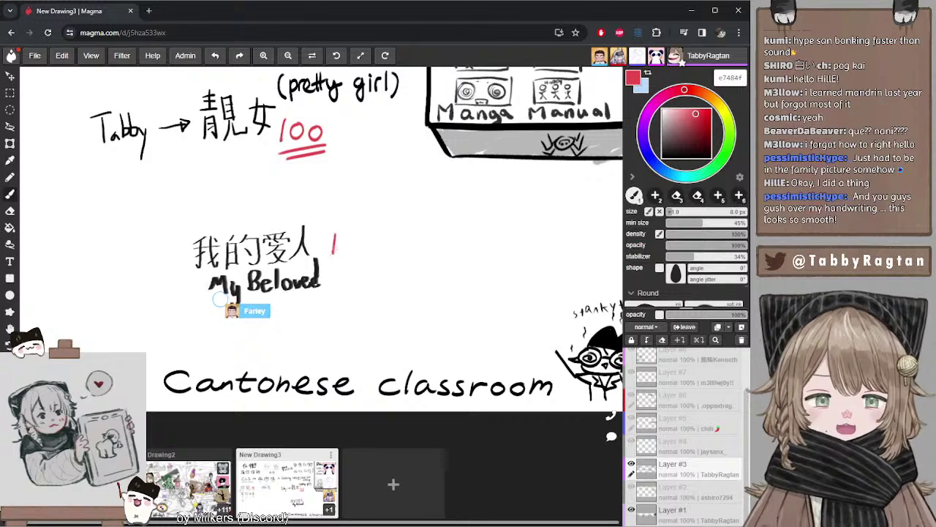
{"action": "left_click_drag", "start_coordinate": [340, 235], "coordinate": [353, 241]}
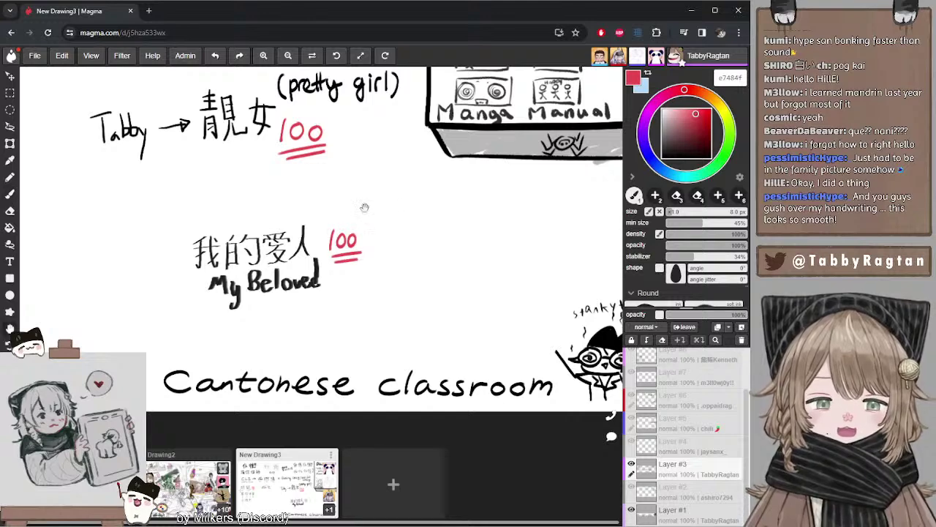
- Examine the handwritten line 小你啊爸正仆街 and the DLLM Manual drawing on the shared canvas
{"action": "left_click_drag", "start_coordinate": [364, 207], "coordinate": [369, 237]}
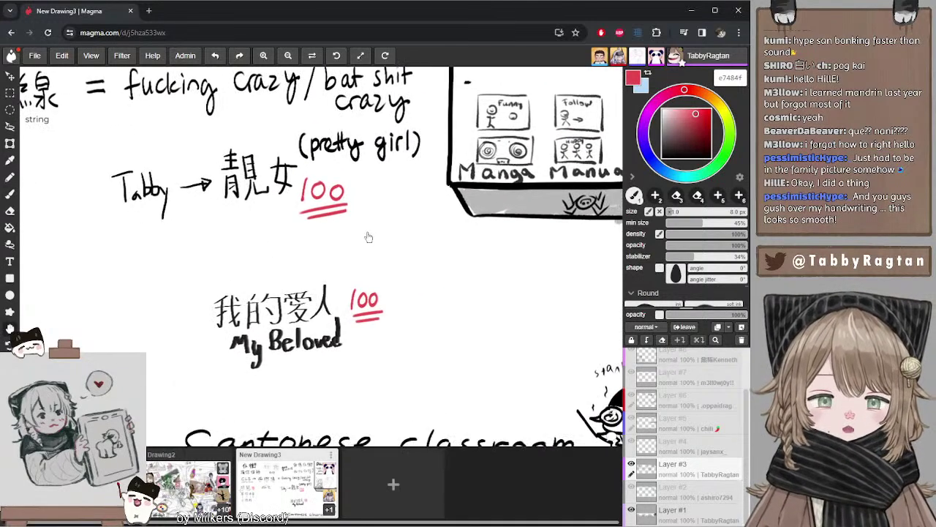
{"action": "left_click_drag", "start_coordinate": [313, 228], "coordinate": [417, 224]}
{"action": "left_click_drag", "start_coordinate": [305, 207], "coordinate": [376, 233]}
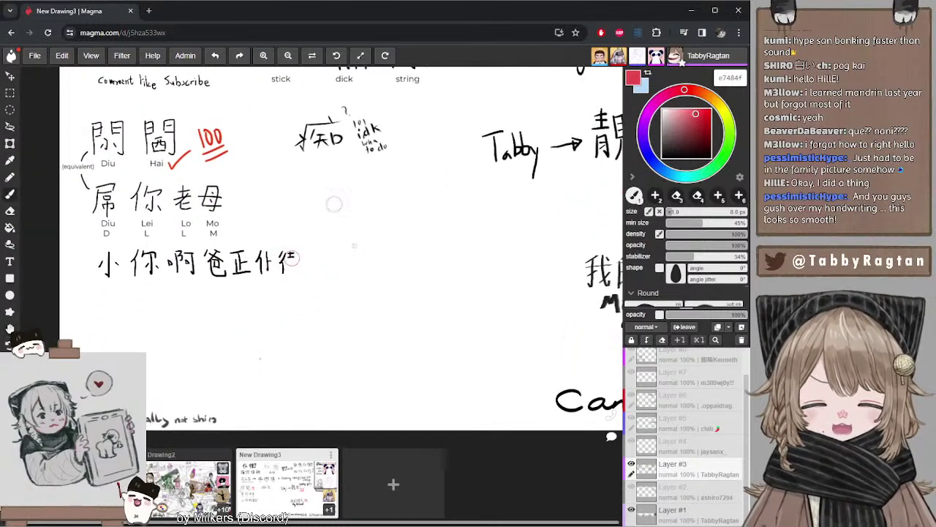
{"action": "left_click_drag", "start_coordinate": [363, 271], "coordinate": [355, 269]}
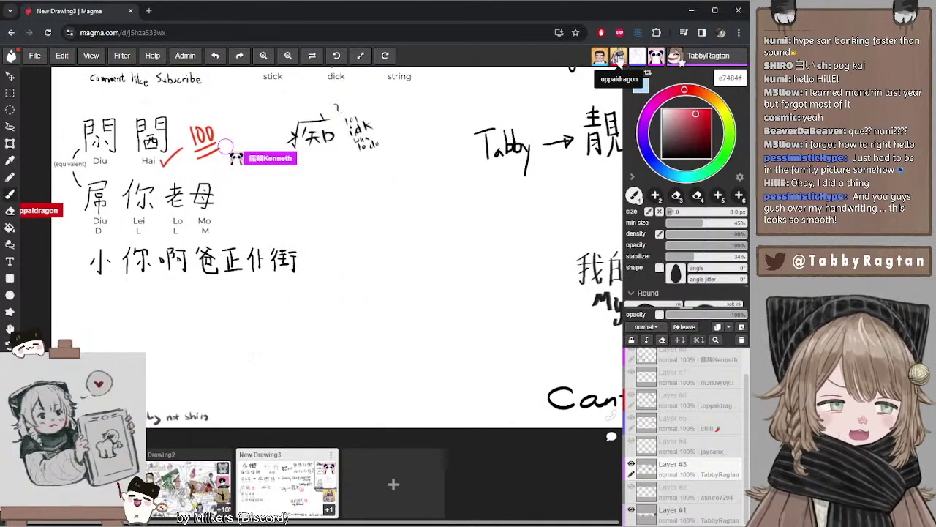
{"action": "left_click_drag", "start_coordinate": [377, 213], "coordinate": [364, 275]}
{"action": "left_click_drag", "start_coordinate": [403, 237], "coordinate": [142, 143]}
{"action": "left_click_drag", "start_coordinate": [317, 227], "coordinate": [270, 218]}
{"action": "left_click_drag", "start_coordinate": [342, 184], "coordinate": [261, 313]}
{"action": "left_click_drag", "start_coordinate": [325, 257], "coordinate": [243, 300]}
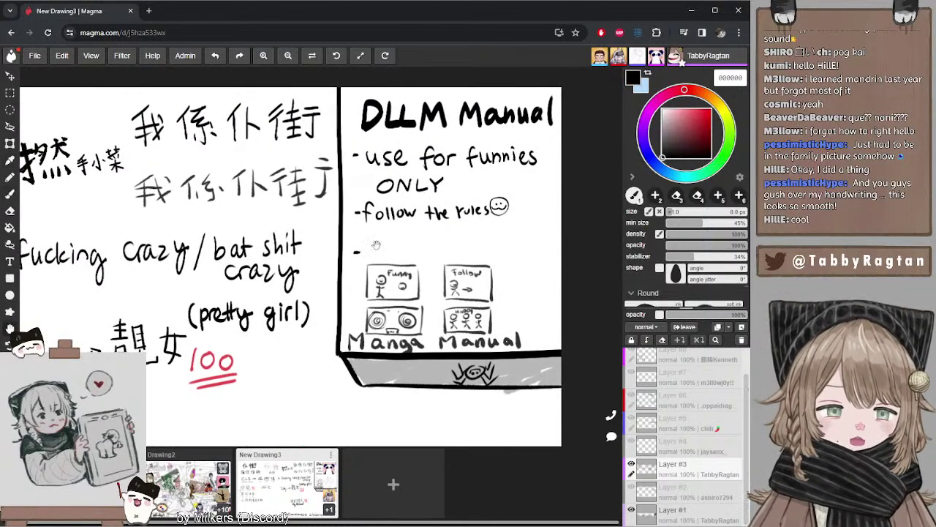
{"action": "mouse_move", "coordinate": [376, 244]}
{"action": "left_mouse_down"}
{"action": "mouse_move", "coordinate": [405, 214]}
{"action": "mouse_move", "coordinate": [397, 224]}
{"action": "left_mouse_up"}
- Examine the "(equivalent)" and "(comes from)" notes and arrows linking the phrases on the canvas's left side
{"action": "key", "text": "space"}
{"action": "left_click_drag", "start_coordinate": [382, 325], "coordinate": [496, 266]}
{"action": "left_click_drag", "start_coordinate": [183, 276], "coordinate": [545, 133]}
{"action": "left_click_drag", "start_coordinate": [316, 240], "coordinate": [276, 234]}
{"action": "mouse_move", "coordinate": [321, 302]}
{"action": "left_mouse_down"}
{"action": "mouse_move", "coordinate": [332, 288]}
{"action": "mouse_move", "coordinate": [334, 296]}
{"action": "left_mouse_up"}
{"action": "left_click_drag", "start_coordinate": [341, 214], "coordinate": [307, 347]}
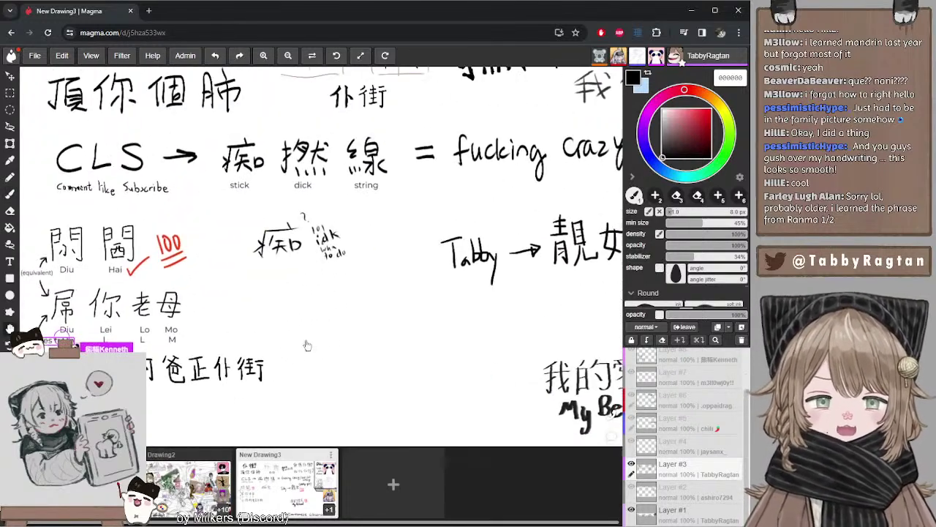
{"action": "left_click_drag", "start_coordinate": [348, 246], "coordinate": [334, 268]}
{"action": "mouse_move", "coordinate": [384, 200]}
{"action": "left_mouse_down"}
{"action": "mouse_move", "coordinate": [328, 229]}
{"action": "mouse_move", "coordinate": [299, 290]}
{"action": "mouse_move", "coordinate": [297, 278]}
{"action": "mouse_move", "coordinate": [414, 248]}
{"action": "mouse_move", "coordinate": [439, 253]}
{"action": "mouse_move", "coordinate": [431, 248]}
{"action": "left_mouse_up"}
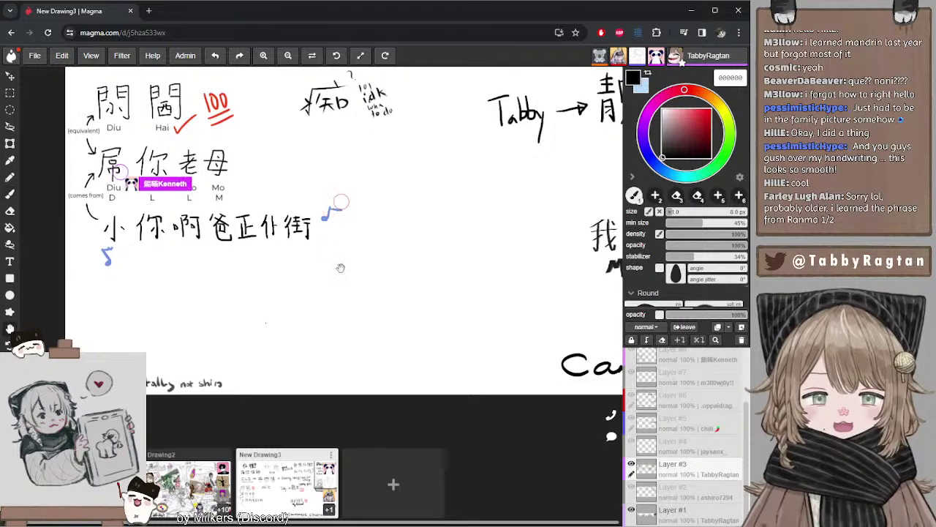
- Write "XX世一" in black 000000 below the 小你啊爸正仆街 line on Layer #3, undoing misdrawn strokes
{"action": "mouse_move", "coordinate": [343, 270]}
{"action": "left_mouse_down"}
{"action": "mouse_move", "coordinate": [330, 295]}
{"action": "mouse_move", "coordinate": [330, 280]}
{"action": "mouse_move", "coordinate": [356, 283]}
{"action": "left_mouse_up"}
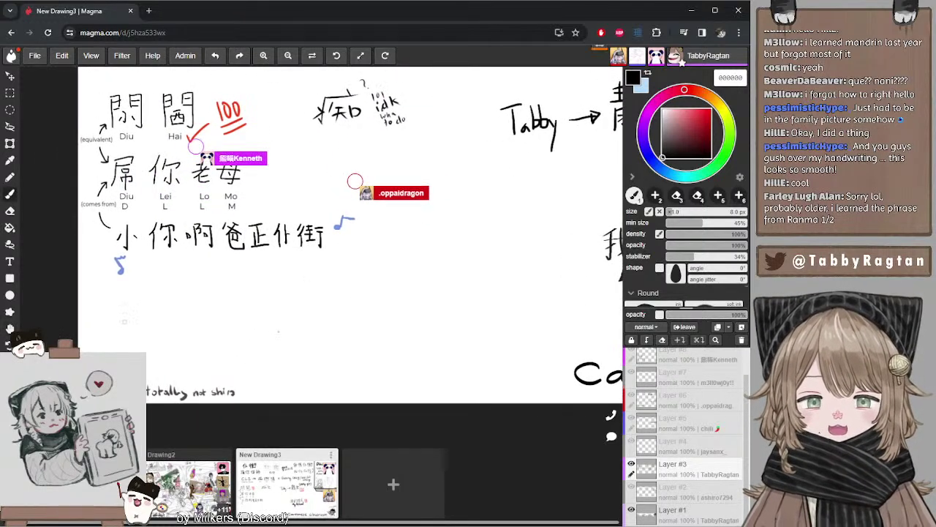
{"action": "left_click_drag", "start_coordinate": [130, 316], "coordinate": [111, 337]}
{"action": "key", "text": "ctrl+z"}
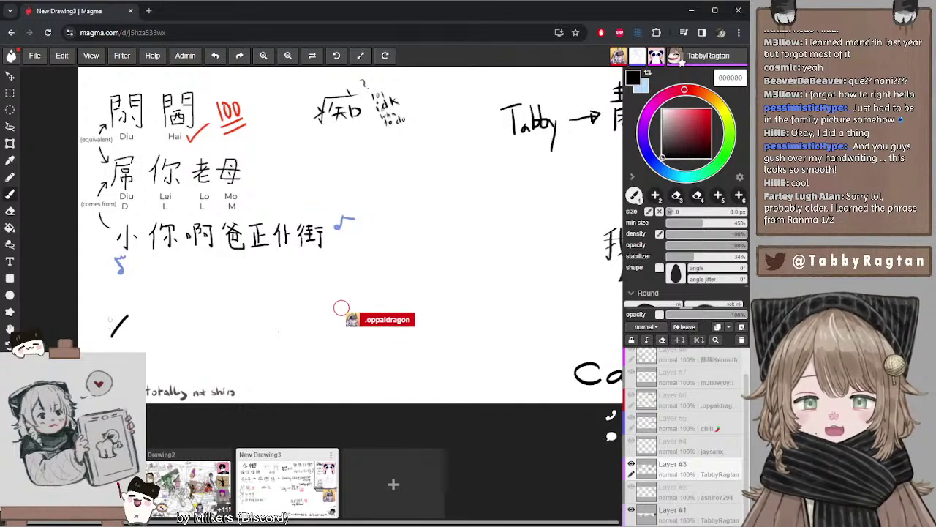
{"action": "key", "text": "ctrl+z"}
{"action": "mouse_move", "coordinate": [123, 291]}
{"action": "left_mouse_down"}
{"action": "mouse_move", "coordinate": [145, 292]}
{"action": "mouse_move", "coordinate": [157, 314]}
{"action": "mouse_move", "coordinate": [193, 309]}
{"action": "left_mouse_up"}
{"action": "key", "text": "ctrl+z"}
{"action": "mouse_move", "coordinate": [166, 300]}
{"action": "left_mouse_down"}
{"action": "mouse_move", "coordinate": [244, 297]}
{"action": "mouse_move", "coordinate": [235, 298]}
{"action": "left_mouse_up"}
{"action": "key", "text": "ctrl+z"}
{"action": "key", "text": "ctrl+z"}
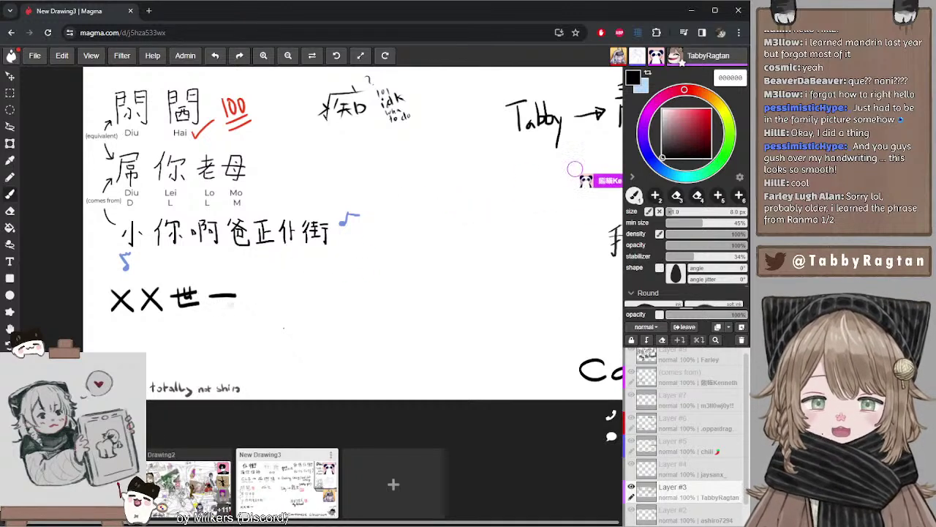
{"action": "mouse_move", "coordinate": [230, 304]}
{"action": "left_mouse_down"}
{"action": "mouse_move", "coordinate": [244, 320]}
{"action": "mouse_move", "coordinate": [247, 303]}
{"action": "left_mouse_up"}
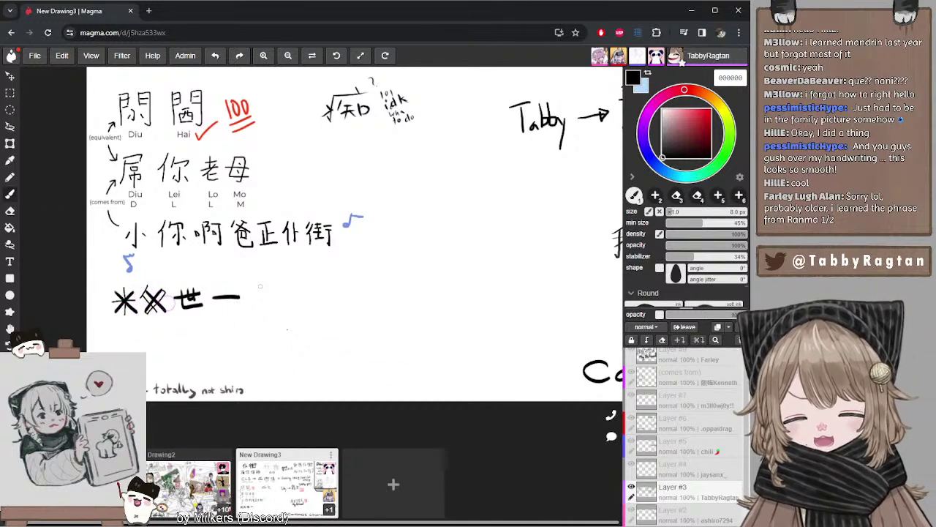
- Draw the character 塔 and start 比 in black above "Best of the world", undoing misdrawn strokes
{"action": "left_click_drag", "start_coordinate": [180, 270], "coordinate": [208, 262]}
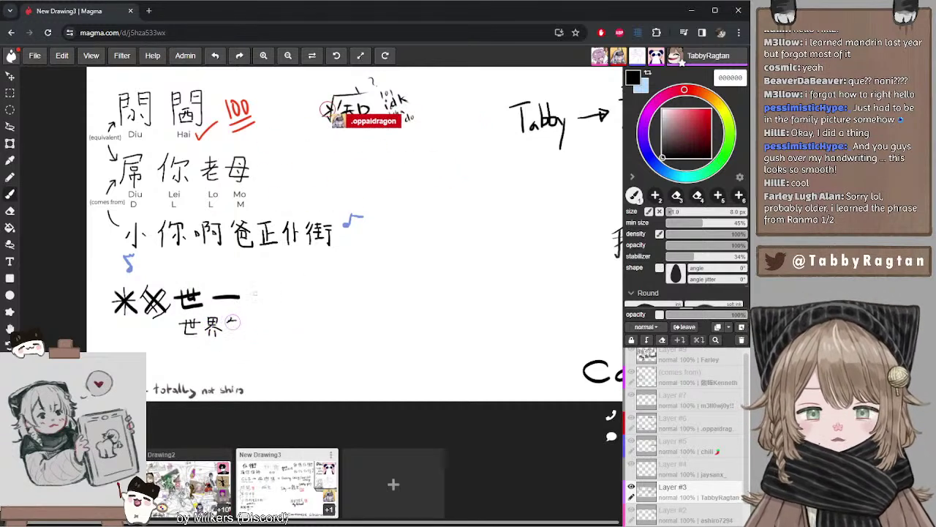
{"action": "key", "text": "space"}
{"action": "mouse_move", "coordinate": [278, 291]}
{"action": "left_mouse_down"}
{"action": "mouse_move", "coordinate": [285, 296]}
{"action": "mouse_move", "coordinate": [279, 286]}
{"action": "left_mouse_up"}
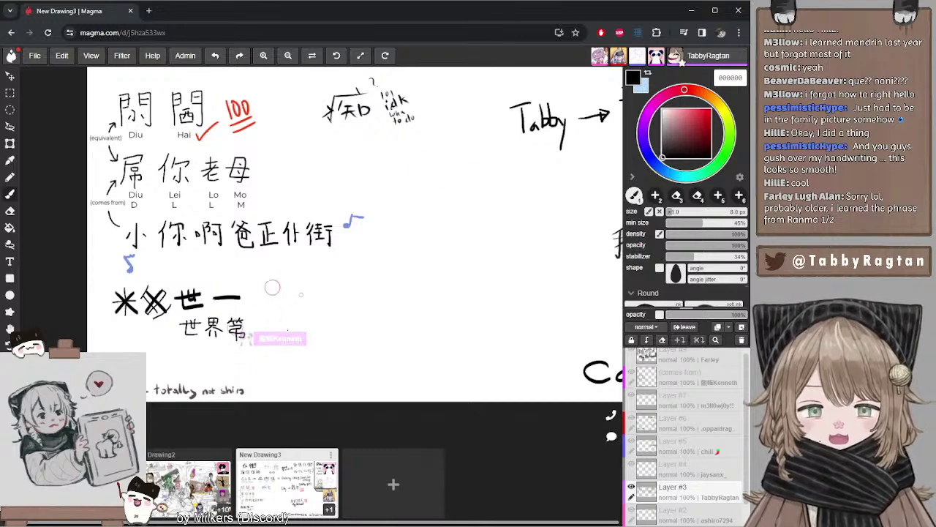
{"action": "mouse_move", "coordinate": [298, 280]}
{"action": "left_mouse_down"}
{"action": "mouse_move", "coordinate": [300, 303]}
{"action": "mouse_move", "coordinate": [291, 296]}
{"action": "mouse_move", "coordinate": [338, 299]}
{"action": "left_mouse_up"}
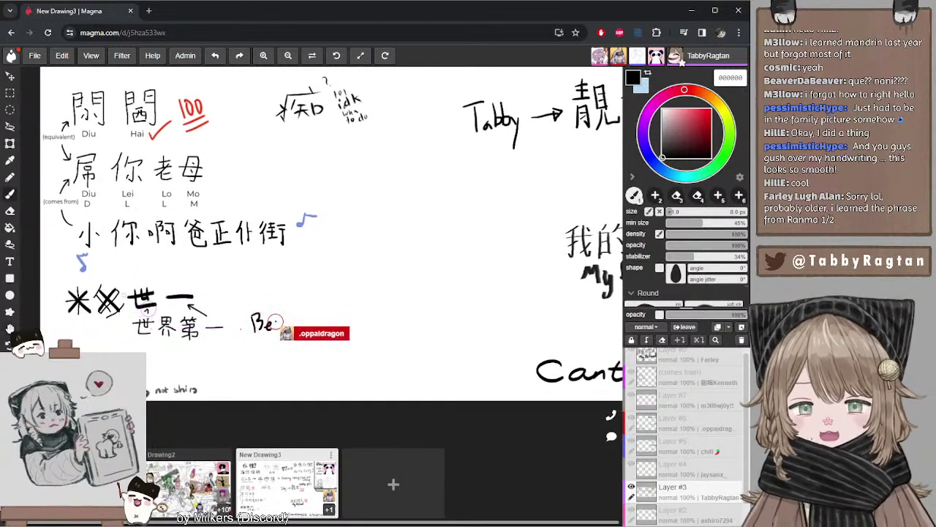
{"action": "scroll", "coordinate": [337, 299], "scroll_direction": "right", "scroll_amount": 2}
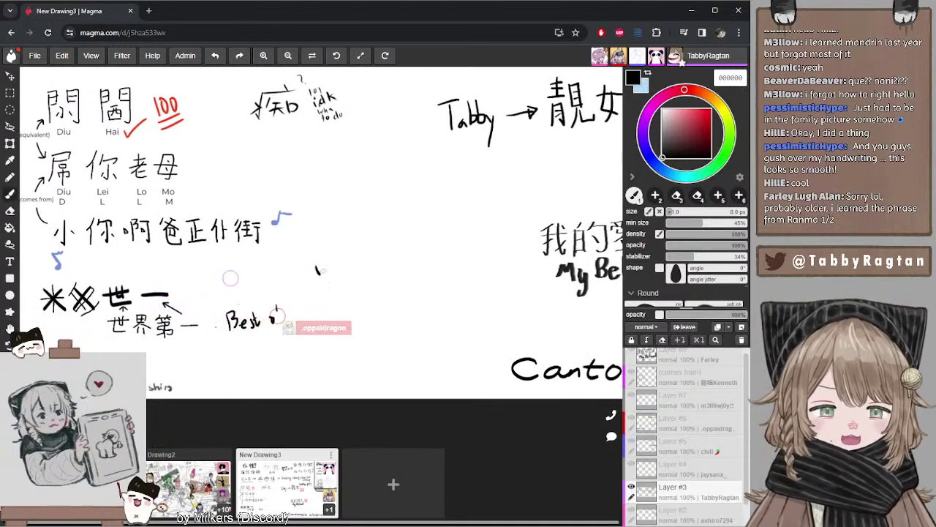
{"action": "mouse_move", "coordinate": [260, 263]}
{"action": "left_mouse_down"}
{"action": "mouse_move", "coordinate": [291, 273]}
{"action": "mouse_move", "coordinate": [290, 258]}
{"action": "left_mouse_up"}
{"action": "mouse_move", "coordinate": [286, 254]}
{"action": "left_mouse_down"}
{"action": "mouse_move", "coordinate": [310, 244]}
{"action": "mouse_move", "coordinate": [299, 265]}
{"action": "mouse_move", "coordinate": [330, 265]}
{"action": "left_mouse_up"}
{"action": "key", "text": "ctrl+z"}
{"action": "key", "text": "ctrl+z"}
{"action": "key", "text": "ctrl+z"}
{"action": "key", "text": "ctrl+z"}
{"action": "key", "text": "ctrl+z"}
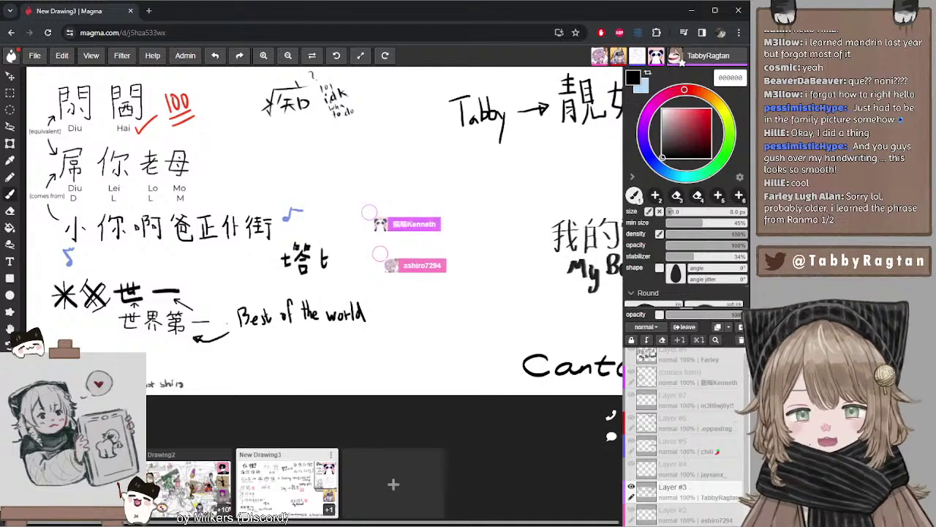
- Erase and redraw the top of 塔, and complete the phrase 塔比世一 in black
{"action": "key", "text": "e"}
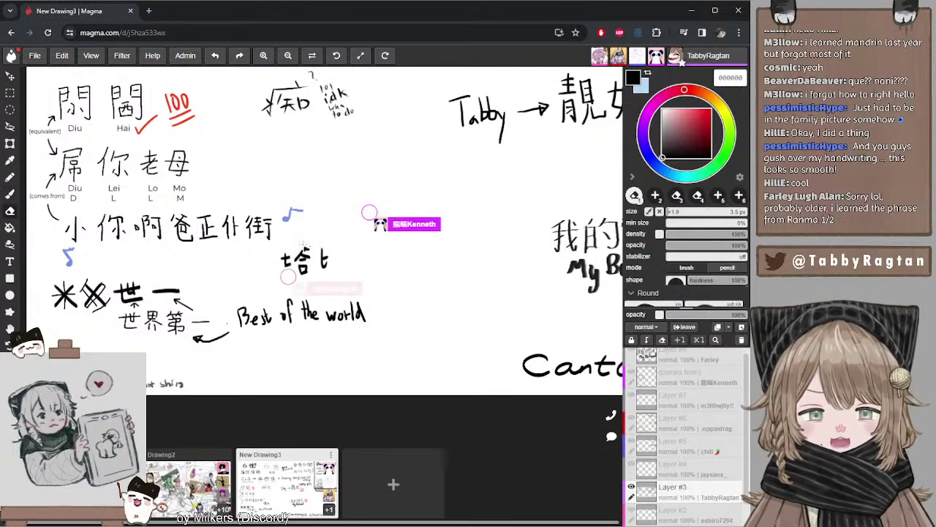
{"action": "key", "text": "b"}
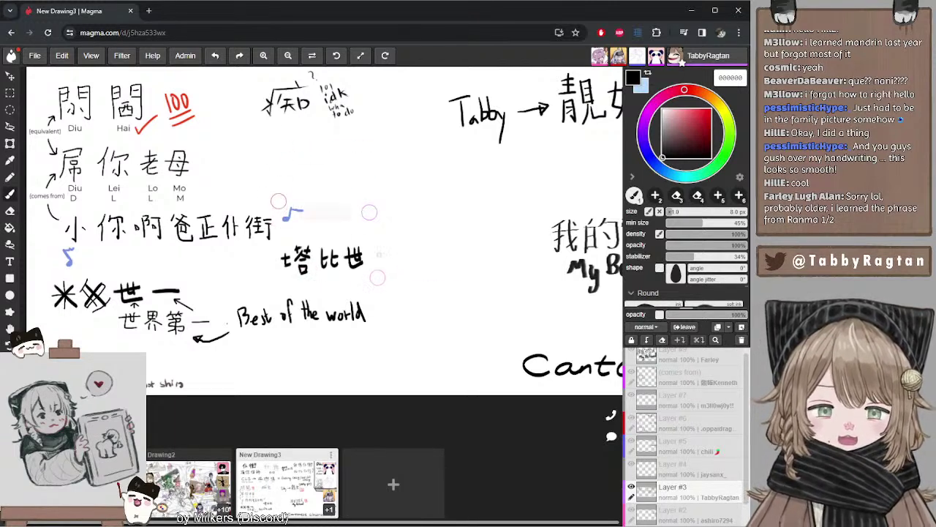
{"action": "left_click_drag", "start_coordinate": [376, 256], "coordinate": [405, 265]}
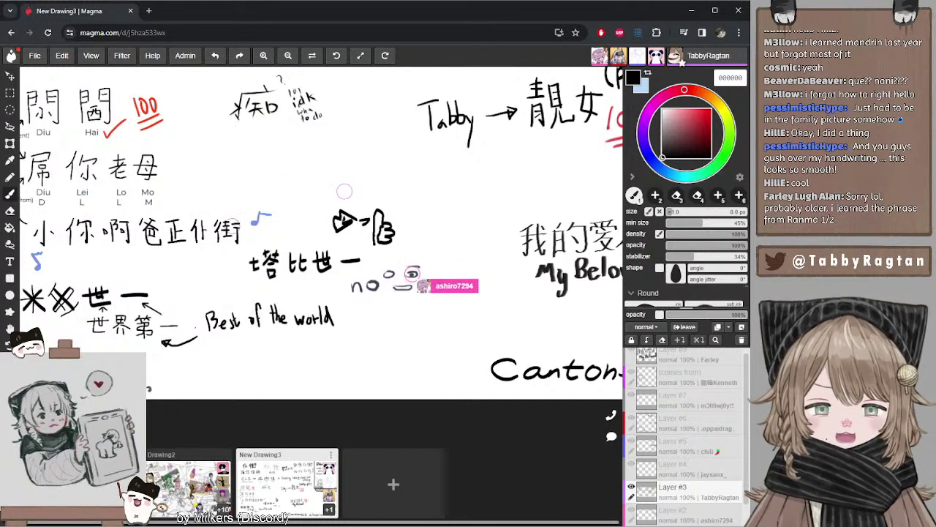
- Write "冇得頂!" in black above the thumbs-up face doodle over 塔比世一
{"action": "left_click_drag", "start_coordinate": [300, 182], "coordinate": [319, 179]}
{"action": "mouse_move", "coordinate": [310, 173]}
{"action": "left_mouse_down"}
{"action": "mouse_move", "coordinate": [300, 193]}
{"action": "mouse_move", "coordinate": [309, 199]}
{"action": "mouse_move", "coordinate": [325, 185]}
{"action": "left_mouse_up"}
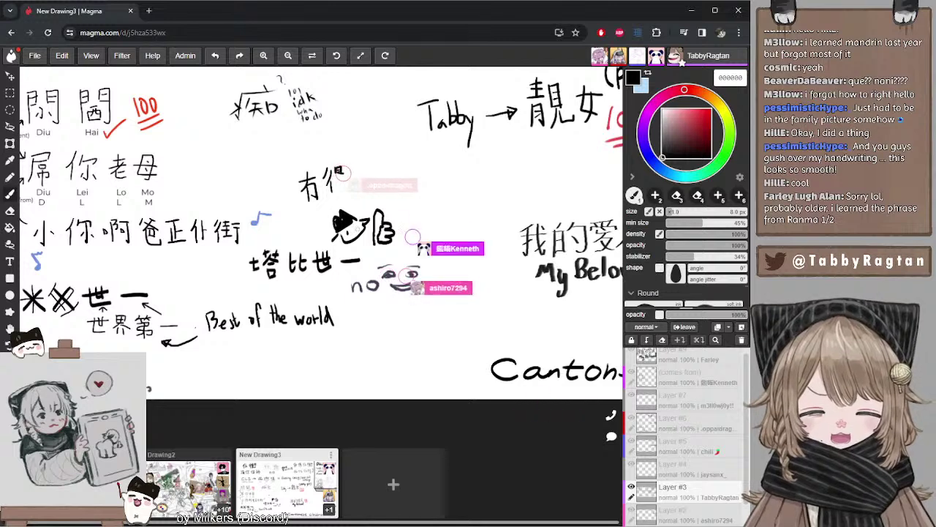
{"action": "left_click_drag", "start_coordinate": [331, 181], "coordinate": [349, 180]}
{"action": "mouse_move", "coordinate": [342, 176]}
{"action": "left_mouse_down"}
{"action": "mouse_move", "coordinate": [346, 194]}
{"action": "mouse_move", "coordinate": [380, 171]}
{"action": "mouse_move", "coordinate": [375, 182]}
{"action": "left_mouse_up"}
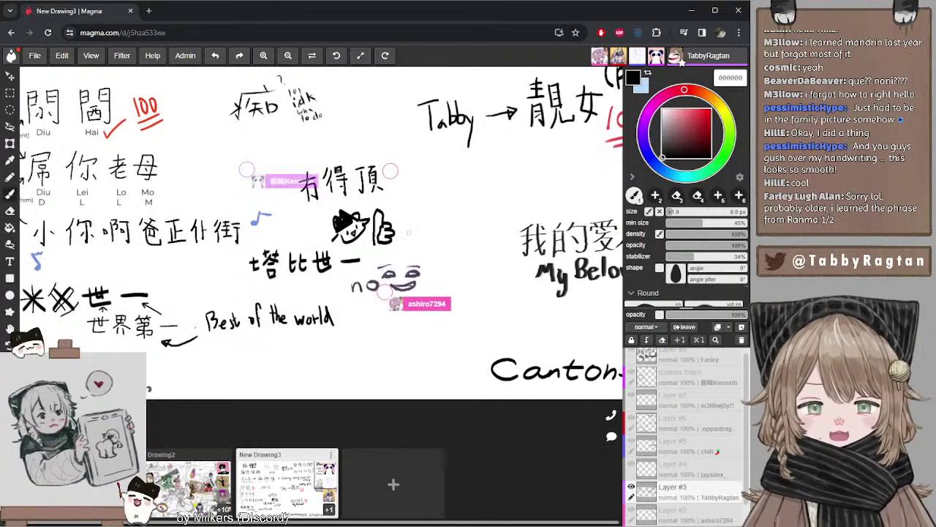
{"action": "left_click_drag", "start_coordinate": [391, 172], "coordinate": [389, 186]}
{"action": "left_click_drag", "start_coordinate": [389, 191], "coordinate": [389, 192]}
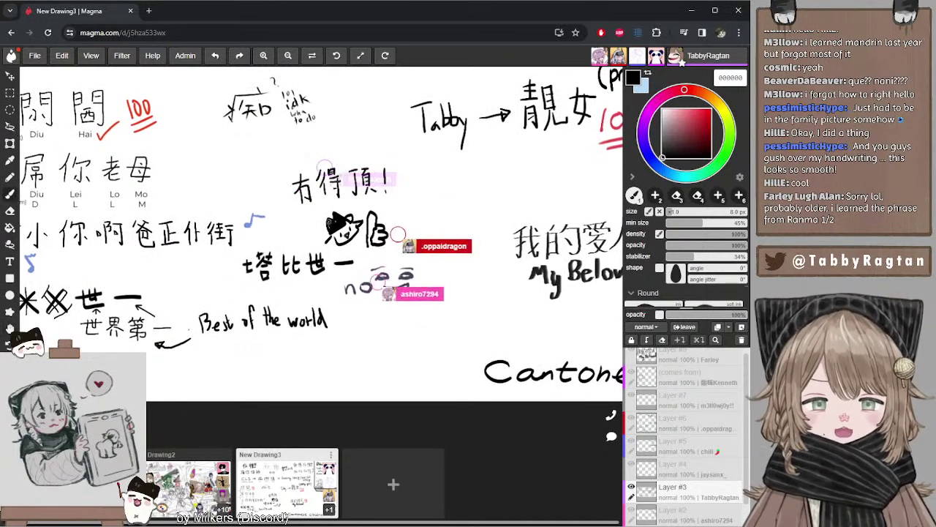
{"action": "left_click_drag", "start_coordinate": [381, 196], "coordinate": [383, 227]}
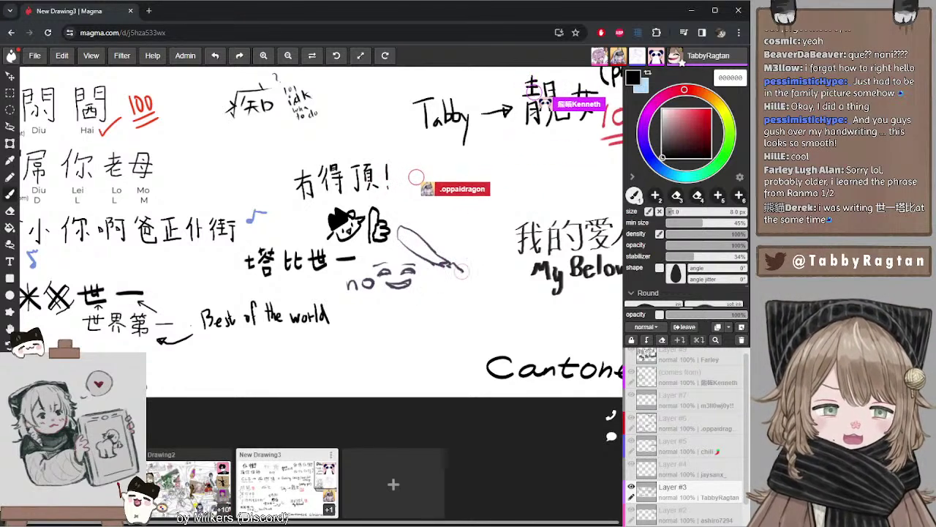
{"action": "left_click_drag", "start_coordinate": [440, 284], "coordinate": [427, 289]}
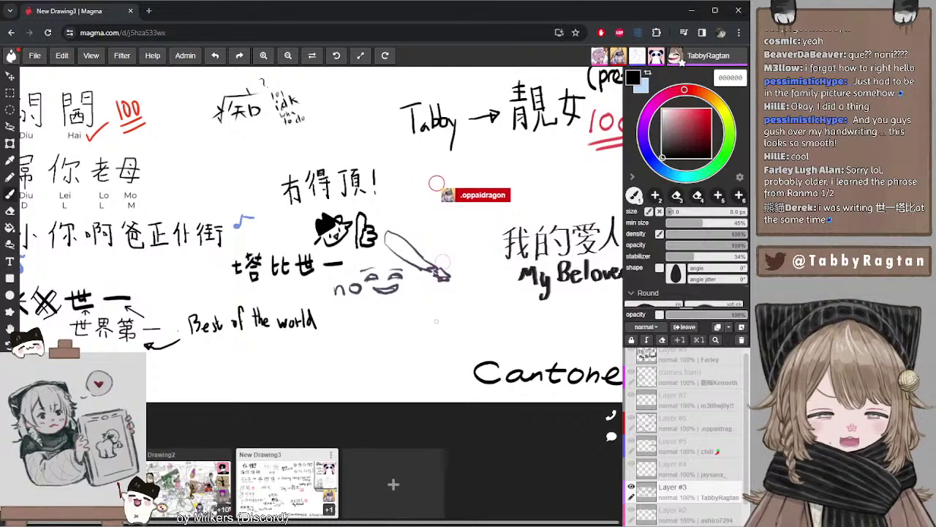
{"action": "mouse_move", "coordinate": [437, 321]}
{"action": "left_mouse_down"}
{"action": "mouse_move", "coordinate": [470, 334]}
{"action": "mouse_move", "coordinate": [439, 324]}
{"action": "mouse_move", "coordinate": [466, 317]}
{"action": "mouse_move", "coordinate": [474, 326]}
{"action": "left_mouse_up"}
{"action": "left_click_drag", "start_coordinate": [393, 300], "coordinate": [415, 313]}
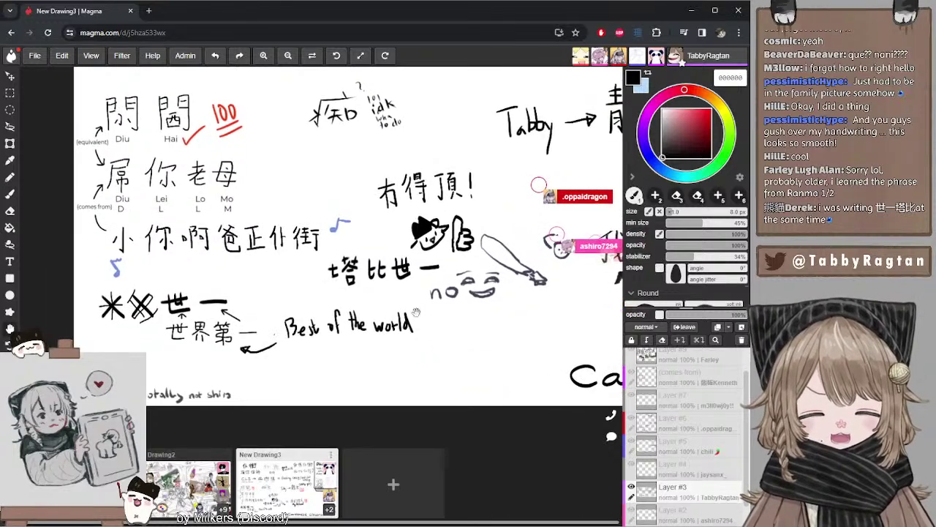
{"action": "left_click_drag", "start_coordinate": [438, 219], "coordinate": [323, 283]}
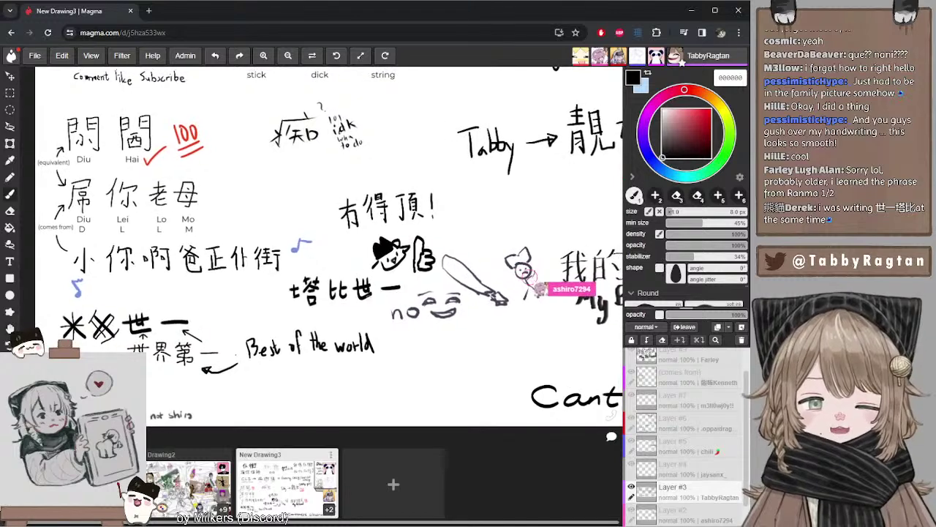
- Switch to the New Drawing2 tavern canvas and examine the waitress, the chandelier doodles and the handwritten characters beside her
{"action": "left_click", "coordinate": [188, 487]}
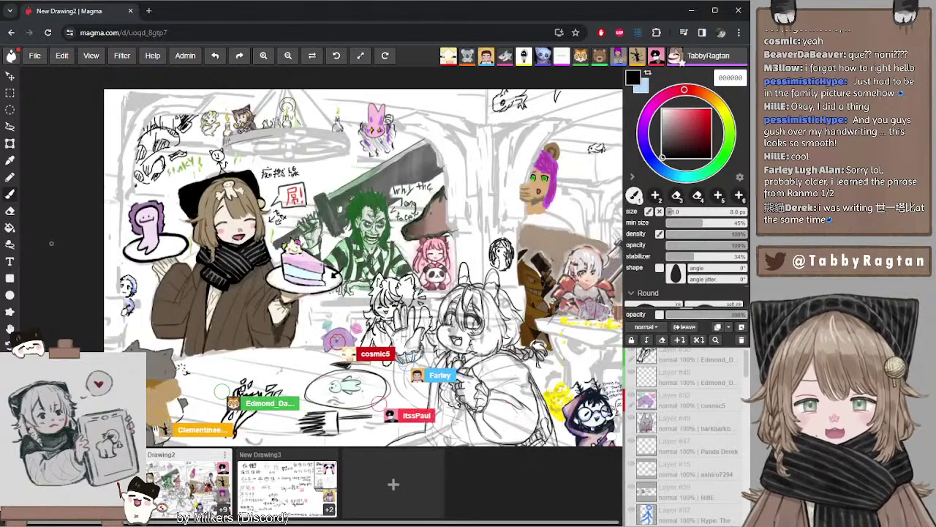
{"action": "left_click_drag", "start_coordinate": [375, 200], "coordinate": [351, 221]}
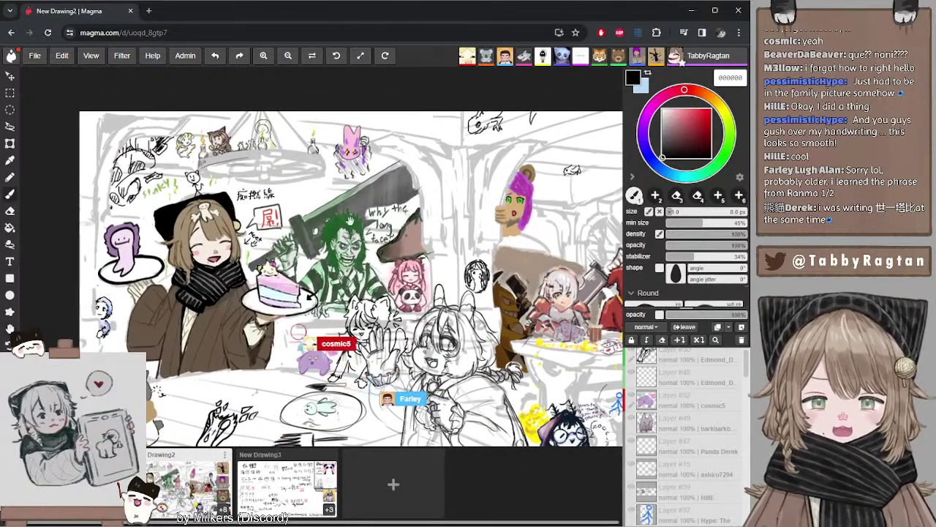
{"action": "scroll", "coordinate": [238, 133], "scroll_direction": "up", "scroll_amount": 5}
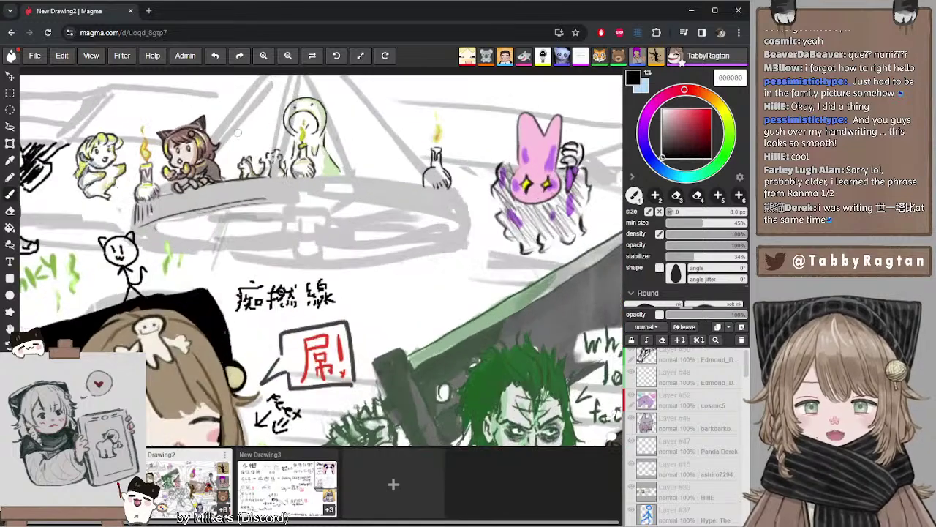
{"action": "scroll", "coordinate": [237, 133], "scroll_direction": "down", "scroll_amount": 1}
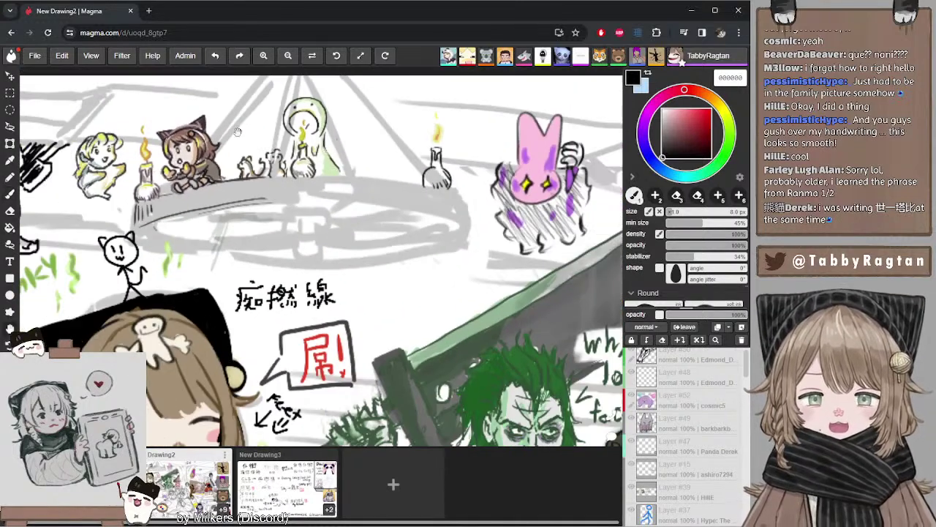
{"action": "left_click_drag", "start_coordinate": [237, 133], "coordinate": [246, 198]}
{"action": "left_click_drag", "start_coordinate": [181, 312], "coordinate": [333, 241]}
{"action": "left_click_drag", "start_coordinate": [393, 245], "coordinate": [371, 252]}
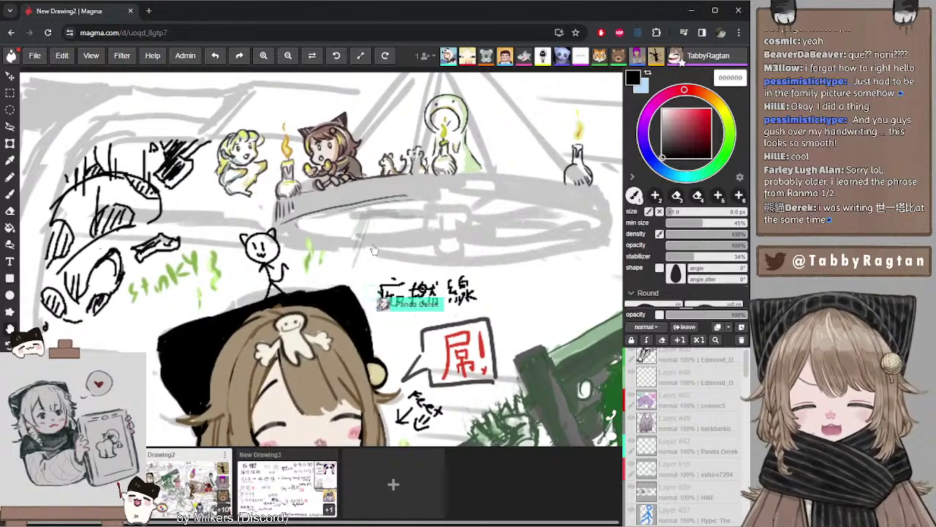
{"action": "left_click_drag", "start_coordinate": [502, 209], "coordinate": [352, 263]}
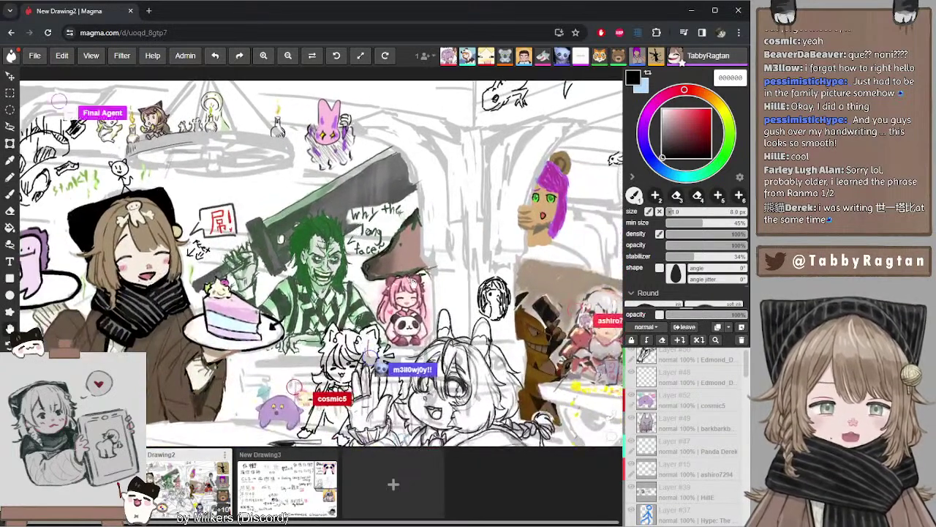
- Examine the tavern drawing from the striped-suit character across to the card table and down to the hooded and panda doodles
{"action": "left_click_drag", "start_coordinate": [413, 281], "coordinate": [426, 258]}
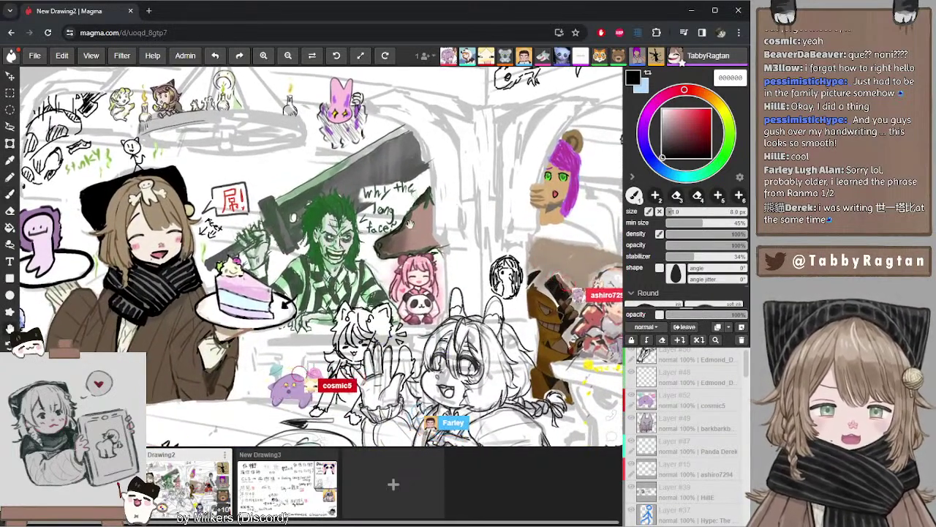
{"action": "left_click_drag", "start_coordinate": [409, 223], "coordinate": [370, 228]}
{"action": "left_click_drag", "start_coordinate": [459, 275], "coordinate": [337, 313]}
{"action": "mouse_move", "coordinate": [442, 222]}
{"action": "left_mouse_down"}
{"action": "mouse_move", "coordinate": [410, 215]}
{"action": "mouse_move", "coordinate": [358, 243]}
{"action": "left_mouse_up"}
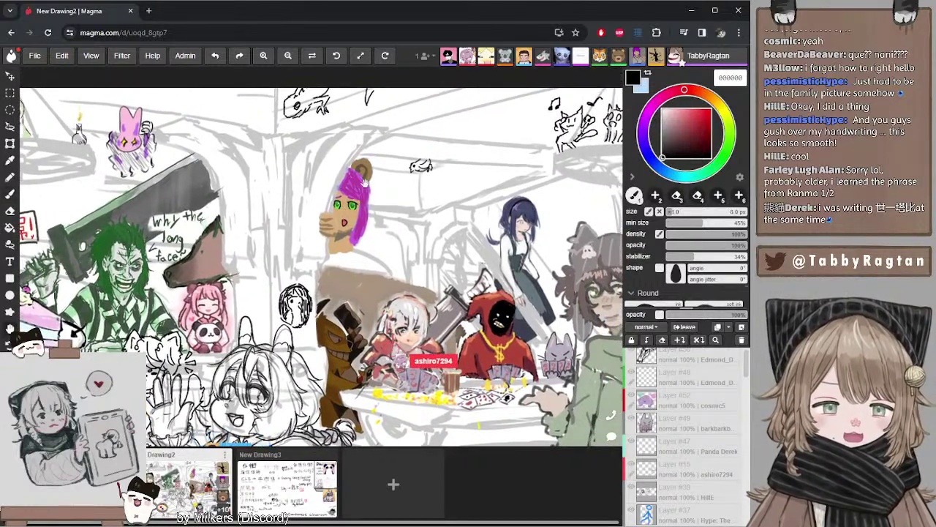
{"action": "left_click_drag", "start_coordinate": [362, 183], "coordinate": [346, 195]}
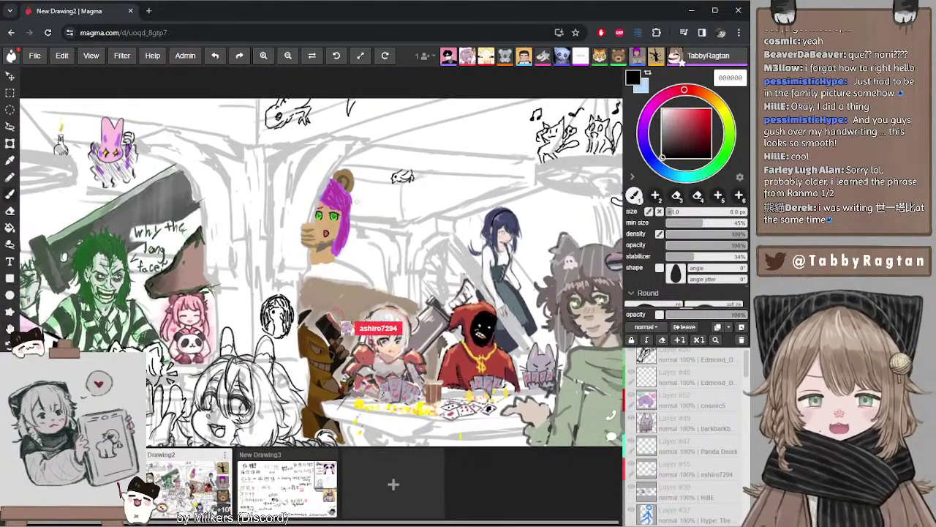
{"action": "left_click_drag", "start_coordinate": [386, 219], "coordinate": [383, 218]}
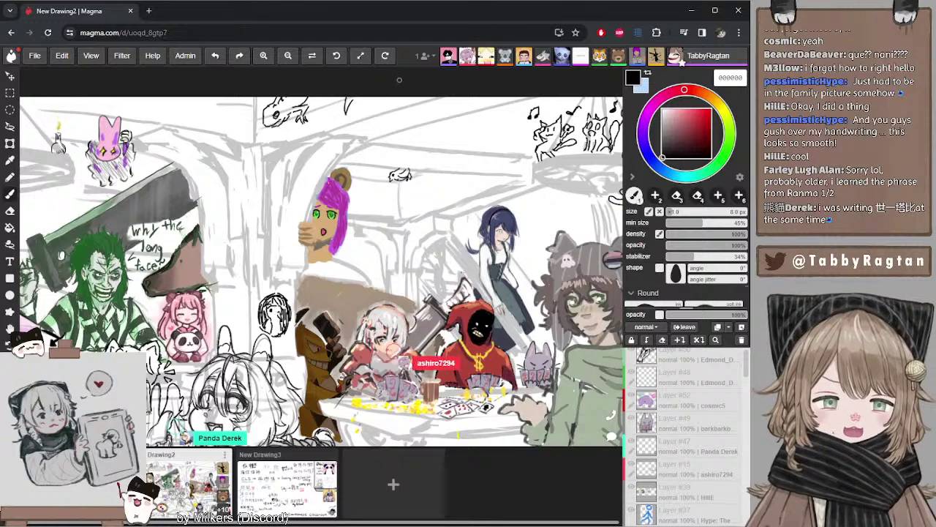
{"action": "left_click_drag", "start_coordinate": [434, 180], "coordinate": [397, 176]}
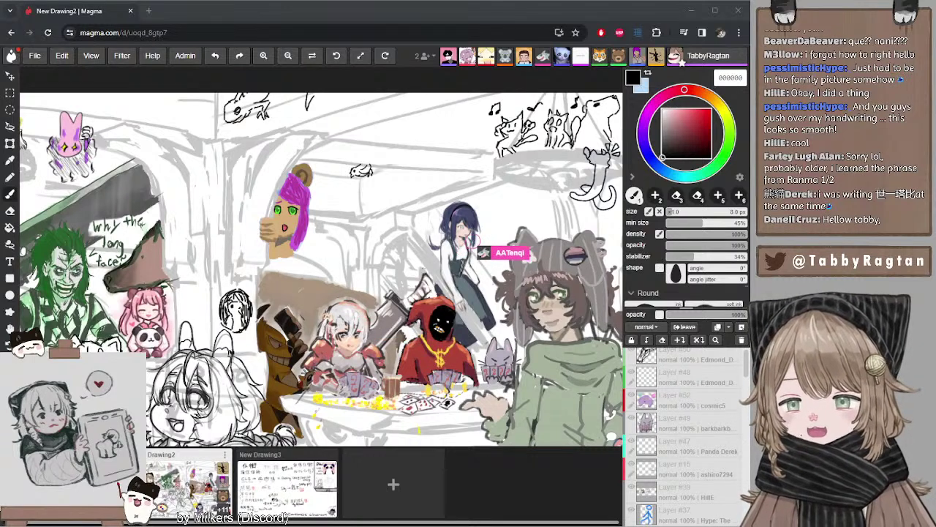
{"action": "left_click", "coordinate": [523, 487]}
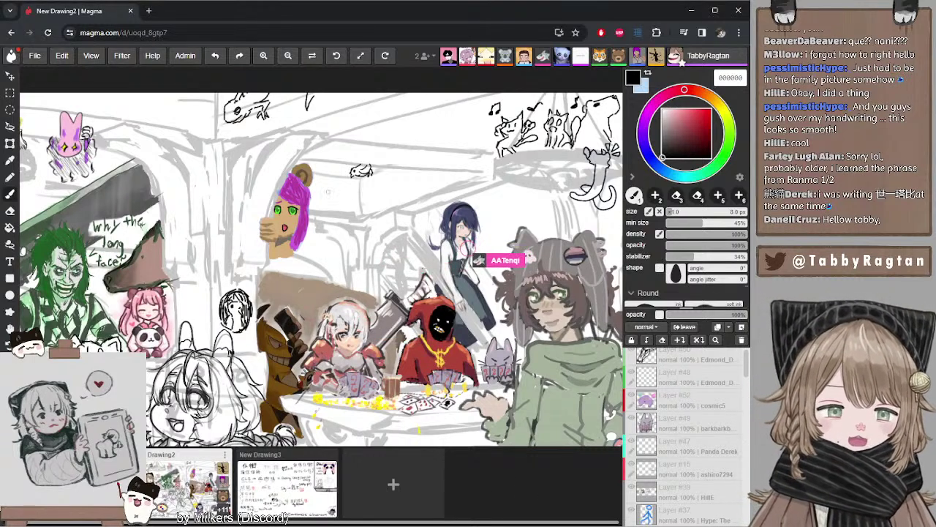
{"action": "scroll", "coordinate": [384, 88], "scroll_direction": "down", "scroll_amount": 10}
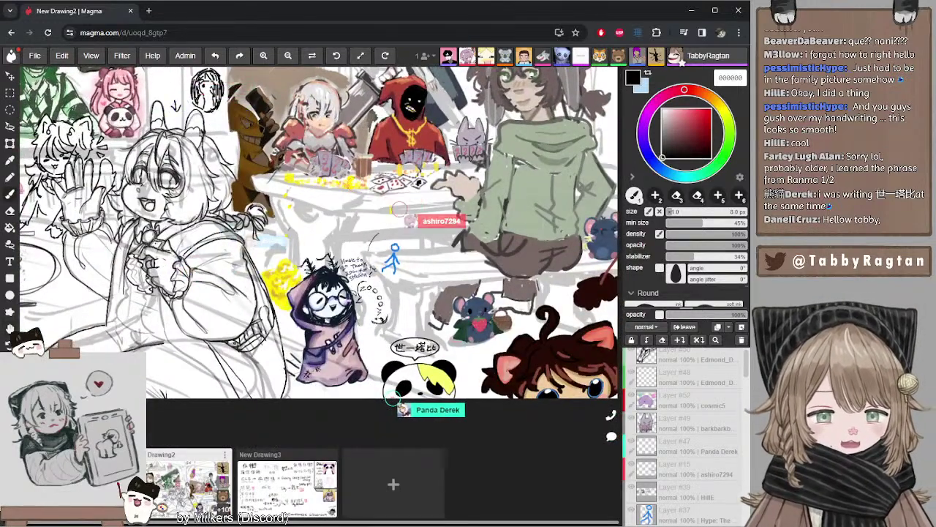
{"action": "scroll", "coordinate": [162, 87], "scroll_direction": "down", "scroll_amount": 2}
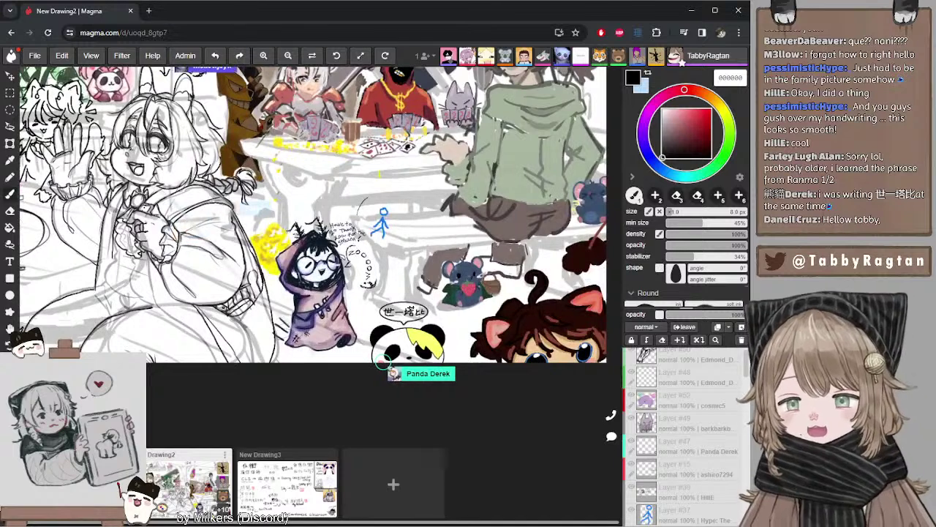
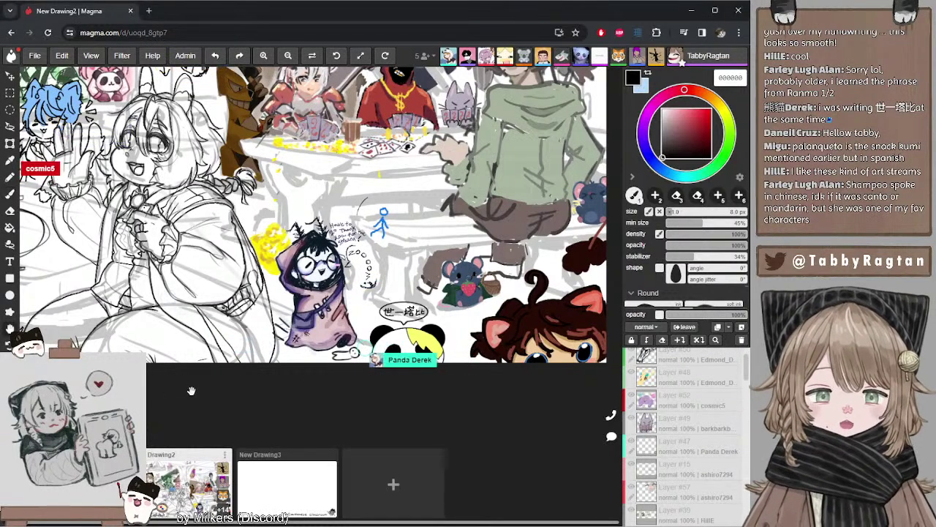
- Look over the waving sketched character, the blue-haired cat and the waitress, continuing to the card players in the tavern drawing
{"action": "left_click_drag", "start_coordinate": [191, 391], "coordinate": [264, 441]}
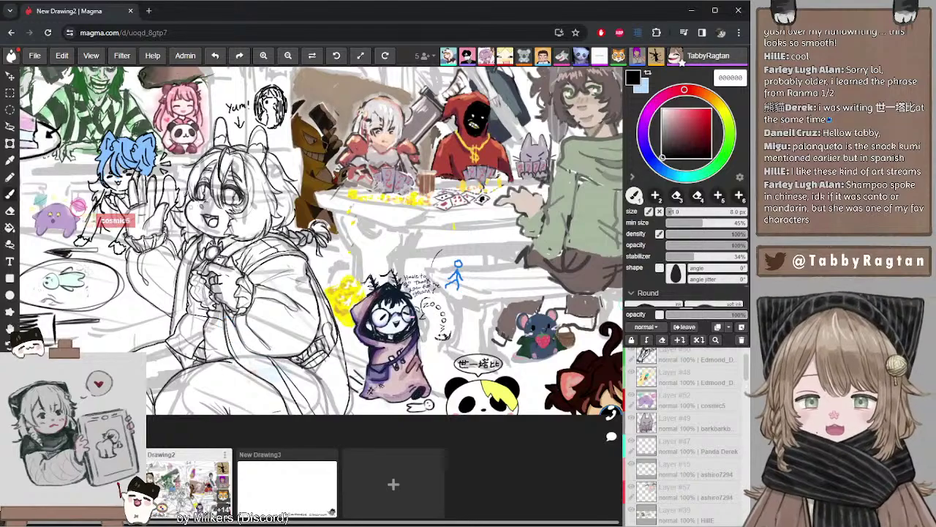
{"action": "mouse_move", "coordinate": [322, 256]}
{"action": "left_mouse_down"}
{"action": "mouse_move", "coordinate": [384, 314]}
{"action": "mouse_move", "coordinate": [411, 325]}
{"action": "left_mouse_up"}
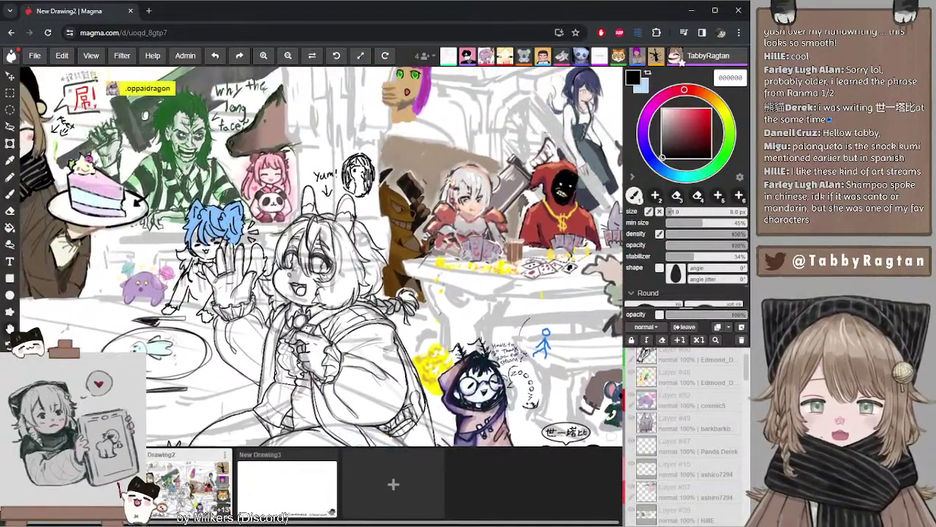
{"action": "left_click_drag", "start_coordinate": [208, 220], "coordinate": [253, 208]}
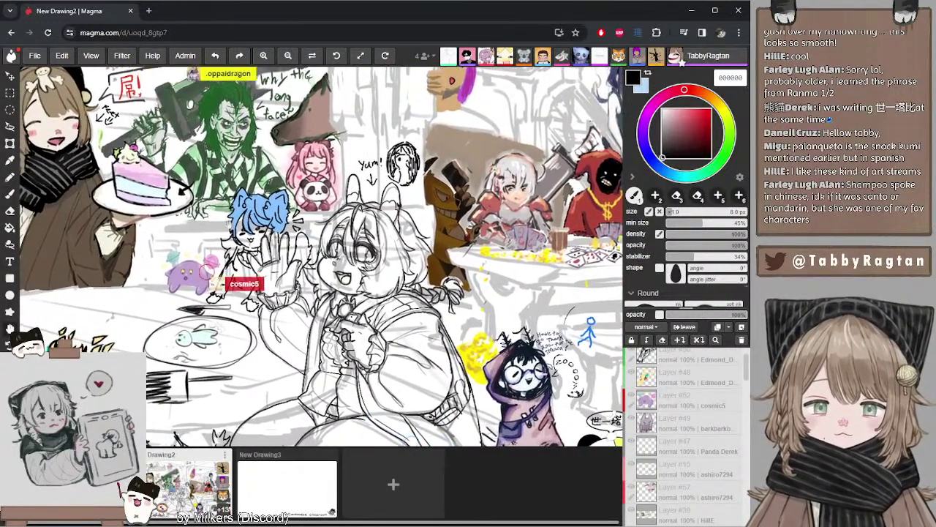
{"action": "mouse_move", "coordinate": [137, 221]}
{"action": "left_mouse_down"}
{"action": "mouse_move", "coordinate": [211, 223]}
{"action": "mouse_move", "coordinate": [179, 227]}
{"action": "mouse_move", "coordinate": [225, 302]}
{"action": "left_mouse_up"}
{"action": "left_click_drag", "start_coordinate": [228, 220], "coordinate": [194, 221]}
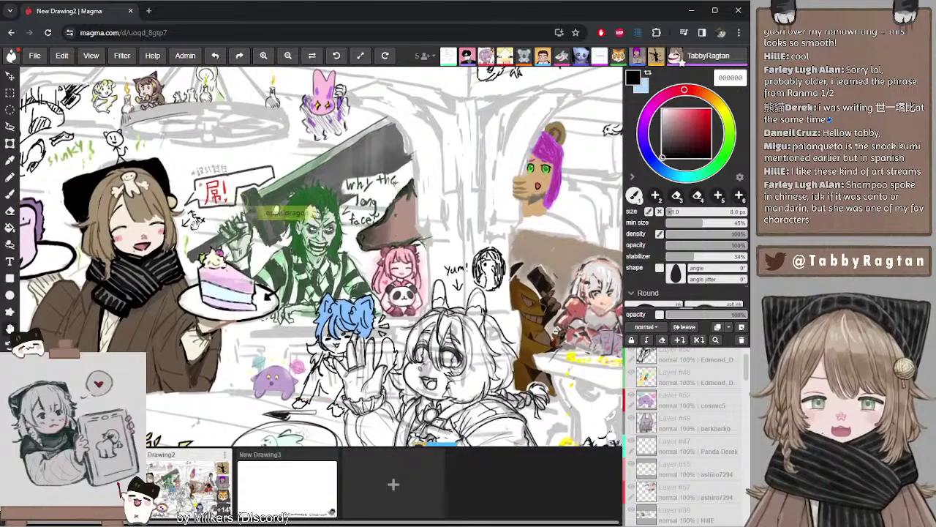
{"action": "mouse_move", "coordinate": [341, 168]}
{"action": "left_mouse_down"}
{"action": "mouse_move", "coordinate": [382, 162]}
{"action": "mouse_move", "coordinate": [365, 183]}
{"action": "mouse_move", "coordinate": [331, 173]}
{"action": "mouse_move", "coordinate": [295, 187]}
{"action": "mouse_move", "coordinate": [326, 162]}
{"action": "left_mouse_up"}
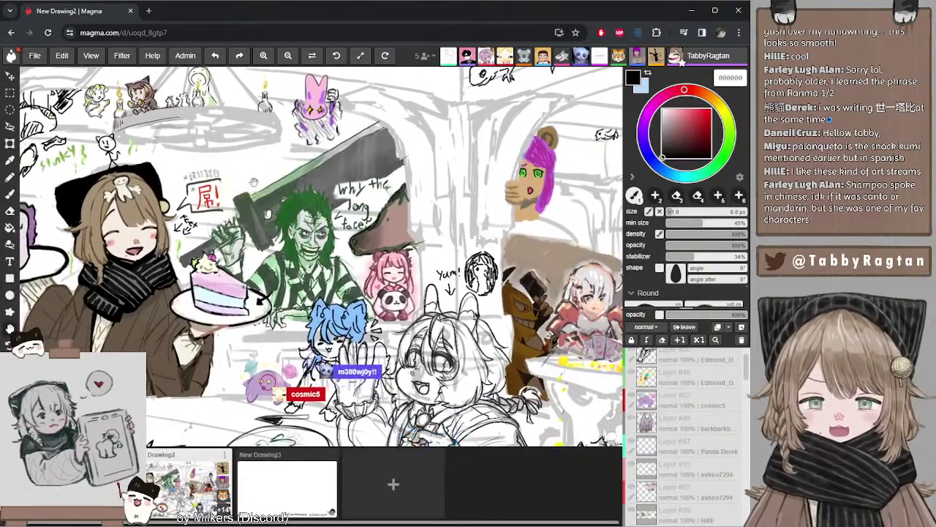
{"action": "mouse_move", "coordinate": [253, 182]}
{"action": "left_mouse_down"}
{"action": "mouse_move", "coordinate": [309, 151]}
{"action": "mouse_move", "coordinate": [175, 177]}
{"action": "left_mouse_up"}
{"action": "mouse_move", "coordinate": [444, 154]}
{"action": "left_mouse_down"}
{"action": "mouse_move", "coordinate": [332, 174]}
{"action": "mouse_move", "coordinate": [218, 164]}
{"action": "left_mouse_up"}
{"action": "left_click_drag", "start_coordinate": [288, 185], "coordinate": [240, 157]}
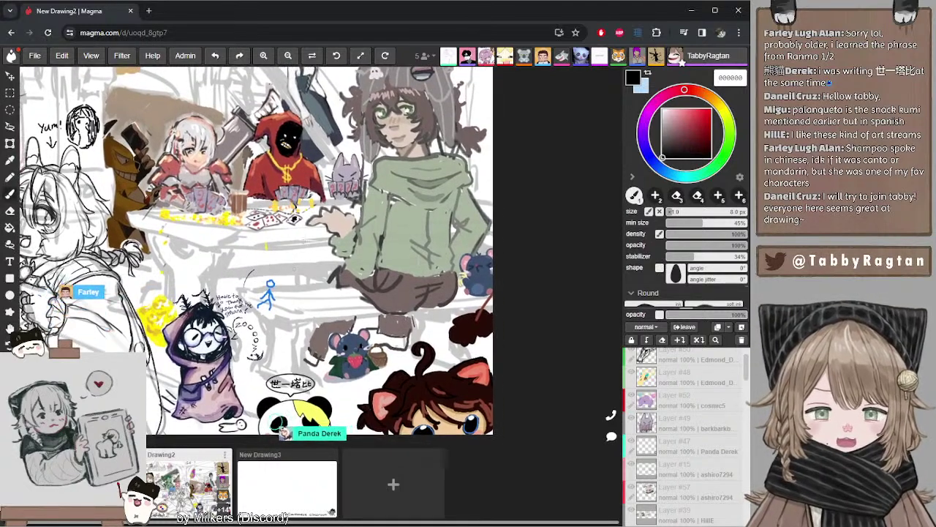
- Examine the tavern group drawing as a whole and the pink-haired character holding the panda up close
{"action": "left_click_drag", "start_coordinate": [281, 231], "coordinate": [282, 261]}
{"action": "scroll", "coordinate": [281, 262], "scroll_direction": "down", "scroll_amount": 2}
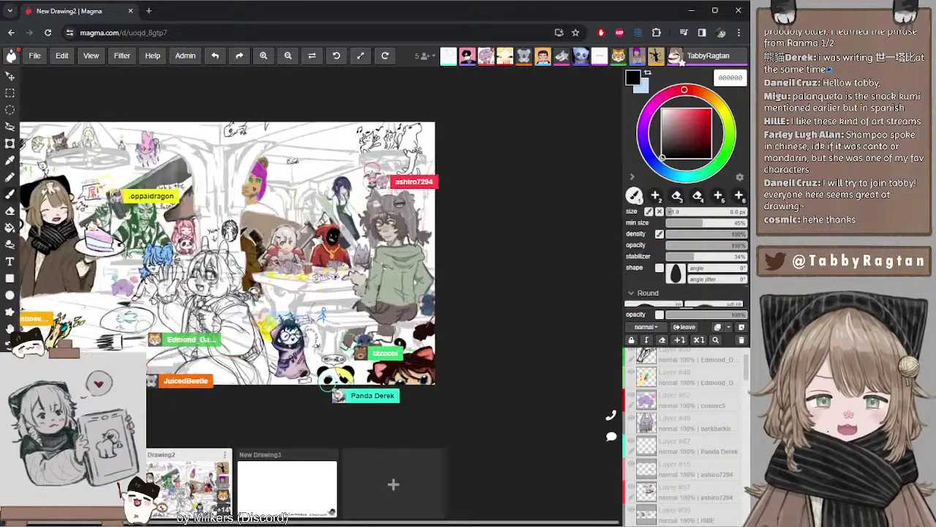
{"action": "left_click_drag", "start_coordinate": [281, 262], "coordinate": [360, 264]}
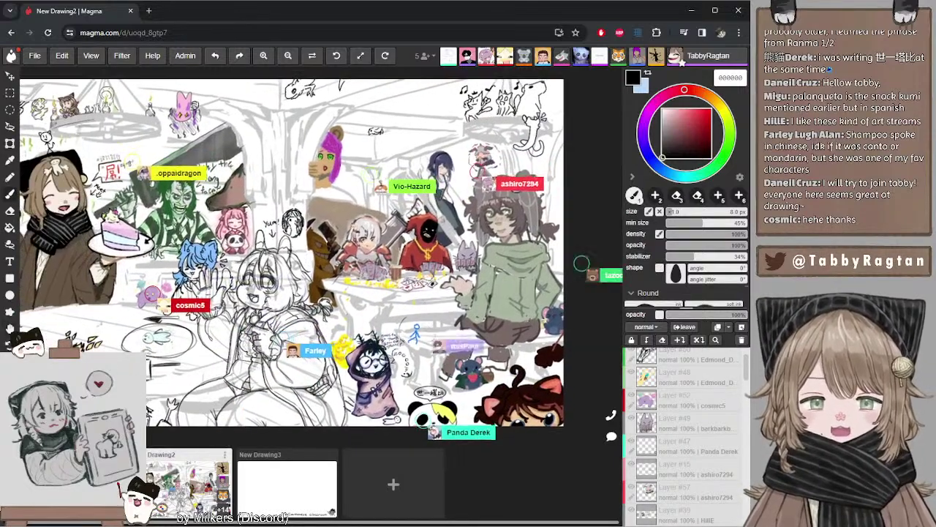
{"action": "scroll", "coordinate": [243, 226], "scroll_direction": "up", "scroll_amount": 10}
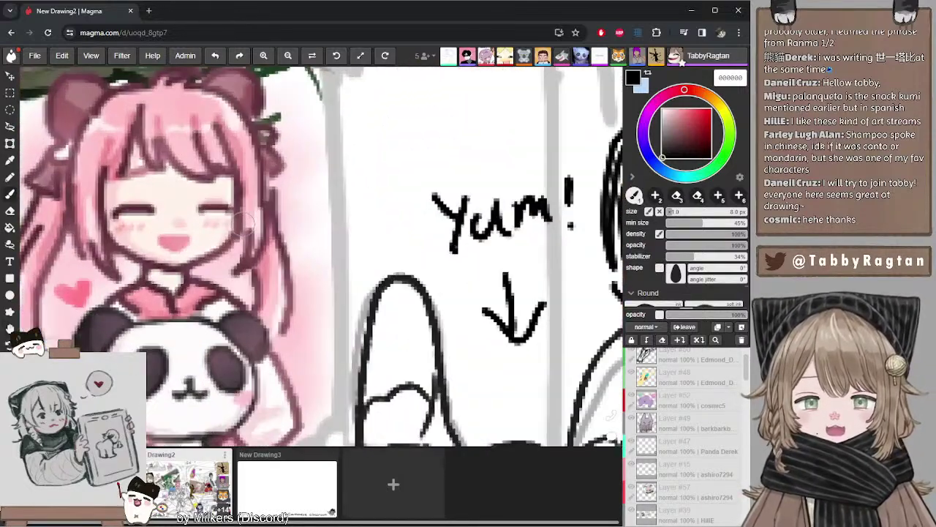
{"action": "scroll", "coordinate": [243, 226], "scroll_direction": "down", "scroll_amount": 12}
{"action": "scroll", "coordinate": [278, 234], "scroll_direction": "up", "scroll_amount": 4}
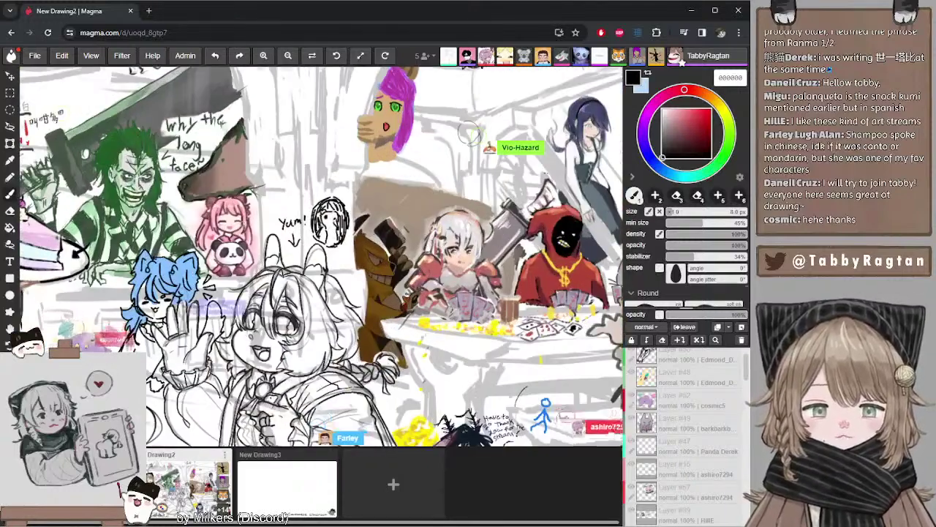
{"action": "scroll", "coordinate": [278, 235], "scroll_direction": "down", "scroll_amount": 4}
{"action": "scroll", "coordinate": [278, 234], "scroll_direction": "up", "scroll_amount": 2}
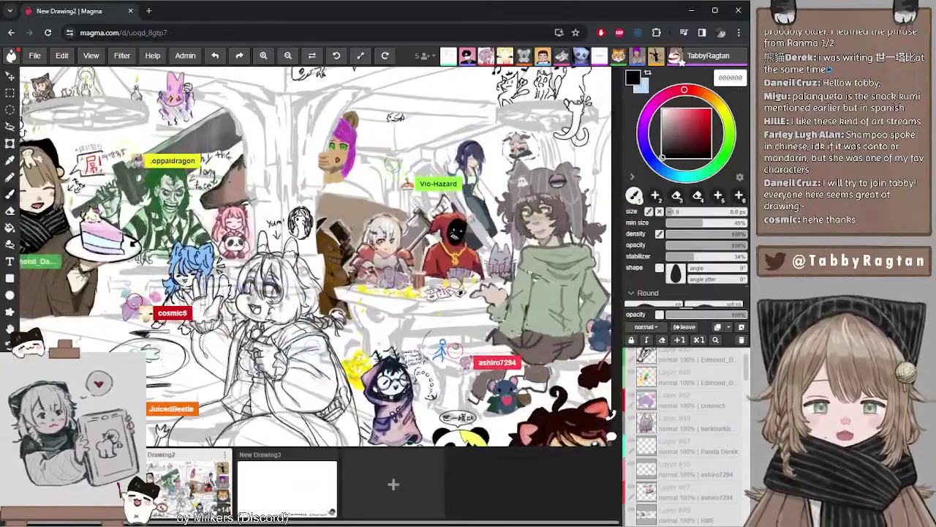
- Switch to the New Drawing3 canvas and examine the Cantonese phrases and doodles across to the pretty girl and My Beloved notes
{"action": "left_click", "coordinate": [283, 493]}
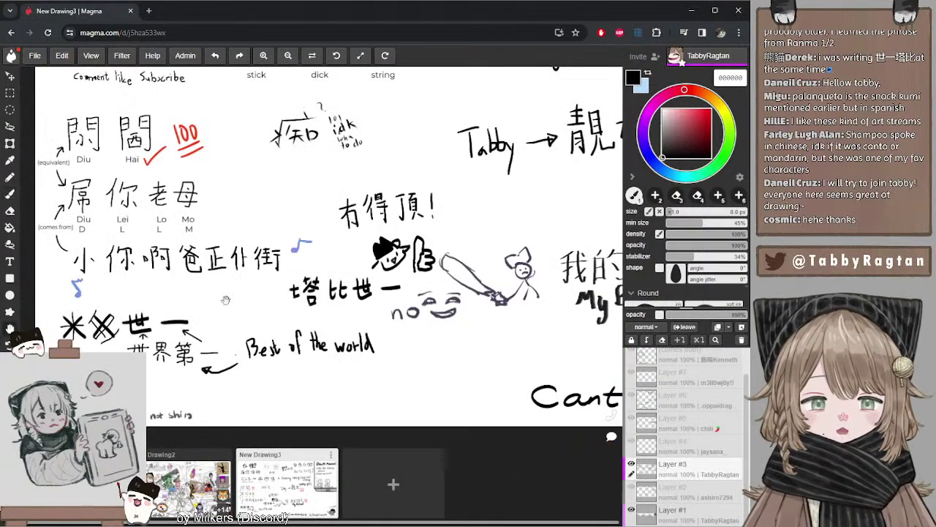
{"action": "left_click_drag", "start_coordinate": [226, 300], "coordinate": [216, 335]}
{"action": "left_click_drag", "start_coordinate": [328, 309], "coordinate": [265, 409]}
{"action": "left_click_drag", "start_coordinate": [136, 278], "coordinate": [230, 263]}
{"action": "left_click_drag", "start_coordinate": [465, 219], "coordinate": [472, 272]}
{"action": "left_click_drag", "start_coordinate": [67, 287], "coordinate": [279, 275]}
{"action": "left_click_drag", "start_coordinate": [394, 295], "coordinate": [354, 274]}
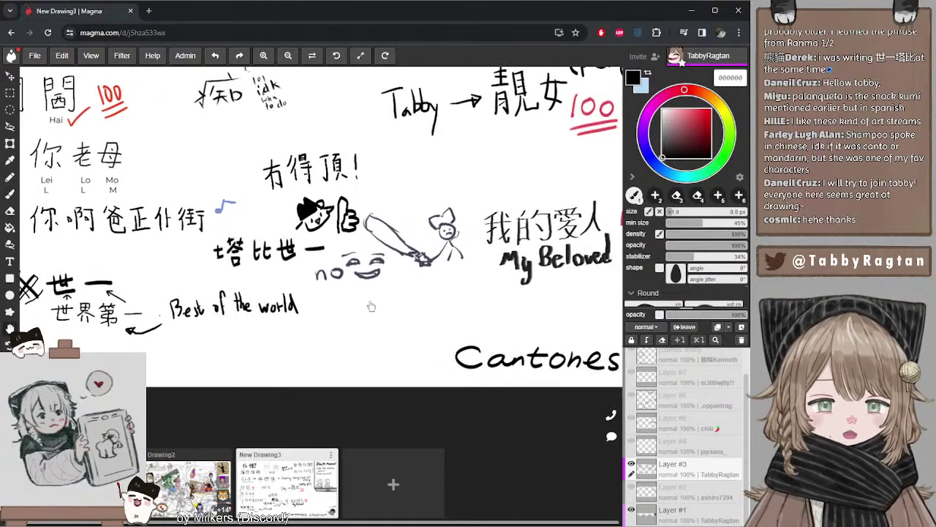
{"action": "mouse_move", "coordinate": [446, 247]}
{"action": "left_mouse_down"}
{"action": "mouse_move", "coordinate": [466, 337]}
{"action": "mouse_move", "coordinate": [461, 272]}
{"action": "mouse_move", "coordinate": [410, 253]}
{"action": "mouse_move", "coordinate": [358, 326]}
{"action": "mouse_move", "coordinate": [322, 339]}
{"action": "left_mouse_up"}
{"action": "mouse_move", "coordinate": [619, 282]}
{"action": "left_mouse_down"}
{"action": "mouse_move", "coordinate": [450, 284]}
{"action": "mouse_move", "coordinate": [377, 205]}
{"action": "mouse_move", "coordinate": [463, 183]}
{"action": "left_mouse_up"}
{"action": "left_click_drag", "start_coordinate": [406, 233], "coordinate": [401, 219]}
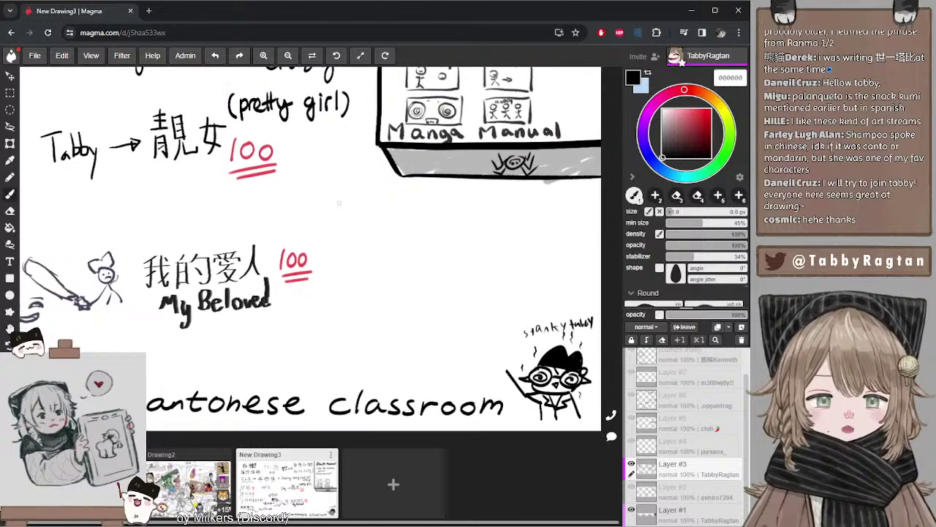
- Write DLLM followed by the four characters 𨳒你老母 in the blank area beneath the Manga Manual book
{"action": "left_click_drag", "start_coordinate": [326, 193], "coordinate": [322, 217]}
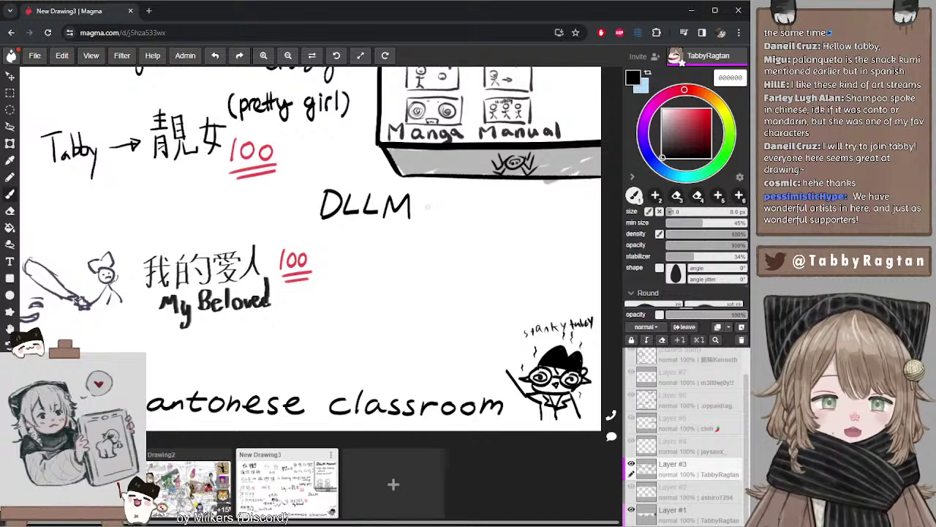
{"action": "left_click_drag", "start_coordinate": [431, 216], "coordinate": [415, 219]}
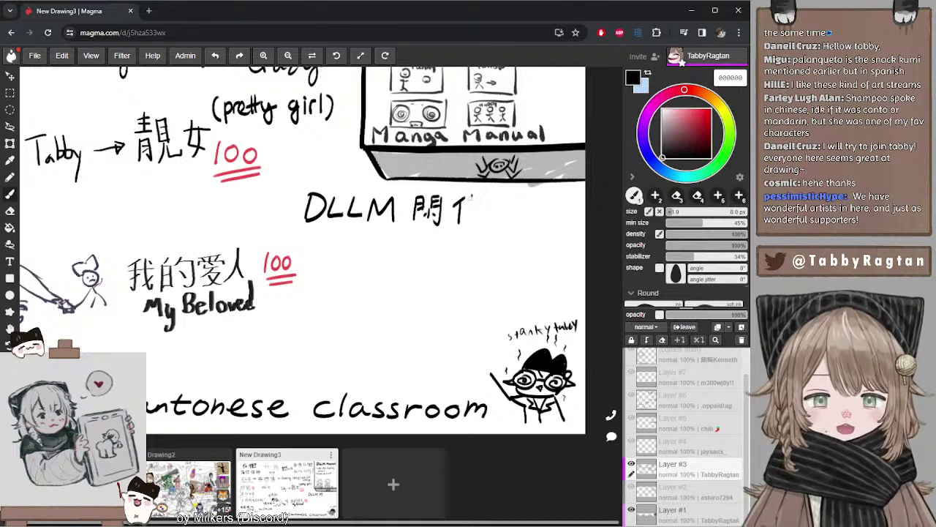
{"action": "key", "text": "space"}
{"action": "left_click_drag", "start_coordinate": [512, 213], "coordinate": [498, 219]}
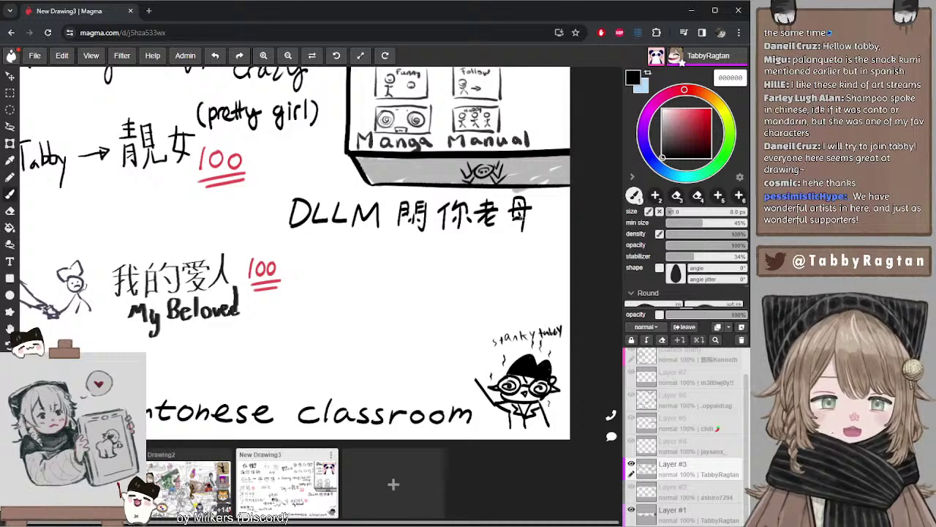
{"action": "left_click_drag", "start_coordinate": [496, 235], "coordinate": [521, 238]}
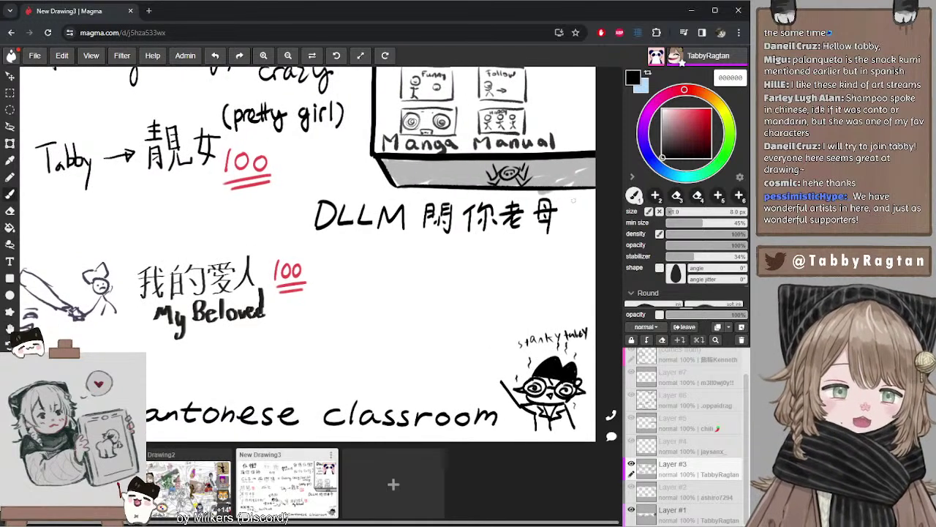
- Add an arrow between DLLM and its characters and write the romanization Diu Lei Lo Mo underneath them
{"action": "left_click_drag", "start_coordinate": [439, 268], "coordinate": [427, 272]}
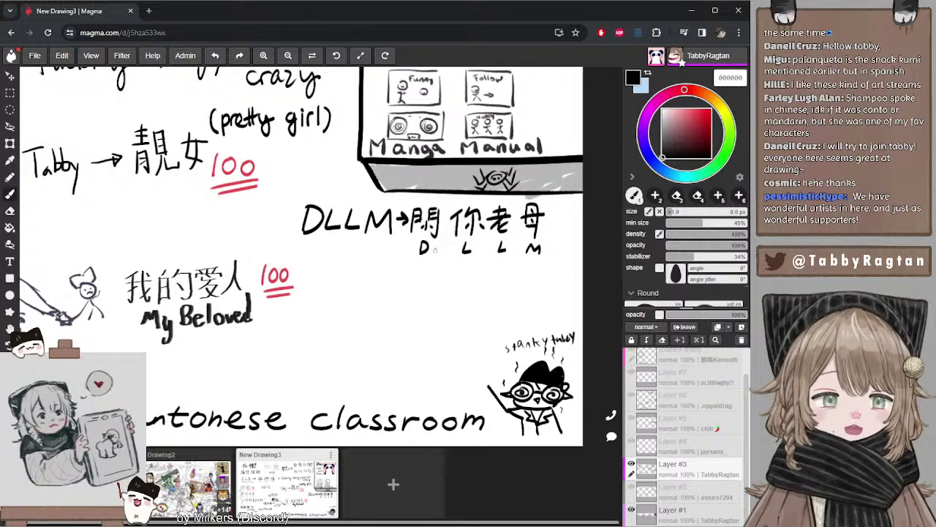
{"action": "left_click_drag", "start_coordinate": [440, 248], "coordinate": [441, 254]}
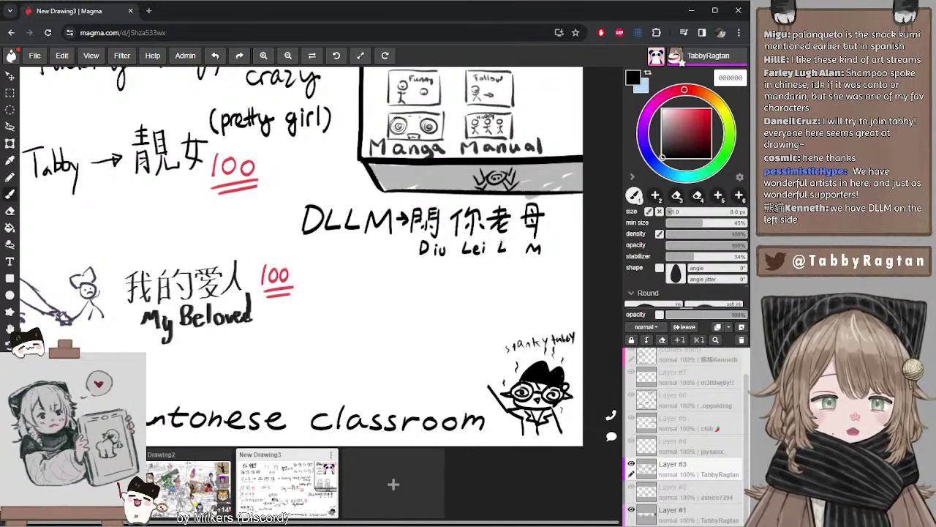
{"action": "mouse_move", "coordinate": [427, 278]}
{"action": "left_mouse_down"}
{"action": "mouse_move", "coordinate": [449, 268]}
{"action": "mouse_move", "coordinate": [481, 282]}
{"action": "mouse_move", "coordinate": [471, 278]}
{"action": "left_mouse_up"}
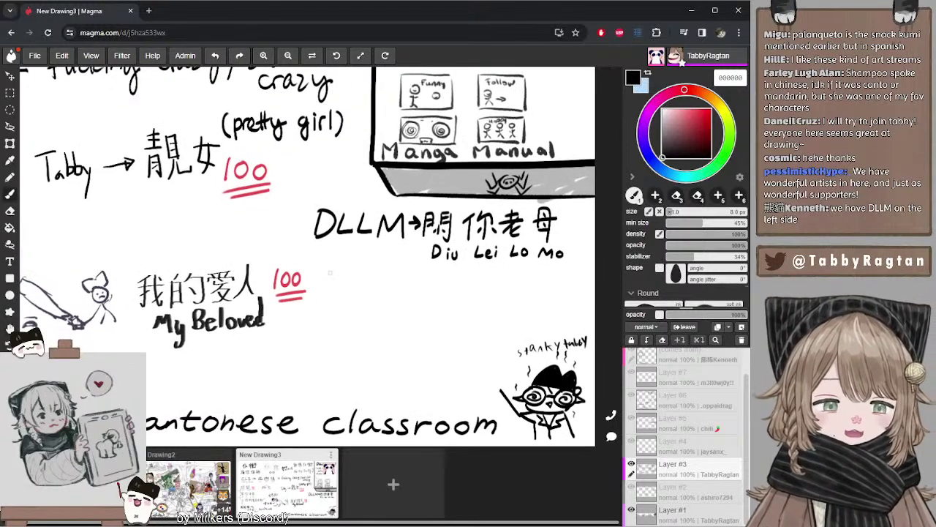
- Write the translation Fxxx YO MAMA beneath the DLLM phrase and its romanization
{"action": "scroll", "coordinate": [340, 272], "scroll_direction": "down", "scroll_amount": 1}
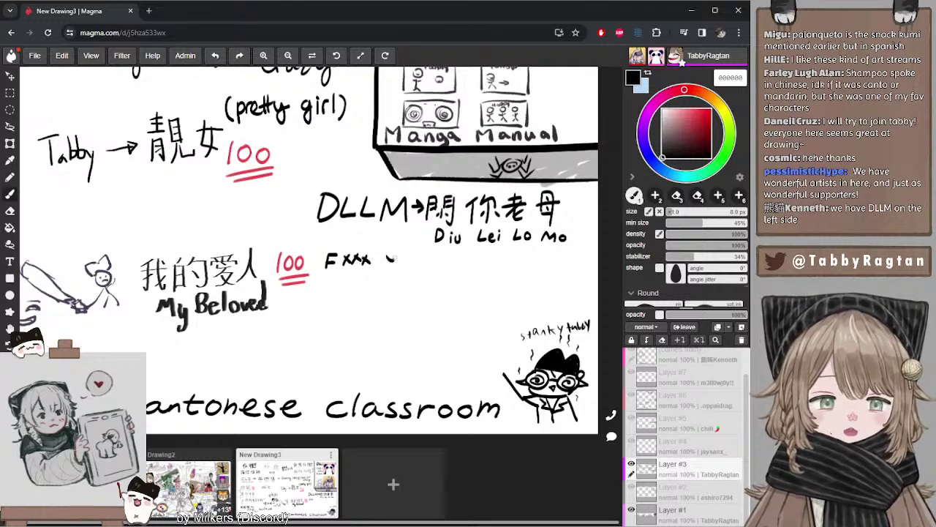
{"action": "left_click_drag", "start_coordinate": [407, 262], "coordinate": [404, 256]}
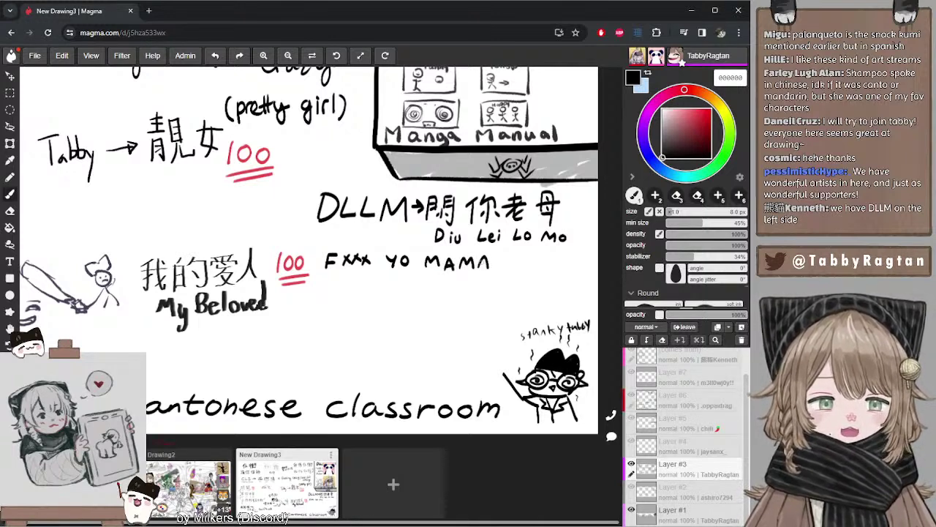
{"action": "left_click_drag", "start_coordinate": [498, 272], "coordinate": [496, 278]}
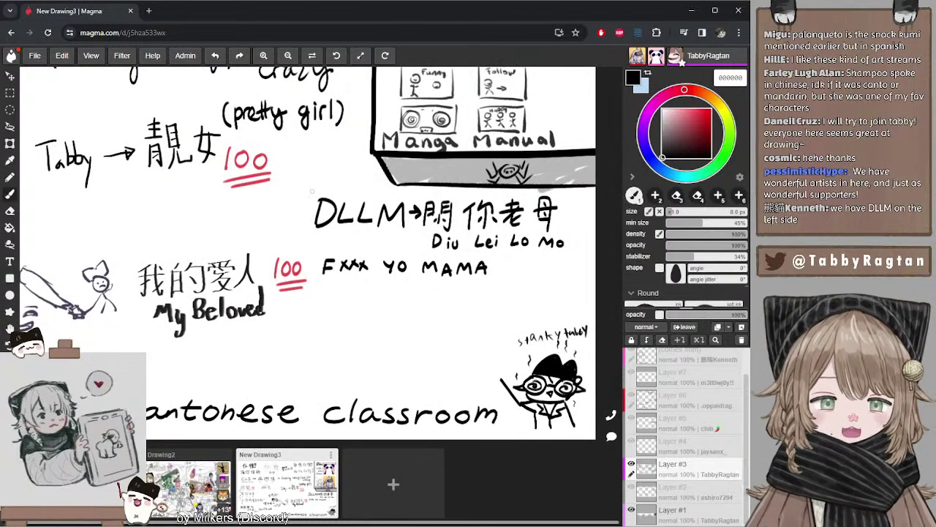
{"action": "left_click_drag", "start_coordinate": [446, 223], "coordinate": [447, 226]}
{"action": "left_click_drag", "start_coordinate": [425, 283], "coordinate": [423, 277]}
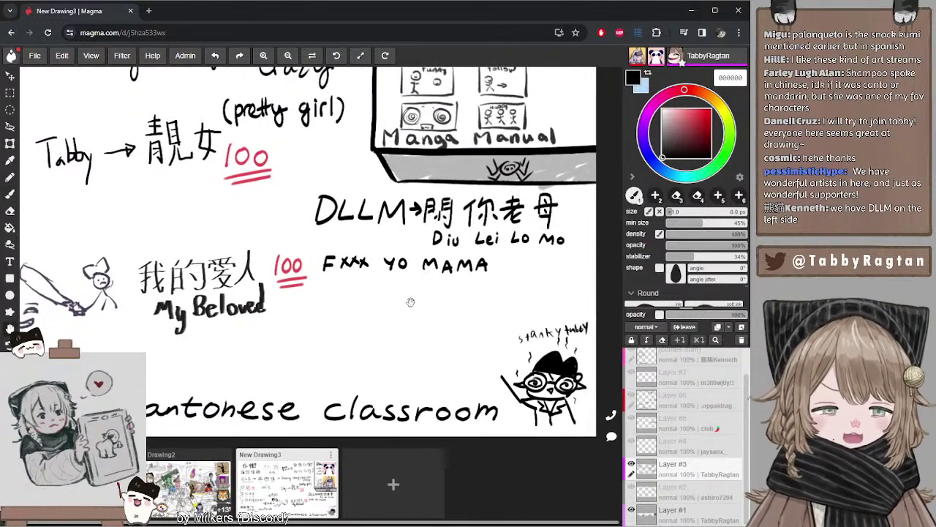
- Look over the classroom canvas from the CLS line and the pretty girl note back to the older phrases
{"action": "mouse_move", "coordinate": [393, 313]}
{"action": "left_mouse_down"}
{"action": "mouse_move", "coordinate": [399, 384]}
{"action": "mouse_move", "coordinate": [397, 255]}
{"action": "mouse_move", "coordinate": [410, 272]}
{"action": "mouse_move", "coordinate": [359, 244]}
{"action": "mouse_move", "coordinate": [410, 275]}
{"action": "mouse_move", "coordinate": [473, 287]}
{"action": "mouse_move", "coordinate": [402, 250]}
{"action": "left_mouse_up"}
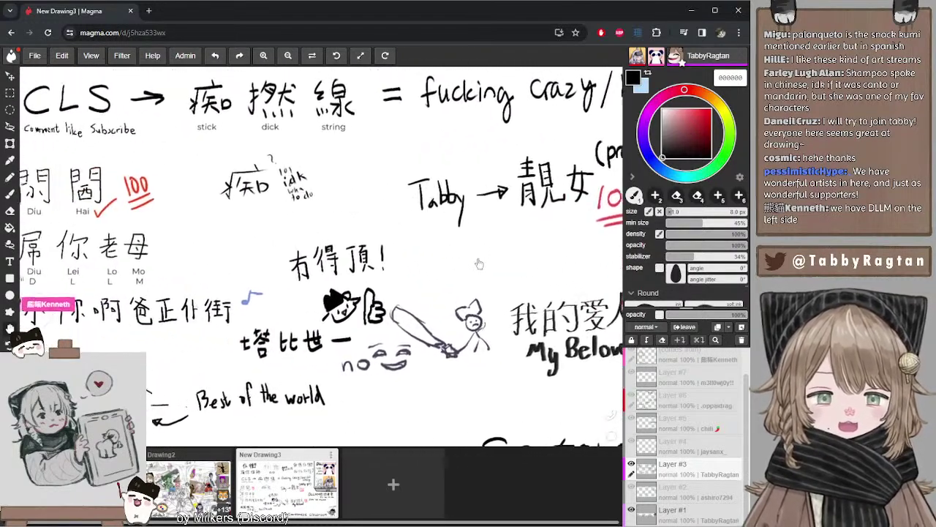
{"action": "mouse_move", "coordinate": [479, 263]}
{"action": "left_mouse_down"}
{"action": "mouse_move", "coordinate": [448, 252]}
{"action": "mouse_move", "coordinate": [429, 227]}
{"action": "mouse_move", "coordinate": [458, 266]}
{"action": "mouse_move", "coordinate": [341, 262]}
{"action": "left_mouse_up"}
{"action": "mouse_move", "coordinate": [541, 201]}
{"action": "left_mouse_down"}
{"action": "mouse_move", "coordinate": [425, 270]}
{"action": "mouse_move", "coordinate": [371, 219]}
{"action": "mouse_move", "coordinate": [498, 267]}
{"action": "mouse_move", "coordinate": [439, 241]}
{"action": "mouse_move", "coordinate": [527, 241]}
{"action": "mouse_move", "coordinate": [484, 224]}
{"action": "mouse_move", "coordinate": [442, 223]}
{"action": "mouse_move", "coordinate": [442, 236]}
{"action": "left_mouse_up"}
{"action": "mouse_move", "coordinate": [556, 286]}
{"action": "left_mouse_down"}
{"action": "mouse_move", "coordinate": [519, 244]}
{"action": "mouse_move", "coordinate": [451, 243]}
{"action": "mouse_move", "coordinate": [399, 260]}
{"action": "mouse_move", "coordinate": [462, 212]}
{"action": "left_mouse_up"}
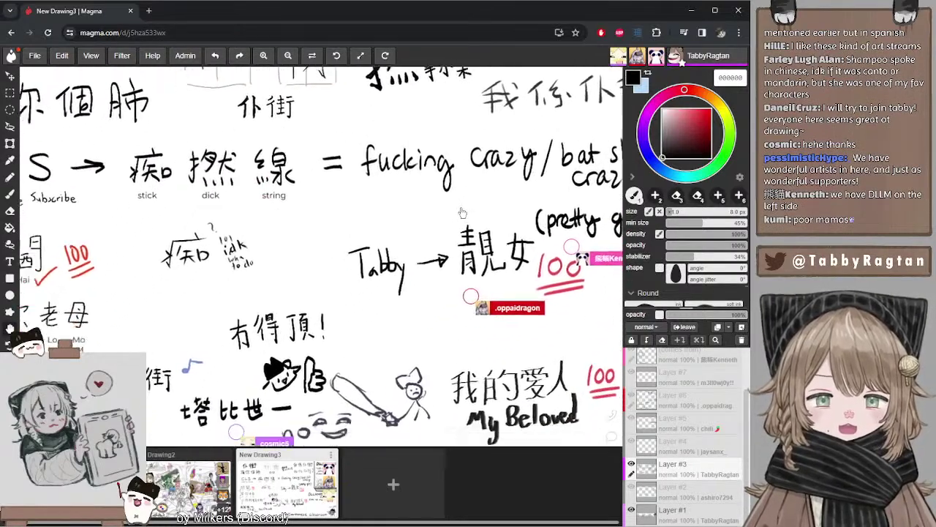
{"action": "left_click_drag", "start_coordinate": [328, 316], "coordinate": [460, 221]}
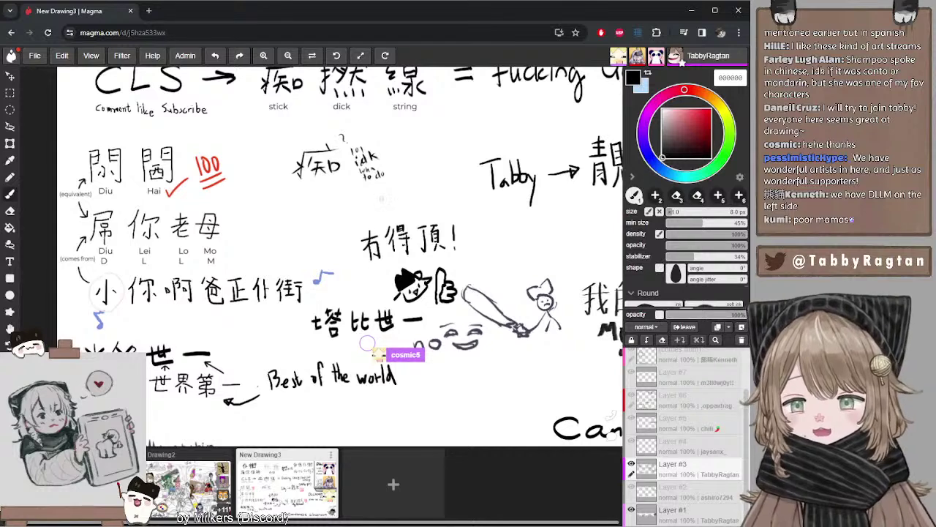
- Switch to the New Drawing2 tavern canvas, find the waitress's layers and merge Layer #44 down into Layer #3
{"action": "left_click", "coordinate": [194, 468]}
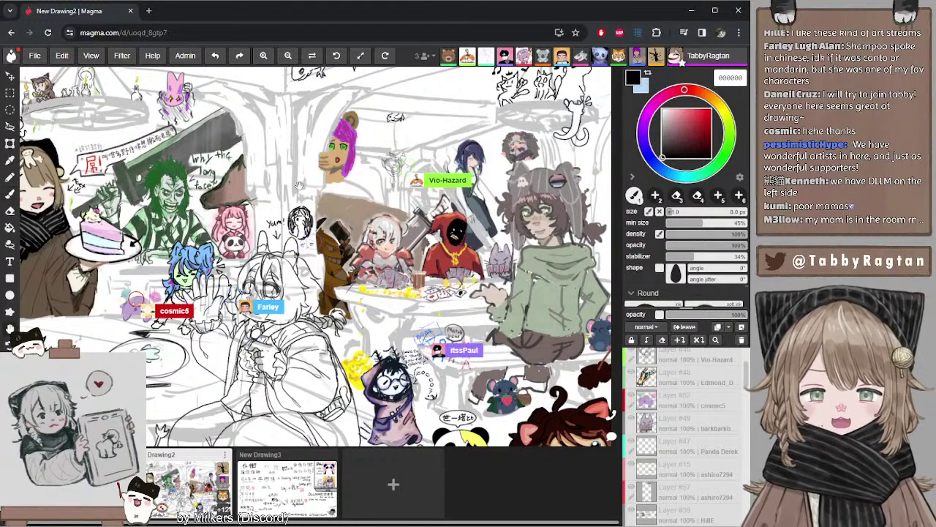
{"action": "mouse_move", "coordinate": [192, 188]}
{"action": "left_mouse_down"}
{"action": "mouse_move", "coordinate": [244, 228]}
{"action": "mouse_move", "coordinate": [284, 222]}
{"action": "mouse_move", "coordinate": [344, 155]}
{"action": "left_mouse_up"}
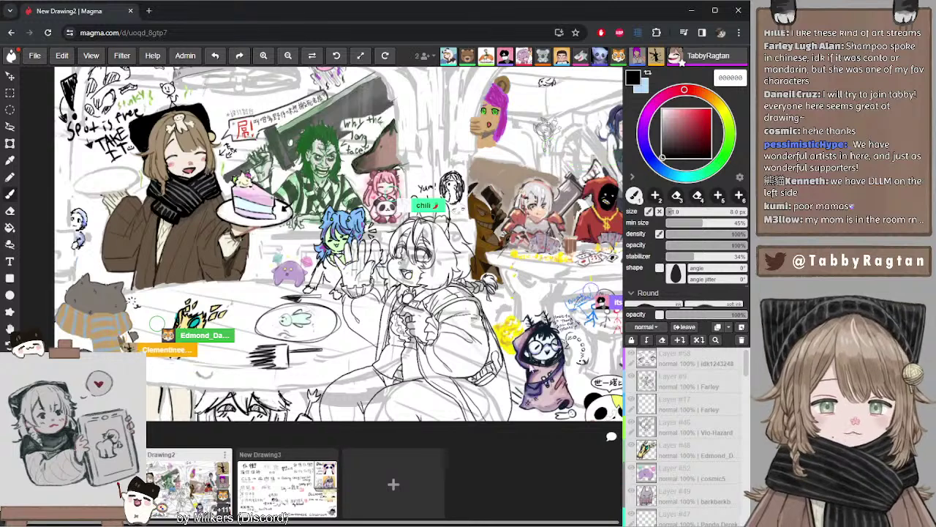
{"action": "left_click", "coordinate": [10, 76]}
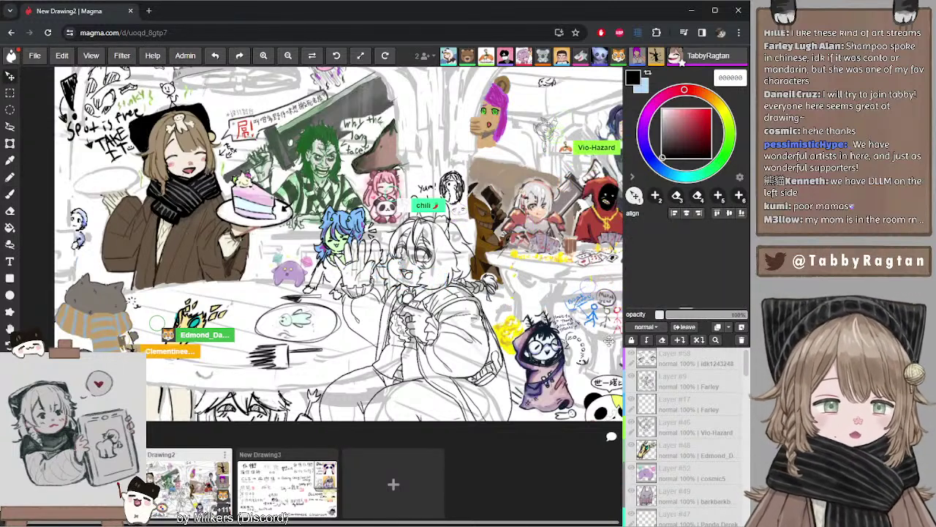
{"action": "scroll", "coordinate": [707, 402], "scroll_direction": "down", "scroll_amount": 5}
{"action": "scroll", "coordinate": [706, 402], "scroll_direction": "down", "scroll_amount": 5}
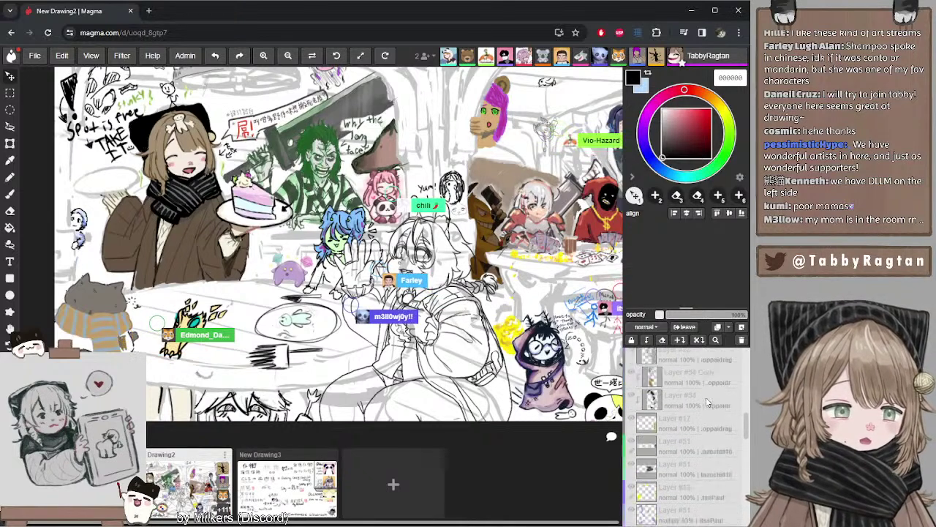
{"action": "scroll", "coordinate": [707, 401], "scroll_direction": "up", "scroll_amount": 1}
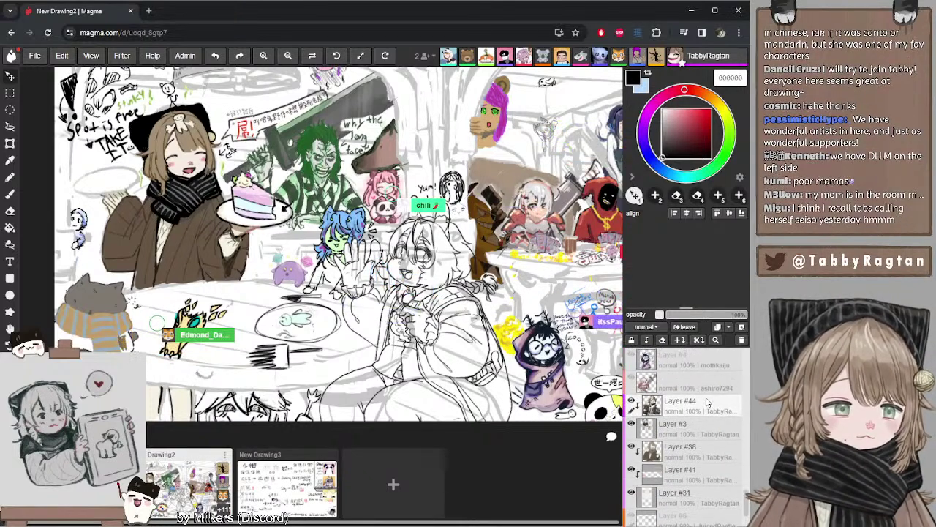
{"action": "scroll", "coordinate": [706, 401], "scroll_direction": "down", "scroll_amount": 1}
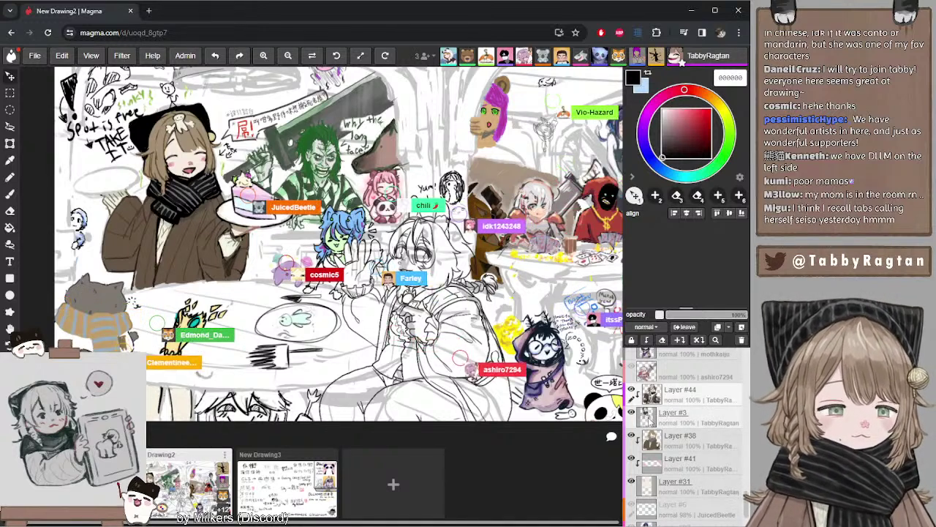
{"action": "left_click", "coordinate": [700, 341]}
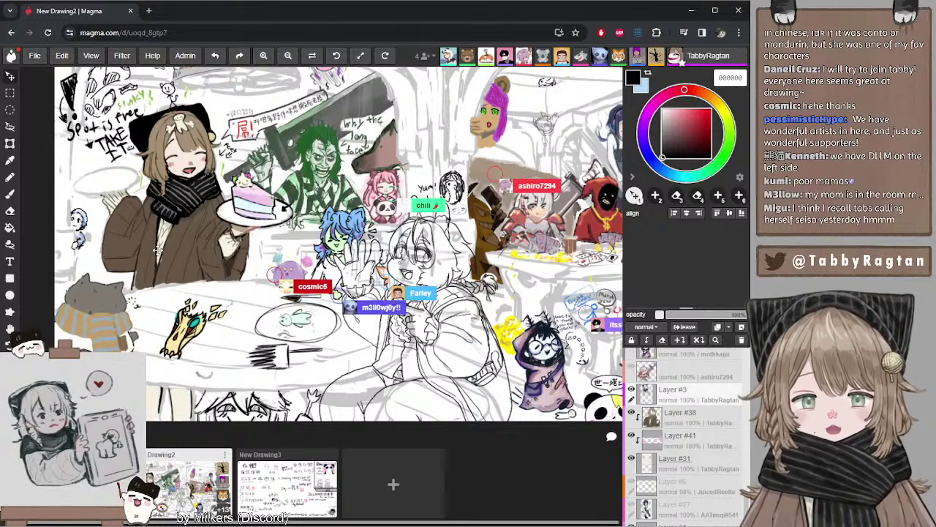
- Activate the brush, sample tones near the waitress's legs, select Layer #38 and set the painting colour to off-white f7f5f2
{"action": "key", "text": "b"}
{"action": "key", "text": "alt"}
{"action": "left_click", "coordinate": [153, 384], "text": "alt"}
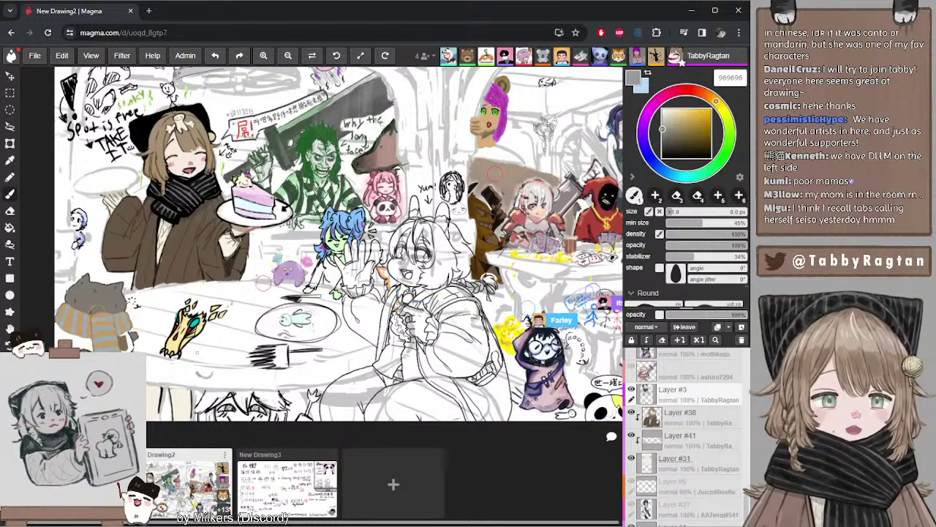
{"action": "left_click", "coordinate": [155, 400], "text": "alt"}
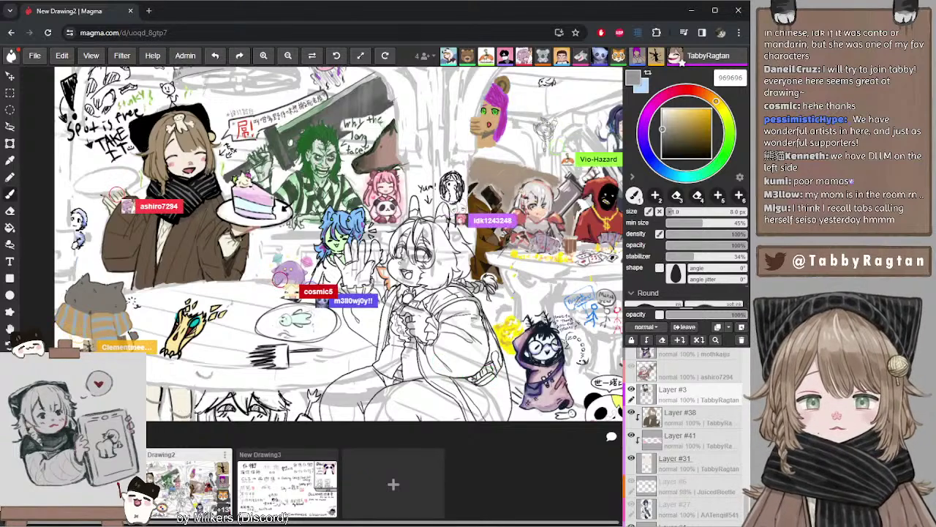
{"action": "left_click", "coordinate": [654, 428]}
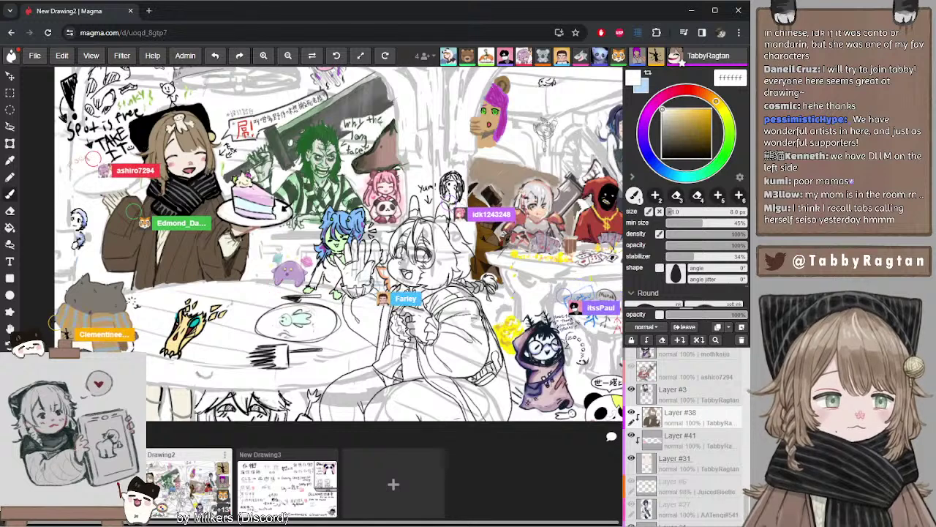
{"action": "left_click", "coordinate": [663, 111]}
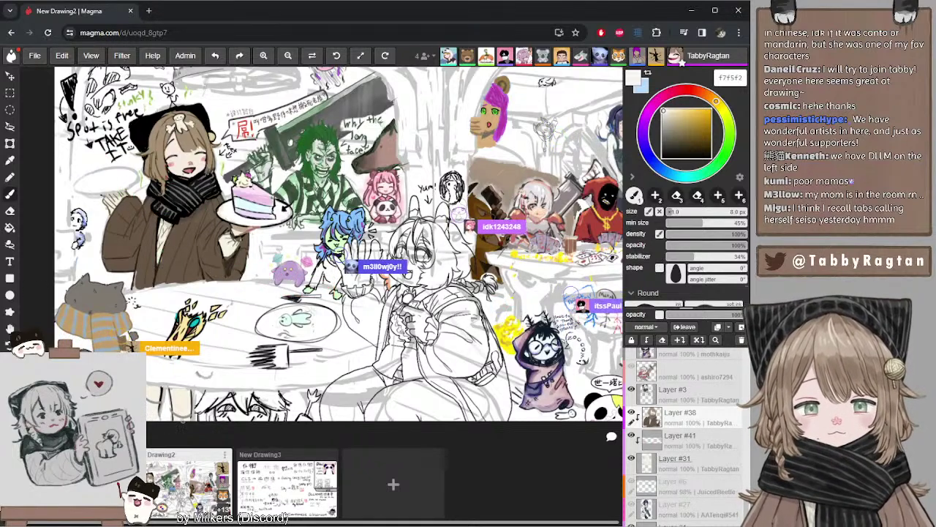
{"action": "mouse_move", "coordinate": [311, 262]}
{"action": "left_mouse_down"}
{"action": "mouse_move", "coordinate": [346, 287]}
{"action": "mouse_move", "coordinate": [337, 284]}
{"action": "left_mouse_up"}
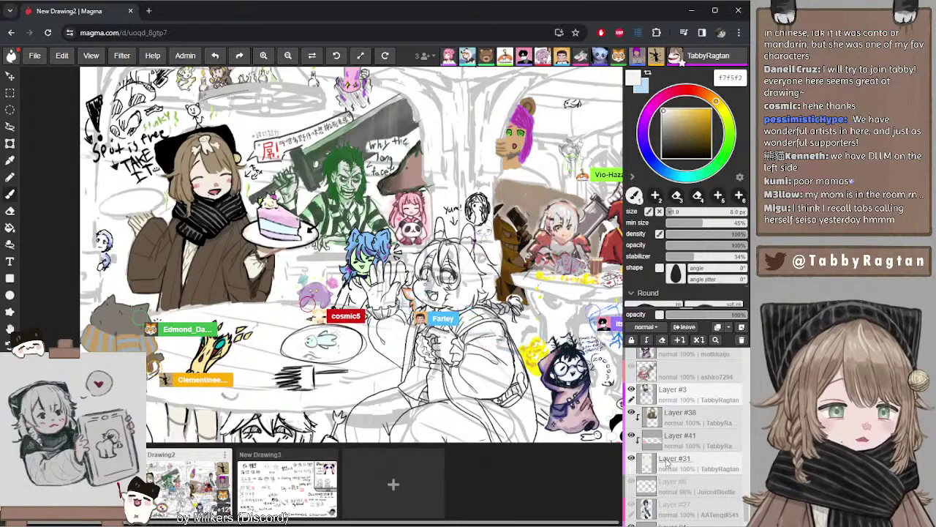
- Try to merge Layer #3 down into the waitress's layers below it, and undo the merges
{"action": "left_click", "coordinate": [673, 461]}
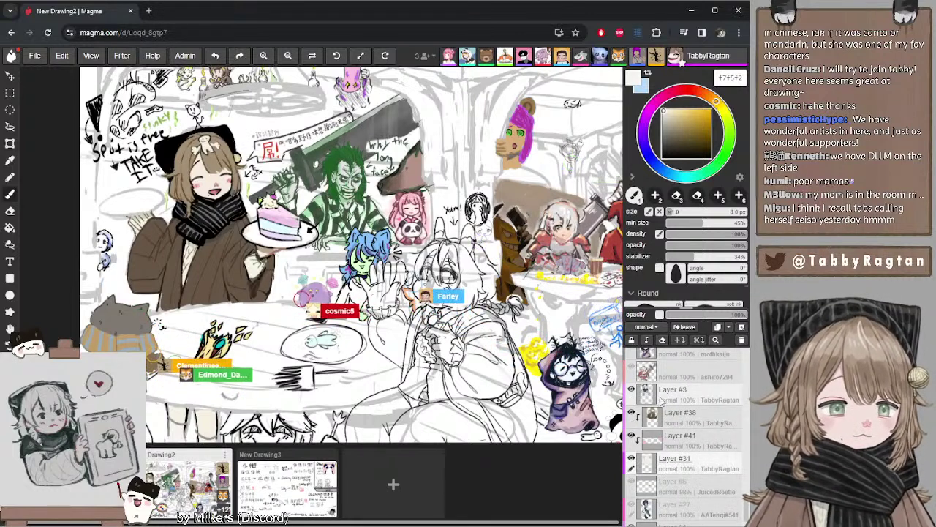
{"action": "left_click", "coordinate": [684, 393]}
{"action": "left_click", "coordinate": [701, 341]}
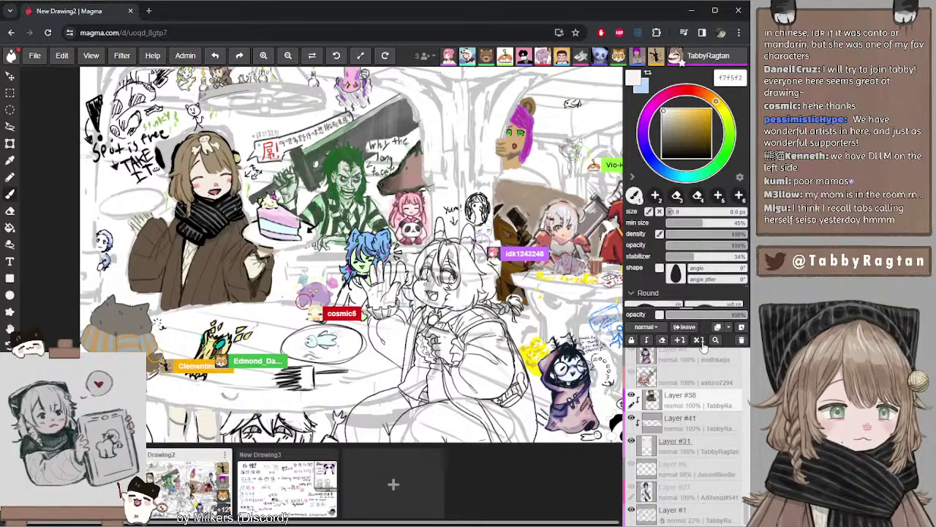
{"action": "left_click", "coordinate": [699, 341]}
{"action": "key", "text": "ctrl+z"}
{"action": "key", "text": "ctrl+z"}
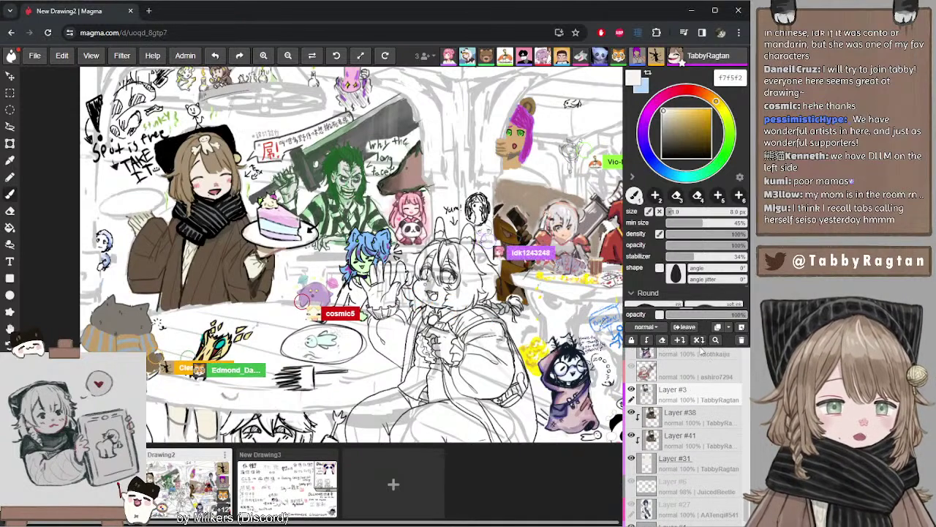
- Merge the clipped Layers #38 and #41 down into Layer #31, and select Layer #3
{"action": "left_click", "coordinate": [680, 418]}
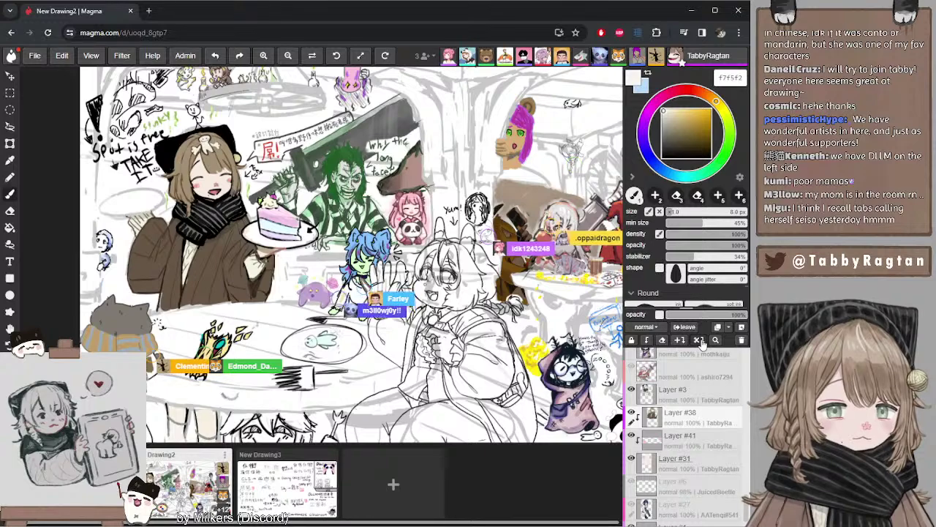
{"action": "left_click", "coordinate": [701, 341]}
{"action": "left_click", "coordinate": [701, 341]}
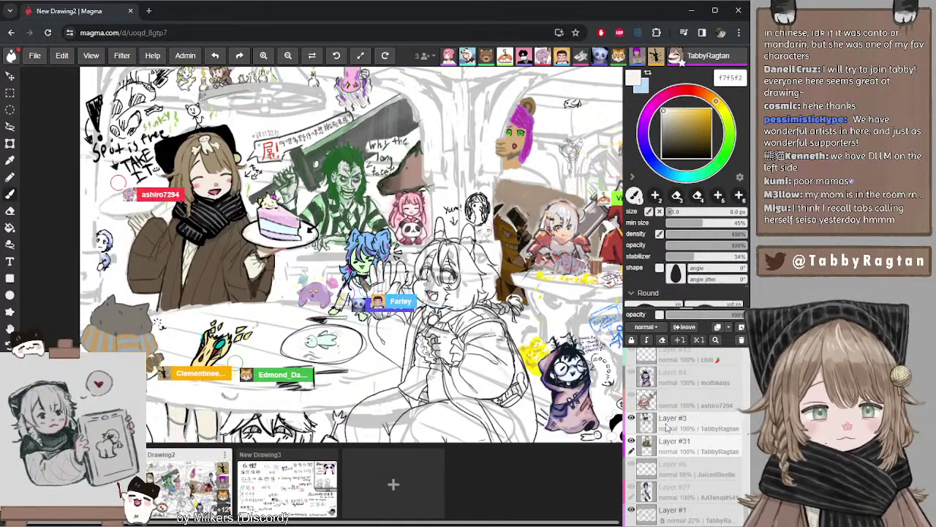
{"action": "left_click", "coordinate": [666, 423]}
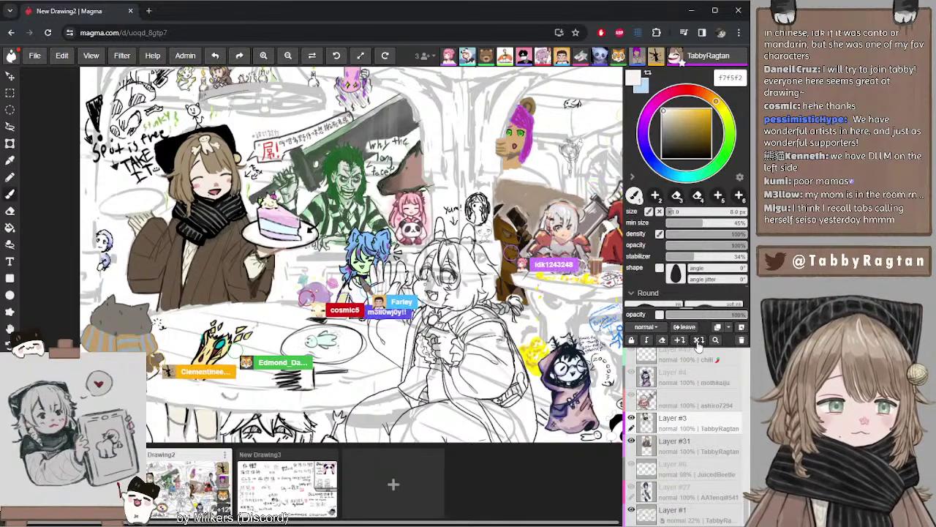
- Merge Layer #3 down into Layer #31, undo the waitress's merges, and consolidate Layers #3, #38 and #41 into Layer #31 again
{"action": "left_click", "coordinate": [698, 341]}
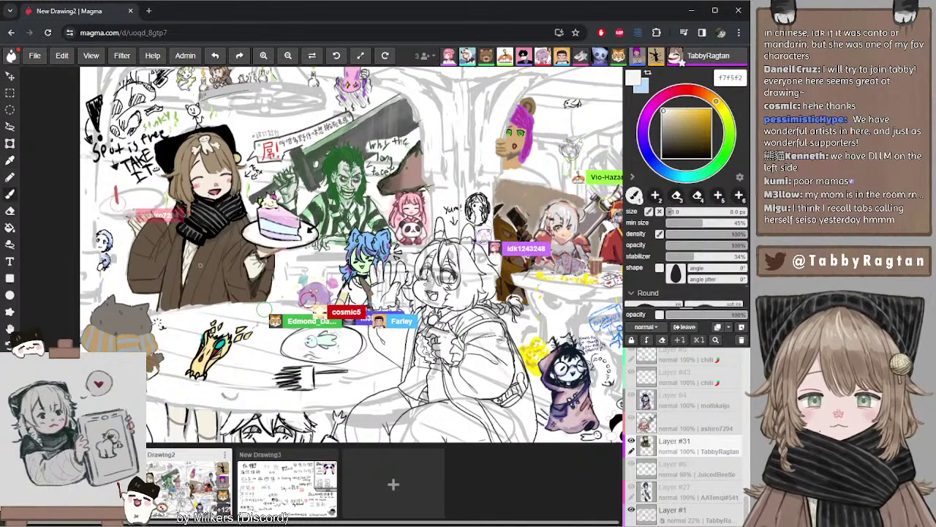
{"action": "key", "text": "ctrl+z"}
{"action": "key", "text": "ctrl+z"}
{"action": "key", "text": "ctrl+z"}
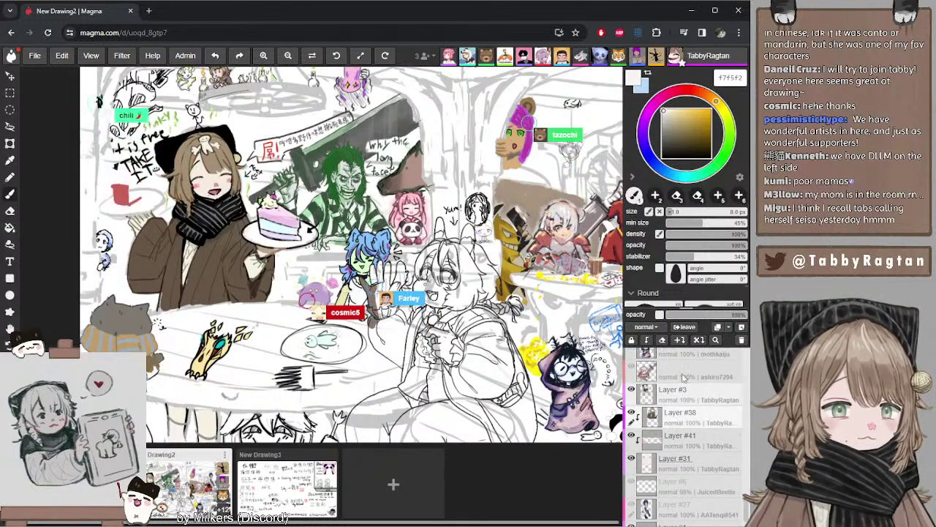
{"action": "left_click", "coordinate": [697, 341]}
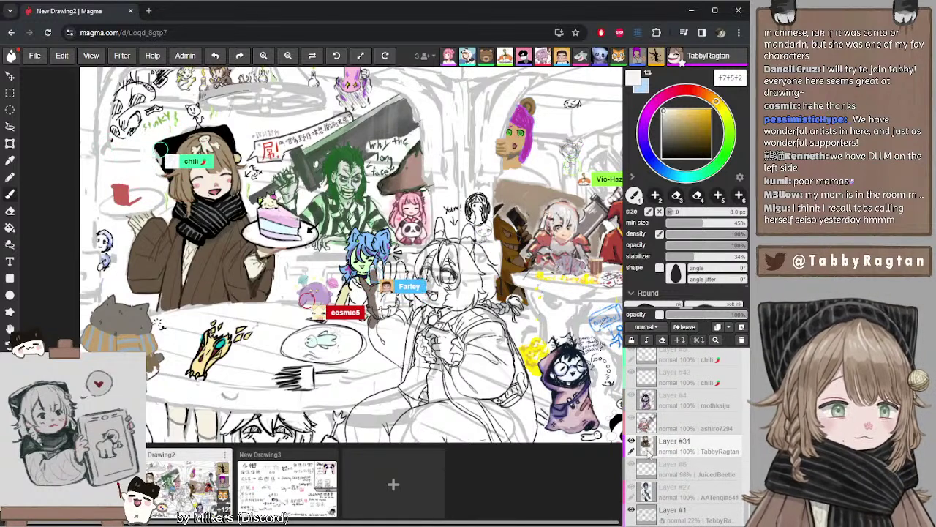
- Paint stripes on the waitress's hat in dark grey 3e3e3e, and draw her coat's fold lines in dark brown 332820
{"action": "left_click", "coordinate": [174, 144], "text": "alt"}
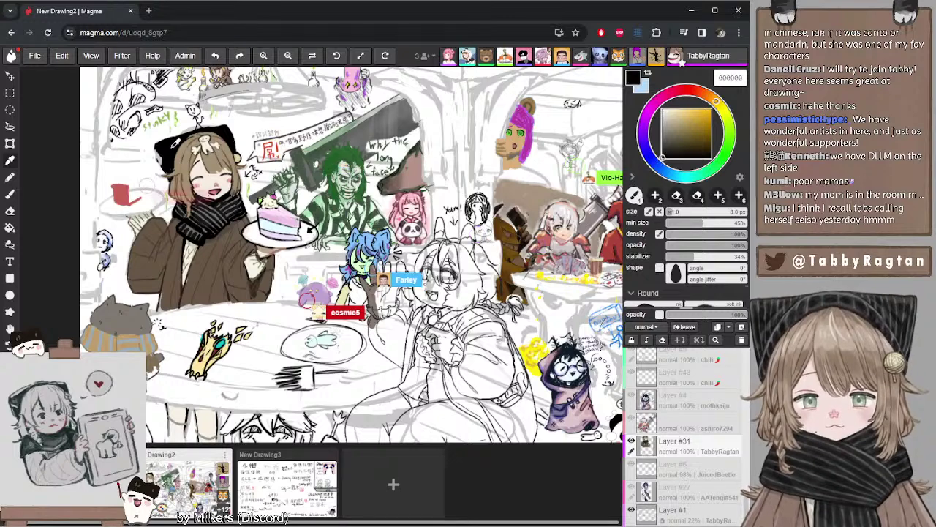
{"action": "left_click", "coordinate": [662, 146]}
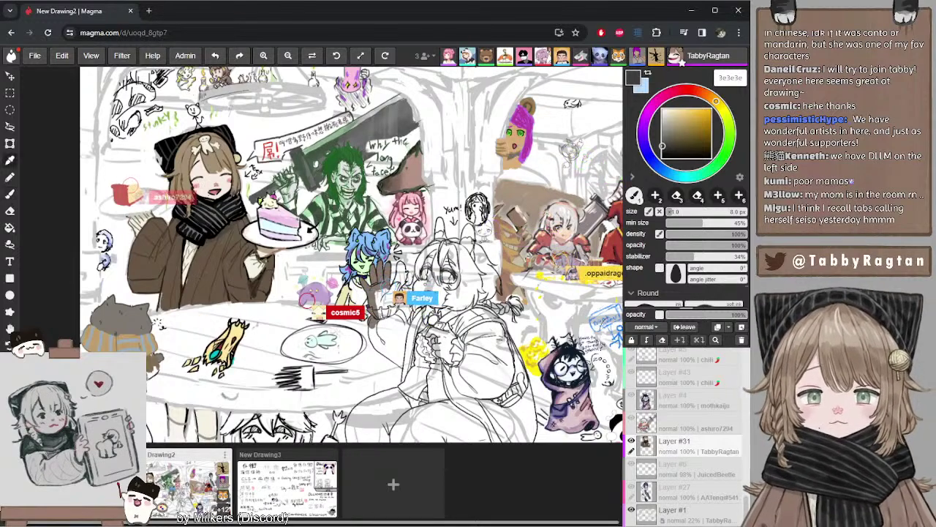
{"action": "left_click", "coordinate": [193, 267], "text": "alt"}
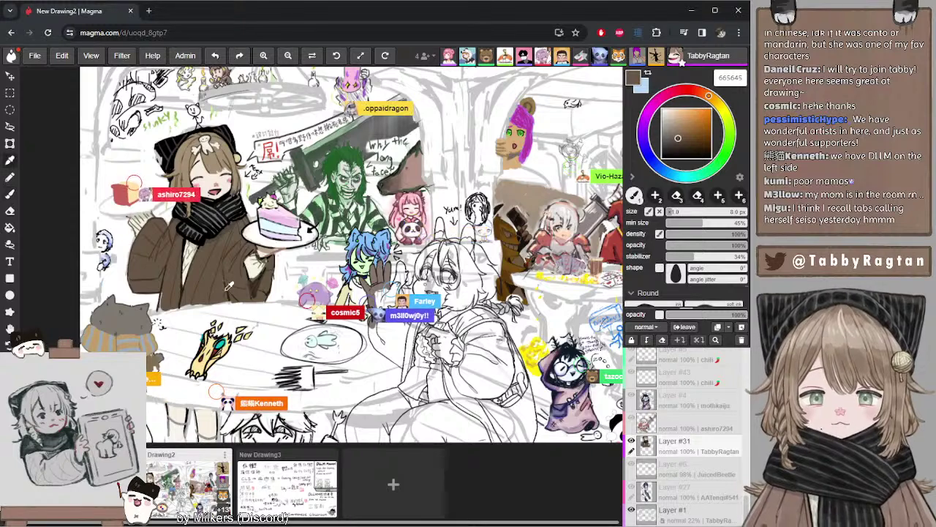
{"action": "left_click", "coordinate": [229, 285], "text": "alt"}
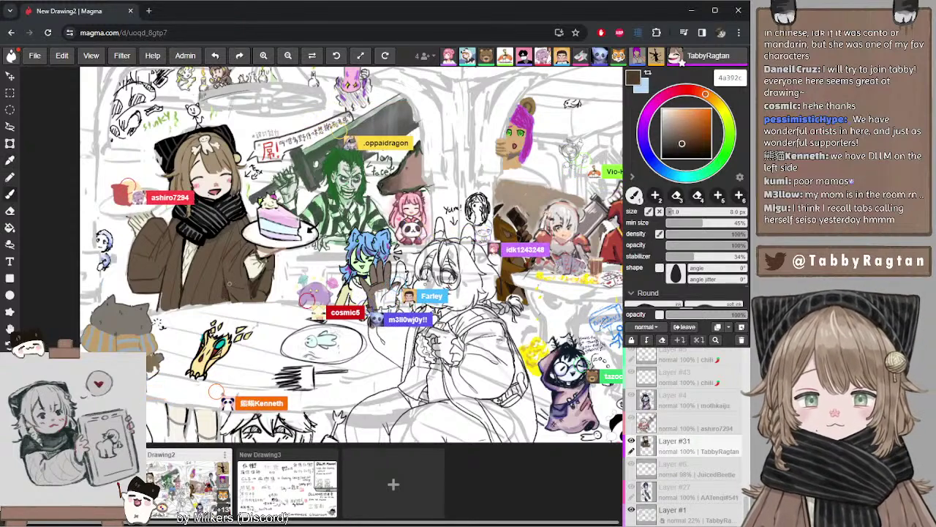
{"action": "left_click", "coordinate": [680, 148]}
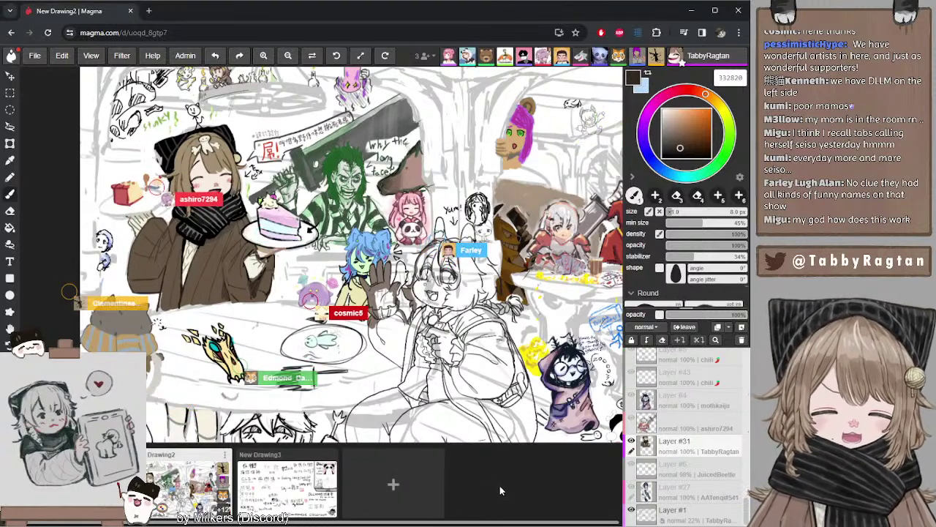
- Examine the waitress and the characters around her across the whole tavern drawing
{"action": "scroll", "coordinate": [318, 211], "scroll_direction": "up", "scroll_amount": 3}
{"action": "scroll", "coordinate": [318, 210], "scroll_direction": "up", "scroll_amount": 2}
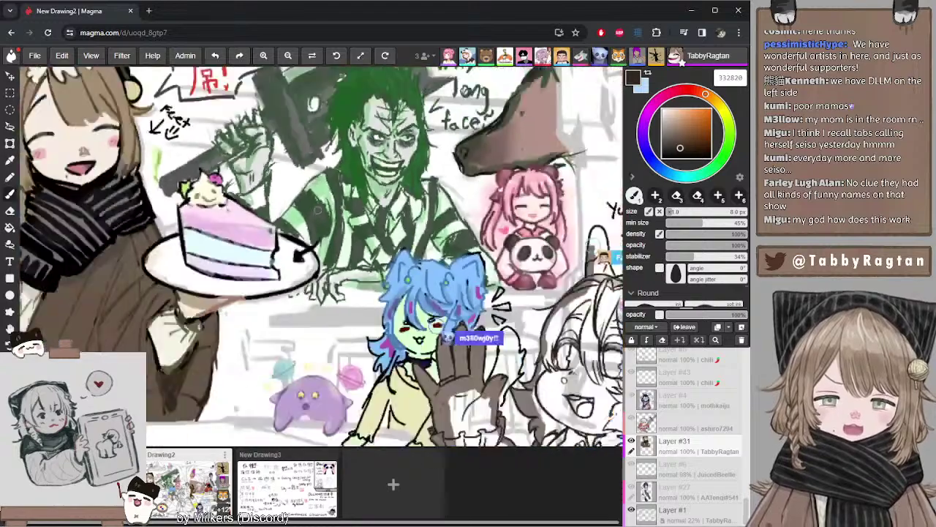
{"action": "scroll", "coordinate": [317, 211], "scroll_direction": "down", "scroll_amount": 3}
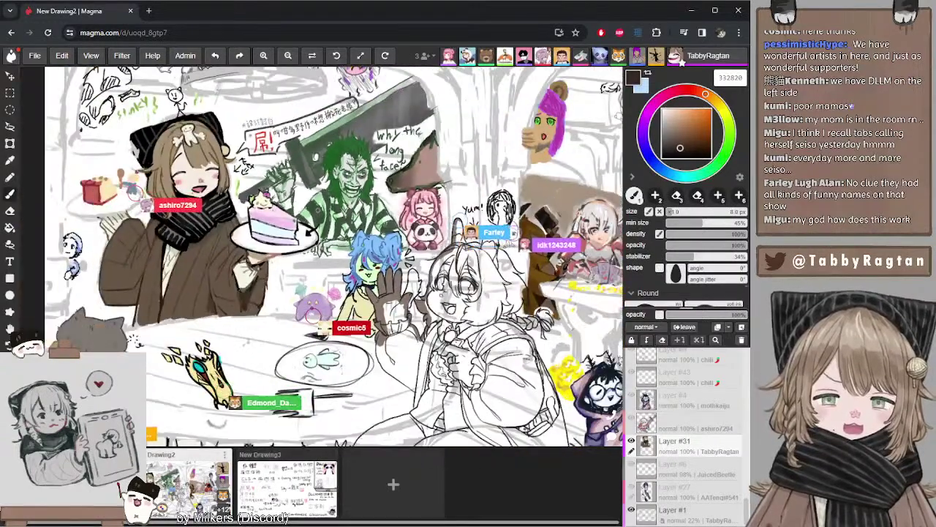
{"action": "key", "text": "minus"}
{"action": "key", "text": "minus"}
{"action": "key", "text": "minus"}
{"action": "key", "text": "minus"}
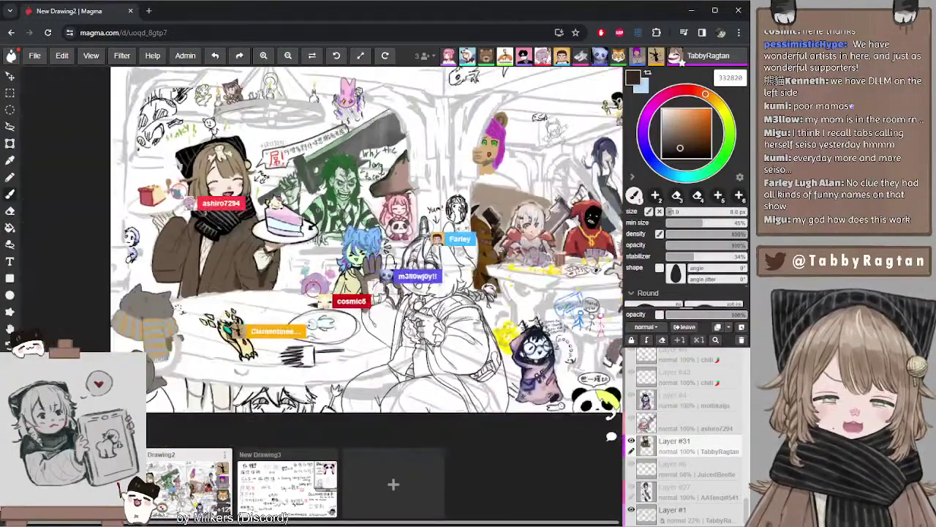
{"action": "key", "text": "plus"}
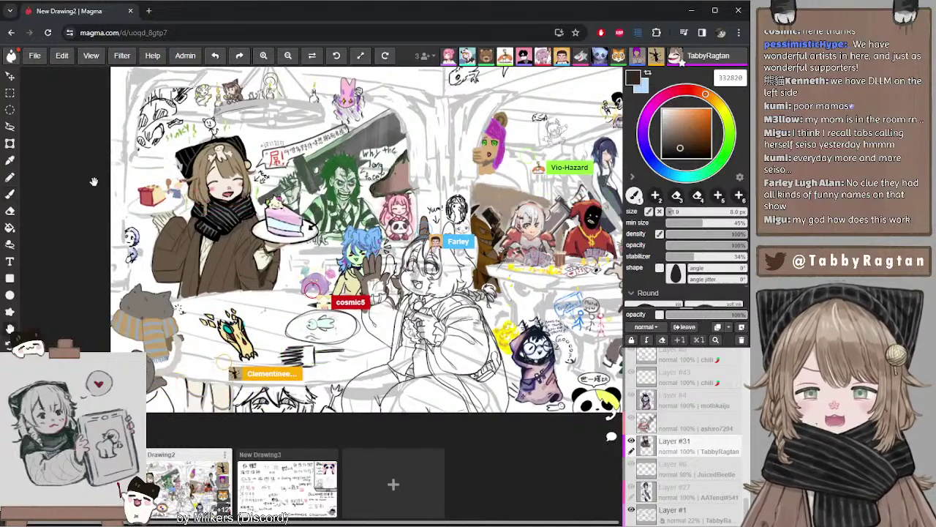
{"action": "mouse_move", "coordinate": [327, 147]}
{"action": "left_mouse_down"}
{"action": "mouse_move", "coordinate": [236, 168]}
{"action": "mouse_move", "coordinate": [174, 155]}
{"action": "left_mouse_up"}
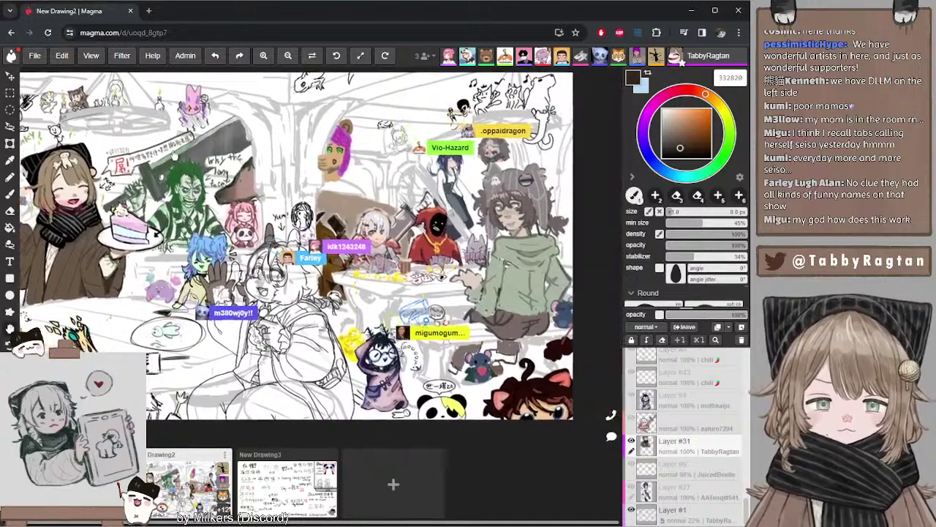
{"action": "scroll", "coordinate": [174, 155], "scroll_direction": "left", "scroll_amount": 5}
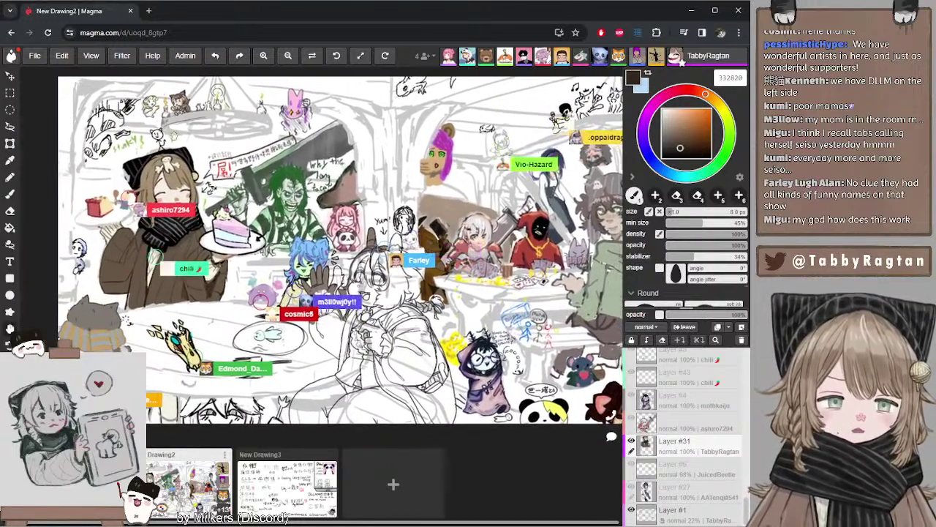
{"action": "left_click_drag", "start_coordinate": [233, 160], "coordinate": [201, 148]}
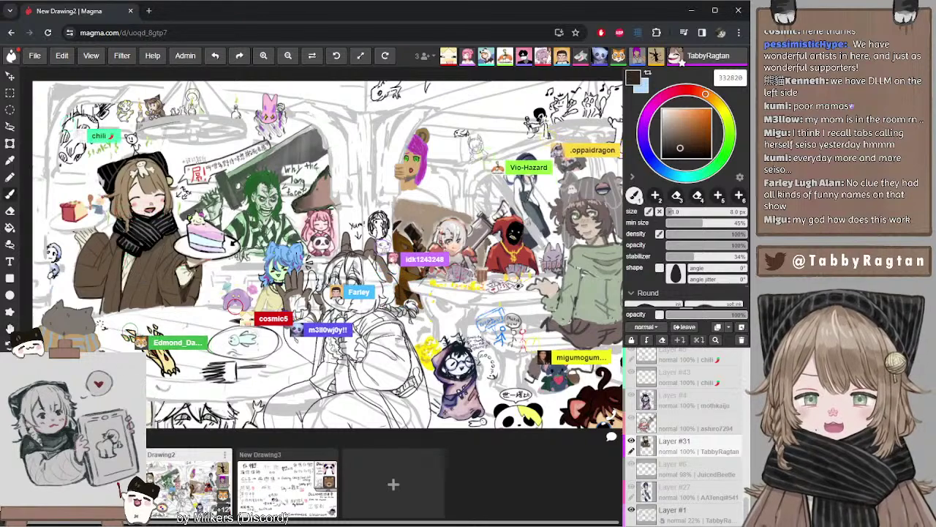
{"action": "key", "text": "space"}
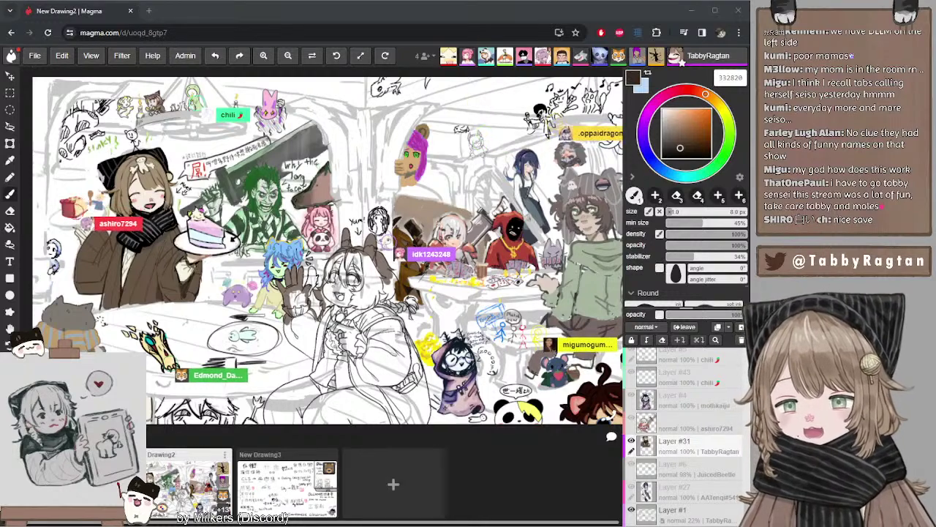
- Look over the other guests in the tavern, and inspect the panda, the strawberry mouse and the cat-eared character up close
{"action": "left_click", "coordinate": [32, 89]}
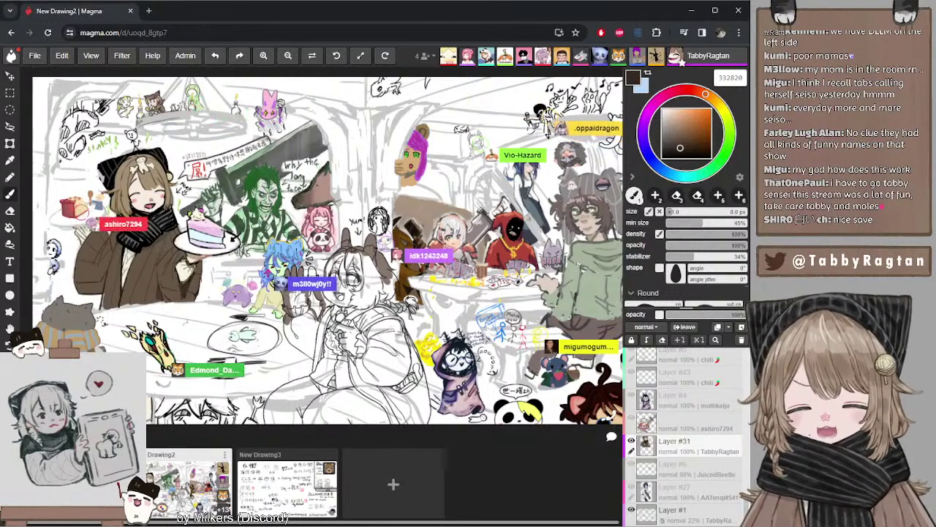
{"action": "key", "text": "space"}
{"action": "left_click_drag", "start_coordinate": [33, 89], "coordinate": [0, 90]}
{"action": "left_click_drag", "start_coordinate": [321, 94], "coordinate": [293, 98]}
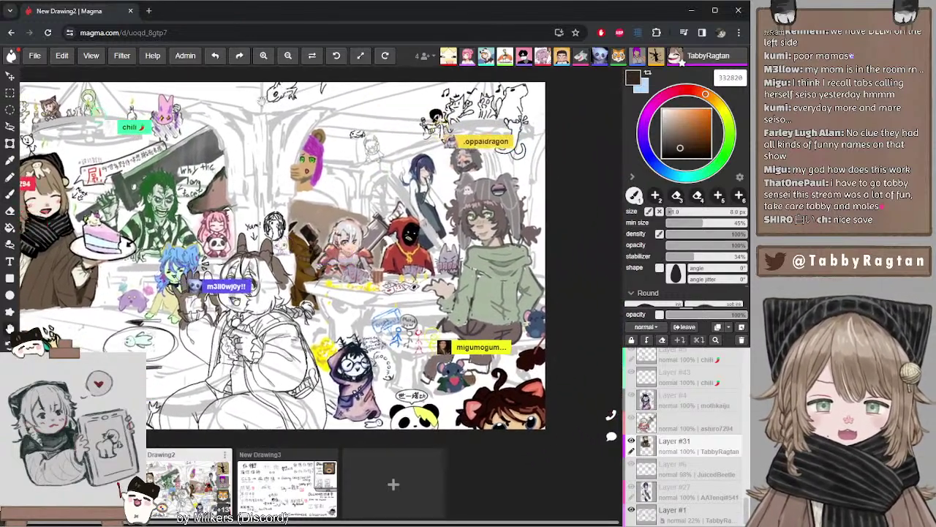
{"action": "left_click_drag", "start_coordinate": [200, 157], "coordinate": [251, 118]}
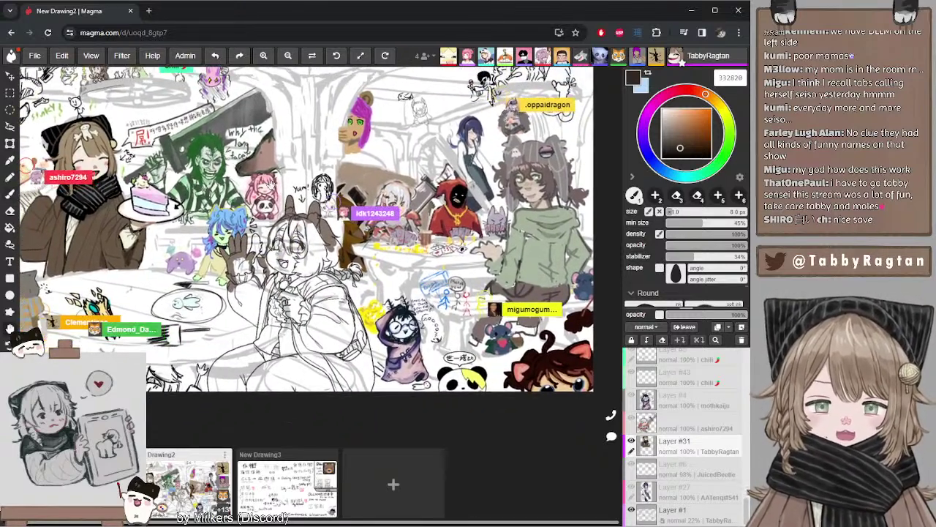
{"action": "left_click_drag", "start_coordinate": [270, 183], "coordinate": [250, 153]}
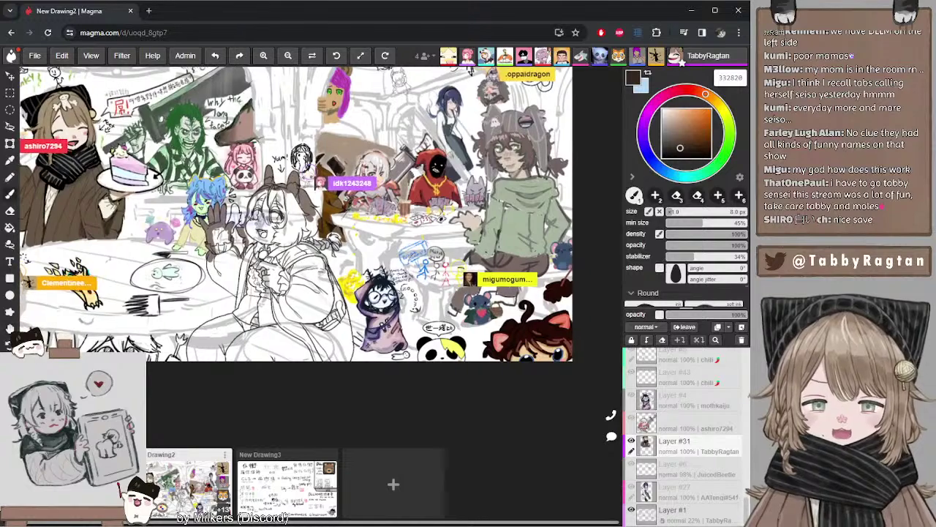
{"action": "mouse_move", "coordinate": [187, 134]}
{"action": "left_mouse_down"}
{"action": "mouse_move", "coordinate": [217, 152]}
{"action": "mouse_move", "coordinate": [188, 139]}
{"action": "left_mouse_up"}
{"action": "left_click_drag", "start_coordinate": [342, 221], "coordinate": [225, 181]}
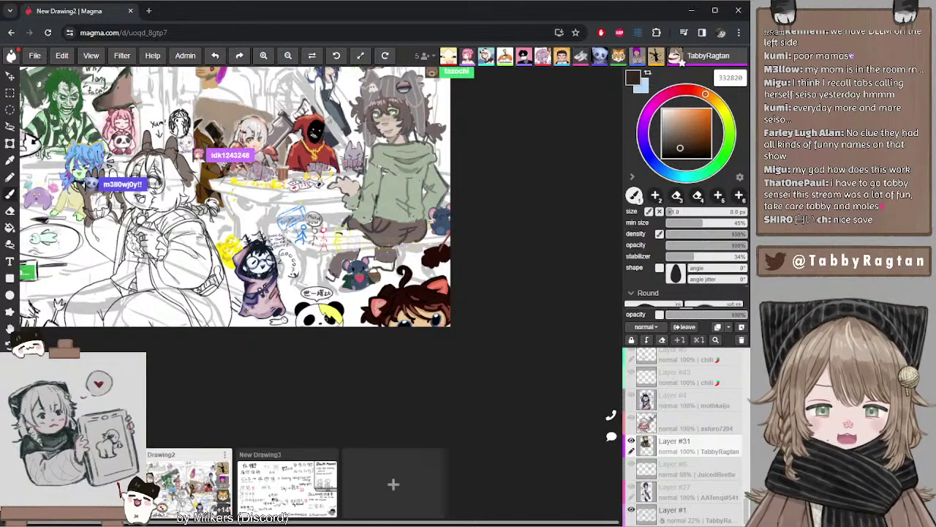
{"action": "scroll", "coordinate": [324, 326], "scroll_direction": "up", "scroll_amount": 6}
{"action": "scroll", "coordinate": [324, 326], "scroll_direction": "down", "scroll_amount": 3}
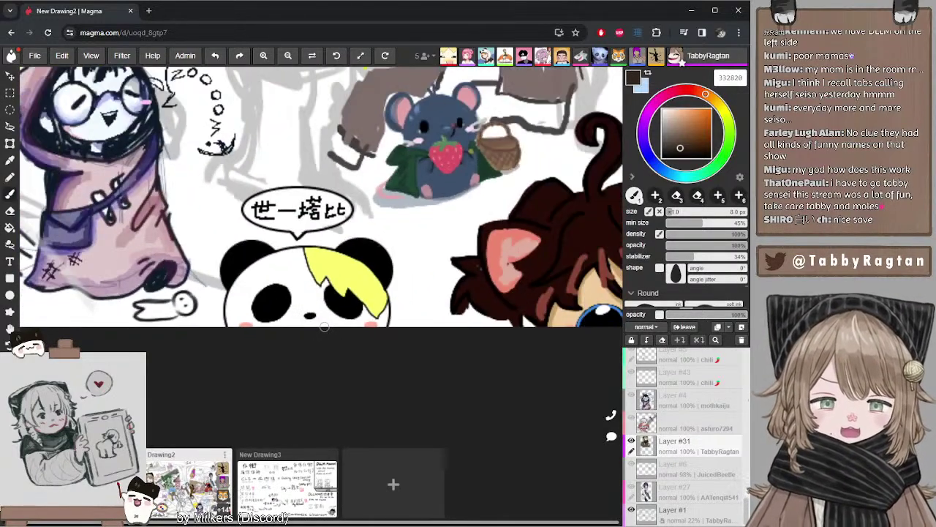
{"action": "scroll", "coordinate": [324, 327], "scroll_direction": "up", "scroll_amount": 2}
{"action": "scroll", "coordinate": [324, 327], "scroll_direction": "down", "scroll_amount": 3}
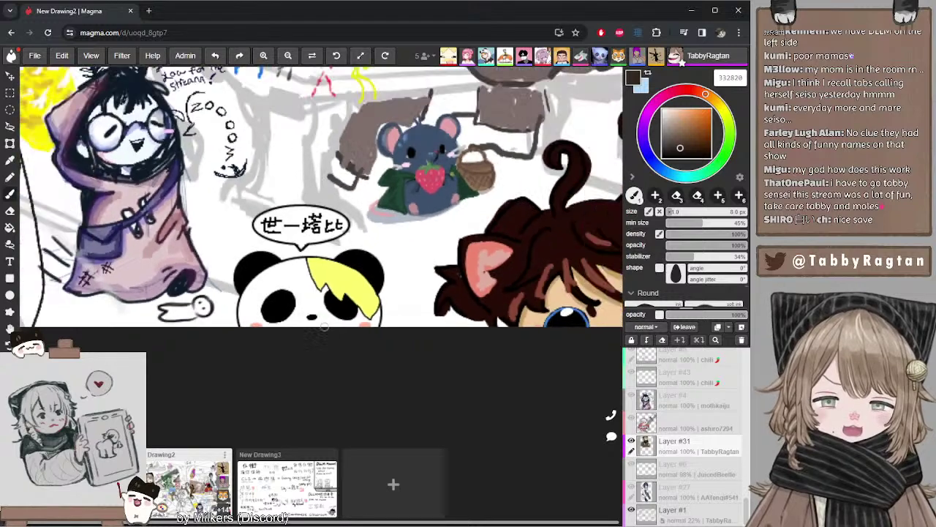
{"action": "left_click_drag", "start_coordinate": [192, 198], "coordinate": [132, 203]}
{"action": "left_click_drag", "start_coordinate": [310, 166], "coordinate": [258, 216]}
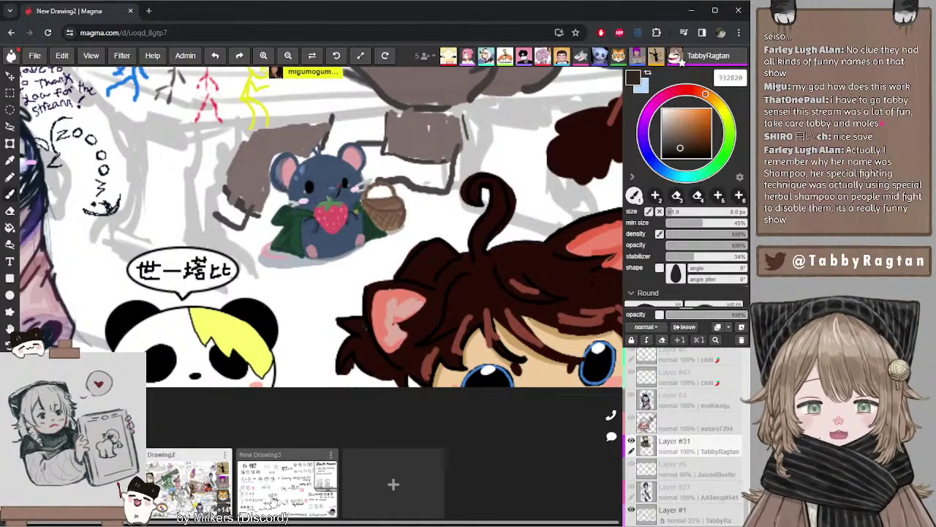
- Switch to the New Drawing3 canvas and write "一百分 =" below "Best of the world", followed by a double-underlined 100 in red ef3f1c
{"action": "left_click", "coordinate": [271, 502]}
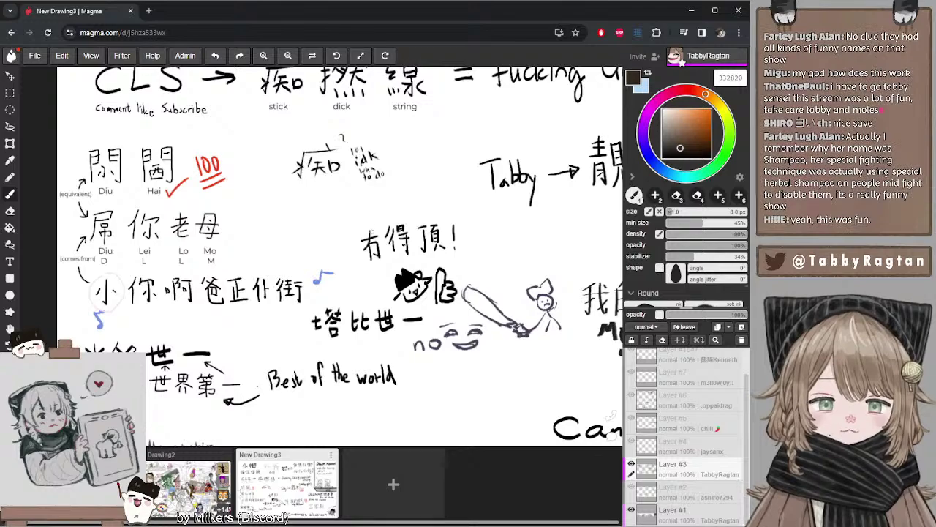
{"action": "left_click_drag", "start_coordinate": [38, 220], "coordinate": [237, 126]}
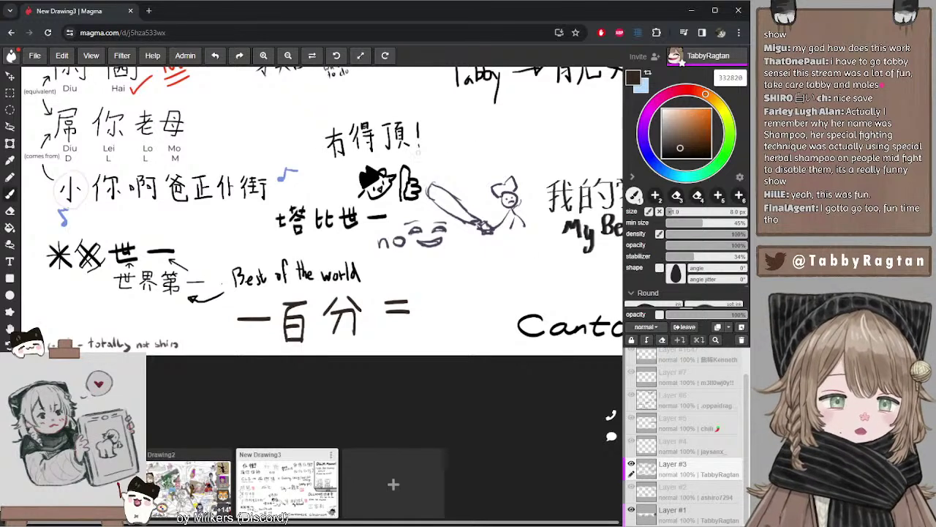
{"action": "left_click", "coordinate": [173, 69]}
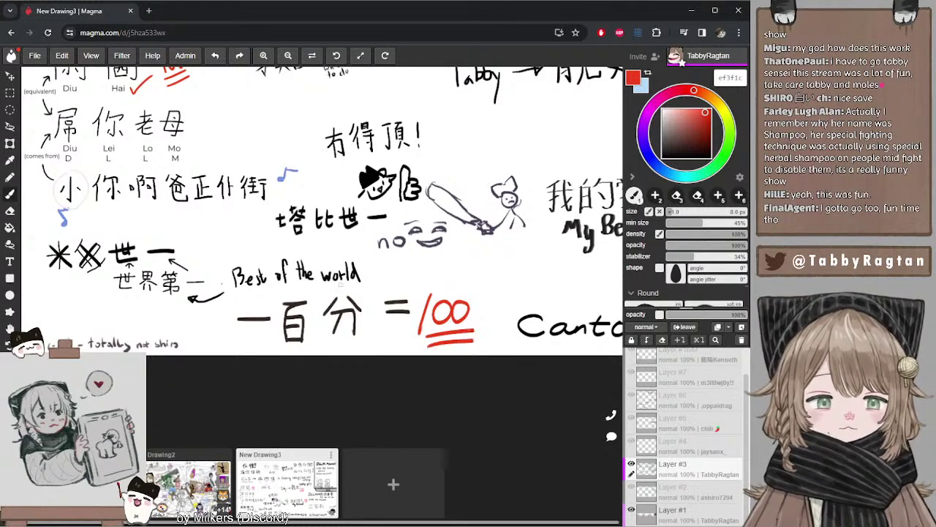
- Review the handwritten Cantonese phrases and doodles between the "一百分" note and the "pretty girl" translation
{"action": "key", "text": "space"}
{"action": "mouse_move", "coordinate": [336, 256]}
{"action": "left_mouse_down"}
{"action": "mouse_move", "coordinate": [282, 324]}
{"action": "mouse_move", "coordinate": [283, 300]}
{"action": "left_mouse_up"}
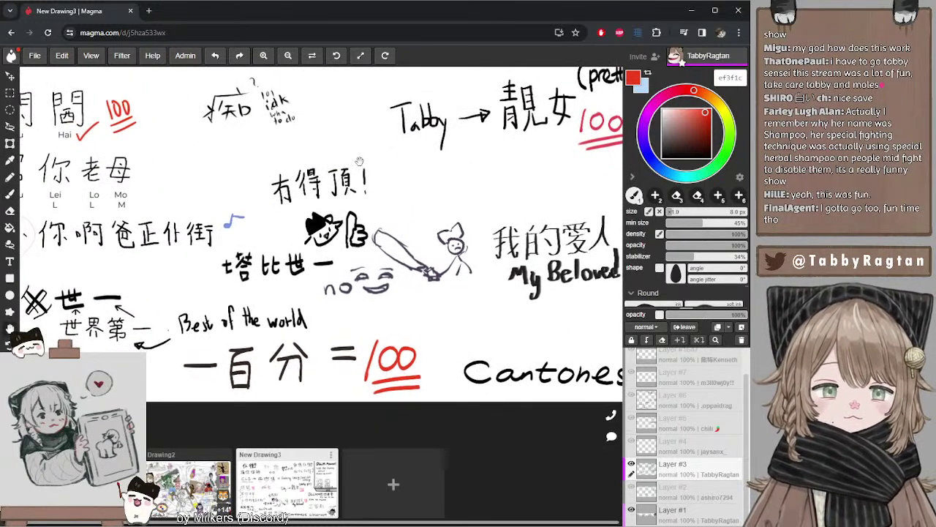
{"action": "mouse_move", "coordinate": [360, 161]}
{"action": "left_mouse_down"}
{"action": "mouse_move", "coordinate": [356, 240]}
{"action": "mouse_move", "coordinate": [369, 165]}
{"action": "left_mouse_up"}
{"action": "left_click_drag", "start_coordinate": [446, 163], "coordinate": [362, 215]}
{"action": "mouse_move", "coordinate": [418, 168]}
{"action": "left_mouse_down"}
{"action": "mouse_move", "coordinate": [338, 246]}
{"action": "mouse_move", "coordinate": [399, 213]}
{"action": "left_mouse_up"}
{"action": "left_click_drag", "start_coordinate": [349, 186], "coordinate": [406, 222]}
{"action": "left_click_drag", "start_coordinate": [384, 187], "coordinate": [425, 241]}
{"action": "mouse_move", "coordinate": [365, 201]}
{"action": "left_mouse_down"}
{"action": "mouse_move", "coordinate": [440, 256]}
{"action": "mouse_move", "coordinate": [410, 244]}
{"action": "left_mouse_up"}
{"action": "left_click_drag", "start_coordinate": [450, 260], "coordinate": [397, 176]}
{"action": "left_click_drag", "start_coordinate": [451, 242], "coordinate": [370, 163]}
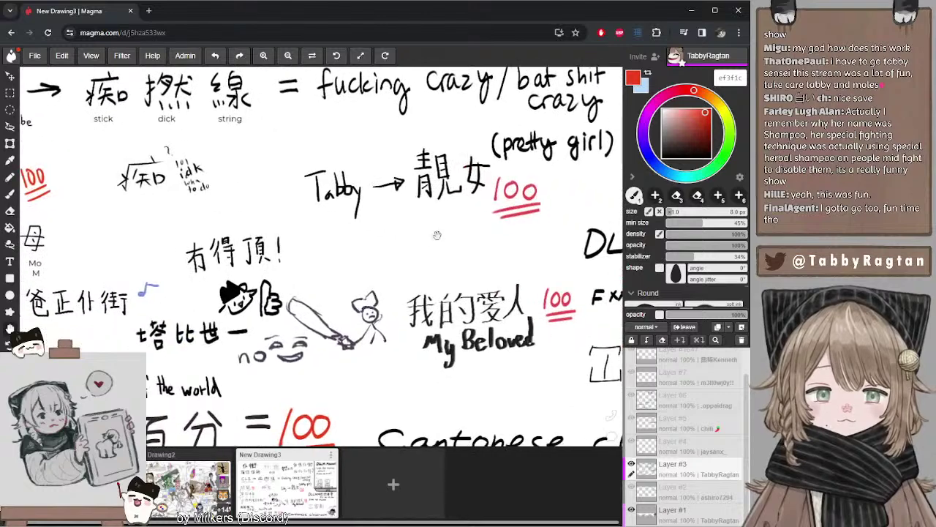
{"action": "left_click_drag", "start_coordinate": [433, 285], "coordinate": [417, 207]}
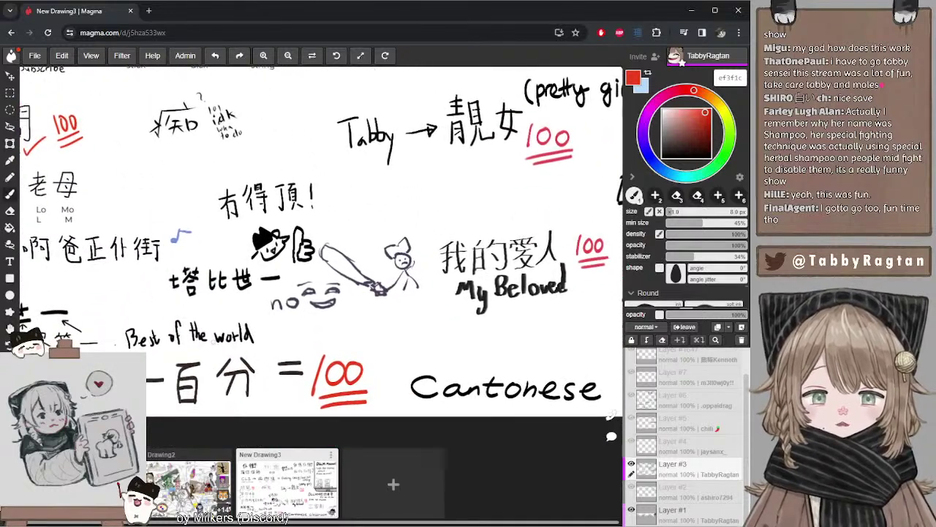
- Return to the New Drawing2 tavern canvas and examine the stick figures, the hooded character, the mice and the panda
{"action": "left_click", "coordinate": [189, 487]}
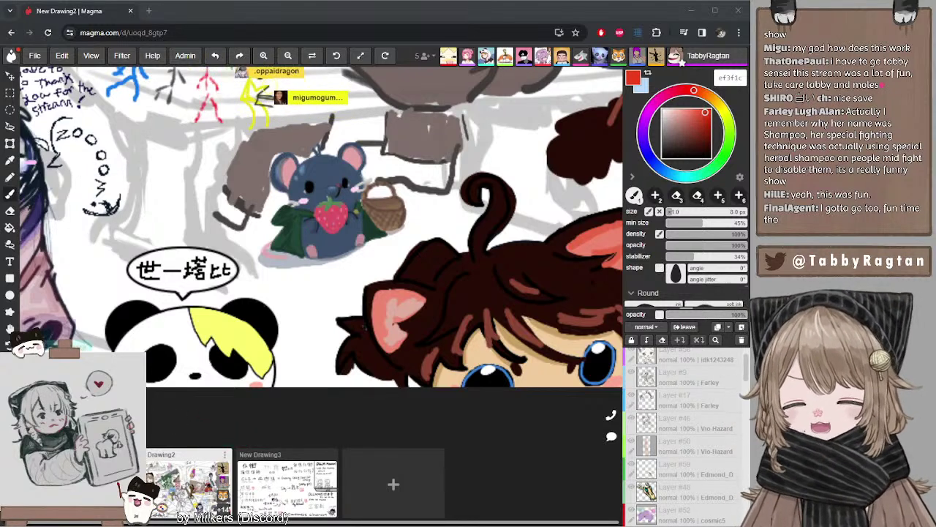
{"action": "scroll", "coordinate": [315, 231], "scroll_direction": "down", "scroll_amount": 5}
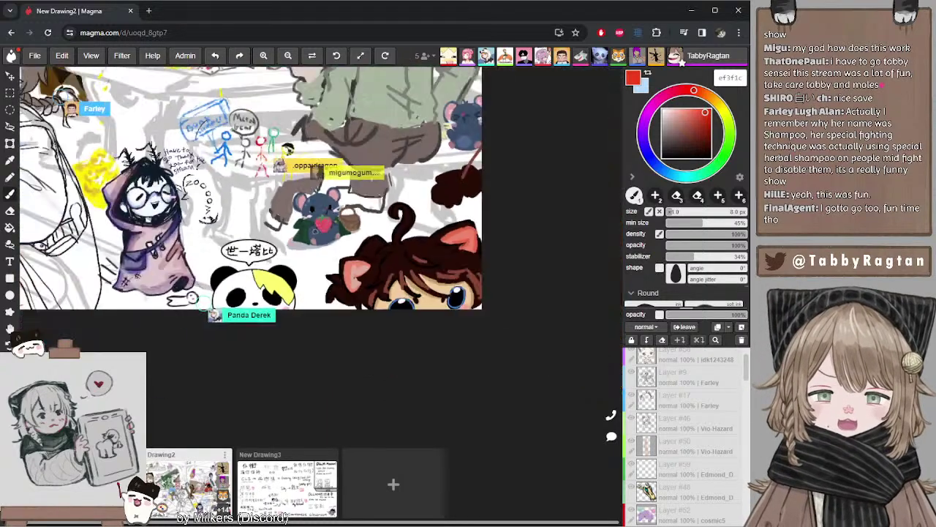
{"action": "scroll", "coordinate": [314, 231], "scroll_direction": "up", "scroll_amount": 6}
{"action": "left_click_drag", "start_coordinate": [315, 231], "coordinate": [369, 441]}
{"action": "left_click_drag", "start_coordinate": [188, 119], "coordinate": [254, 136]}
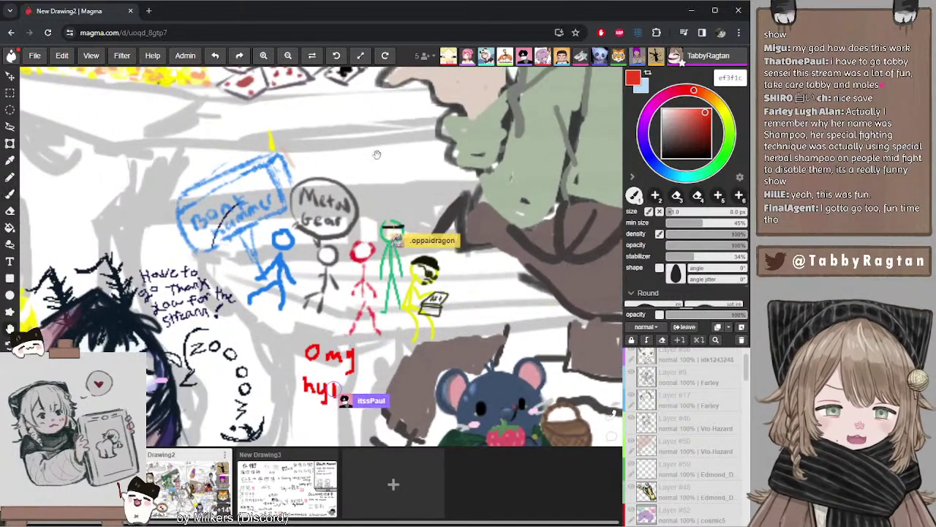
{"action": "left_click_drag", "start_coordinate": [377, 154], "coordinate": [321, 114]}
{"action": "left_click_drag", "start_coordinate": [461, 234], "coordinate": [319, 210]}
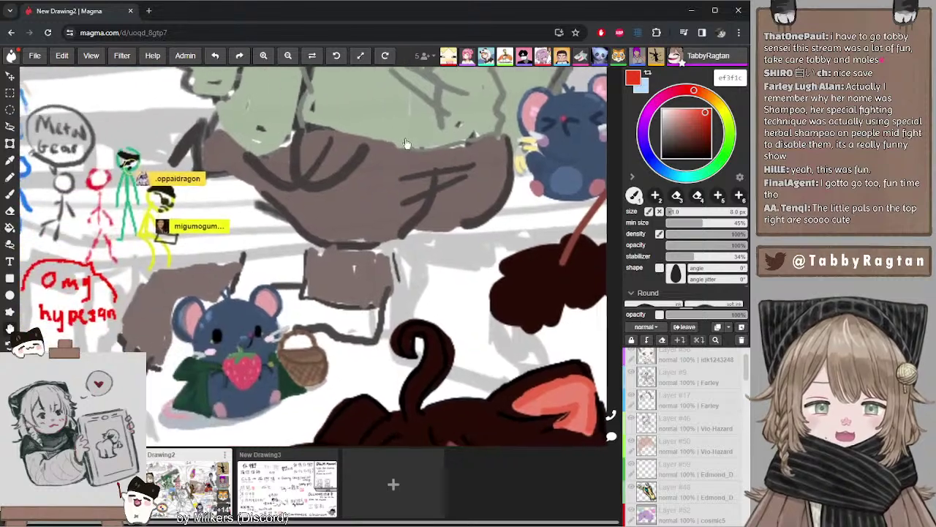
{"action": "left_click_drag", "start_coordinate": [406, 143], "coordinate": [754, 162]}
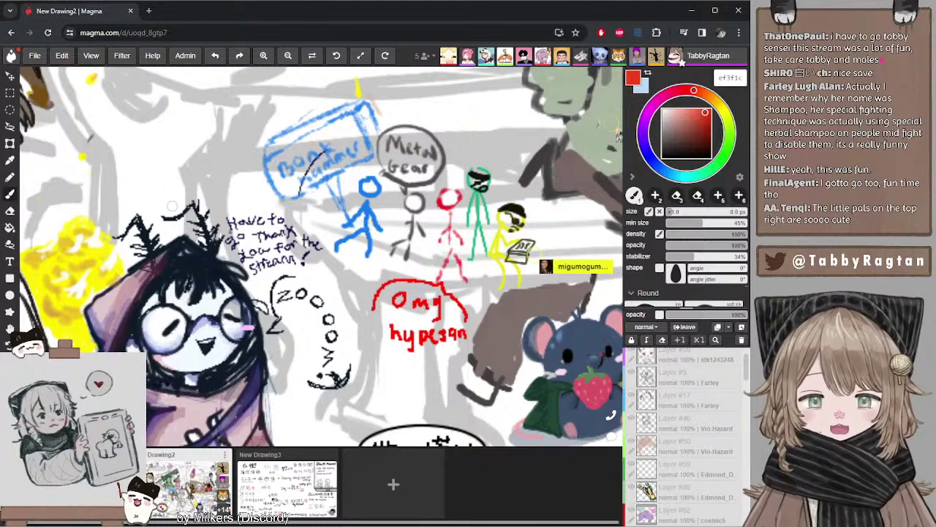
{"action": "left_click_drag", "start_coordinate": [148, 311], "coordinate": [190, 192]}
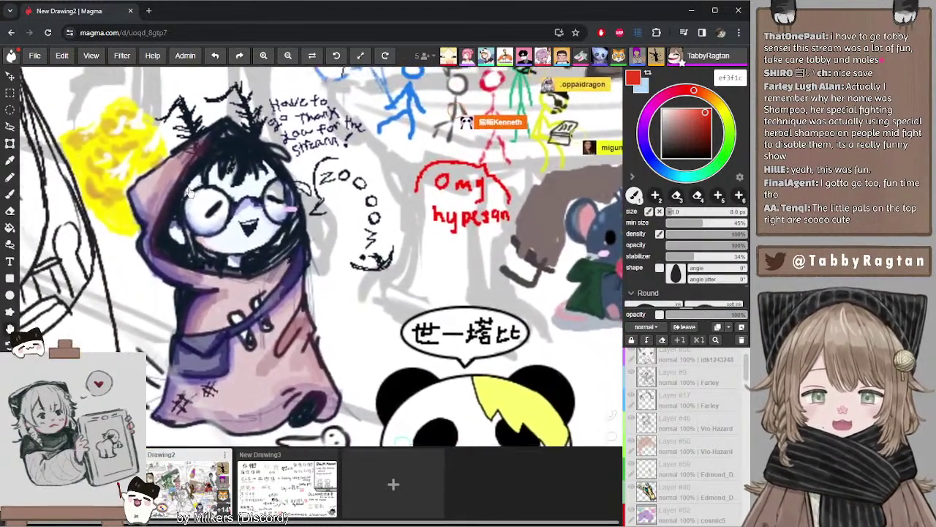
{"action": "scroll", "coordinate": [194, 140], "scroll_direction": "down", "scroll_amount": 8}
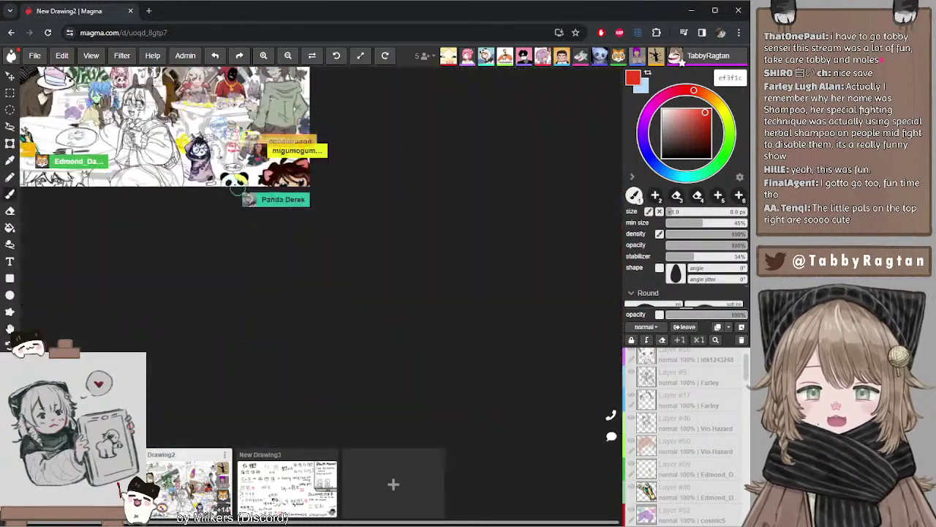
- Look over the whole shared drawing and the characters around its dining tables
{"action": "mouse_move", "coordinate": [82, 80]}
{"action": "left_mouse_down"}
{"action": "mouse_move", "coordinate": [218, 207]}
{"action": "mouse_move", "coordinate": [249, 215]}
{"action": "left_mouse_up"}
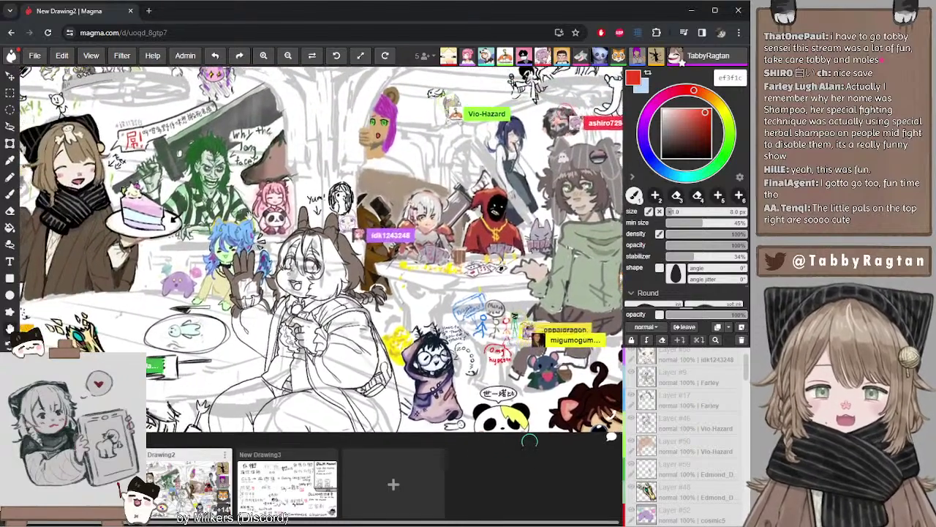
{"action": "scroll", "coordinate": [322, 242], "scroll_direction": "down", "scroll_amount": 6}
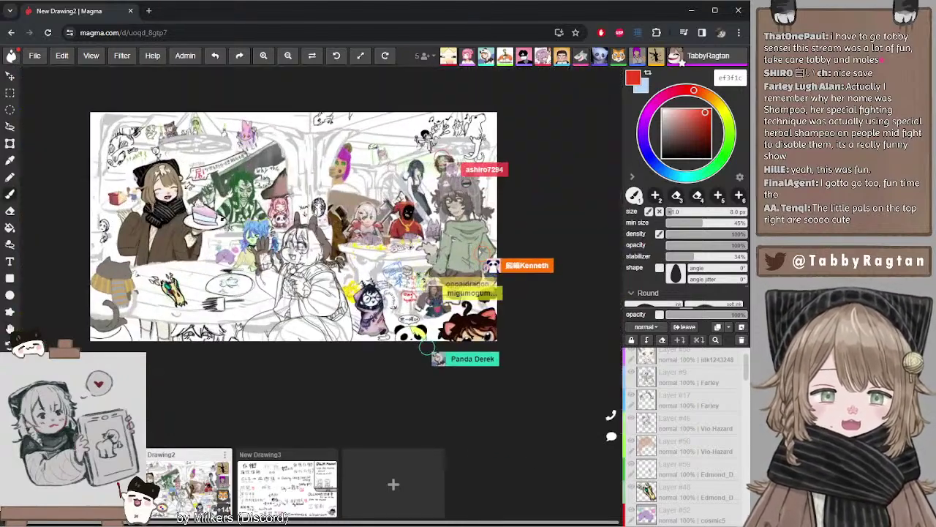
{"action": "scroll", "coordinate": [322, 242], "scroll_direction": "up", "scroll_amount": 6}
{"action": "scroll", "coordinate": [288, 224], "scroll_direction": "up", "scroll_amount": 3}
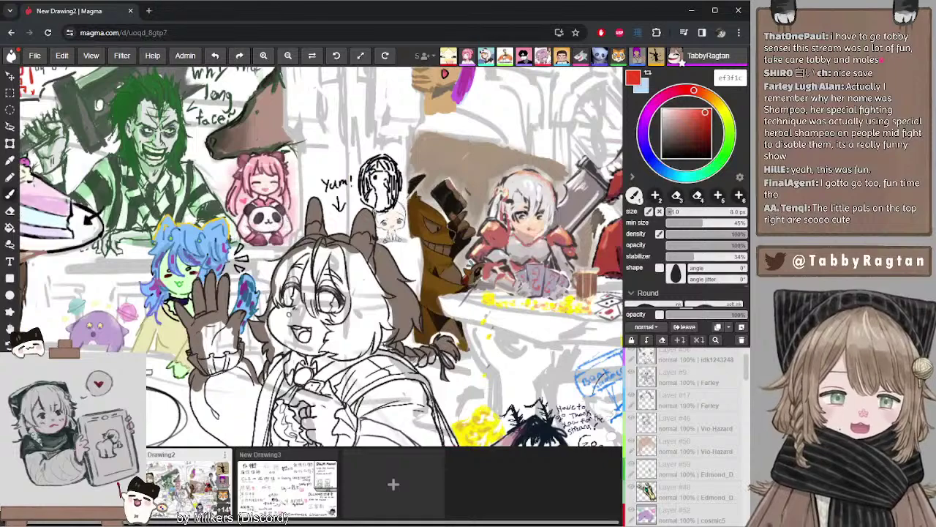
{"action": "scroll", "coordinate": [288, 224], "scroll_direction": "down", "scroll_amount": 2}
{"action": "scroll", "coordinate": [321, 256], "scroll_direction": "down", "scroll_amount": 2}
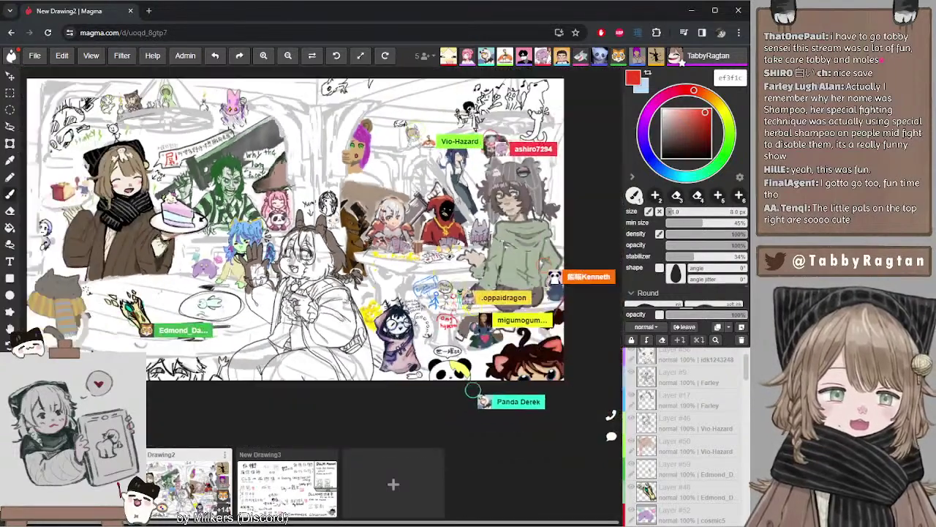
{"action": "mouse_move", "coordinate": [149, 206]}
{"action": "left_mouse_down"}
{"action": "mouse_move", "coordinate": [166, 207]}
{"action": "mouse_move", "coordinate": [157, 210]}
{"action": "mouse_move", "coordinate": [164, 180]}
{"action": "left_mouse_up"}
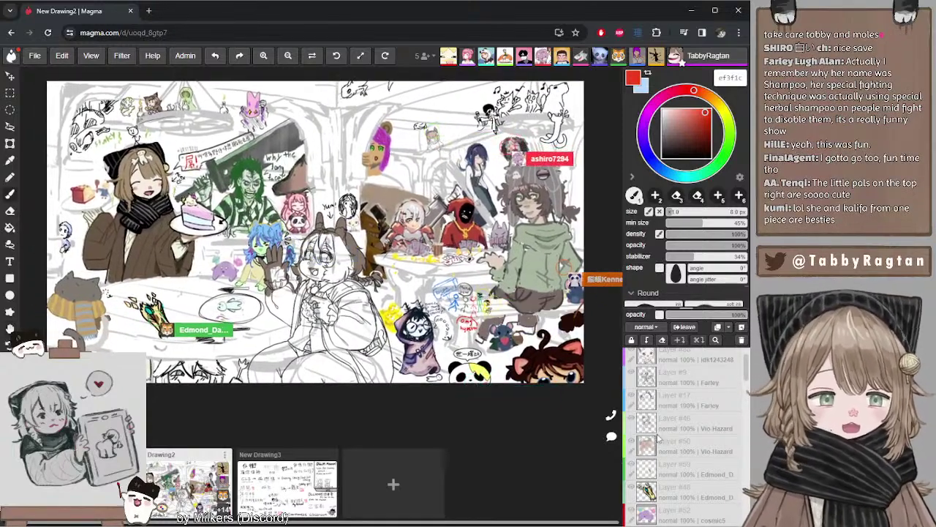
- Add a layer directly above Layer #31, clip it to that layer, and set it to screen blending at 33% opacity
{"action": "left_click", "coordinate": [10, 77]}
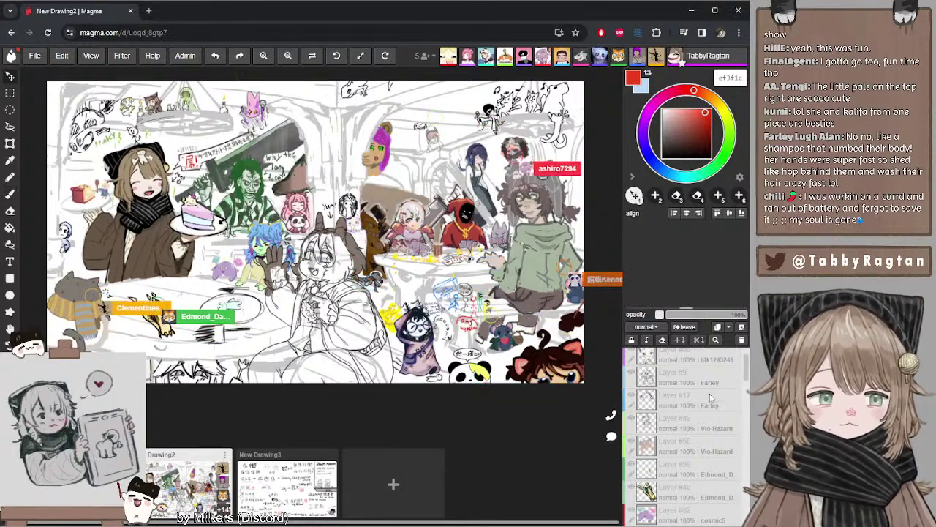
{"action": "scroll", "coordinate": [710, 398], "scroll_direction": "up", "scroll_amount": 1}
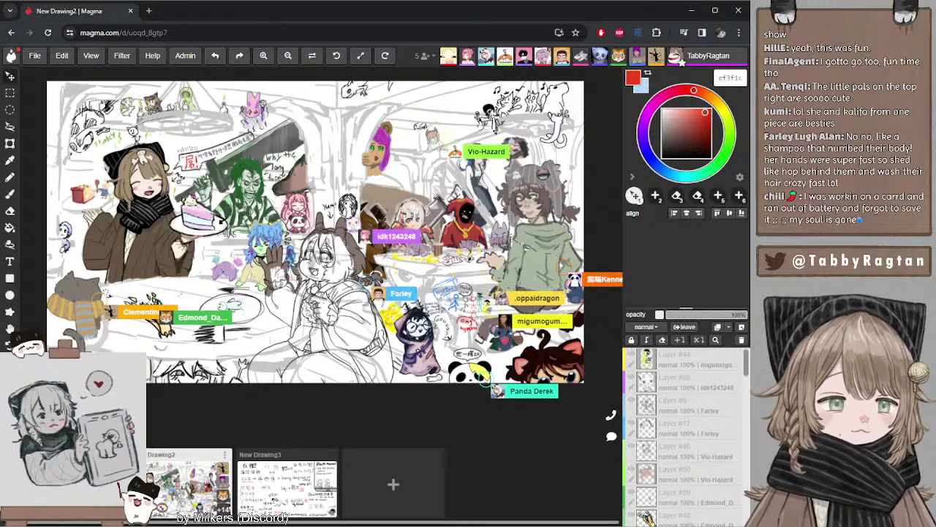
{"action": "scroll", "coordinate": [670, 407], "scroll_direction": "down", "scroll_amount": 1}
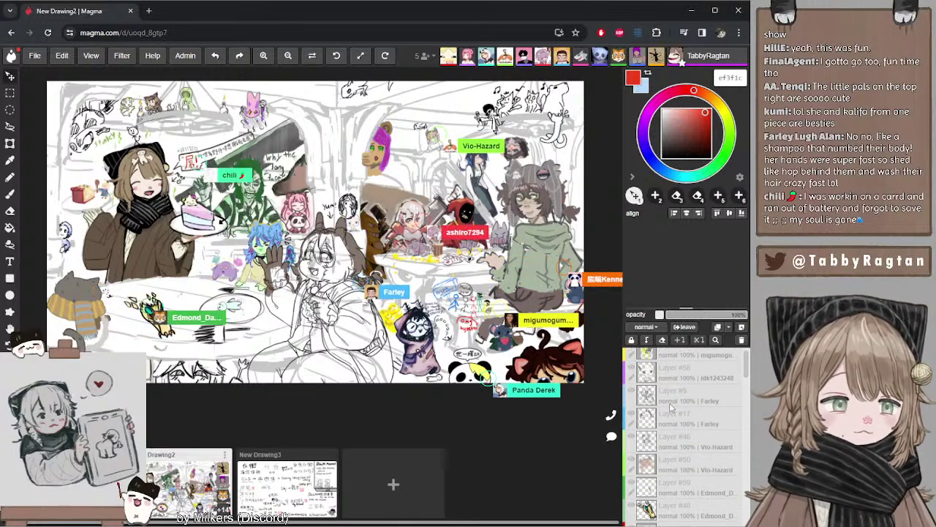
{"action": "scroll", "coordinate": [669, 402], "scroll_direction": "down", "scroll_amount": 10}
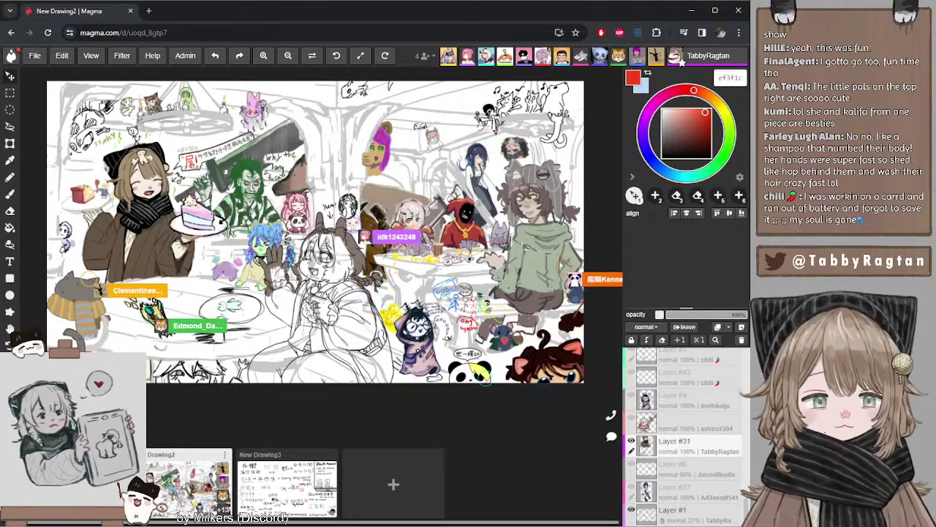
{"action": "left_click", "coordinate": [648, 340]}
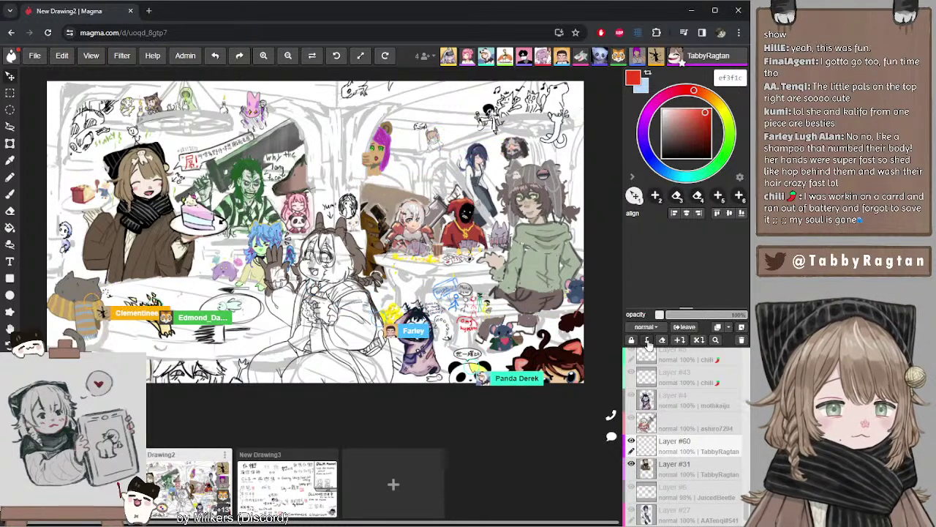
{"action": "left_click", "coordinate": [644, 327]}
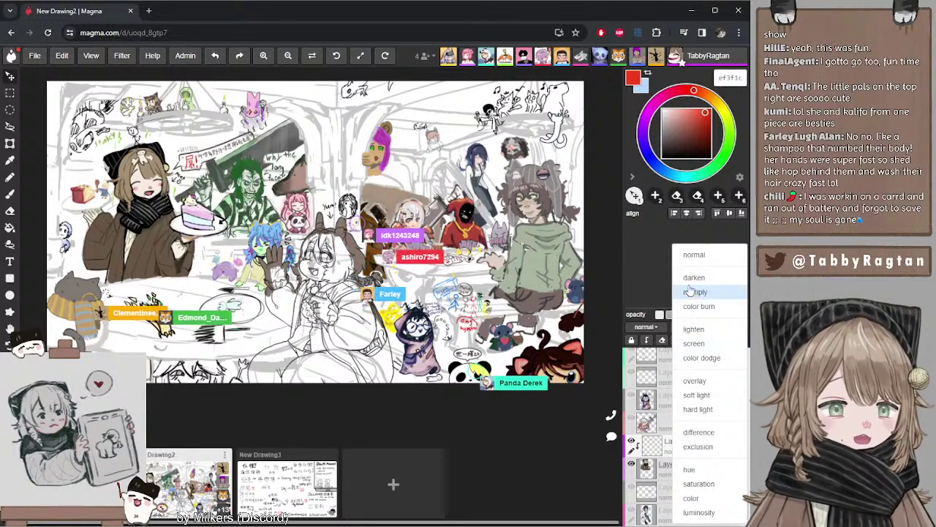
{"action": "left_click", "coordinate": [695, 343]}
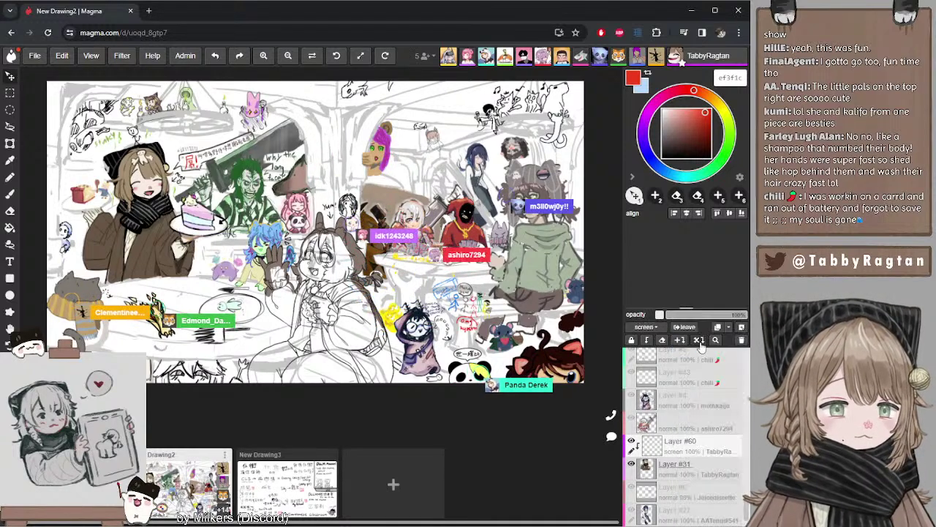
{"action": "left_click", "coordinate": [687, 314]}
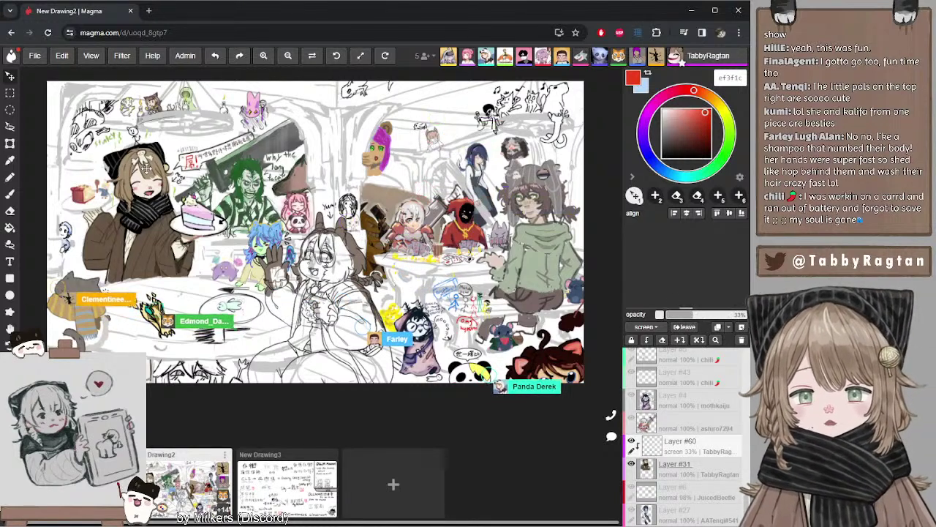
- Set the brush to pale yellow f7f5c8 at 10 px for painting on the clipped screen layer
{"action": "key", "text": "b"}
{"action": "left_click", "coordinate": [146, 167], "text": "alt"}
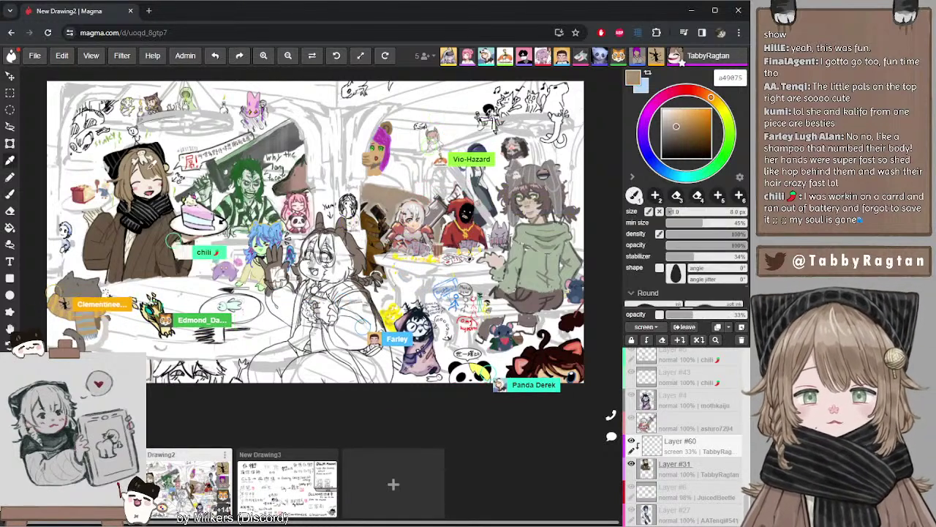
{"action": "left_click", "coordinate": [673, 112]}
{"action": "left_click", "coordinate": [723, 109]}
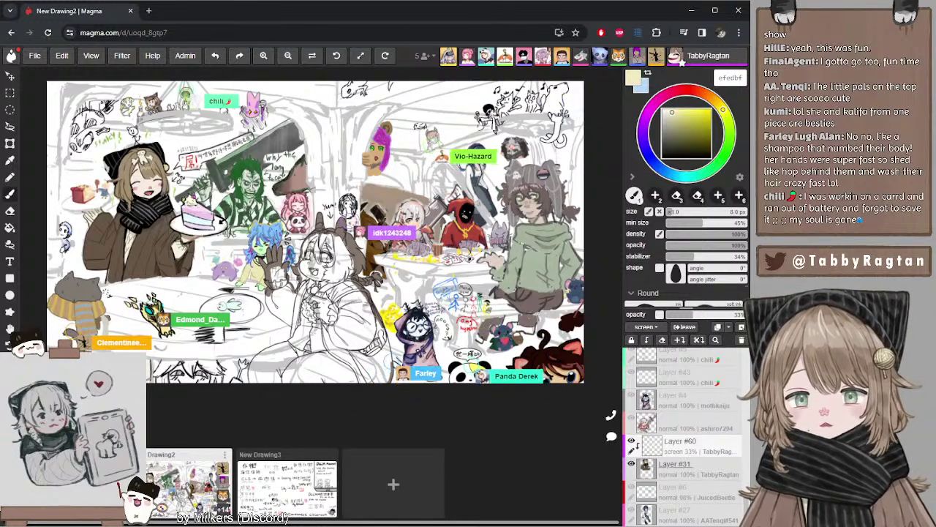
{"action": "left_click", "coordinate": [670, 112]}
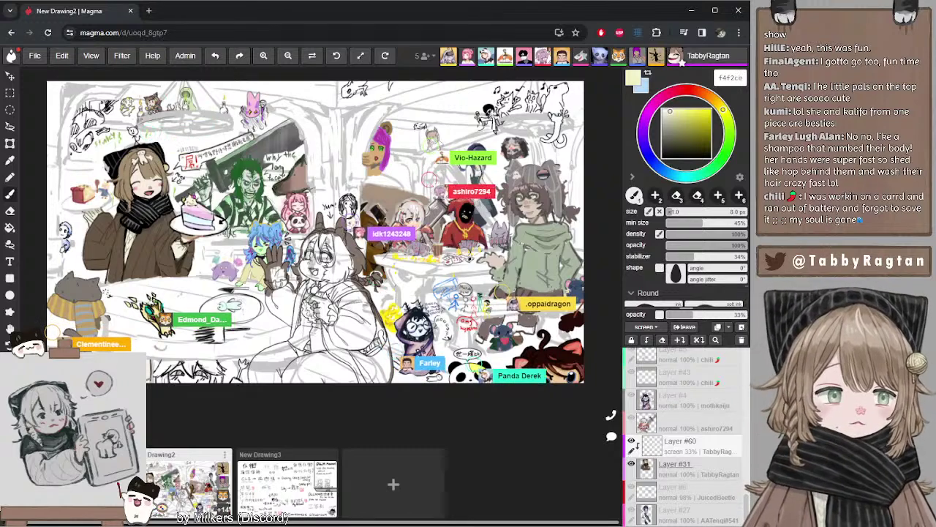
{"action": "left_click", "coordinate": [672, 111]}
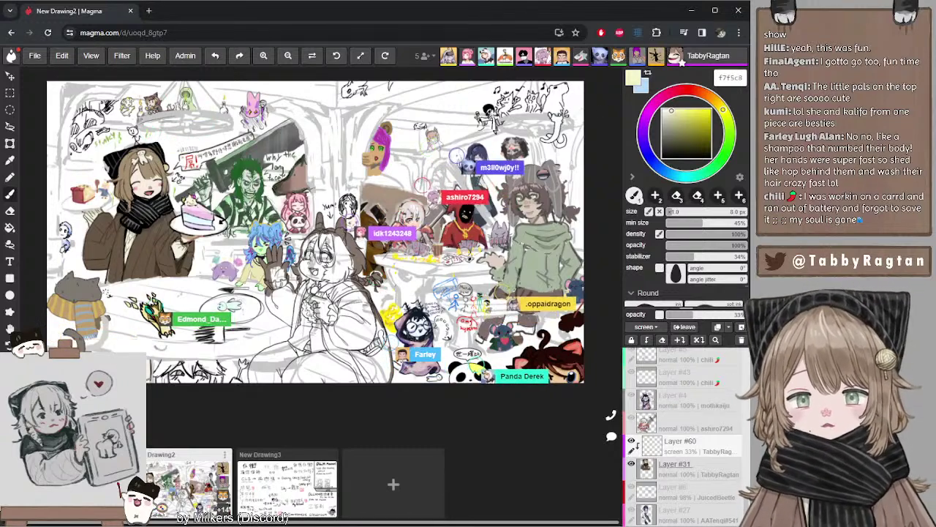
{"action": "key", "text": "]"}
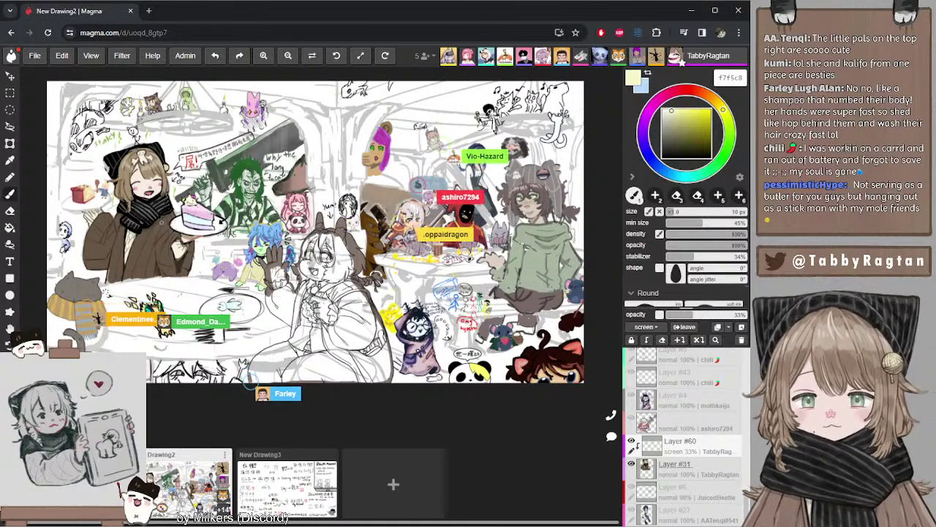
- Change the brush colour to grey-brown 8e7e6c and enlarge the eraser to 20 px
{"action": "left_click", "coordinate": [674, 130]}
{"action": "left_click", "coordinate": [709, 96]}
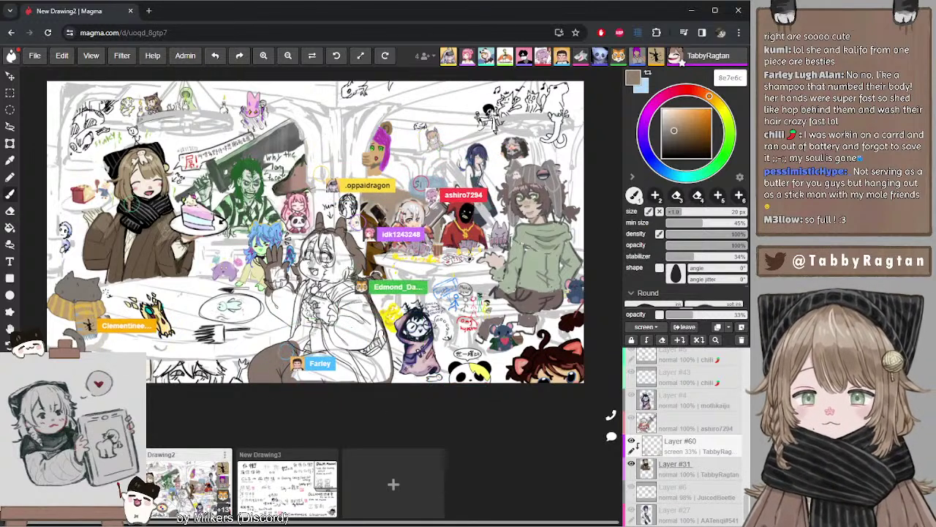
{"action": "key", "text": "e"}
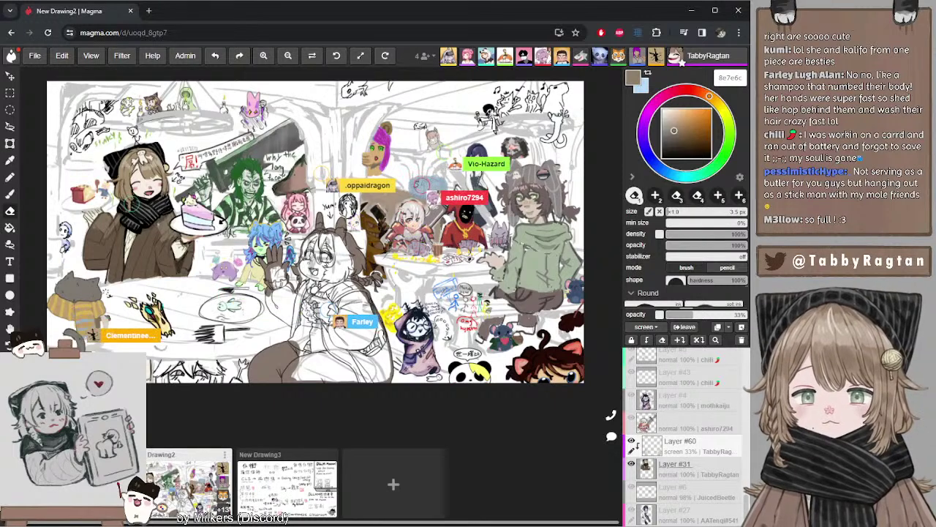
{"action": "key", "text": "]"}
{"action": "key", "text": "]"}
{"action": "key", "text": "]"}
{"action": "key", "text": "]"}
{"action": "key", "text": "]"}
{"action": "key", "text": "]"}
{"action": "key", "text": "]"}
{"action": "key", "text": "]"}
{"action": "key", "text": "]"}
{"action": "key", "text": "]"}
{"action": "key", "text": "]"}
{"action": "key", "text": "]"}
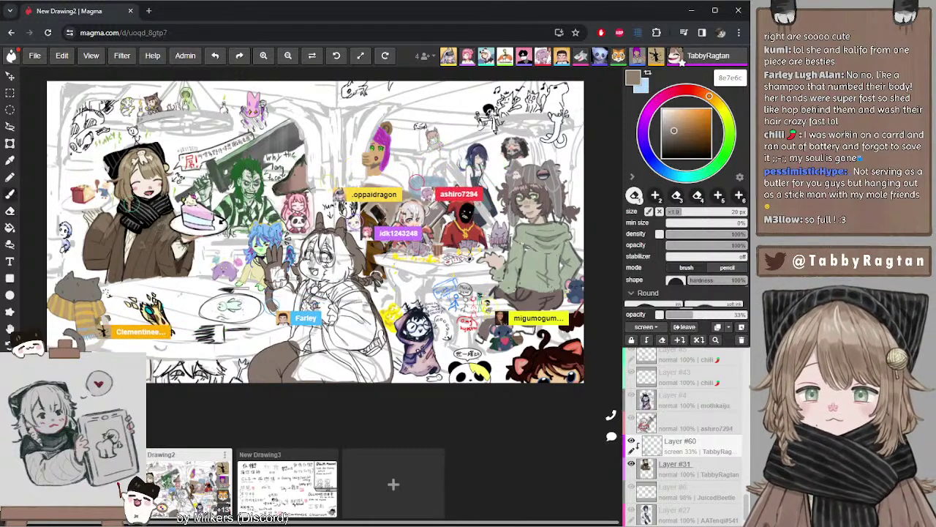
- Refine the lighting on the cake-holding girl in the clipped screen layer, alternating the 20 px brush and eraser
{"action": "key", "text": "b"}
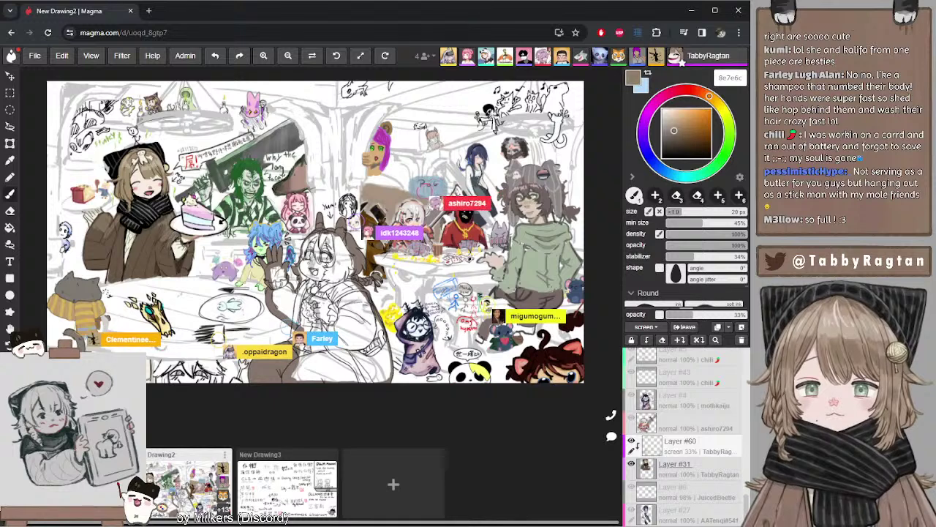
{"action": "key", "text": "e"}
{"action": "key", "text": "b"}
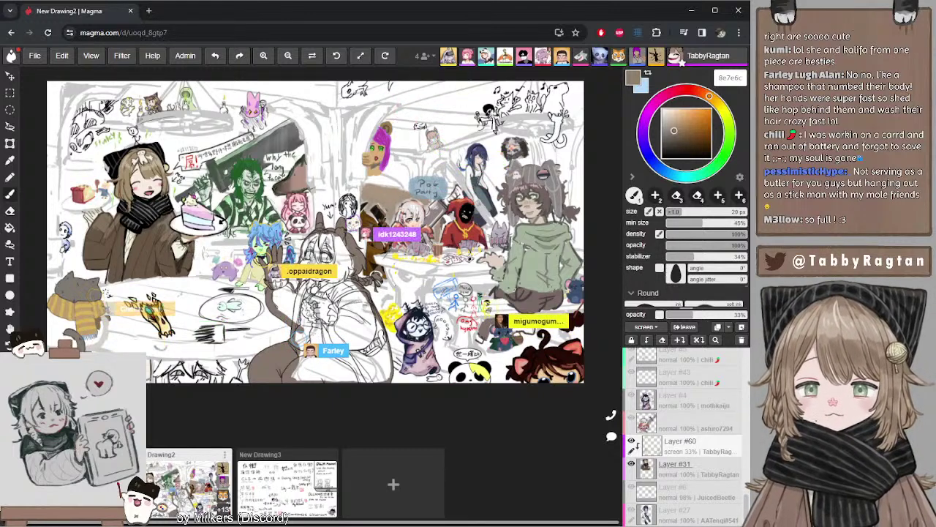
{"action": "key", "text": "e"}
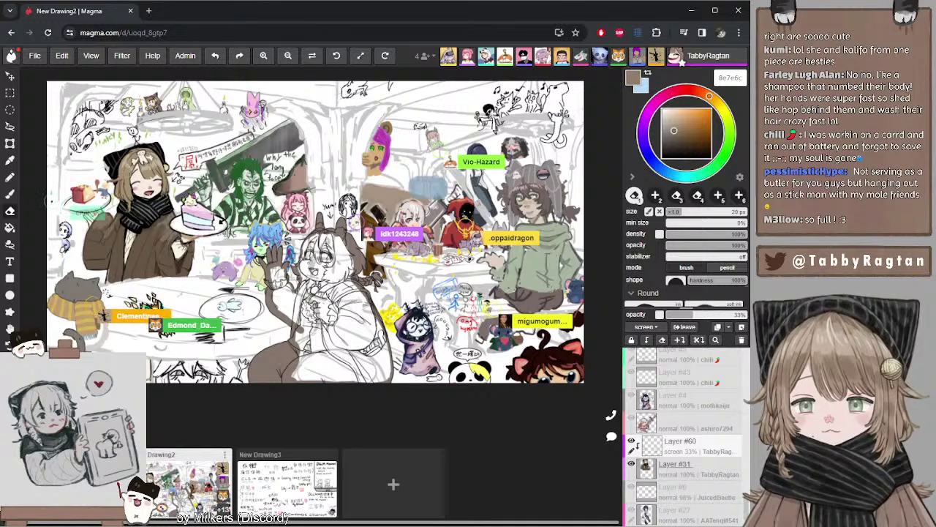
- Add another layer directly above Layer #31, clip it to that layer, and lower its opacity to 34%
{"action": "left_click", "coordinate": [673, 469]}
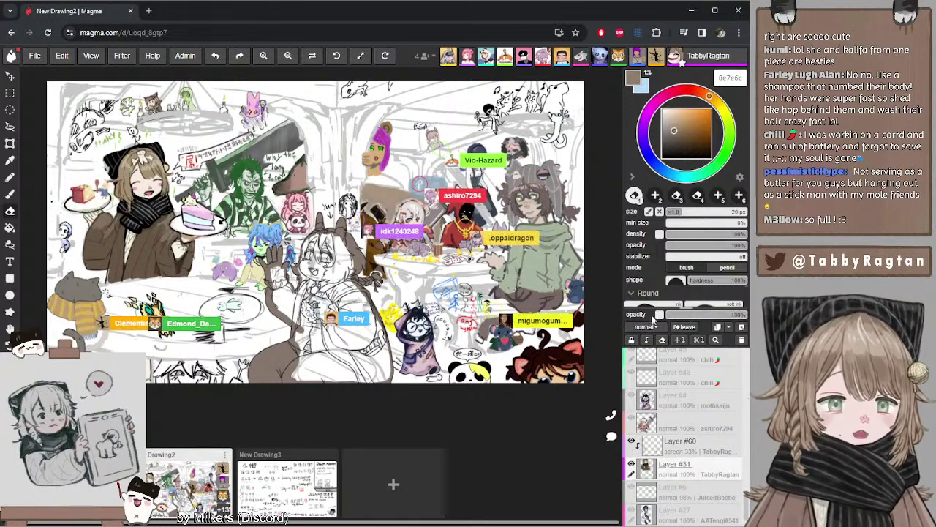
{"action": "left_click", "coordinate": [740, 327]}
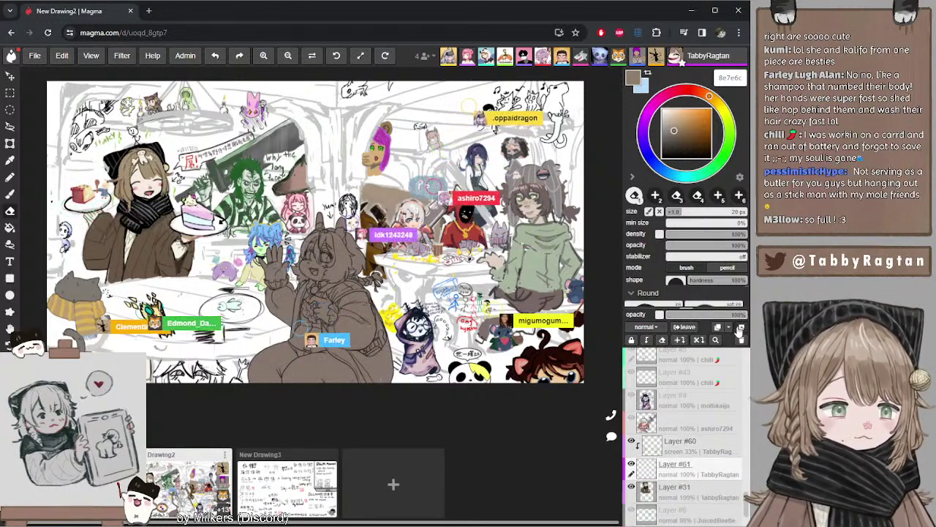
{"action": "left_click", "coordinate": [646, 341]}
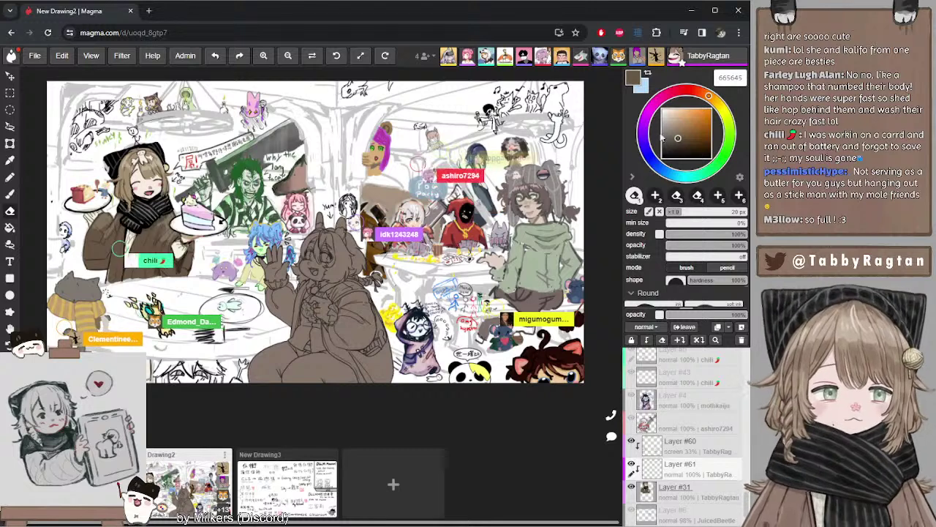
{"action": "left_click", "coordinate": [693, 315]}
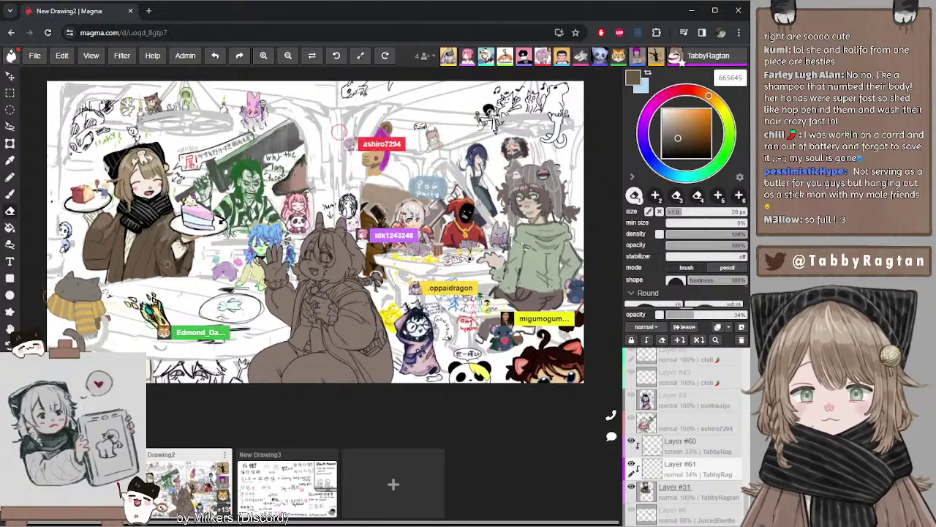
- Set the new clipped layer to multiply blending and choose grey-brown 9e8a75 as the brush colour
{"action": "mouse_move", "coordinate": [678, 138]}
{"action": "left_mouse_down"}
{"action": "mouse_move", "coordinate": [689, 133]}
{"action": "mouse_move", "coordinate": [677, 137]}
{"action": "left_mouse_up"}
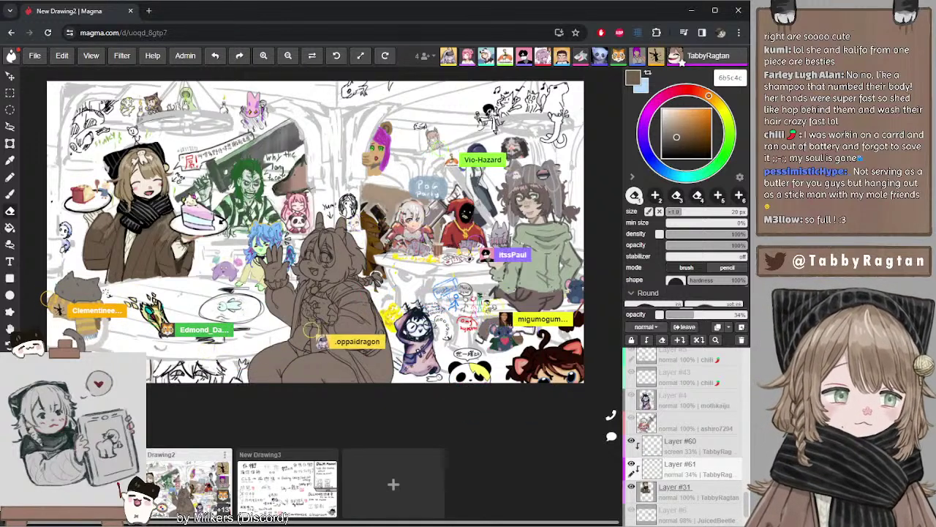
{"action": "left_click", "coordinate": [646, 326]}
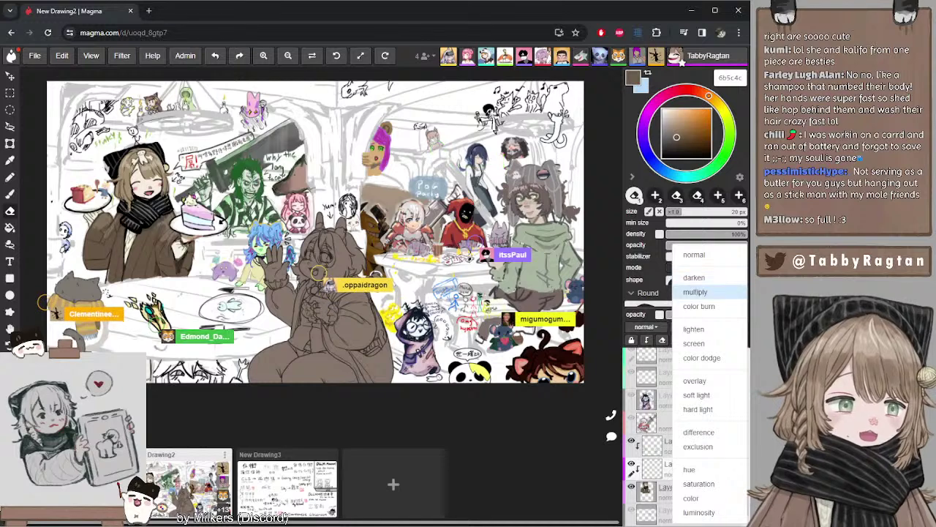
{"action": "left_click", "coordinate": [695, 282]}
{"action": "left_click", "coordinate": [675, 127]}
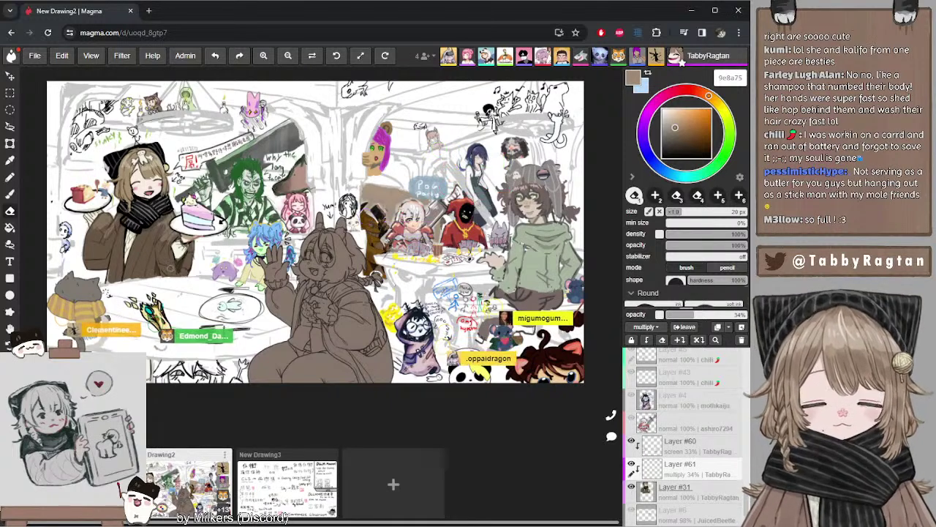
{"action": "key", "text": "b"}
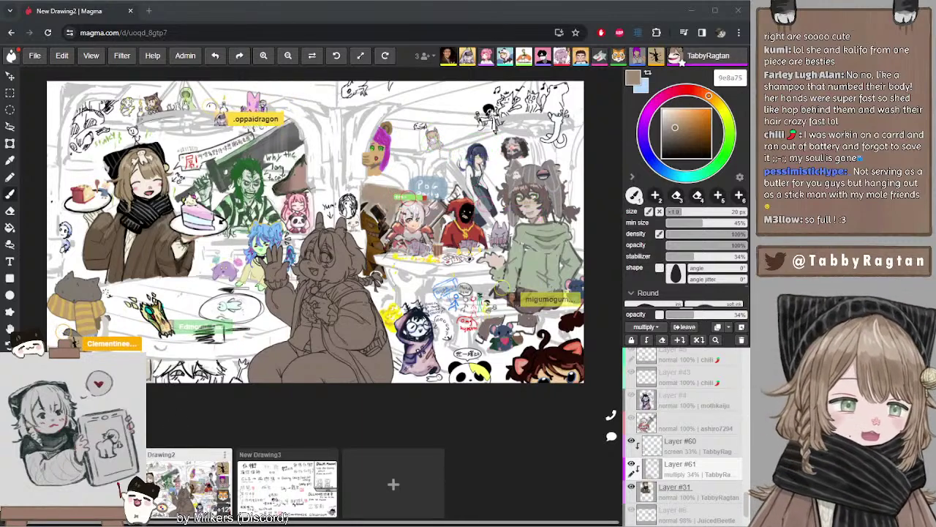
- Examine the characters and doodles in the upper-right part of the drawing up close
{"action": "scroll", "coordinate": [549, 160], "scroll_direction": "up", "scroll_amount": 5}
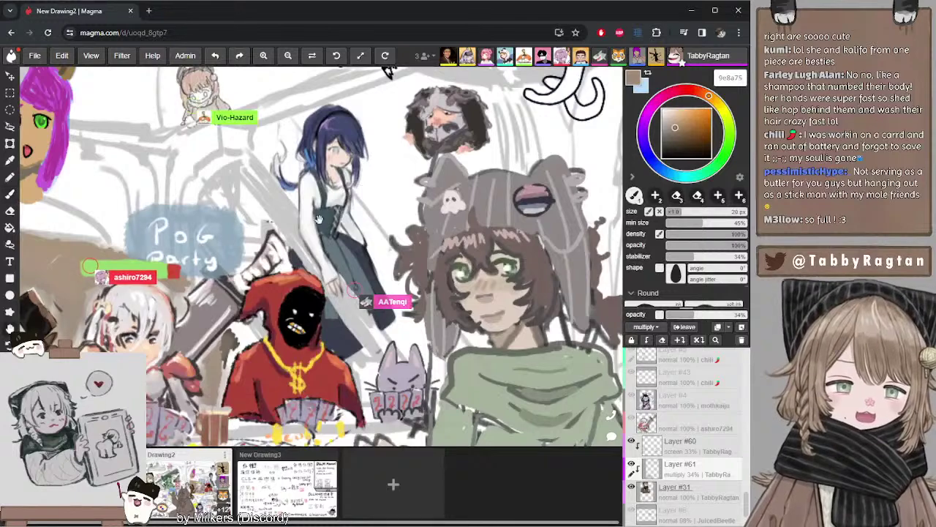
{"action": "left_click_drag", "start_coordinate": [375, 160], "coordinate": [319, 259]}
{"action": "mouse_move", "coordinate": [387, 136]}
{"action": "left_mouse_down"}
{"action": "mouse_move", "coordinate": [287, 182]}
{"action": "mouse_move", "coordinate": [330, 198]}
{"action": "mouse_move", "coordinate": [311, 193]}
{"action": "mouse_move", "coordinate": [313, 211]}
{"action": "mouse_move", "coordinate": [301, 187]}
{"action": "mouse_move", "coordinate": [326, 174]}
{"action": "mouse_move", "coordinate": [278, 212]}
{"action": "mouse_move", "coordinate": [345, 172]}
{"action": "left_mouse_up"}
{"action": "key", "text": "space"}
{"action": "key", "text": "space"}
{"action": "left_click_drag", "start_coordinate": [235, 222], "coordinate": [251, 215]}
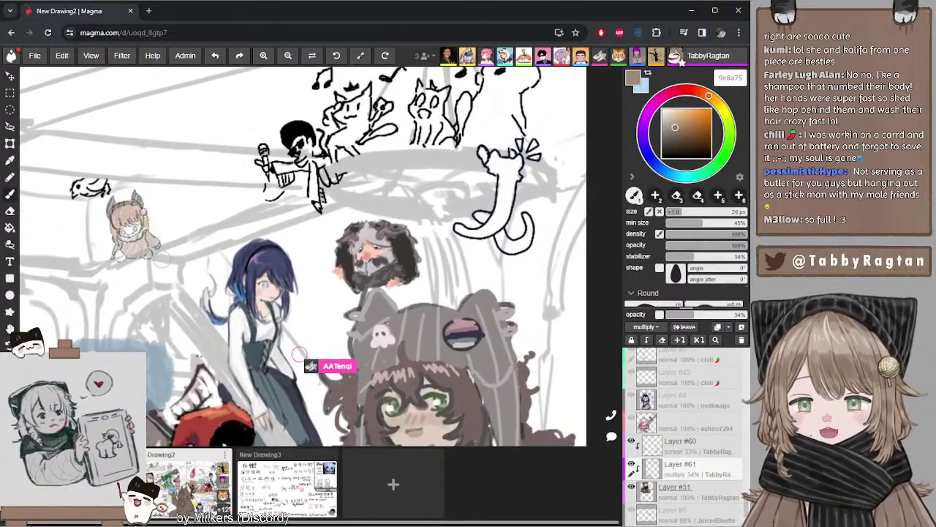
{"action": "left_click_drag", "start_coordinate": [356, 183], "coordinate": [331, 198]}
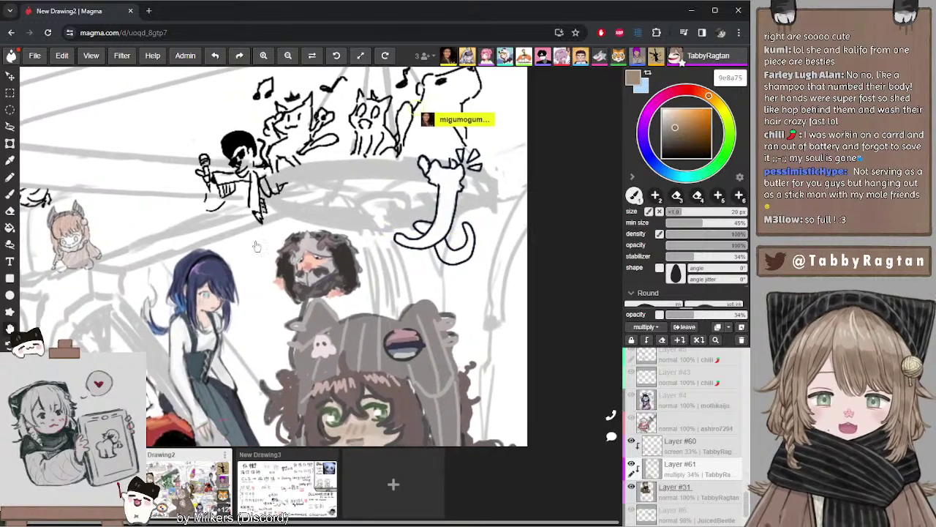
- Look over the card-table group, the central characters and the cake-holding girl across the shared drawing
{"action": "left_click_drag", "start_coordinate": [256, 245], "coordinate": [370, 185]}
{"action": "mouse_move", "coordinate": [213, 259]}
{"action": "left_mouse_down"}
{"action": "mouse_move", "coordinate": [308, 186]}
{"action": "mouse_move", "coordinate": [295, 148]}
{"action": "left_mouse_up"}
{"action": "scroll", "coordinate": [200, 217], "scroll_direction": "down", "scroll_amount": 4}
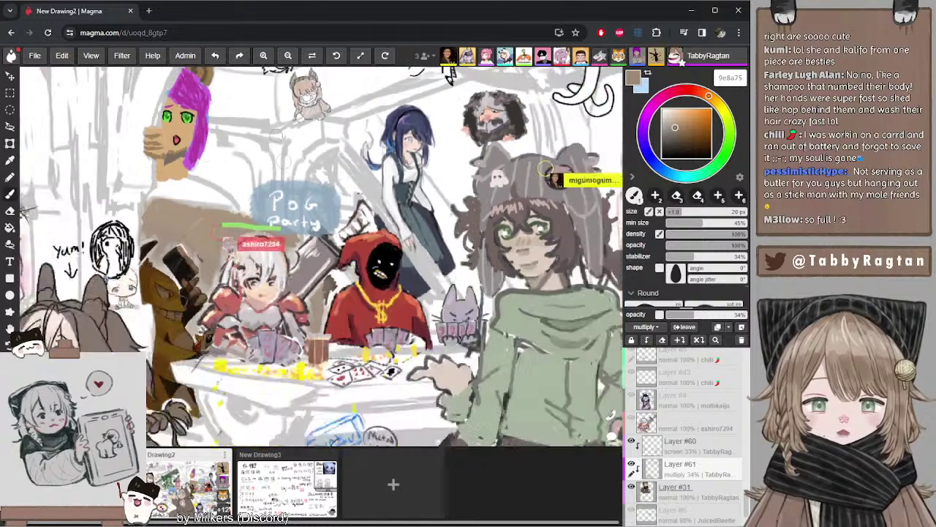
{"action": "scroll", "coordinate": [199, 217], "scroll_direction": "up", "scroll_amount": 2}
{"action": "scroll", "coordinate": [275, 134], "scroll_direction": "down", "scroll_amount": 1}
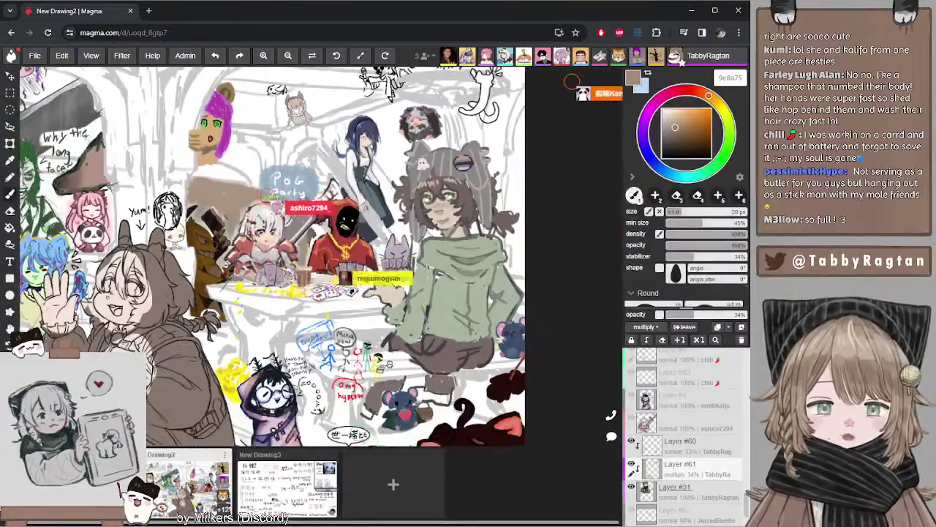
{"action": "mouse_move", "coordinate": [284, 260]}
{"action": "left_mouse_down"}
{"action": "mouse_move", "coordinate": [331, 176]}
{"action": "mouse_move", "coordinate": [457, 142]}
{"action": "left_mouse_up"}
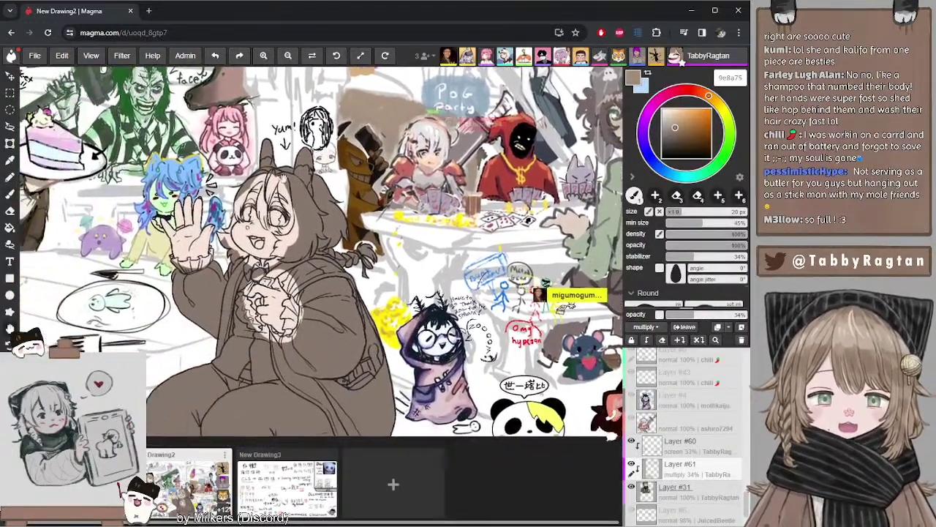
{"action": "mouse_move", "coordinate": [77, 186]}
{"action": "left_mouse_down"}
{"action": "mouse_move", "coordinate": [201, 189]}
{"action": "mouse_move", "coordinate": [319, 224]}
{"action": "mouse_move", "coordinate": [280, 307]}
{"action": "left_mouse_up"}
{"action": "scroll", "coordinate": [322, 256], "scroll_direction": "up", "scroll_amount": 1}
{"action": "scroll", "coordinate": [322, 256], "scroll_direction": "left", "scroll_amount": 2}
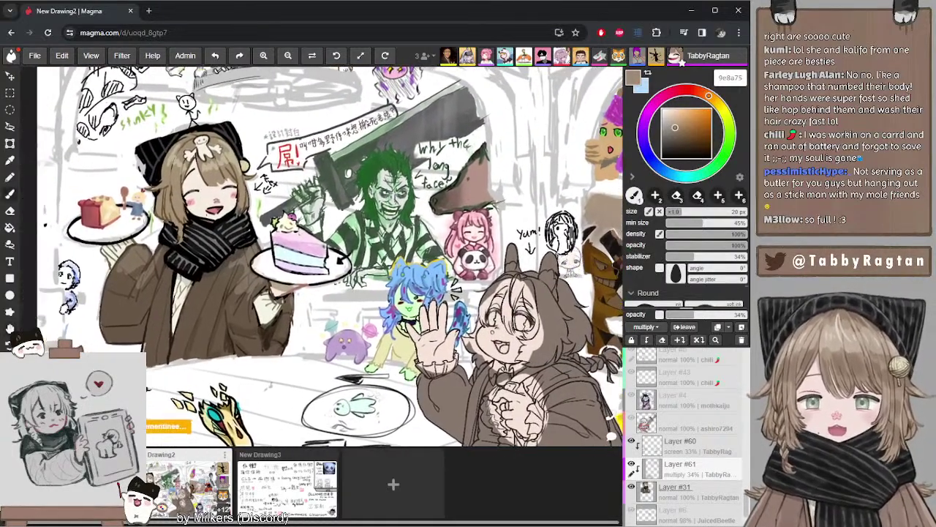
{"action": "scroll", "coordinate": [322, 256], "scroll_direction": "down", "scroll_amount": 1}
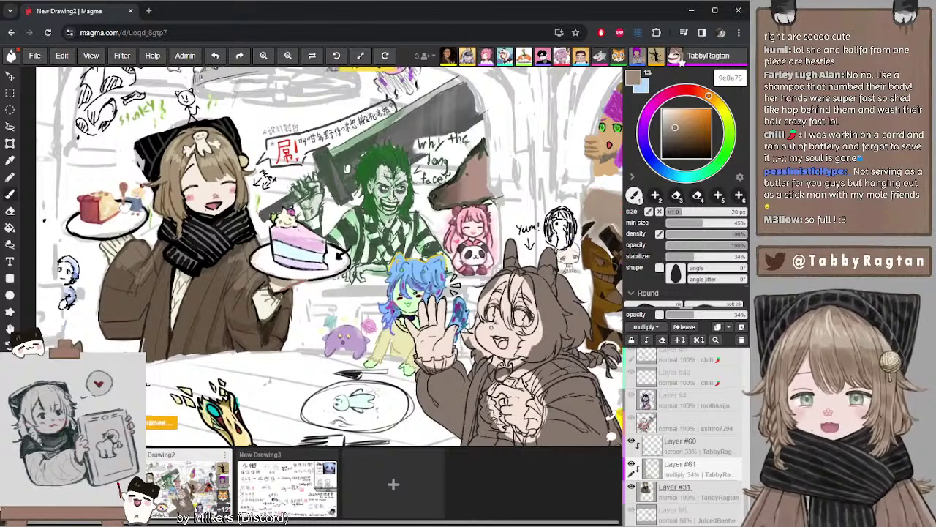
- Inspect the cake-holding girl's face, scarf and plates up close and compare them with the surrounding scene
{"action": "scroll", "coordinate": [104, 177], "scroll_direction": "up", "scroll_amount": 3}
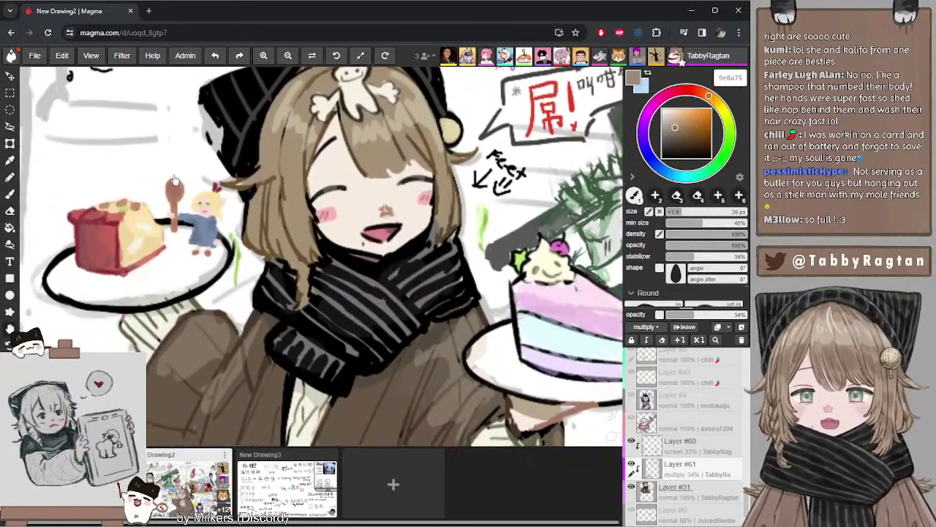
{"action": "scroll", "coordinate": [212, 192], "scroll_direction": "left", "scroll_amount": 2}
{"action": "left_click_drag", "start_coordinate": [214, 191], "coordinate": [198, 172]}
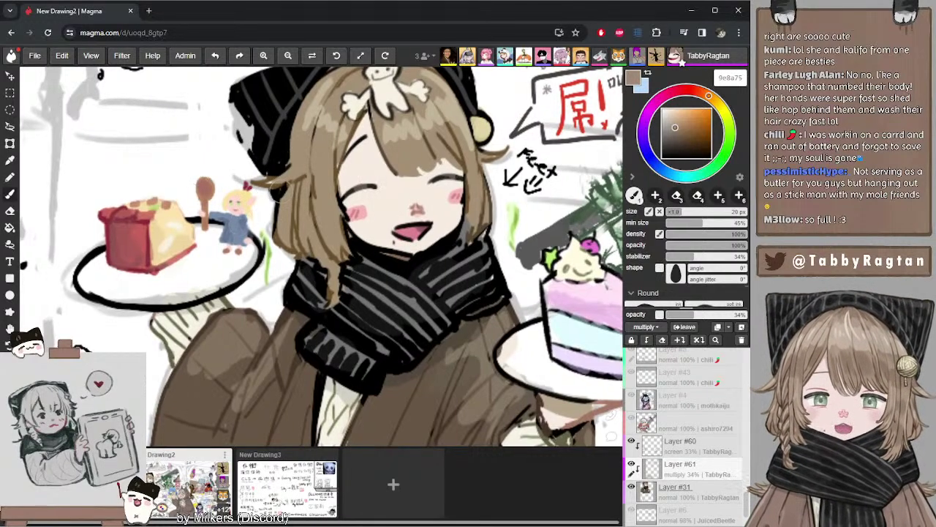
{"action": "scroll", "coordinate": [272, 183], "scroll_direction": "down", "scroll_amount": 5}
{"action": "scroll", "coordinate": [272, 183], "scroll_direction": "up", "scroll_amount": 4}
{"action": "scroll", "coordinate": [272, 183], "scroll_direction": "down", "scroll_amount": 4}
{"action": "scroll", "coordinate": [272, 182], "scroll_direction": "up", "scroll_amount": 1}
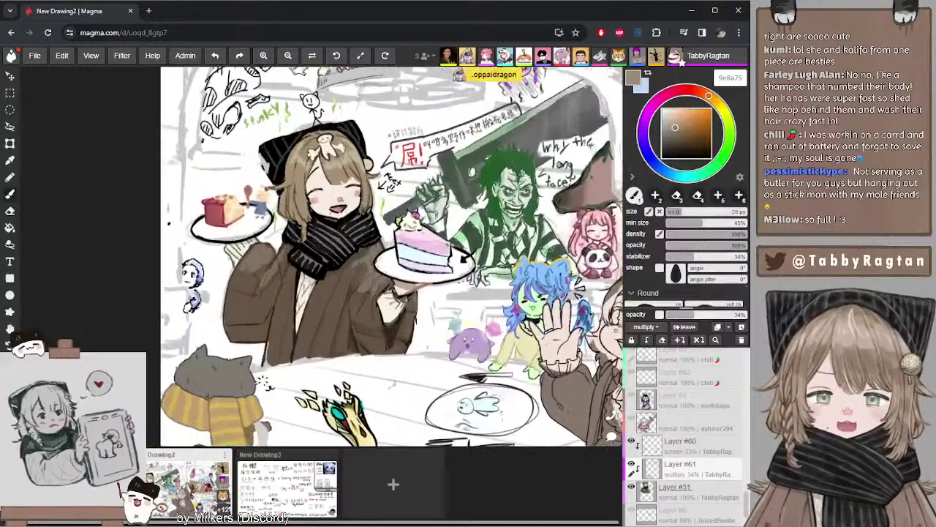
{"action": "scroll", "coordinate": [281, 193], "scroll_direction": "up", "scroll_amount": 2}
{"action": "scroll", "coordinate": [282, 193], "scroll_direction": "down", "scroll_amount": 4}
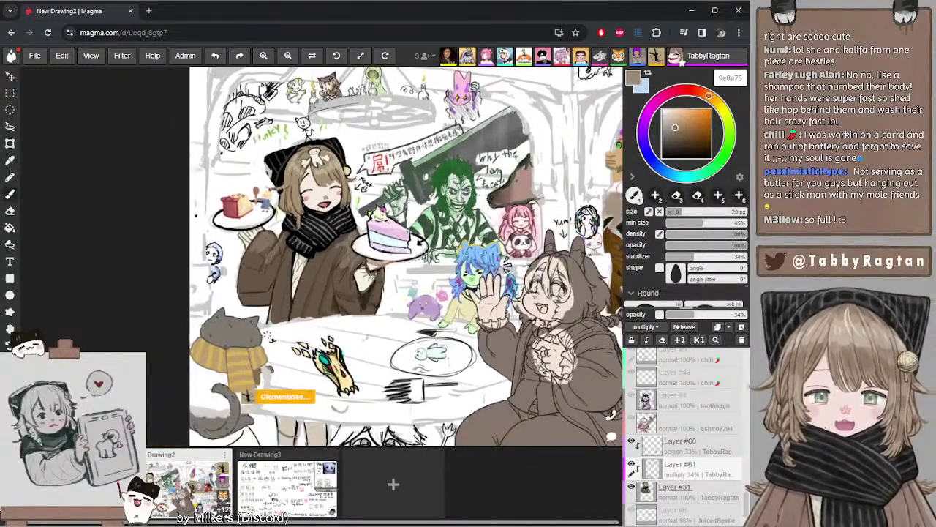
- Try grey-purple 858394 and olive grey 998f7c, and settle on warm grey 9e8d7b as the multiply layer's brush colour
{"action": "left_click", "coordinate": [647, 148]}
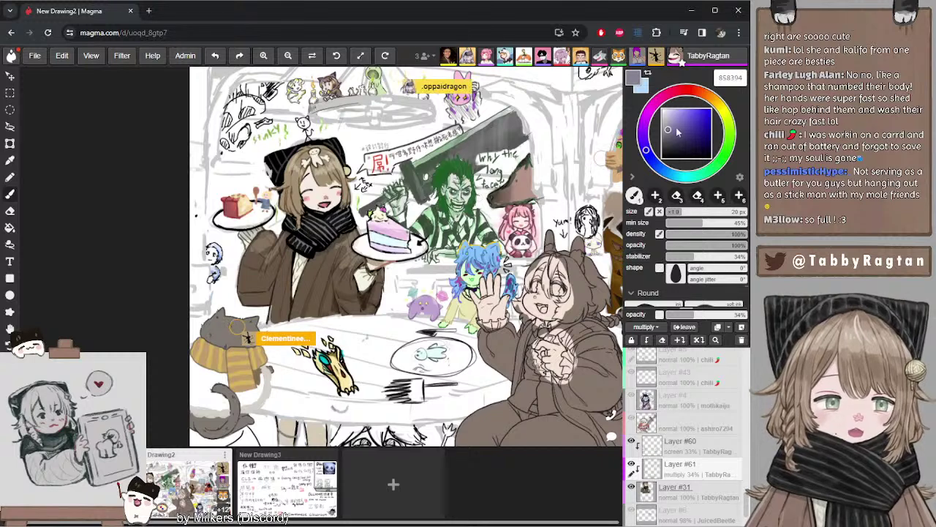
{"action": "left_click", "coordinate": [715, 99]}
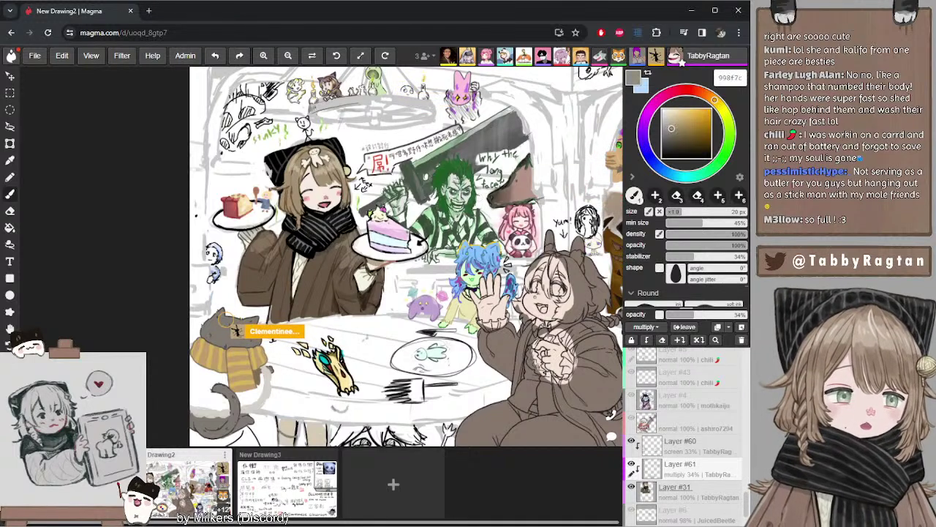
{"action": "left_click", "coordinate": [673, 128]}
{"action": "left_click", "coordinate": [708, 95]}
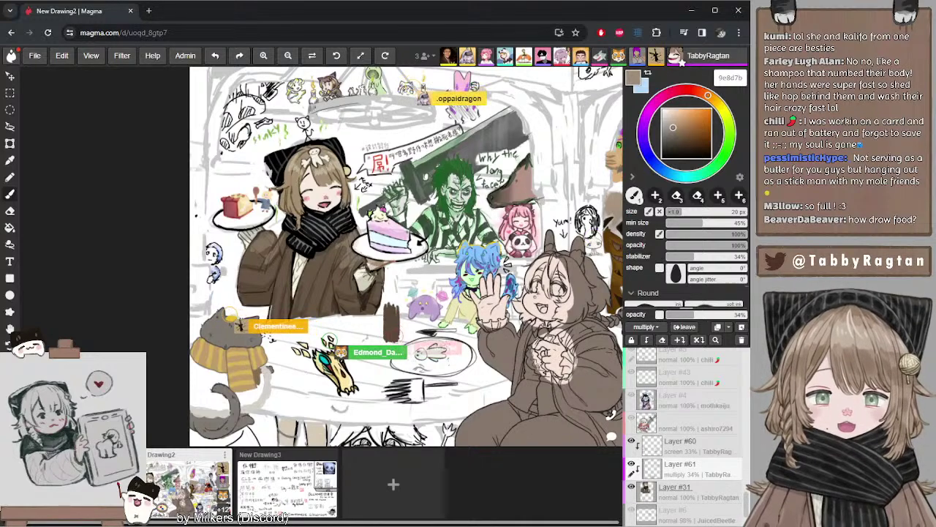
{"action": "key", "text": "space"}
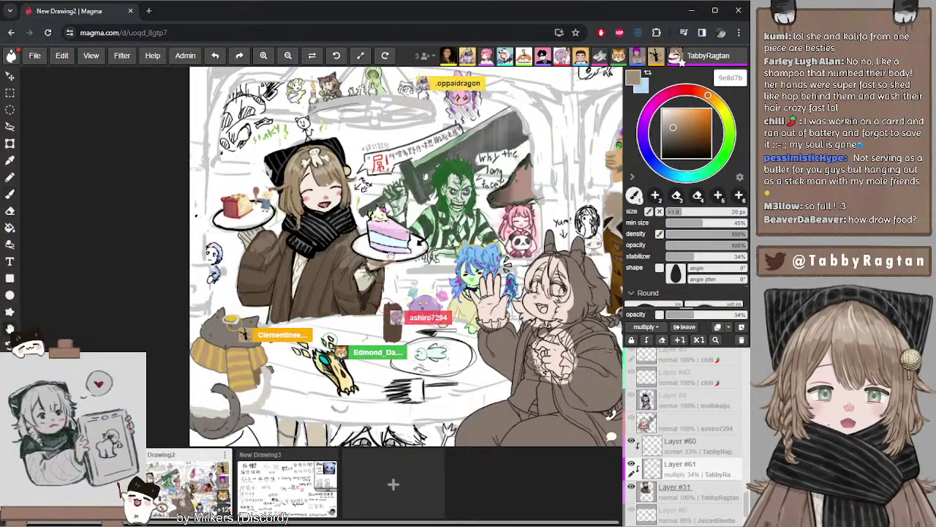
{"action": "left_click_drag", "start_coordinate": [387, 254], "coordinate": [369, 243]}
{"action": "key", "text": "b"}
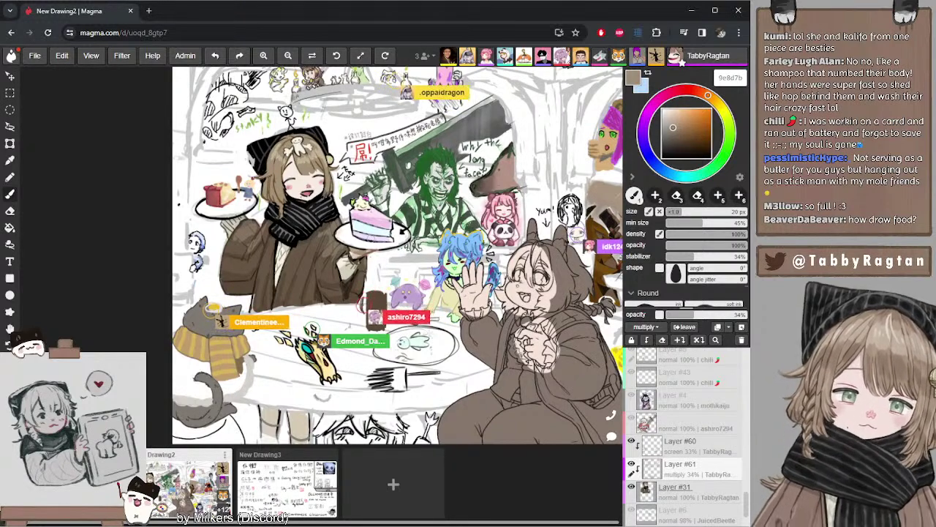
- Darken the multiply layer's brush colour to near-black grey 302f2e
{"action": "left_click", "coordinate": [666, 140]}
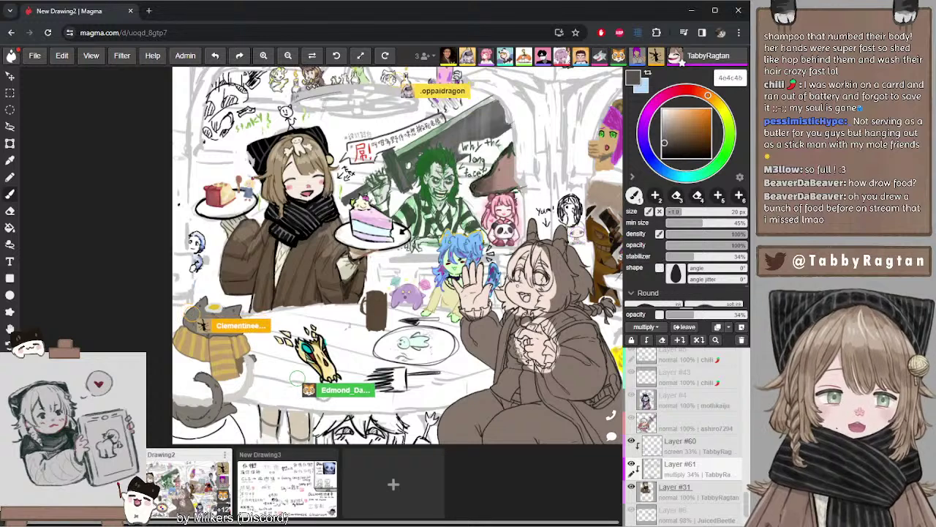
{"action": "left_click", "coordinate": [667, 147]}
{"action": "left_click", "coordinate": [293, 231], "text": "alt"}
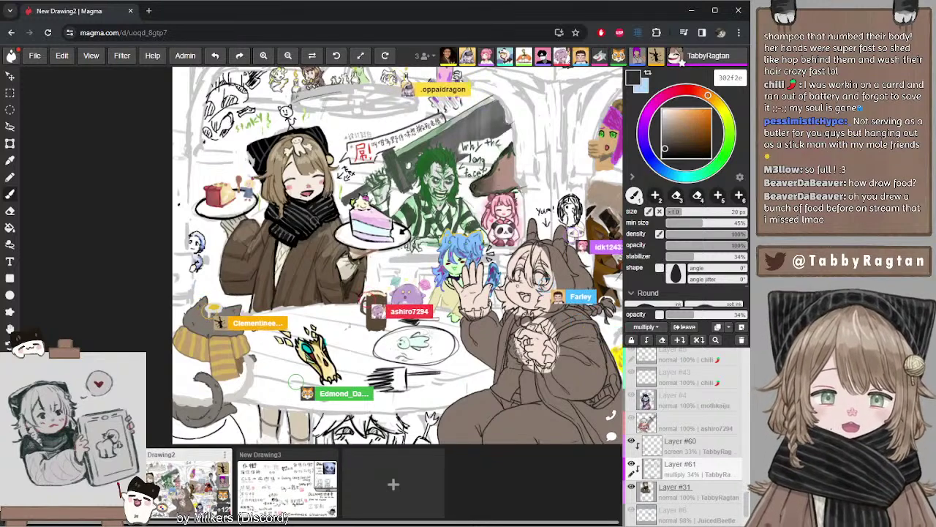
{"action": "left_click_drag", "start_coordinate": [275, 212], "coordinate": [268, 238]}
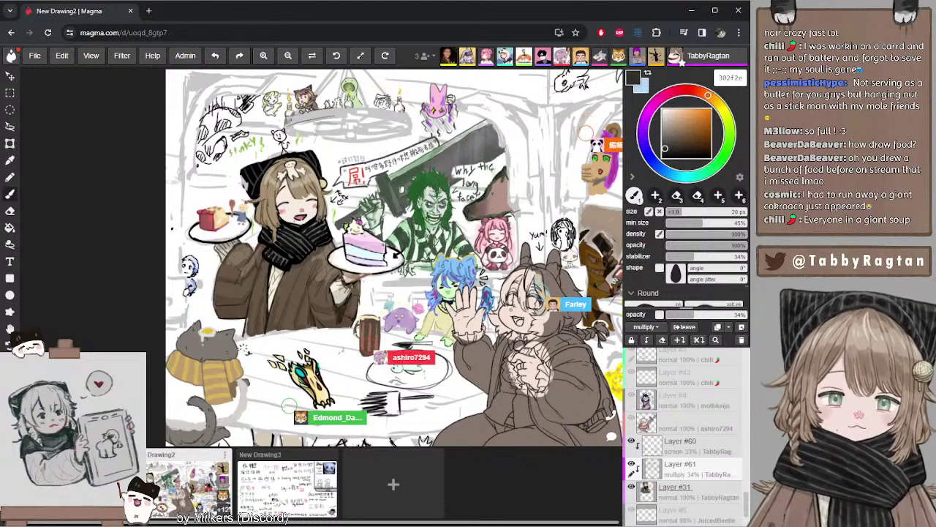
- Change the brush colour to salmon pink d99382 for the multiply layer
{"action": "left_click", "coordinate": [681, 116]}
{"action": "left_click", "coordinate": [696, 91]}
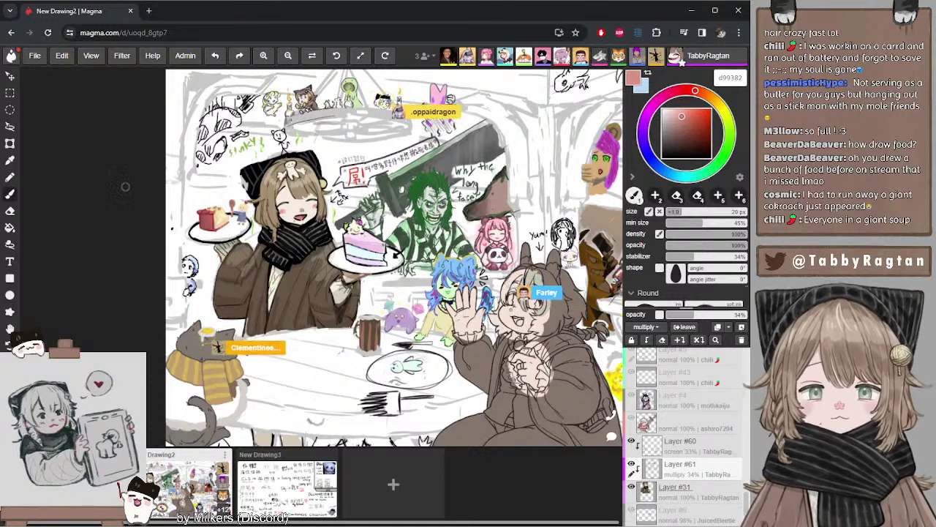
{"action": "left_click_drag", "start_coordinate": [319, 261], "coordinate": [257, 256]}
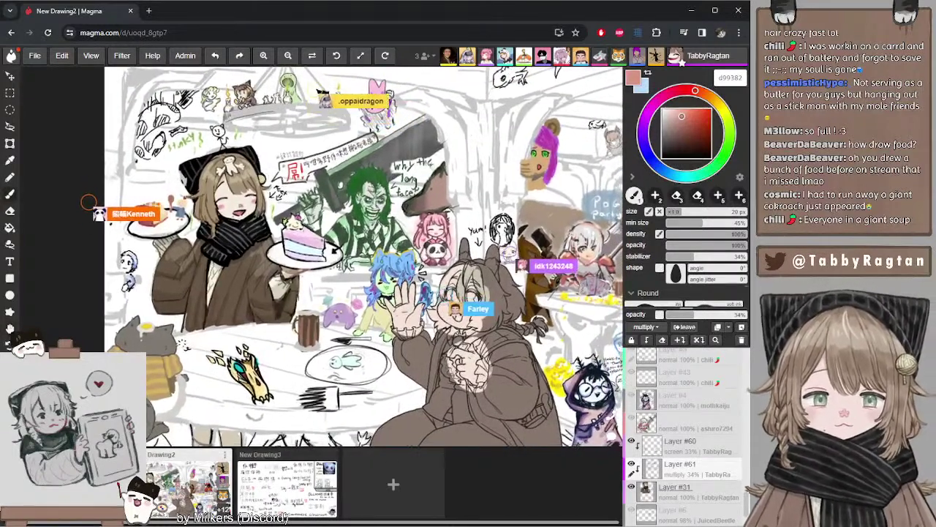
{"action": "left_click", "coordinate": [677, 444]}
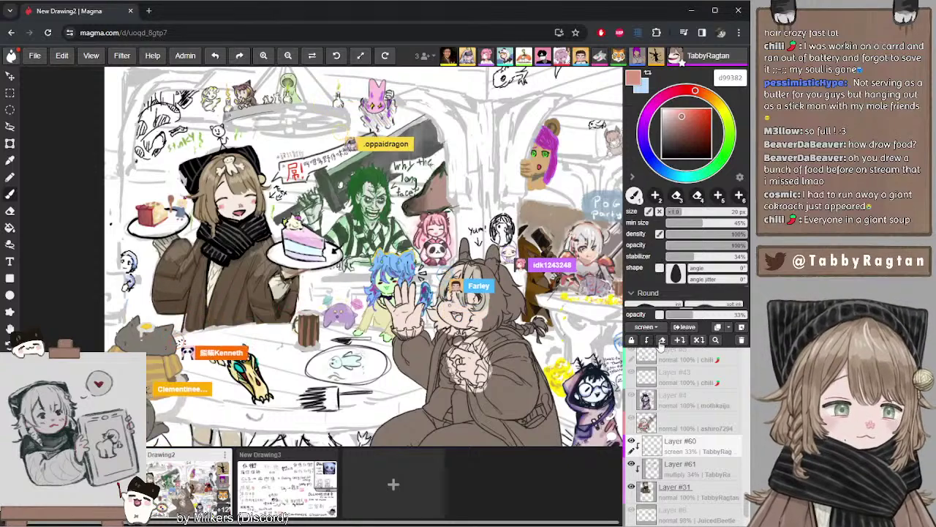
{"action": "left_click", "coordinate": [699, 340]}
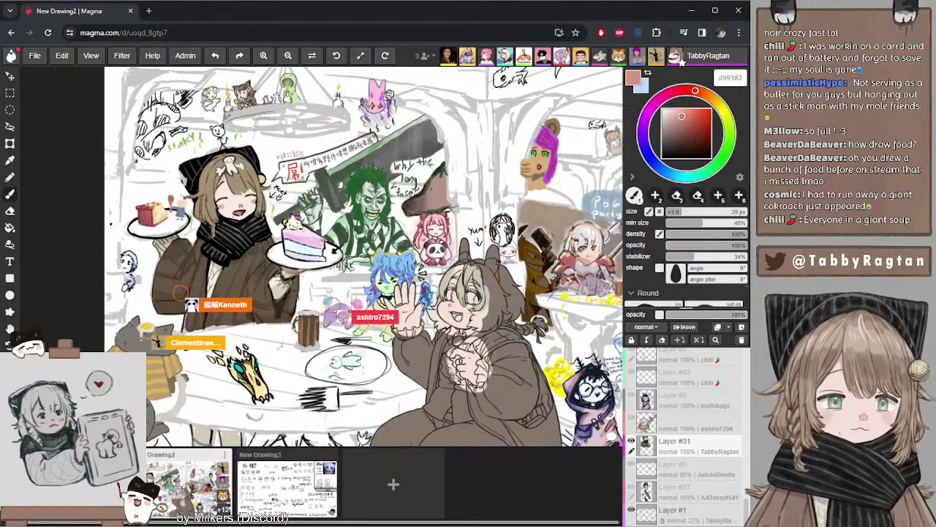
{"action": "key", "text": "ctrl+z"}
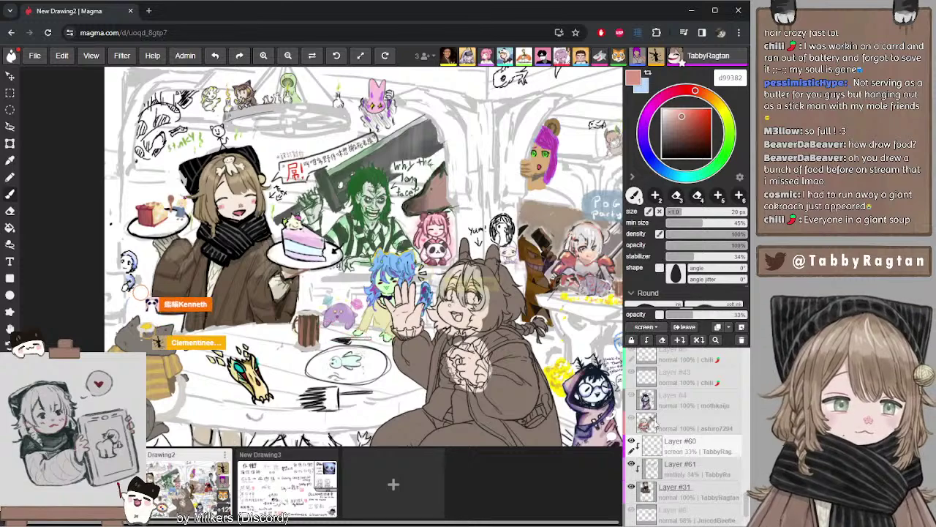
- Merge the multiply Layer #61 and the screen Layer #60 down into Layer #31
{"action": "left_click", "coordinate": [662, 464]}
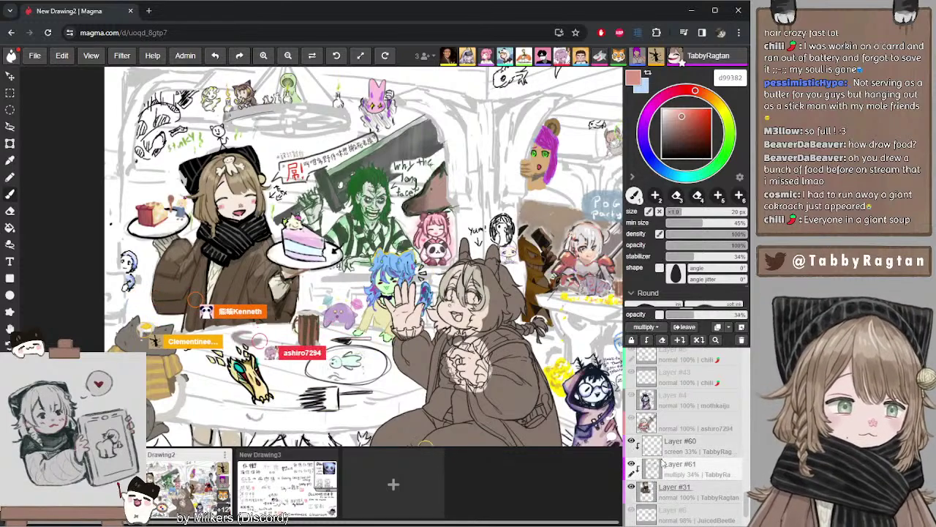
{"action": "left_click", "coordinate": [699, 341]}
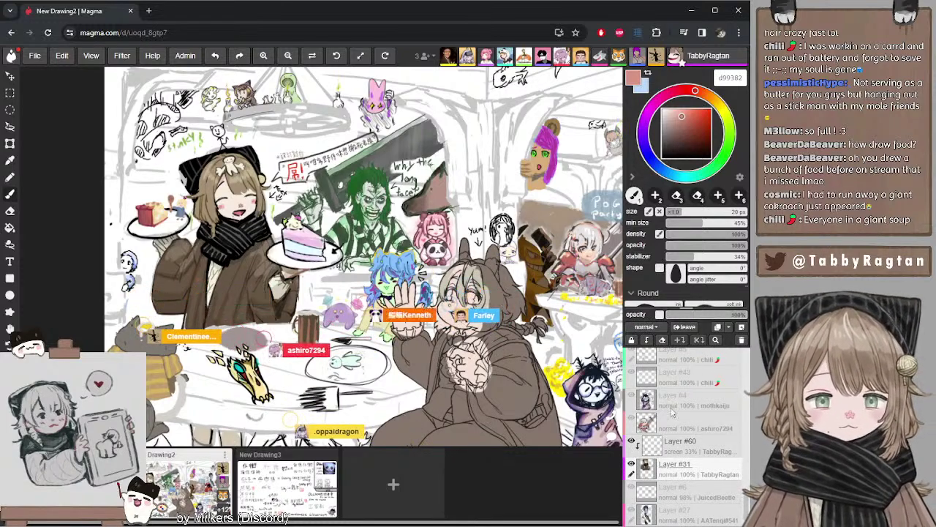
{"action": "left_click", "coordinate": [699, 341]}
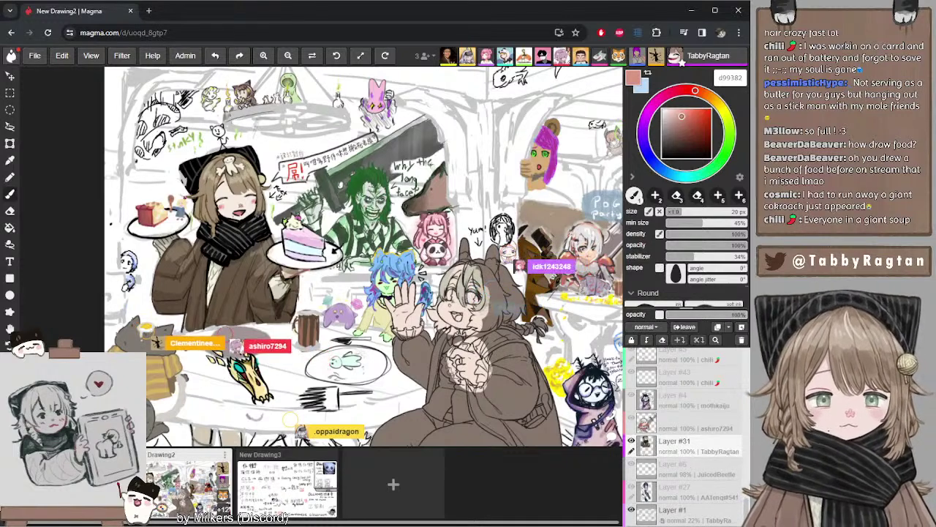
- Sample cream and off-white tones ece1cc, ece7dd and efeae0 from the drawing for the 12 px brush on Layer #31
{"action": "left_click", "coordinate": [256, 168], "text": "alt"}
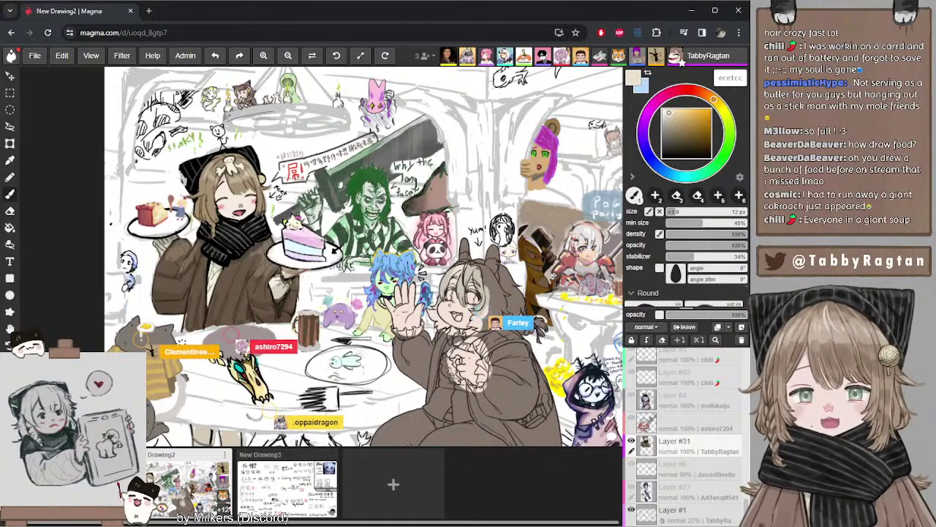
{"action": "left_click", "coordinate": [472, 300], "text": "alt"}
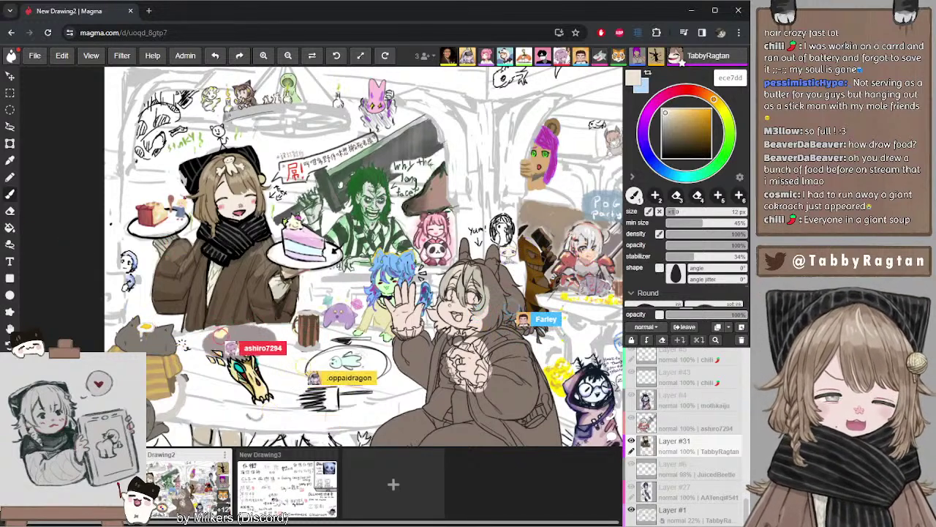
{"action": "left_click", "coordinate": [498, 307], "text": "alt"}
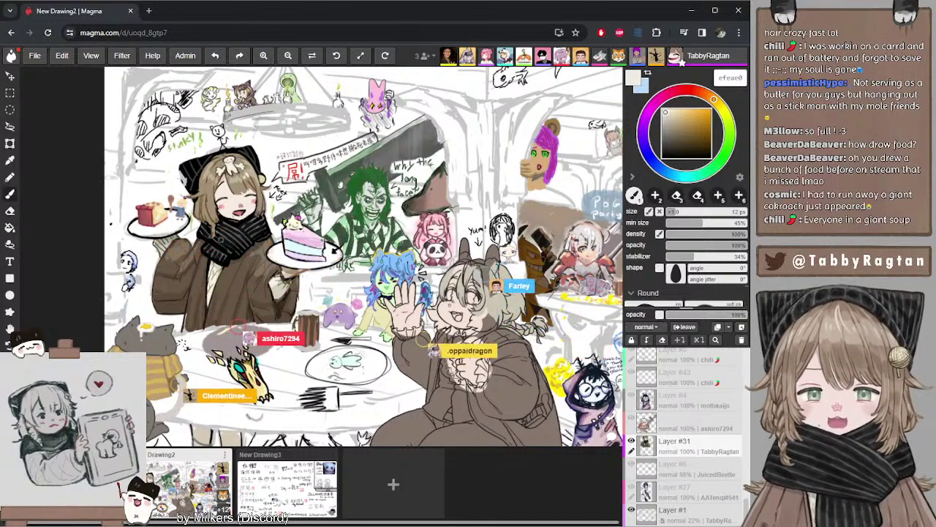
{"action": "left_click_drag", "start_coordinate": [340, 186], "coordinate": [333, 165]}
- Sample reddish brown 8f6553 near the girl's hand under the layered cake as the brush colour
{"action": "left_click", "coordinate": [293, 249], "text": "alt"}
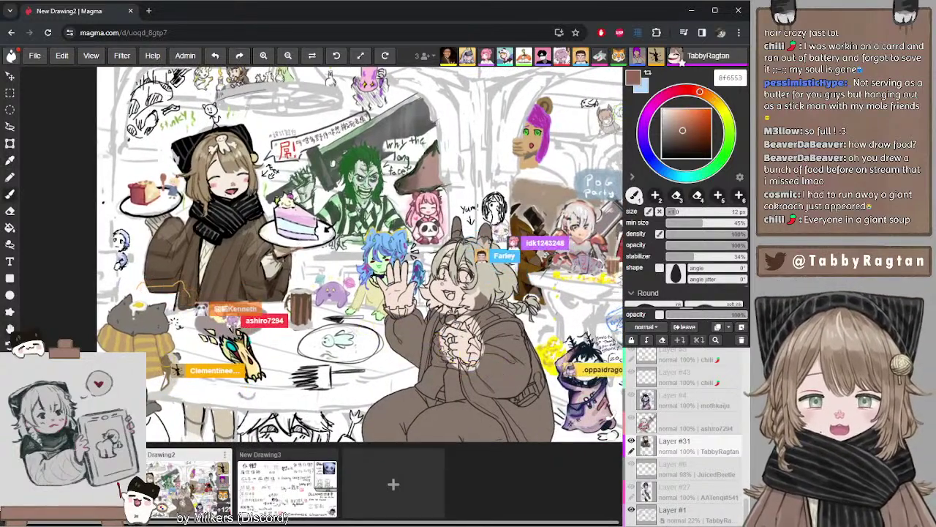
{"action": "left_click_drag", "start_coordinate": [370, 193], "coordinate": [343, 176]}
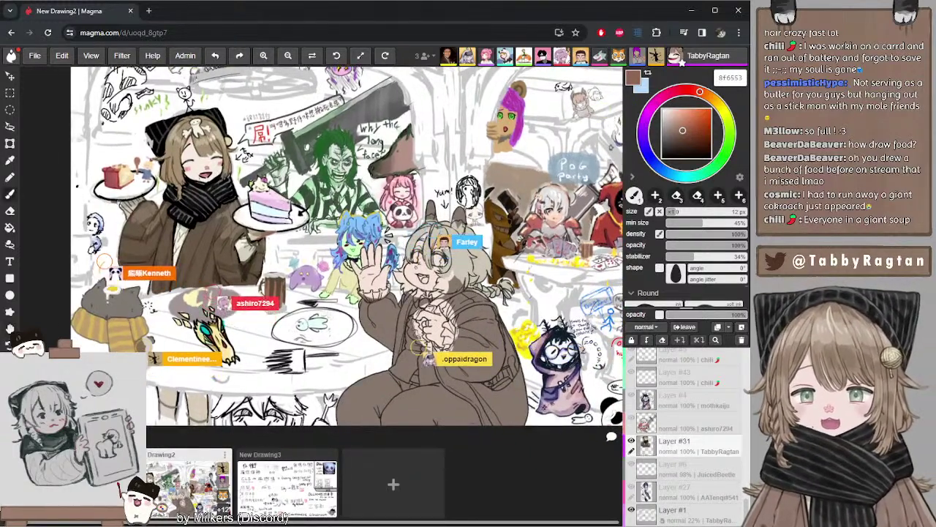
{"action": "mouse_move", "coordinate": [336, 242]}
{"action": "left_mouse_down"}
{"action": "mouse_move", "coordinate": [332, 219]}
{"action": "mouse_move", "coordinate": [339, 255]}
{"action": "mouse_move", "coordinate": [343, 241]}
{"action": "left_mouse_up"}
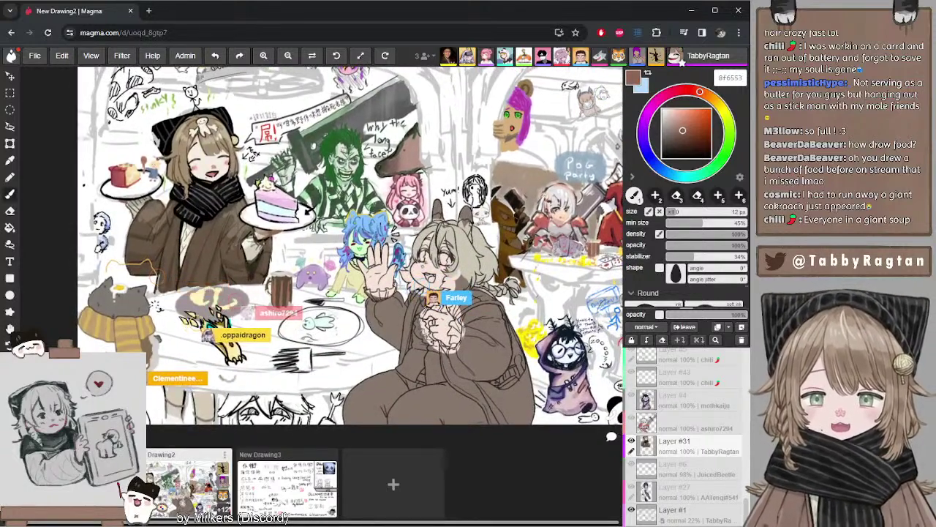
{"action": "mouse_move", "coordinate": [343, 241]}
{"action": "left_mouse_down"}
{"action": "mouse_move", "coordinate": [334, 255]}
{"action": "mouse_move", "coordinate": [335, 230]}
{"action": "left_mouse_up"}
- Sample beige tones d7cbb8 and d7cfc5 near the legs under the table, and switch the brush colour to black 000000
{"action": "left_click", "coordinate": [166, 380], "text": "alt"}
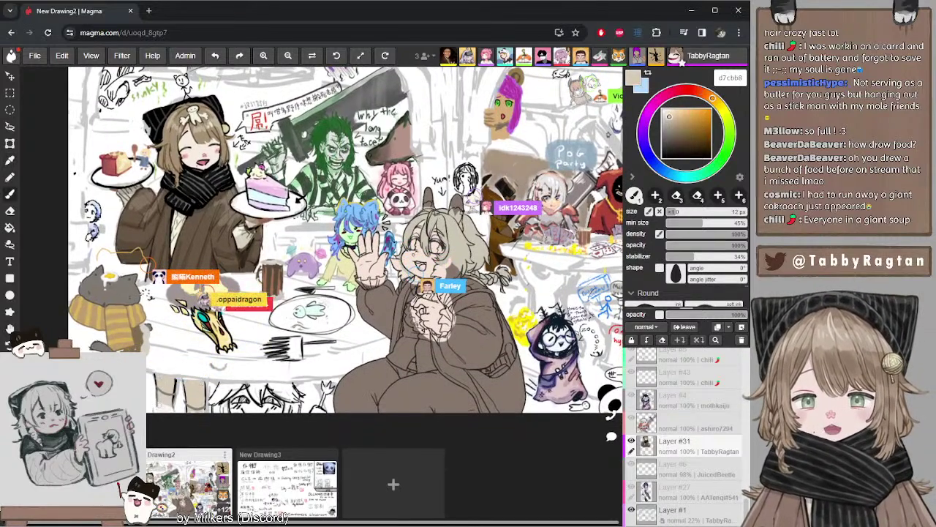
{"action": "left_click", "coordinate": [166, 380], "text": "alt"}
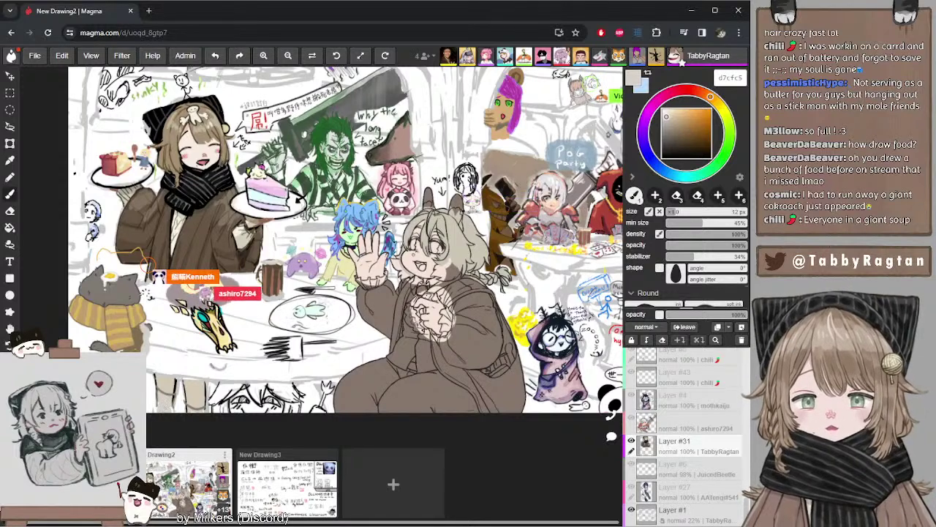
{"action": "key", "text": "alt"}
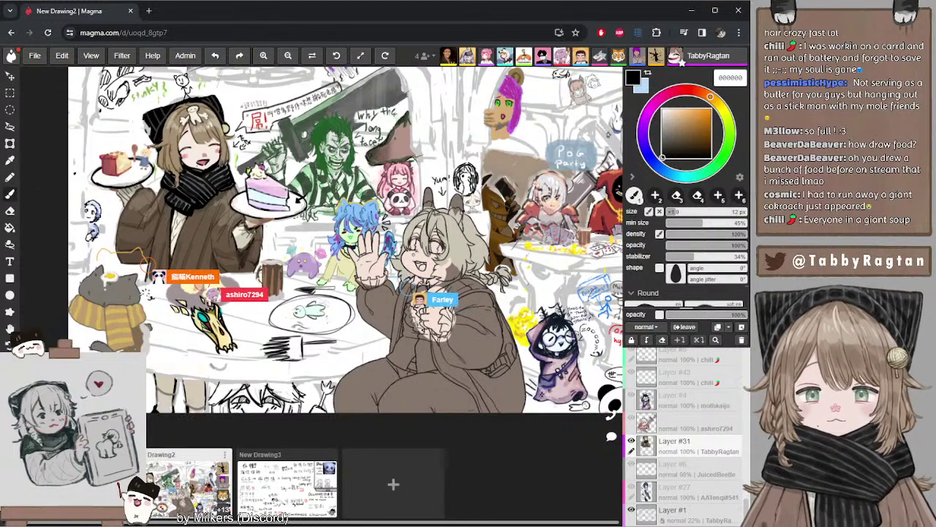
{"action": "left_click_drag", "start_coordinate": [322, 242], "coordinate": [263, 259]}
{"action": "left_click_drag", "start_coordinate": [348, 223], "coordinate": [361, 210]}
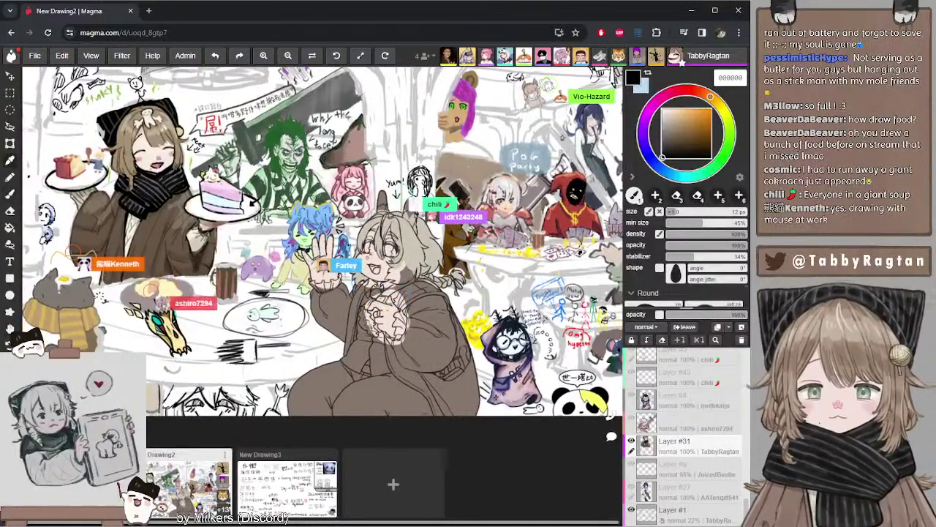
- Sample beige d7cbb8 and grey 837f7b from the drawing, and set the 6 px brush to dark brown 26211c
{"action": "left_click", "coordinate": [407, 269], "text": "alt"}
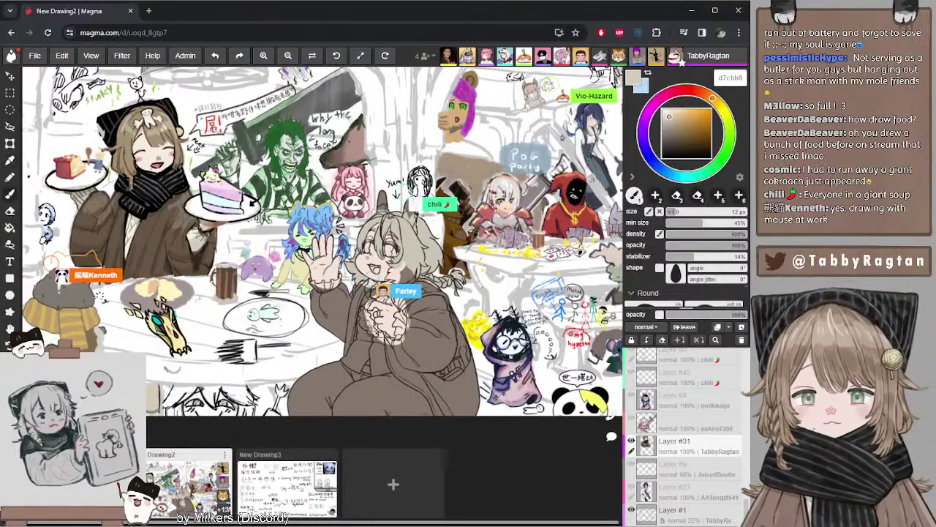
{"action": "left_click", "coordinate": [400, 267], "text": "alt"}
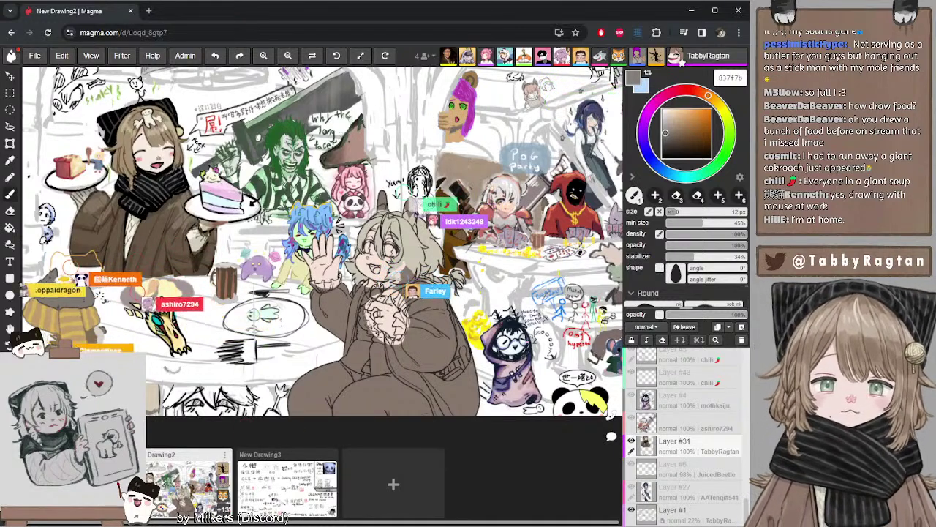
{"action": "scroll", "coordinate": [316, 175], "scroll_direction": "down", "scroll_amount": 6}
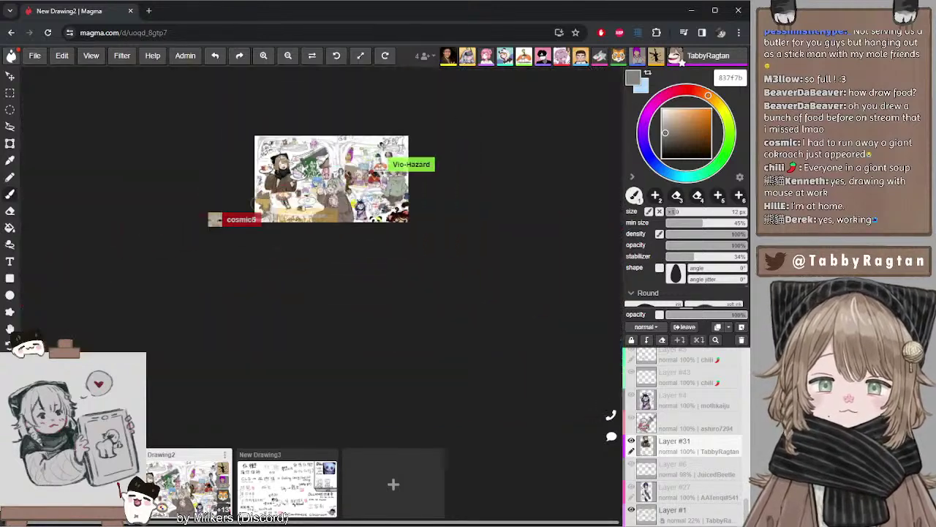
{"action": "scroll", "coordinate": [316, 176], "scroll_direction": "up", "scroll_amount": 6}
{"action": "scroll", "coordinate": [316, 176], "scroll_direction": "down", "scroll_amount": 1}
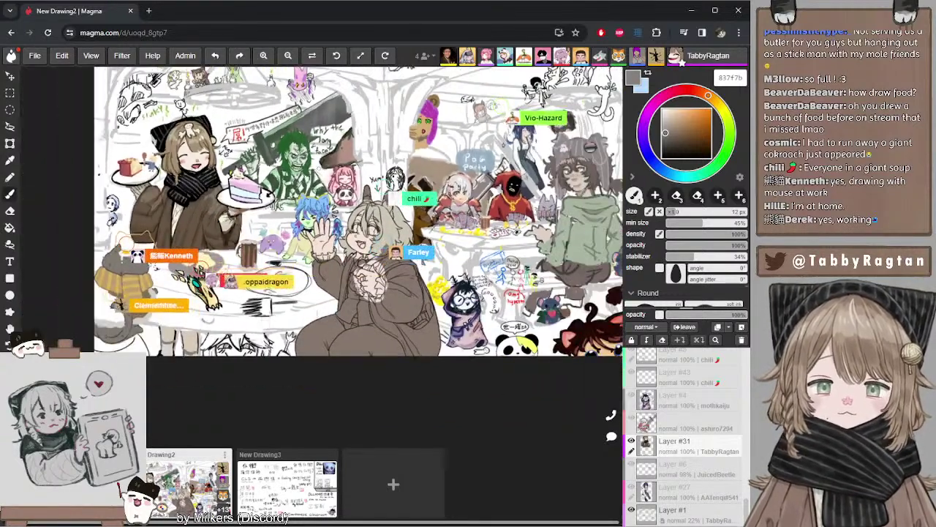
{"action": "scroll", "coordinate": [319, 169], "scroll_direction": "up", "scroll_amount": 1}
{"action": "key", "text": "alt"}
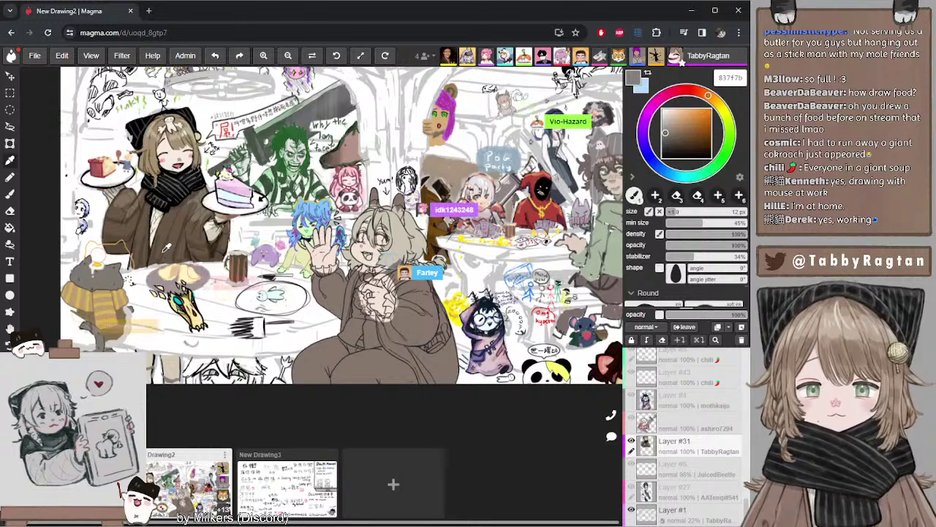
{"action": "left_click", "coordinate": [674, 150]}
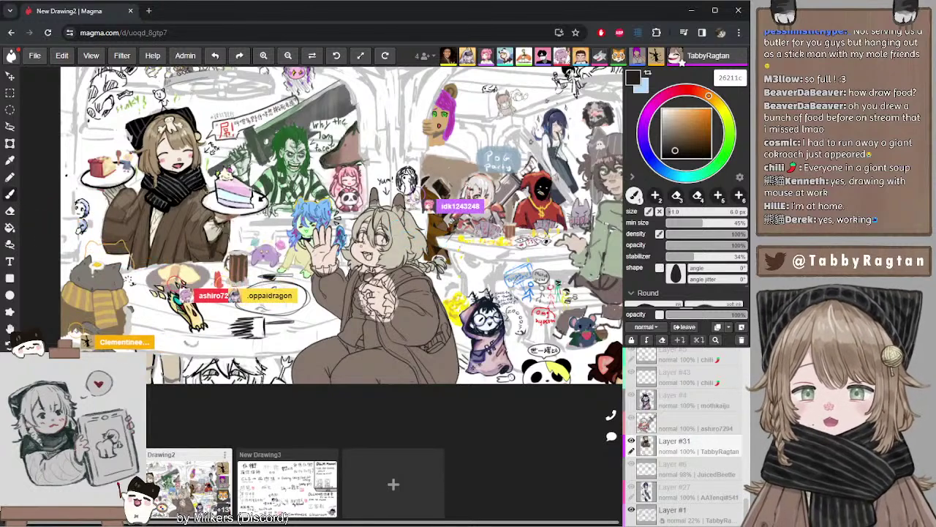
- Erase stray paint at the lower edge of the girl's coat with the 20 px eraser, and sample near-black 101010 from her scarf for the brush
{"action": "key", "text": "e"}
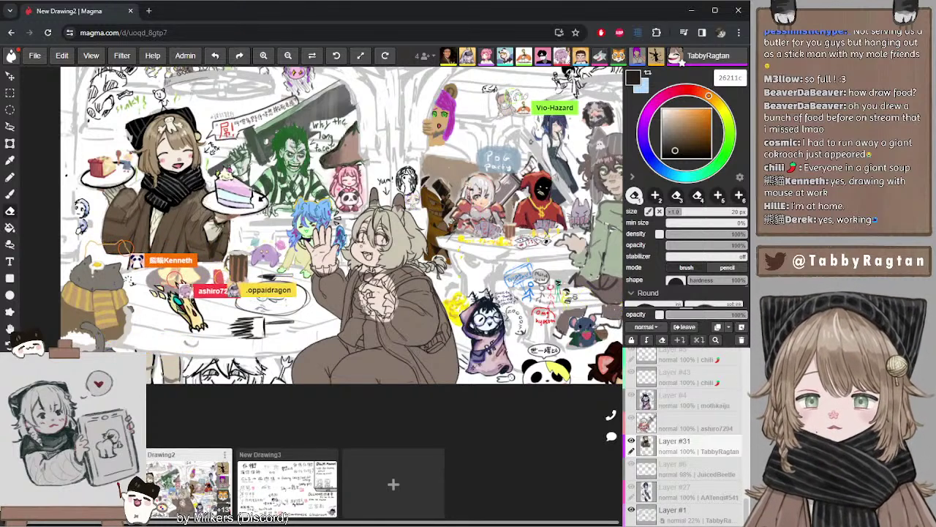
{"action": "left_click_drag", "start_coordinate": [189, 251], "coordinate": [189, 247]}
{"action": "key", "text": "b"}
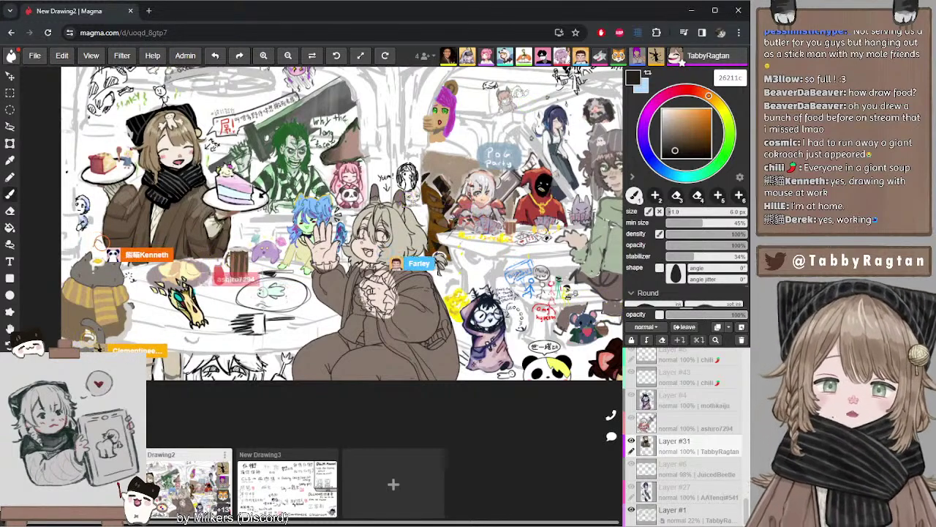
{"action": "left_click_drag", "start_coordinate": [340, 230], "coordinate": [351, 253]}
{"action": "key", "text": "e"}
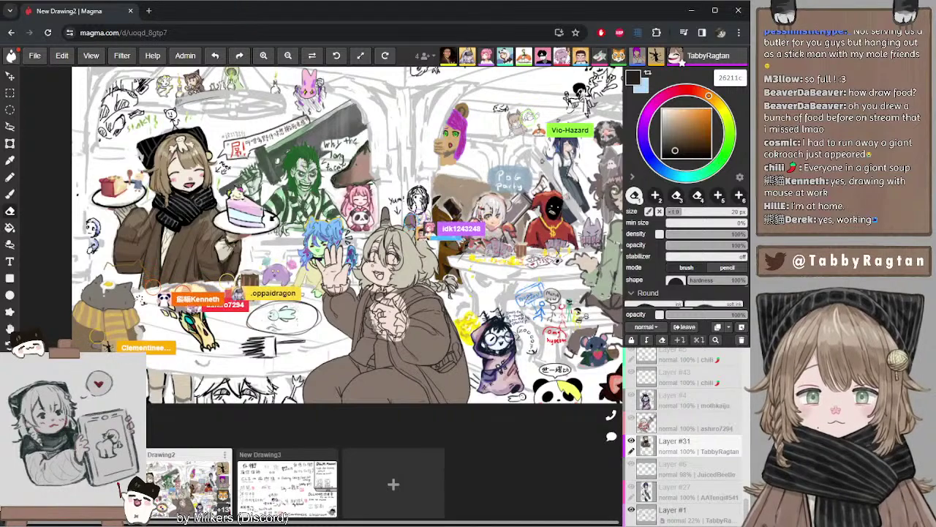
{"action": "left_click", "coordinate": [192, 197], "text": "alt"}
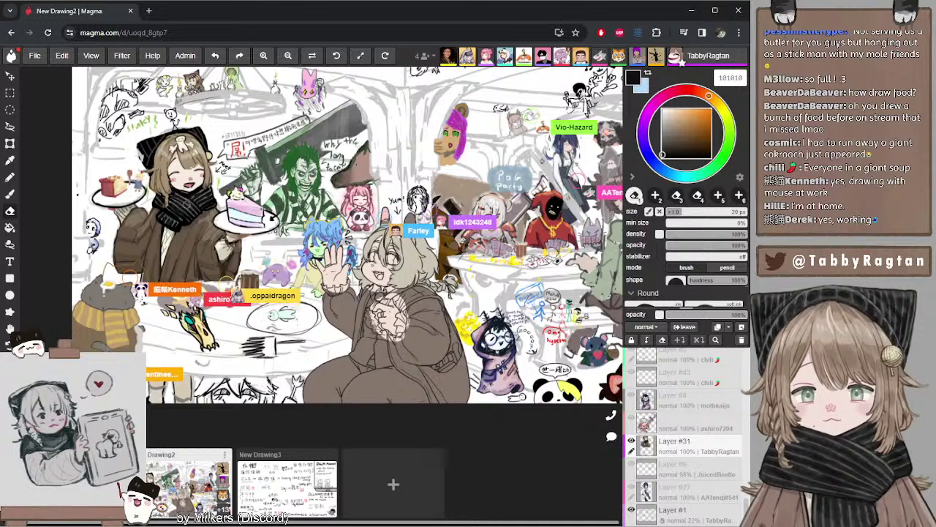
{"action": "key", "text": "b"}
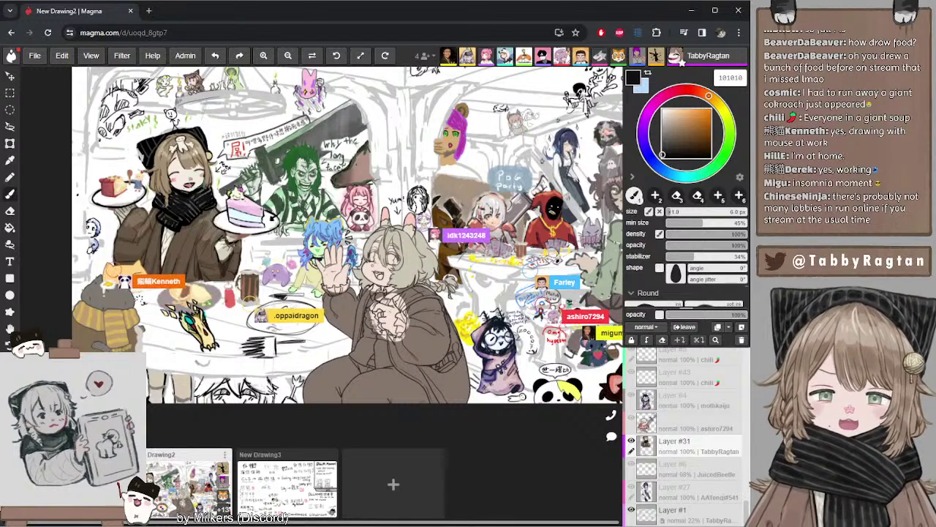
- Look over the cake-holding girl and the neighbouring characters across the group drawing
{"action": "left_click_drag", "start_coordinate": [348, 234], "coordinate": [323, 244]}
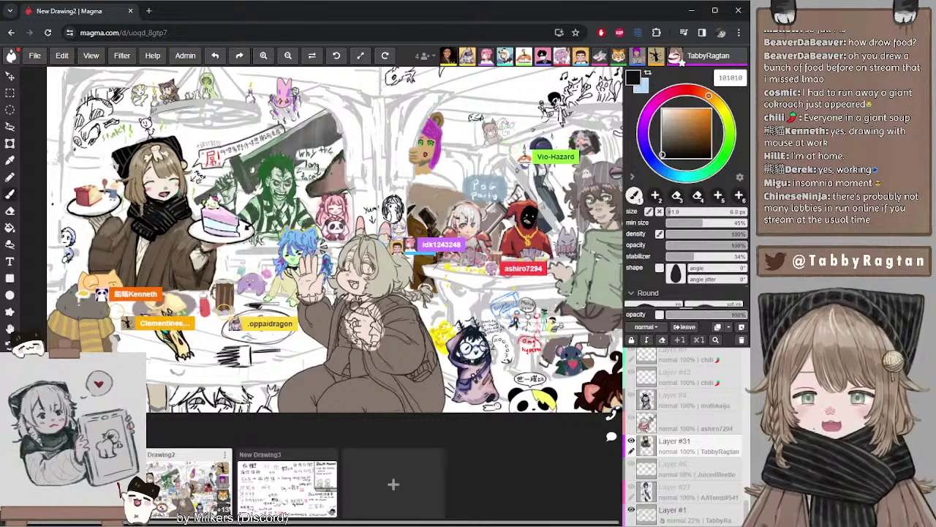
{"action": "mouse_move", "coordinate": [224, 198]}
{"action": "left_mouse_down"}
{"action": "mouse_move", "coordinate": [180, 196]}
{"action": "mouse_move", "coordinate": [225, 189]}
{"action": "left_mouse_up"}
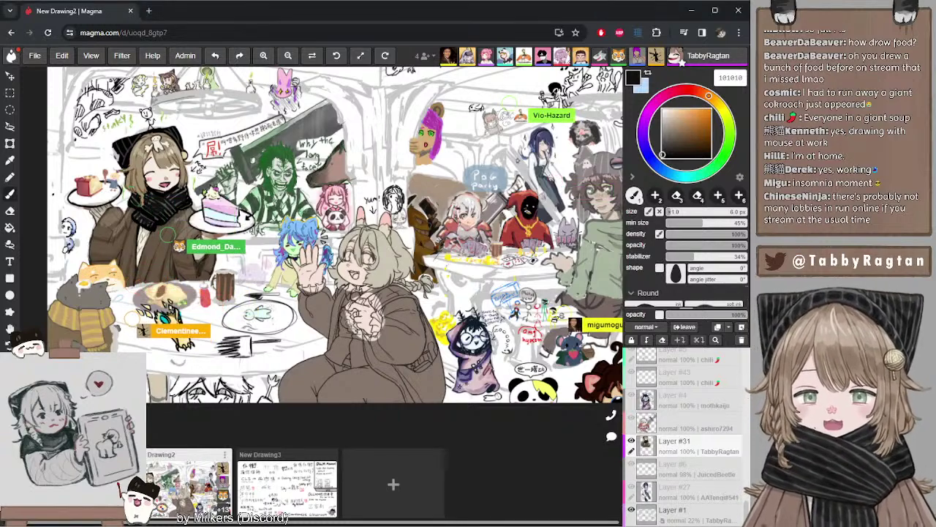
{"action": "left_click_drag", "start_coordinate": [245, 218], "coordinate": [224, 223]}
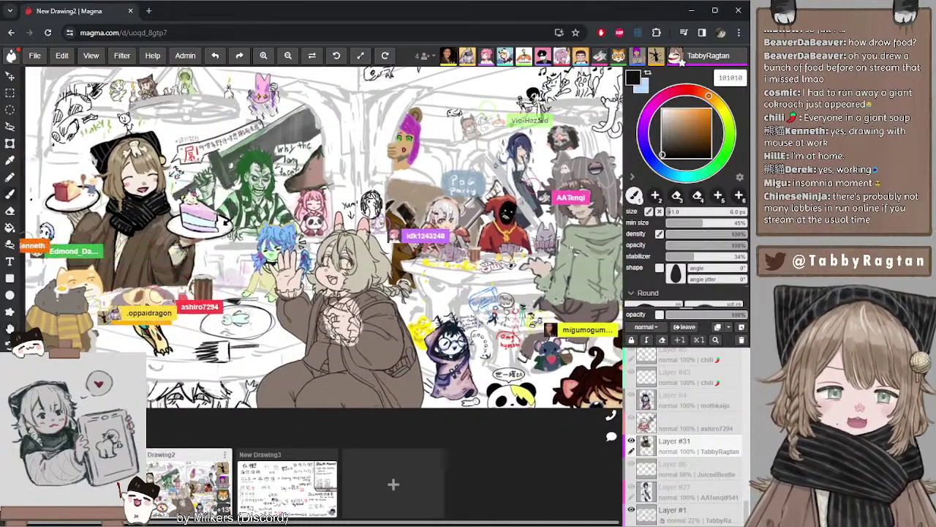
{"action": "left_click_drag", "start_coordinate": [458, 75], "coordinate": [380, 93]}
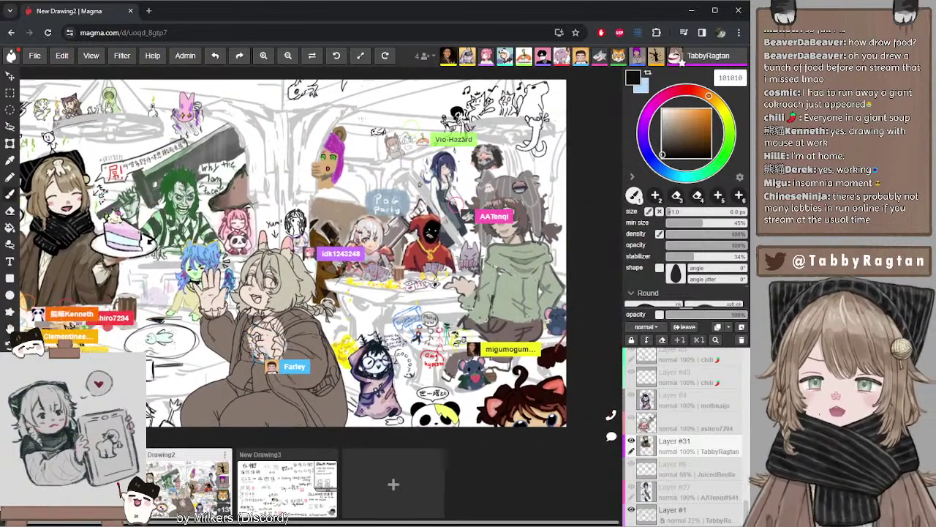
{"action": "left_click_drag", "start_coordinate": [364, 133], "coordinate": [437, 119]}
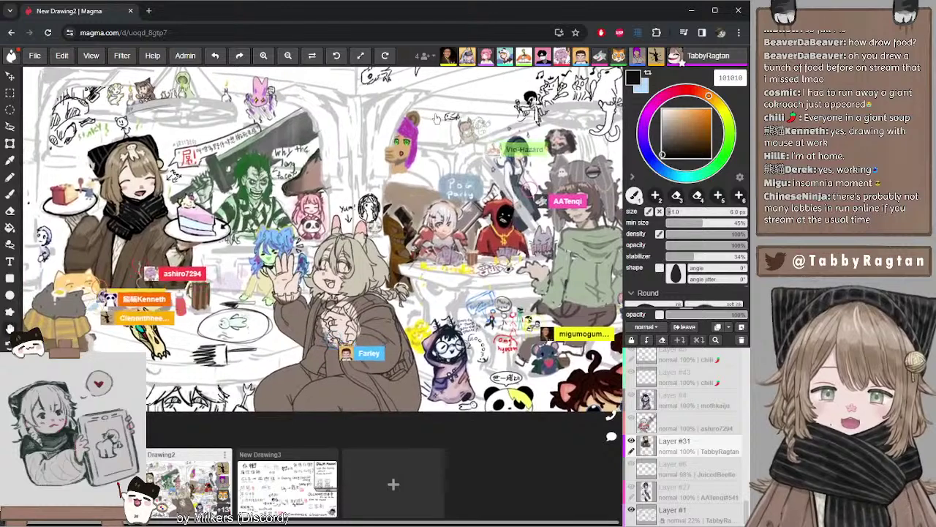
{"action": "left_click_drag", "start_coordinate": [365, 133], "coordinate": [387, 134]}
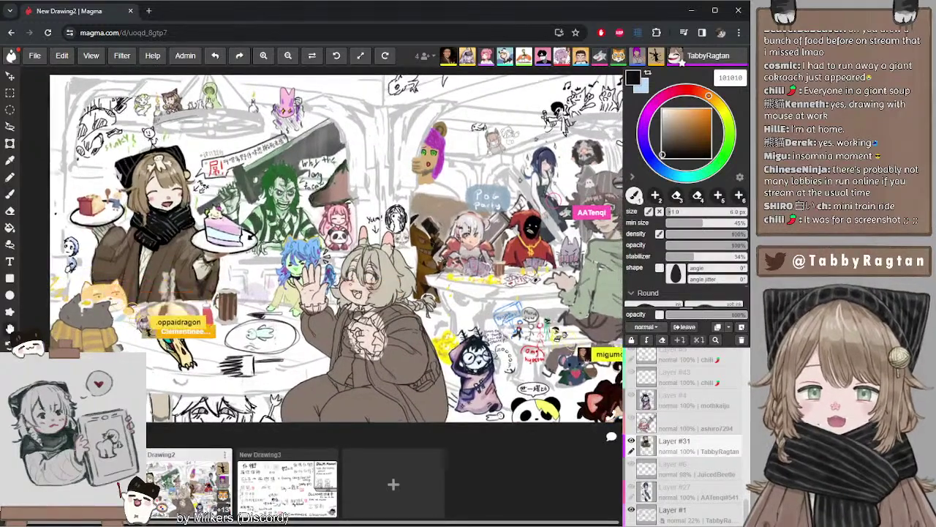
{"action": "left_click_drag", "start_coordinate": [221, 140], "coordinate": [206, 139]}
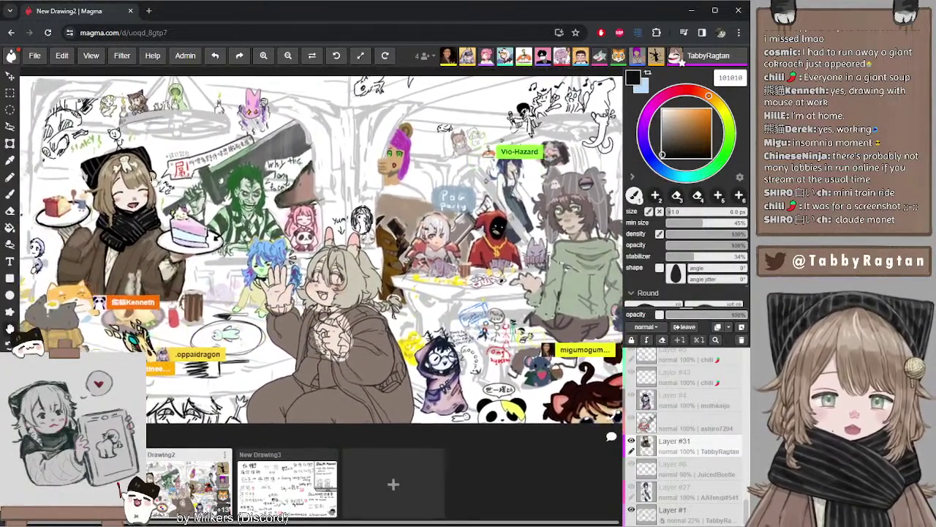
{"action": "left_click_drag", "start_coordinate": [152, 177], "coordinate": [164, 179]}
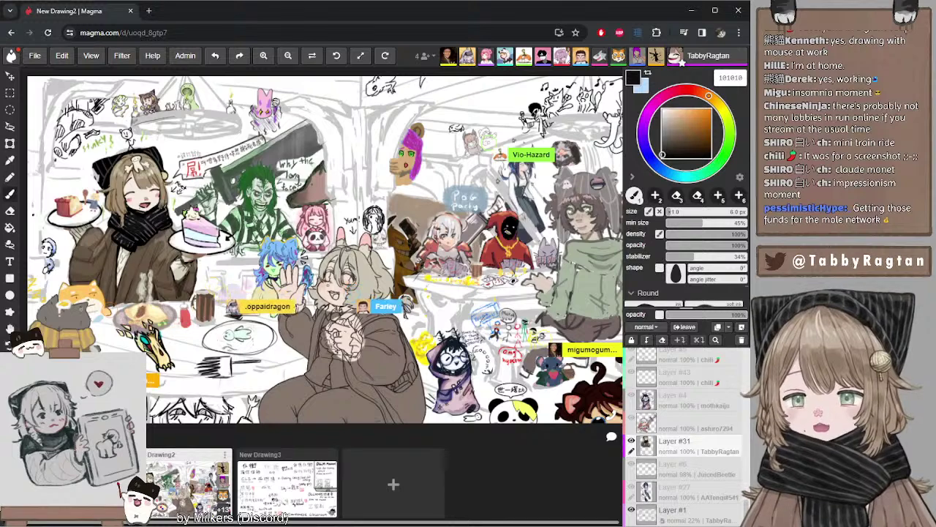
- Examine the table area in front of the girl, around the plate of food, the cat and the orange dog
{"action": "scroll", "coordinate": [95, 303], "scroll_direction": "up", "scroll_amount": 7}
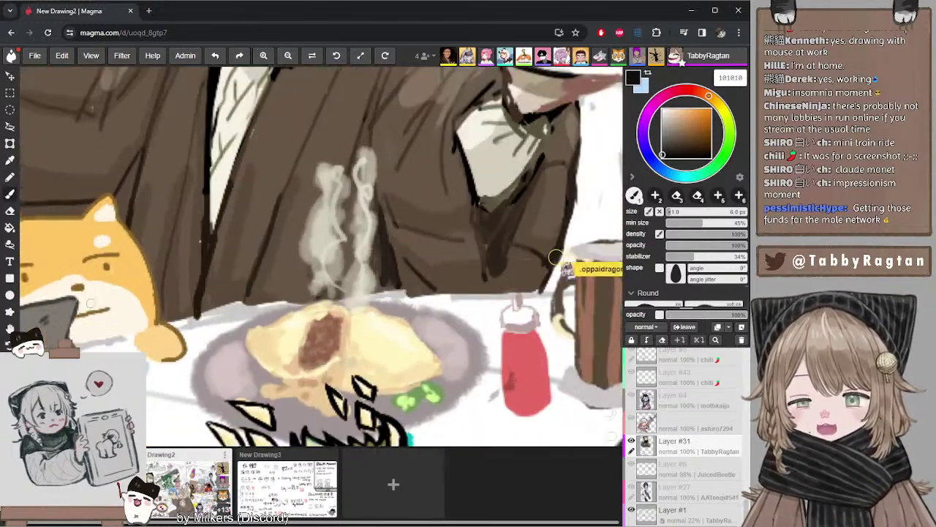
{"action": "scroll", "coordinate": [91, 303], "scroll_direction": "down", "scroll_amount": 2}
{"action": "left_click_drag", "start_coordinate": [128, 189], "coordinate": [230, 169]}
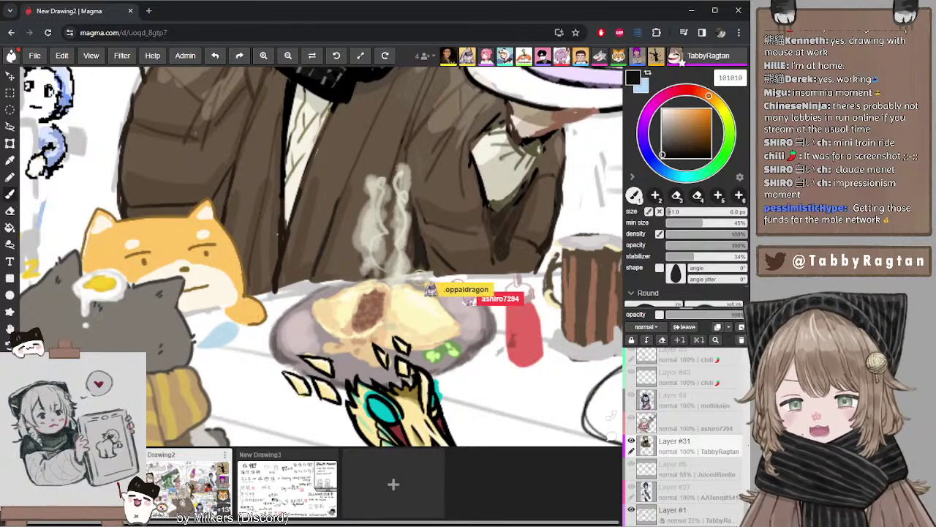
{"action": "scroll", "coordinate": [253, 210], "scroll_direction": "down", "scroll_amount": 5}
{"action": "scroll", "coordinate": [253, 210], "scroll_direction": "up", "scroll_amount": 4}
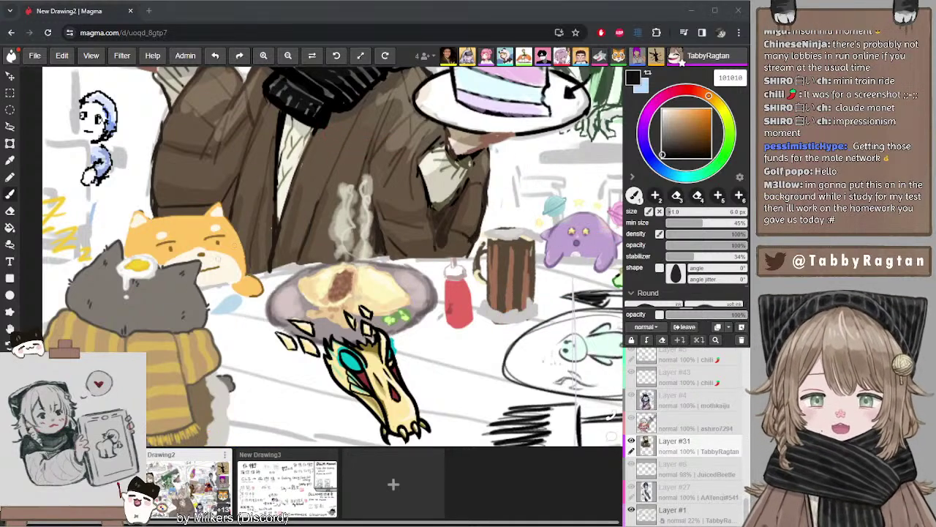
{"action": "scroll", "coordinate": [350, 243], "scroll_direction": "down", "scroll_amount": 5}
{"action": "scroll", "coordinate": [349, 243], "scroll_direction": "up", "scroll_amount": 6}
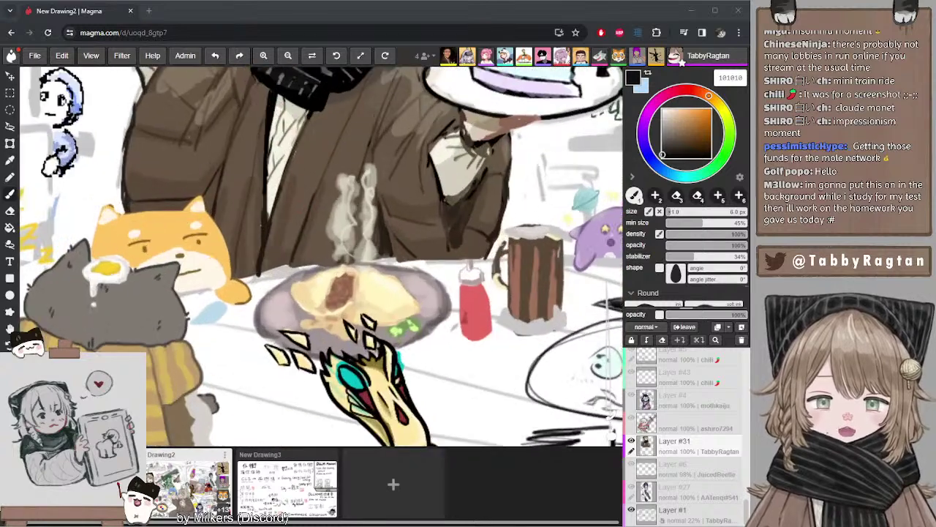
{"action": "scroll", "coordinate": [350, 243], "scroll_direction": "down", "scroll_amount": 2}
{"action": "scroll", "coordinate": [350, 242], "scroll_direction": "down", "scroll_amount": 1}
{"action": "scroll", "coordinate": [349, 243], "scroll_direction": "up", "scroll_amount": 2}
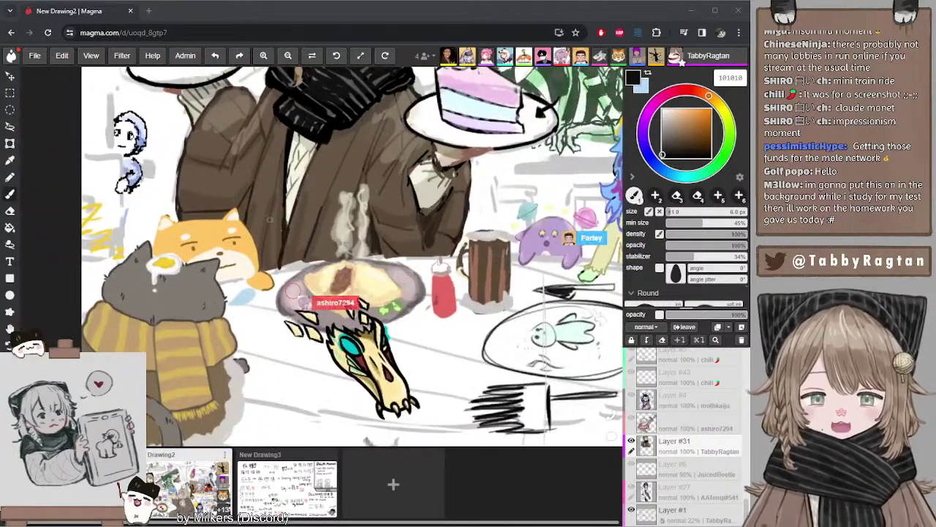
{"action": "left_click", "coordinate": [250, 210]}
{"action": "mouse_move", "coordinate": [250, 210]}
{"action": "left_mouse_down"}
{"action": "mouse_move", "coordinate": [231, 204]}
{"action": "mouse_move", "coordinate": [242, 204]}
{"action": "left_mouse_up"}
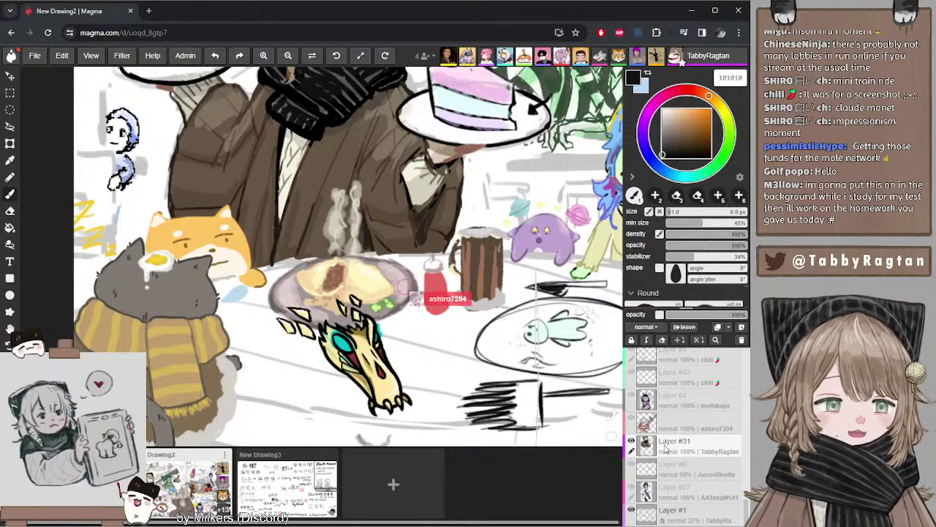
- Add a layer above Layer #31 and sketch a small bone beside the food plate in grey 9c9c9c with a 3.5 px brush
{"action": "left_click", "coordinate": [742, 330]}
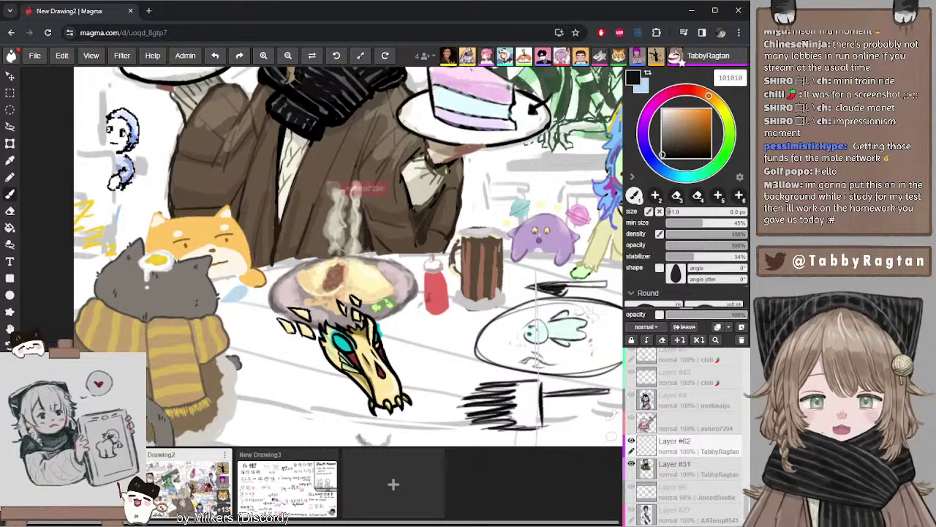
{"action": "left_click", "coordinate": [664, 112]}
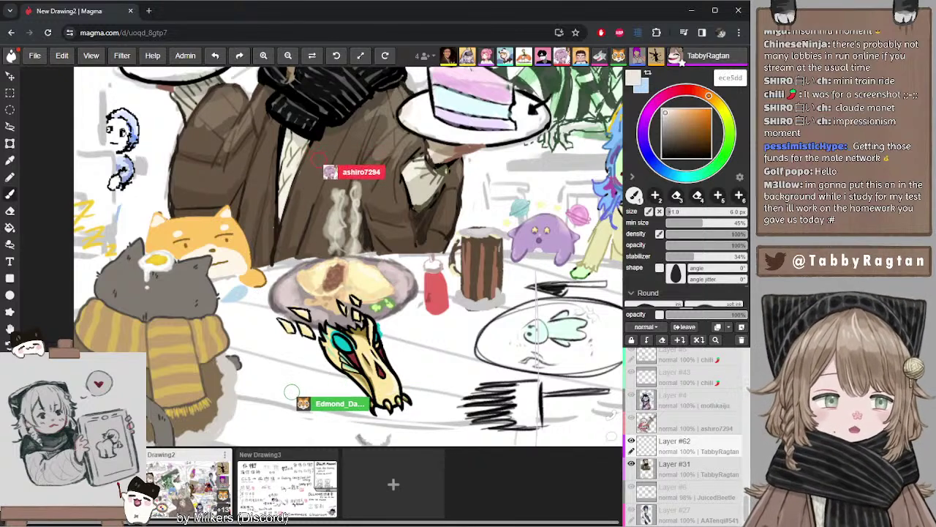
{"action": "left_click", "coordinate": [663, 112]}
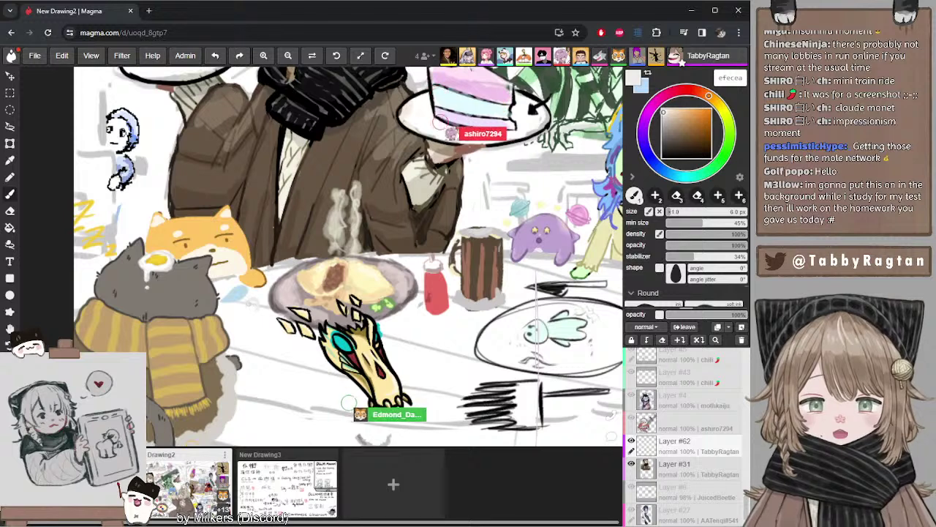
{"action": "key", "text": "ctrl+z"}
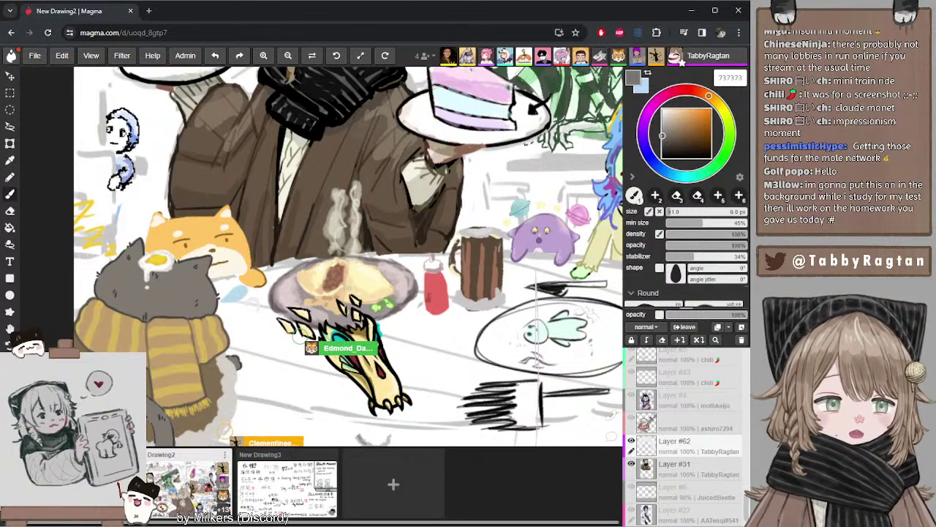
{"action": "left_click", "coordinate": [662, 128]}
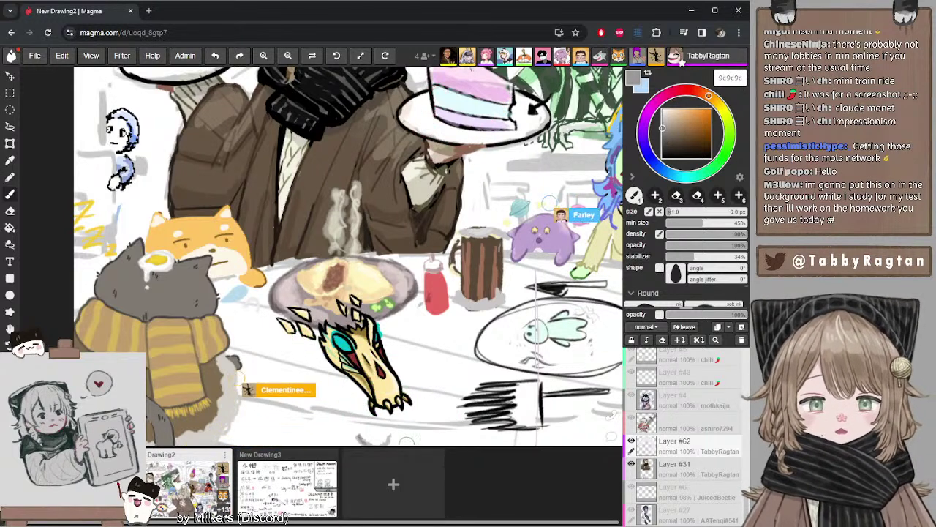
{"action": "key", "text": "bracketleft"}
{"action": "key", "text": "bracketleft"}
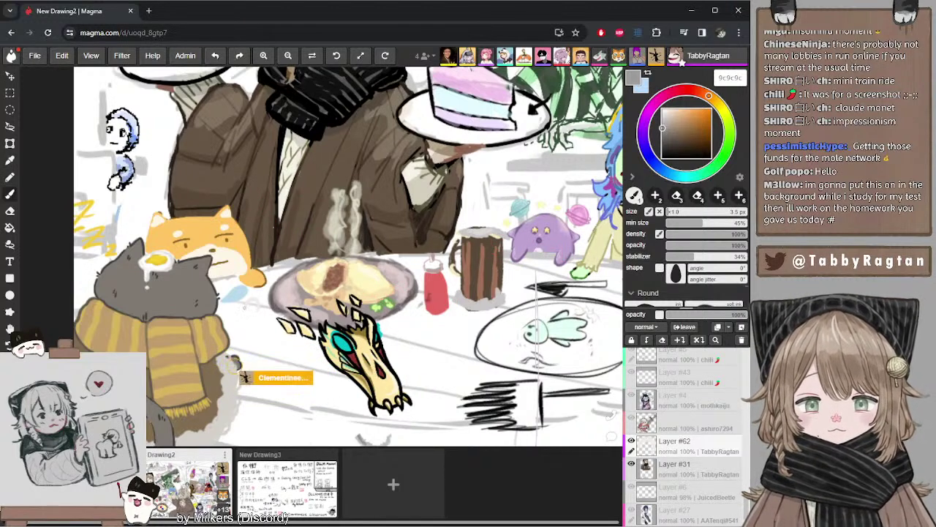
{"action": "key", "text": "bracketleft"}
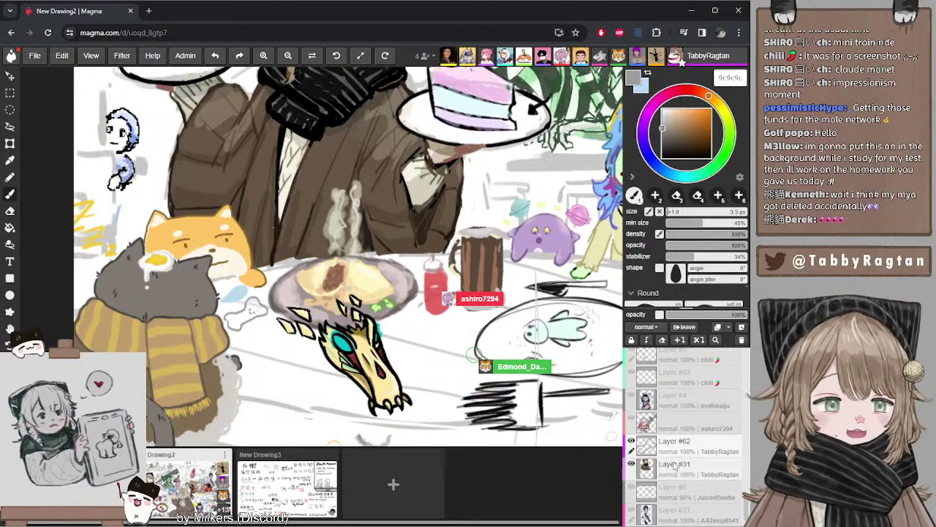
- Add a new layer directly above Layer #31 and sample off-white f2f2f2 for the brush
{"action": "left_click", "coordinate": [647, 472]}
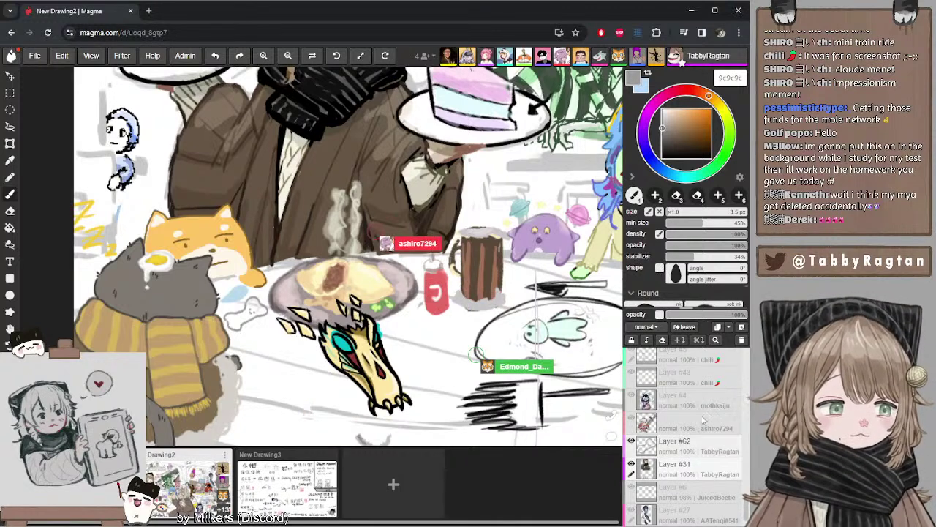
{"action": "left_click", "coordinate": [742, 328]}
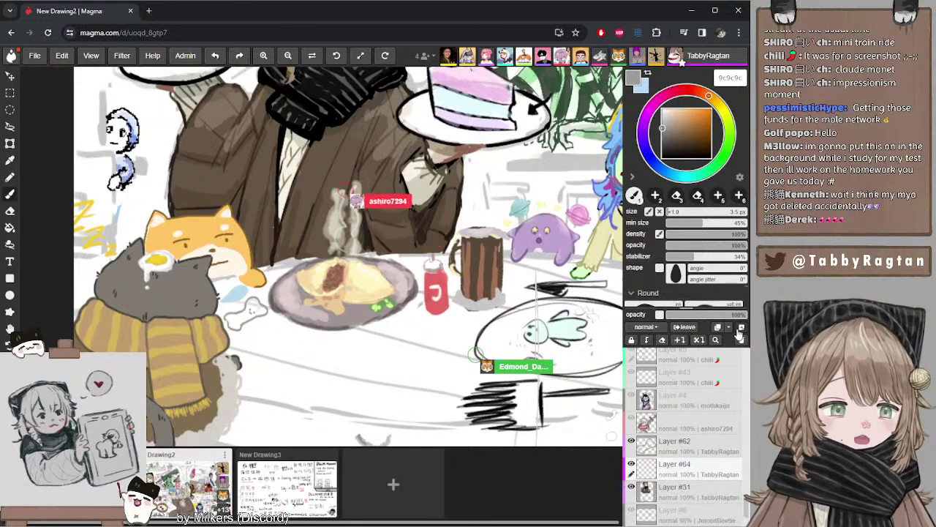
{"action": "left_click", "coordinate": [264, 296], "text": "alt"}
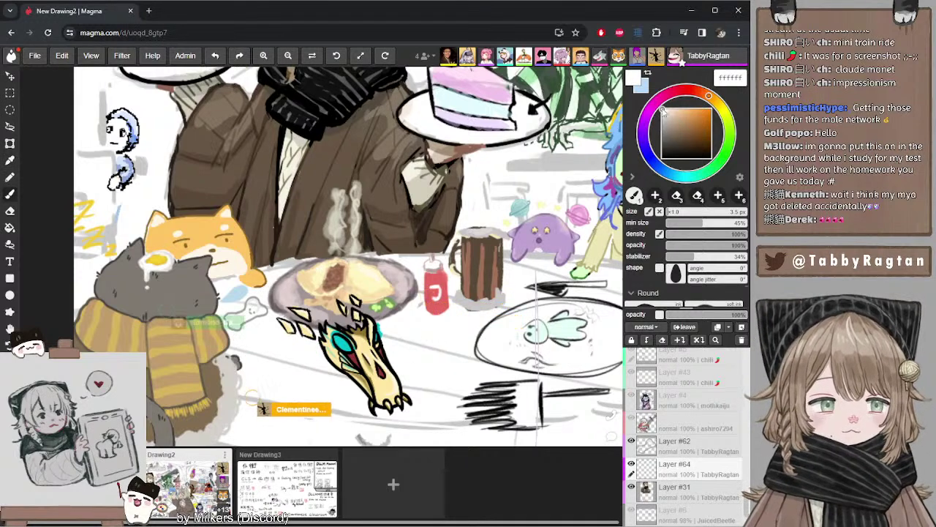
{"action": "left_click", "coordinate": [477, 192], "text": "alt"}
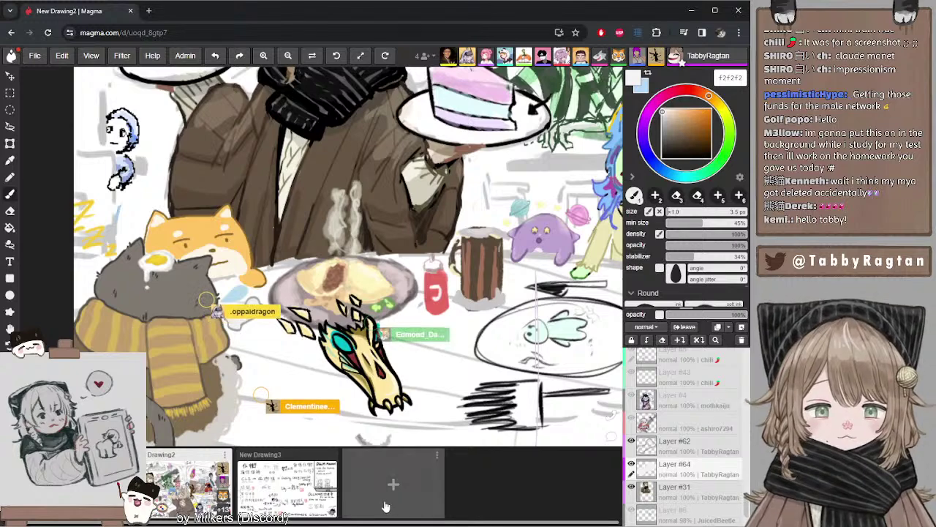
- Create a new blank drawing and hand-letter "Ending doodle collab #2" with a small cat doodle along its lower edge in black 000000
{"action": "left_click", "coordinate": [387, 497]}
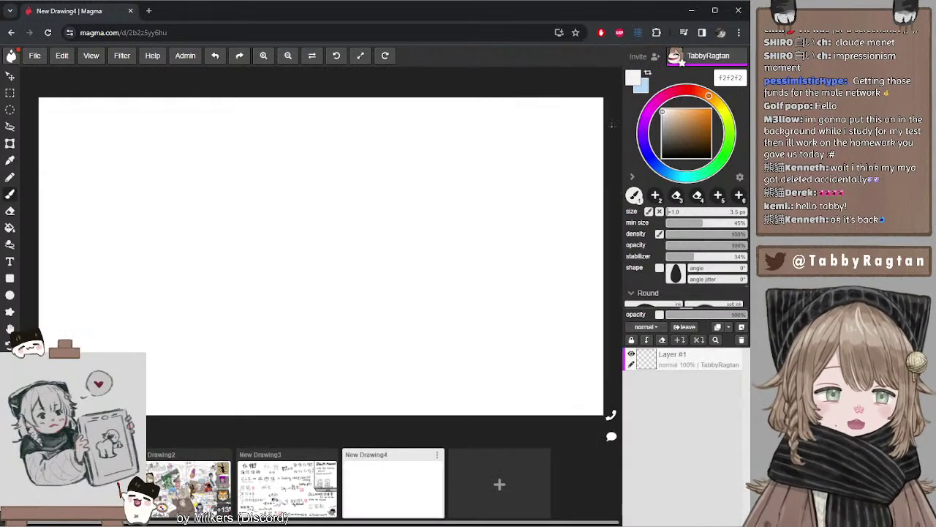
{"action": "left_click_drag", "start_coordinate": [665, 136], "coordinate": [660, 159]}
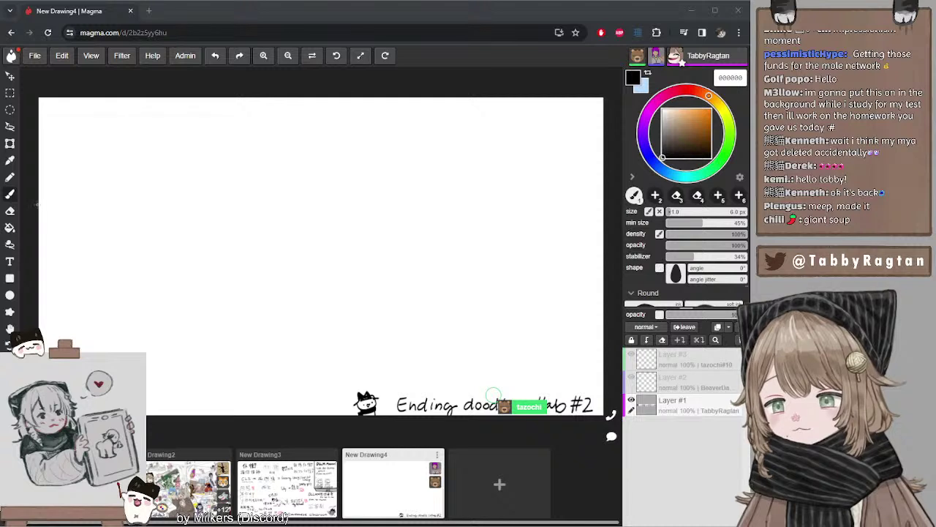
{"action": "left_click", "coordinate": [27, 204]}
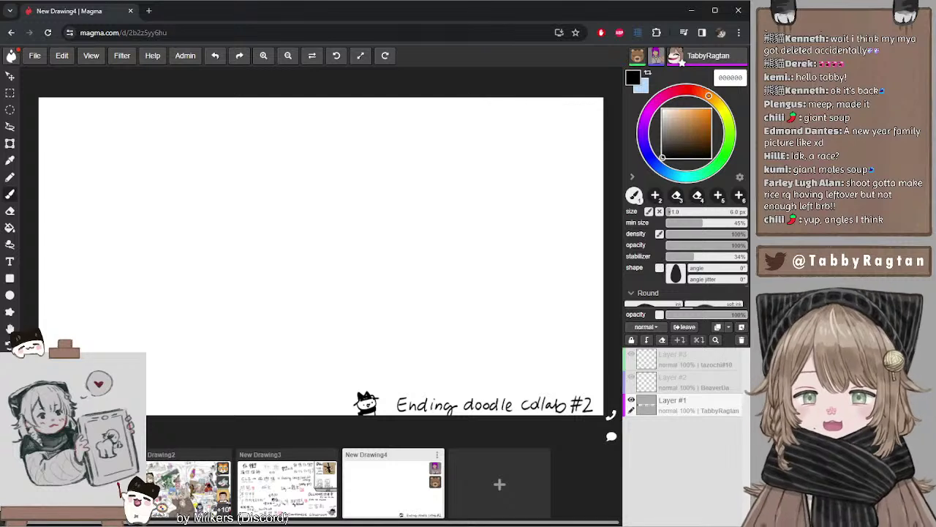
- Hand-letter the title "Giant soup!" in the canvas's upper-left corner with the black 6 px brush
{"action": "mouse_move", "coordinate": [76, 112]}
{"action": "left_mouse_down"}
{"action": "mouse_move", "coordinate": [77, 123]}
{"action": "mouse_move", "coordinate": [70, 109]}
{"action": "mouse_move", "coordinate": [101, 123]}
{"action": "mouse_move", "coordinate": [176, 116]}
{"action": "mouse_move", "coordinate": [179, 128]}
{"action": "left_mouse_up"}
{"action": "key", "text": "ctrl+z"}
{"action": "key", "text": "ctrl+z"}
{"action": "key", "text": "ctrl+z"}
{"action": "key", "text": "ctrl+z"}
{"action": "left_click_drag", "start_coordinate": [179, 116], "coordinate": [180, 121]}
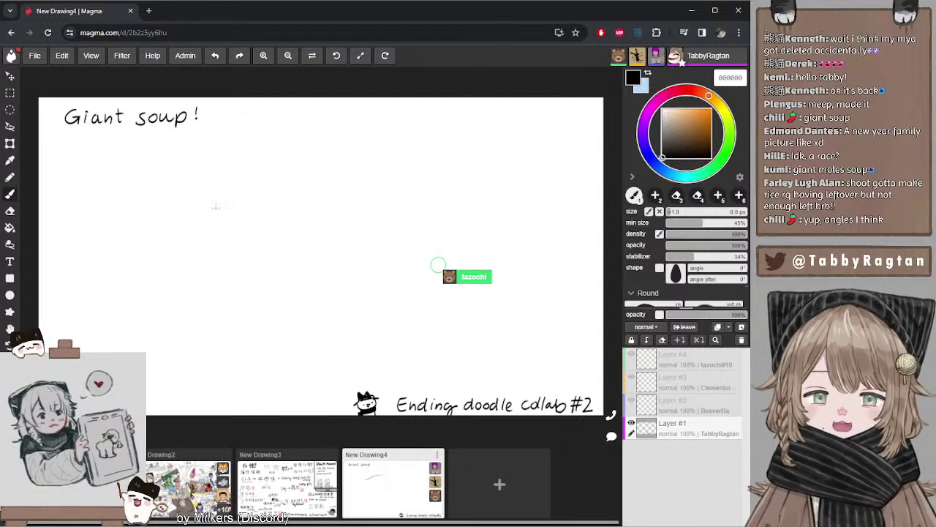
- Add a layer above Layer #1 and draw a wide shallow arc across the canvas as the pot's back rim
{"action": "left_click", "coordinate": [741, 327]}
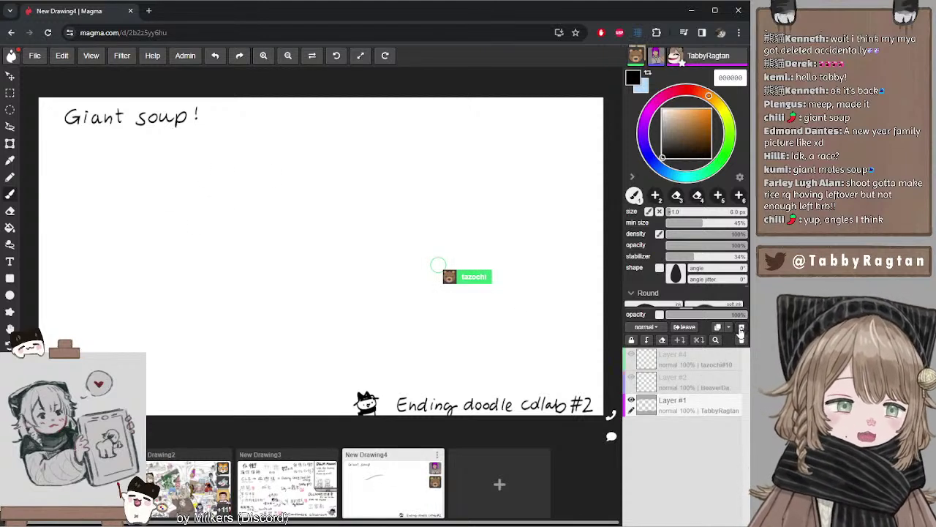
{"action": "left_click_drag", "start_coordinate": [161, 205], "coordinate": [331, 192]}
{"action": "key", "text": "ctrl+z"}
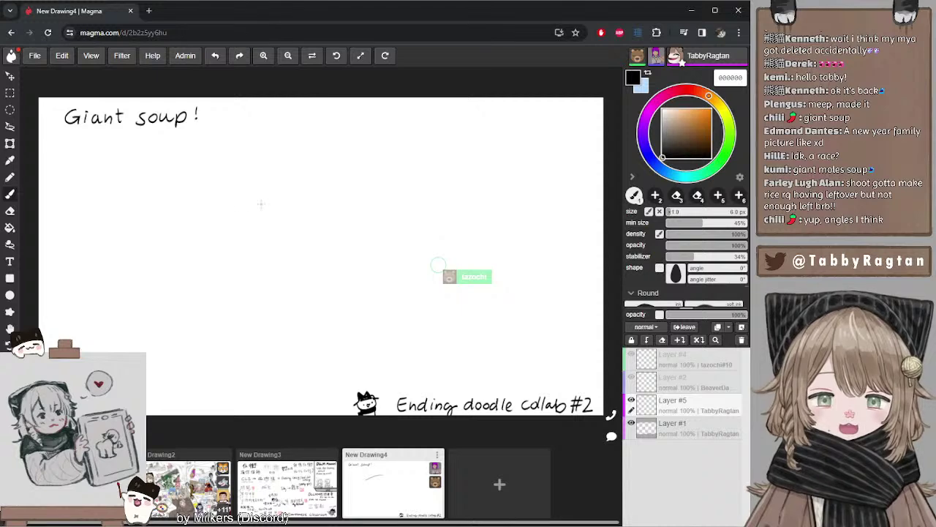
{"action": "mouse_move", "coordinate": [177, 203]}
{"action": "left_mouse_down"}
{"action": "mouse_move", "coordinate": [220, 189]}
{"action": "mouse_move", "coordinate": [464, 218]}
{"action": "left_mouse_up"}
{"action": "key", "text": "ctrl+z"}
{"action": "left_click_drag", "start_coordinate": [163, 212], "coordinate": [454, 215]}
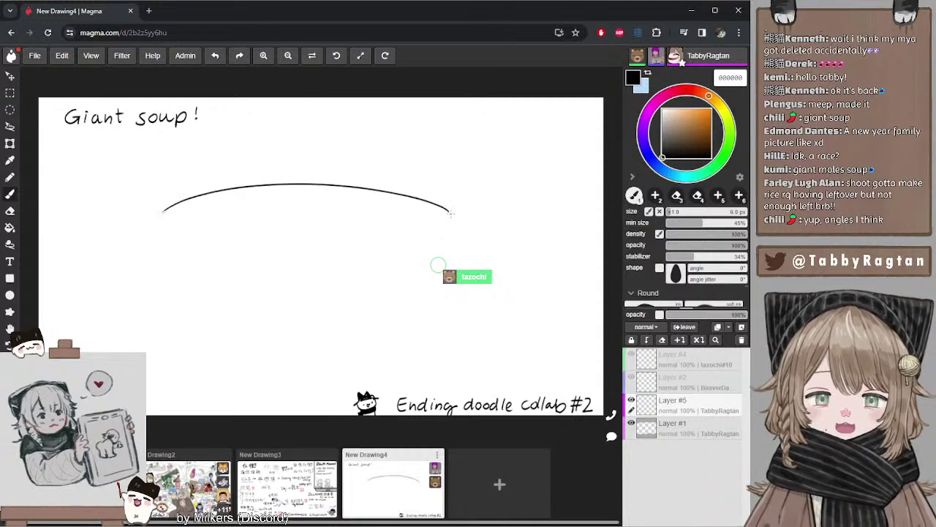
- Draw the pot's rounded left handle and its left side curving down to the base
{"action": "mouse_move", "coordinate": [158, 214]}
{"action": "left_mouse_down"}
{"action": "mouse_move", "coordinate": [126, 254]}
{"action": "mouse_move", "coordinate": [129, 242]}
{"action": "mouse_move", "coordinate": [178, 344]}
{"action": "left_mouse_up"}
{"action": "key", "text": "ctrl+z"}
{"action": "key", "text": "ctrl+z"}
{"action": "mouse_move", "coordinate": [140, 274]}
{"action": "left_mouse_down"}
{"action": "mouse_move", "coordinate": [156, 344]}
{"action": "mouse_move", "coordinate": [175, 341]}
{"action": "mouse_move", "coordinate": [170, 351]}
{"action": "mouse_move", "coordinate": [227, 368]}
{"action": "left_mouse_up"}
{"action": "key", "text": "ctrl+z"}
- Draw the pot's long, nearly flat base line from the left side, redoing strokes until the curve fits
{"action": "mouse_move", "coordinate": [169, 355]}
{"action": "left_mouse_down"}
{"action": "mouse_move", "coordinate": [320, 369]}
{"action": "mouse_move", "coordinate": [461, 354]}
{"action": "left_mouse_up"}
{"action": "key", "text": "ctrl+z"}
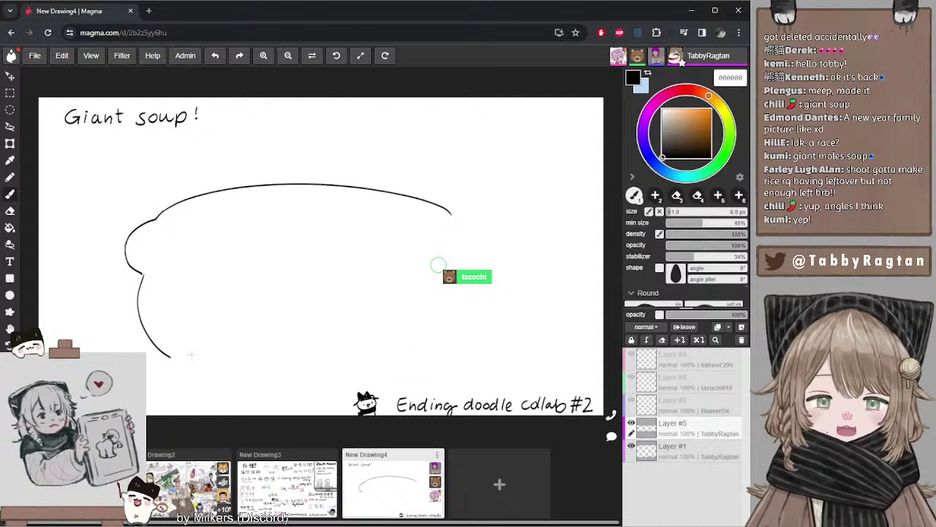
{"action": "left_click_drag", "start_coordinate": [180, 360], "coordinate": [443, 359]}
{"action": "key", "text": "ctrl+z"}
{"action": "mouse_move", "coordinate": [171, 357]}
{"action": "left_mouse_down"}
{"action": "mouse_move", "coordinate": [355, 376]}
{"action": "mouse_move", "coordinate": [471, 362]}
{"action": "left_mouse_up"}
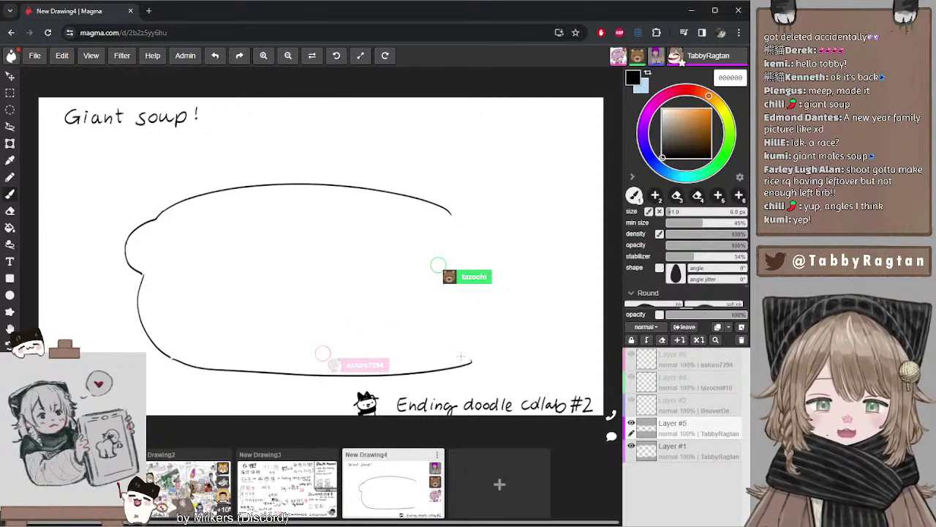
{"action": "key", "text": "ctrl+z"}
{"action": "mouse_move", "coordinate": [180, 358]}
{"action": "left_mouse_down"}
{"action": "mouse_move", "coordinate": [338, 377]}
{"action": "mouse_move", "coordinate": [462, 375]}
{"action": "left_mouse_up"}
{"action": "key", "text": "ctrl+z"}
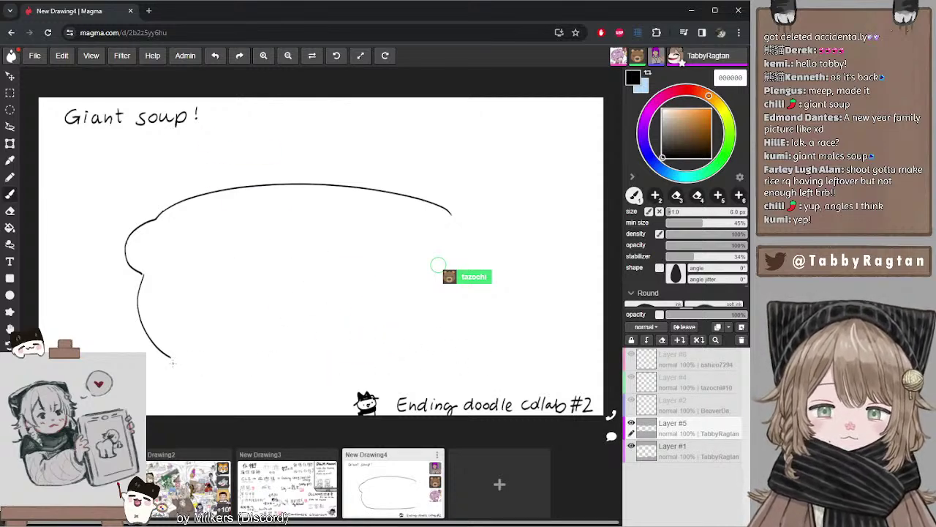
{"action": "mouse_move", "coordinate": [175, 358]}
{"action": "left_mouse_down"}
{"action": "mouse_move", "coordinate": [318, 370]}
{"action": "mouse_move", "coordinate": [409, 364]}
{"action": "left_mouse_up"}
{"action": "key", "text": "ctrl+z"}
{"action": "left_click_drag", "start_coordinate": [331, 371], "coordinate": [415, 357]}
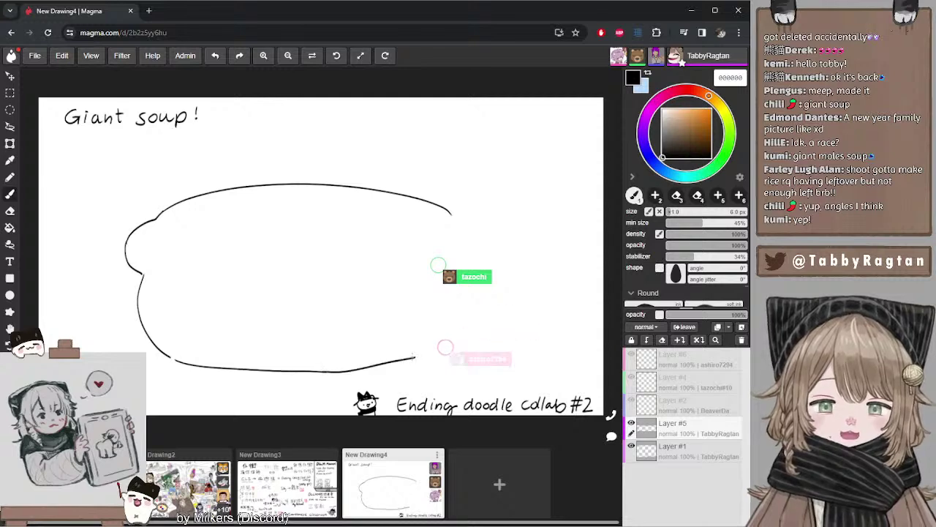
{"action": "key", "text": "ctrl+z"}
{"action": "mouse_move", "coordinate": [331, 371]}
{"action": "left_mouse_down"}
{"action": "mouse_move", "coordinate": [429, 355]}
{"action": "mouse_move", "coordinate": [379, 367]}
{"action": "mouse_move", "coordinate": [412, 367]}
{"action": "left_mouse_up"}
{"action": "key", "text": "ctrl+z"}
{"action": "key", "text": "ctrl+z"}
{"action": "key", "text": "ctrl+z"}
{"action": "key", "text": "ctrl+z"}
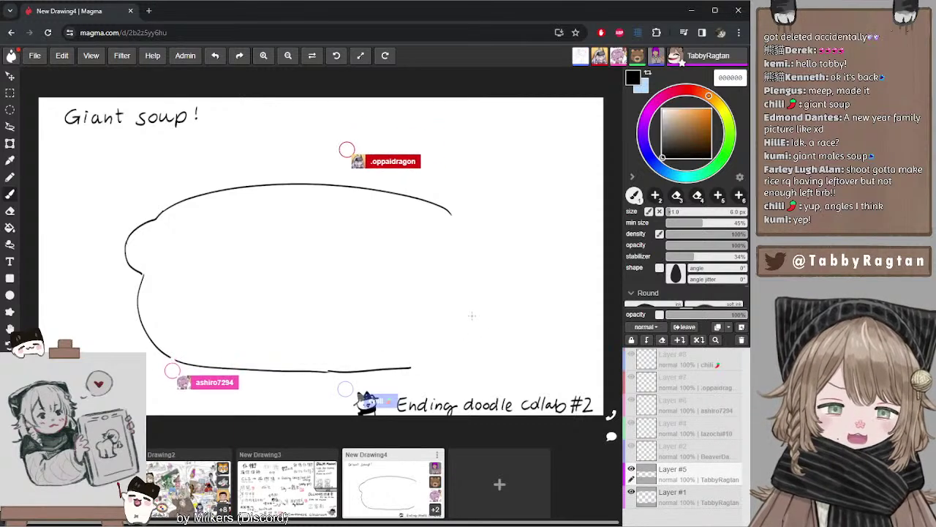
- Close the pot outline with a curved right side joined to the base and a rounded right handle
{"action": "mouse_move", "coordinate": [475, 291]}
{"action": "left_mouse_down"}
{"action": "mouse_move", "coordinate": [460, 351]}
{"action": "mouse_move", "coordinate": [427, 367]}
{"action": "mouse_move", "coordinate": [458, 353]}
{"action": "mouse_move", "coordinate": [438, 363]}
{"action": "left_mouse_up"}
{"action": "key", "text": "ctrl+z"}
{"action": "key", "text": "ctrl+z"}
{"action": "left_click_drag", "start_coordinate": [444, 360], "coordinate": [411, 368]}
{"action": "key", "text": "ctrl+z"}
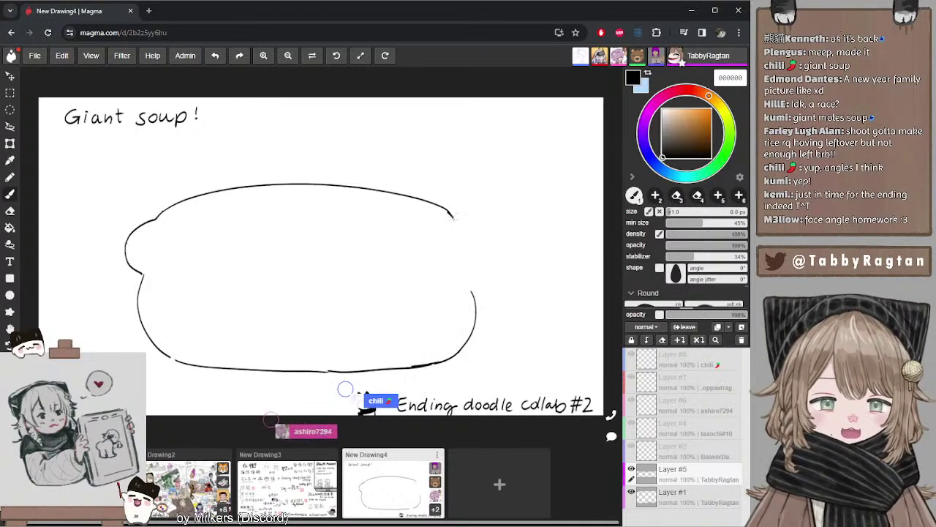
{"action": "mouse_move", "coordinate": [447, 211]}
{"action": "left_mouse_down"}
{"action": "mouse_move", "coordinate": [478, 247]}
{"action": "mouse_move", "coordinate": [474, 226]}
{"action": "mouse_move", "coordinate": [481, 267]}
{"action": "mouse_move", "coordinate": [486, 256]}
{"action": "mouse_move", "coordinate": [463, 224]}
{"action": "mouse_move", "coordinate": [483, 269]}
{"action": "mouse_move", "coordinate": [487, 260]}
{"action": "mouse_move", "coordinate": [472, 289]}
{"action": "left_mouse_up"}
{"action": "key", "text": "ctrl+z"}
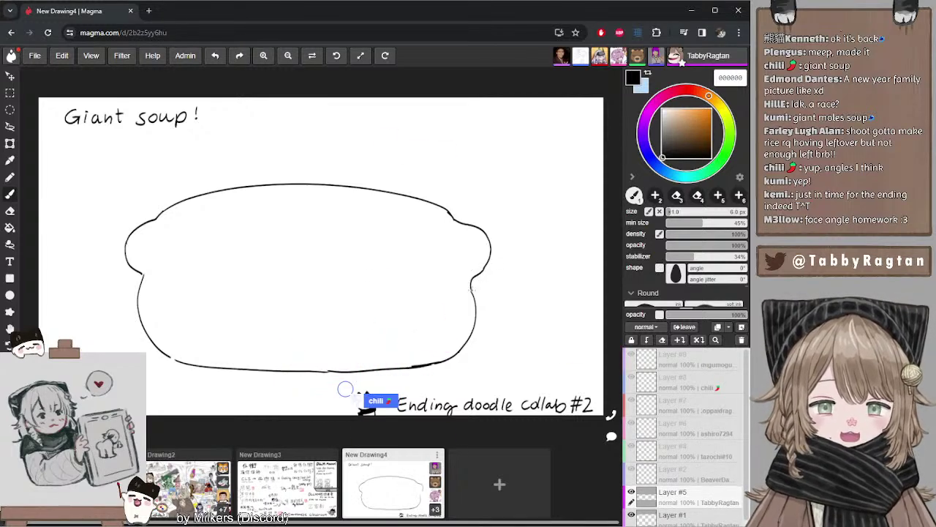
- Draw the left end and front edge of the pot's inner opening inside the rim
{"action": "mouse_move", "coordinate": [180, 218]}
{"action": "left_mouse_down"}
{"action": "mouse_move", "coordinate": [337, 201]}
{"action": "mouse_move", "coordinate": [170, 236]}
{"action": "mouse_move", "coordinate": [173, 252]}
{"action": "left_mouse_up"}
{"action": "key", "text": "ctrl+z"}
{"action": "key", "text": "ctrl+z"}
{"action": "key", "text": "ctrl+z"}
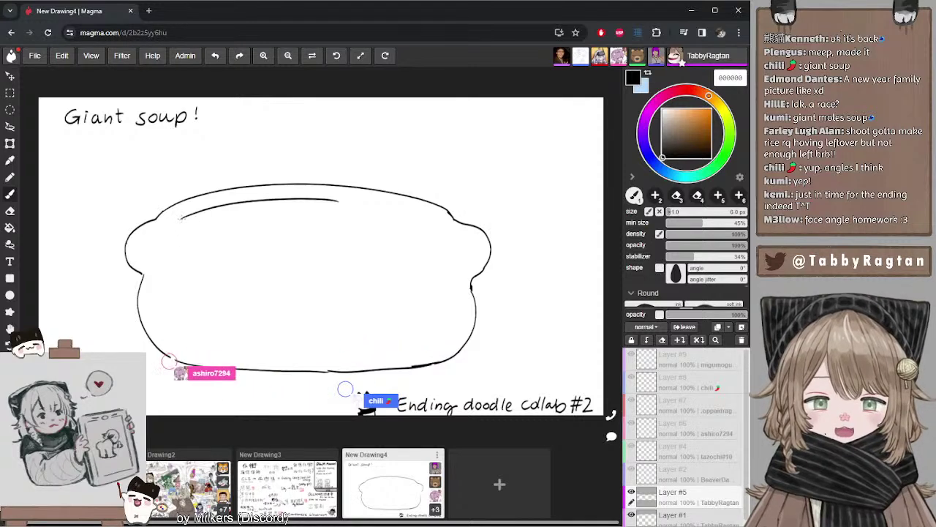
{"action": "left_click_drag", "start_coordinate": [184, 217], "coordinate": [173, 257]}
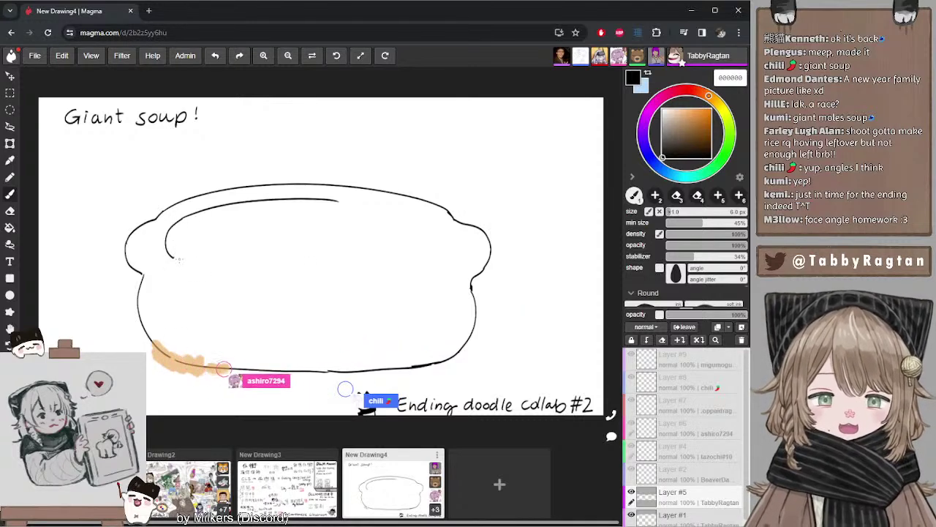
{"action": "left_click_drag", "start_coordinate": [173, 256], "coordinate": [353, 265]}
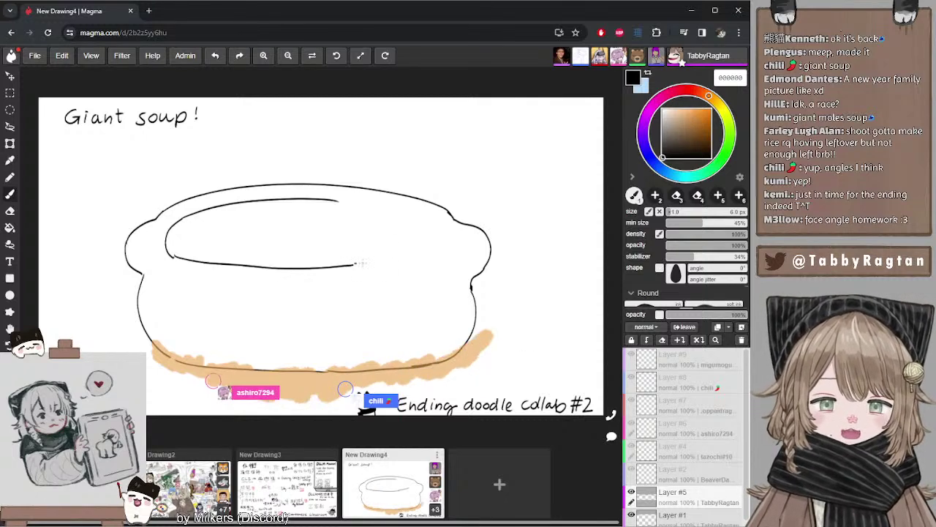
{"action": "left_click_drag", "start_coordinate": [356, 266], "coordinate": [437, 249]}
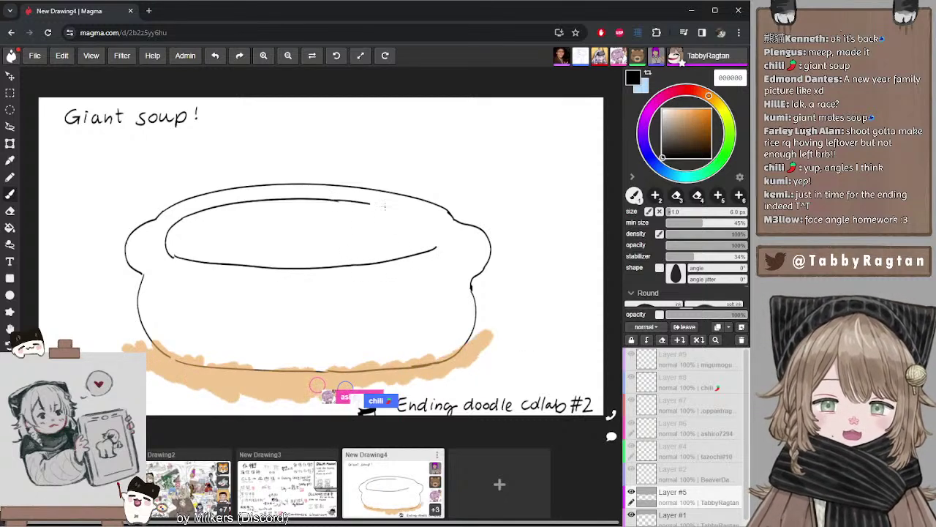
- Complete the pot's inner opening by extending its back edge, closing the right end and joining the gap on the left
{"action": "mouse_move", "coordinate": [336, 200]}
{"action": "left_mouse_down"}
{"action": "mouse_move", "coordinate": [426, 222]}
{"action": "mouse_move", "coordinate": [415, 215]}
{"action": "mouse_move", "coordinate": [435, 226]}
{"action": "mouse_move", "coordinate": [437, 244]}
{"action": "left_mouse_up"}
{"action": "key", "text": "ctrl+z"}
{"action": "key", "text": "ctrl+z"}
{"action": "key", "text": "ctrl+z"}
{"action": "key", "text": "ctrl+z"}
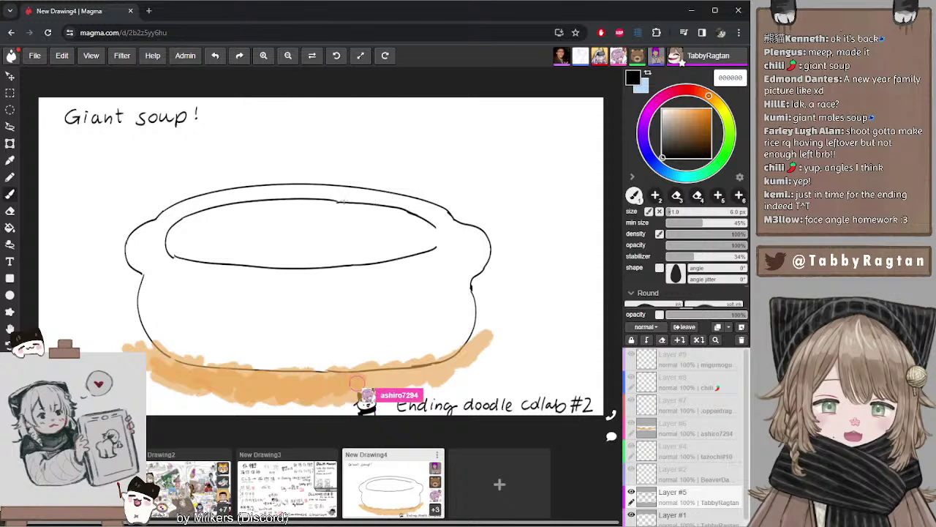
{"action": "left_click_drag", "start_coordinate": [336, 201], "coordinate": [389, 205]}
{"action": "key", "text": "ctrl+z"}
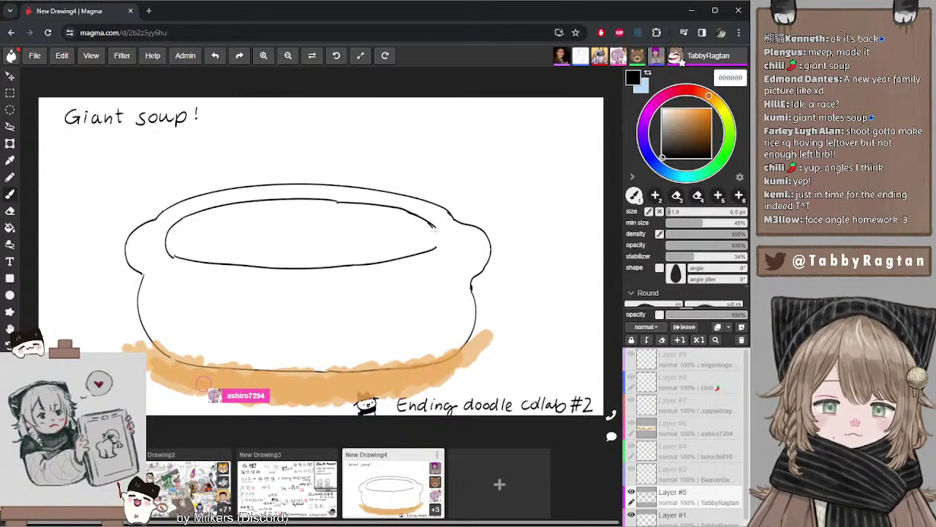
{"action": "left_click_drag", "start_coordinate": [436, 226], "coordinate": [436, 248]}
{"action": "key", "text": "ctrl+z"}
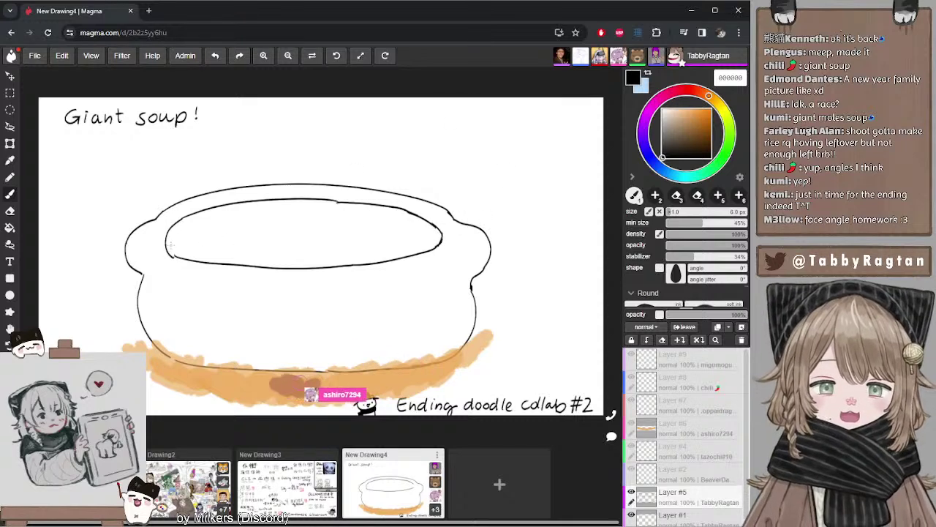
{"action": "left_click_drag", "start_coordinate": [167, 250], "coordinate": [173, 256]}
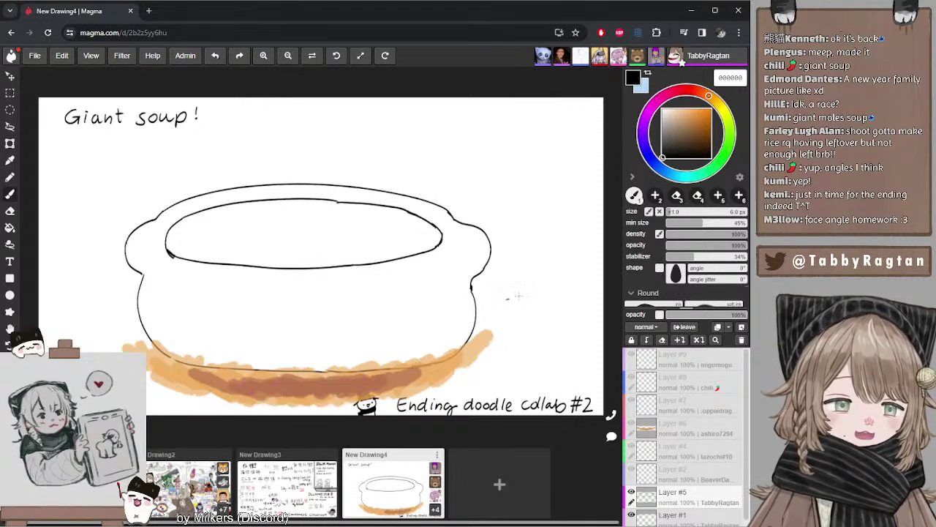
- Draw the outline of a small bowl to the right of the pot, running up to the canvas edge
{"action": "left_click_drag", "start_coordinate": [505, 301], "coordinate": [576, 296]}
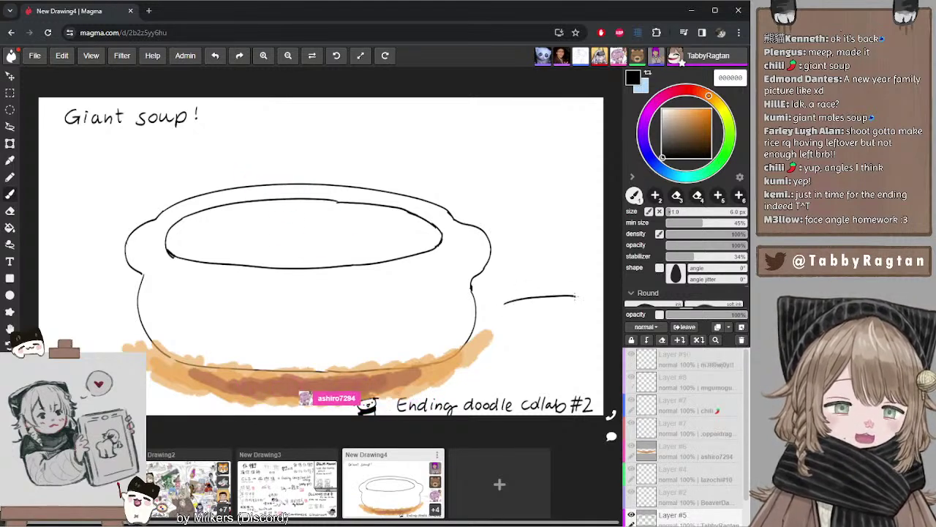
{"action": "mouse_move", "coordinate": [505, 302]}
{"action": "left_mouse_down"}
{"action": "mouse_move", "coordinate": [496, 315]}
{"action": "mouse_move", "coordinate": [530, 366]}
{"action": "left_mouse_up"}
{"action": "key", "text": "ctrl+z"}
{"action": "mouse_move", "coordinate": [498, 317]}
{"action": "left_mouse_down"}
{"action": "mouse_move", "coordinate": [521, 362]}
{"action": "mouse_move", "coordinate": [578, 365]}
{"action": "mouse_move", "coordinate": [531, 364]}
{"action": "mouse_move", "coordinate": [558, 371]}
{"action": "mouse_move", "coordinate": [589, 363]}
{"action": "left_mouse_up"}
{"action": "key", "text": "ctrl+z"}
{"action": "left_click_drag", "start_coordinate": [575, 295], "coordinate": [603, 306]}
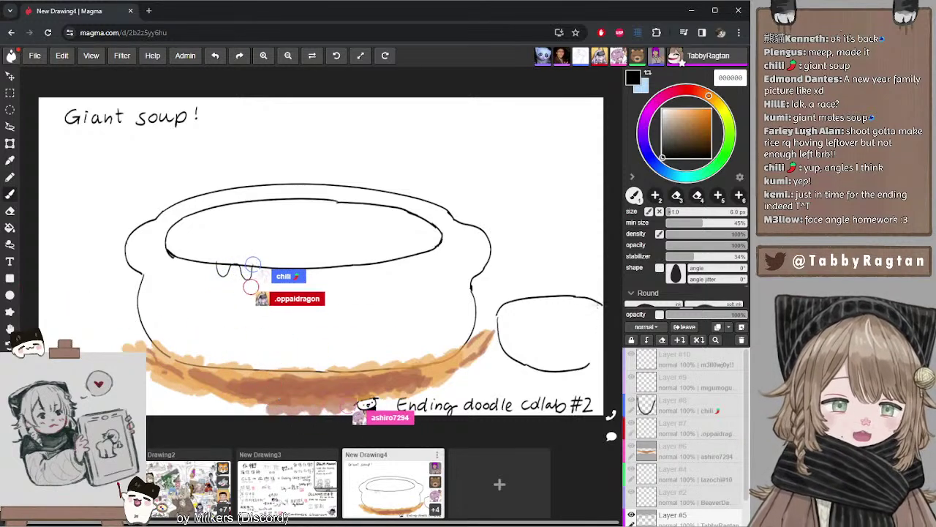
{"action": "left_click_drag", "start_coordinate": [600, 305], "coordinate": [594, 363]}
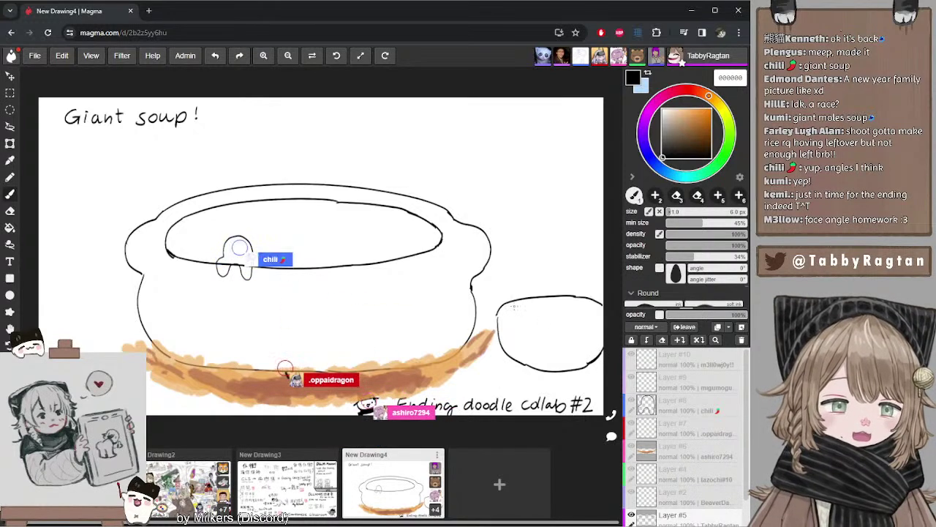
- Draw the oval inner opening inside the small bowl's rim
{"action": "mouse_move", "coordinate": [514, 307]}
{"action": "left_mouse_down"}
{"action": "mouse_move", "coordinate": [539, 322]}
{"action": "mouse_move", "coordinate": [581, 307]}
{"action": "mouse_move", "coordinate": [527, 304]}
{"action": "mouse_move", "coordinate": [591, 308]}
{"action": "left_mouse_up"}
{"action": "key", "text": "ctrl+z"}
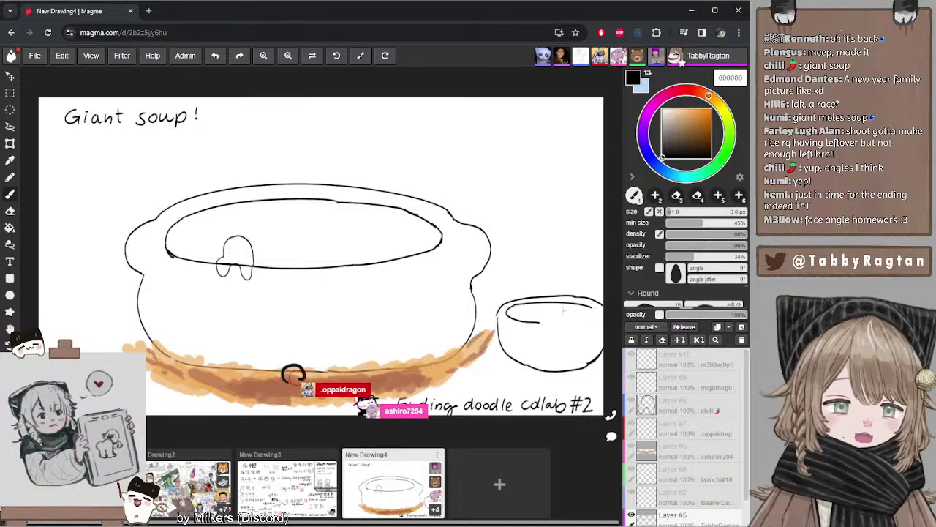
{"action": "key", "text": "ctrl+z"}
{"action": "left_click_drag", "start_coordinate": [515, 306], "coordinate": [590, 302]}
{"action": "mouse_move", "coordinate": [535, 322]}
{"action": "left_mouse_down"}
{"action": "mouse_move", "coordinate": [600, 315]}
{"action": "mouse_move", "coordinate": [584, 322]}
{"action": "left_mouse_up"}
{"action": "key", "text": "ctrl+z"}
{"action": "key", "text": "ctrl+z"}
{"action": "key", "text": "ctrl+z"}
{"action": "key", "text": "ctrl+z"}
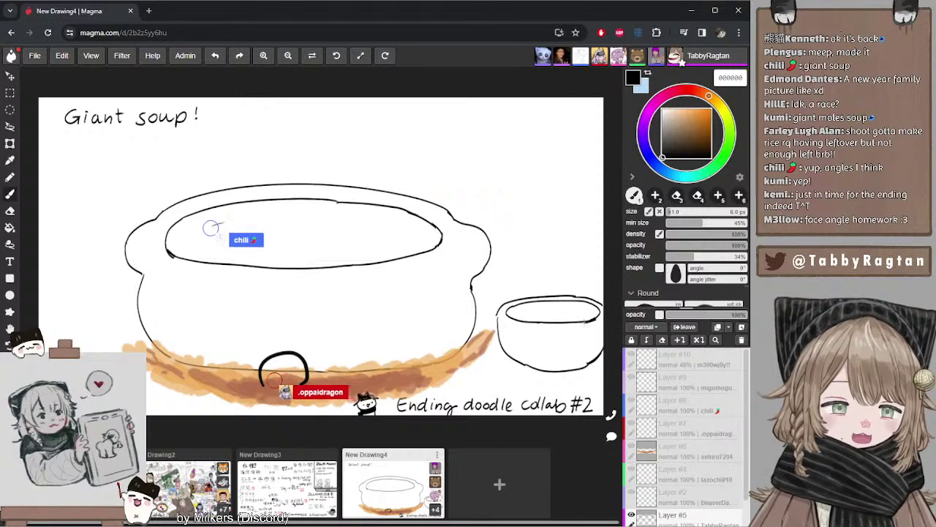
- Draw a curved band across the small bowl's body and short curved marks inside both pot handles
{"action": "left_click_drag", "start_coordinate": [502, 336], "coordinate": [591, 342]}
{"action": "key", "text": "ctrl+z"}
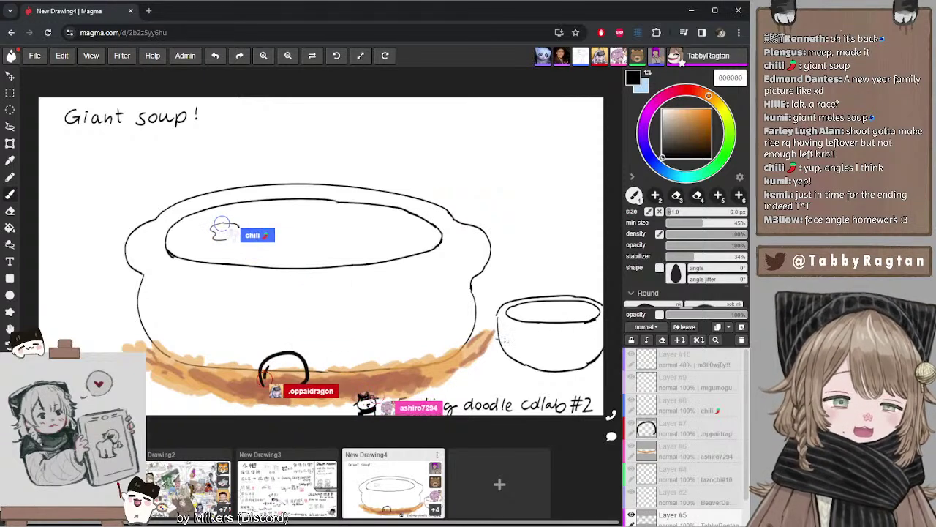
{"action": "key", "text": "ctrl+z"}
{"action": "left_click_drag", "start_coordinate": [503, 340], "coordinate": [602, 339]}
{"action": "key", "text": "ctrl+z"}
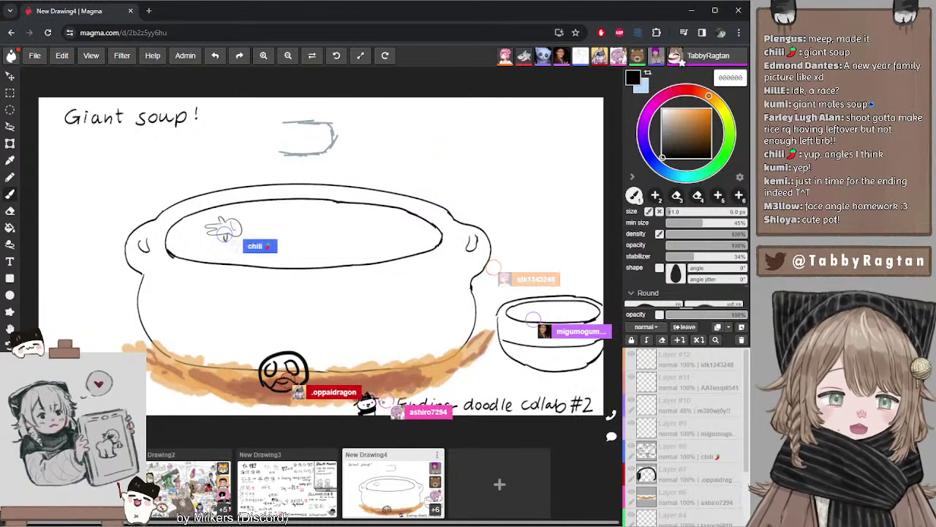
{"action": "key", "text": "space"}
{"action": "left_click_drag", "start_coordinate": [482, 236], "coordinate": [483, 231]}
{"action": "left_click_drag", "start_coordinate": [428, 210], "coordinate": [431, 206]}
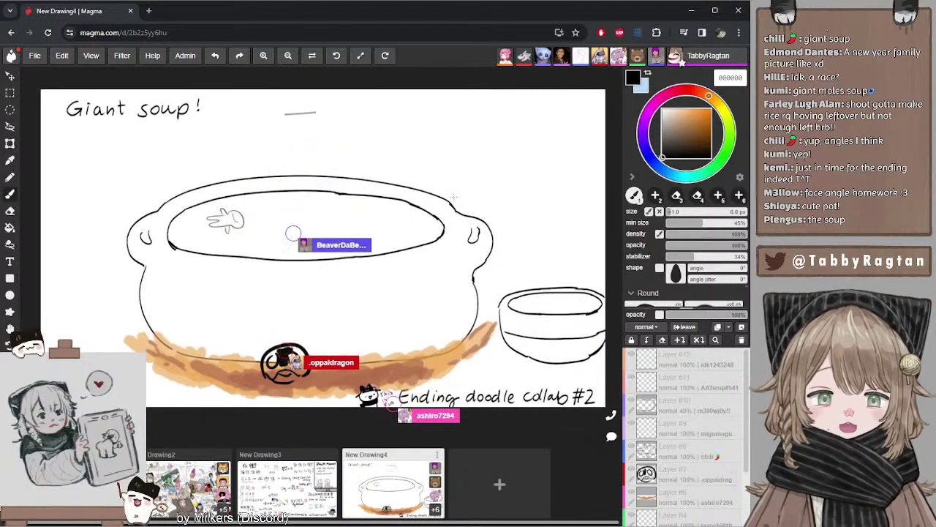
{"action": "left_click_drag", "start_coordinate": [437, 243], "coordinate": [401, 232]}
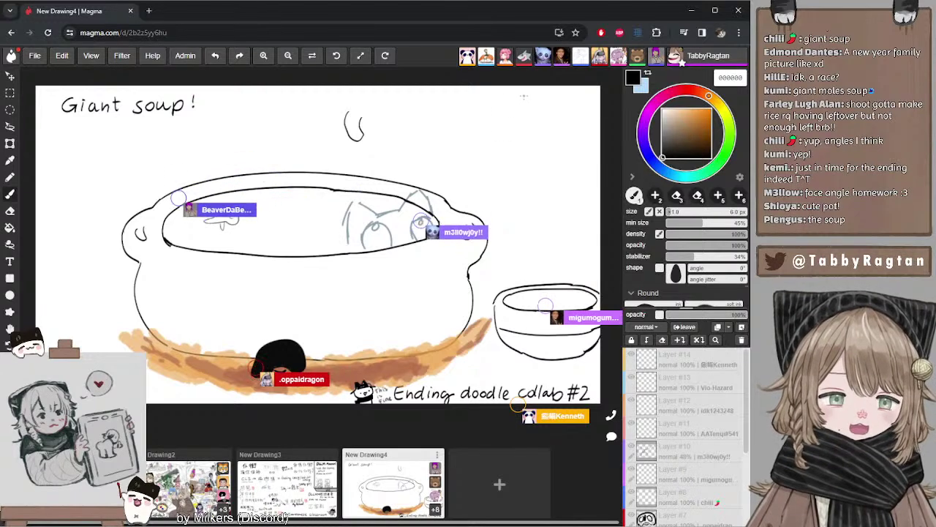
{"action": "mouse_move", "coordinate": [486, 112]}
{"action": "left_mouse_down"}
{"action": "mouse_move", "coordinate": [449, 124]}
{"action": "mouse_move", "coordinate": [438, 155]}
{"action": "mouse_move", "coordinate": [481, 176]}
{"action": "mouse_move", "coordinate": [518, 162]}
{"action": "left_mouse_up"}
{"action": "key", "text": "ctrl+z"}
{"action": "key", "text": "ctrl+z"}
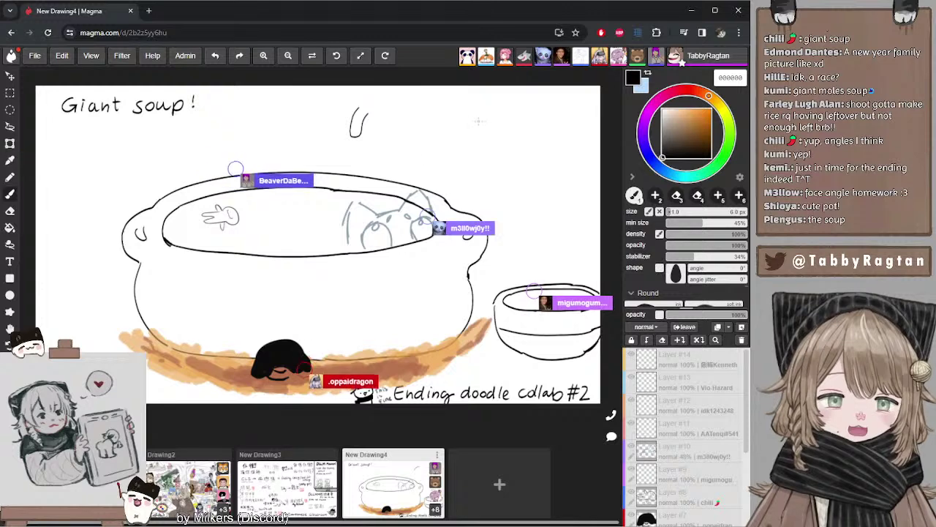
{"action": "mouse_move", "coordinate": [479, 120]}
{"action": "left_mouse_down"}
{"action": "mouse_move", "coordinate": [440, 145]}
{"action": "mouse_move", "coordinate": [500, 169]}
{"action": "left_mouse_up"}
{"action": "key", "text": "ctrl+z"}
{"action": "left_click_drag", "start_coordinate": [439, 141], "coordinate": [479, 173]}
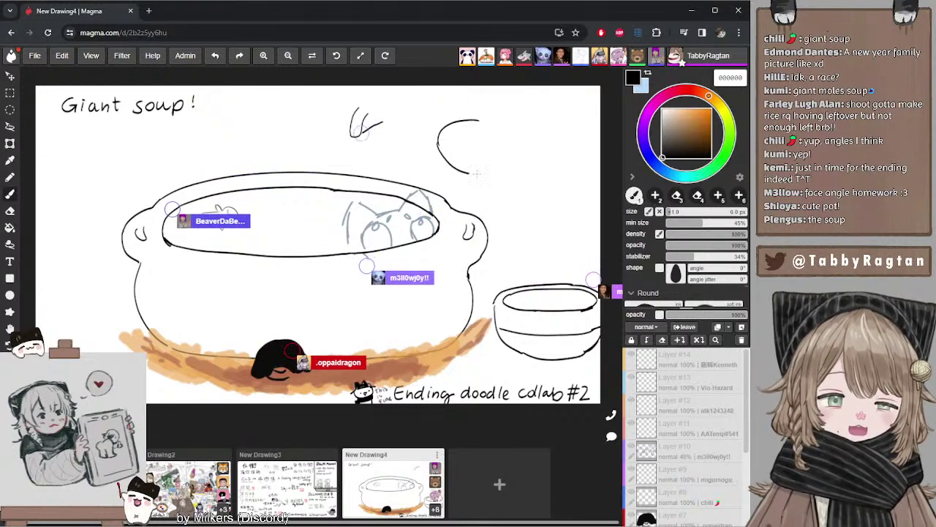
{"action": "key", "text": "ctrl+z"}
- Draw a ladle above the small bowl, with a rounded body, a handle rising to the canvas edge and an oval inner opening
{"action": "mouse_move", "coordinate": [439, 141]}
{"action": "left_mouse_down"}
{"action": "mouse_move", "coordinate": [464, 176]}
{"action": "mouse_move", "coordinate": [506, 170]}
{"action": "mouse_move", "coordinate": [484, 178]}
{"action": "mouse_move", "coordinate": [523, 145]}
{"action": "mouse_move", "coordinate": [529, 87]}
{"action": "left_mouse_up"}
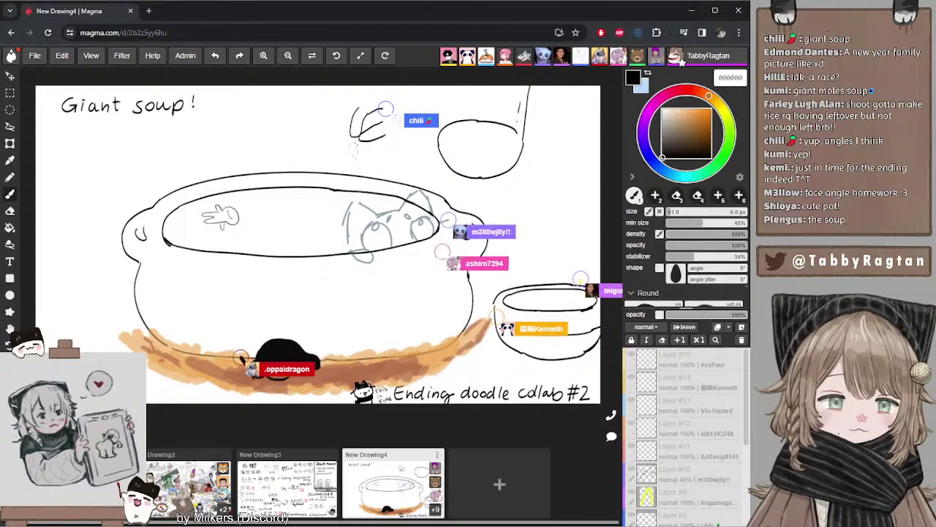
{"action": "key", "text": "ctrl+z"}
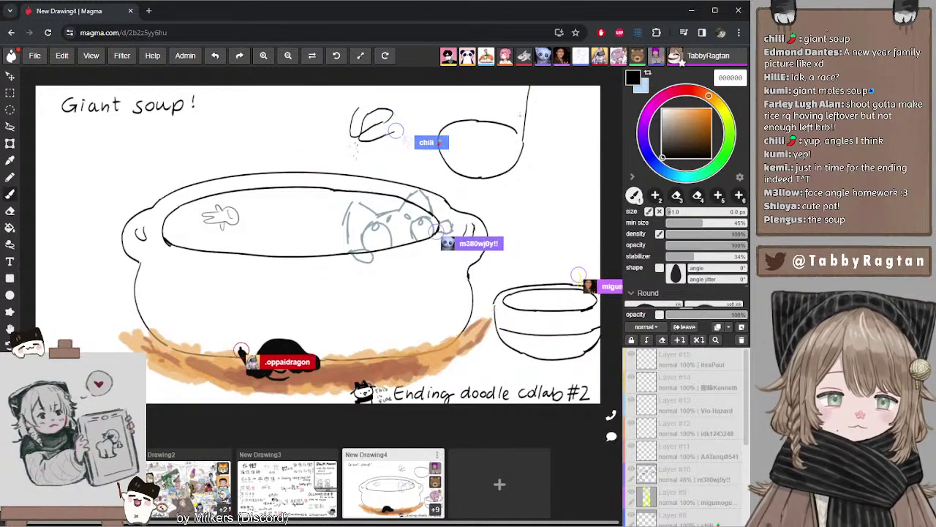
{"action": "left_click_drag", "start_coordinate": [517, 135], "coordinate": [523, 86]}
{"action": "left_click_drag", "start_coordinate": [451, 132], "coordinate": [482, 126]}
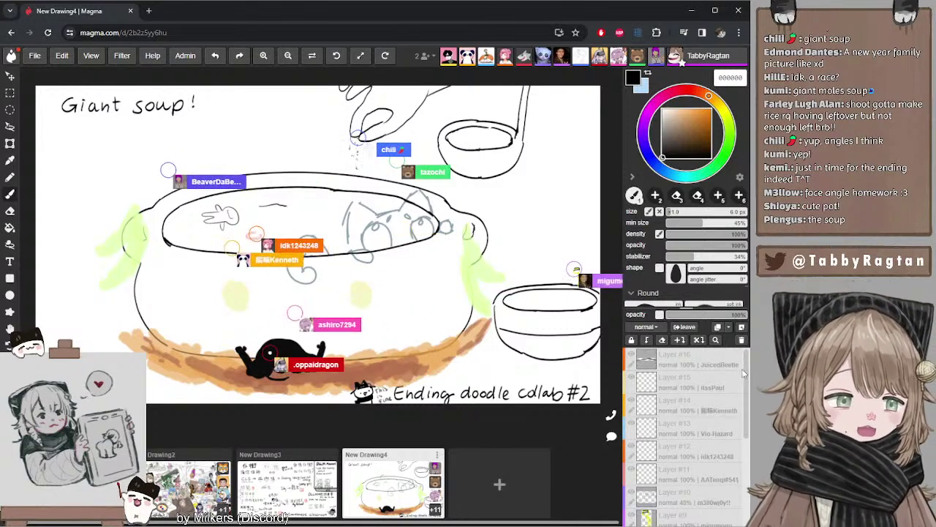
- Lower the opacity of Layer #5, which holds the pot and bowl line art, to 29%
{"action": "scroll", "coordinate": [743, 374], "scroll_direction": "down", "scroll_amount": 5}
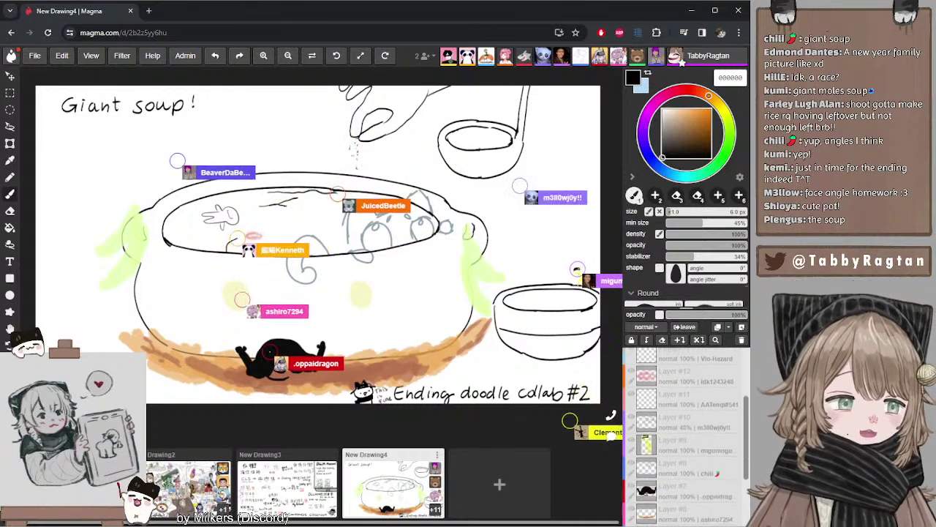
{"action": "scroll", "coordinate": [684, 439], "scroll_direction": "down", "scroll_amount": 4}
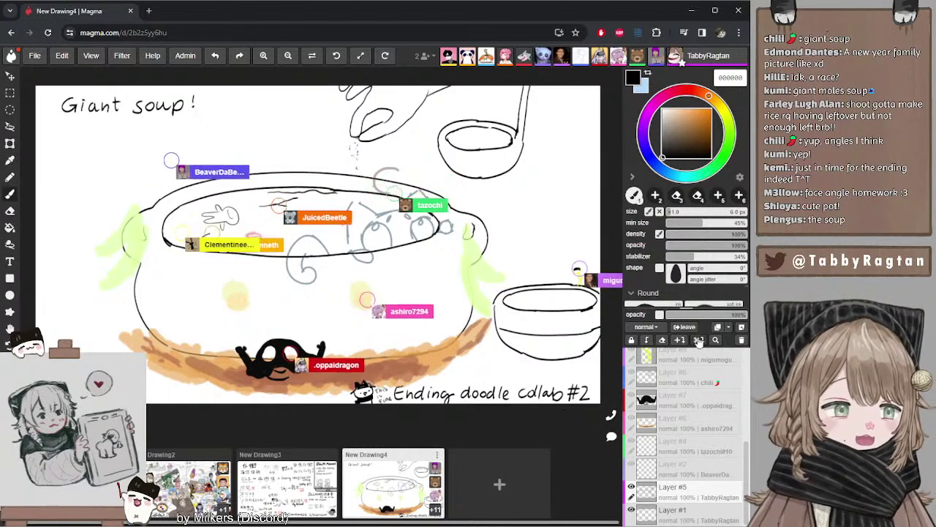
{"action": "left_click_drag", "start_coordinate": [704, 315], "coordinate": [692, 316]}
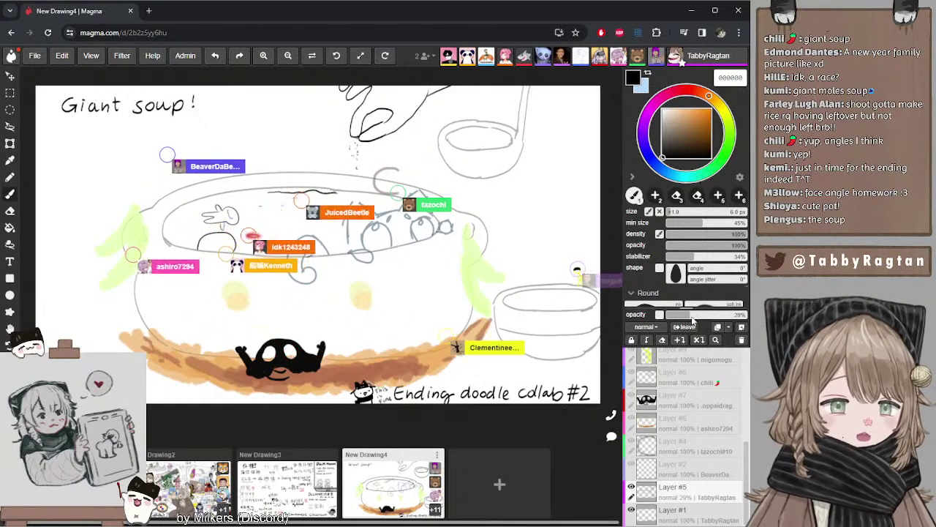
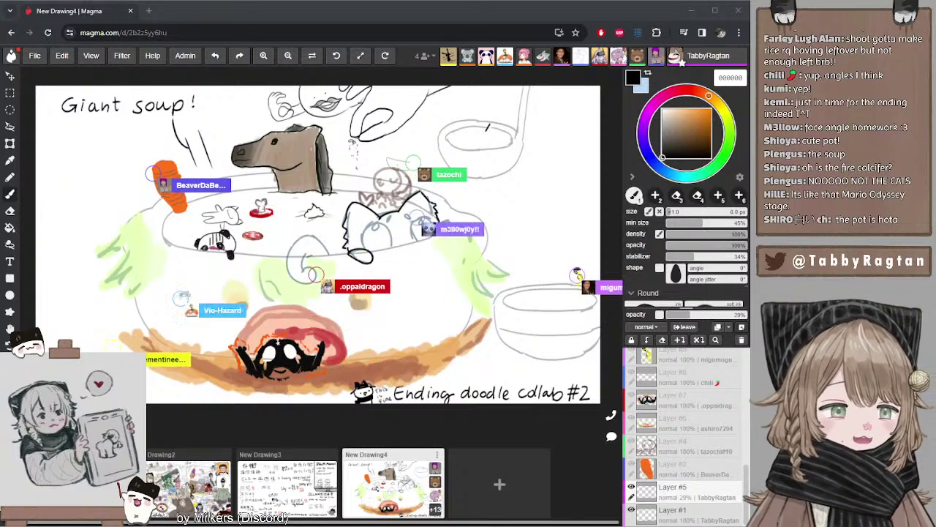
- Add a new layer above Layer #5 and draw a small hand gripping the left side of the small bowl's rim
{"action": "left_click", "coordinate": [679, 340]}
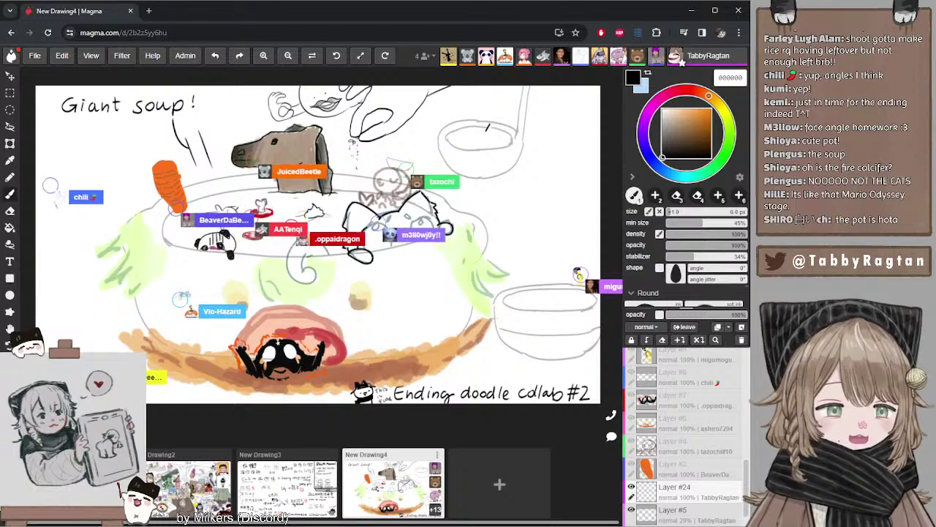
{"action": "left_click_drag", "start_coordinate": [493, 302], "coordinate": [473, 303]}
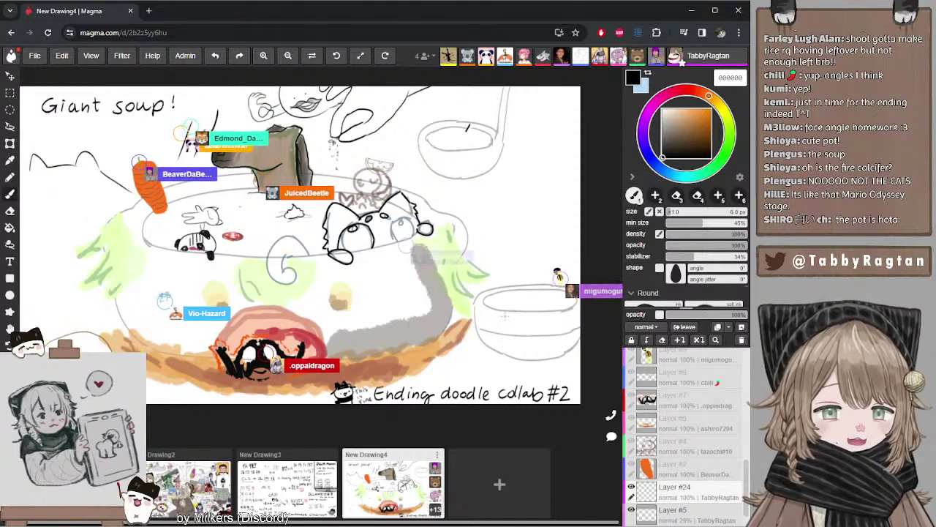
{"action": "left_click_drag", "start_coordinate": [501, 301], "coordinate": [503, 291]}
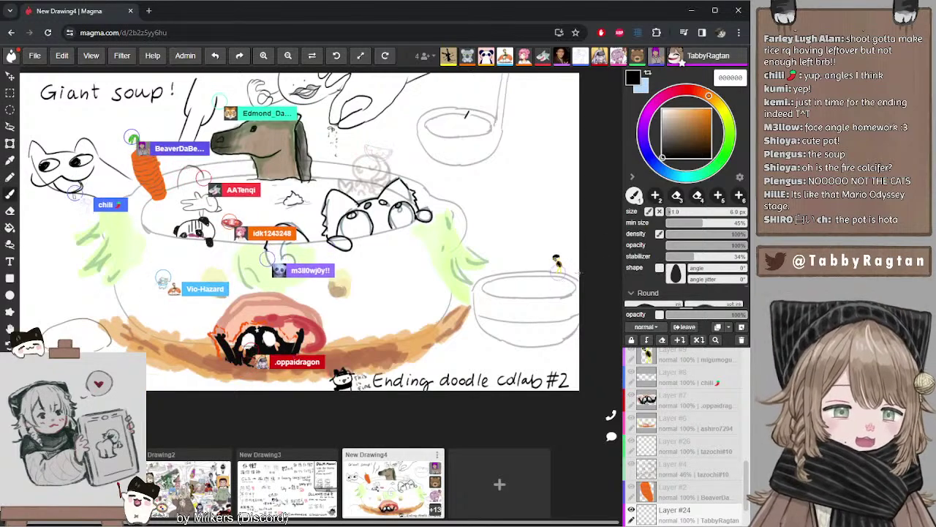
{"action": "scroll", "coordinate": [578, 274], "scroll_direction": "up", "scroll_amount": 3}
{"action": "scroll", "coordinate": [578, 274], "scroll_direction": "down", "scroll_amount": 1}
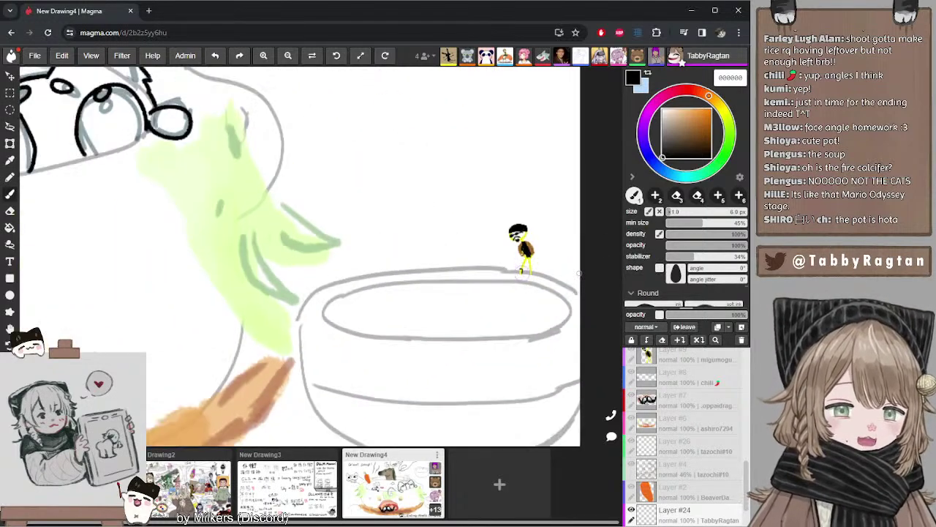
{"action": "scroll", "coordinate": [578, 274], "scroll_direction": "up", "scroll_amount": 2}
{"action": "scroll", "coordinate": [578, 274], "scroll_direction": "down", "scroll_amount": 4}
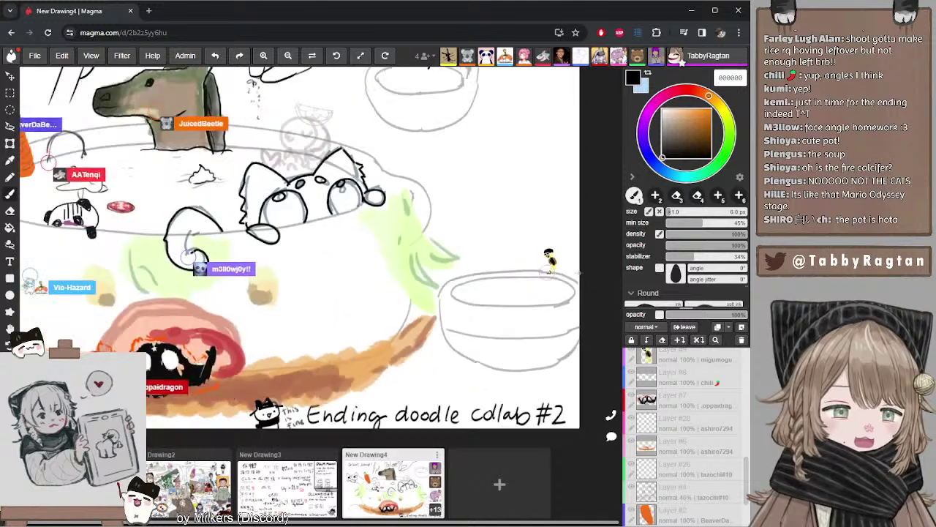
{"action": "scroll", "coordinate": [578, 274], "scroll_direction": "up", "scroll_amount": 3}
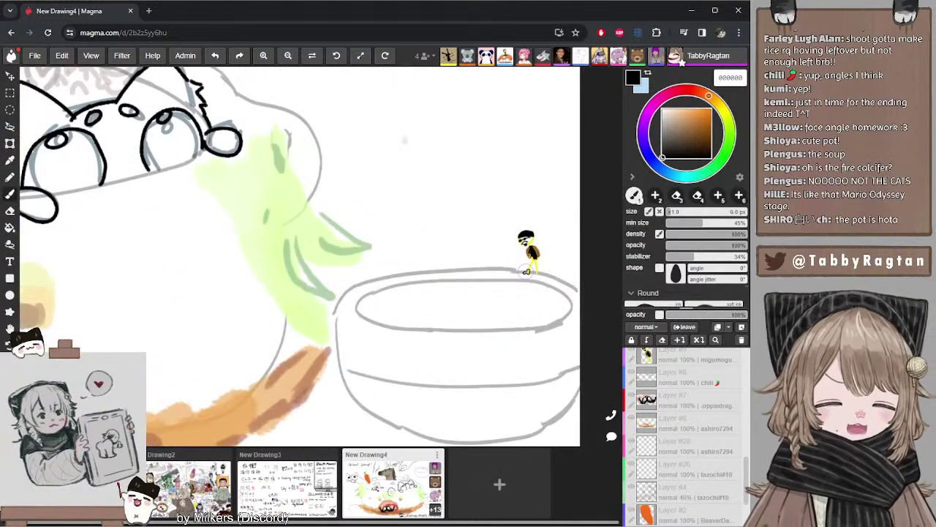
{"action": "left_click_drag", "start_coordinate": [448, 245], "coordinate": [422, 228]}
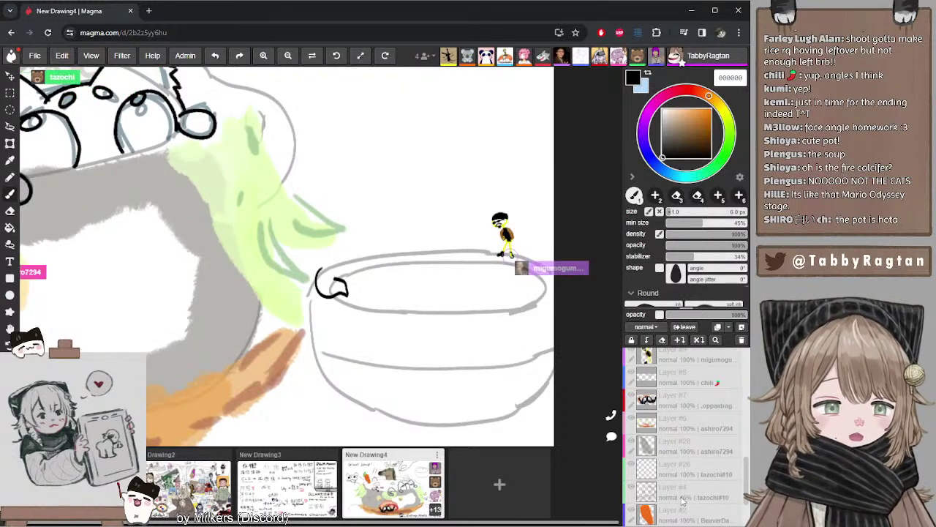
- Bring Layer #24 to the front of the layer stack and draw a curved cheek line above the small bowl's back rim
{"action": "scroll", "coordinate": [745, 483], "scroll_direction": "up", "scroll_amount": 1}
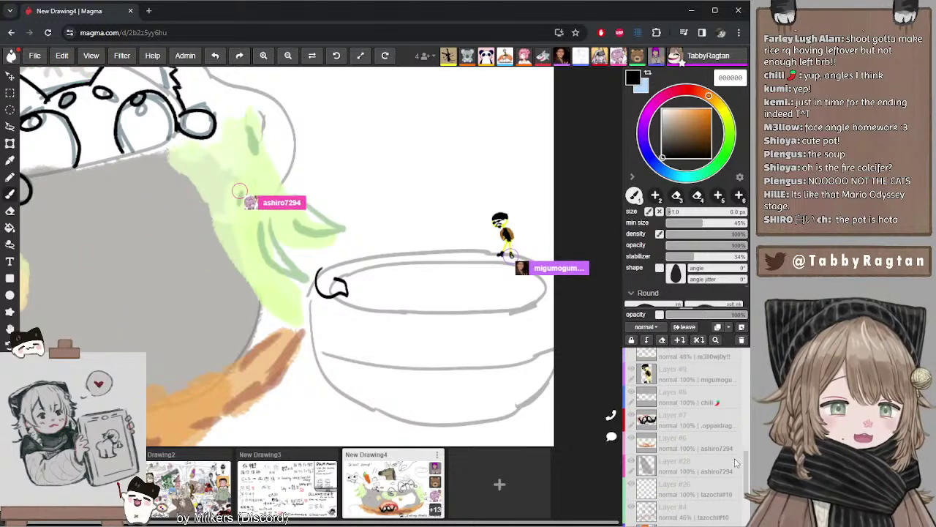
{"action": "scroll", "coordinate": [693, 417], "scroll_direction": "down", "scroll_amount": 2}
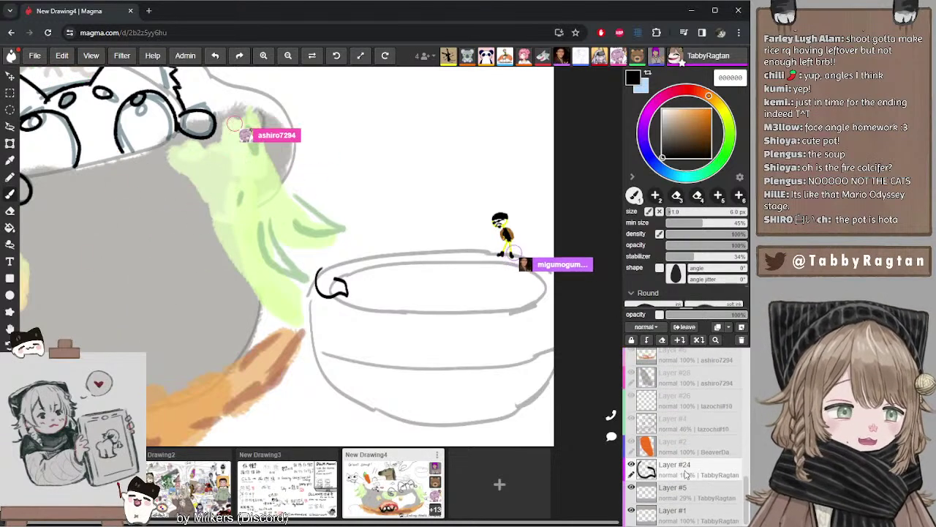
{"action": "right_click", "coordinate": [652, 467]}
{"action": "mouse_move", "coordinate": [687, 452]}
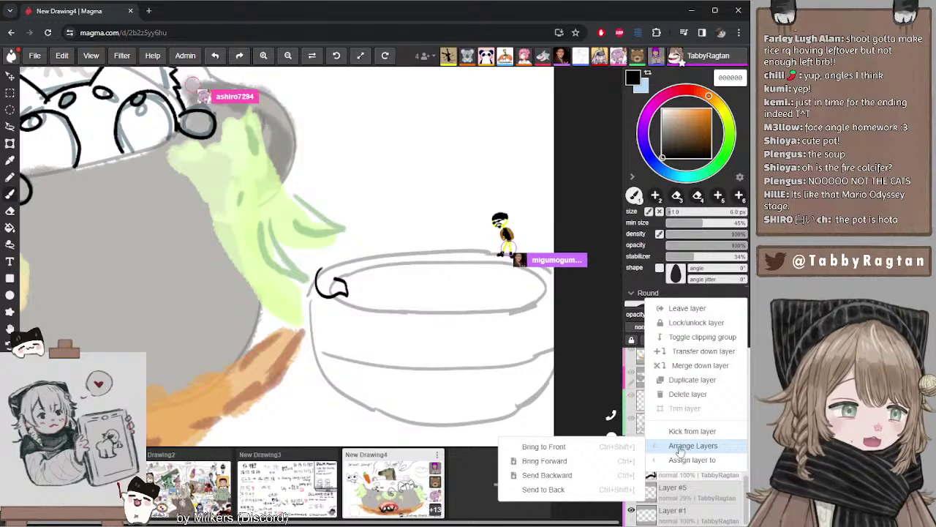
{"action": "left_click", "coordinate": [604, 458]}
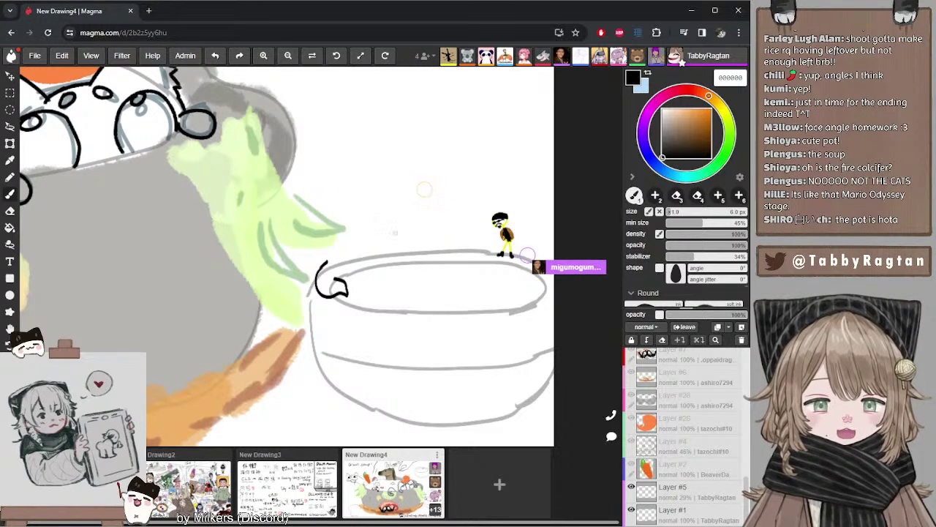
{"action": "left_click_drag", "start_coordinate": [395, 225], "coordinate": [390, 266]}
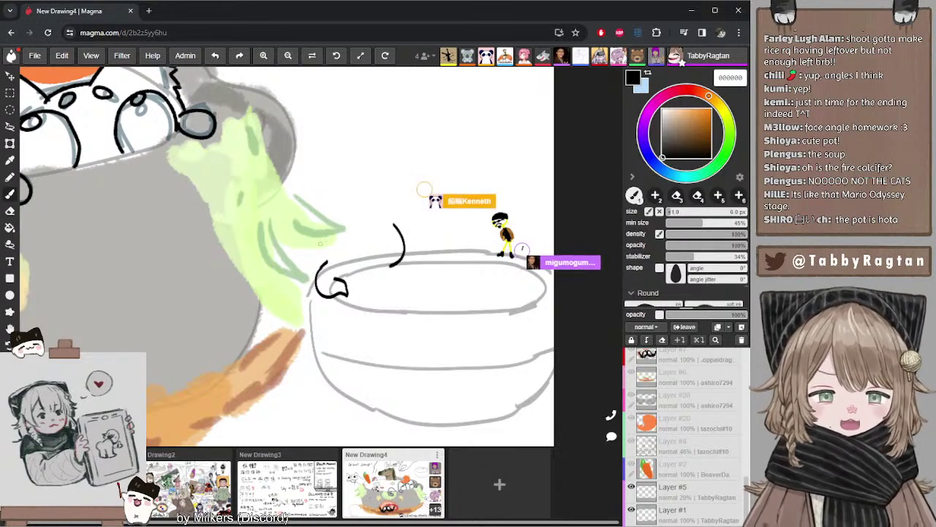
{"action": "left_click_drag", "start_coordinate": [309, 249], "coordinate": [323, 238]}
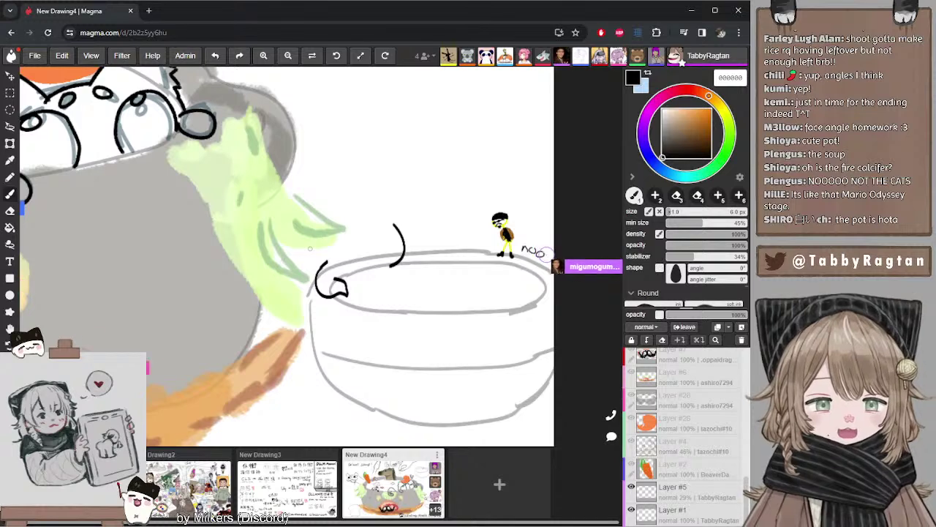
- In New Drawing3, write "佬 Lo = Old man/ojisan" with an outline around it and a small face beside it
{"action": "left_click", "coordinate": [278, 491]}
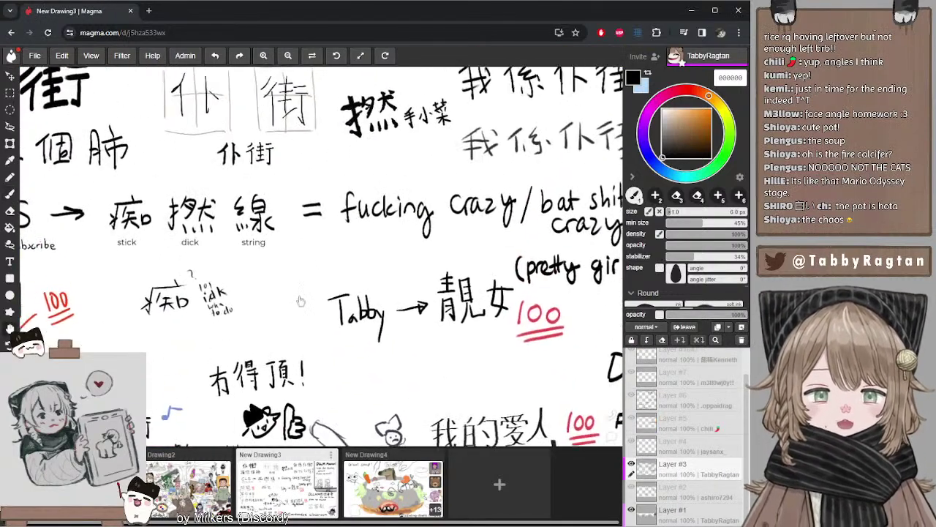
{"action": "left_click_drag", "start_coordinate": [300, 301], "coordinate": [356, 151]}
{"action": "left_click_drag", "start_coordinate": [315, 229], "coordinate": [321, 207]}
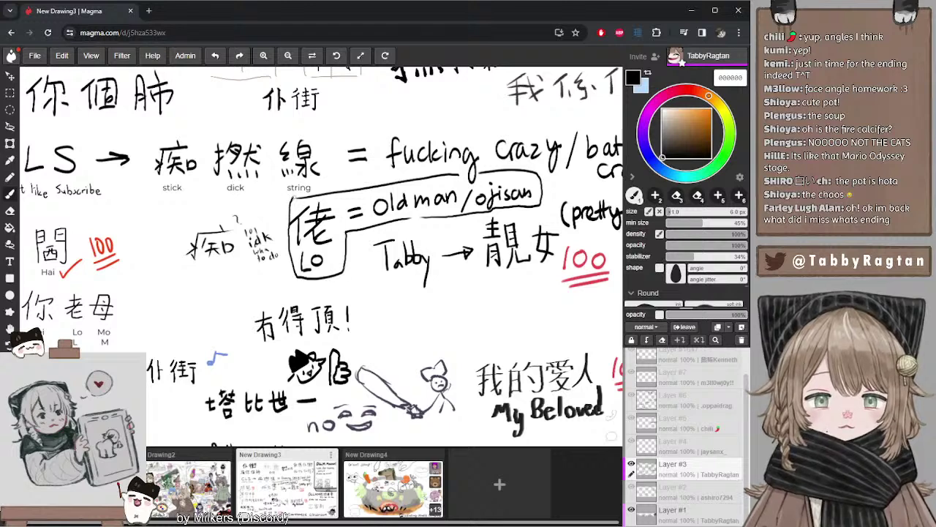
{"action": "left_click_drag", "start_coordinate": [395, 292], "coordinate": [340, 295]}
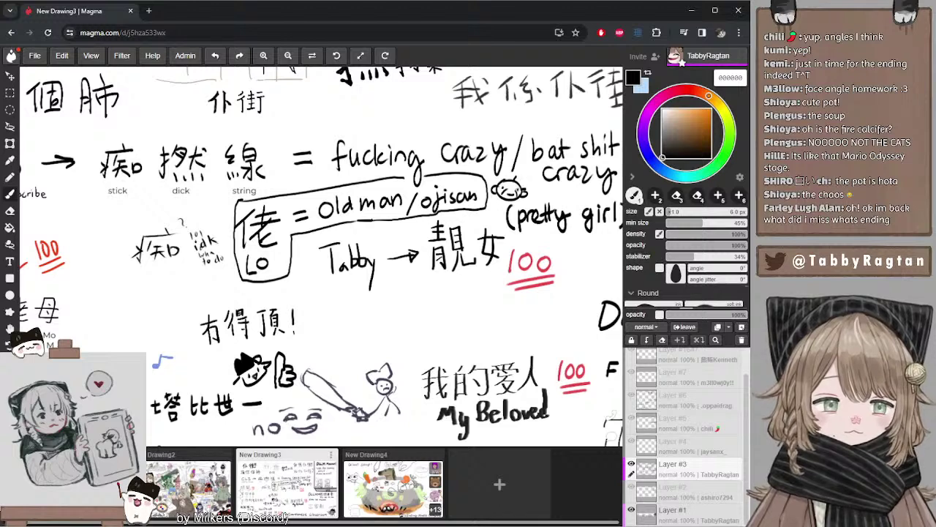
{"action": "left_click_drag", "start_coordinate": [481, 226], "coordinate": [462, 218]}
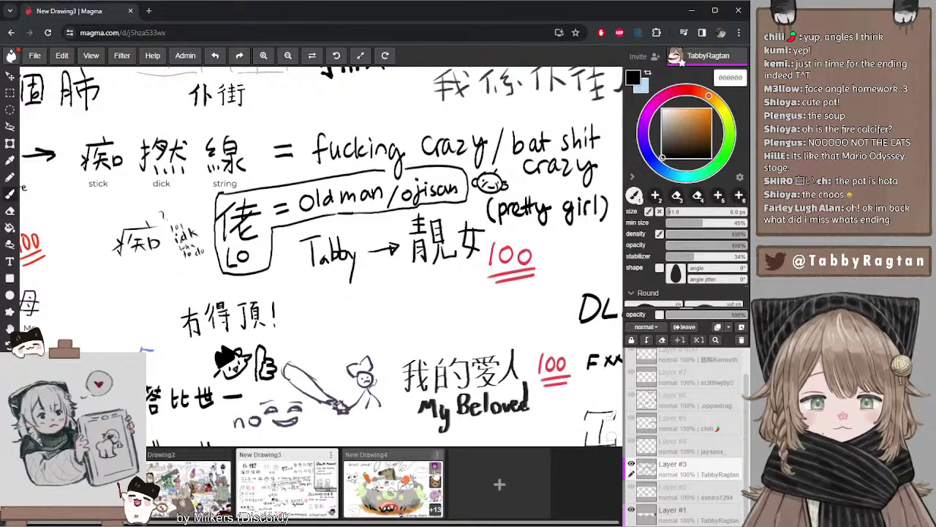
- In New Drawing4, draw the bowl character's squinting eyes, open mouth and bangs, redoing the last stroke near the left eye
{"action": "left_click", "coordinate": [416, 496]}
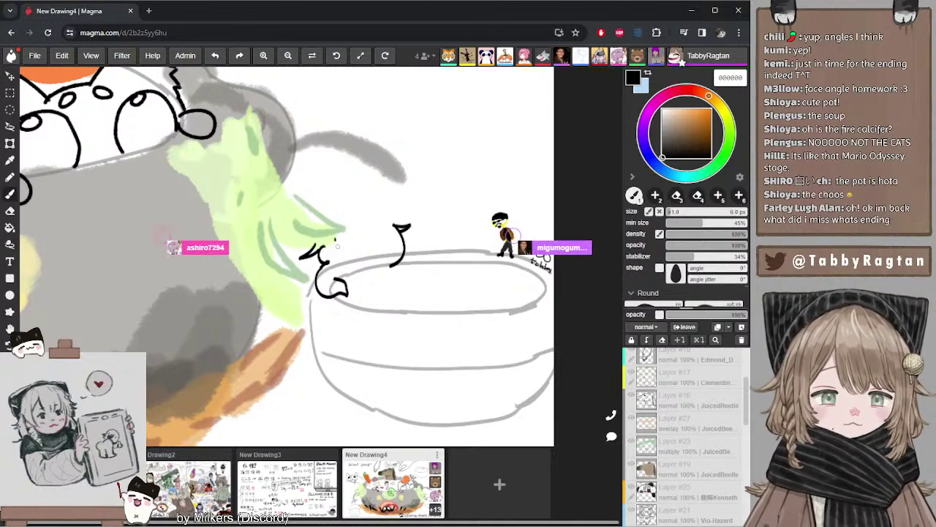
{"action": "key", "text": "ctrl+z"}
{"action": "mouse_move", "coordinate": [336, 239]}
{"action": "left_mouse_down"}
{"action": "mouse_move", "coordinate": [346, 275]}
{"action": "mouse_move", "coordinate": [323, 251]}
{"action": "mouse_move", "coordinate": [372, 245]}
{"action": "mouse_move", "coordinate": [388, 249]}
{"action": "mouse_move", "coordinate": [371, 253]}
{"action": "mouse_move", "coordinate": [393, 254]}
{"action": "mouse_move", "coordinate": [354, 240]}
{"action": "left_mouse_up"}
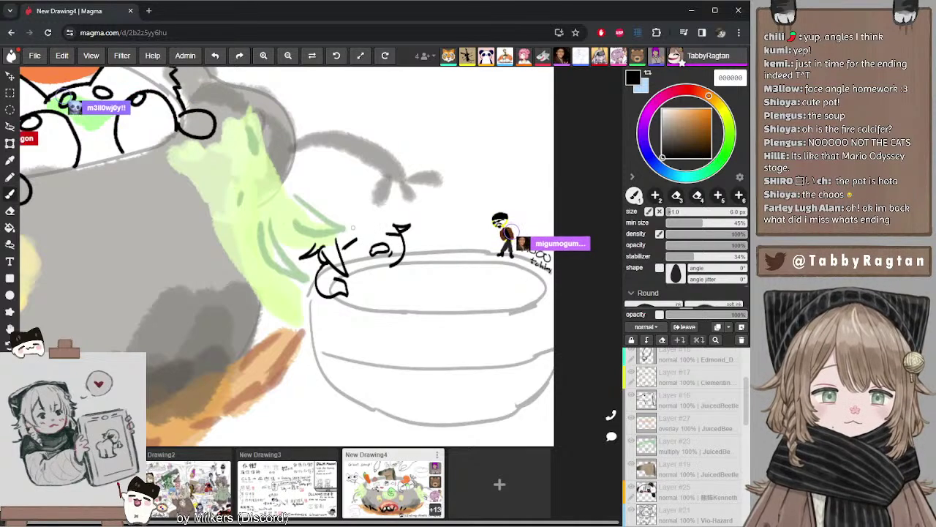
{"action": "left_click_drag", "start_coordinate": [336, 237], "coordinate": [365, 228]}
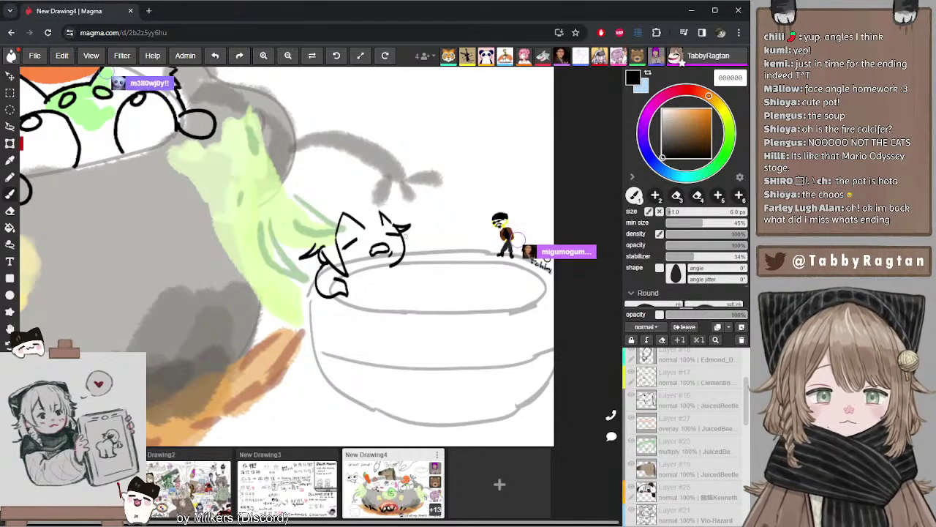
- Erase the stray hair tuft beside the face and redraw the hair strands along its right side
{"action": "key", "text": "e"}
{"action": "mouse_move", "coordinate": [408, 226]}
{"action": "left_mouse_down"}
{"action": "mouse_move", "coordinate": [401, 221]}
{"action": "mouse_move", "coordinate": [408, 259]}
{"action": "left_mouse_up"}
{"action": "key", "text": "b"}
{"action": "key", "text": "ctrl+z"}
{"action": "key", "text": "ctrl+z"}
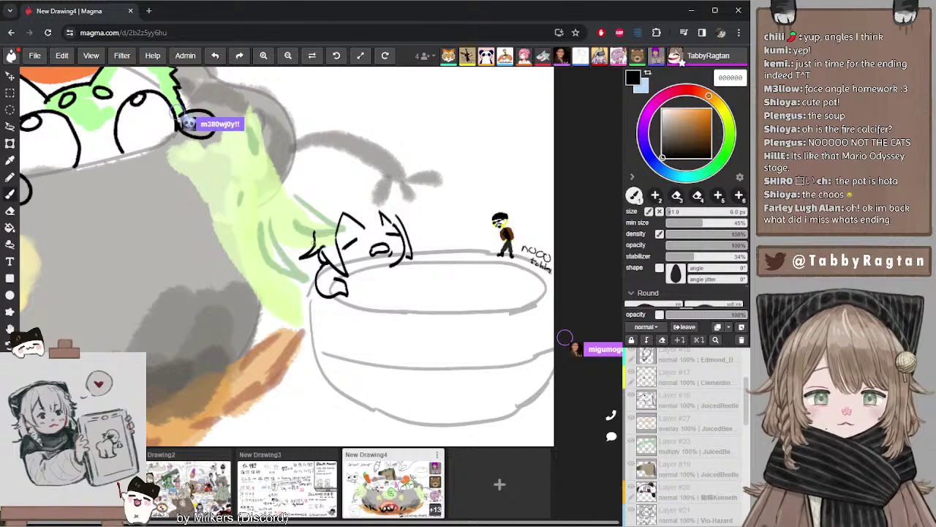
- Draw the outline of the character's pointed hat above the face, erasing and redrawing its left peak and top edge
{"action": "mouse_move", "coordinate": [307, 245]}
{"action": "left_mouse_down"}
{"action": "mouse_move", "coordinate": [334, 188]}
{"action": "mouse_move", "coordinate": [360, 172]}
{"action": "mouse_move", "coordinate": [392, 210]}
{"action": "left_mouse_up"}
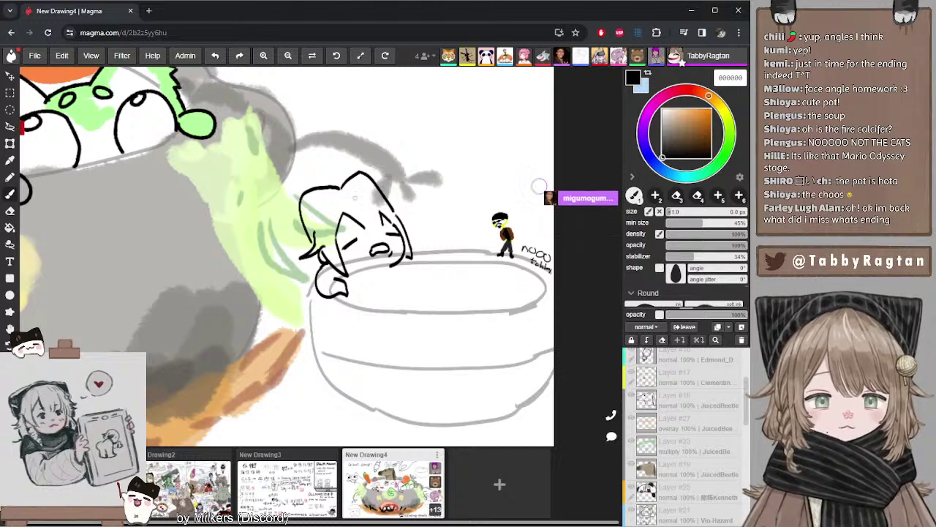
{"action": "key", "text": "ctrl+z"}
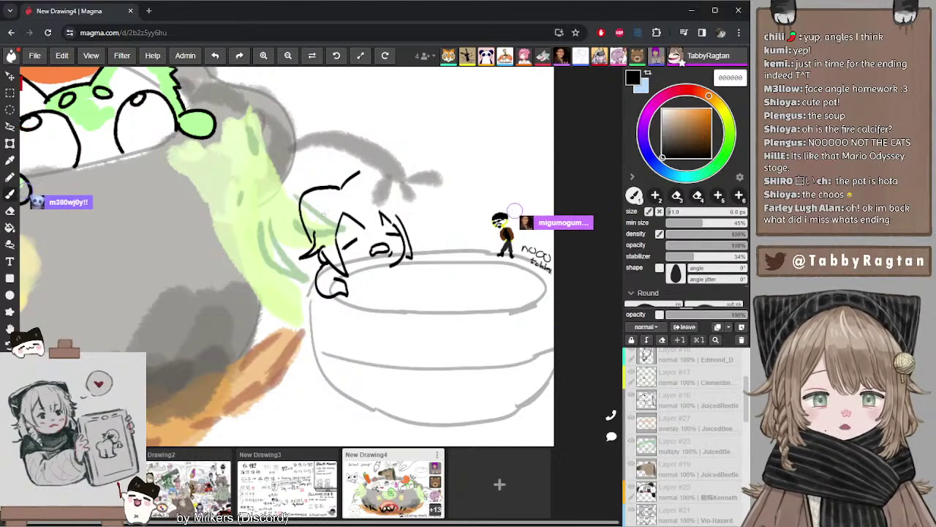
{"action": "mouse_move", "coordinate": [319, 219]}
{"action": "left_mouse_down"}
{"action": "mouse_move", "coordinate": [370, 196]}
{"action": "mouse_move", "coordinate": [396, 219]}
{"action": "left_mouse_up"}
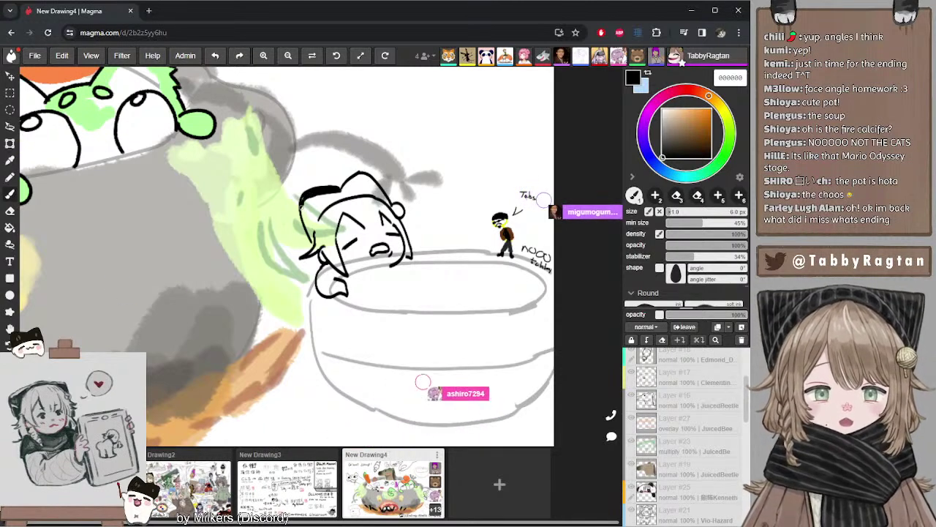
{"action": "key", "text": "e"}
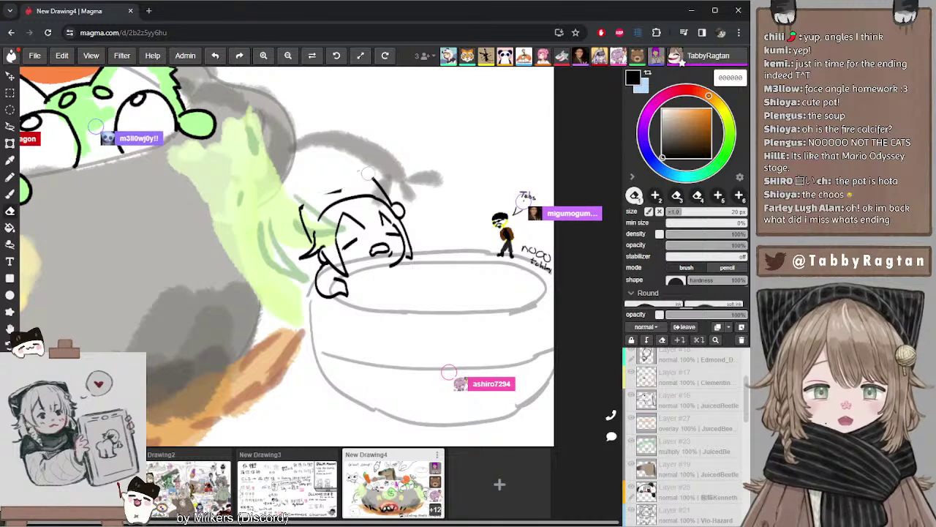
{"action": "key", "text": "b"}
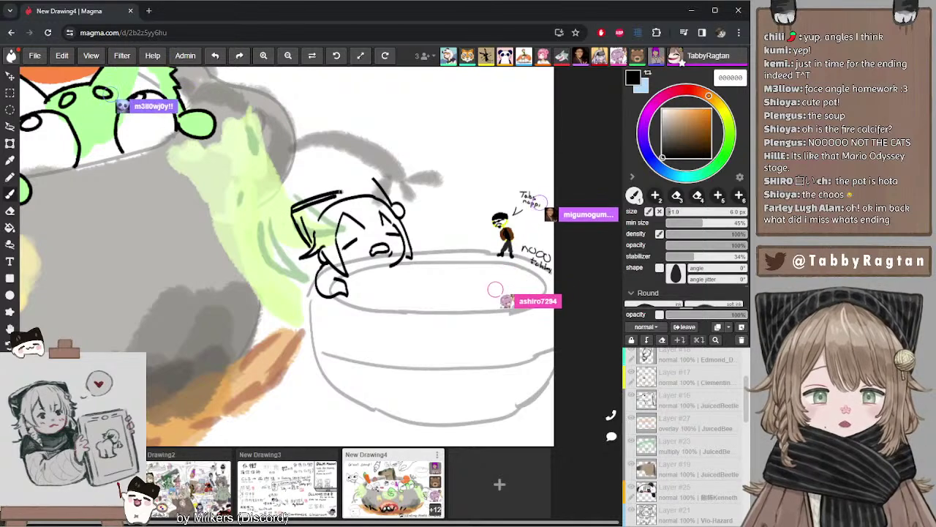
{"action": "left_click_drag", "start_coordinate": [293, 210], "coordinate": [372, 178]}
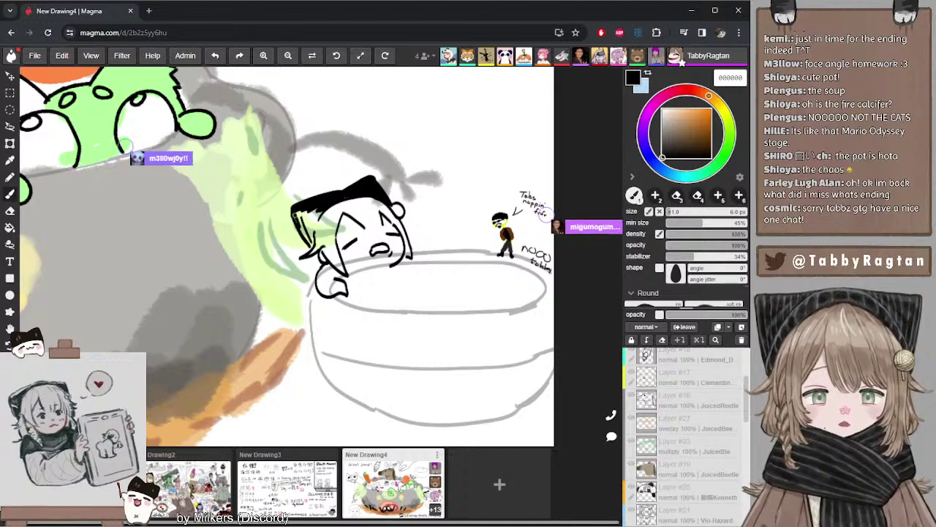
- Fill the hat solid black with a 26 px brush, then set the brush back to 6 px
{"action": "key", "text": "]"}
{"action": "key", "text": "]"}
{"action": "key", "text": "]"}
{"action": "key", "text": "]"}
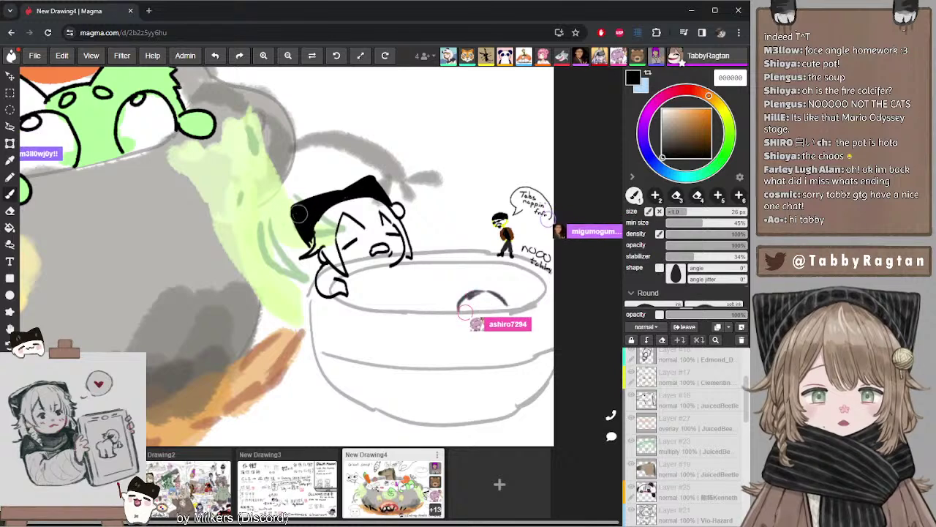
{"action": "key", "text": "bracketleft"}
{"action": "key", "text": "bracketleft"}
{"action": "key", "text": "bracketleft"}
{"action": "key", "text": "bracketleft"}
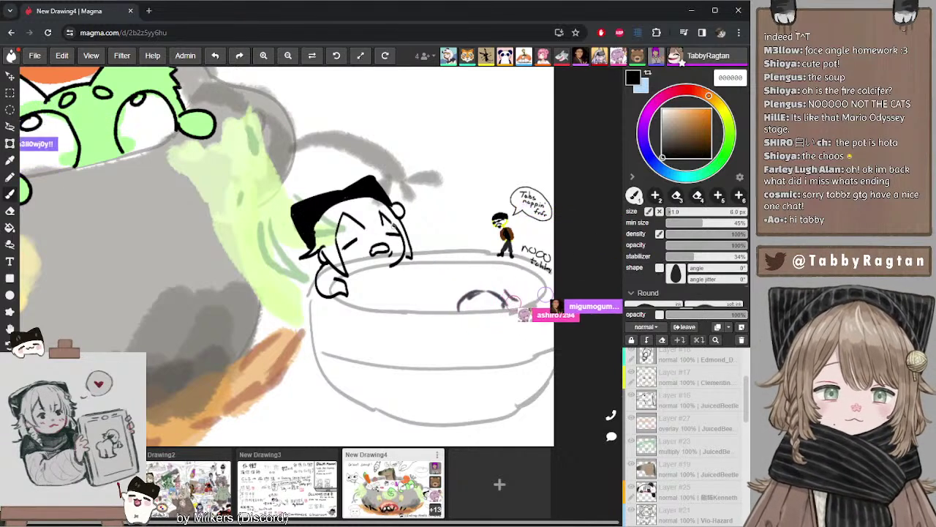
- Draw the character's raised hand beside the face at 5 px and erase a rounded opening in the front of the hat
{"action": "key", "text": "bracketleft"}
{"action": "left_click_drag", "start_coordinate": [413, 244], "coordinate": [431, 263]}
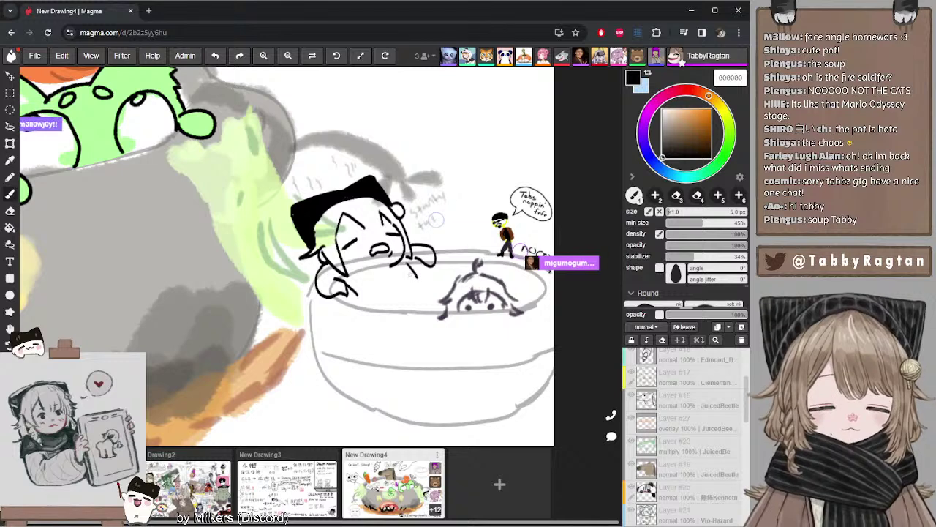
{"action": "key", "text": "e"}
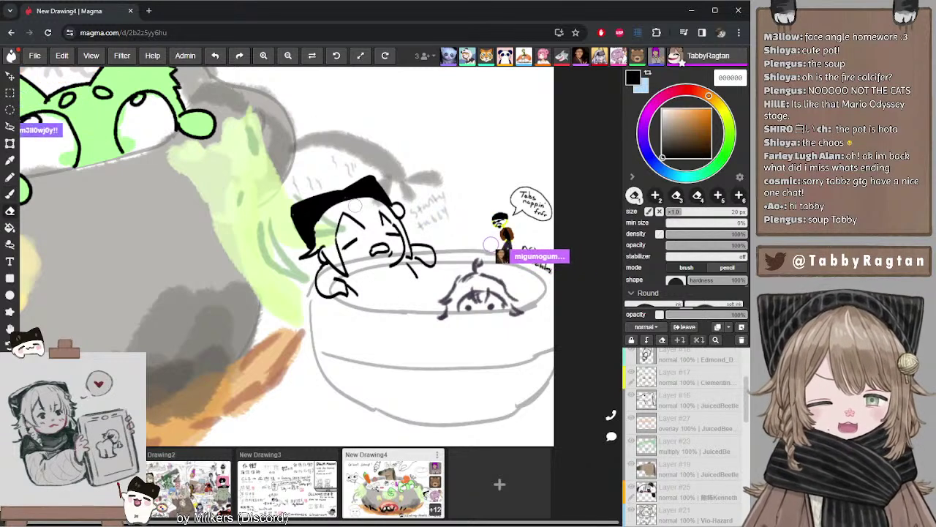
{"action": "key", "text": "b"}
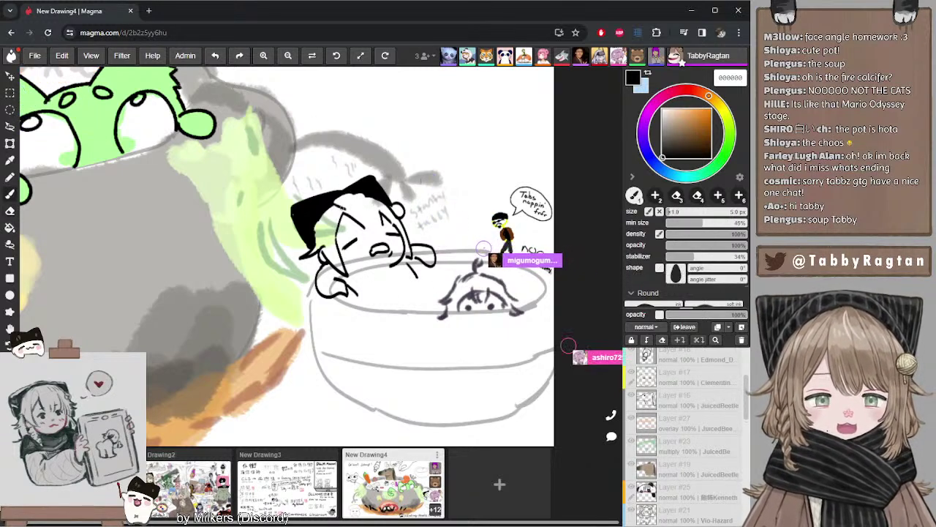
{"action": "key", "text": "e"}
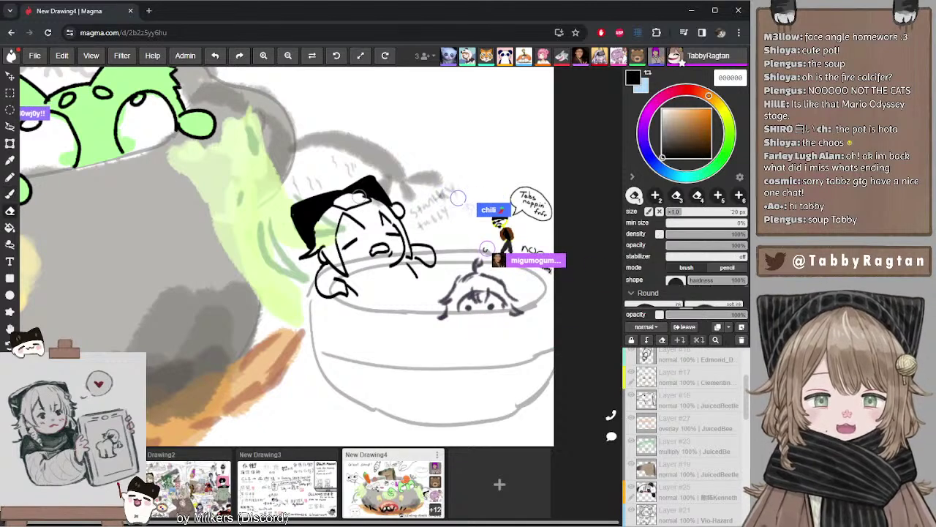
- Draw ripple lines and a solid black bar in front of the character's chest, plus a small breath puff beside the face
{"action": "key", "text": "b"}
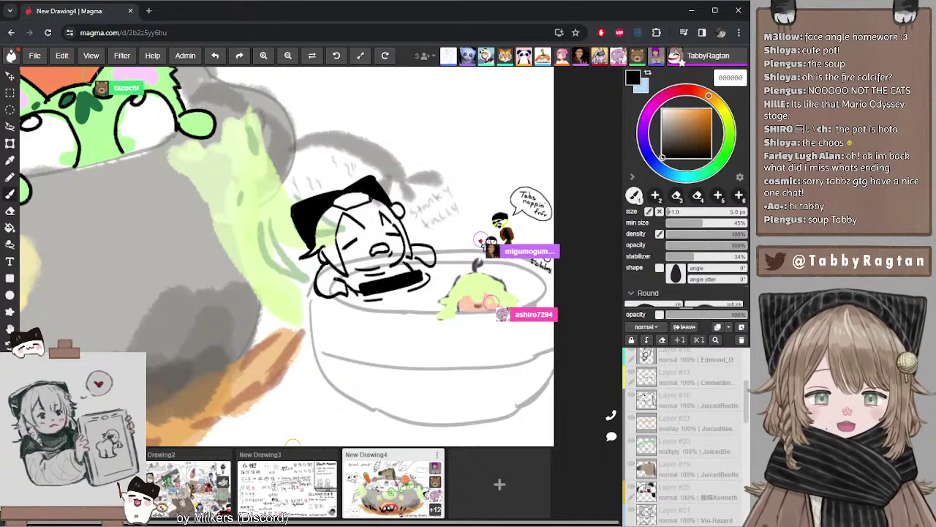
{"action": "left_click_drag", "start_coordinate": [394, 283], "coordinate": [364, 288]}
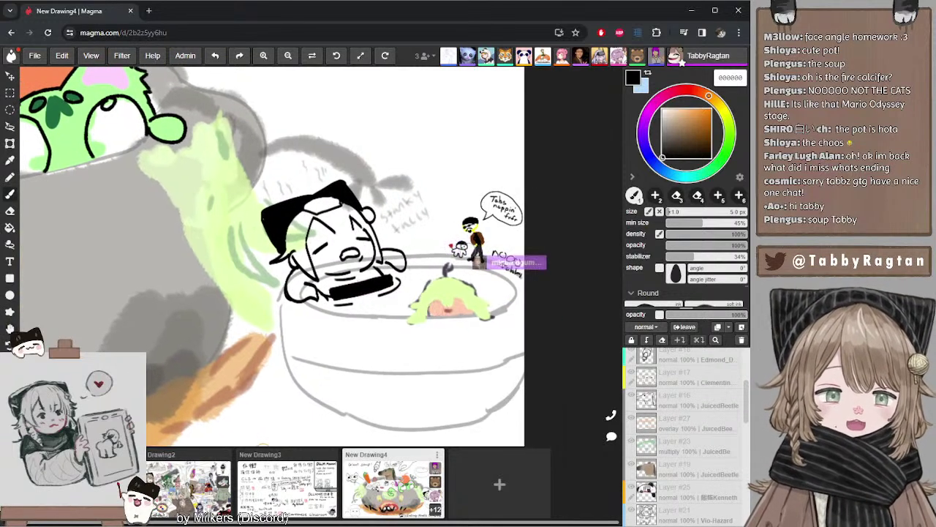
{"action": "left_click_drag", "start_coordinate": [435, 307], "coordinate": [458, 310]}
{"action": "mouse_move", "coordinate": [461, 306]}
{"action": "left_mouse_down"}
{"action": "mouse_move", "coordinate": [450, 301]}
{"action": "mouse_move", "coordinate": [442, 313]}
{"action": "left_mouse_up"}
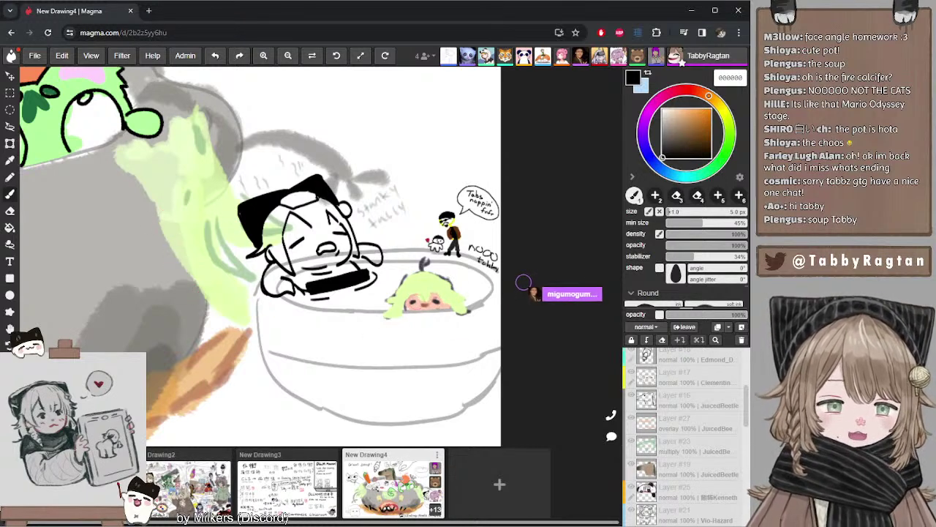
{"action": "left_click_drag", "start_coordinate": [414, 317], "coordinate": [402, 309]}
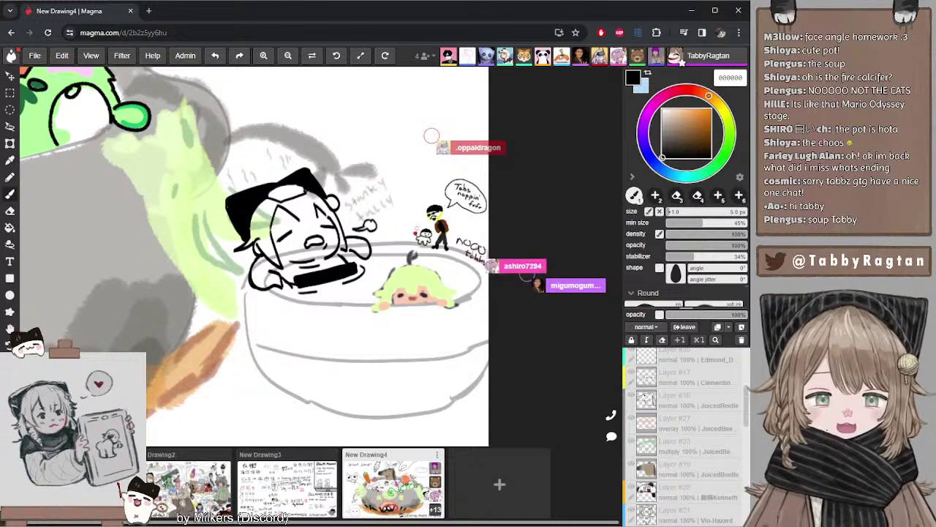
{"action": "key", "text": "space"}
{"action": "mouse_move", "coordinate": [355, 253]}
{"action": "left_mouse_down"}
{"action": "mouse_move", "coordinate": [378, 260]}
{"action": "mouse_move", "coordinate": [365, 253]}
{"action": "left_mouse_up"}
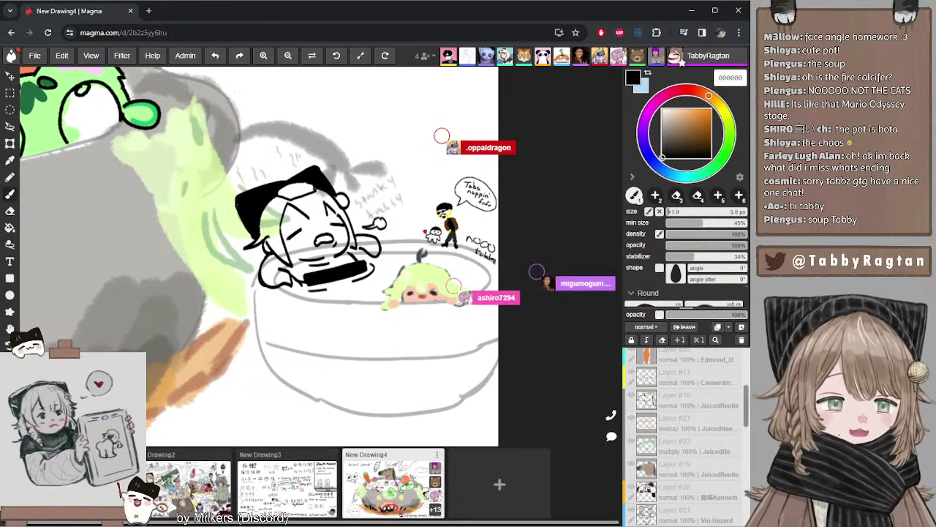
- Add a new layer and place it directly beneath Layer #24
{"action": "mouse_move", "coordinate": [742, 412]}
{"action": "left_mouse_down"}
{"action": "mouse_move", "coordinate": [742, 395]}
{"action": "mouse_move", "coordinate": [741, 410]}
{"action": "left_mouse_up"}
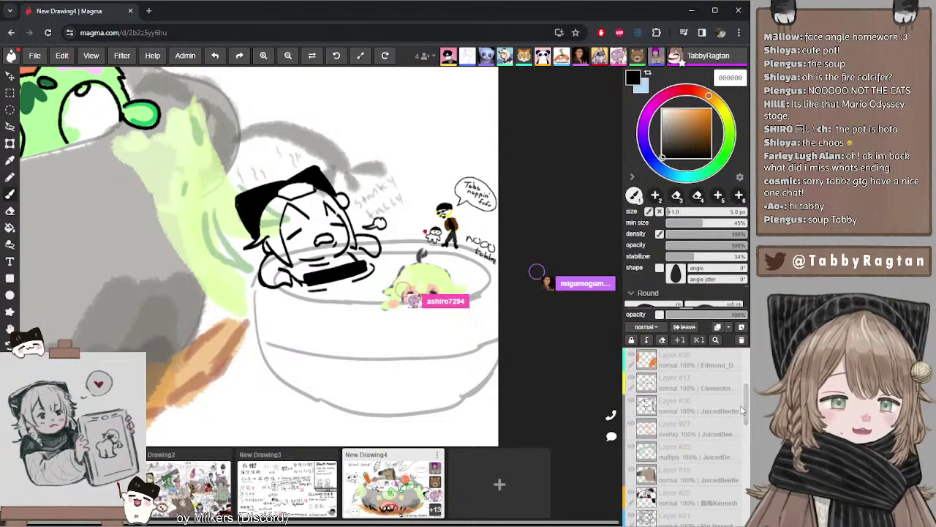
{"action": "scroll", "coordinate": [681, 395], "scroll_direction": "up", "scroll_amount": 3}
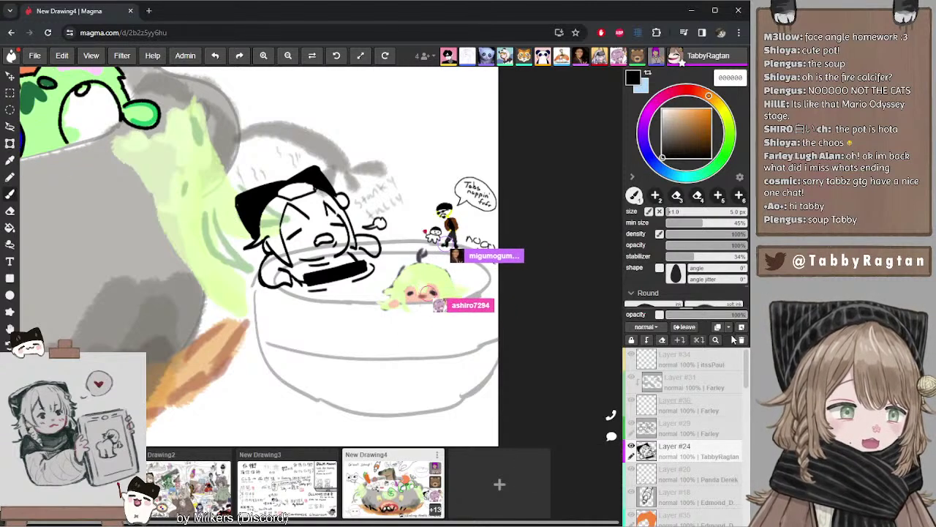
{"action": "left_click", "coordinate": [680, 340]}
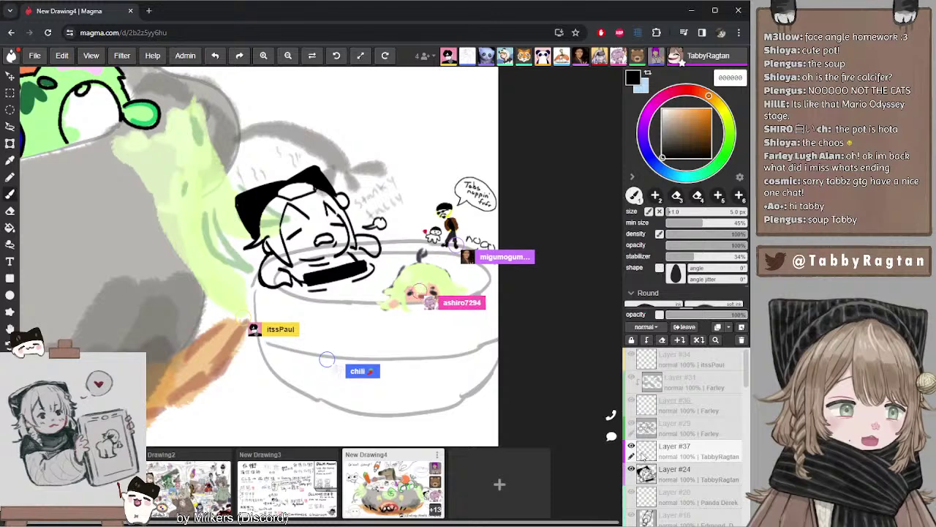
{"action": "left_click_drag", "start_coordinate": [649, 451], "coordinate": [647, 479]}
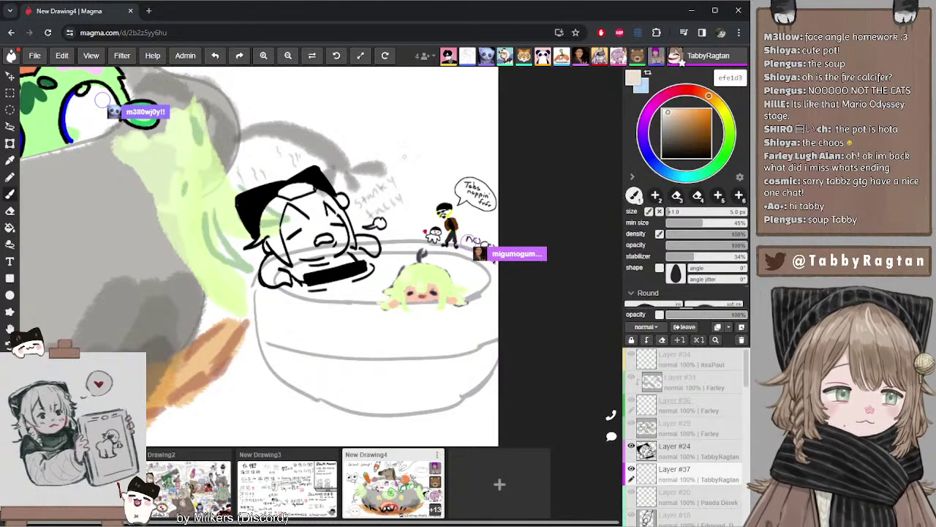
- Try painting over the character and the black bar with pale skin colour f7ece0 and a 50 px brush
{"action": "left_click", "coordinate": [667, 111]}
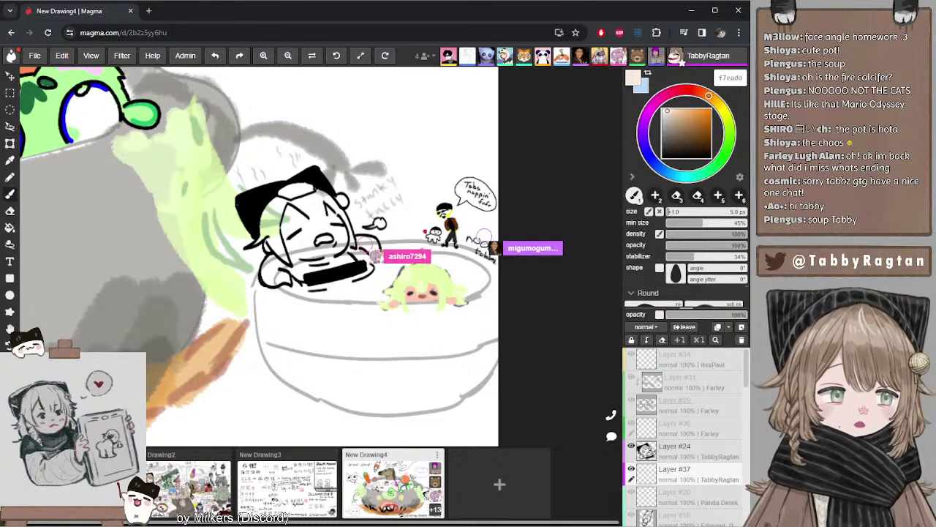
{"action": "left_click", "coordinate": [666, 111]}
{"action": "left_click", "coordinate": [694, 211]}
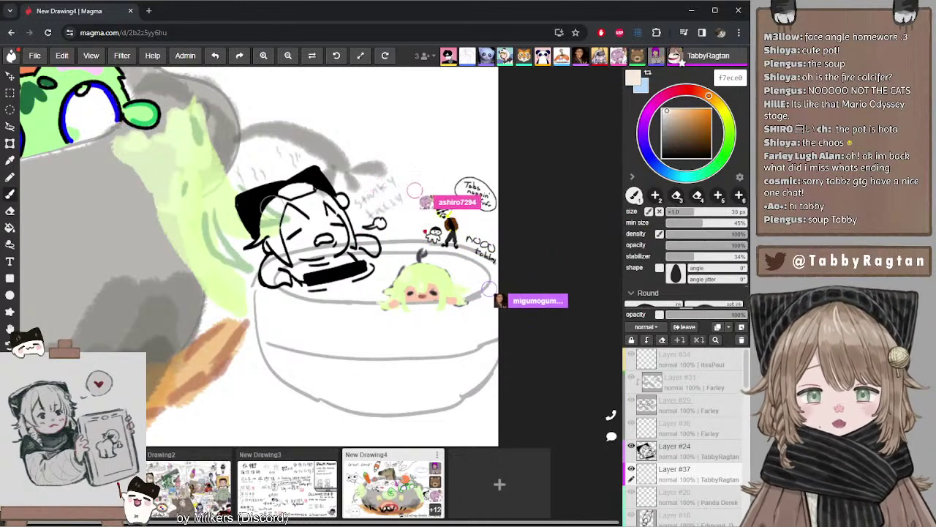
{"action": "key", "text": "bracketright"}
{"action": "left_click_drag", "start_coordinate": [276, 207], "coordinate": [315, 202]}
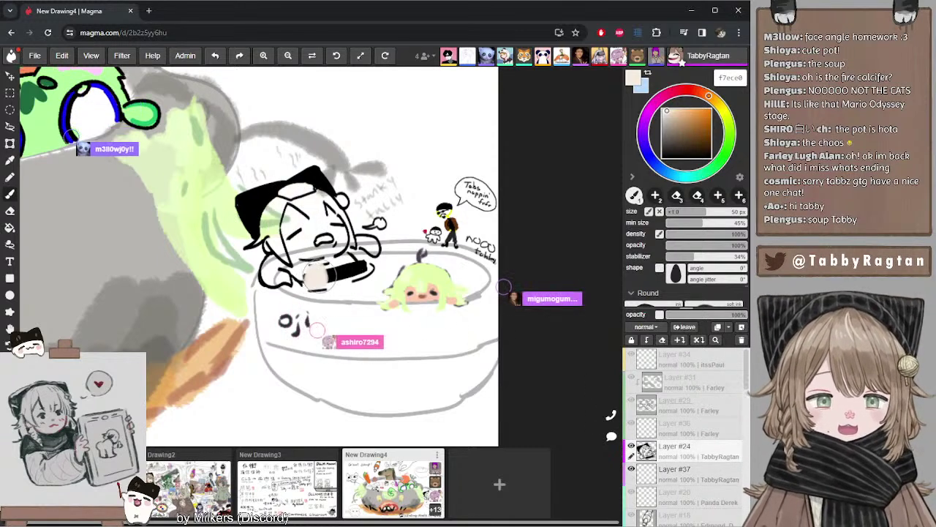
- Erase the black bar and draw two small rubber ducks in its place with a 6 px black brush
{"action": "key", "text": "e"}
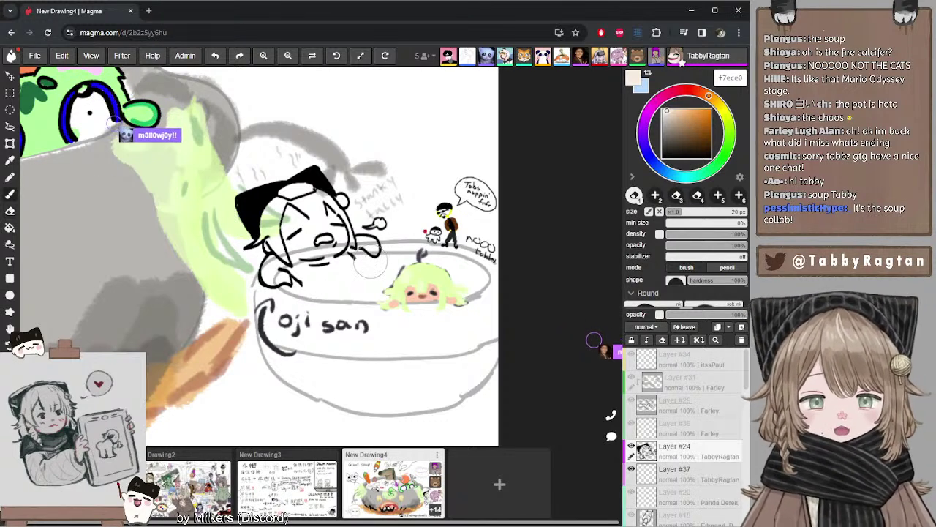
{"action": "key", "text": "b"}
{"action": "left_click", "coordinate": [662, 158]}
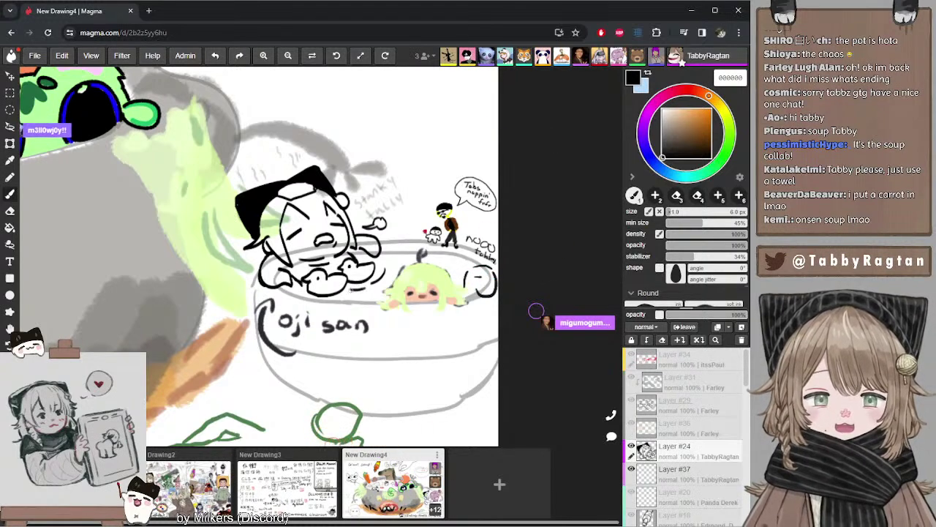
- On Layer #37, paint the character's face, hands and body in skin colour fcf1e4 with a 20 px brush
{"action": "left_click", "coordinate": [675, 474]}
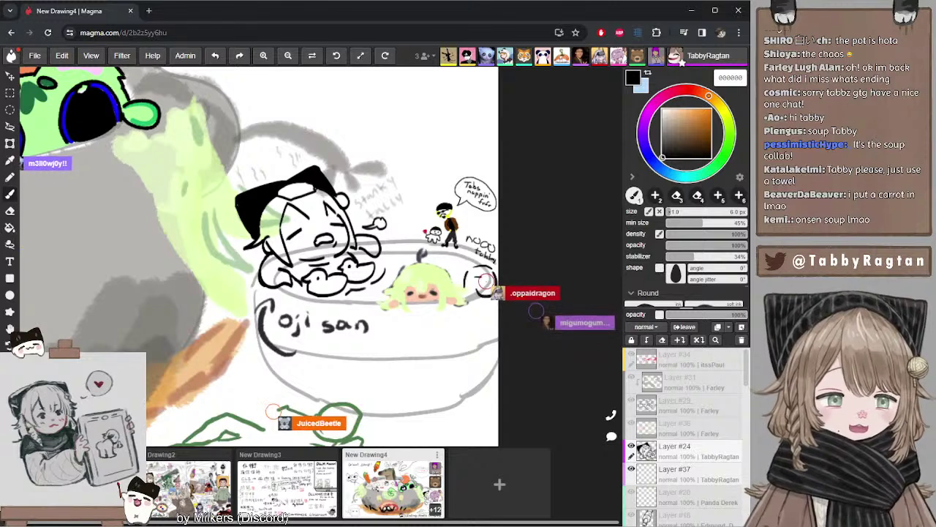
{"action": "left_click", "coordinate": [667, 109]}
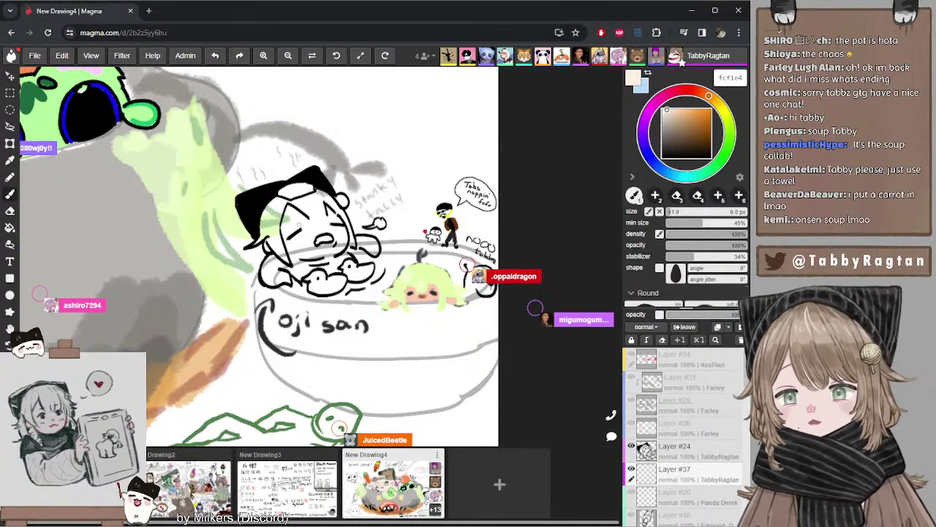
{"action": "key", "text": "bracketright"}
{"action": "key", "text": "bracketright"}
{"action": "key", "text": "bracketright"}
{"action": "key", "text": "bracketright"}
{"action": "key", "text": "bracketright"}
{"action": "key", "text": "bracketright"}
{"action": "key", "text": "bracketright"}
{"action": "key", "text": "bracketright"}
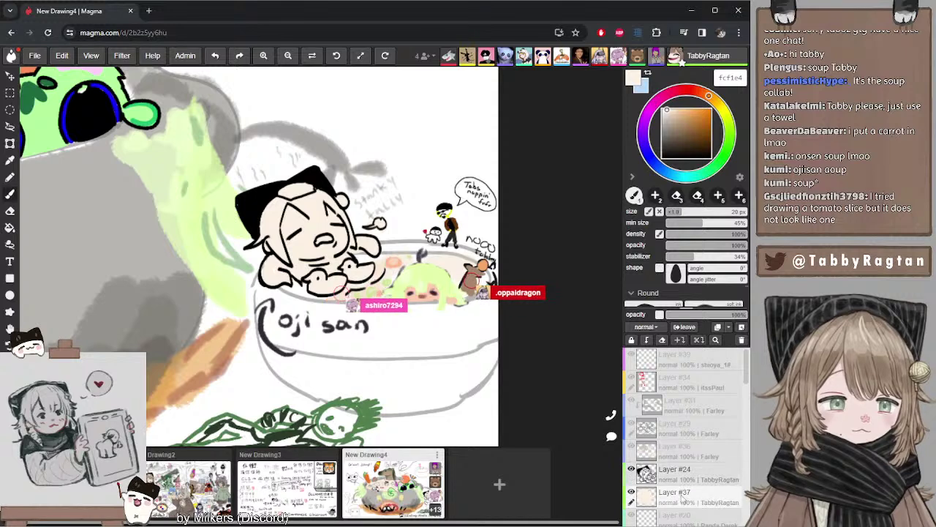
- Add a layer clipped to Layer #37 and paint the character's hair brown on it, retrying the first bang strokes with adjusted shades
{"action": "left_click", "coordinate": [741, 327]}
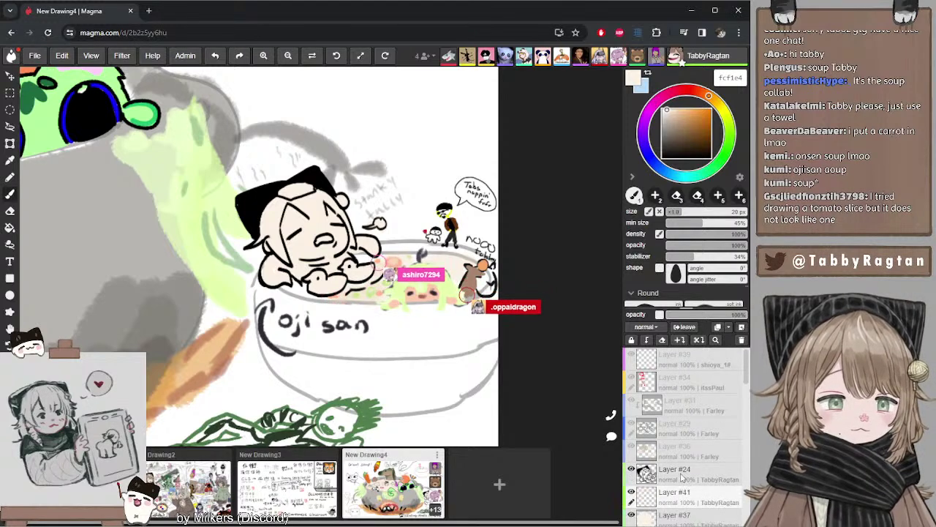
{"action": "left_click", "coordinate": [648, 343]}
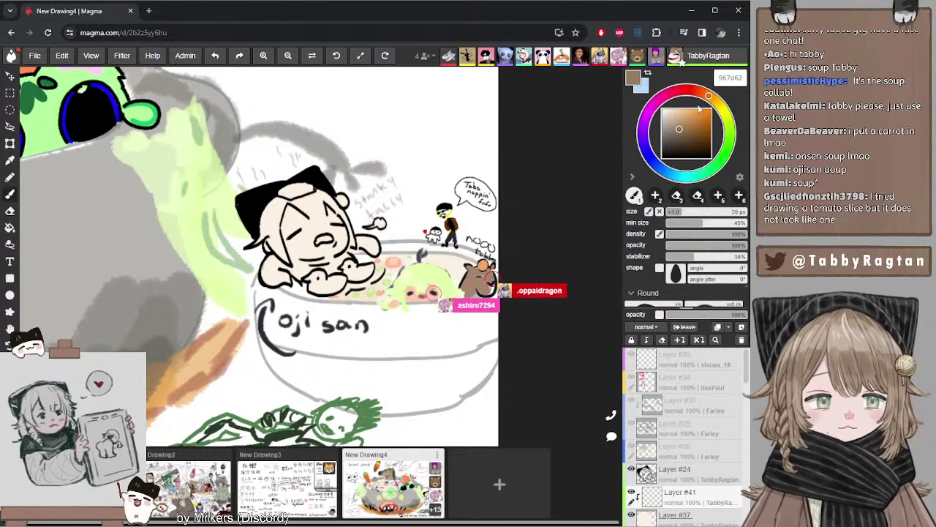
{"action": "left_click", "coordinate": [707, 94]}
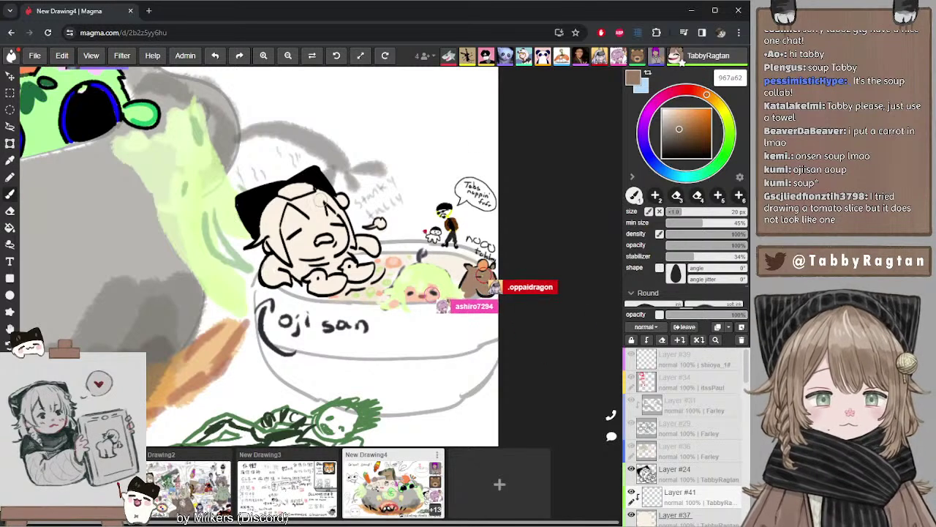
{"action": "mouse_move", "coordinate": [293, 200]}
{"action": "left_mouse_down"}
{"action": "mouse_move", "coordinate": [310, 215]}
{"action": "mouse_move", "coordinate": [315, 198]}
{"action": "mouse_move", "coordinate": [302, 197]}
{"action": "mouse_move", "coordinate": [326, 208]}
{"action": "left_mouse_up"}
{"action": "key", "text": "ctrl+z"}
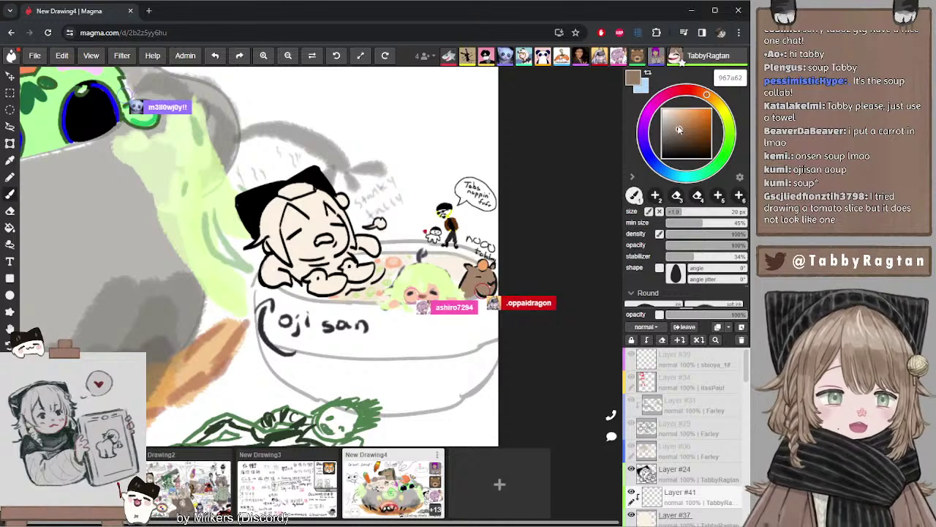
{"action": "left_click", "coordinate": [677, 124]}
{"action": "left_click", "coordinate": [679, 124]}
{"action": "left_click_drag", "start_coordinate": [295, 201], "coordinate": [317, 213]}
{"action": "key", "text": "ctrl+z"}
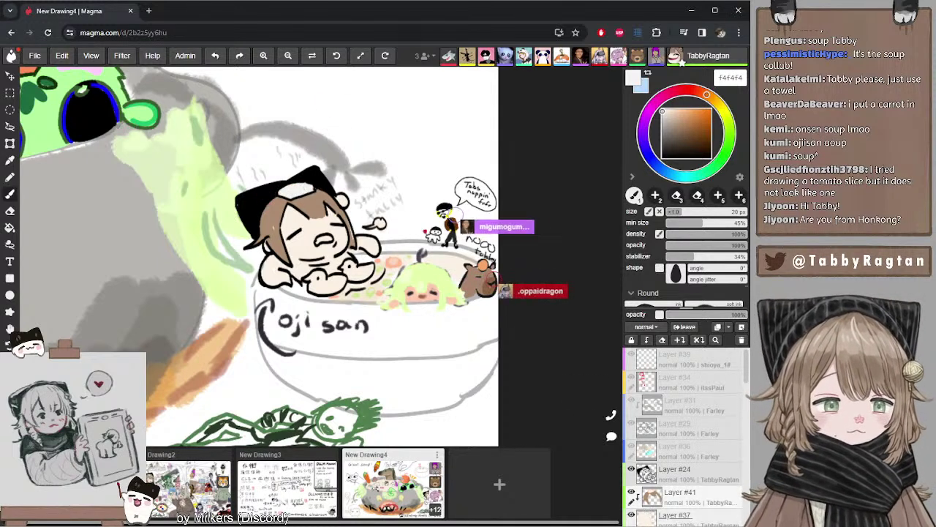
- On Layer #37, paint the inside of the character's open mouth pink f4b9bf with a 12 px brush
{"action": "left_click", "coordinate": [676, 514]}
{"action": "left_click", "coordinate": [296, 222], "text": "alt"}
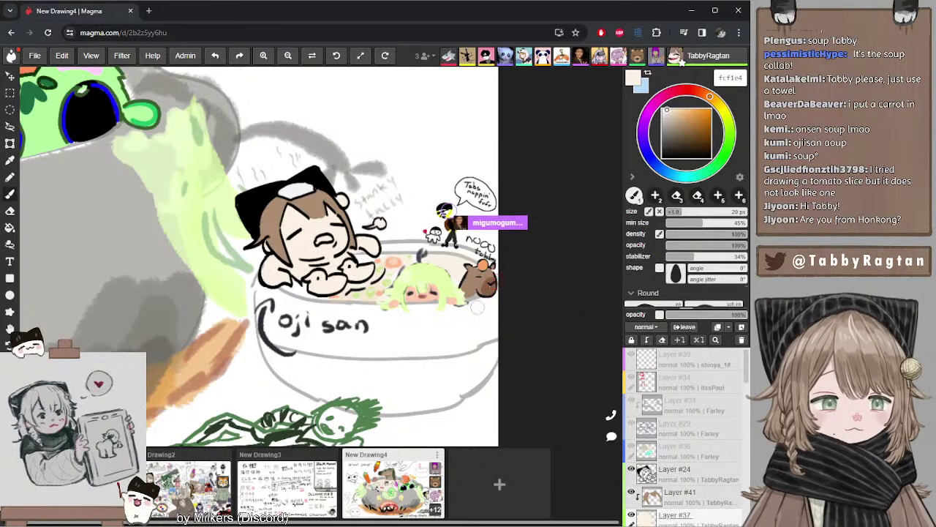
{"action": "left_click", "coordinate": [679, 122]}
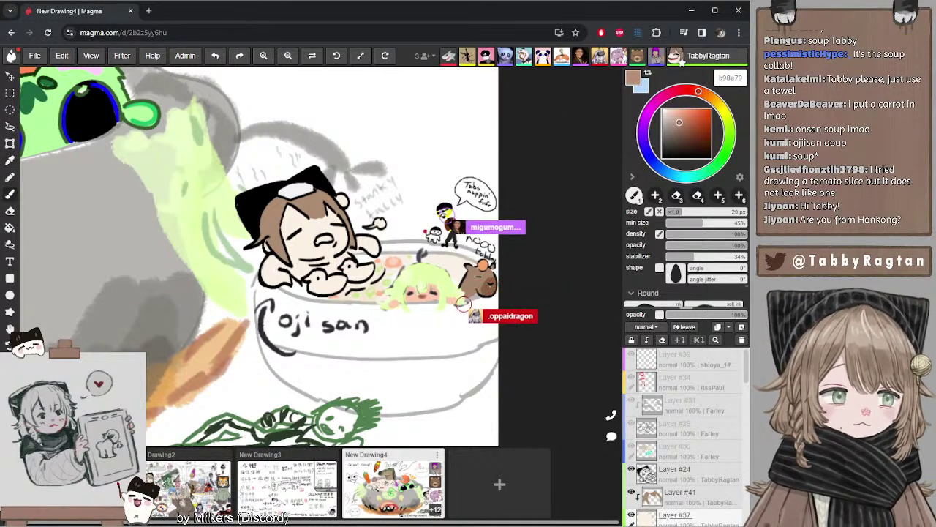
{"action": "left_click", "coordinate": [681, 89]}
{"action": "left_click_drag", "start_coordinate": [317, 240], "coordinate": [331, 239]}
{"action": "left_click_drag", "start_coordinate": [678, 121], "coordinate": [674, 111]}
{"action": "left_click_drag", "start_coordinate": [324, 238], "coordinate": [322, 242]}
{"action": "key", "text": "ctrl+z"}
{"action": "key", "text": "["}
{"action": "key", "text": "["}
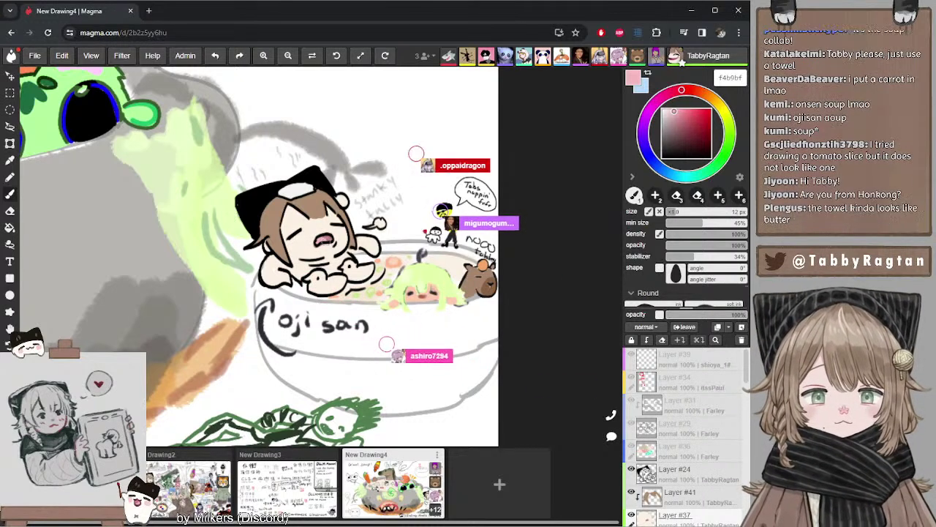
- Paint the pompom on the side of the character's hat in beige d9cfac
{"action": "left_click", "coordinate": [319, 199], "text": "alt"}
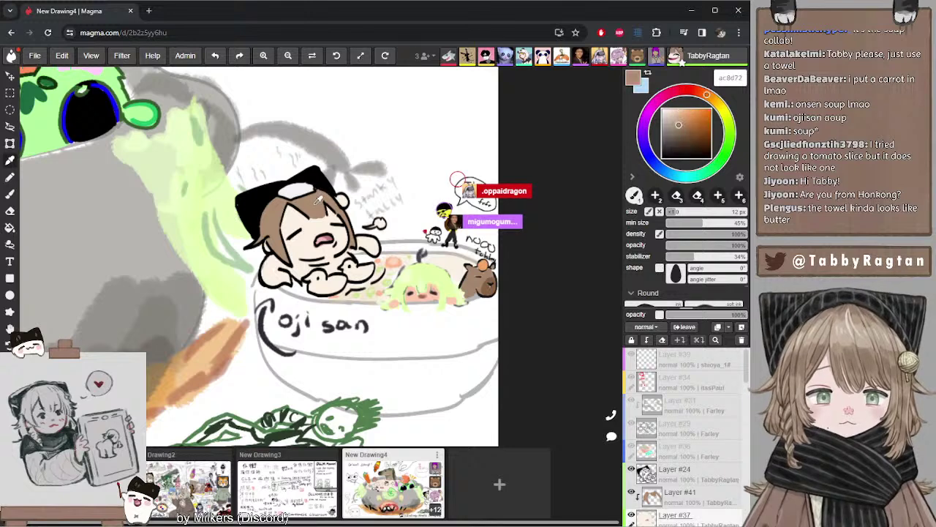
{"action": "left_click_drag", "start_coordinate": [675, 121], "coordinate": [670, 112]}
{"action": "left_click", "coordinate": [722, 107]}
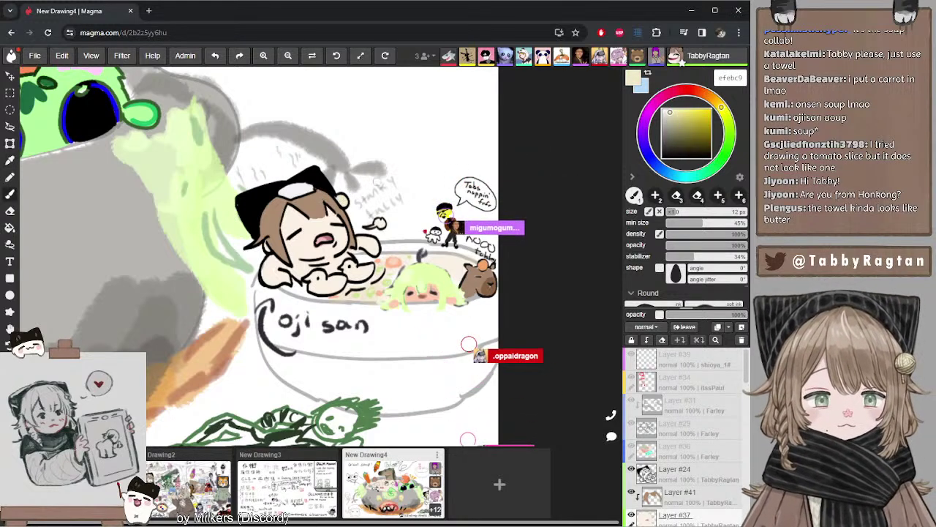
{"action": "left_click", "coordinate": [672, 117]}
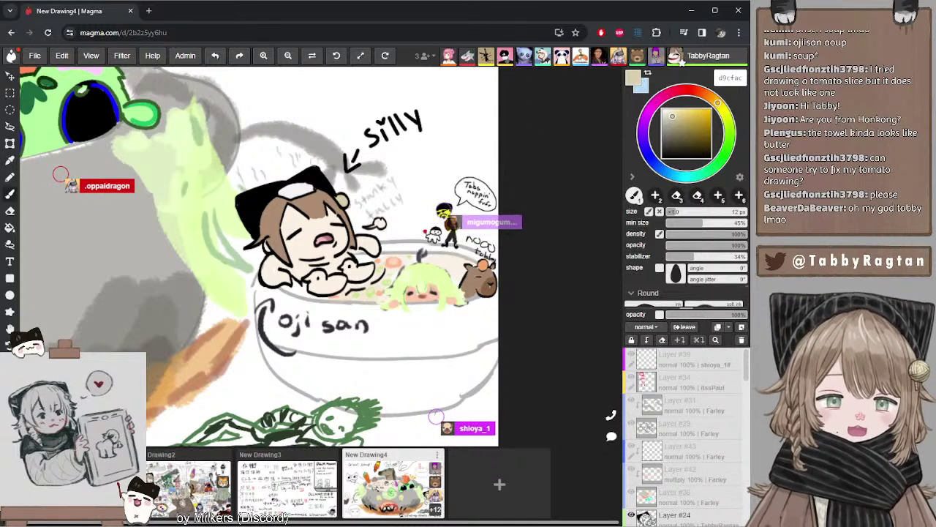
- Fill the bodies of the two small rubber ducks with white ffffff
{"action": "left_click", "coordinate": [296, 189], "text": "alt"}
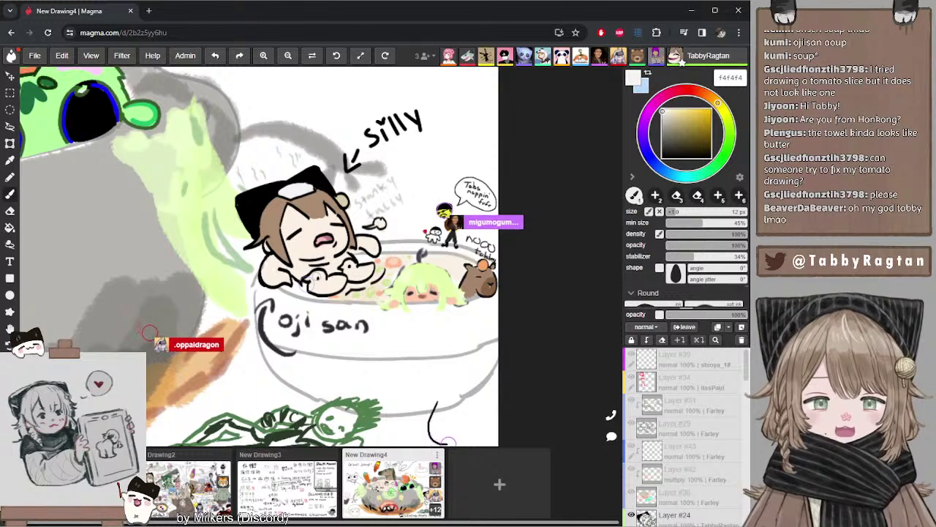
{"action": "left_click", "coordinate": [662, 110]}
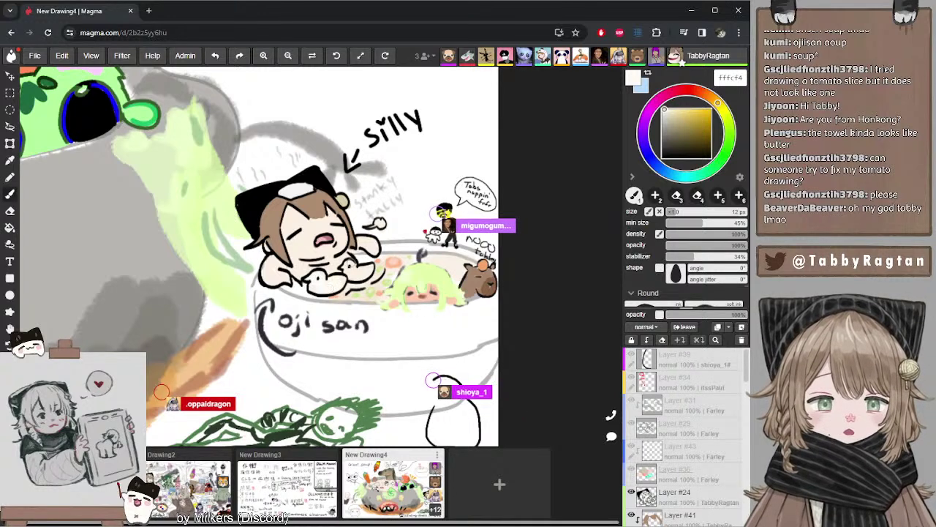
{"action": "left_click", "coordinate": [662, 108]}
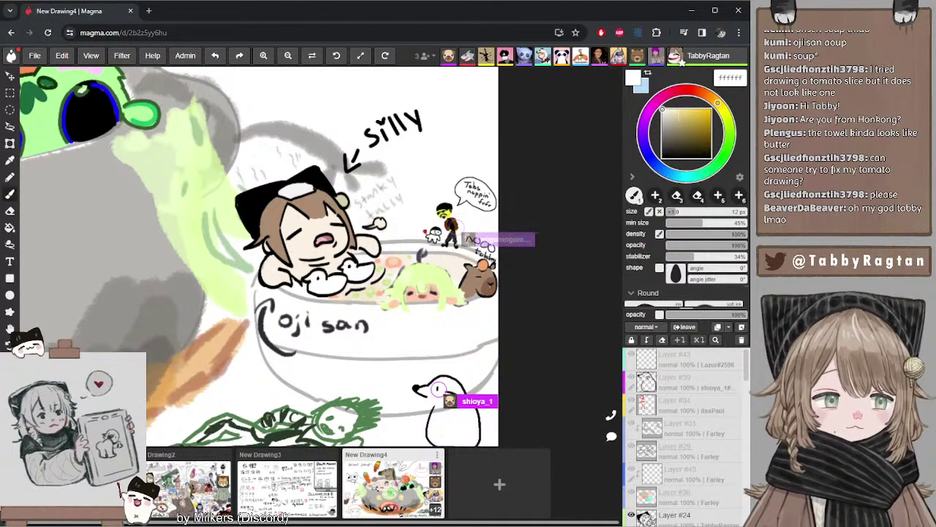
- Paint the ducks' beaks in orange-yellow ffd996 and add blush to the character's cheeks in pink f4b9bf
{"action": "left_click", "coordinate": [682, 109]}
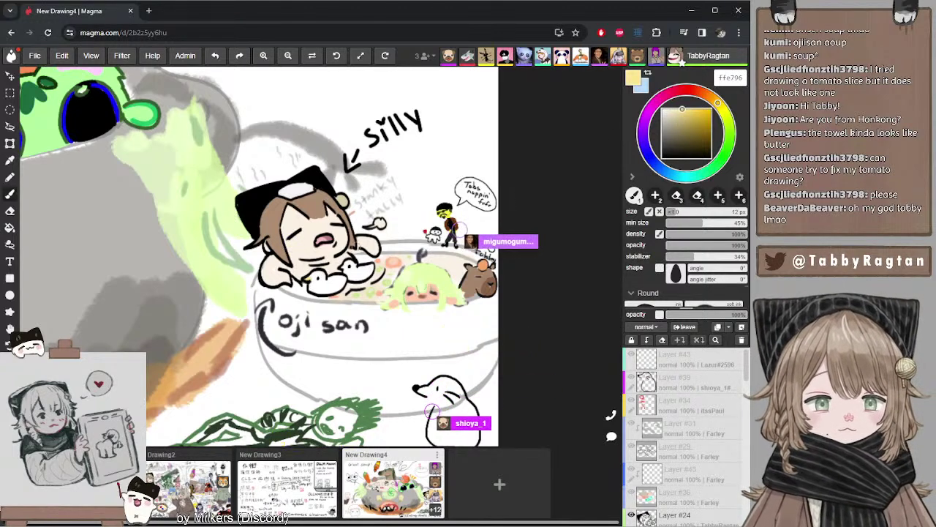
{"action": "left_click", "coordinate": [714, 98]}
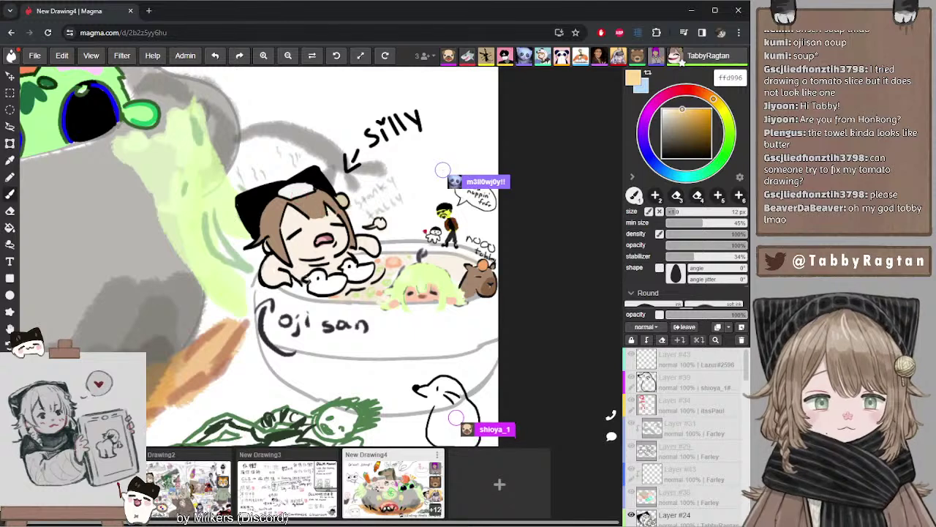
{"action": "left_click_drag", "start_coordinate": [306, 277], "coordinate": [310, 280]}
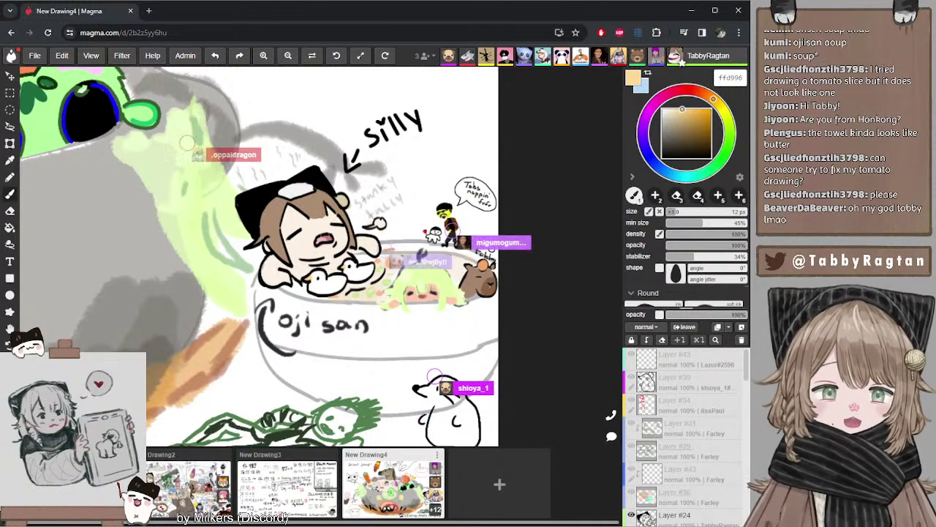
{"action": "left_click", "coordinate": [324, 240], "text": "alt"}
{"action": "left_click_drag", "start_coordinate": [288, 244], "coordinate": [295, 241]}
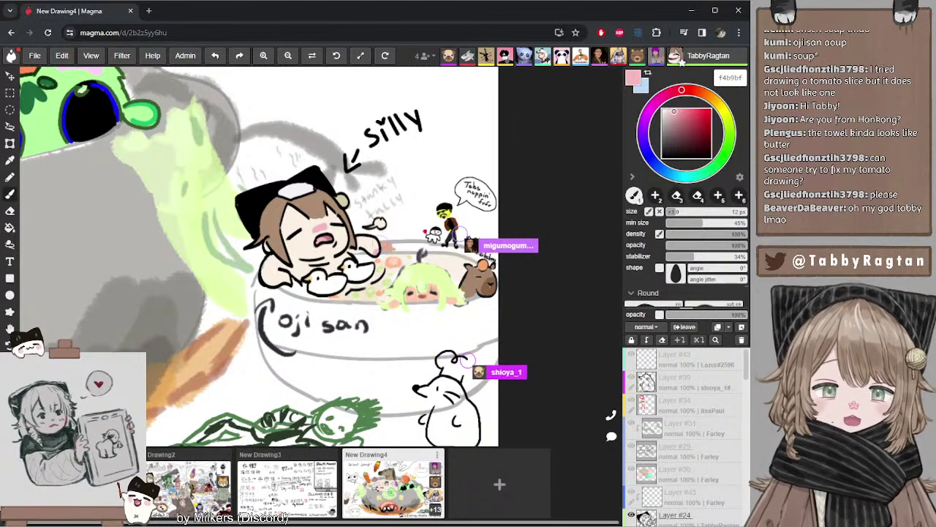
- Examine the coloured bathing character within the whole "Giant soup!" collab drawing
{"action": "left_click_drag", "start_coordinate": [310, 195], "coordinate": [368, 204]}
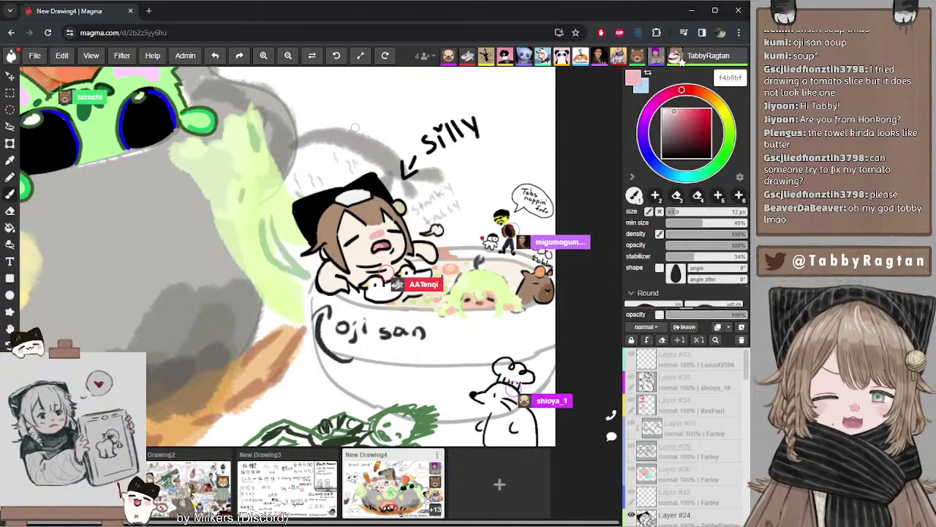
{"action": "scroll", "coordinate": [354, 128], "scroll_direction": "down", "scroll_amount": 4}
{"action": "scroll", "coordinate": [355, 127], "scroll_direction": "up", "scroll_amount": 1}
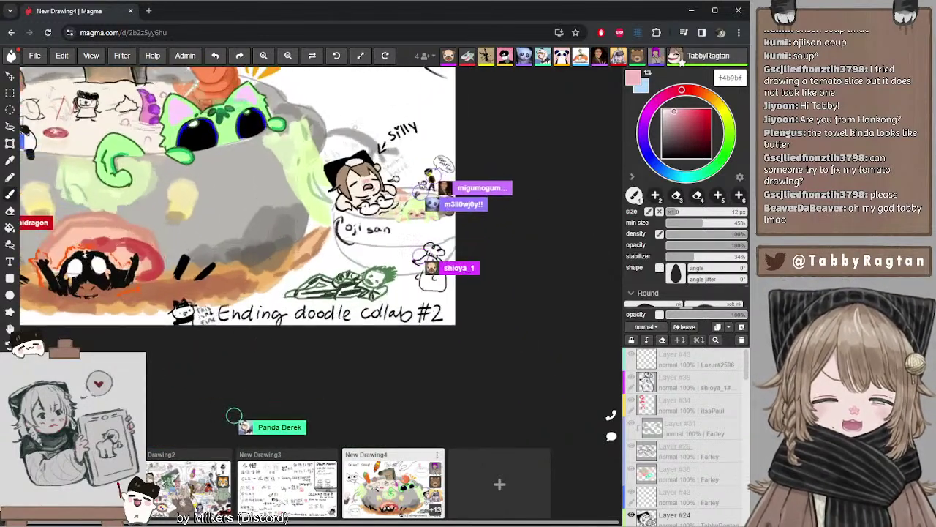
{"action": "scroll", "coordinate": [266, 232], "scroll_direction": "up", "scroll_amount": 1}
{"action": "scroll", "coordinate": [266, 233], "scroll_direction": "up", "scroll_amount": 1}
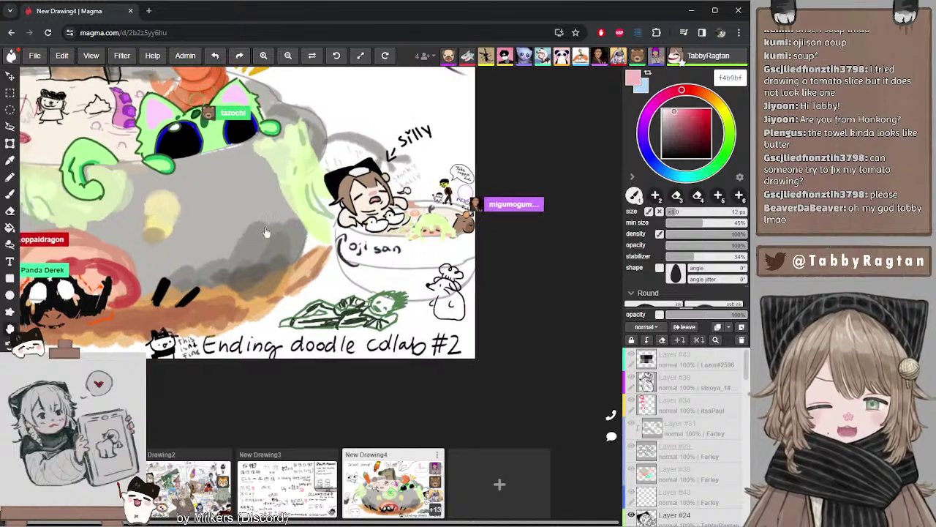
{"action": "left_click_drag", "start_coordinate": [267, 231], "coordinate": [275, 245]}
{"action": "left_click_drag", "start_coordinate": [453, 316], "coordinate": [421, 309]}
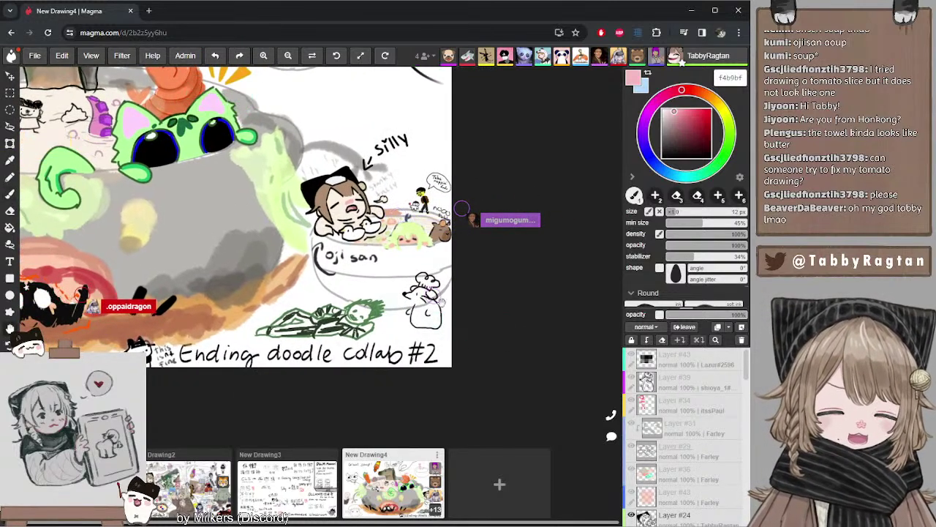
{"action": "mouse_move", "coordinate": [165, 170]}
{"action": "left_mouse_down"}
{"action": "mouse_move", "coordinate": [204, 205]}
{"action": "mouse_move", "coordinate": [324, 240]}
{"action": "mouse_move", "coordinate": [388, 282]}
{"action": "left_mouse_up"}
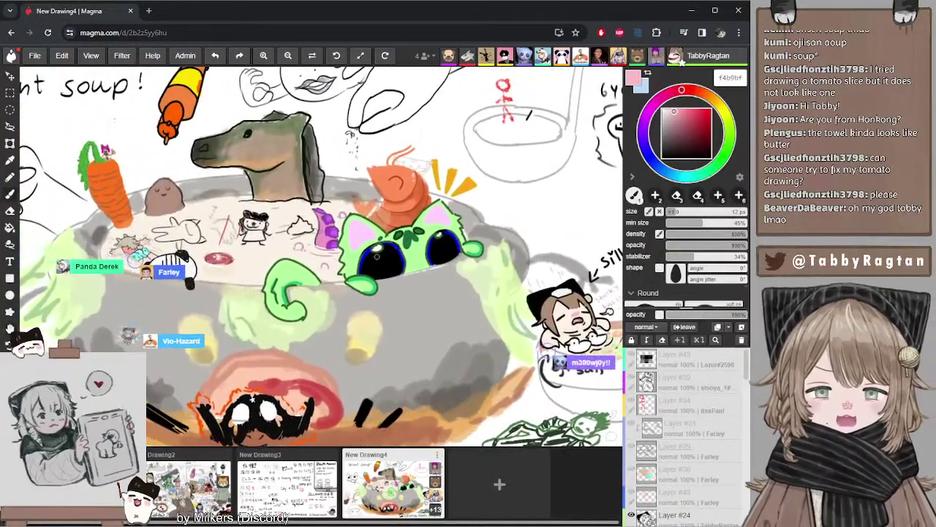
{"action": "scroll", "coordinate": [341, 192], "scroll_direction": "down", "scroll_amount": 4}
{"action": "scroll", "coordinate": [340, 192], "scroll_direction": "up", "scroll_amount": 4}
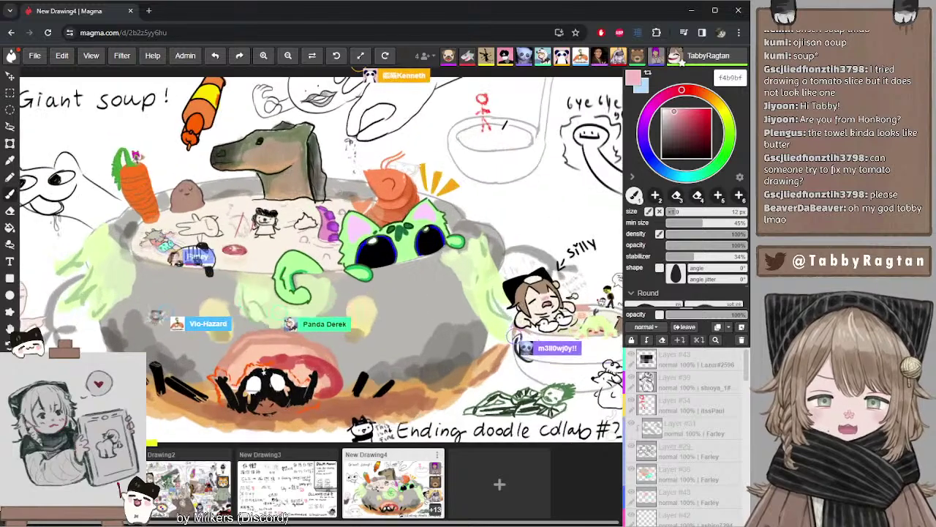
{"action": "scroll", "coordinate": [340, 192], "scroll_direction": "down", "scroll_amount": 3}
{"action": "scroll", "coordinate": [340, 191], "scroll_direction": "up", "scroll_amount": 1}
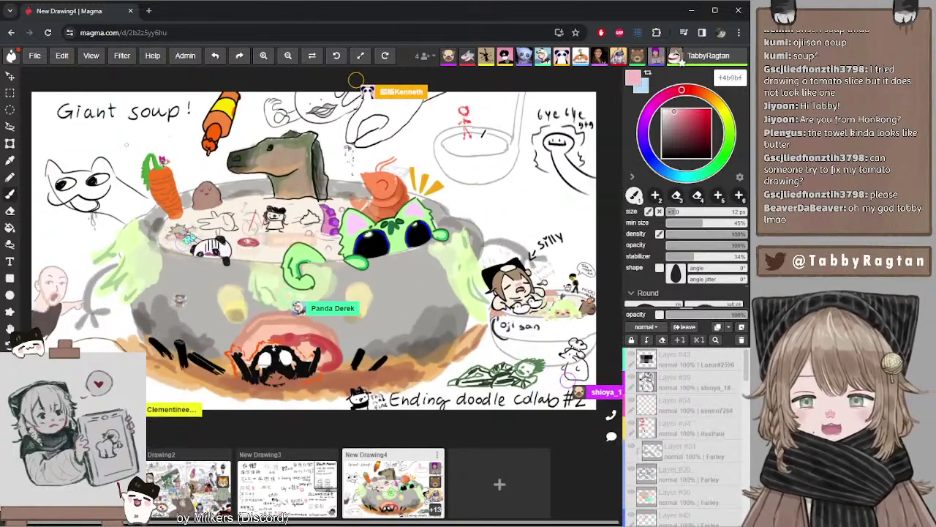
- Inspect the doodles on the pot's left side, around the pointing bald man, the mushroom and the firewood
{"action": "scroll", "coordinate": [62, 255], "scroll_direction": "up", "scroll_amount": 2}
{"action": "scroll", "coordinate": [61, 255], "scroll_direction": "down", "scroll_amount": 1}
{"action": "left_click_drag", "start_coordinate": [142, 310], "coordinate": [273, 207]}
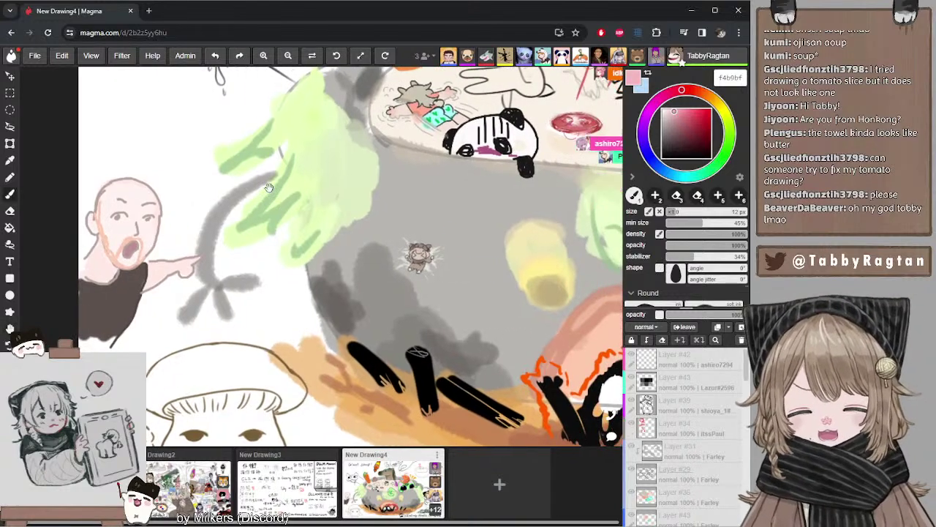
{"action": "scroll", "coordinate": [280, 178], "scroll_direction": "up", "scroll_amount": 2}
{"action": "scroll", "coordinate": [280, 179], "scroll_direction": "down", "scroll_amount": 3}
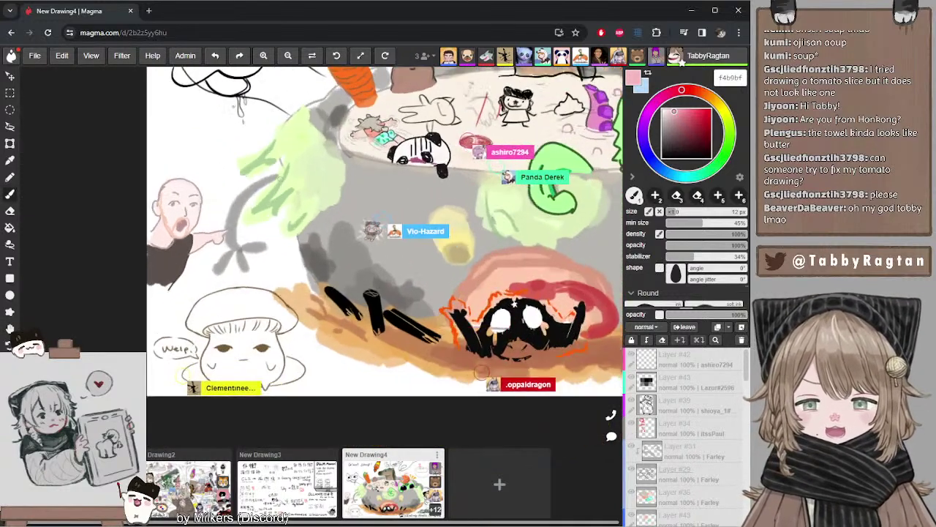
{"action": "scroll", "coordinate": [280, 179], "scroll_direction": "up", "scroll_amount": 2}
{"action": "scroll", "coordinate": [280, 179], "scroll_direction": "down", "scroll_amount": 3}
{"action": "scroll", "coordinate": [281, 178], "scroll_direction": "up", "scroll_amount": 1}
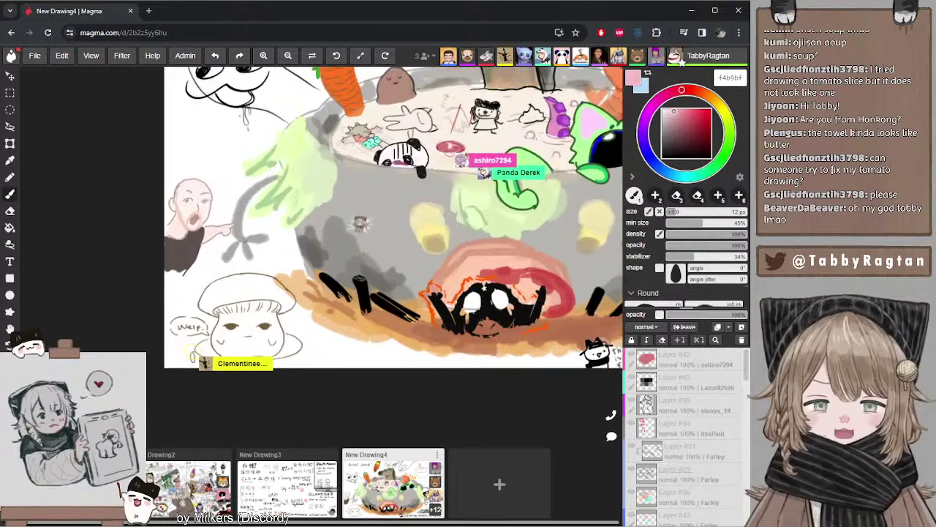
- Look over the collaborators' additions in the soup pot and around the small "oji san" bowl
{"action": "left_click_drag", "start_coordinate": [395, 209], "coordinate": [177, 303]}
{"action": "left_click_drag", "start_coordinate": [363, 183], "coordinate": [305, 221]}
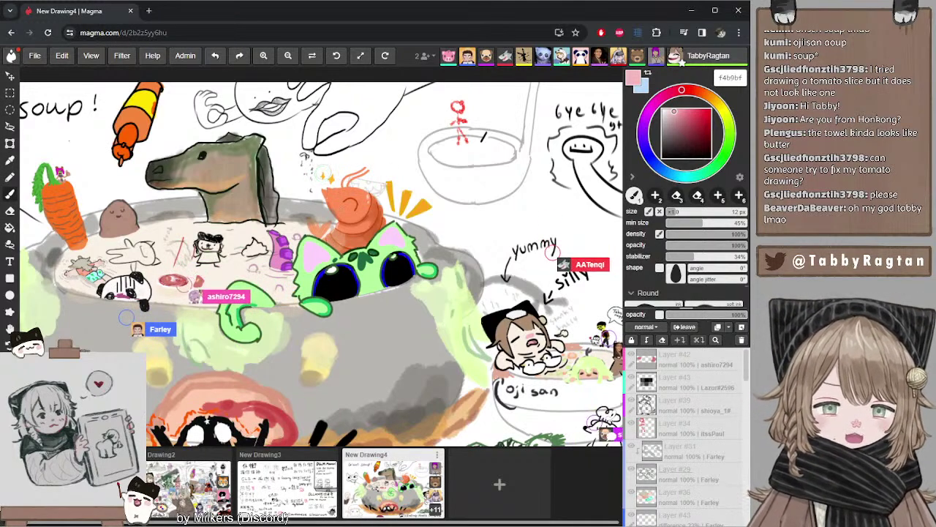
{"action": "scroll", "coordinate": [371, 310], "scroll_direction": "down", "scroll_amount": 7}
{"action": "scroll", "coordinate": [372, 310], "scroll_direction": "up", "scroll_amount": 6}
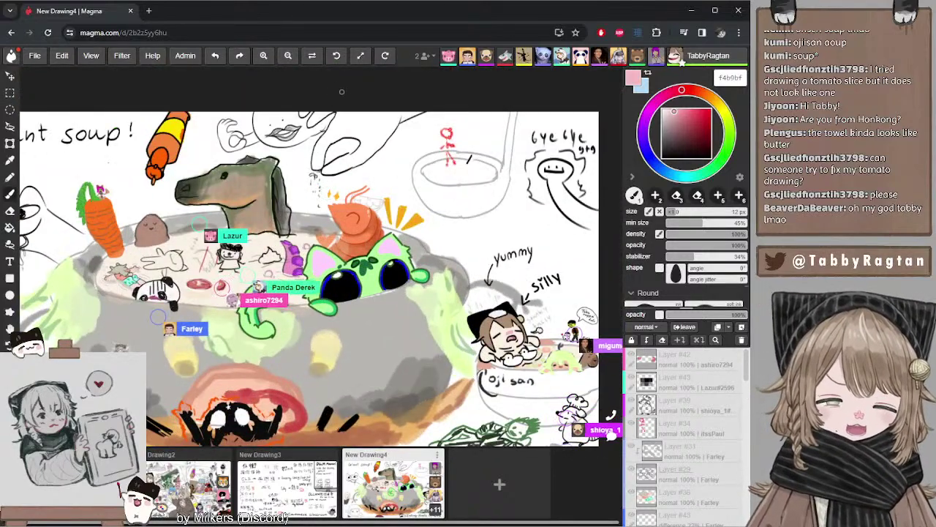
{"action": "left_click_drag", "start_coordinate": [363, 225], "coordinate": [457, 159]}
{"action": "scroll", "coordinate": [275, 152], "scroll_direction": "down", "scroll_amount": 2}
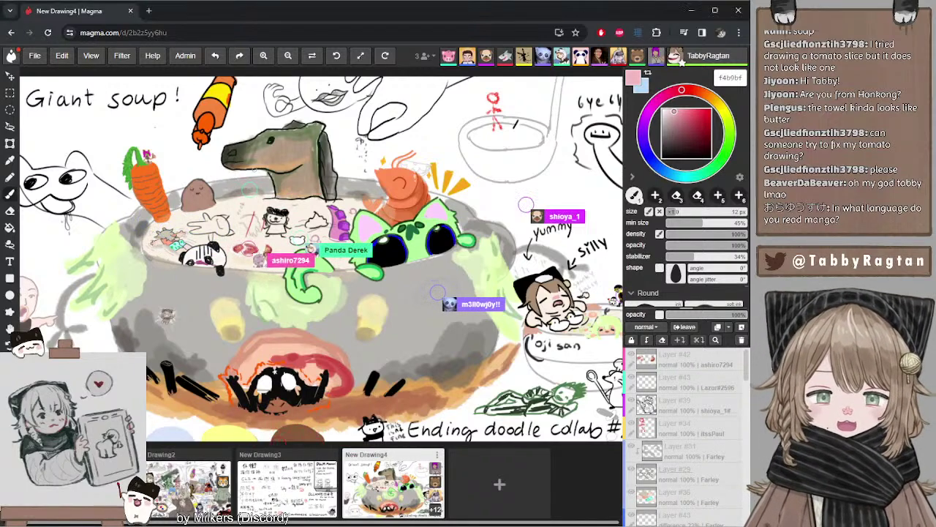
{"action": "key", "text": "space"}
{"action": "left_click_drag", "start_coordinate": [279, 177], "coordinate": [306, 183]}
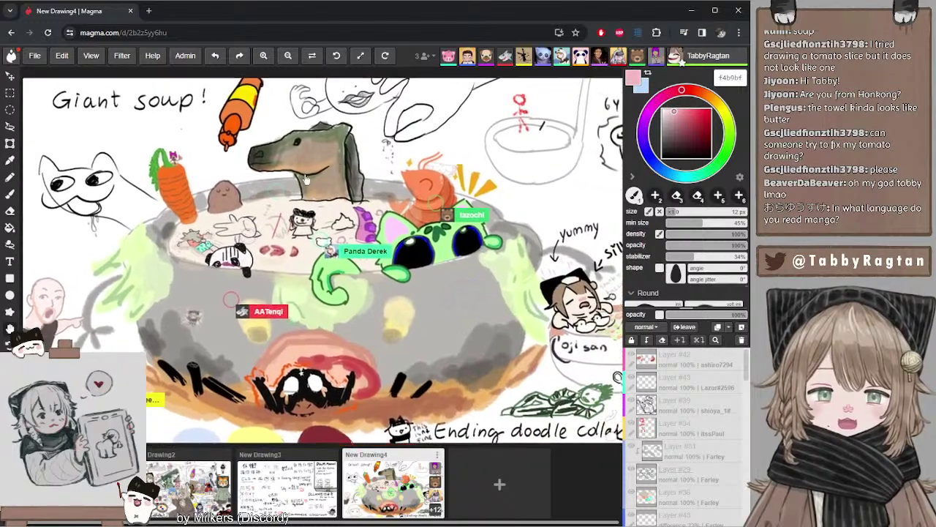
{"action": "left_click_drag", "start_coordinate": [439, 165], "coordinate": [320, 164]}
{"action": "scroll", "coordinate": [320, 164], "scroll_direction": "up", "scroll_amount": 3}
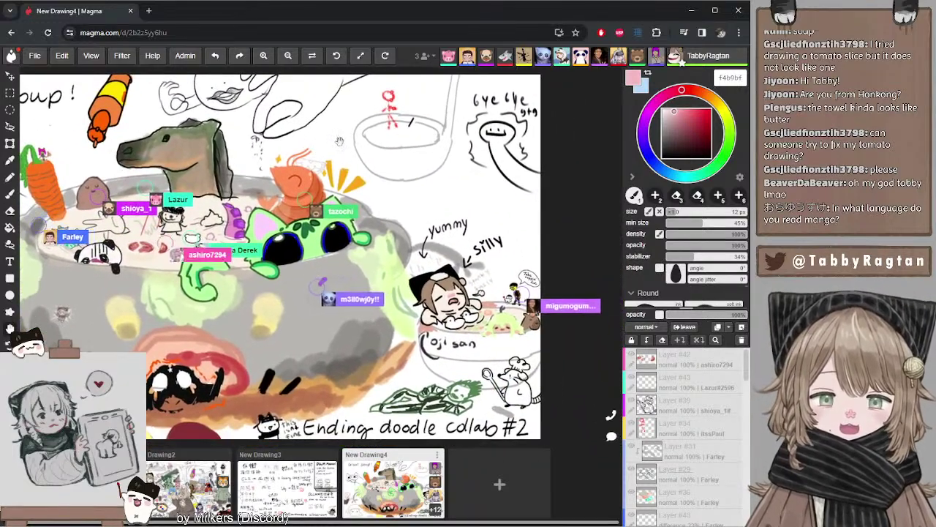
{"action": "scroll", "coordinate": [305, 154], "scroll_direction": "up", "scroll_amount": 3}
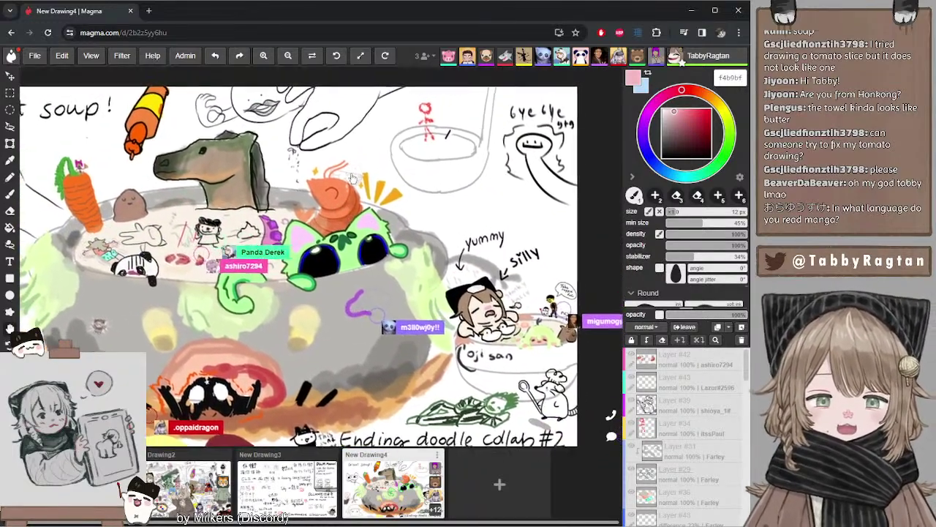
{"action": "mouse_move", "coordinate": [359, 170]}
{"action": "left_mouse_down"}
{"action": "mouse_move", "coordinate": [438, 168]}
{"action": "mouse_move", "coordinate": [423, 174]}
{"action": "left_mouse_up"}
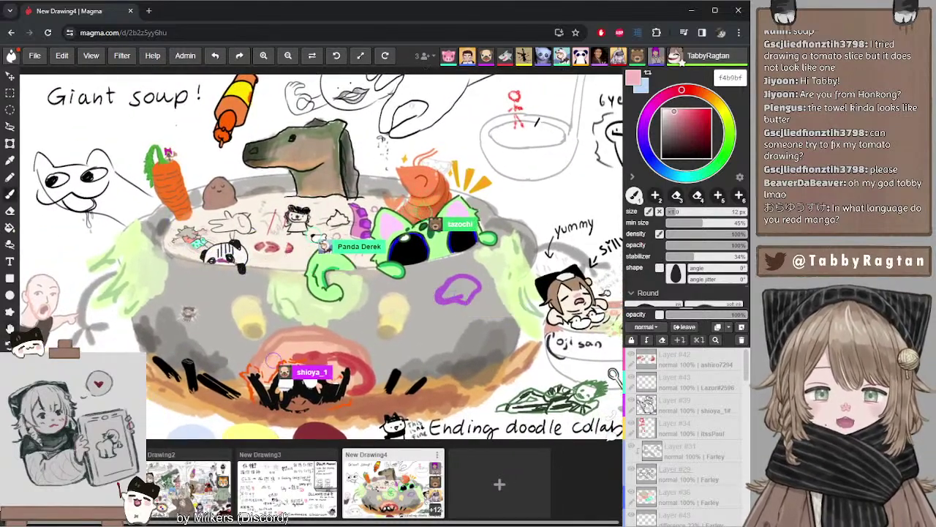
{"action": "scroll", "coordinate": [410, 115], "scroll_direction": "down", "scroll_amount": 2}
{"action": "scroll", "coordinate": [409, 116], "scroll_direction": "up", "scroll_amount": 2}
{"action": "scroll", "coordinate": [409, 115], "scroll_direction": "down", "scroll_amount": 1}
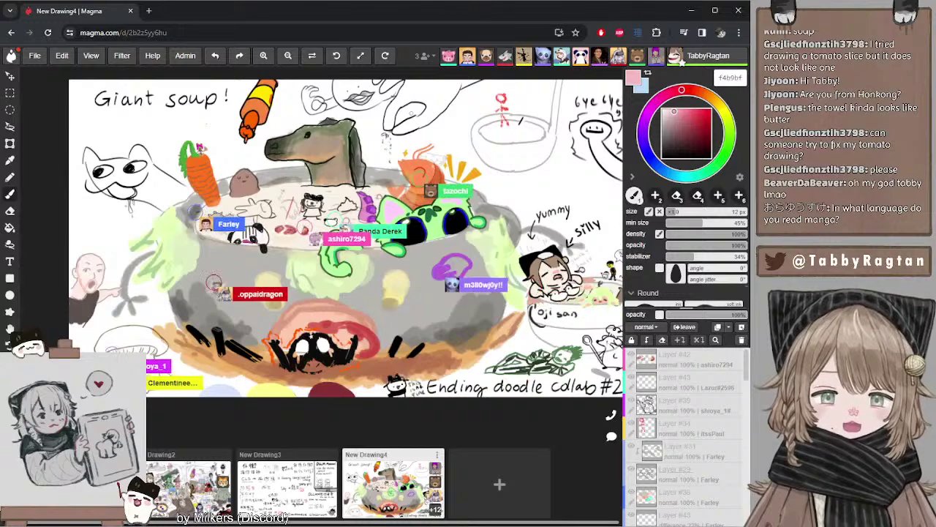
{"action": "scroll", "coordinate": [411, 113], "scroll_direction": "up", "scroll_amount": 1}
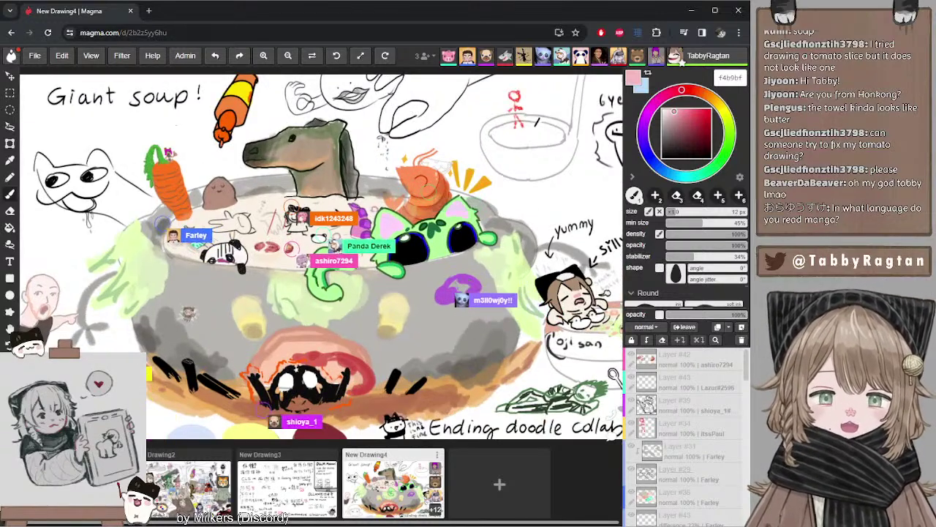
{"action": "scroll", "coordinate": [399, 173], "scroll_direction": "down", "scroll_amount": 6}
{"action": "scroll", "coordinate": [410, 167], "scroll_direction": "up", "scroll_amount": 5}
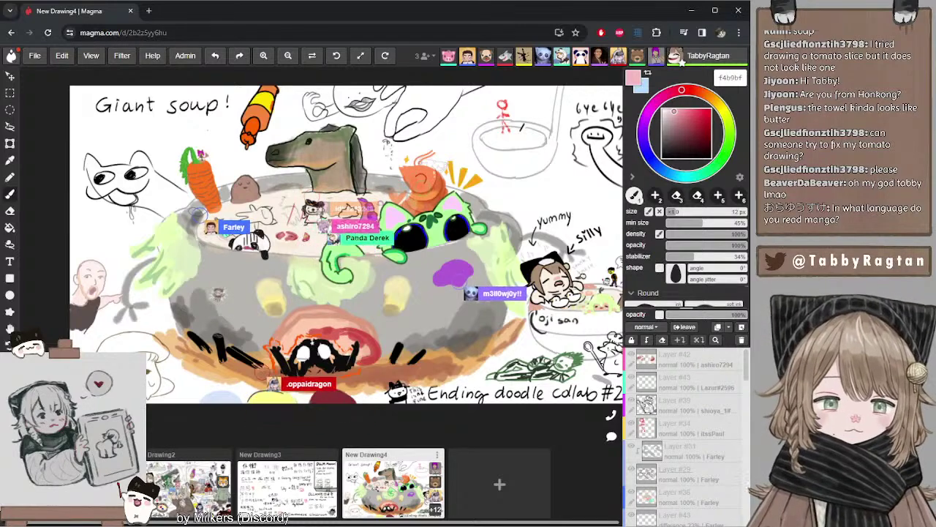
{"action": "left_click_drag", "start_coordinate": [416, 220], "coordinate": [381, 202]}
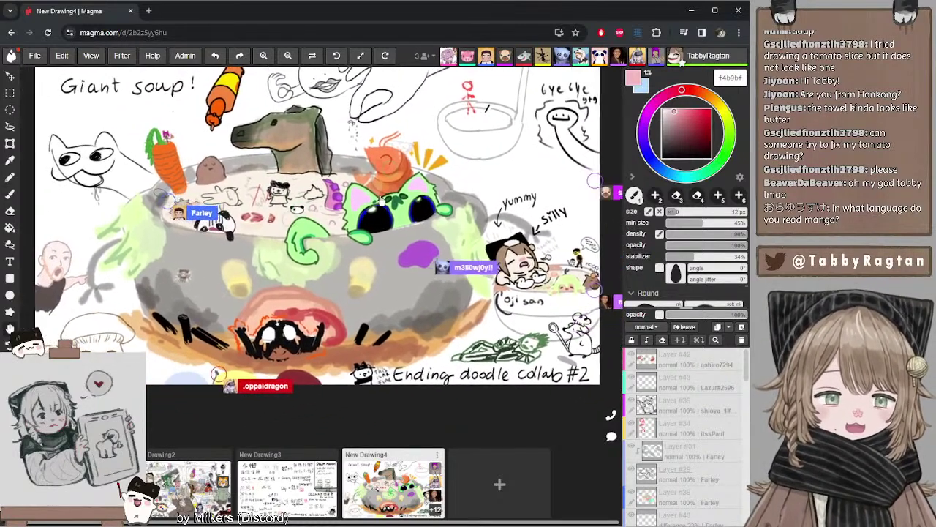
{"action": "scroll", "coordinate": [594, 181], "scroll_direction": "right", "scroll_amount": 5}
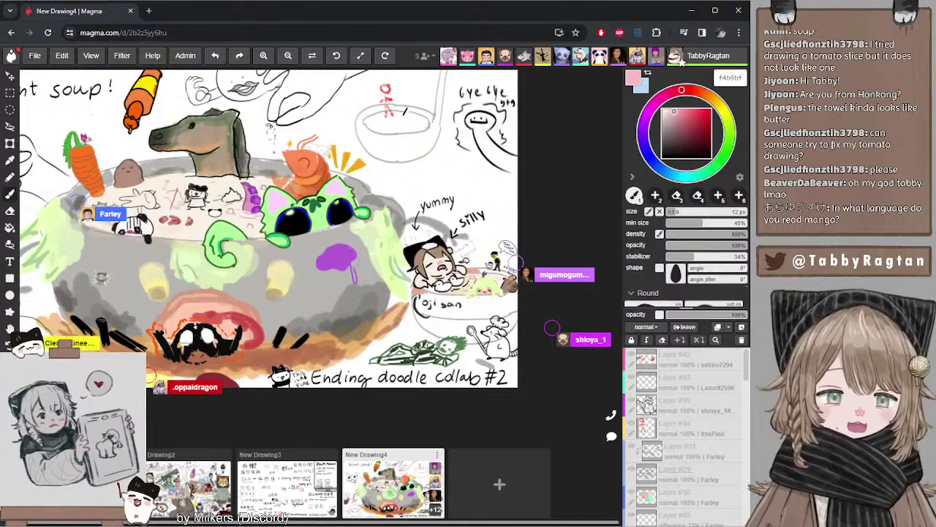
- Activate Layer #24 with the bathing character's line art, sample black 000000 from the hat and set the brush size to 4 px
{"action": "scroll", "coordinate": [394, 280], "scroll_direction": "up", "scroll_amount": 5}
{"action": "left_click_drag", "start_coordinate": [395, 280], "coordinate": [263, 265]}
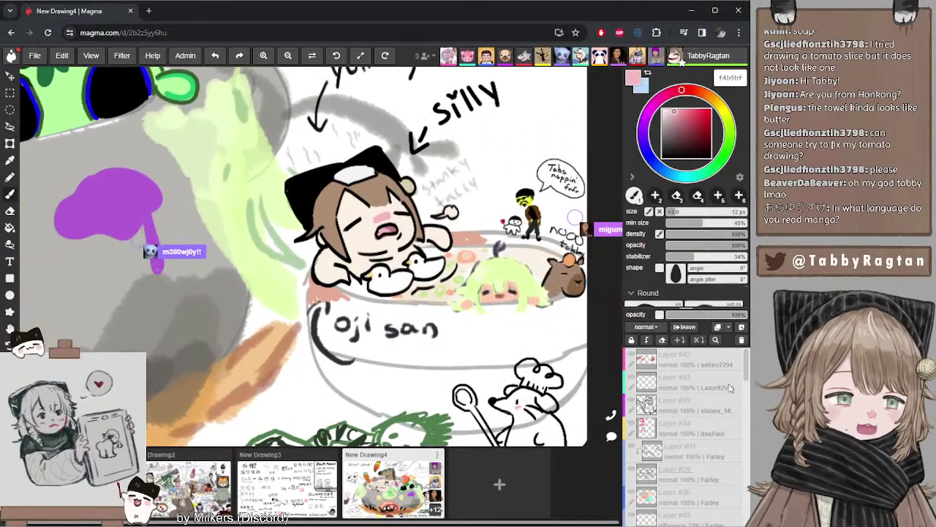
{"action": "scroll", "coordinate": [714, 394], "scroll_direction": "up", "scroll_amount": 10}
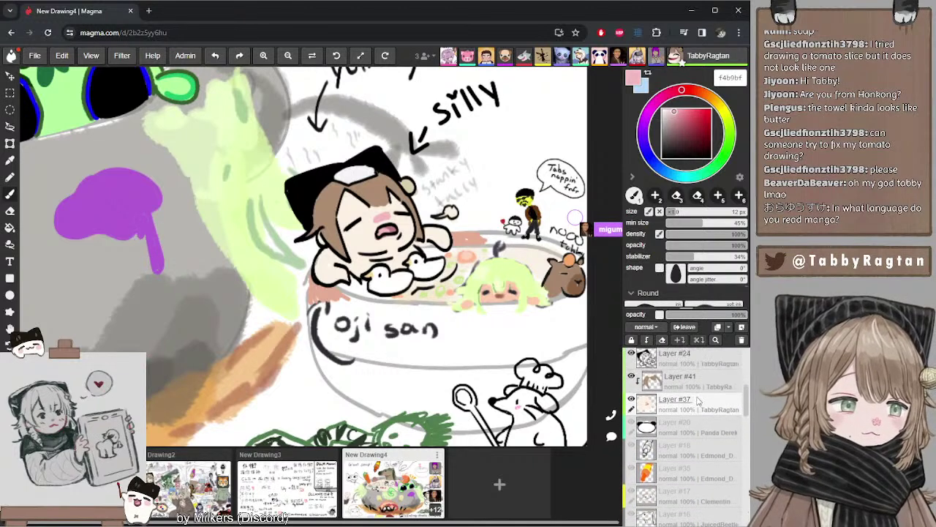
{"action": "left_click", "coordinate": [665, 364]}
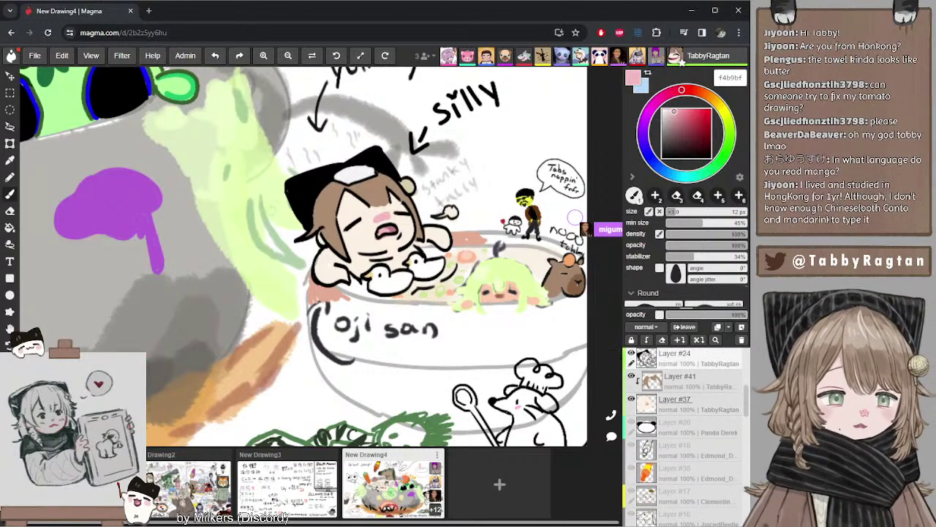
{"action": "left_click", "coordinate": [299, 188]}
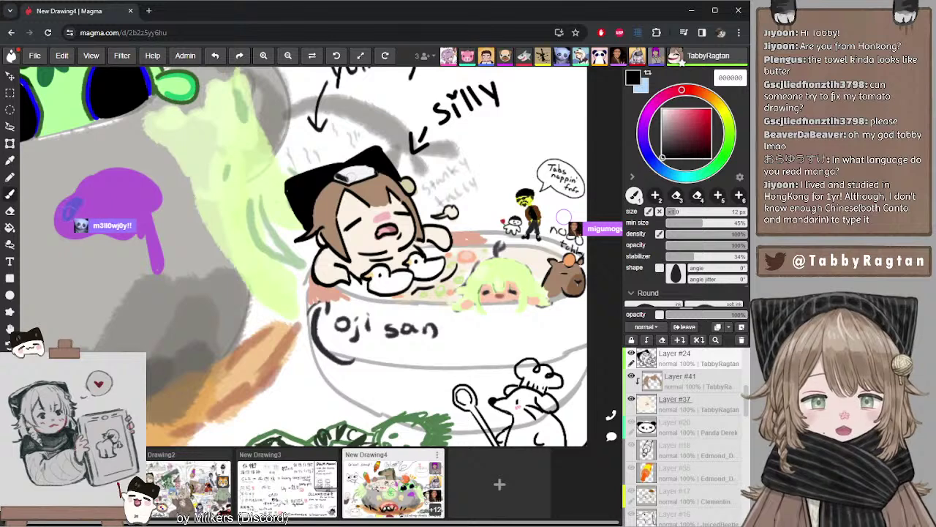
{"action": "key", "text": "["}
{"action": "key", "text": "["}
{"action": "key", "text": "["}
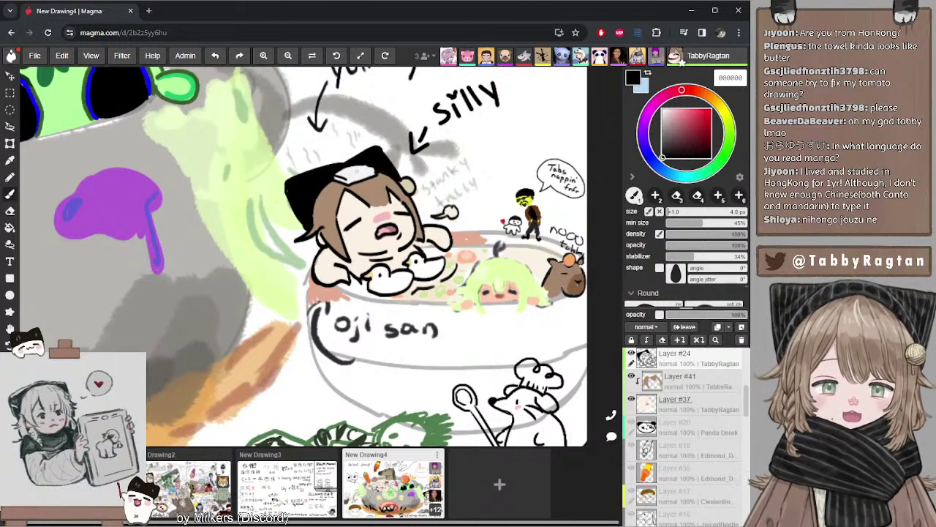
- Examine the whole collab drawing and the doodles floating in the soup around the potato, the small hatted figure and the pandas
{"action": "scroll", "coordinate": [216, 174], "scroll_direction": "down", "scroll_amount": 5}
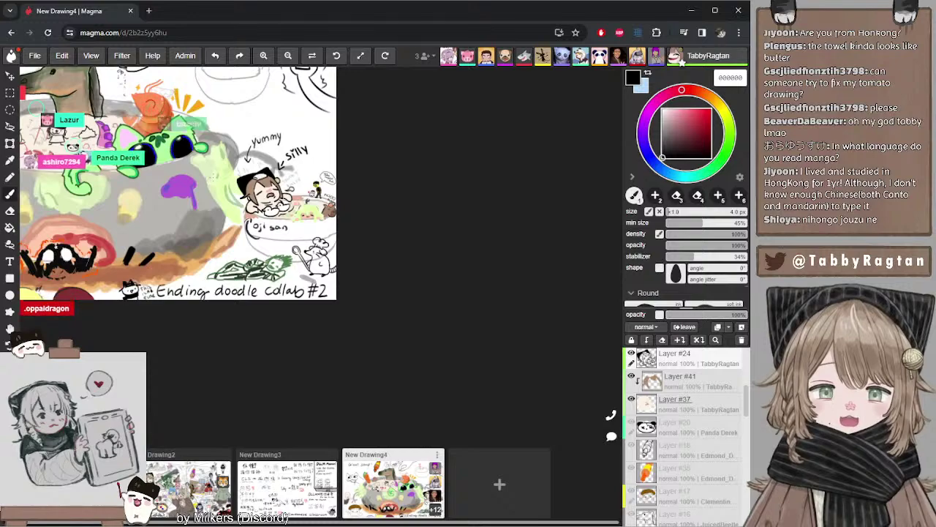
{"action": "mouse_move", "coordinate": [188, 140]}
{"action": "left_mouse_down"}
{"action": "mouse_move", "coordinate": [366, 237]}
{"action": "mouse_move", "coordinate": [410, 242]}
{"action": "left_mouse_up"}
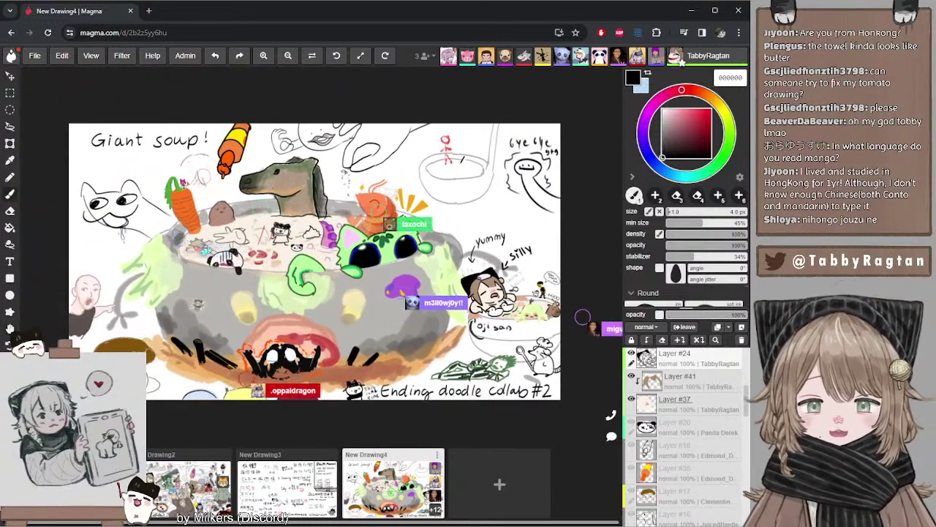
{"action": "scroll", "coordinate": [212, 252], "scroll_direction": "up", "scroll_amount": 2}
{"action": "scroll", "coordinate": [315, 260], "scroll_direction": "down", "scroll_amount": 2}
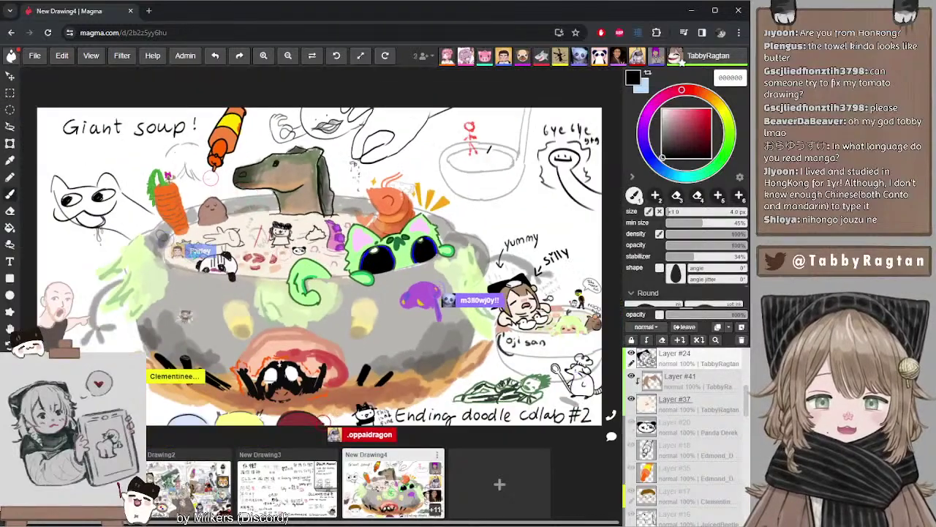
{"action": "scroll", "coordinate": [315, 260], "scroll_direction": "down", "scroll_amount": 1}
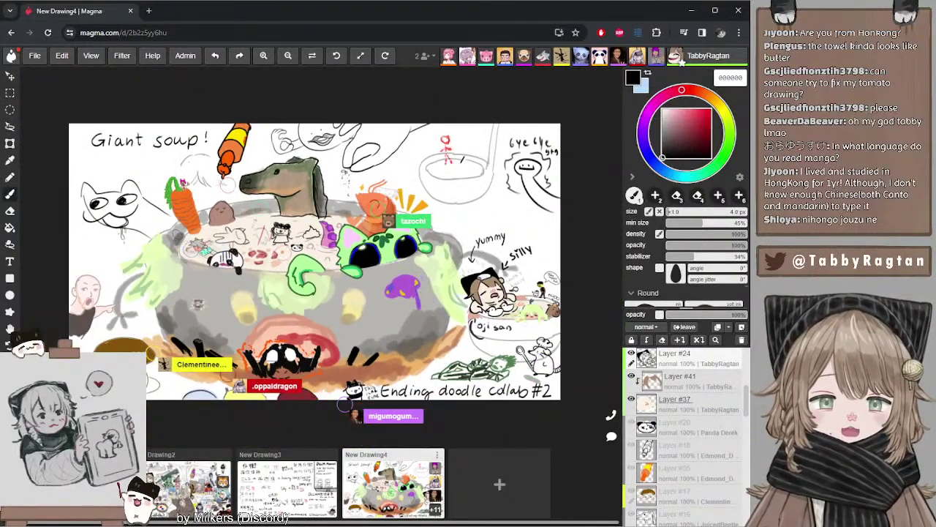
{"action": "scroll", "coordinate": [280, 221], "scroll_direction": "up", "scroll_amount": 1}
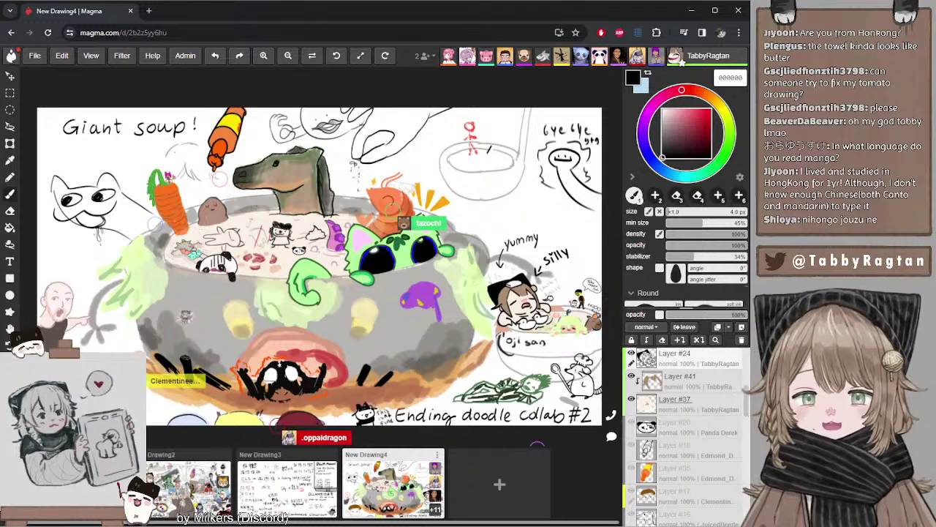
{"action": "scroll", "coordinate": [220, 217], "scroll_direction": "up", "scroll_amount": 3}
{"action": "scroll", "coordinate": [215, 206], "scroll_direction": "up", "scroll_amount": 6}
{"action": "scroll", "coordinate": [215, 207], "scroll_direction": "down", "scroll_amount": 5}
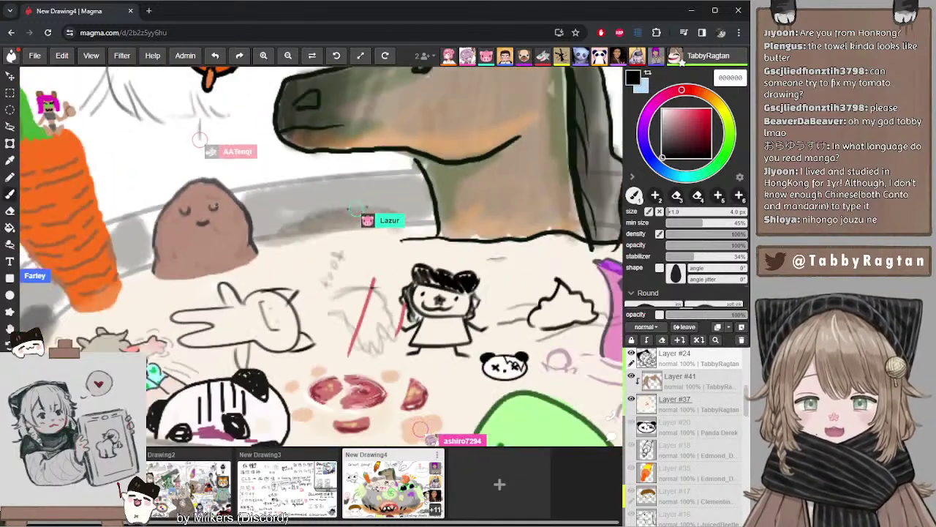
{"action": "scroll", "coordinate": [217, 206], "scroll_direction": "up", "scroll_amount": 2}
{"action": "scroll", "coordinate": [180, 152], "scroll_direction": "up", "scroll_amount": 1}
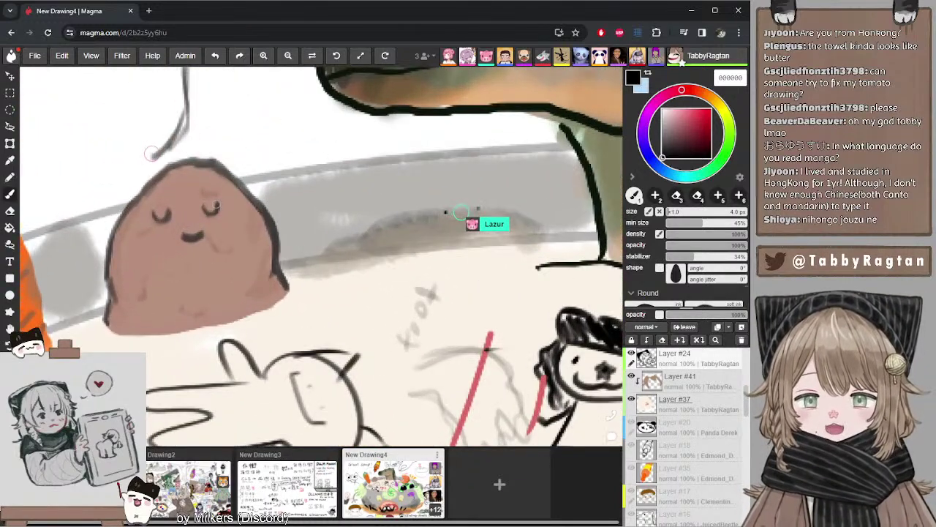
{"action": "scroll", "coordinate": [151, 154], "scroll_direction": "down", "scroll_amount": 5}
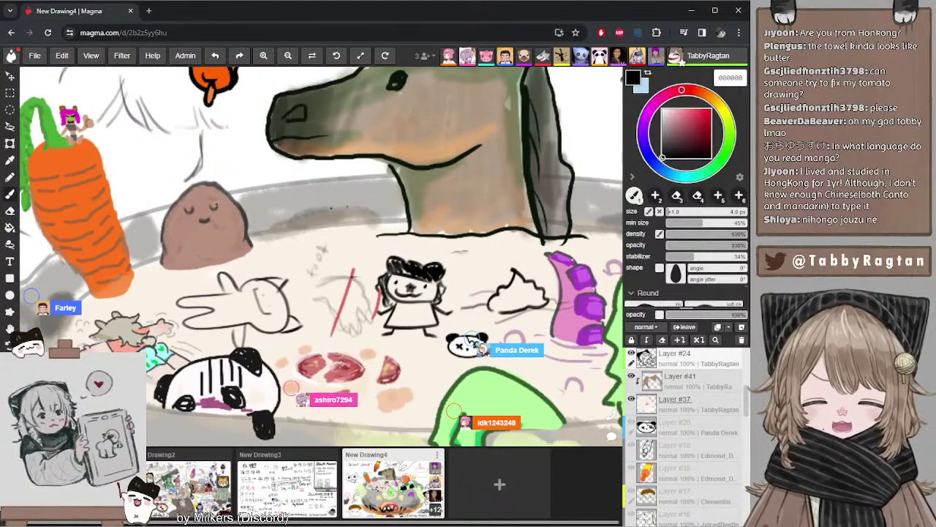
{"action": "scroll", "coordinate": [220, 197], "scroll_direction": "down", "scroll_amount": 1}
{"action": "scroll", "coordinate": [212, 211], "scroll_direction": "up", "scroll_amount": 2}
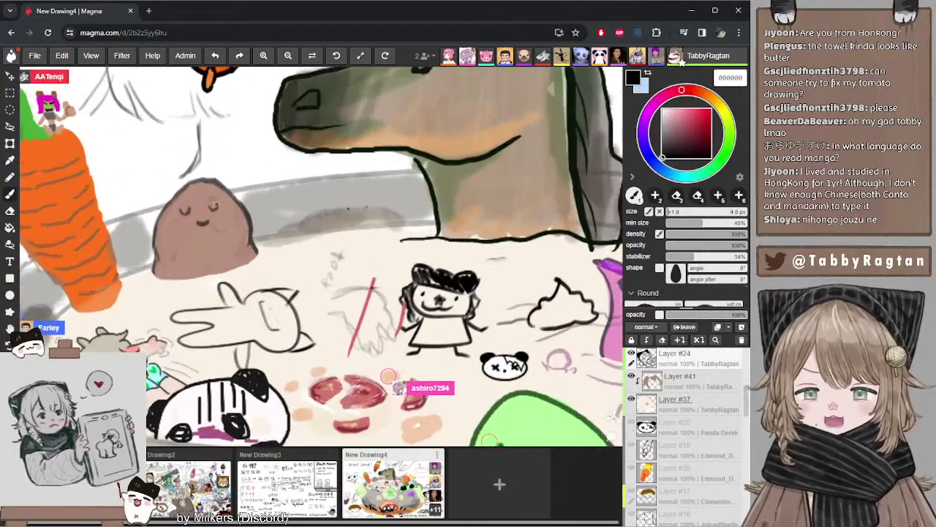
{"action": "scroll", "coordinate": [212, 210], "scroll_direction": "down", "scroll_amount": 4}
{"action": "scroll", "coordinate": [218, 205], "scroll_direction": "up", "scroll_amount": 1}
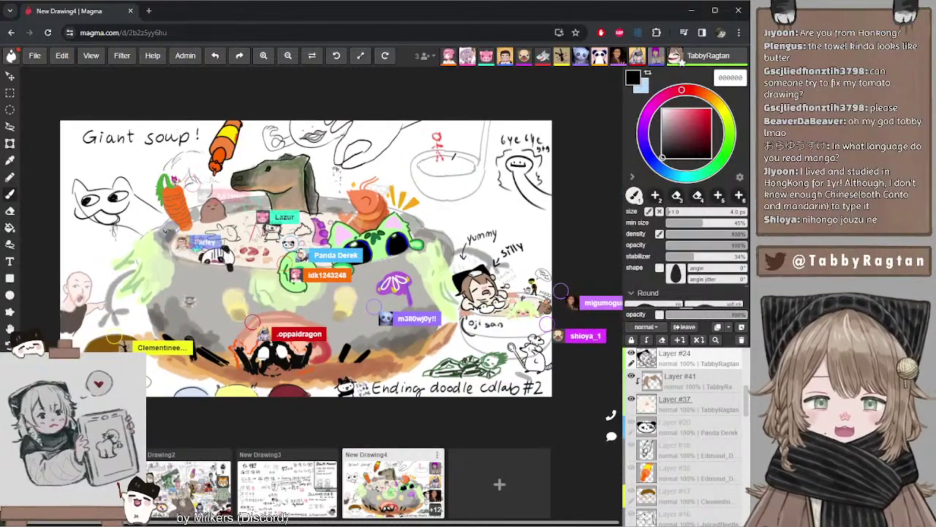
- Inspect the orange-and-yellow bottle doodle, the horse's head and the hand sketch above the pot
{"action": "scroll", "coordinate": [241, 141], "scroll_direction": "up", "scroll_amount": 4}
{"action": "scroll", "coordinate": [240, 138], "scroll_direction": "up", "scroll_amount": 3}
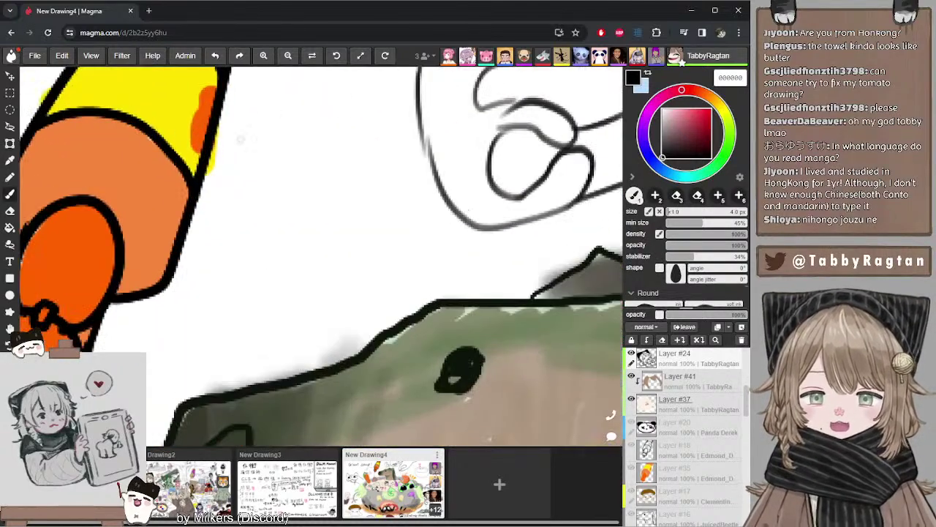
{"action": "scroll", "coordinate": [240, 138], "scroll_direction": "down", "scroll_amount": 1}
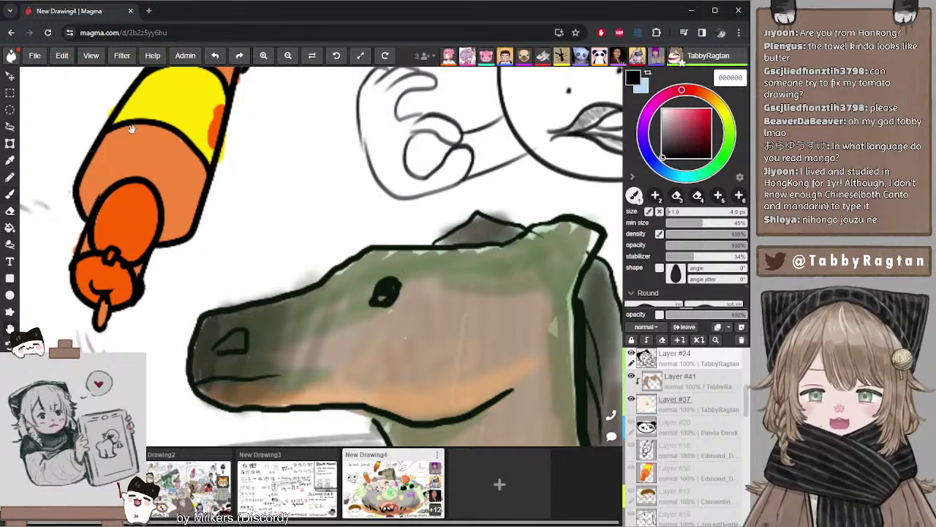
{"action": "mouse_move", "coordinate": [185, 197]}
{"action": "left_mouse_down"}
{"action": "mouse_move", "coordinate": [184, 293]}
{"action": "mouse_move", "coordinate": [188, 279]}
{"action": "left_mouse_up"}
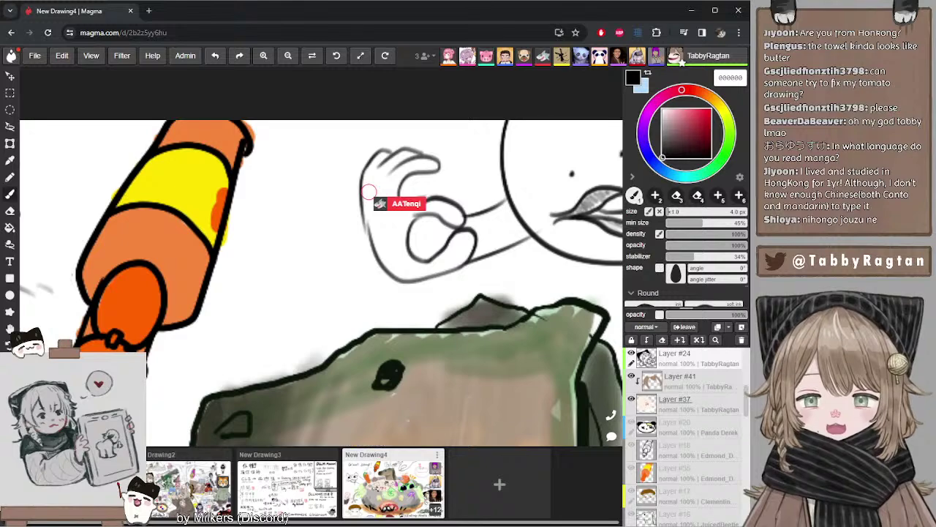
{"action": "scroll", "coordinate": [259, 229], "scroll_direction": "down", "scroll_amount": 4}
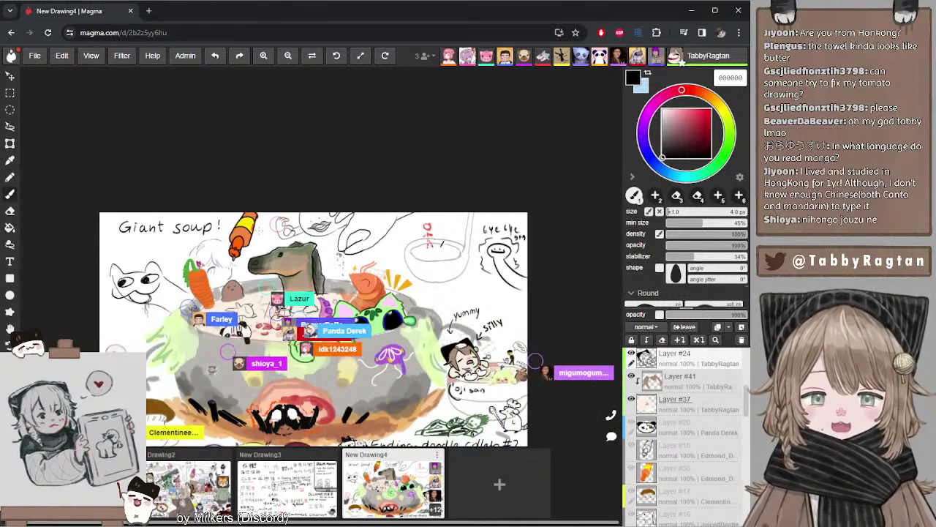
{"action": "scroll", "coordinate": [259, 229], "scroll_direction": "up", "scroll_amount": 3}
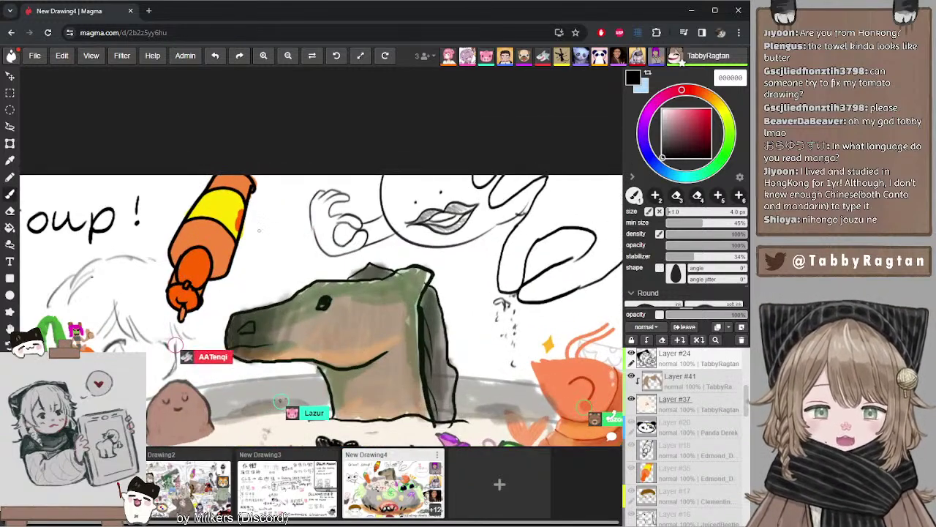
{"action": "scroll", "coordinate": [259, 229], "scroll_direction": "down", "scroll_amount": 3}
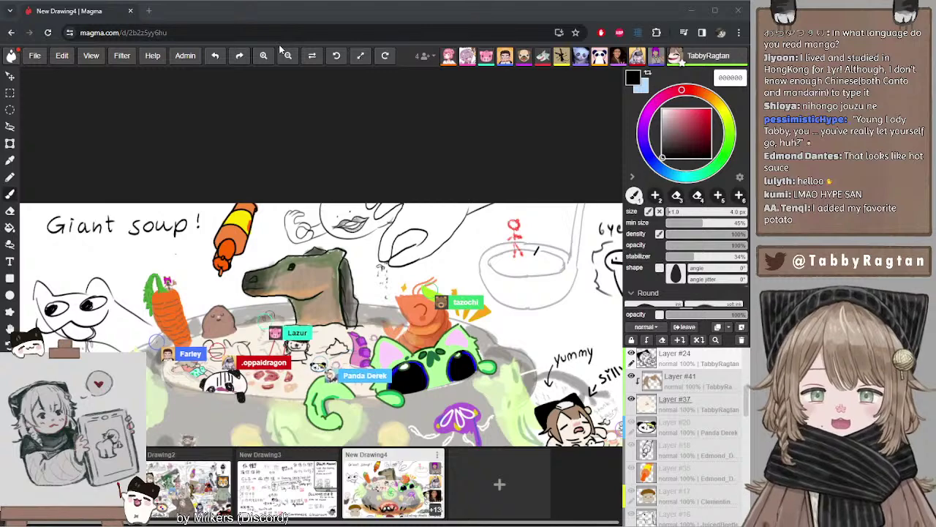
- Review the full "Giant soup!" drawing from the title down to the "Ending doodle collab #2" caption
{"action": "left_click_drag", "start_coordinate": [337, 303], "coordinate": [326, 179]}
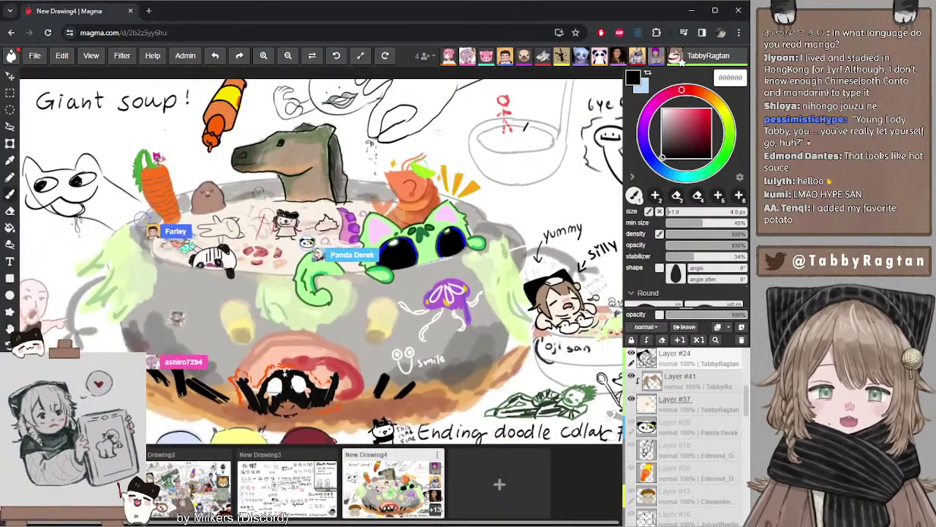
{"action": "scroll", "coordinate": [426, 150], "scroll_direction": "down", "scroll_amount": 5}
{"action": "scroll", "coordinate": [426, 150], "scroll_direction": "up", "scroll_amount": 3}
{"action": "scroll", "coordinate": [430, 148], "scroll_direction": "up", "scroll_amount": 2}
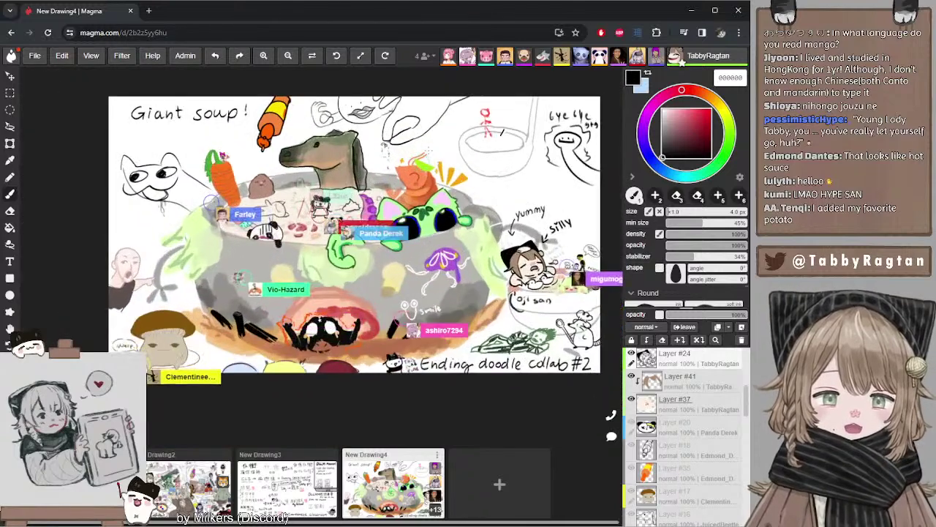
{"action": "scroll", "coordinate": [429, 151], "scroll_direction": "down", "scroll_amount": 1}
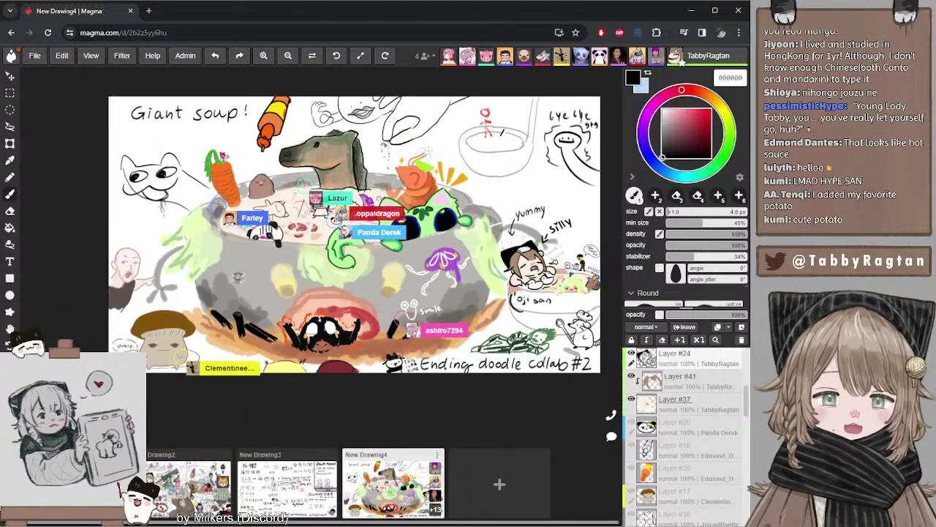
{"action": "scroll", "coordinate": [428, 151], "scroll_direction": "up", "scroll_amount": 1}
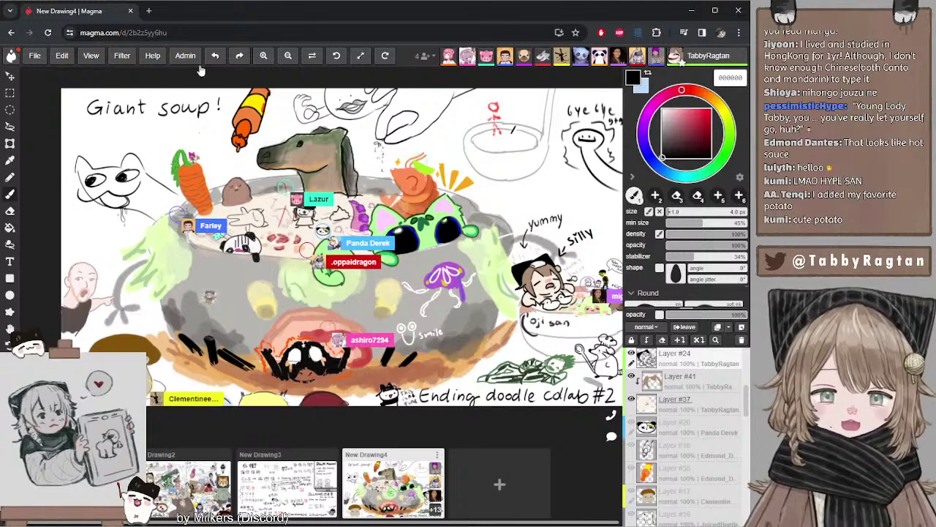
{"action": "left_click_drag", "start_coordinate": [300, 133], "coordinate": [278, 142]}
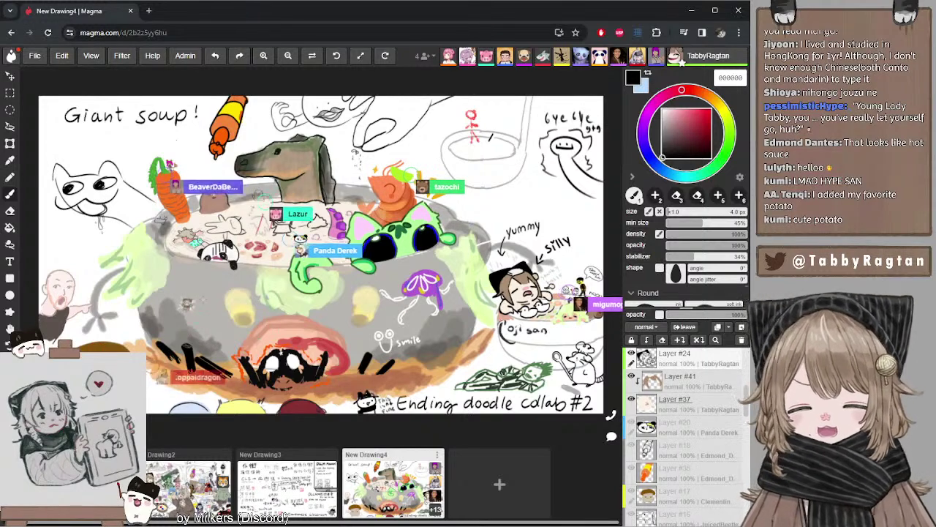
- Inspect the doodles around the "oji san" bowl and the purple jellyfish and "smile" face on the pot's right side
{"action": "scroll", "coordinate": [533, 308], "scroll_direction": "up", "scroll_amount": 5}
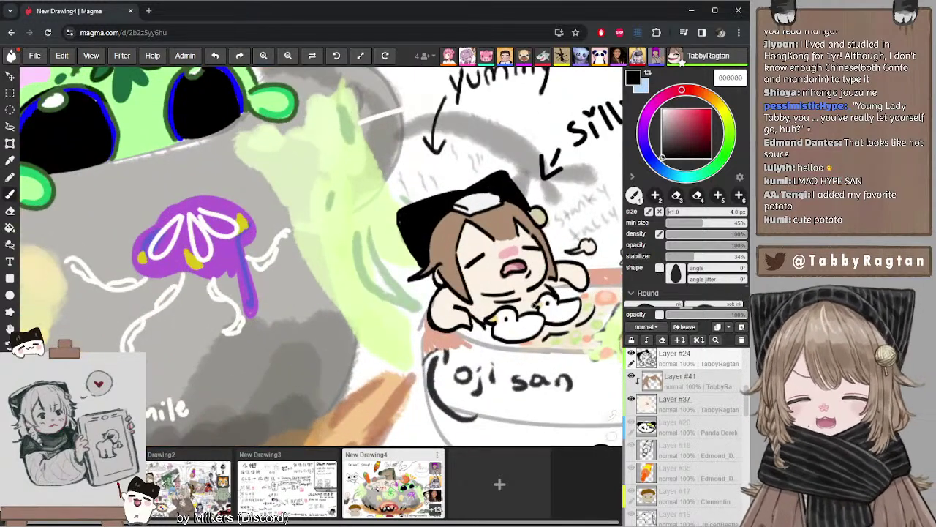
{"action": "mouse_move", "coordinate": [346, 121]}
{"action": "left_mouse_down"}
{"action": "mouse_move", "coordinate": [242, 124]}
{"action": "mouse_move", "coordinate": [295, 111]}
{"action": "left_mouse_up"}
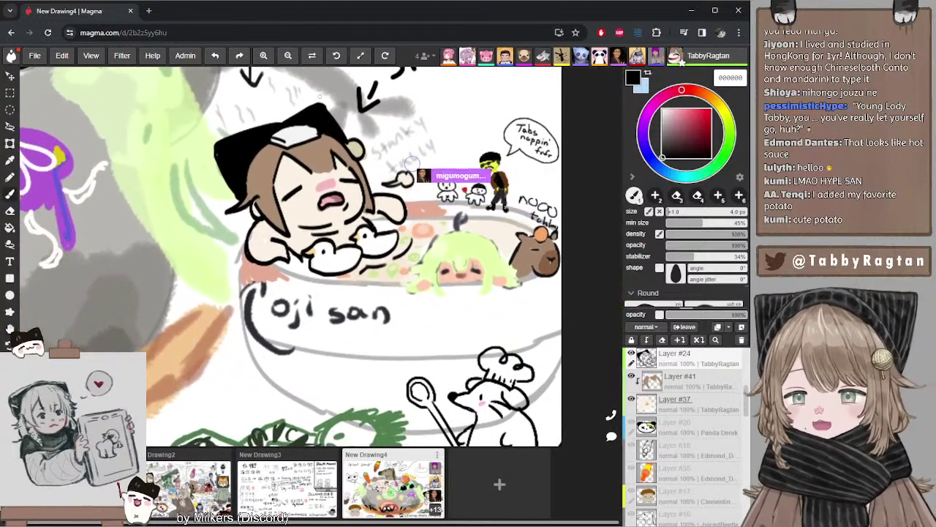
{"action": "scroll", "coordinate": [250, 239], "scroll_direction": "down", "scroll_amount": 6}
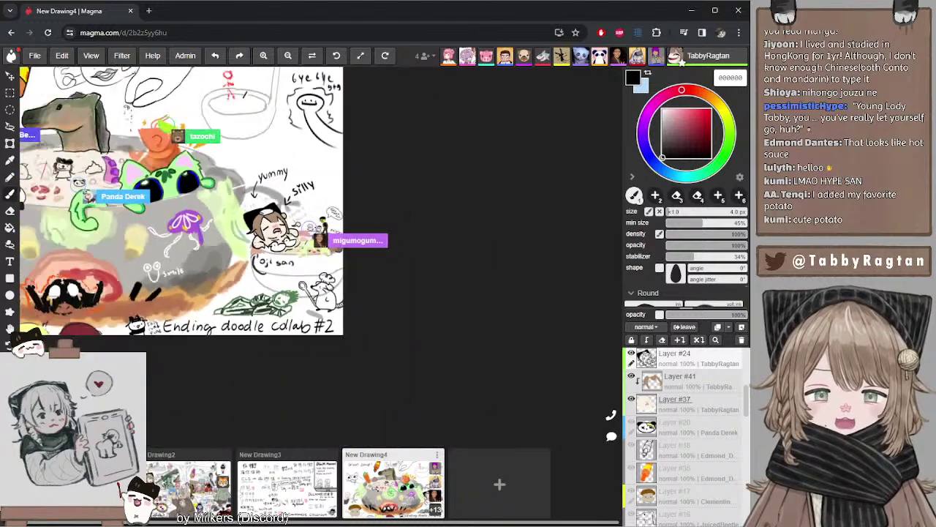
{"action": "scroll", "coordinate": [249, 237], "scroll_direction": "up", "scroll_amount": 6}
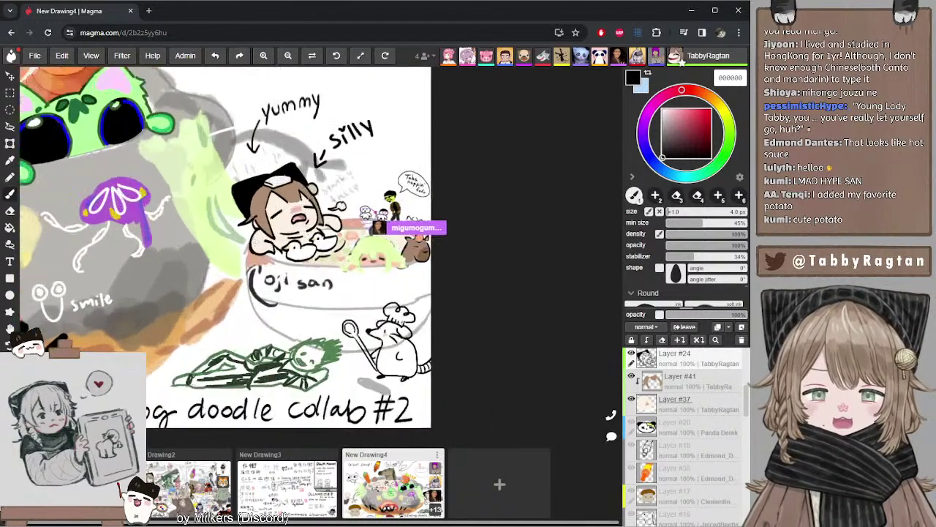
{"action": "scroll", "coordinate": [255, 242], "scroll_direction": "down", "scroll_amount": 2}
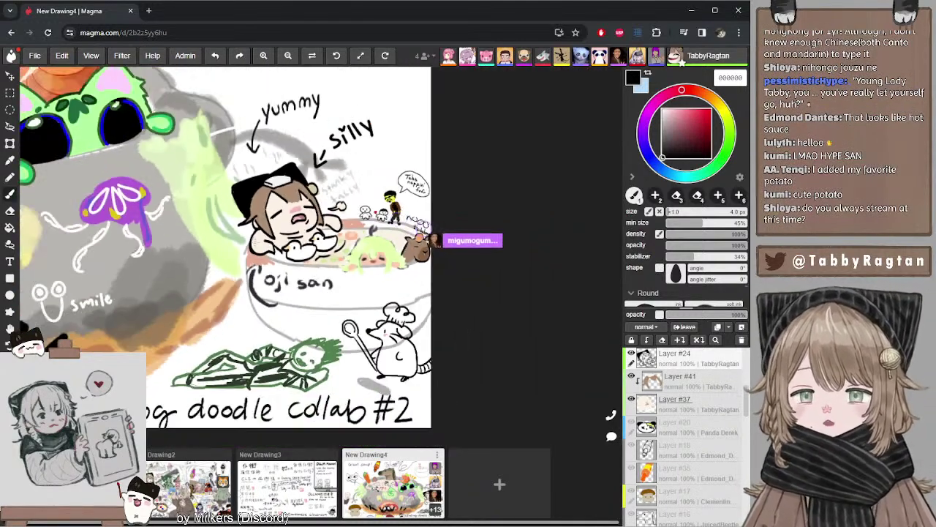
{"action": "left_click_drag", "start_coordinate": [235, 170], "coordinate": [280, 172]}
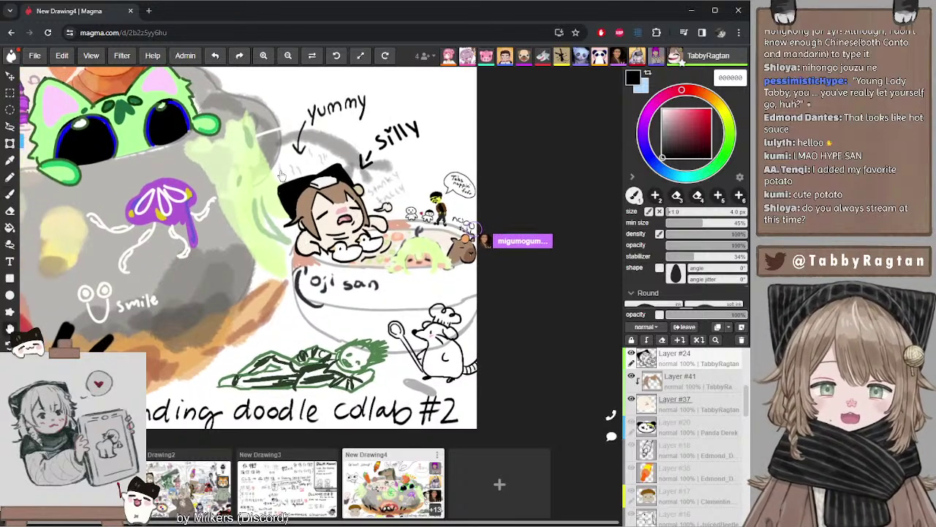
{"action": "scroll", "coordinate": [271, 183], "scroll_direction": "left", "scroll_amount": 3}
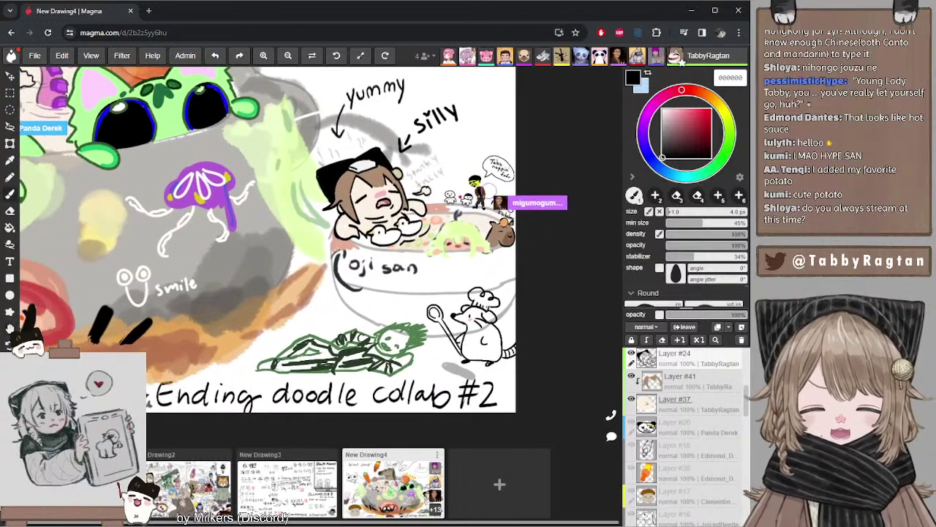
{"action": "scroll", "coordinate": [260, 190], "scroll_direction": "left", "scroll_amount": 4}
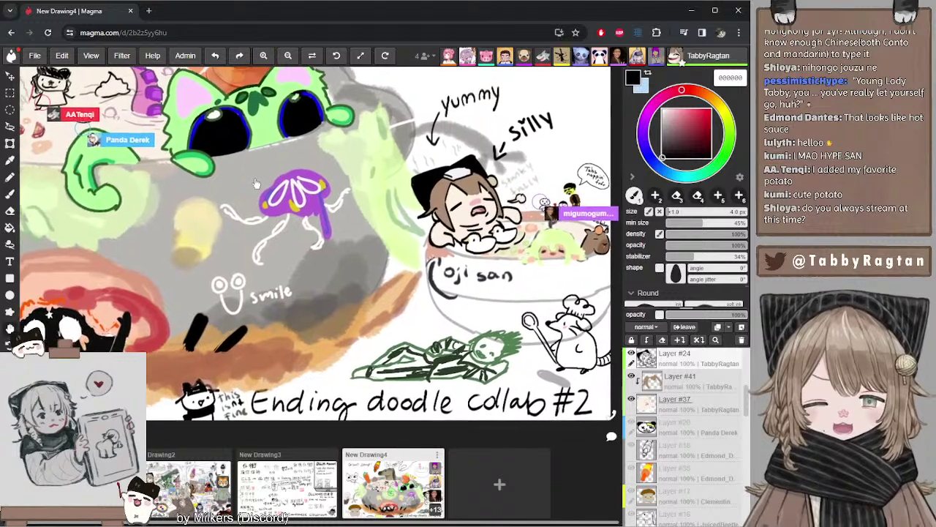
{"action": "scroll", "coordinate": [225, 187], "scroll_direction": "left", "scroll_amount": 3}
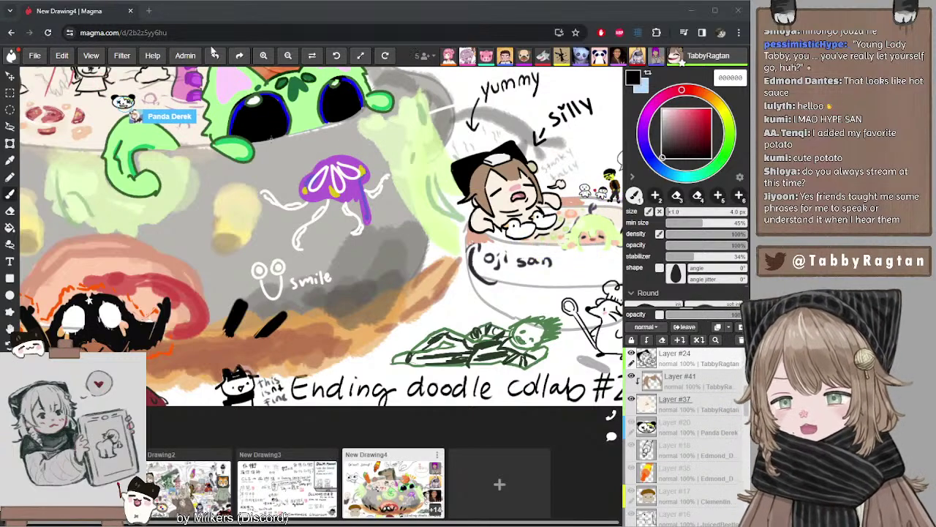
- Inspect the doodles floating in the soup between the carrot and the green cat
{"action": "left_click_drag", "start_coordinate": [238, 146], "coordinate": [406, 326]}
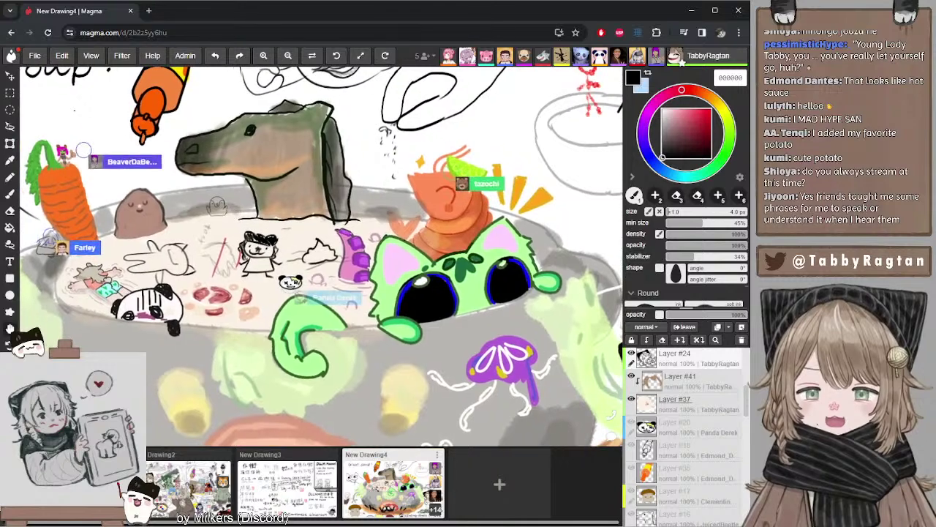
{"action": "left_click_drag", "start_coordinate": [153, 219], "coordinate": [173, 222]}
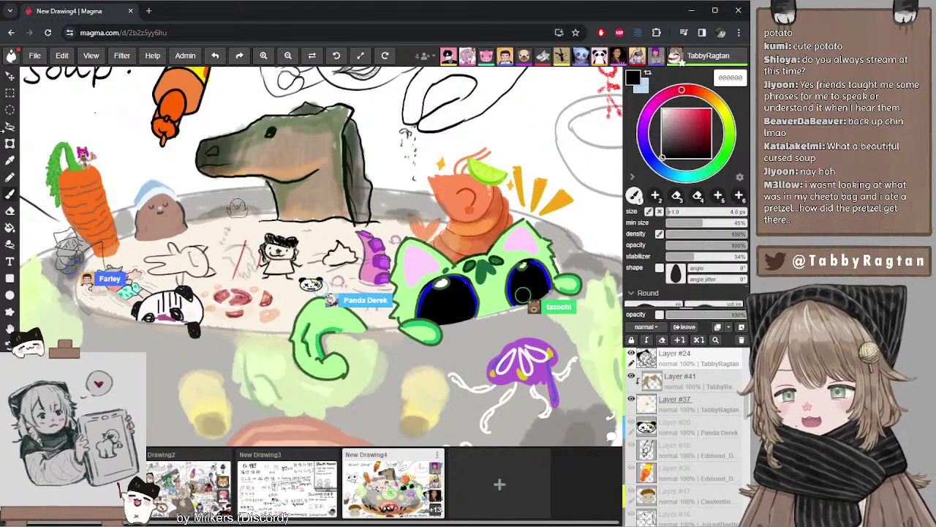
{"action": "left_click_drag", "start_coordinate": [3, 131], "coordinate": [0, 131]}
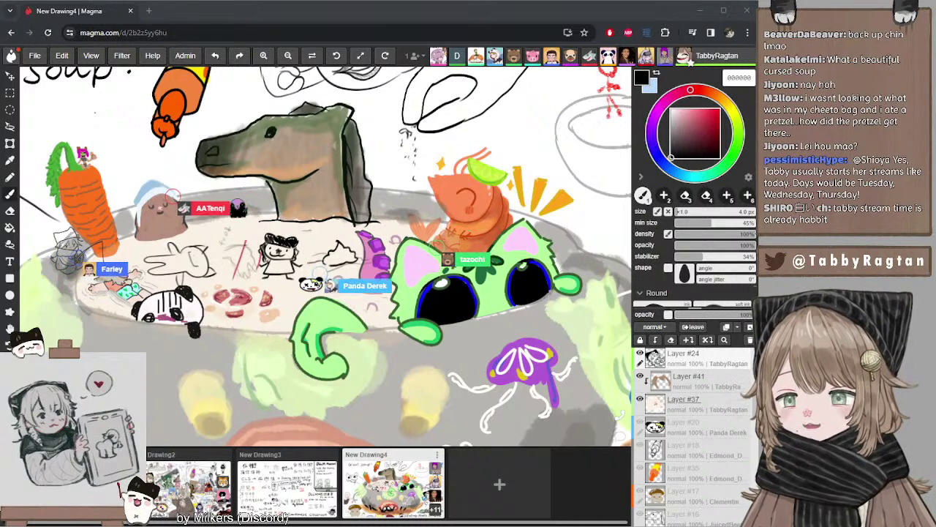
- Open New Drawing3 and review the "Cantonese classroom" notes from the opening characters across to the DLLM Manual
{"action": "left_click", "coordinate": [279, 487]}
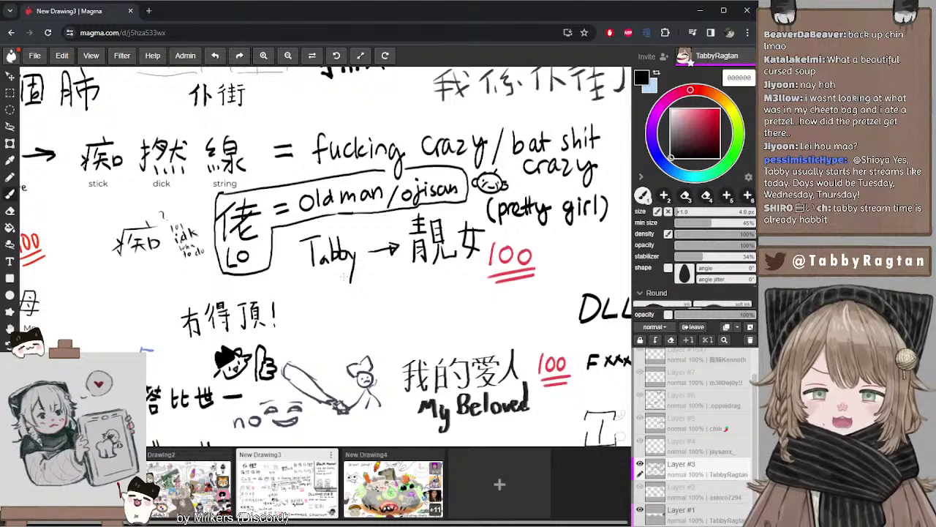
{"action": "scroll", "coordinate": [330, 218], "scroll_direction": "down", "scroll_amount": 6}
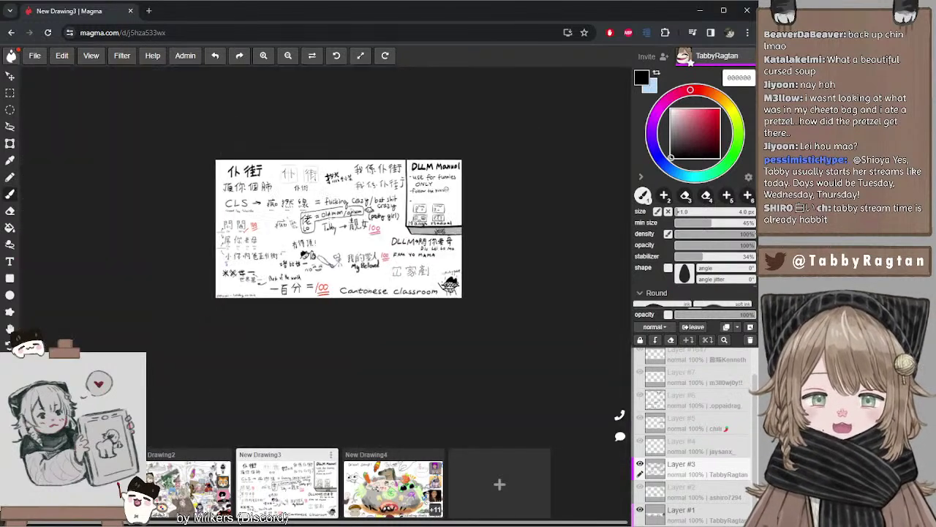
{"action": "scroll", "coordinate": [330, 218], "scroll_direction": "up", "scroll_amount": 4}
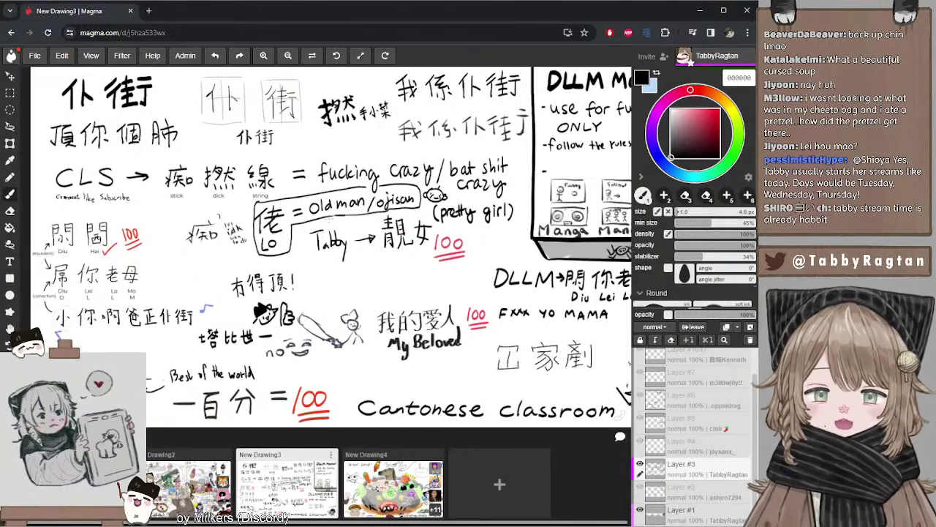
{"action": "mouse_move", "coordinate": [330, 220]}
{"action": "left_mouse_down"}
{"action": "mouse_move", "coordinate": [296, 252]}
{"action": "mouse_move", "coordinate": [329, 224]}
{"action": "mouse_move", "coordinate": [331, 234]}
{"action": "left_mouse_up"}
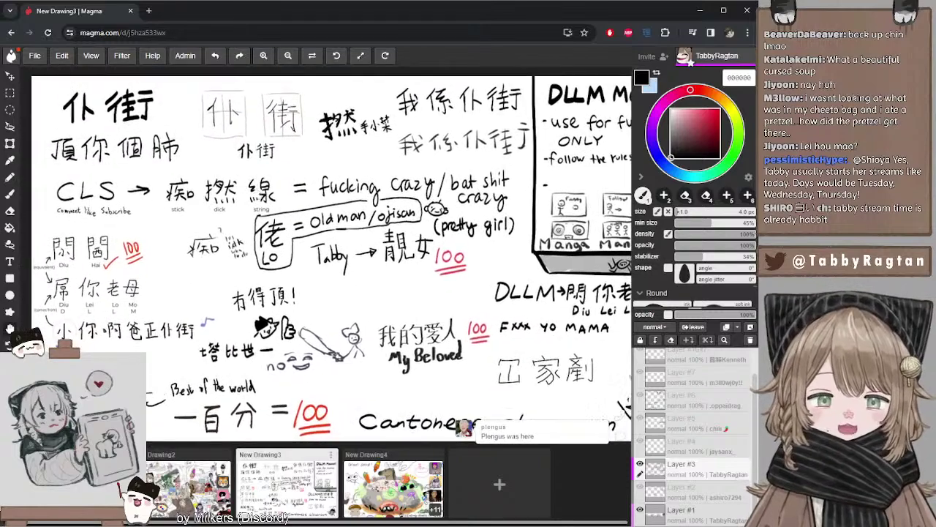
{"action": "mouse_move", "coordinate": [324, 178]}
{"action": "left_mouse_down"}
{"action": "mouse_move", "coordinate": [268, 177]}
{"action": "mouse_move", "coordinate": [274, 167]}
{"action": "mouse_move", "coordinate": [335, 172]}
{"action": "left_mouse_up"}
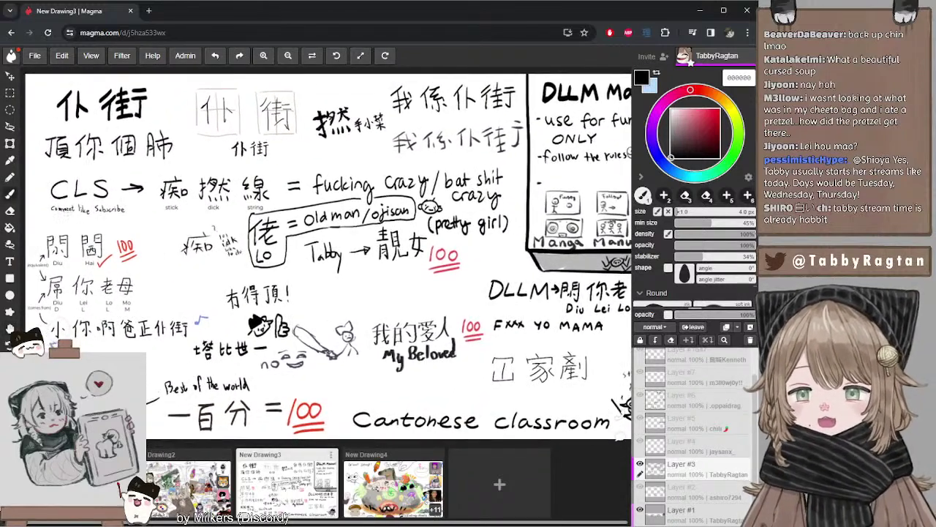
{"action": "mouse_move", "coordinate": [396, 180]}
{"action": "left_mouse_down"}
{"action": "mouse_move", "coordinate": [313, 160]}
{"action": "mouse_move", "coordinate": [265, 177]}
{"action": "left_mouse_up"}
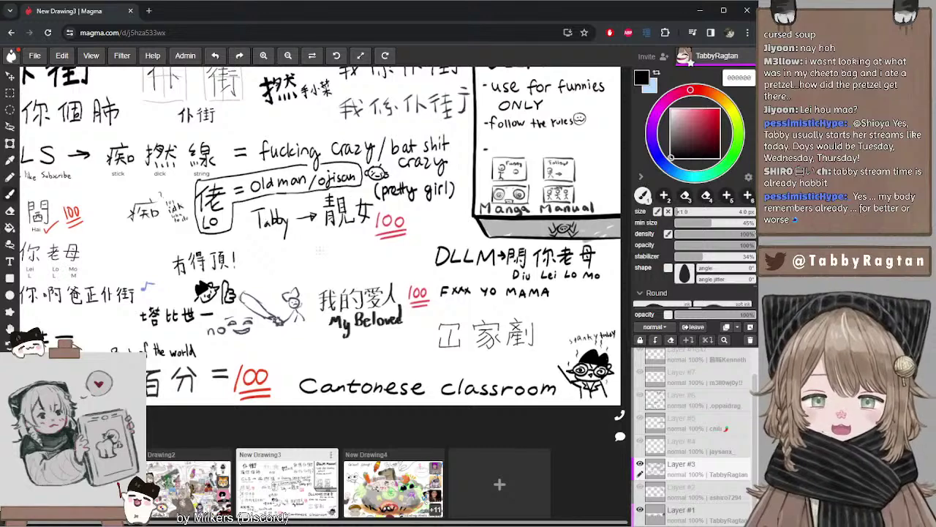
- Handwrite the romanization "leng lui" in black directly beneath the characters 靚女 on the "Tabby" line
{"action": "left_click_drag", "start_coordinate": [205, 152], "coordinate": [251, 189]}
{"action": "key", "text": "b"}
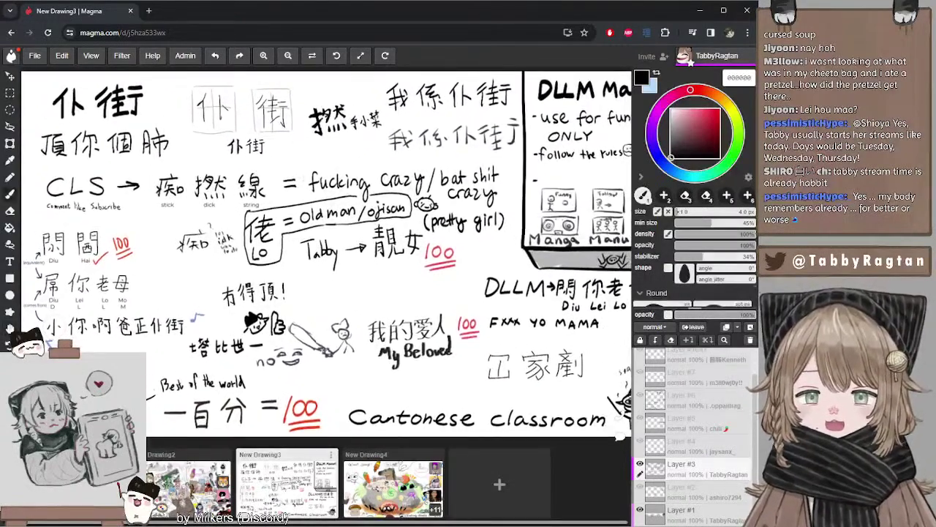
{"action": "left_click_drag", "start_coordinate": [374, 191], "coordinate": [260, 181]}
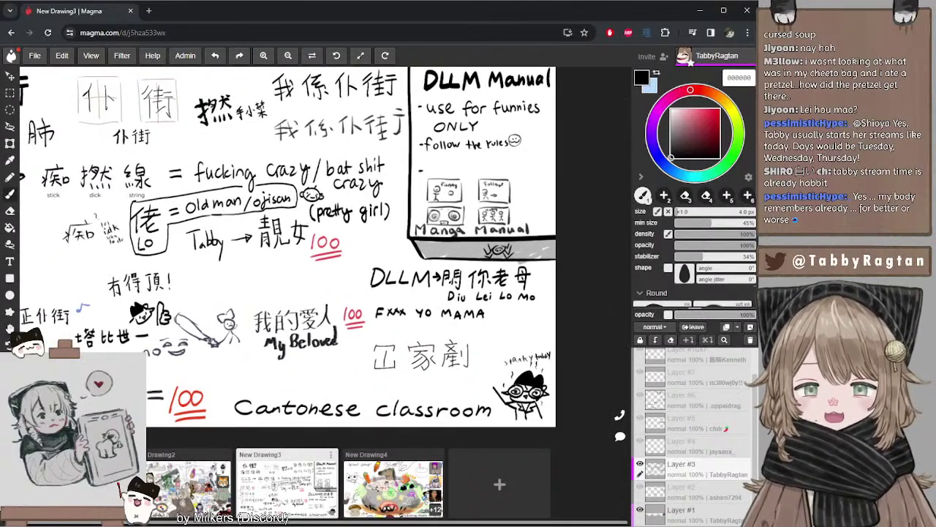
{"action": "scroll", "coordinate": [269, 230], "scroll_direction": "up", "scroll_amount": 3}
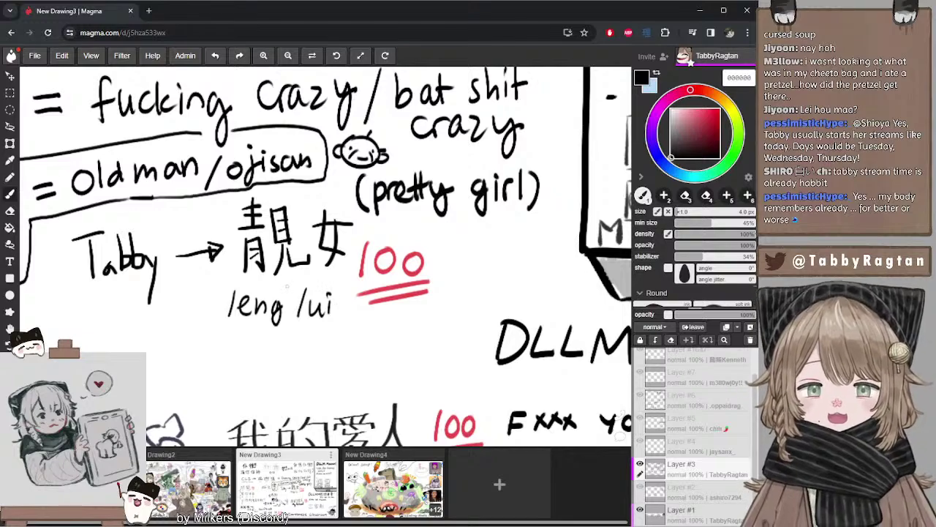
{"action": "scroll", "coordinate": [287, 286], "scroll_direction": "down", "scroll_amount": 4}
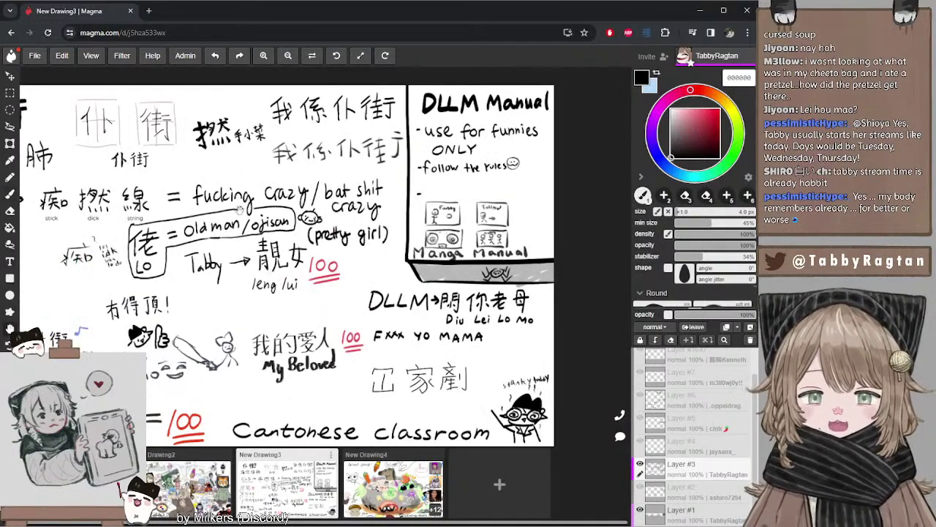
- Review the "pretty girl" and "old man/ojisan" entries, then the whole "Cantonese classroom" page
{"action": "left_click_drag", "start_coordinate": [239, 210], "coordinate": [326, 215]}
{"action": "left_click_drag", "start_coordinate": [356, 198], "coordinate": [319, 218]}
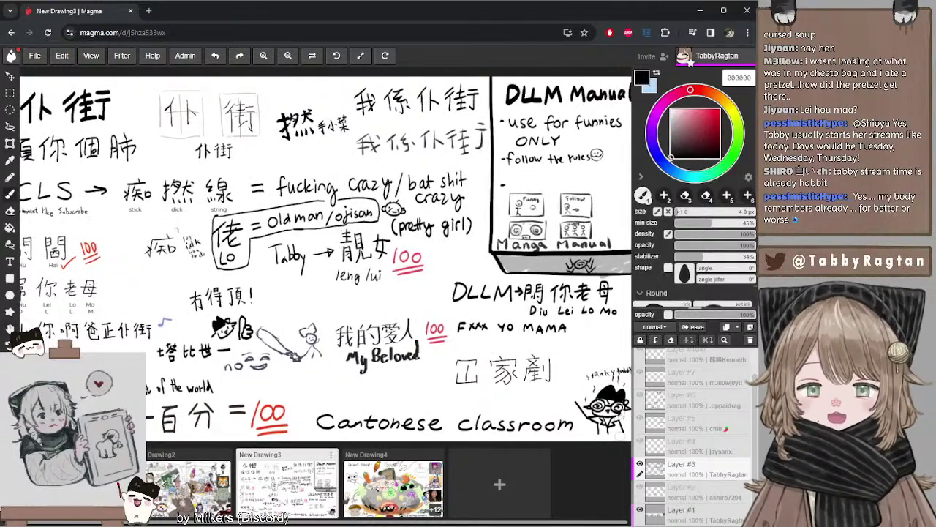
{"action": "scroll", "coordinate": [346, 243], "scroll_direction": "up", "scroll_amount": 3}
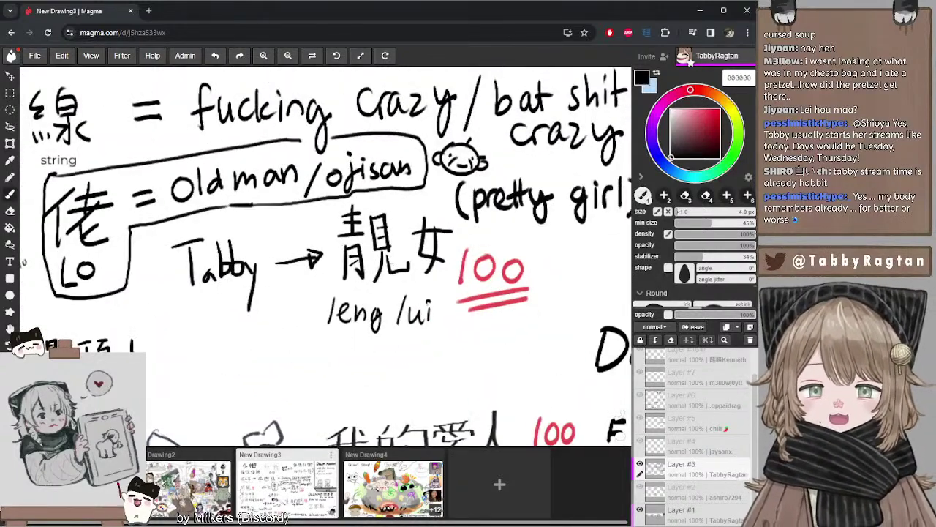
{"action": "scroll", "coordinate": [450, 208], "scroll_direction": "down", "scroll_amount": 5}
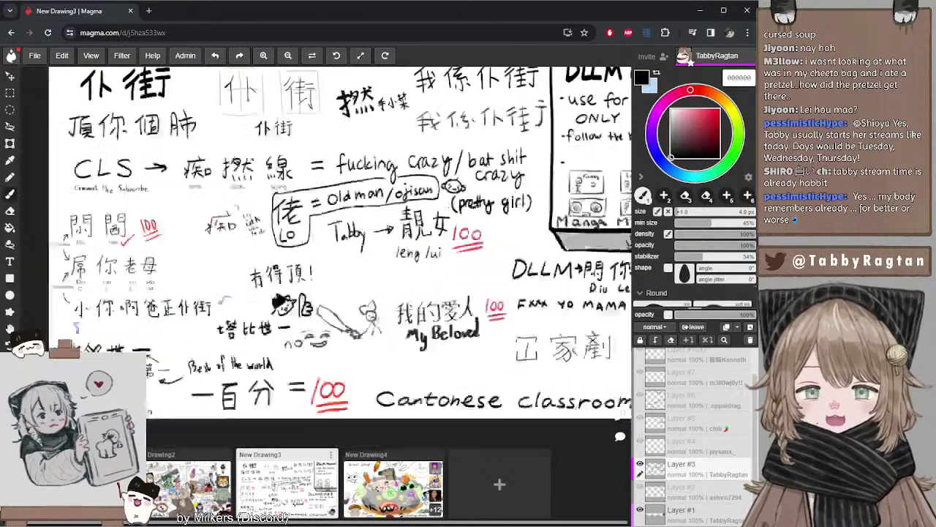
{"action": "scroll", "coordinate": [449, 208], "scroll_direction": "up", "scroll_amount": 1}
{"action": "scroll", "coordinate": [438, 213], "scroll_direction": "down", "scroll_amount": 1}
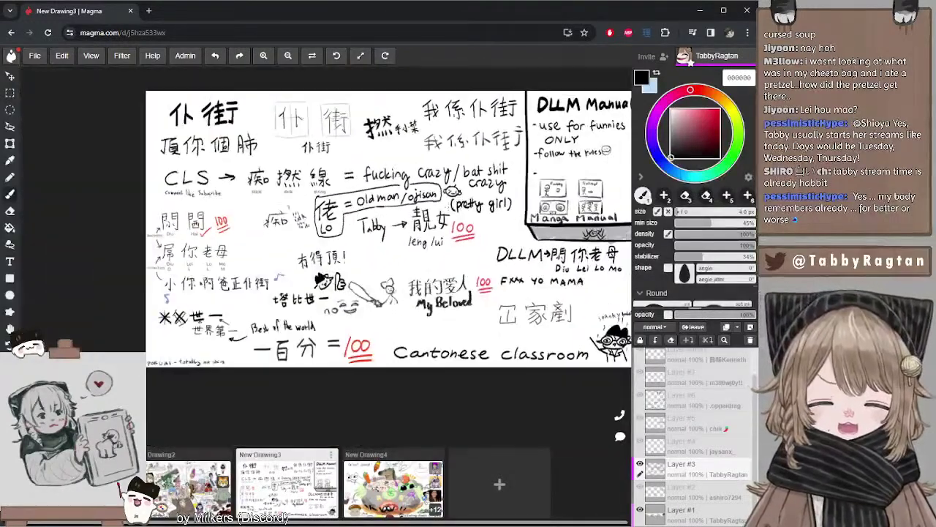
{"action": "key", "text": "space"}
{"action": "left_click_drag", "start_coordinate": [439, 212], "coordinate": [380, 224]}
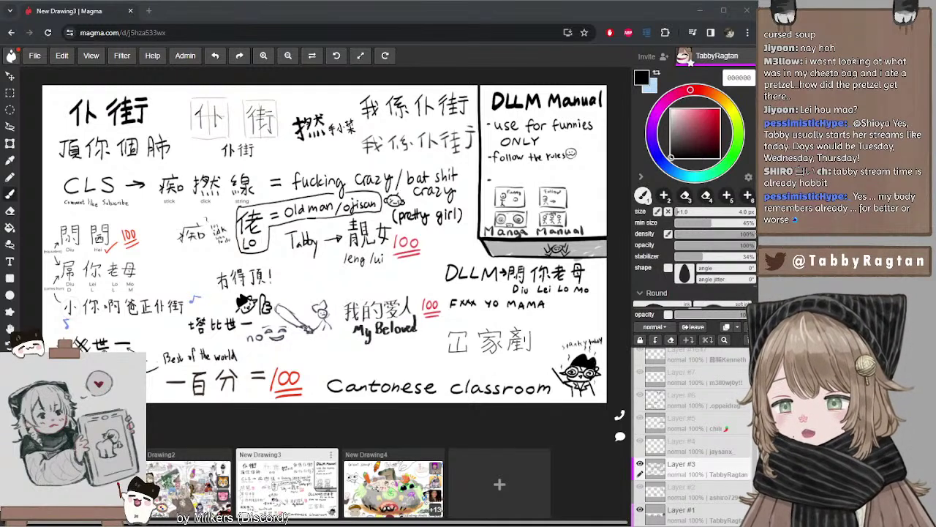
- Return to New Drawing4 and examine the whole "Giant soup!" collab, including the hatted figure's bowl and the "bye bye" doodle
{"action": "left_click", "coordinate": [178, 488]}
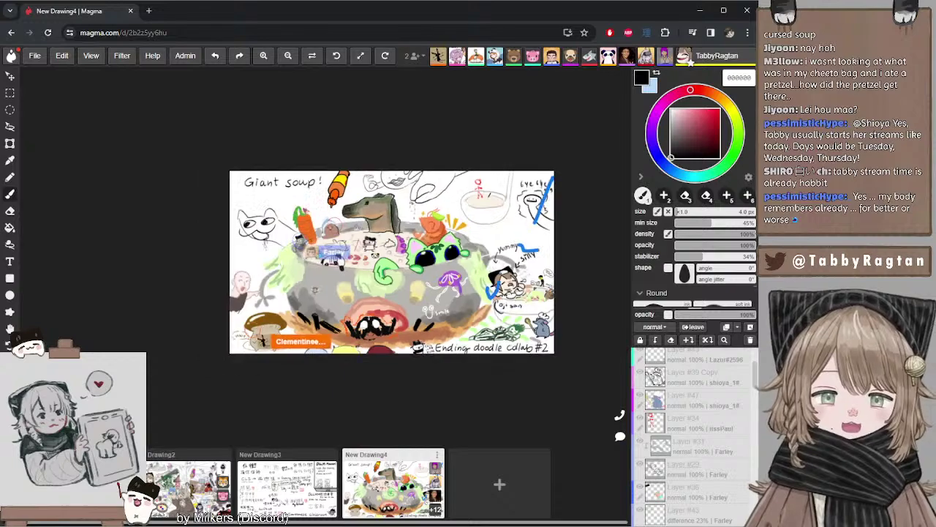
{"action": "scroll", "coordinate": [414, 236], "scroll_direction": "down", "scroll_amount": 3}
{"action": "scroll", "coordinate": [414, 236], "scroll_direction": "up", "scroll_amount": 1}
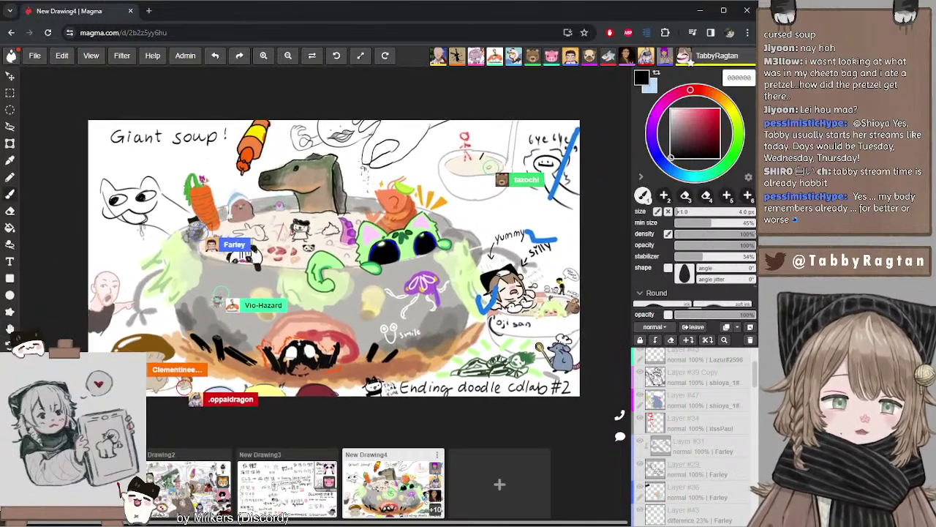
{"action": "scroll", "coordinate": [610, 231], "scroll_direction": "up", "scroll_amount": 4}
{"action": "scroll", "coordinate": [610, 230], "scroll_direction": "down", "scroll_amount": 2}
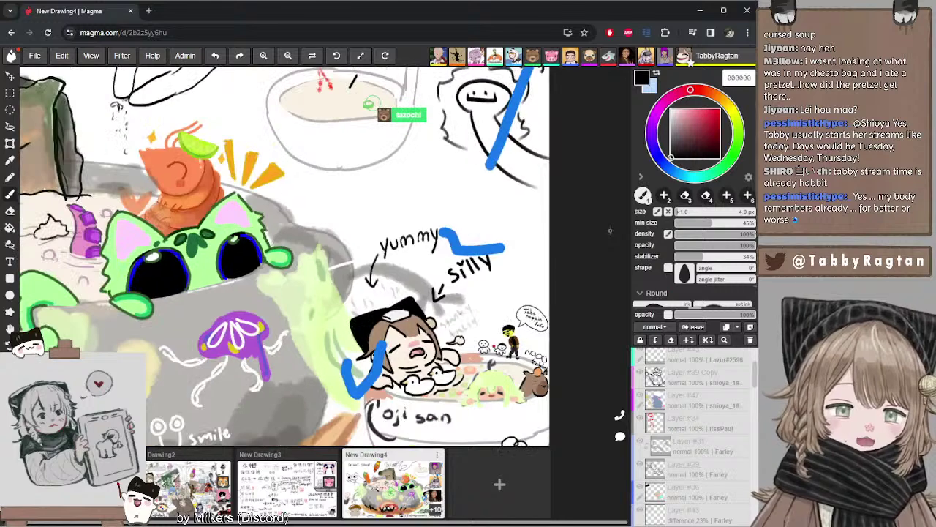
{"action": "scroll", "coordinate": [611, 230], "scroll_direction": "up", "scroll_amount": 1}
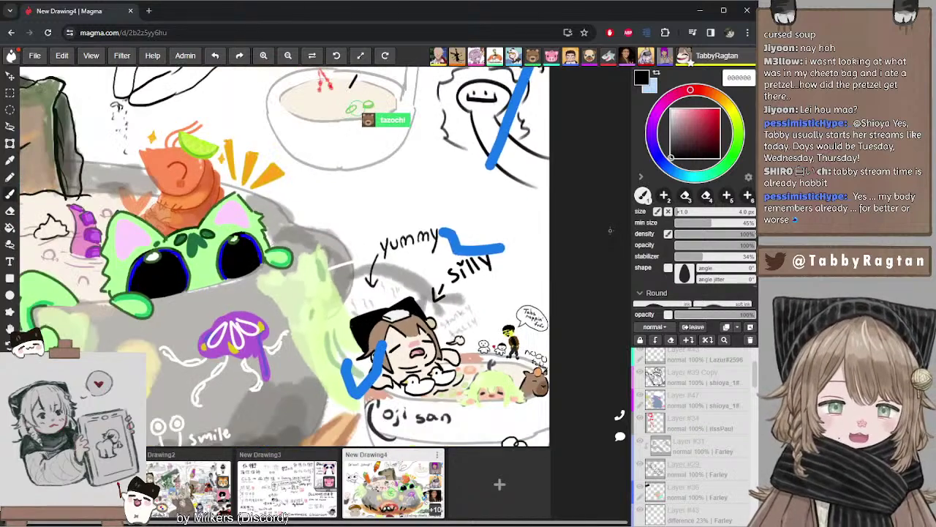
{"action": "scroll", "coordinate": [610, 231], "scroll_direction": "down", "scroll_amount": 5}
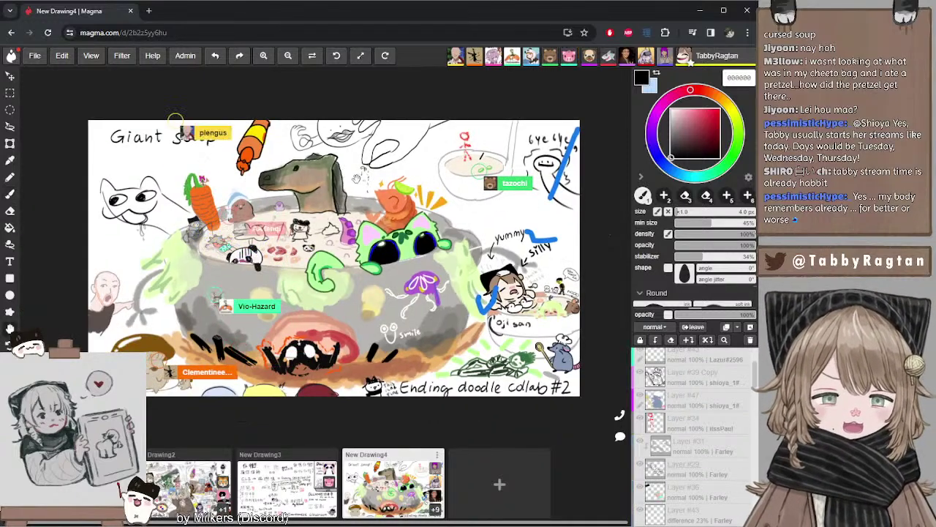
{"action": "mouse_move", "coordinate": [339, 142]}
{"action": "left_mouse_down"}
{"action": "mouse_move", "coordinate": [321, 146]}
{"action": "mouse_move", "coordinate": [337, 141]}
{"action": "left_mouse_up"}
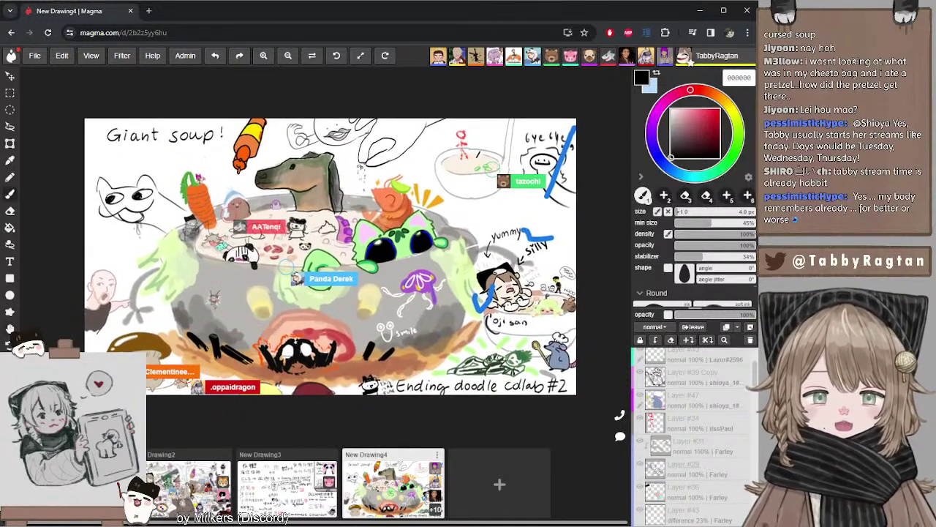
{"action": "left_click_drag", "start_coordinate": [353, 201], "coordinate": [353, 206]}
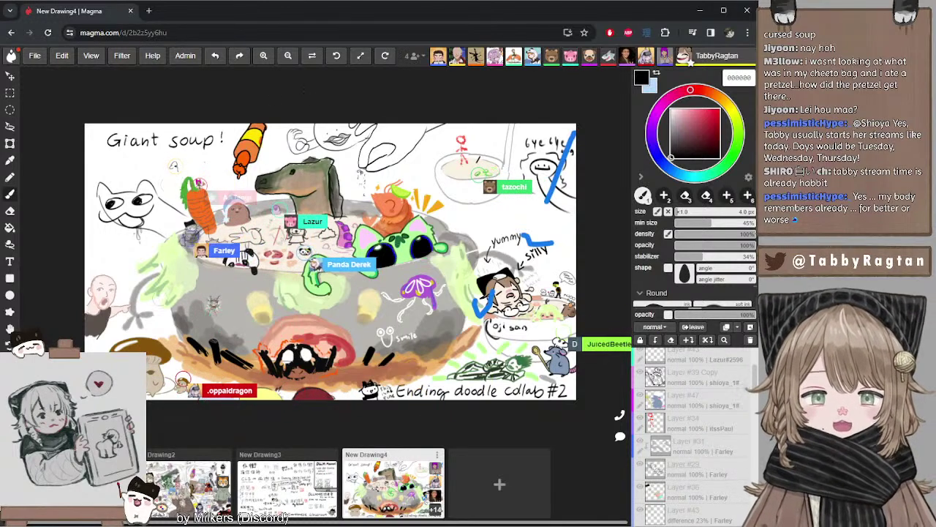
{"action": "mouse_move", "coordinate": [380, 134]}
{"action": "left_mouse_down"}
{"action": "mouse_move", "coordinate": [363, 142]}
{"action": "mouse_move", "coordinate": [372, 130]}
{"action": "mouse_move", "coordinate": [357, 130]}
{"action": "left_mouse_up"}
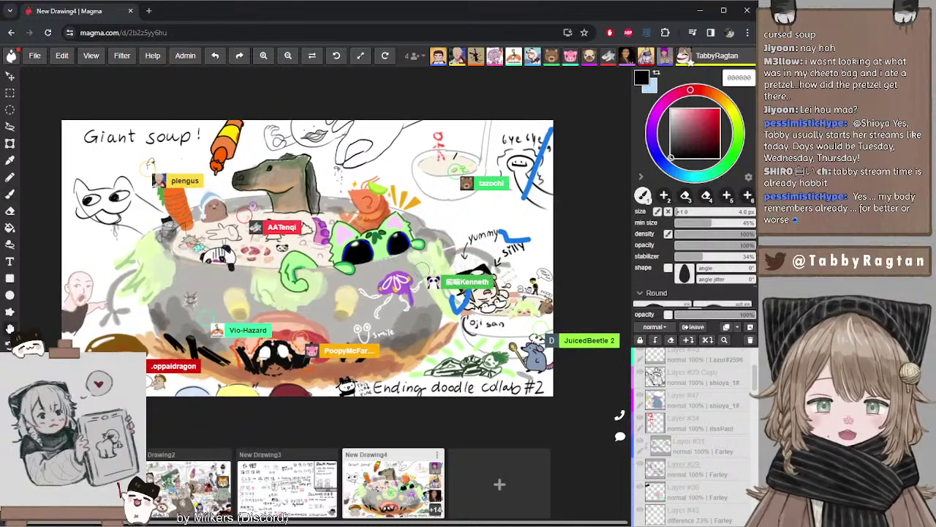
- Handwrite "Thank you for watching!" in black in the blank space between the ladled soup bowl and the word "yummy"
{"action": "scroll", "coordinate": [502, 194], "scroll_direction": "up", "scroll_amount": 5}
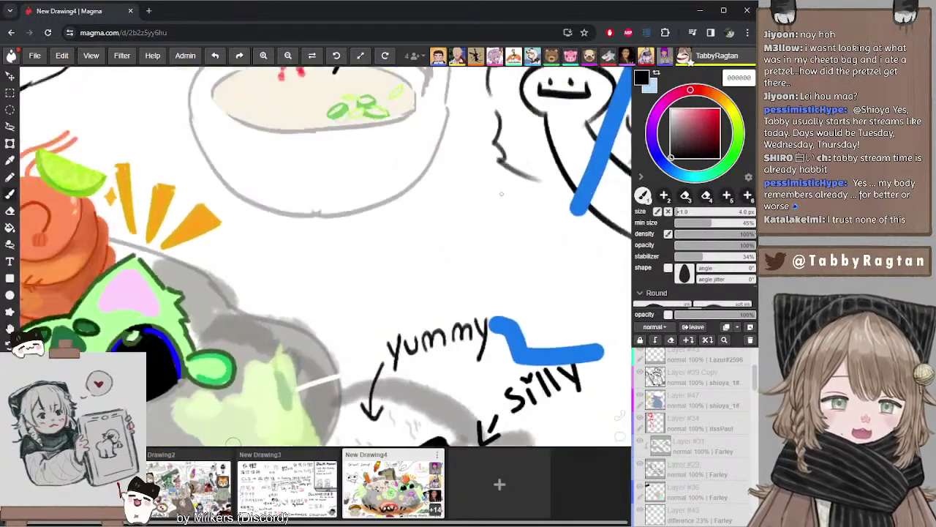
{"action": "scroll", "coordinate": [502, 194], "scroll_direction": "down", "scroll_amount": 3}
{"action": "left_click_drag", "start_coordinate": [389, 183], "coordinate": [316, 175]}
{"action": "left_click_drag", "start_coordinate": [305, 207], "coordinate": [325, 202]}
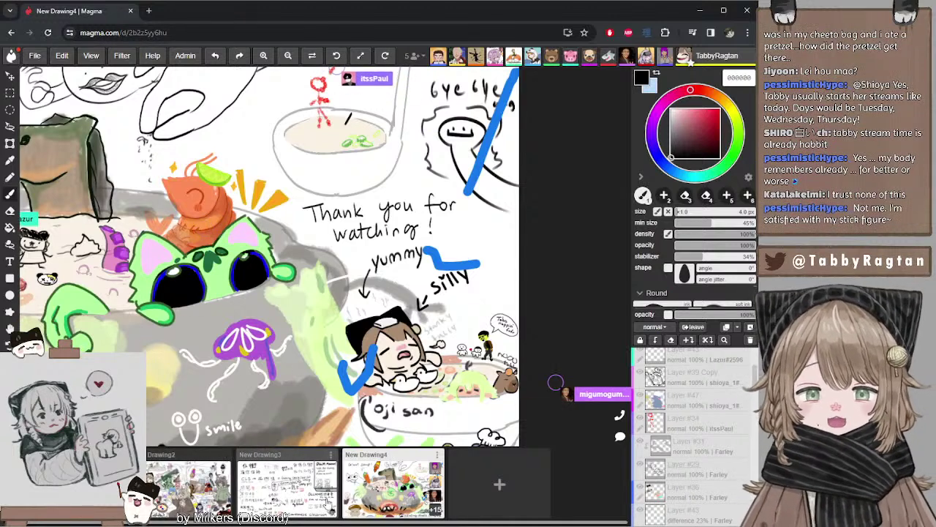
- Reopen New Drawing3 and examine the "CLS" note with its "comment like Subscribe" caption up close
{"action": "left_click", "coordinate": [322, 501]}
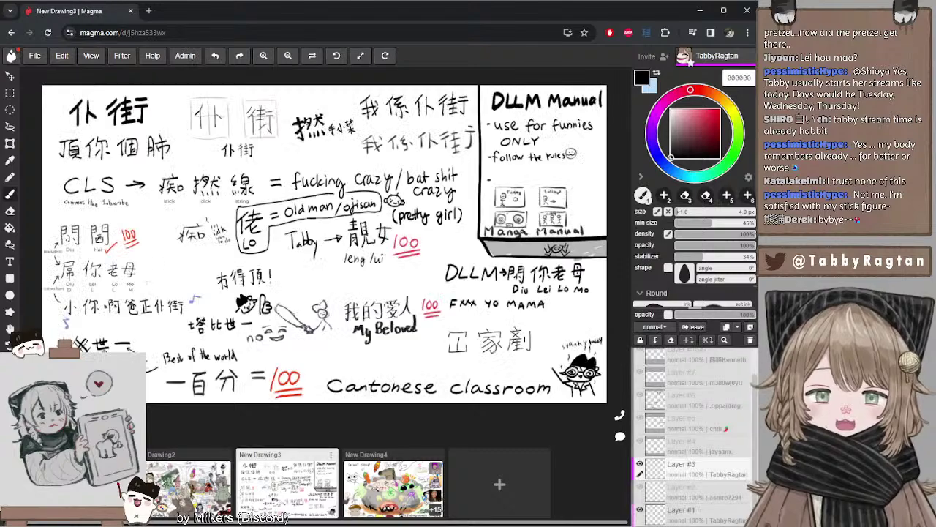
{"action": "scroll", "coordinate": [104, 223], "scroll_direction": "up", "scroll_amount": 10}
{"action": "key", "text": "space"}
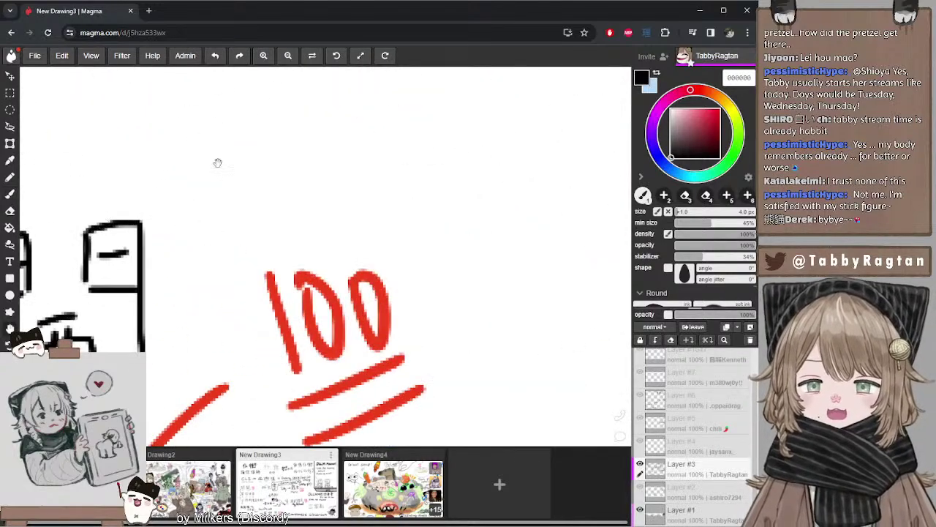
{"action": "left_click_drag", "start_coordinate": [218, 164], "coordinate": [360, 364]}
{"action": "mouse_move", "coordinate": [270, 222]}
{"action": "left_mouse_down"}
{"action": "mouse_move", "coordinate": [362, 363]}
{"action": "mouse_move", "coordinate": [409, 332]}
{"action": "mouse_move", "coordinate": [396, 320]}
{"action": "left_mouse_up"}
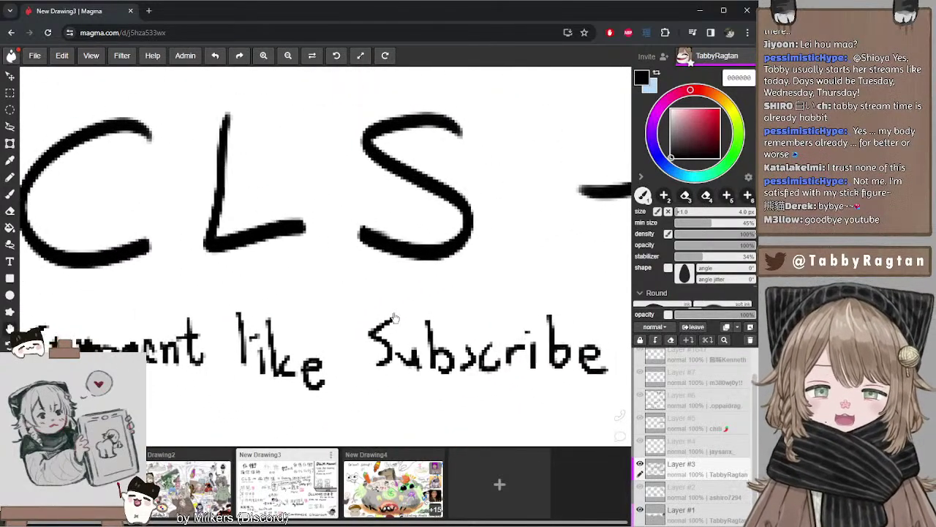
{"action": "scroll", "coordinate": [389, 275], "scroll_direction": "down", "scroll_amount": 5}
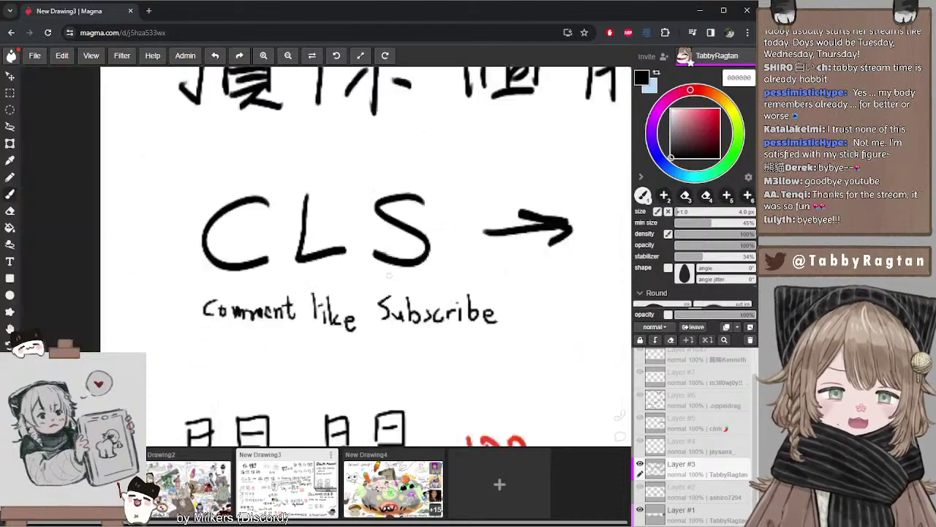
{"action": "scroll", "coordinate": [389, 275], "scroll_direction": "up", "scroll_amount": 3}
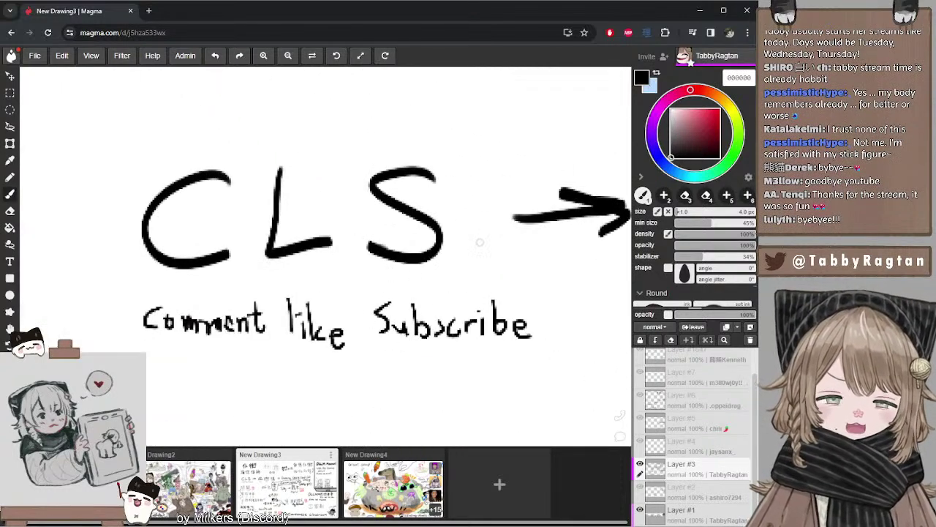
{"action": "left_click_drag", "start_coordinate": [441, 232], "coordinate": [411, 225]}
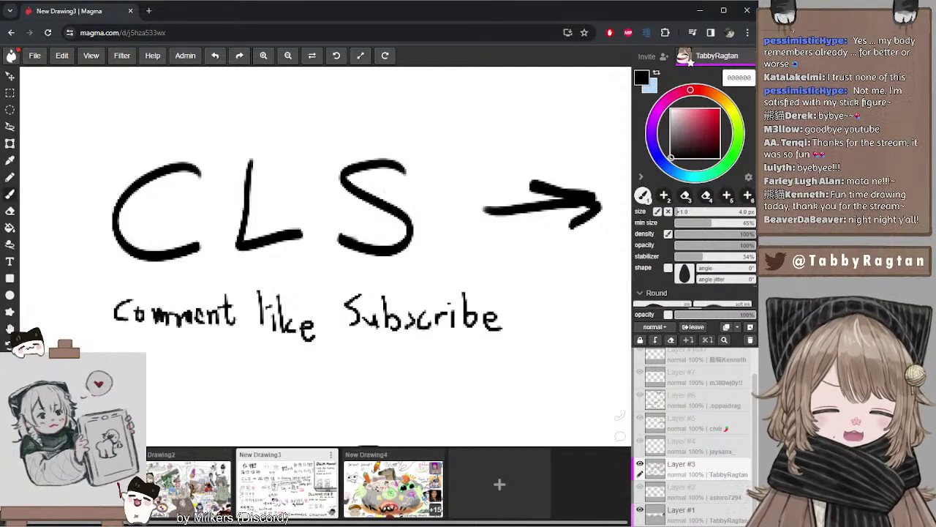
{"action": "scroll", "coordinate": [306, 292], "scroll_direction": "down", "scroll_amount": 5}
{"action": "scroll", "coordinate": [411, 328], "scroll_direction": "up", "scroll_amount": 4}
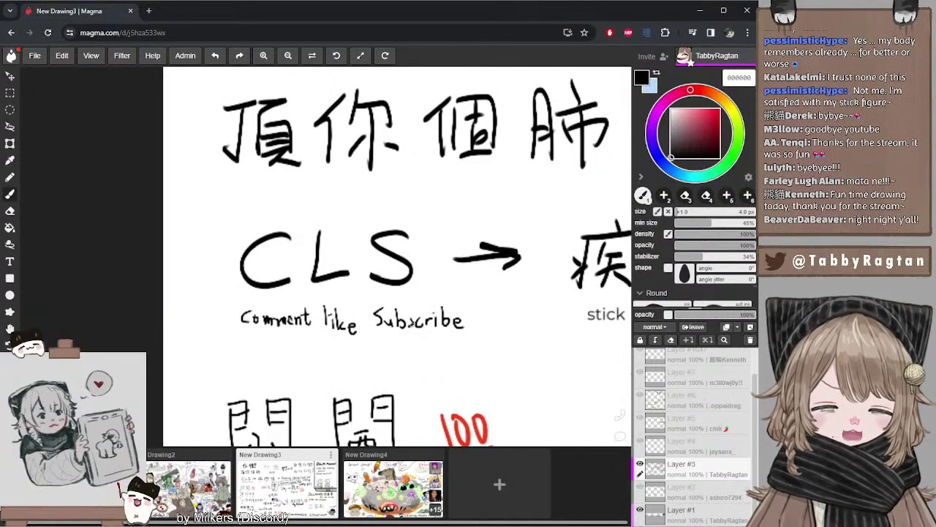
{"action": "scroll", "coordinate": [413, 327], "scroll_direction": "up", "scroll_amount": 3}
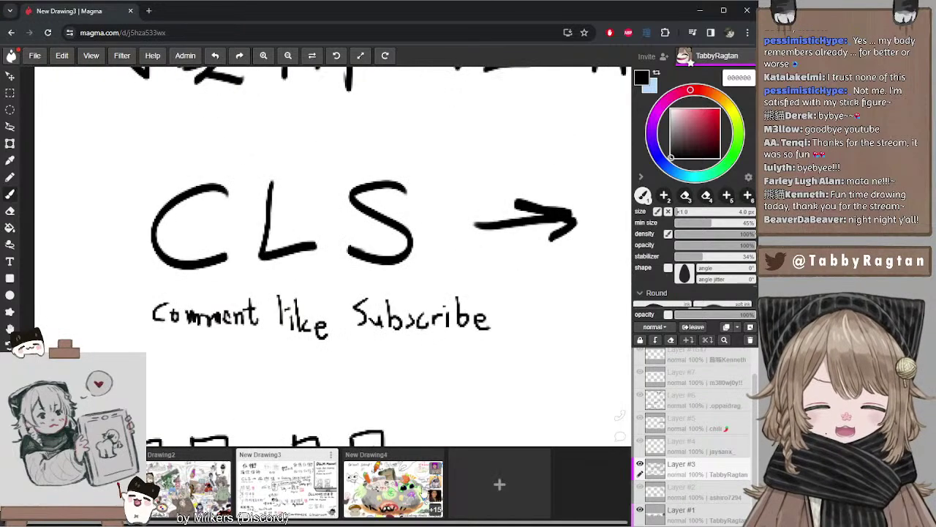
- Return to New Drawing4 and inspect the new goodbye doodles around the pot and the "Thank you for watching!" message
{"action": "left_click", "coordinate": [420, 496]}
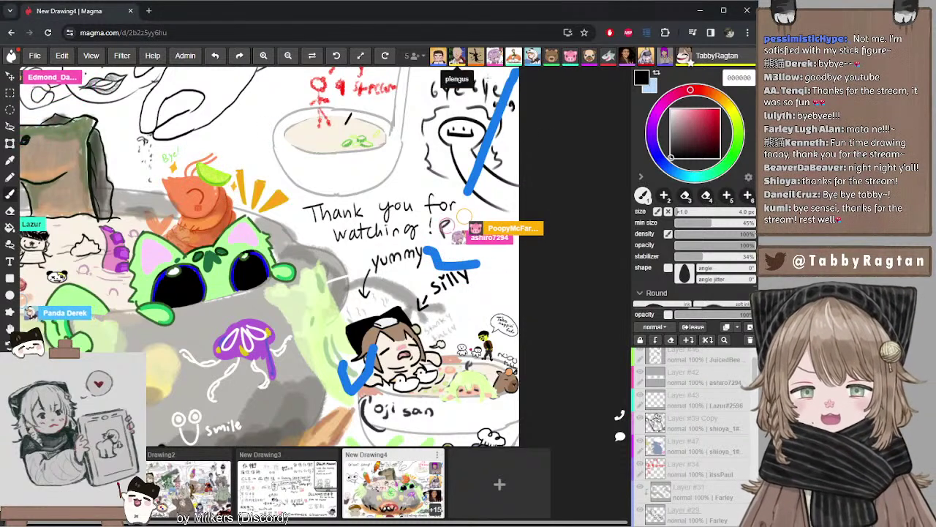
{"action": "left_click_drag", "start_coordinate": [190, 201], "coordinate": [374, 238]}
{"action": "left_click_drag", "start_coordinate": [223, 234], "coordinate": [218, 142]}
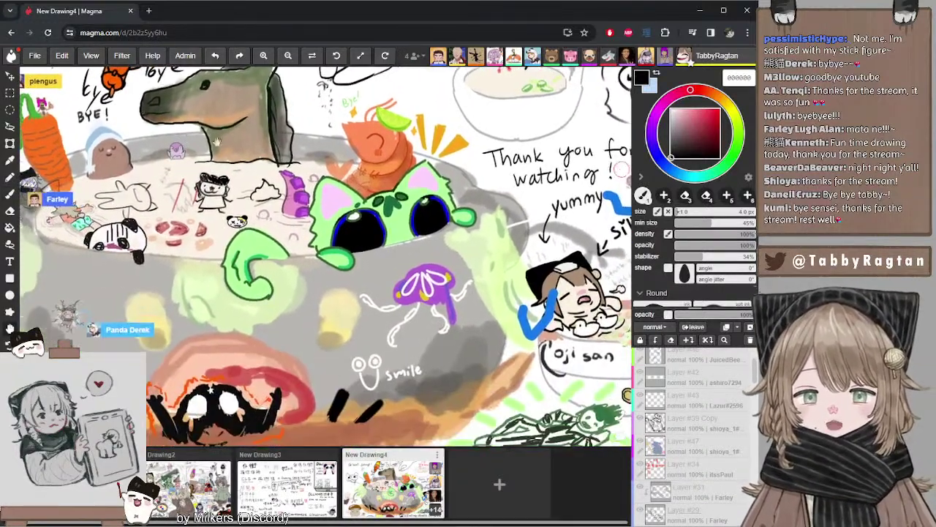
{"action": "mouse_move", "coordinate": [459, 165]}
{"action": "left_mouse_down"}
{"action": "mouse_move", "coordinate": [230, 144]}
{"action": "mouse_move", "coordinate": [196, 173]}
{"action": "mouse_move", "coordinate": [206, 192]}
{"action": "mouse_move", "coordinate": [188, 186]}
{"action": "left_mouse_up"}
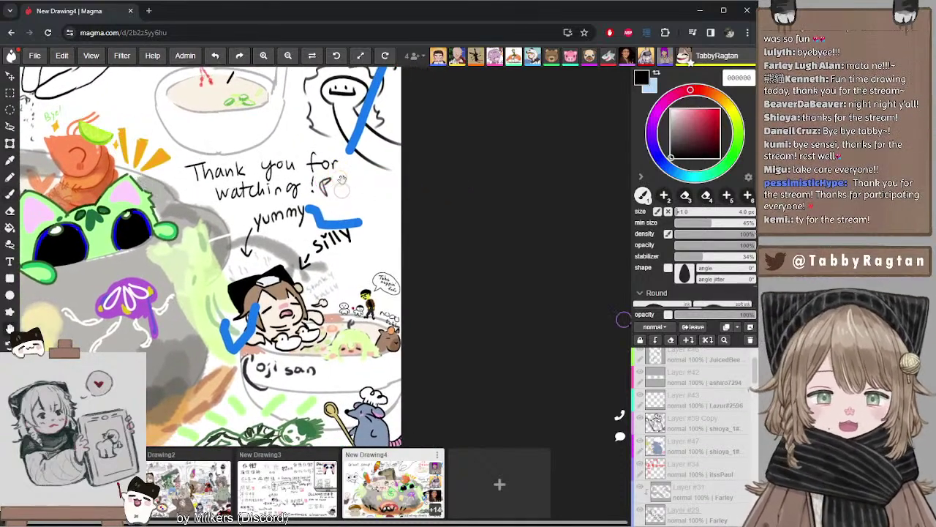
- Start a small black handwritten mark in the blank space between the hand sketch and the ladled soup bowl
{"action": "mouse_move", "coordinate": [342, 179]}
{"action": "left_mouse_down"}
{"action": "mouse_move", "coordinate": [401, 255]}
{"action": "mouse_move", "coordinate": [437, 273]}
{"action": "left_mouse_up"}
{"action": "left_click_drag", "start_coordinate": [203, 188], "coordinate": [215, 170]}
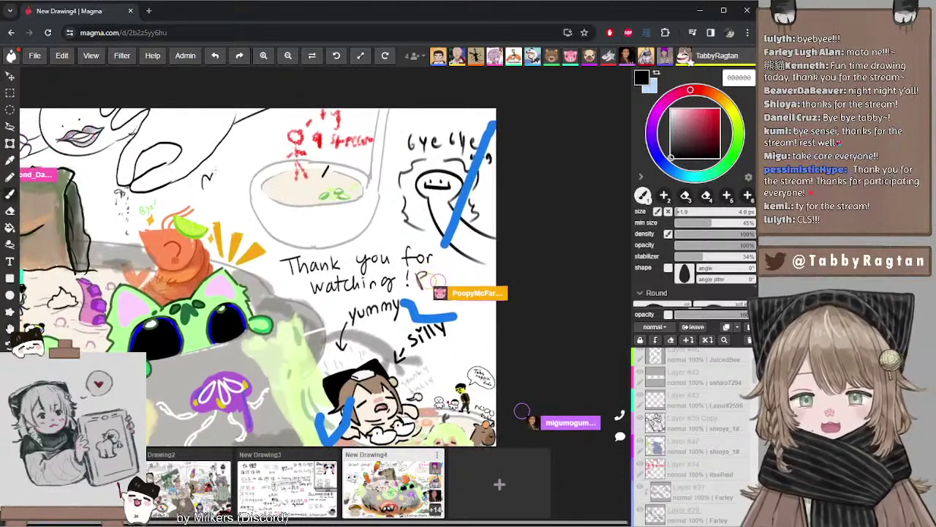